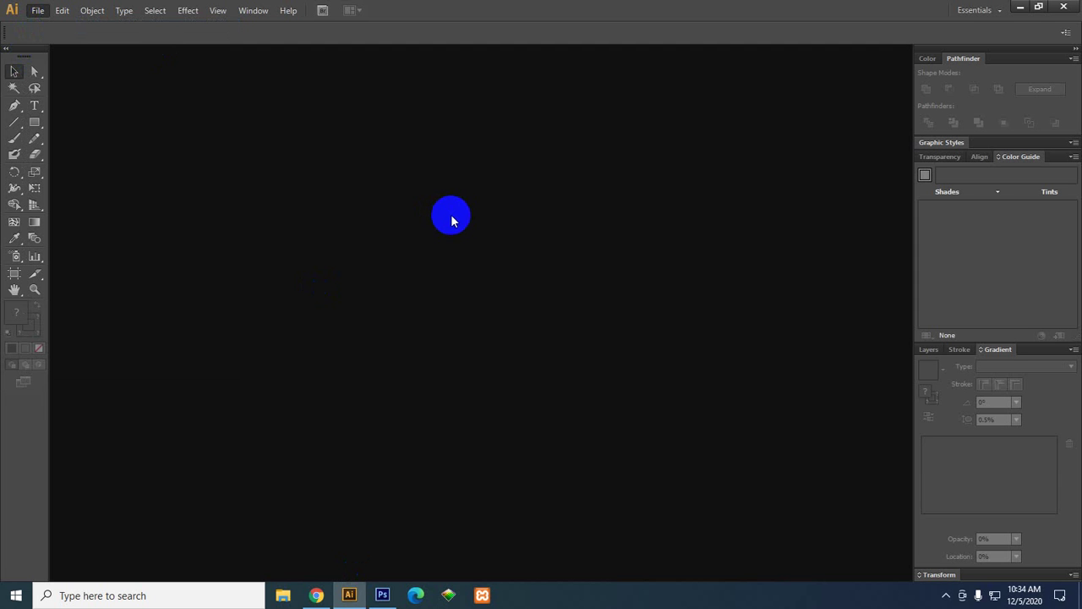
Set up a new document named Flyer Design with 2 artboards spaced 2 in apart.
key(ctrl+n)
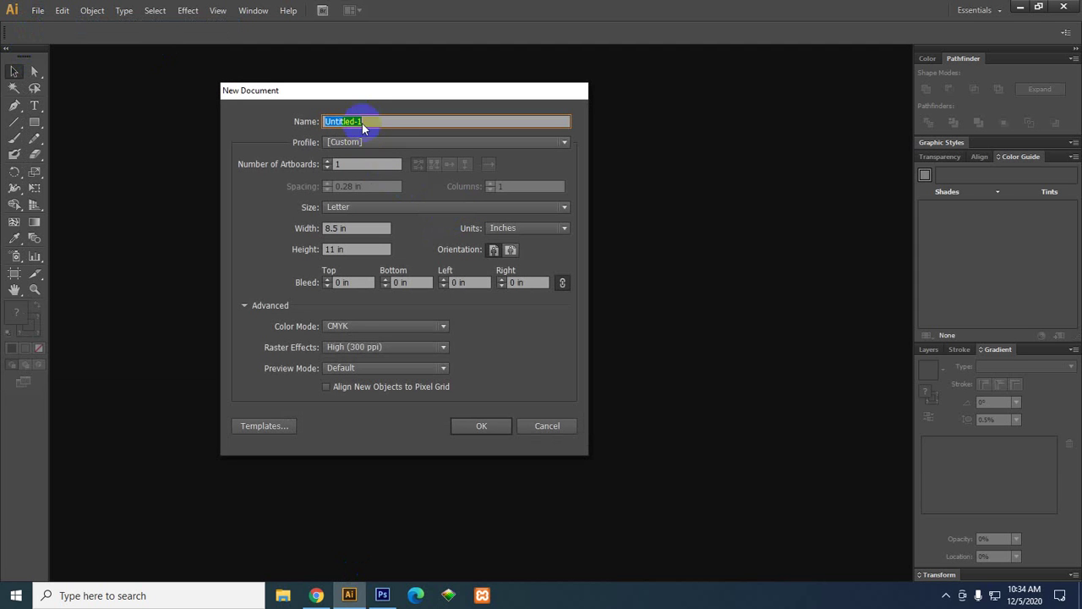
text(Flyer Design)
click(338, 164)
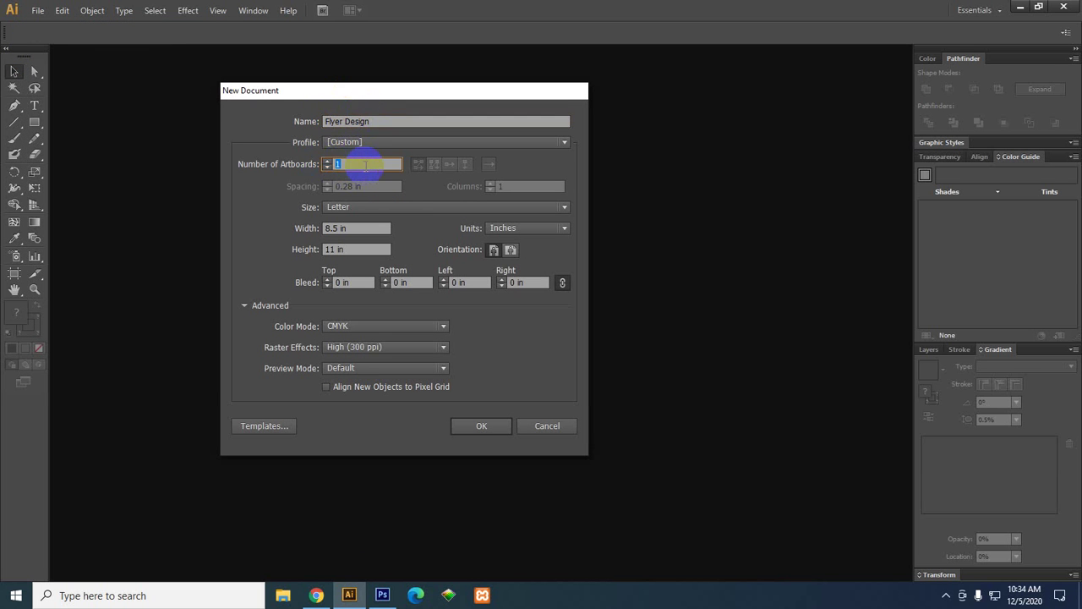
text(2)
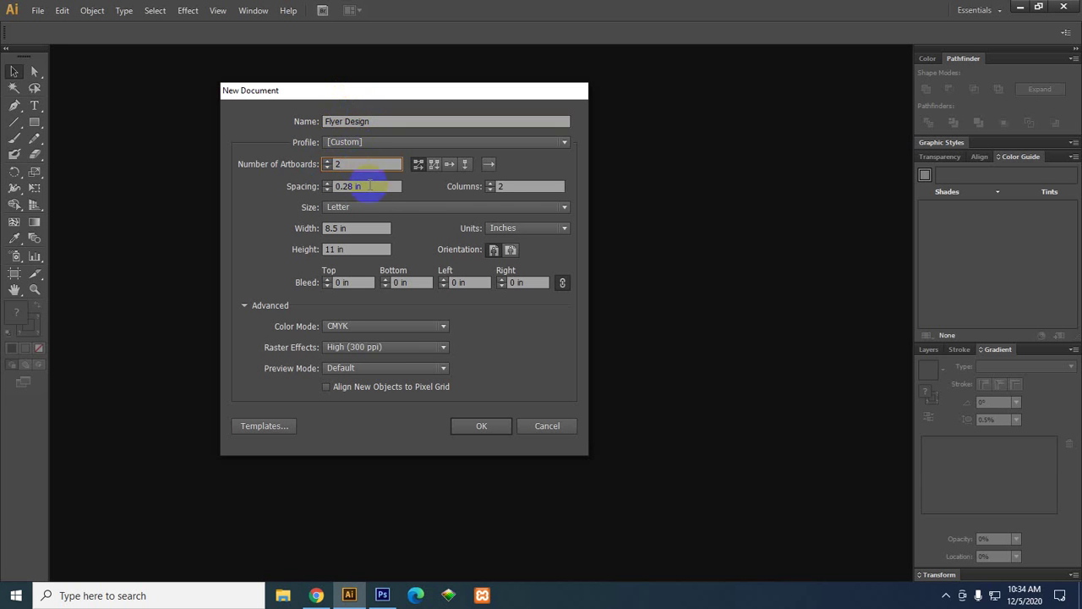
key(Tab)
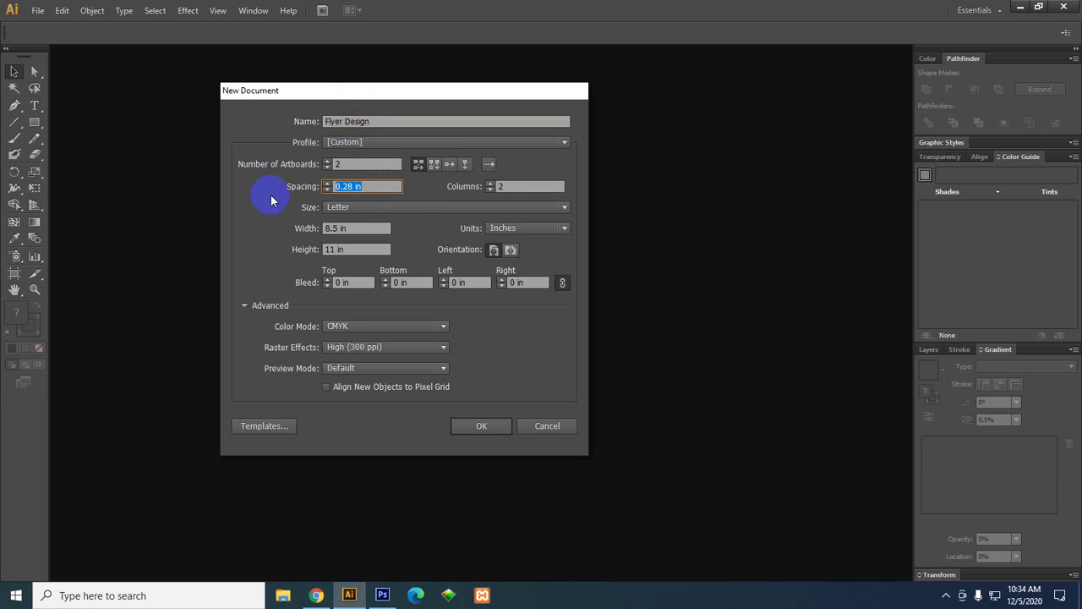
text(2)
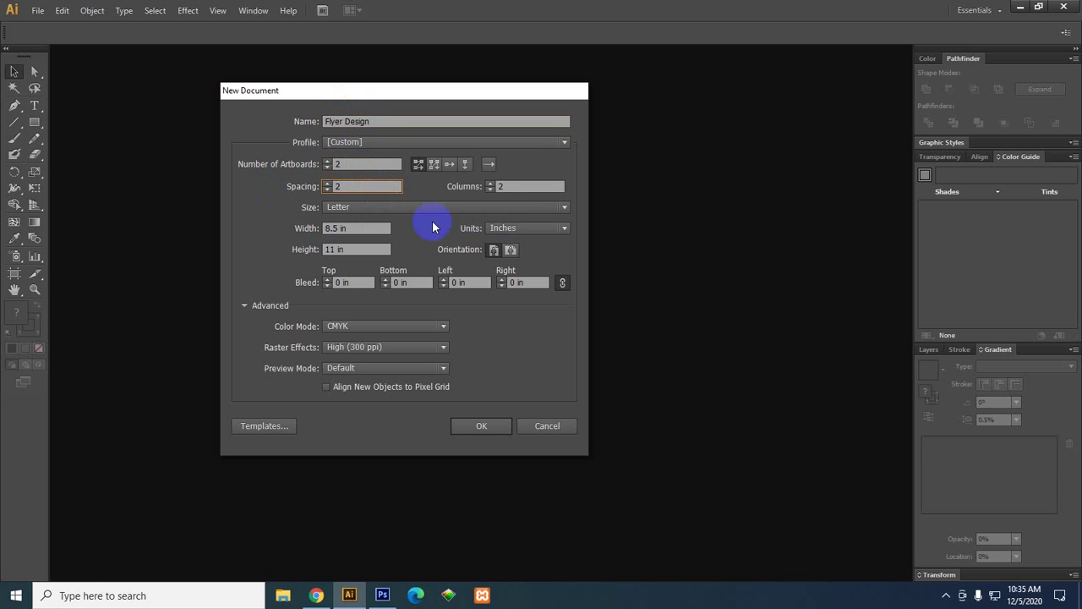
Set the artboard size to A4 and create the document.
click(395, 208)
click(359, 284)
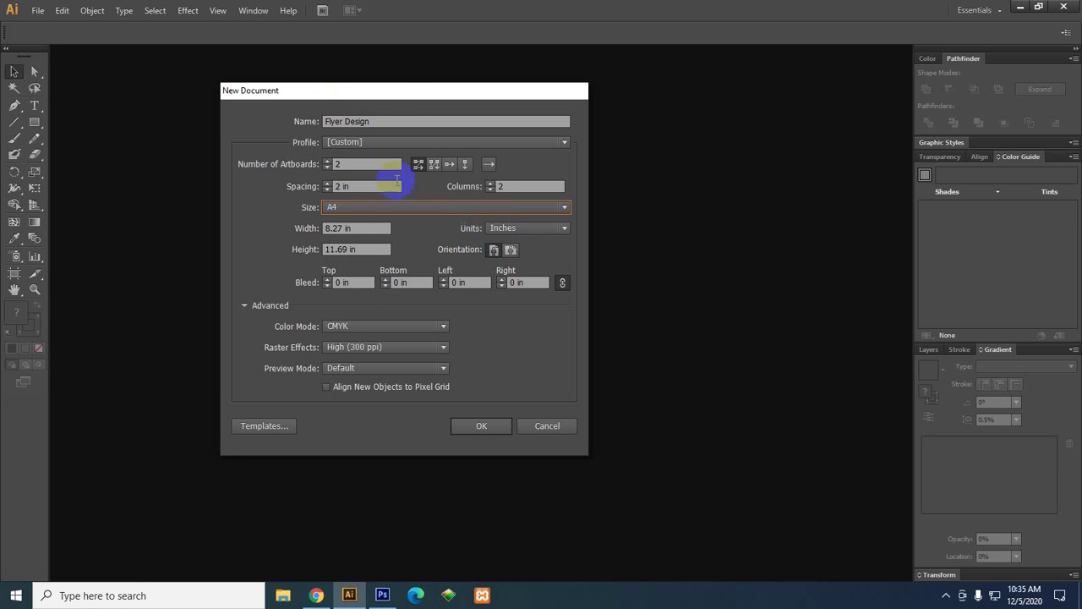
drag(385, 91, 395, 96)
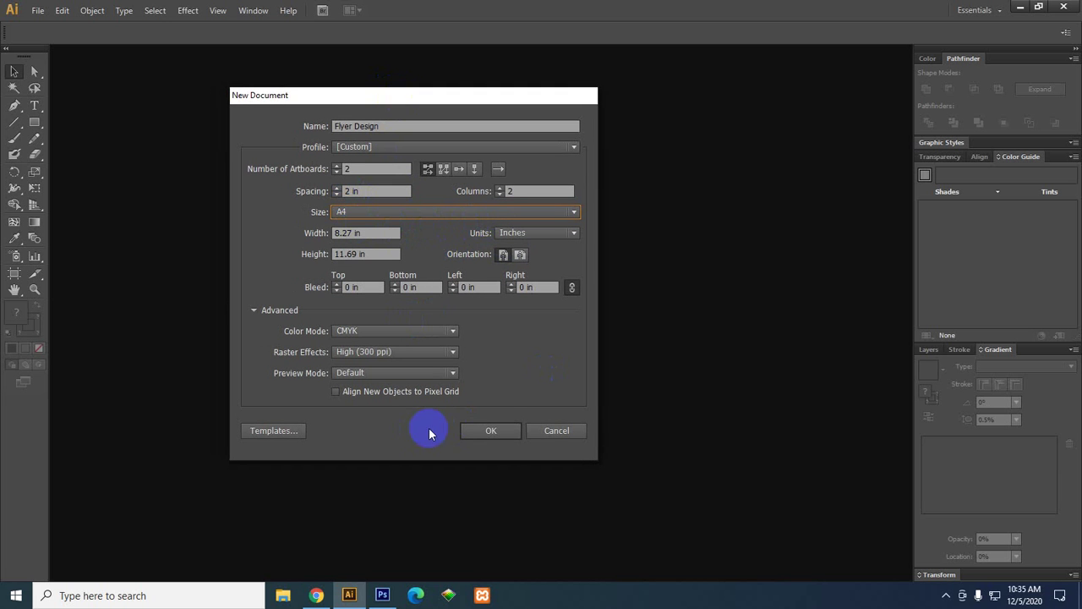
click(490, 430)
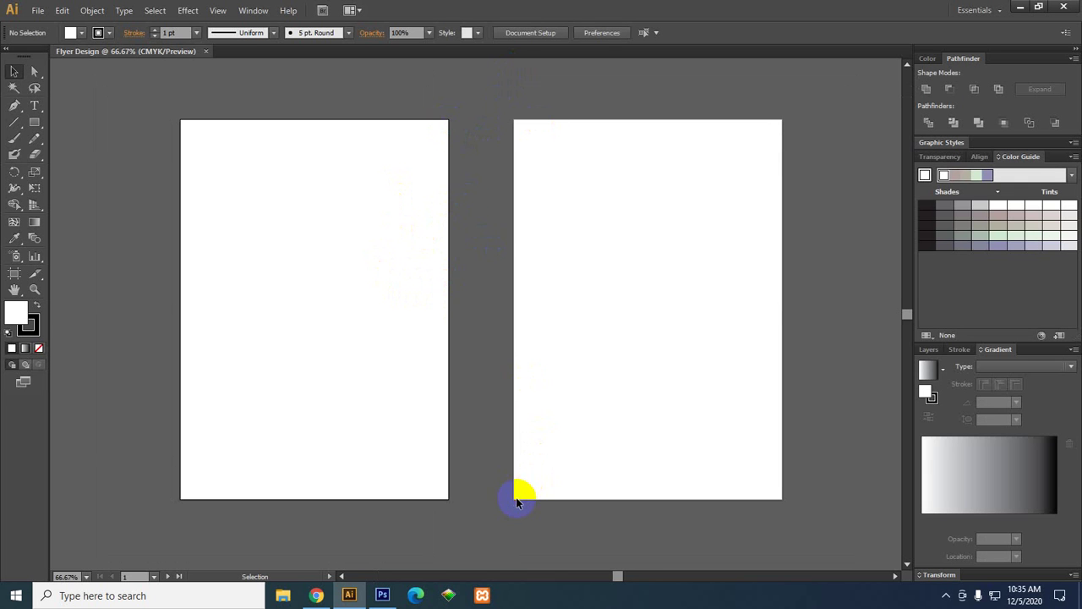
drag(513, 497, 442, 279)
key(space)
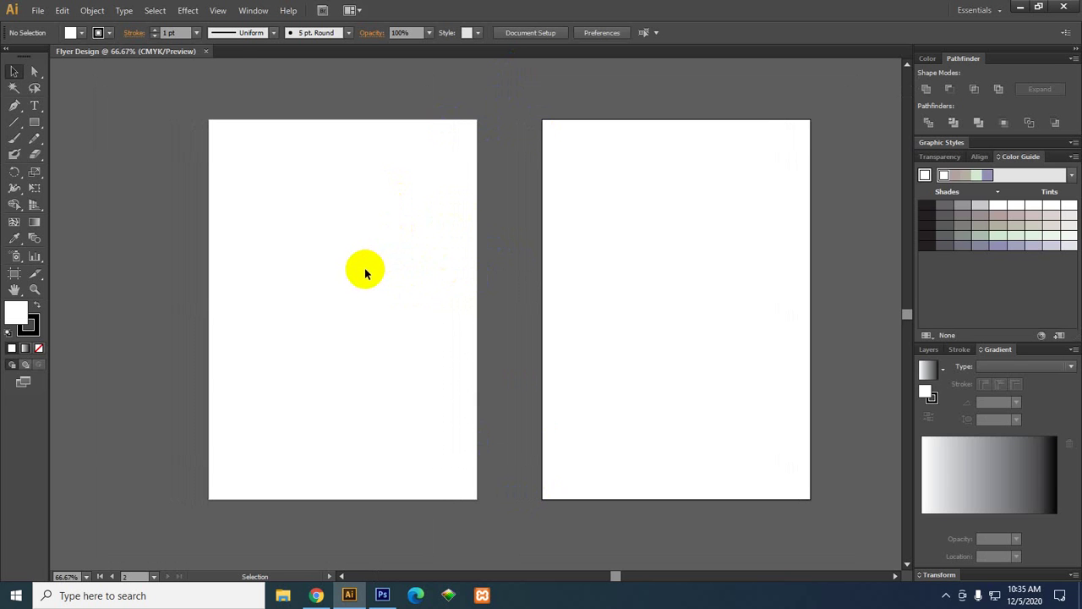
click(37, 10)
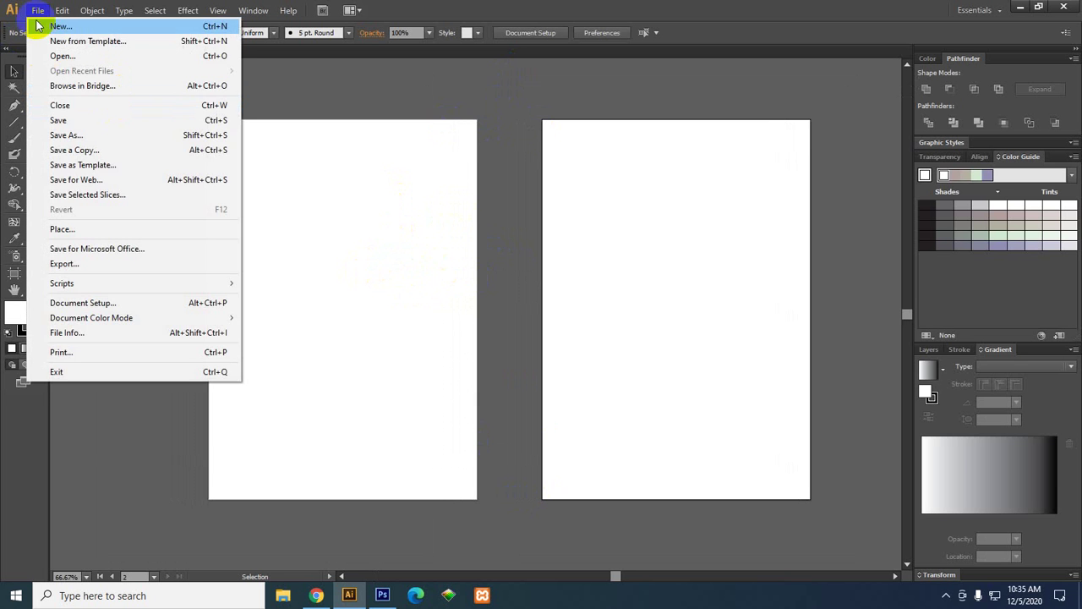
click(71, 40)
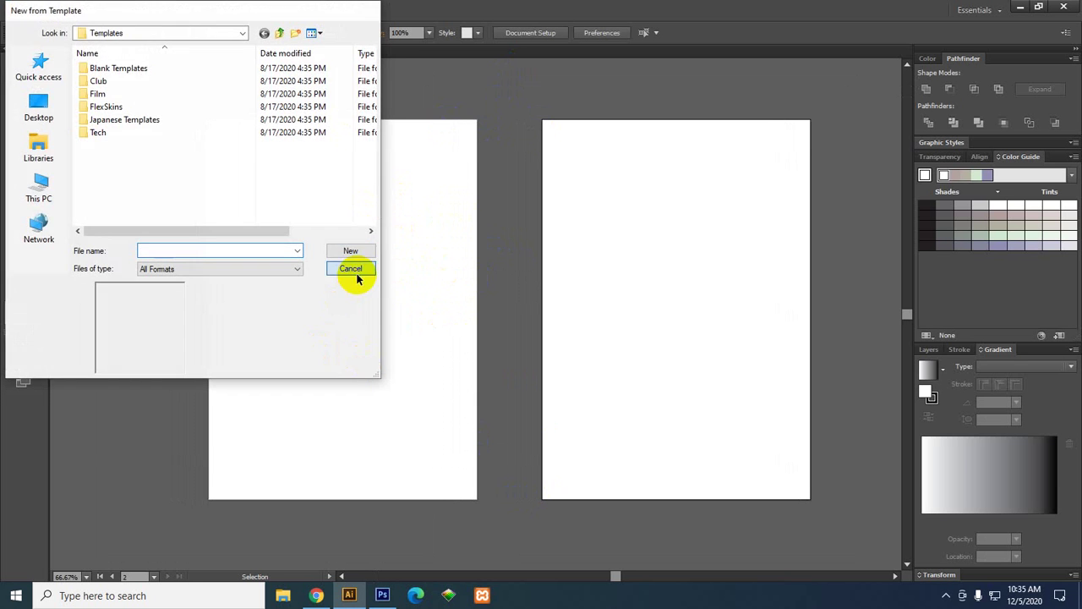
click(355, 270)
click(37, 10)
click(42, 23)
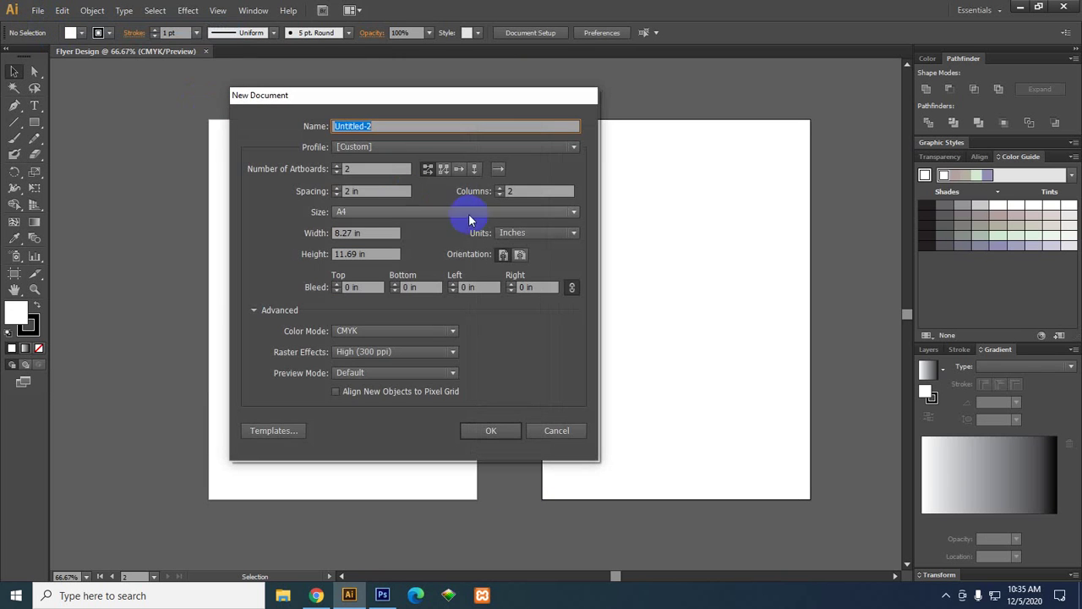
click(370, 194)
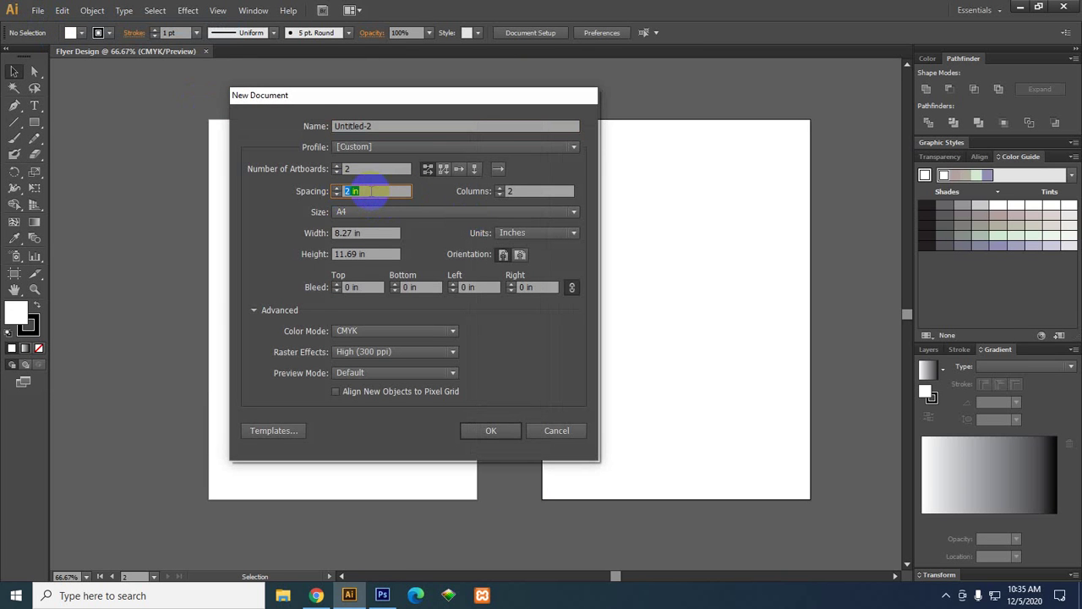
click(372, 191)
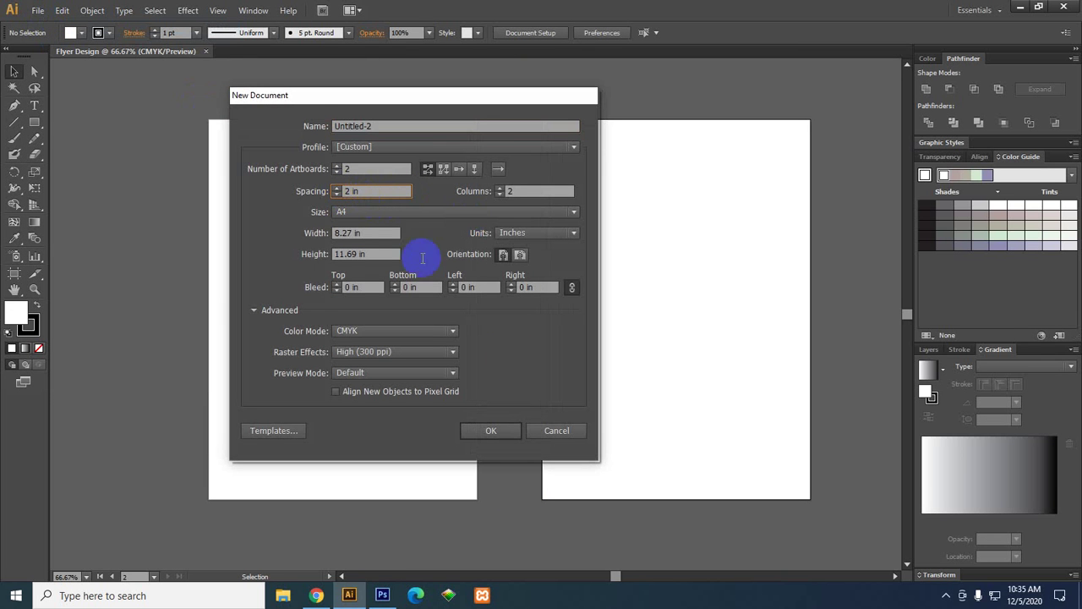
click(553, 431)
Draw an 8.27 x 11.69 in rectangle starting on the first artboard.
drag(269, 218, 326, 225)
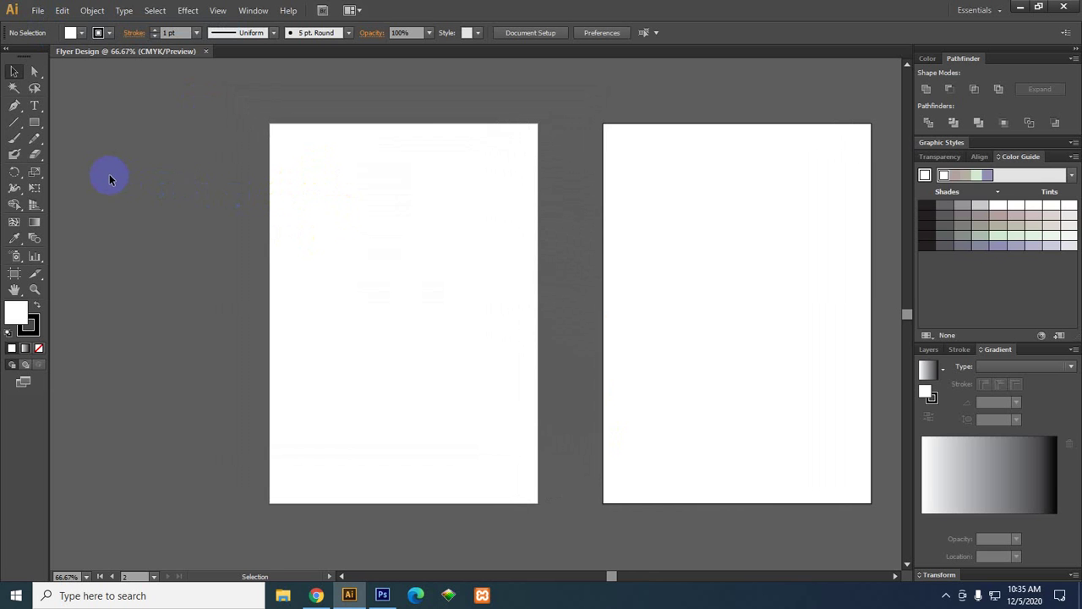
click(36, 124)
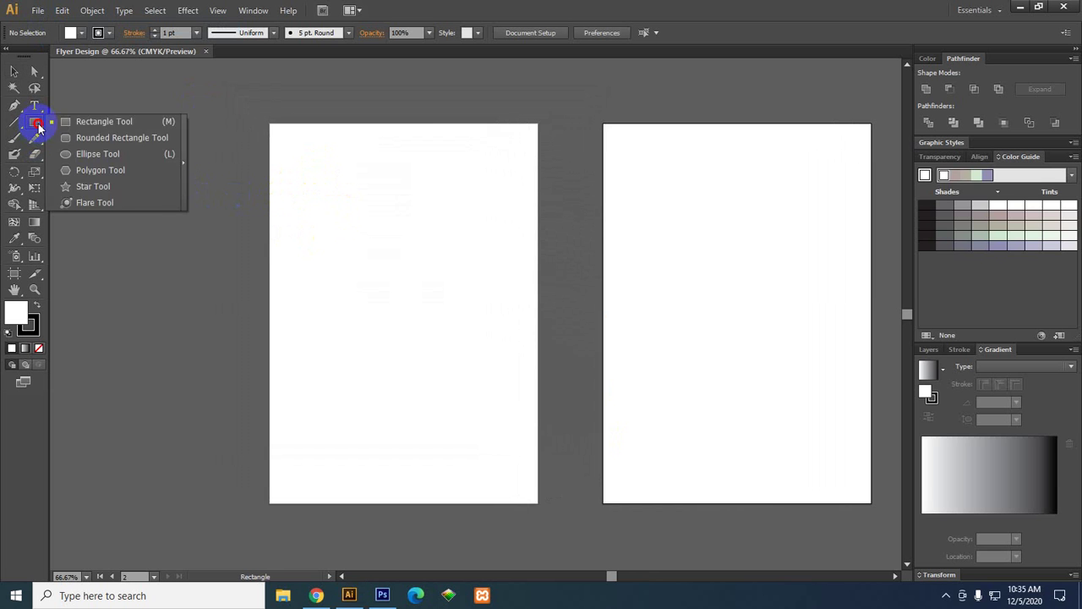
click(79, 125)
click(339, 252)
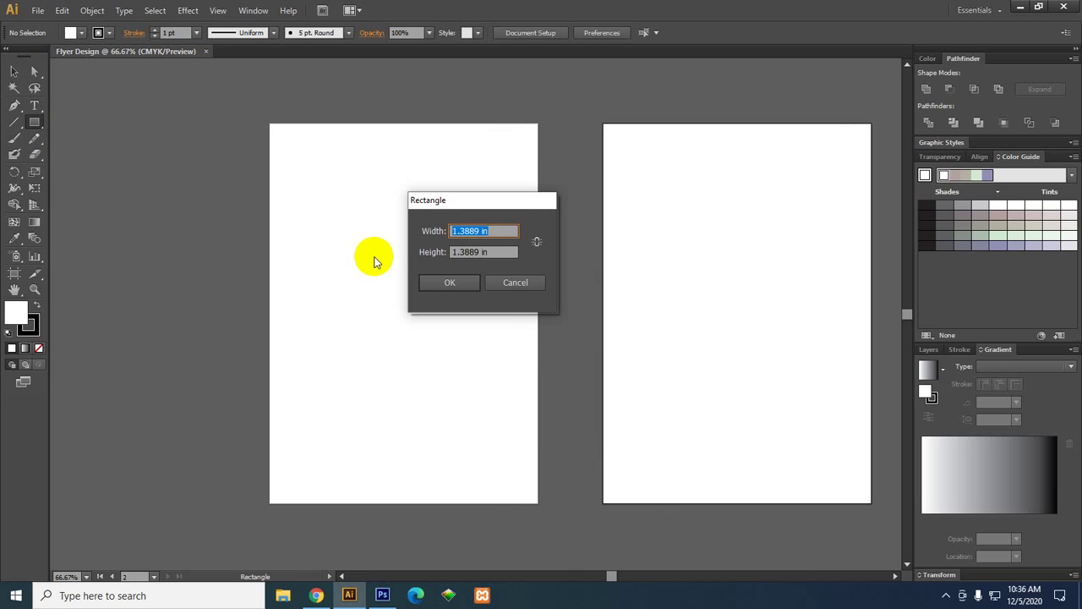
text(8.27)
key(Tab)
text(1)
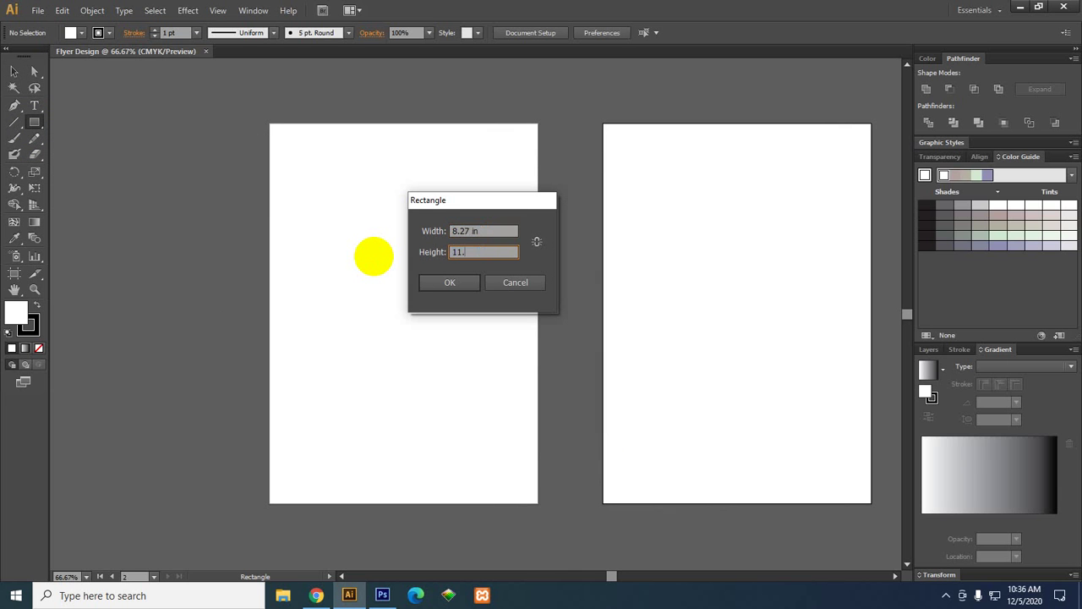
text(1.69)
key(Return)
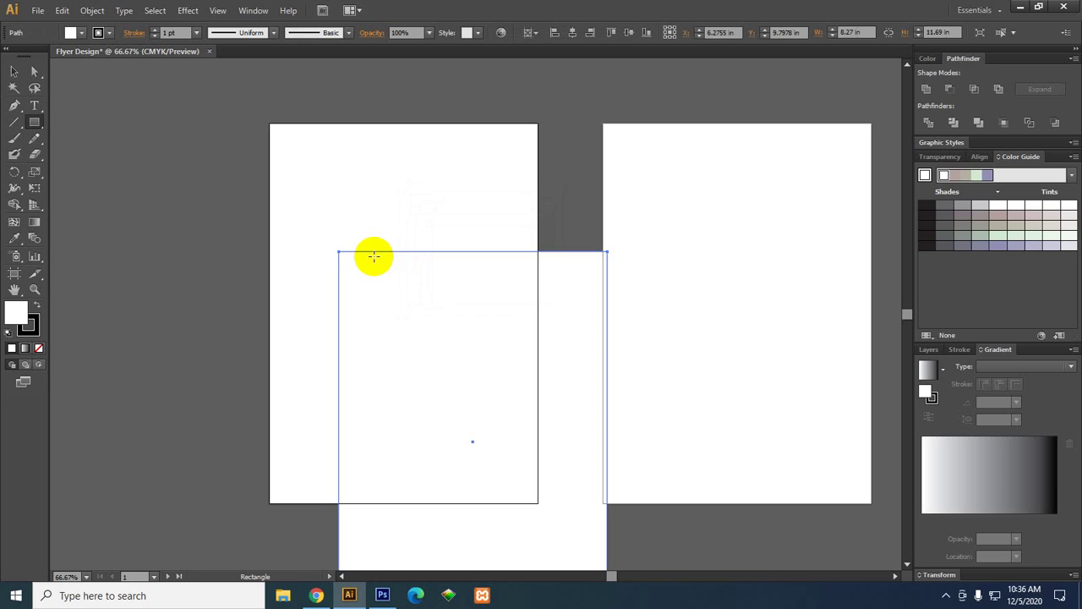
Center the rectangle horizontally and vertically on the first artboard.
click(13, 73)
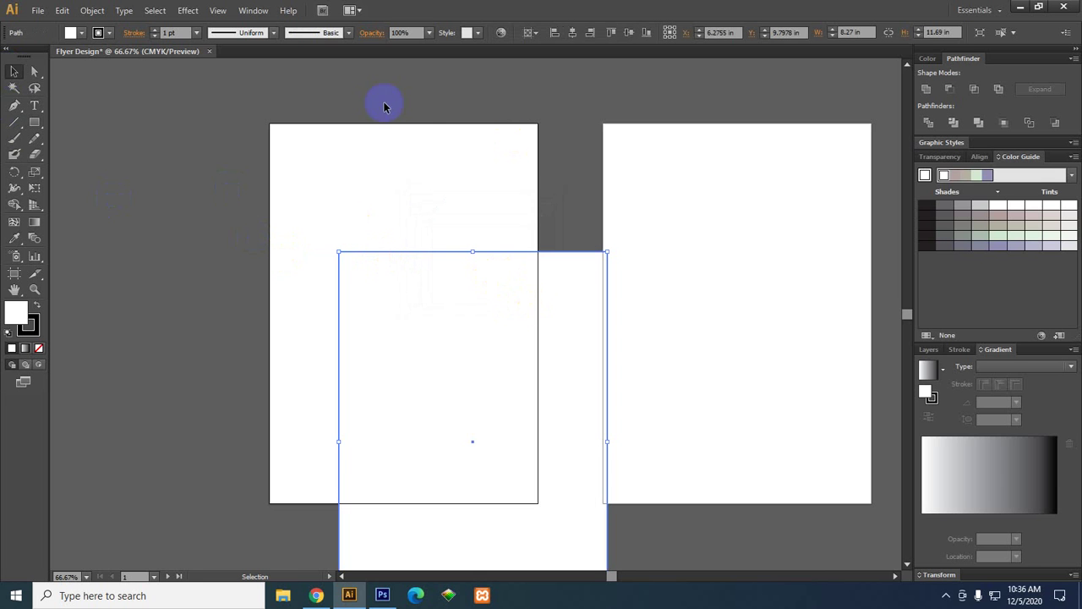
click(574, 35)
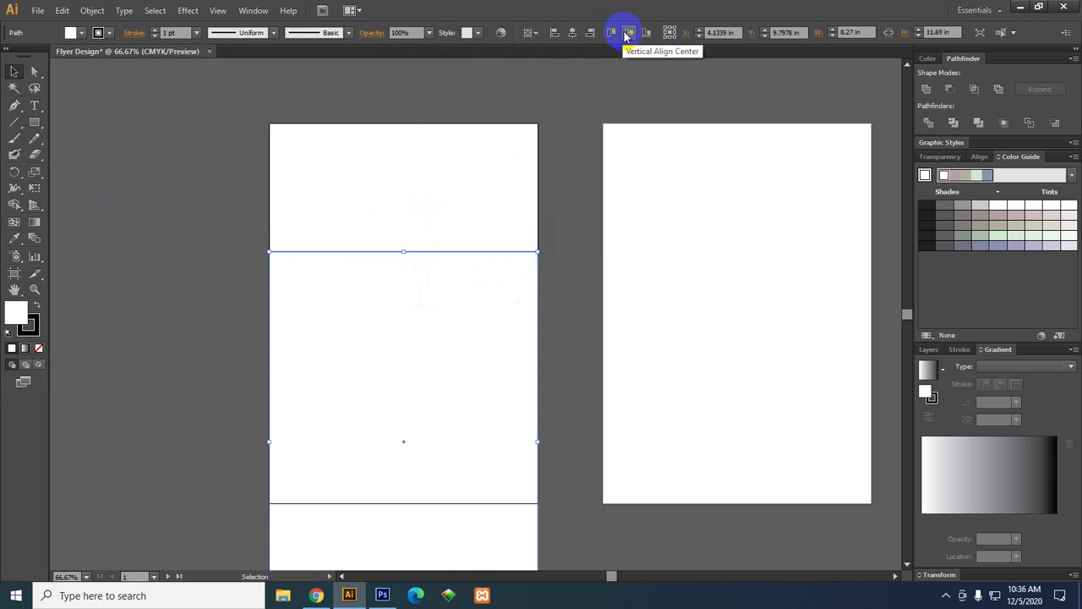
click(626, 33)
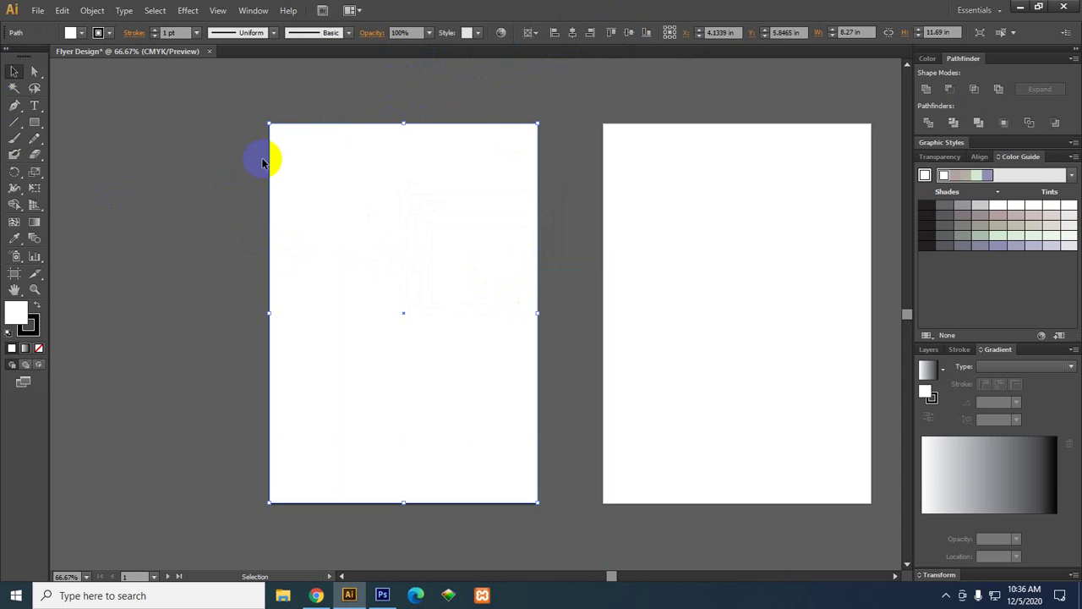
Remove the fill from the page-sized rectangle, keeping its black stroke.
key(space)
drag(508, 197, 456, 188)
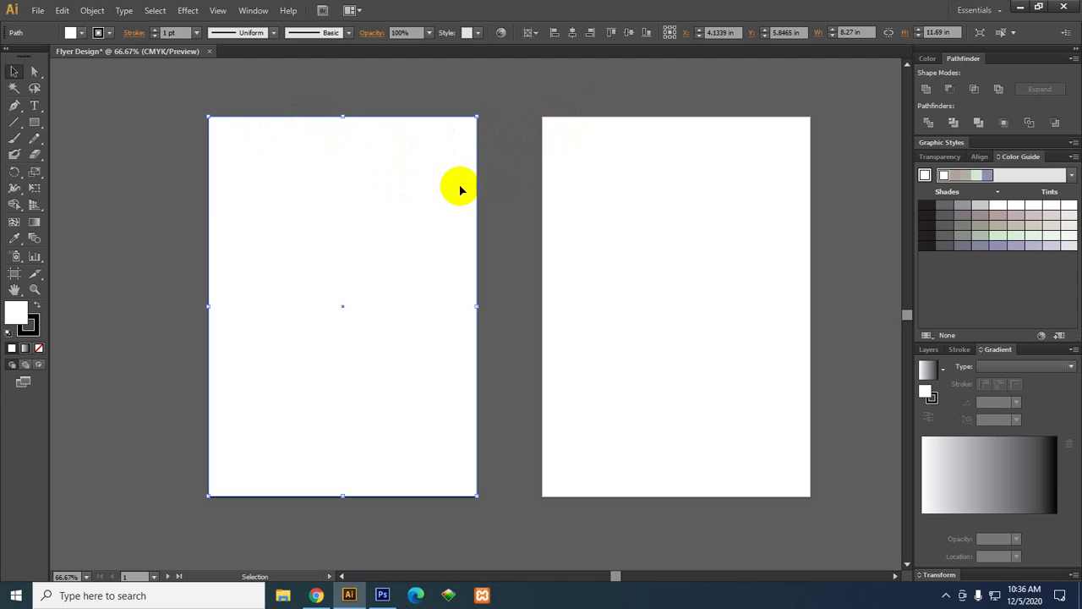
scroll(386, 169, left, 2)
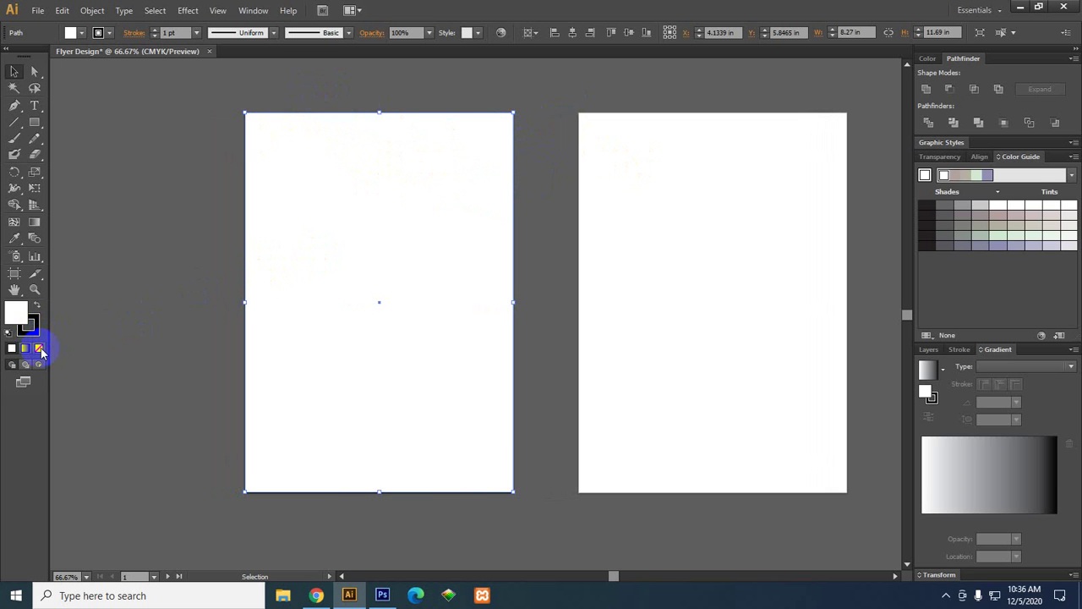
click(19, 319)
click(39, 348)
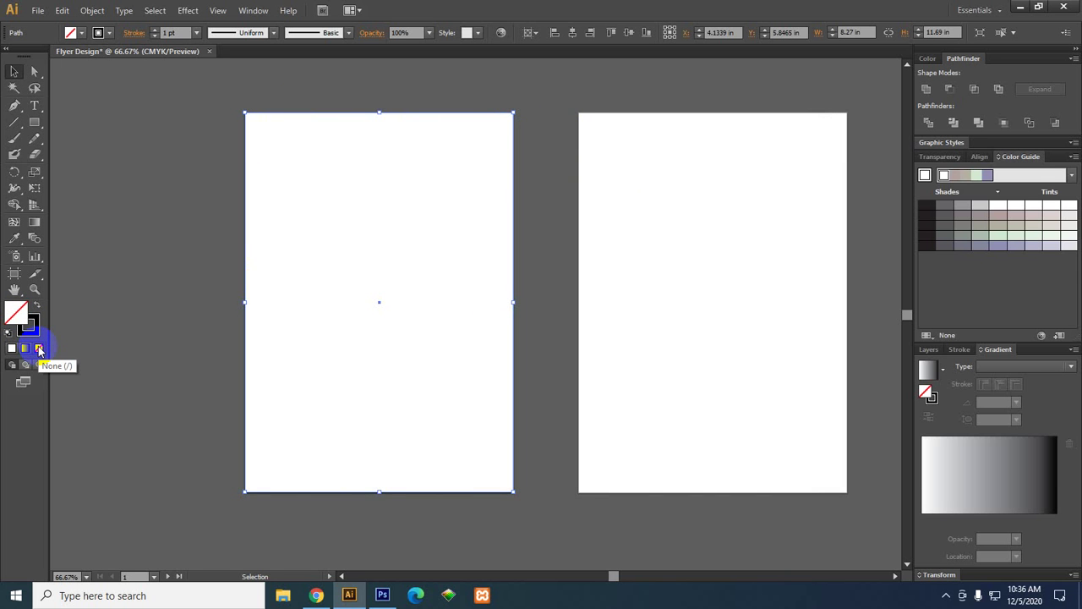
Start an Offset Path on the page-sized rectangle with the preview turned on.
drag(166, 154, 185, 160)
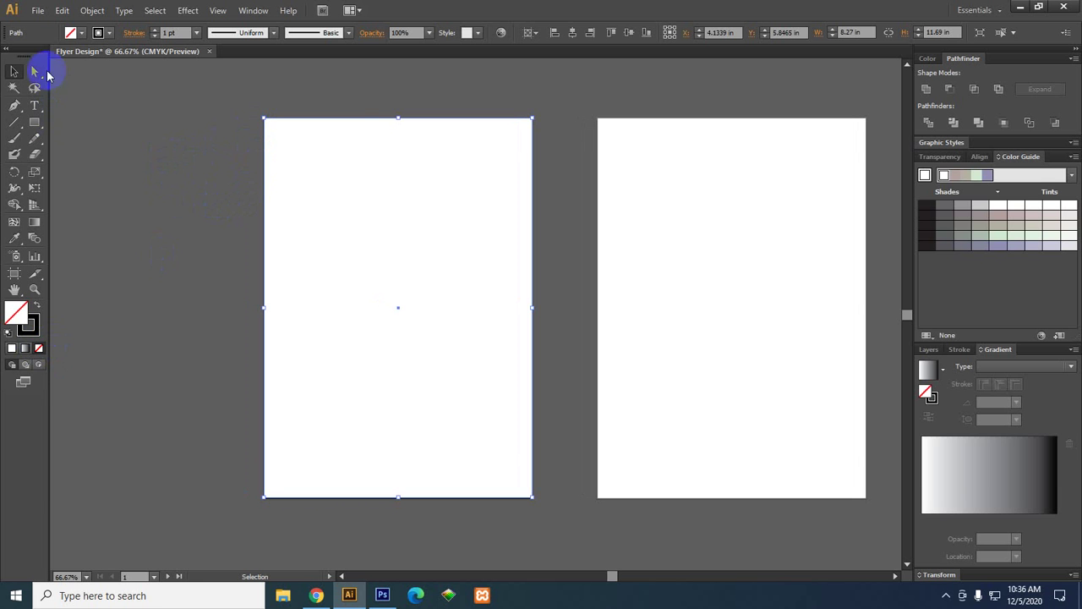
click(94, 10)
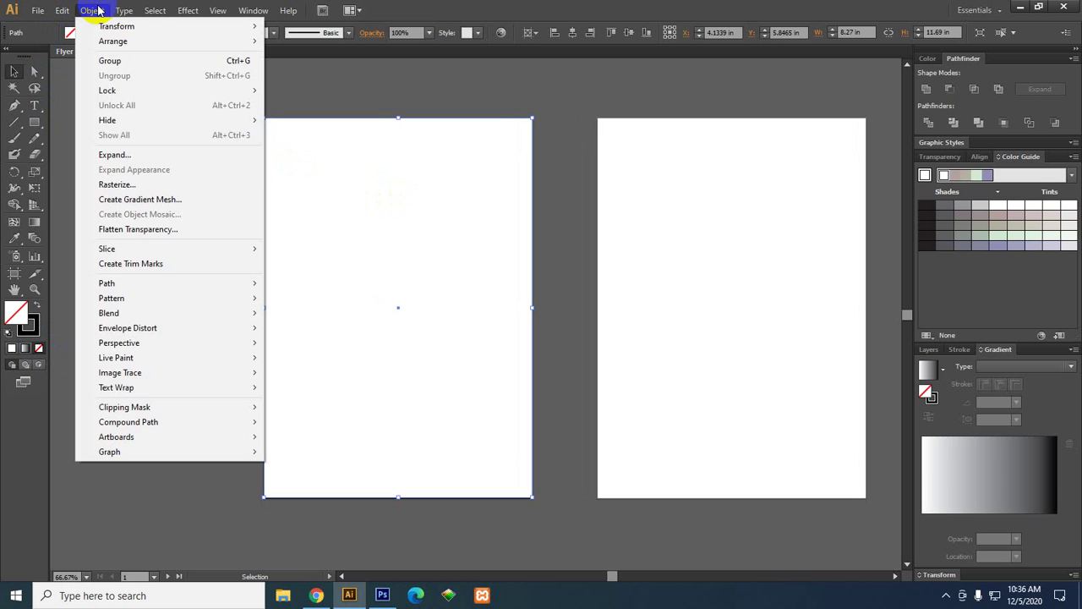
mouse_move(217, 281)
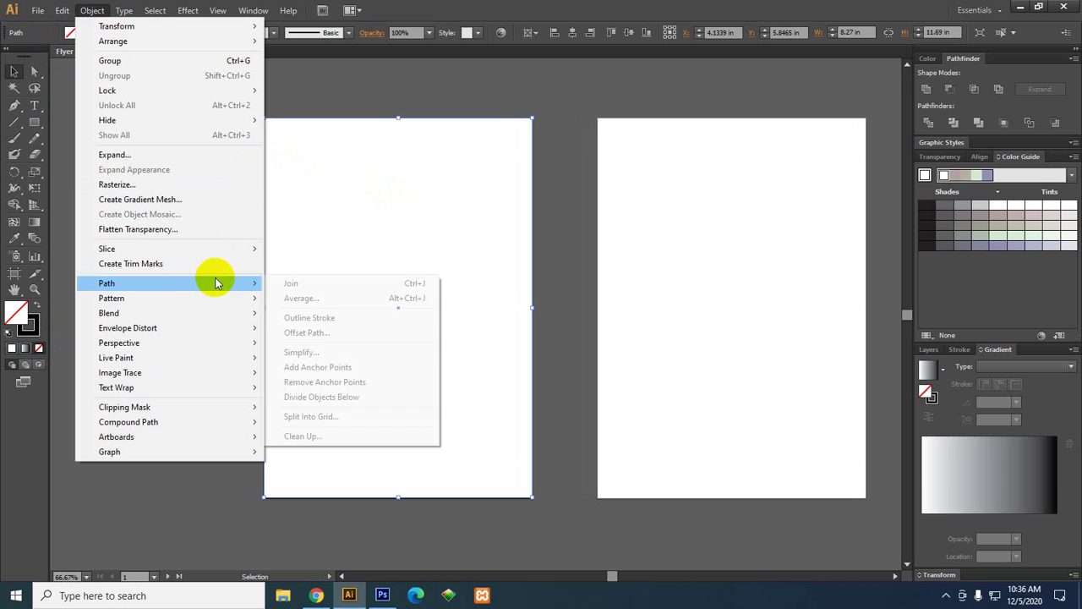
click(311, 338)
drag(459, 234, 570, 245)
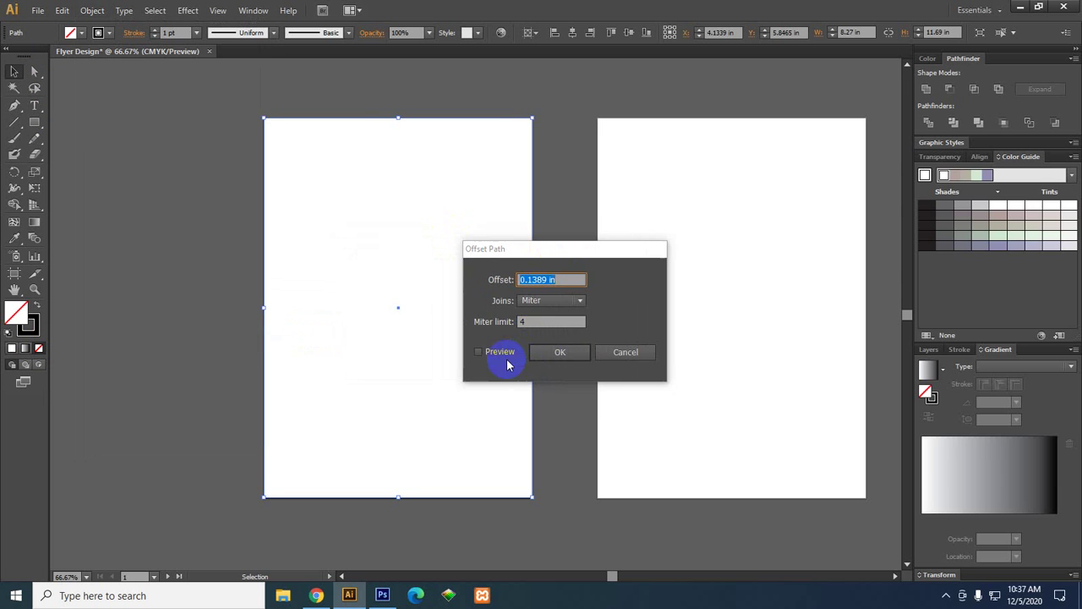
click(505, 358)
Set the path offset to 0.06 in and apply it to create an outer outline around the rectangle.
click(563, 282)
drag(563, 282, 470, 285)
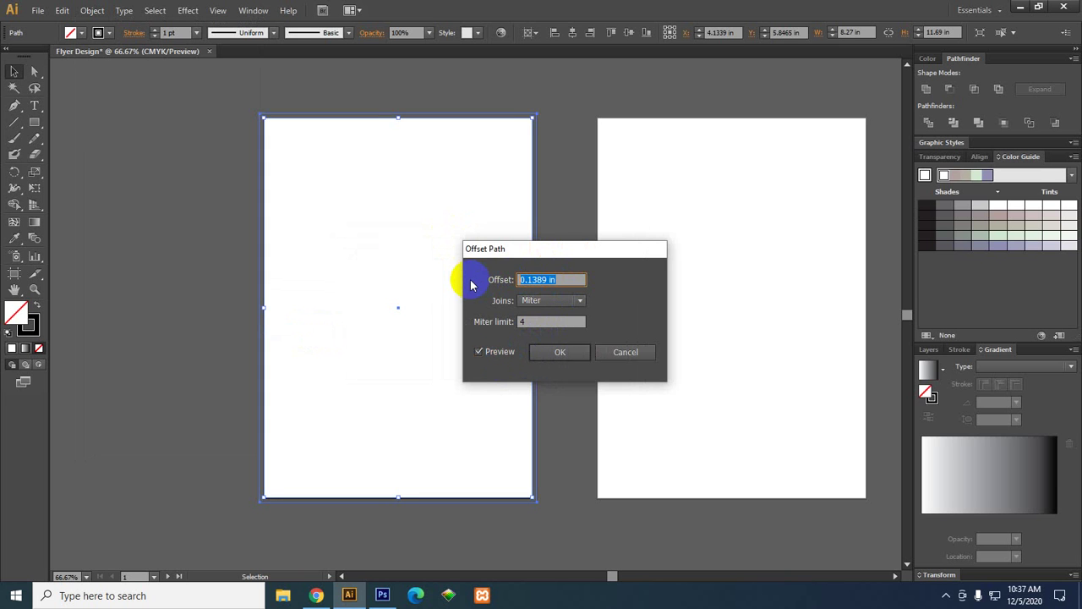
text(0.0)
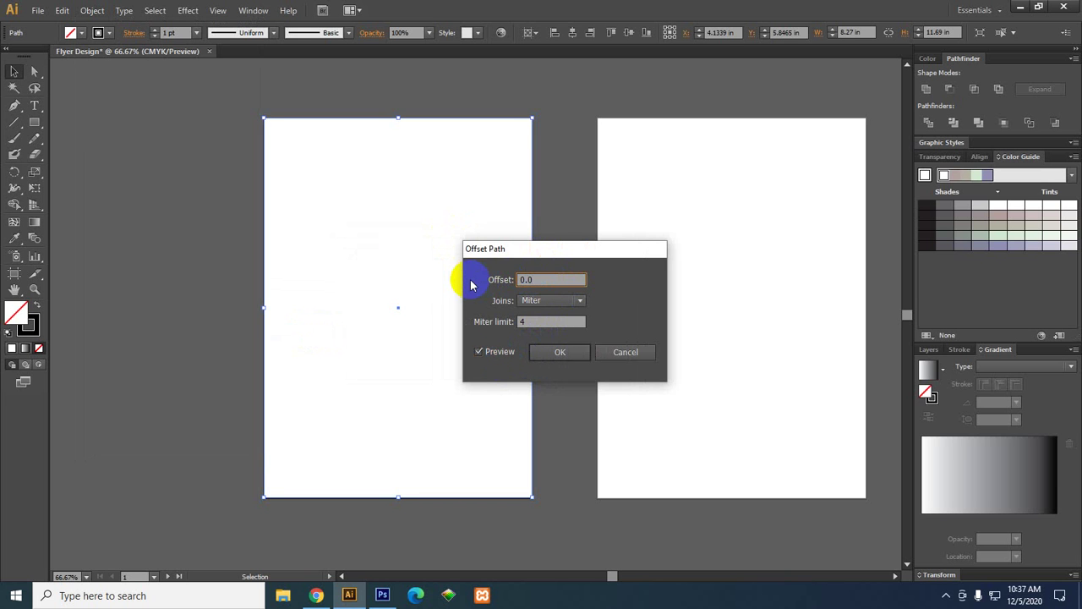
text(4)
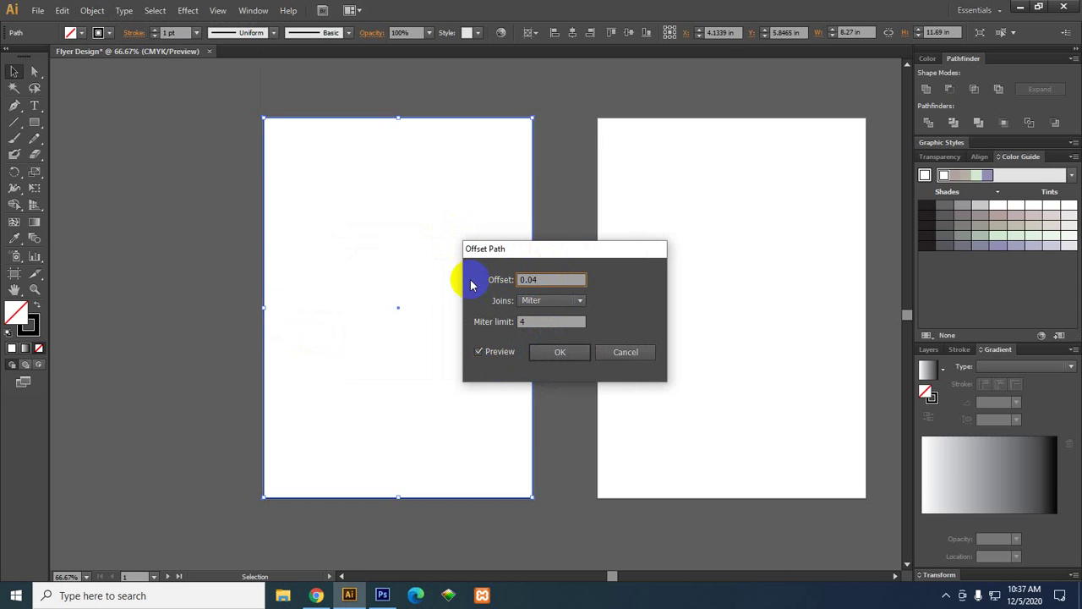
key(BackSpace)
text(3)
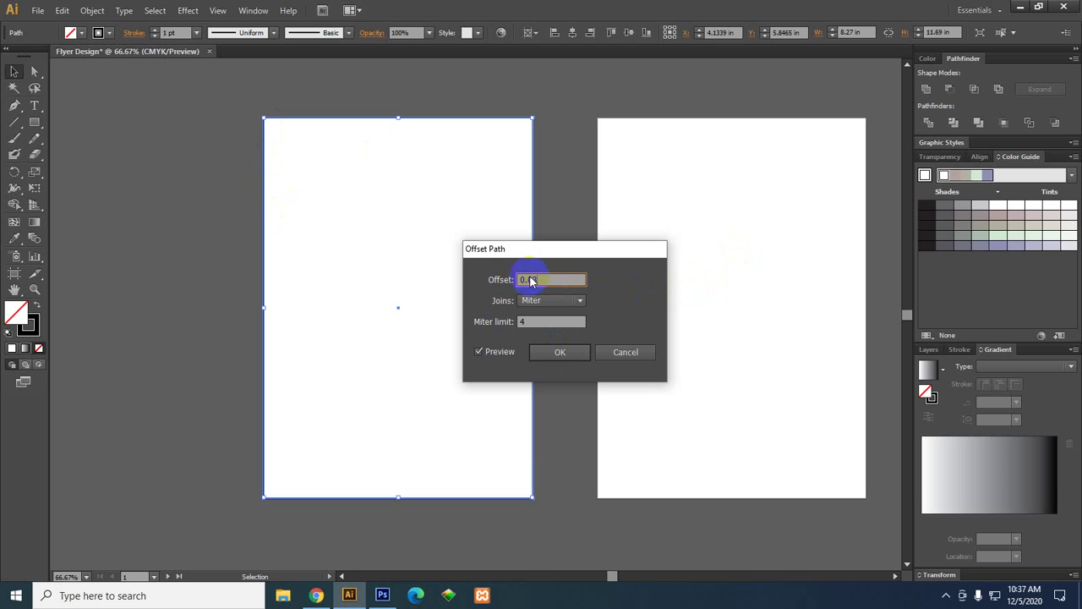
drag(527, 282, 543, 279)
text(6)
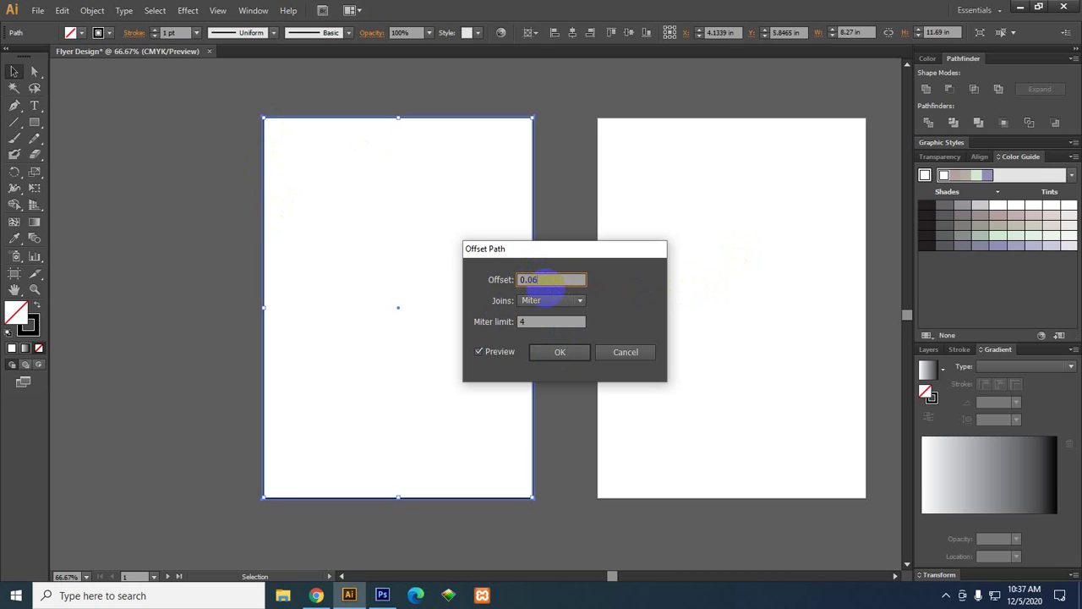
key(Return)
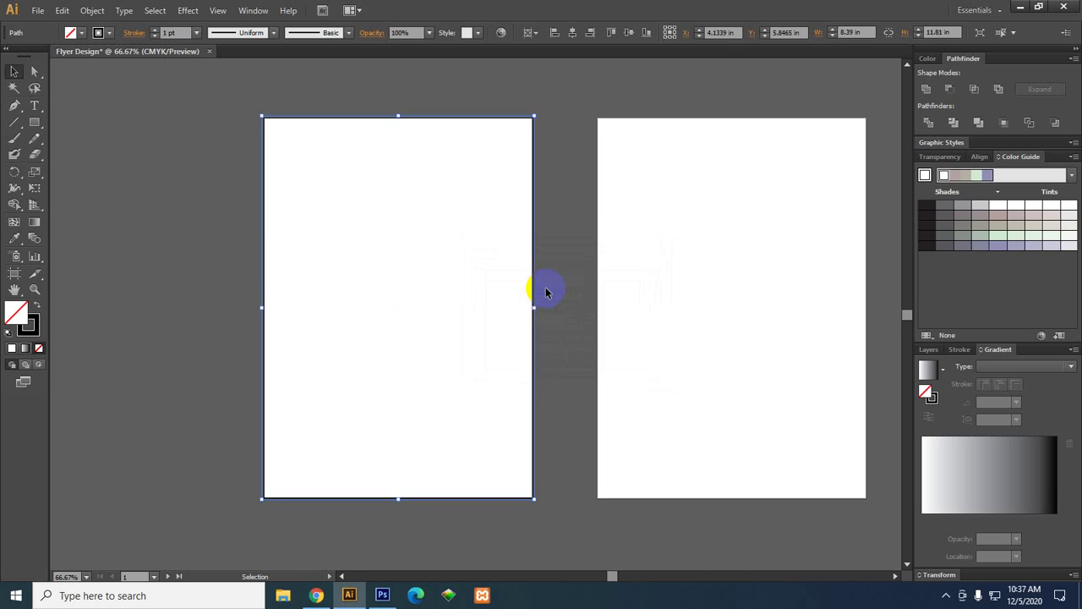
Convert the outer offset outline around the first artboard into a guide and set the stroke to none with nothing selected.
scroll(254, 105, up, 5)
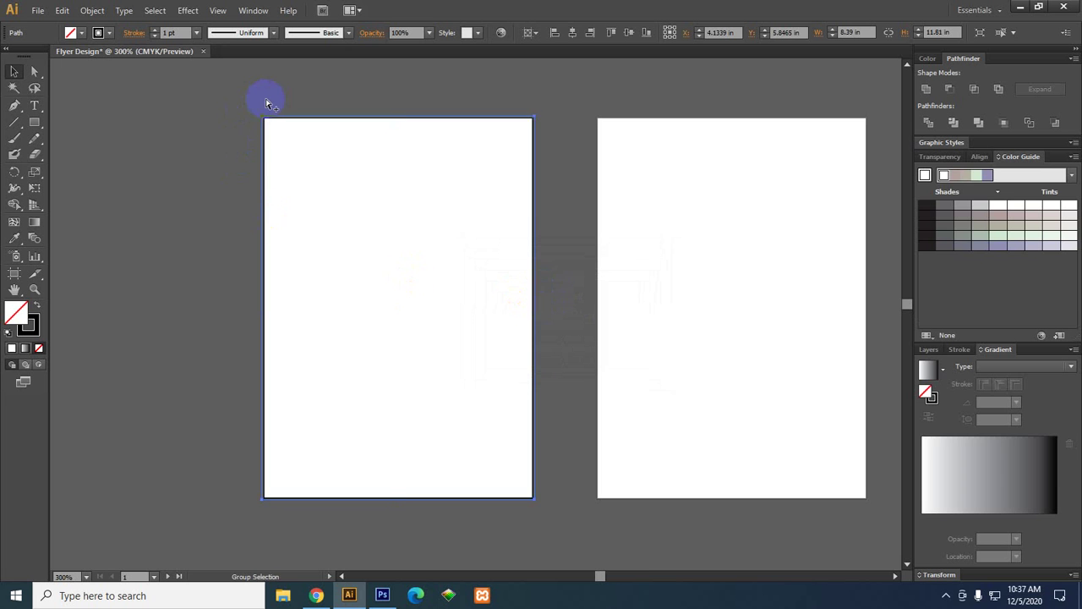
scroll(231, 221, up, 2)
scroll(306, 161, up, 1)
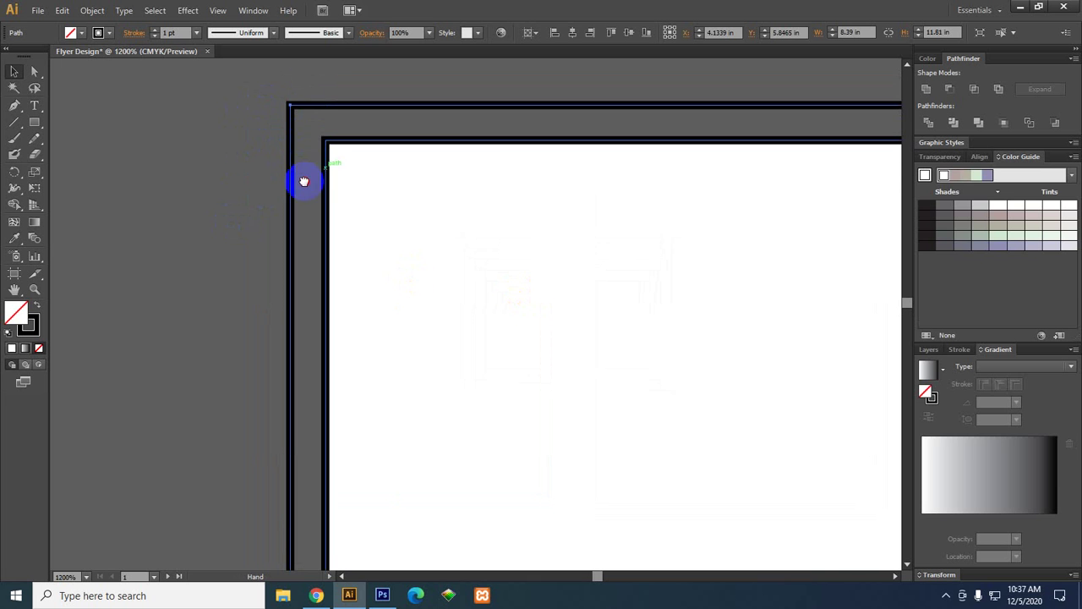
right_click(283, 125)
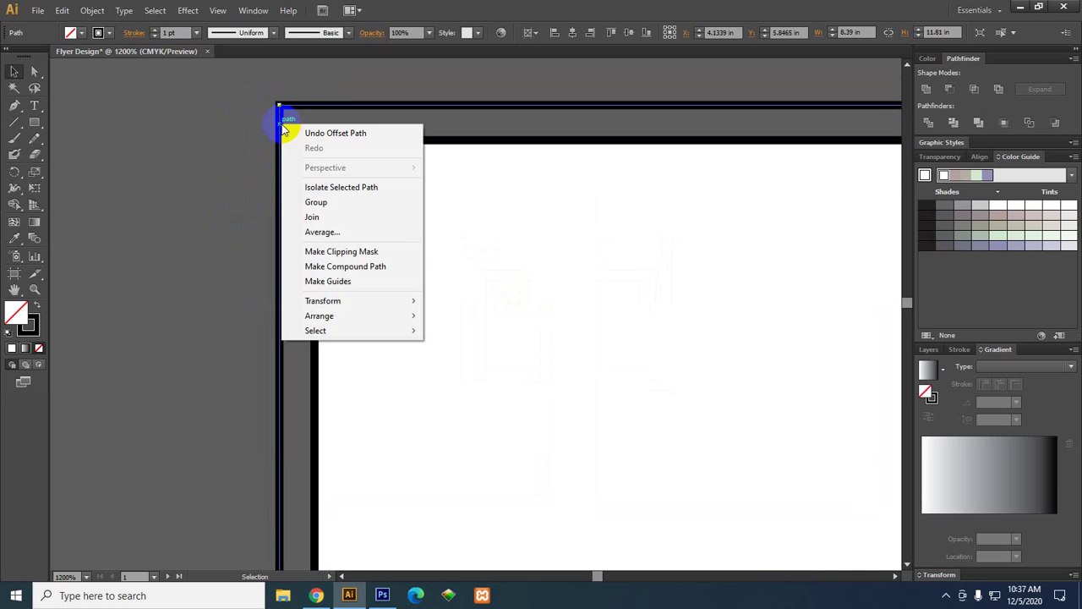
click(338, 283)
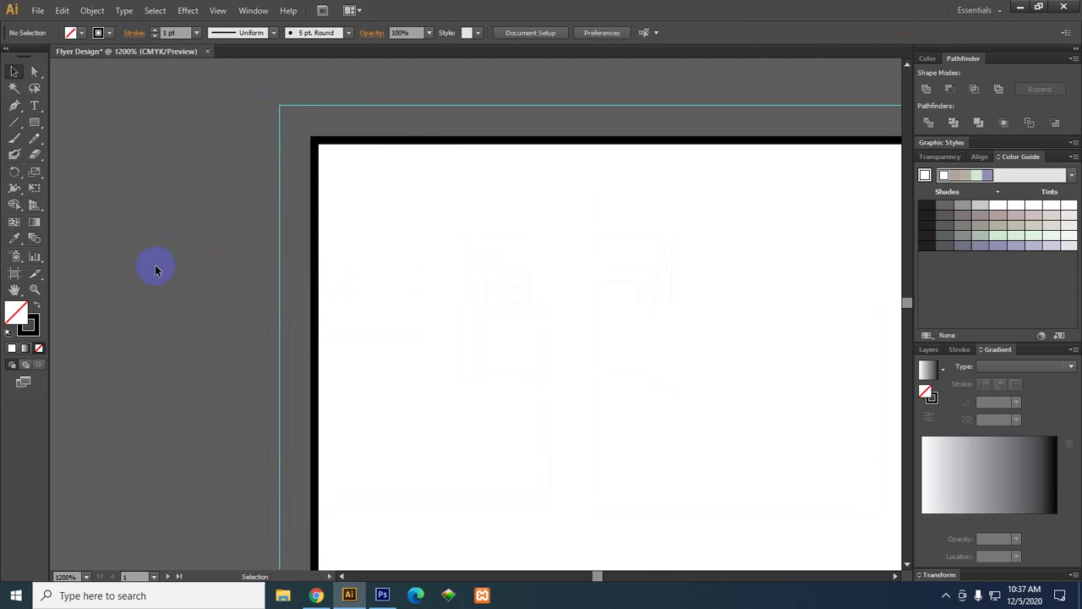
click(39, 348)
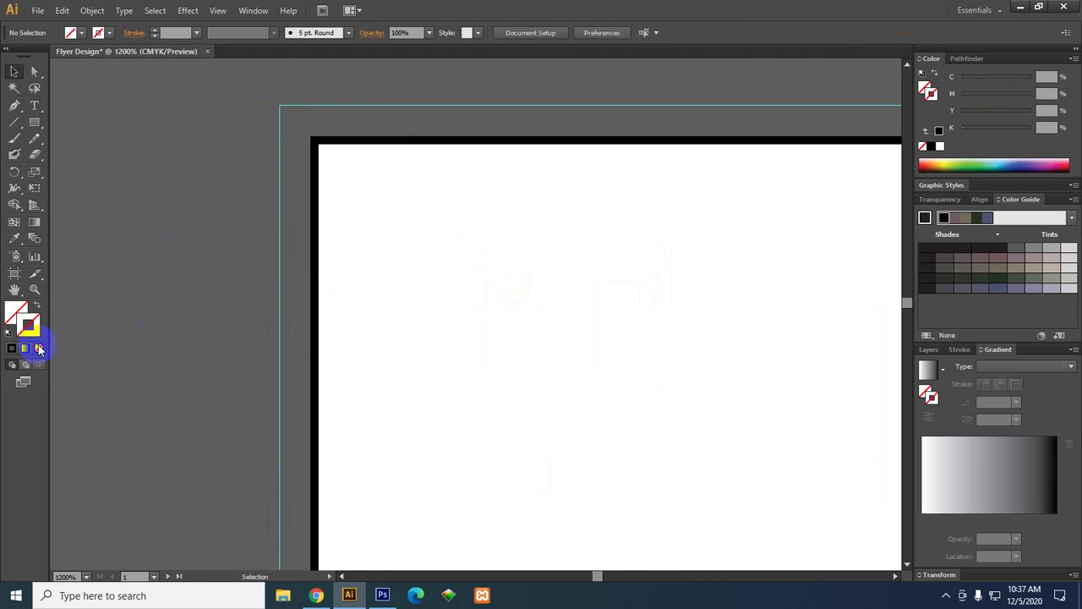
Offset the page-sized rectangle's path by -0.6 in, with the preview on, to create an inner margin outline.
scroll(161, 222, down, 5)
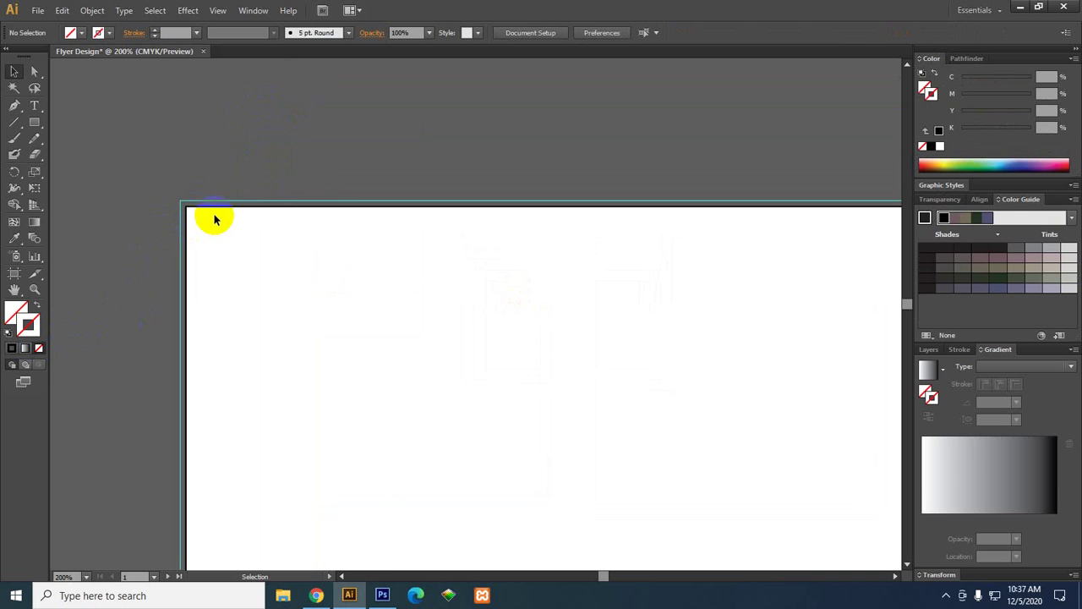
click(213, 213)
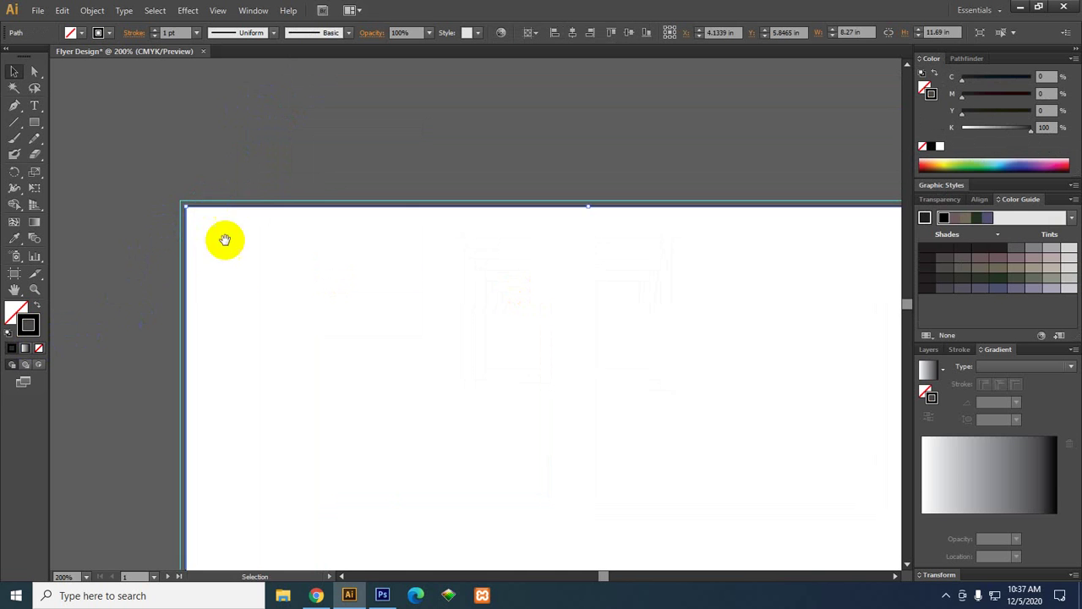
drag(225, 239, 225, 181)
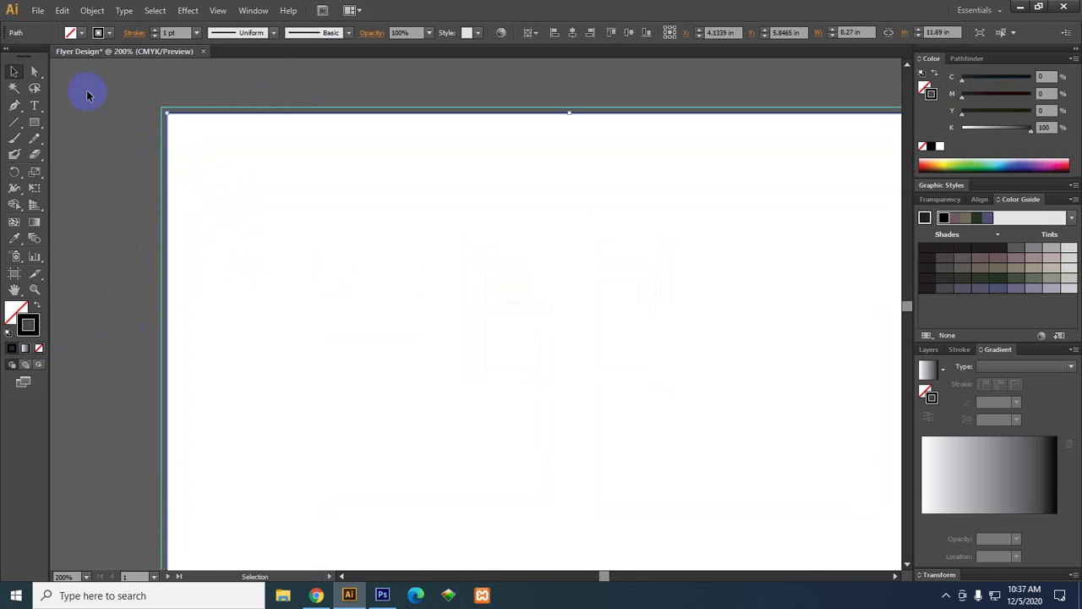
click(89, 11)
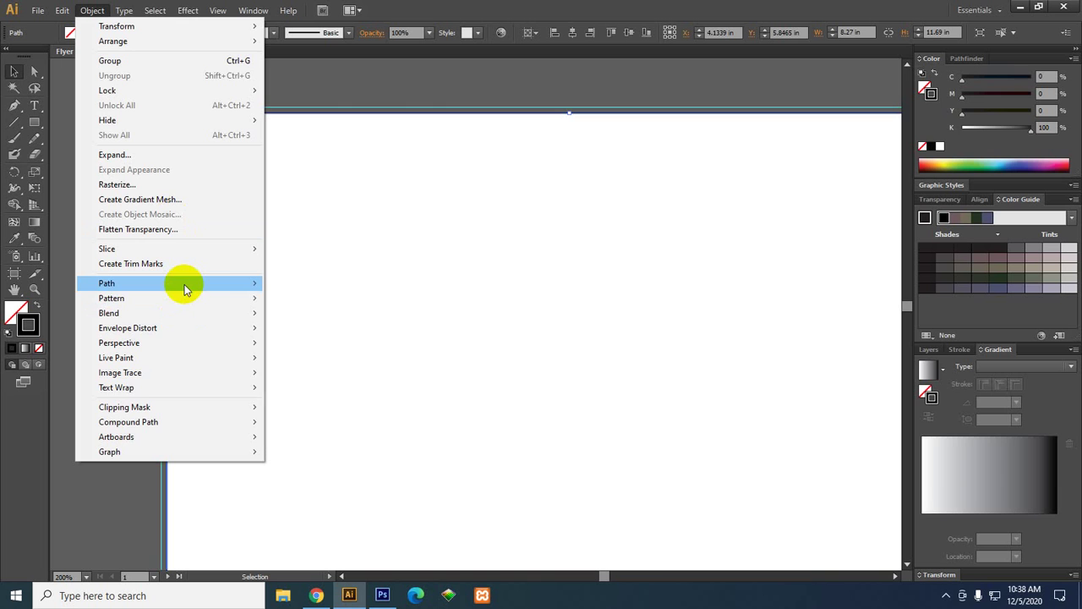
mouse_move(189, 281)
click(322, 333)
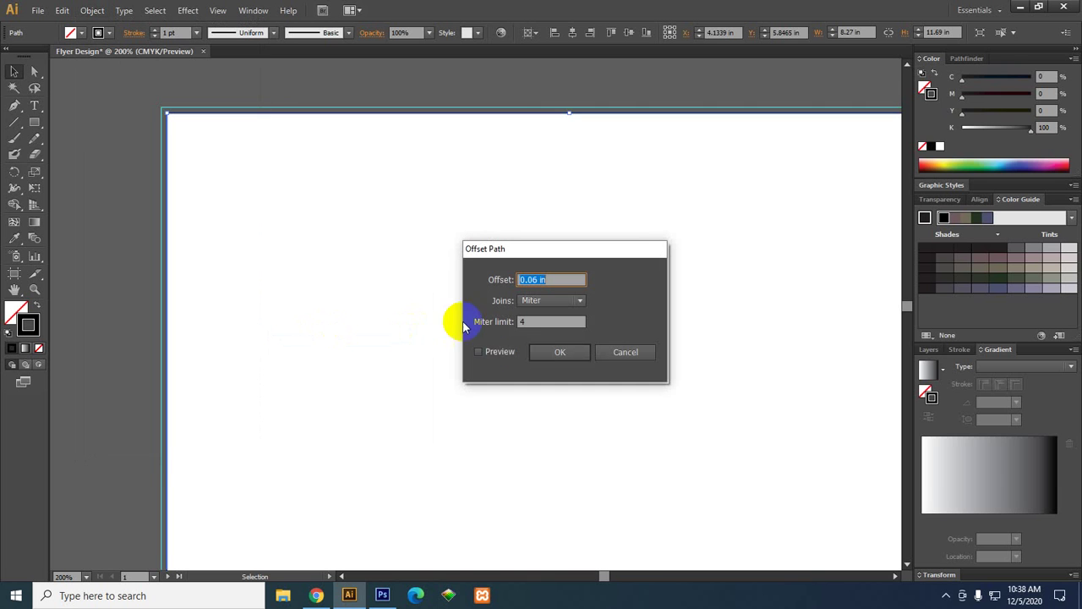
click(478, 351)
click(558, 281)
drag(556, 288, 450, 286)
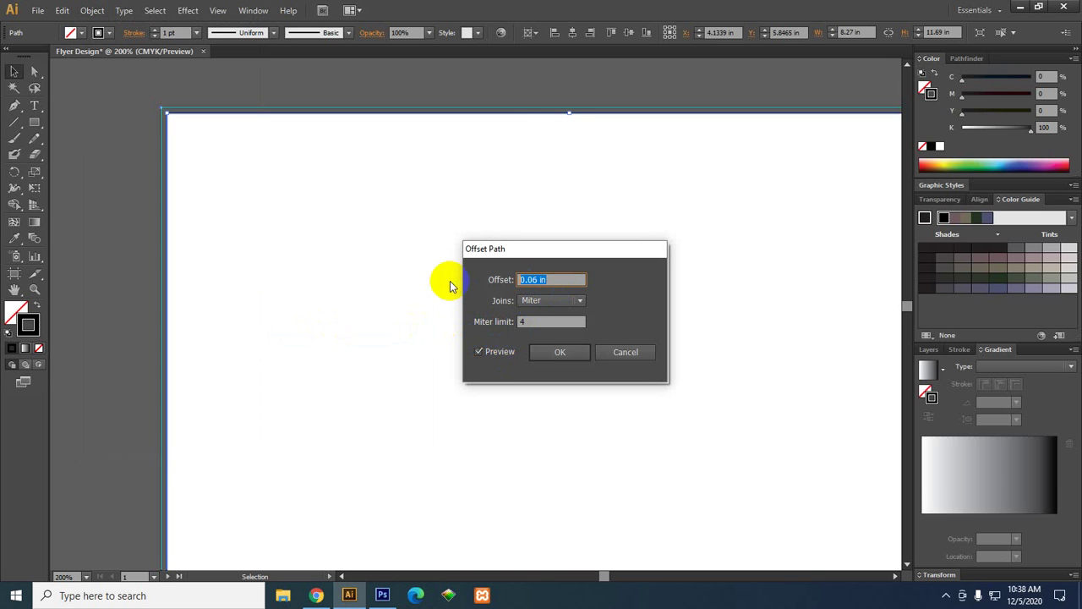
text(-0)
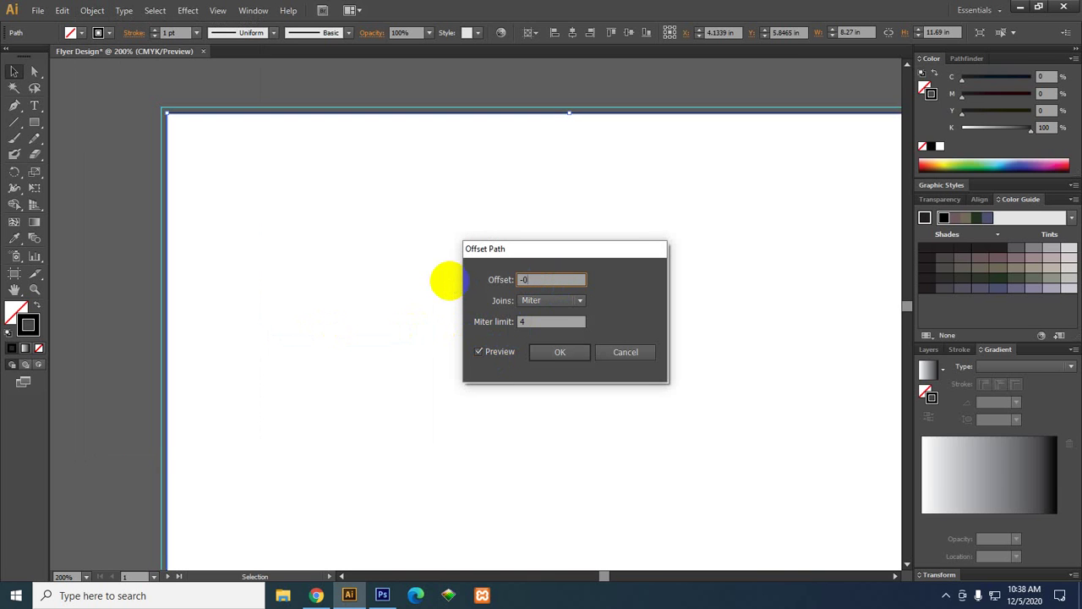
text(.4)
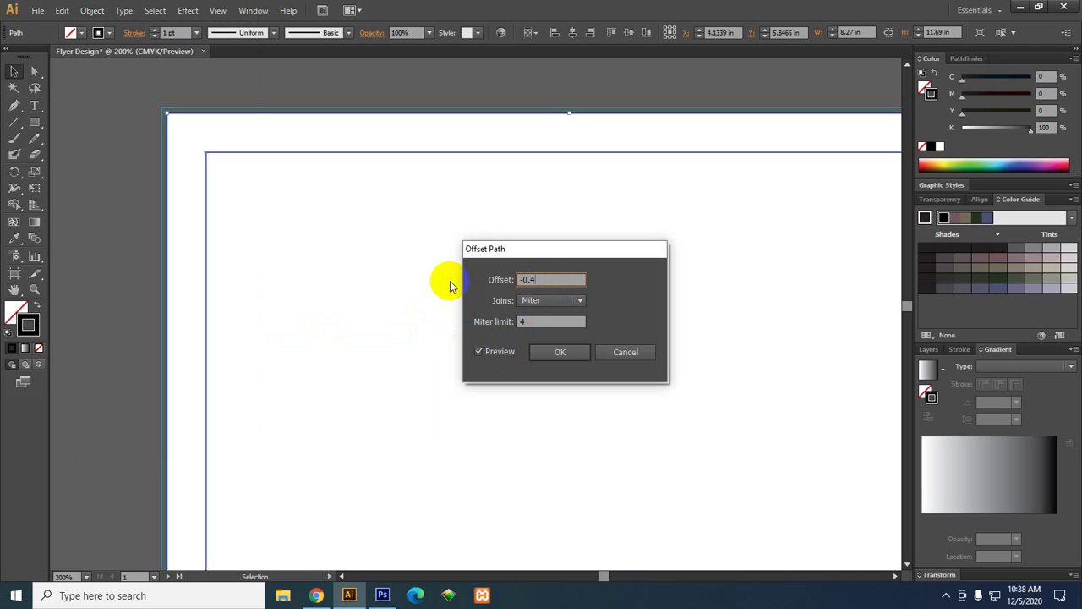
key(BackSpace)
text(6)
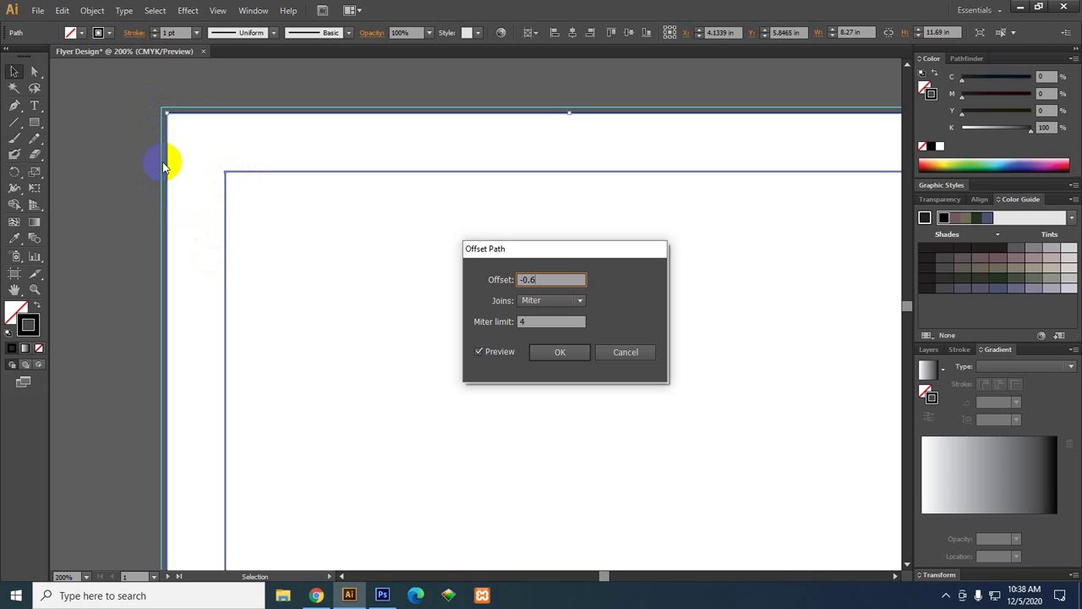
click(555, 351)
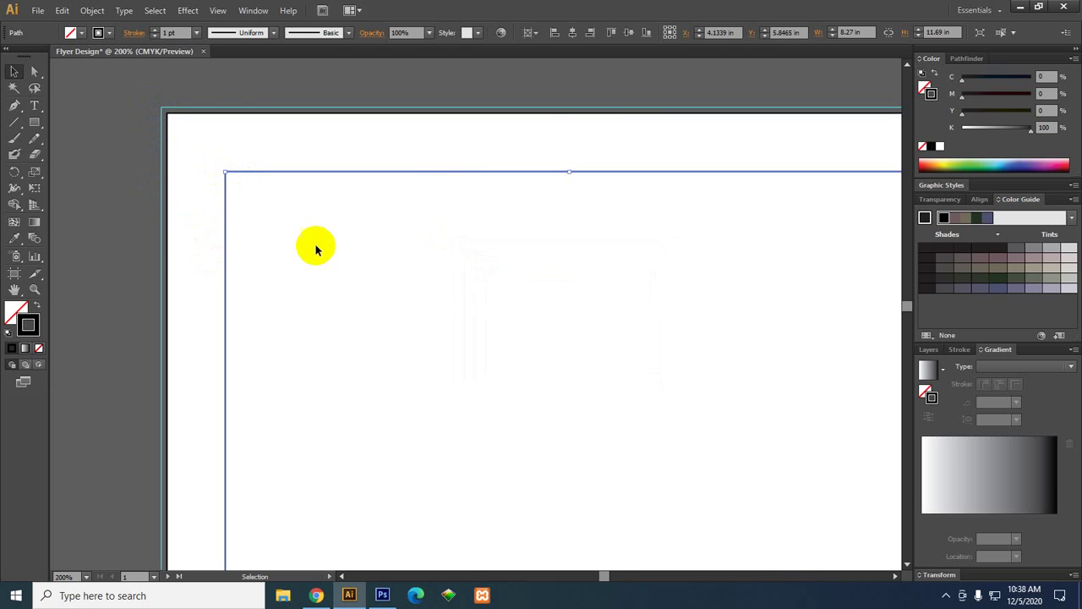
Convert the inner margin outline on the first artboard into a guide.
scroll(280, 225, down, 4)
scroll(340, 264, up, 1)
key(v)
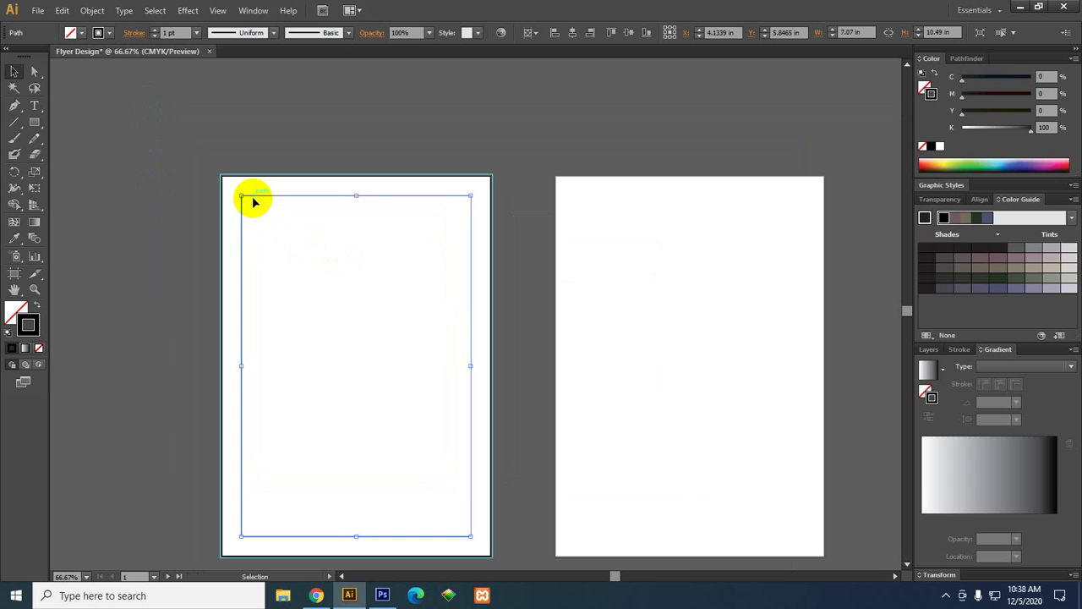
right_click(253, 203)
click(325, 356)
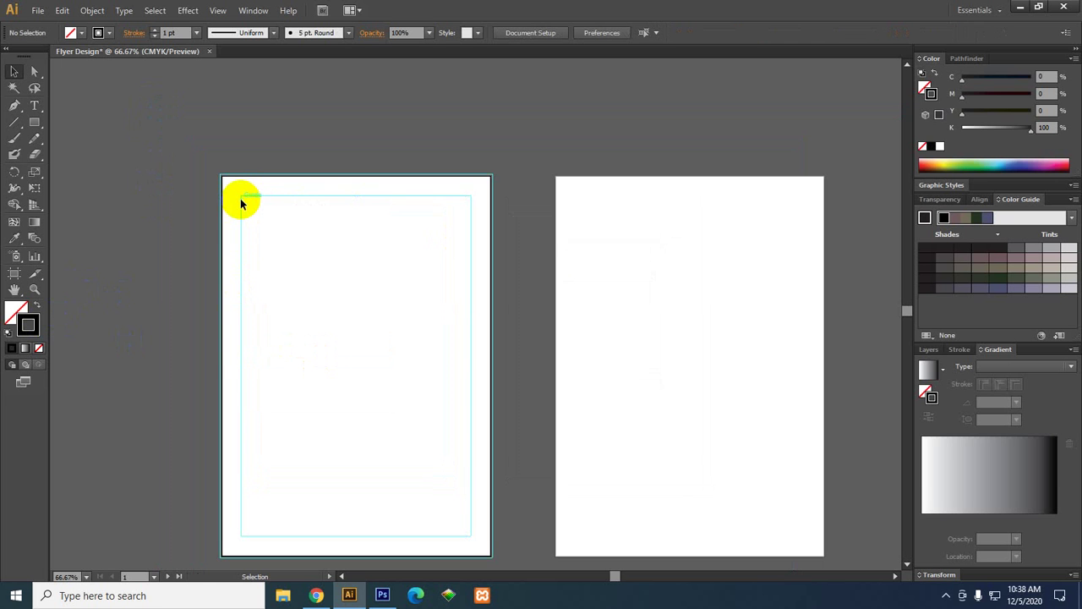
Unlock the guides in the document.
right_click(149, 191)
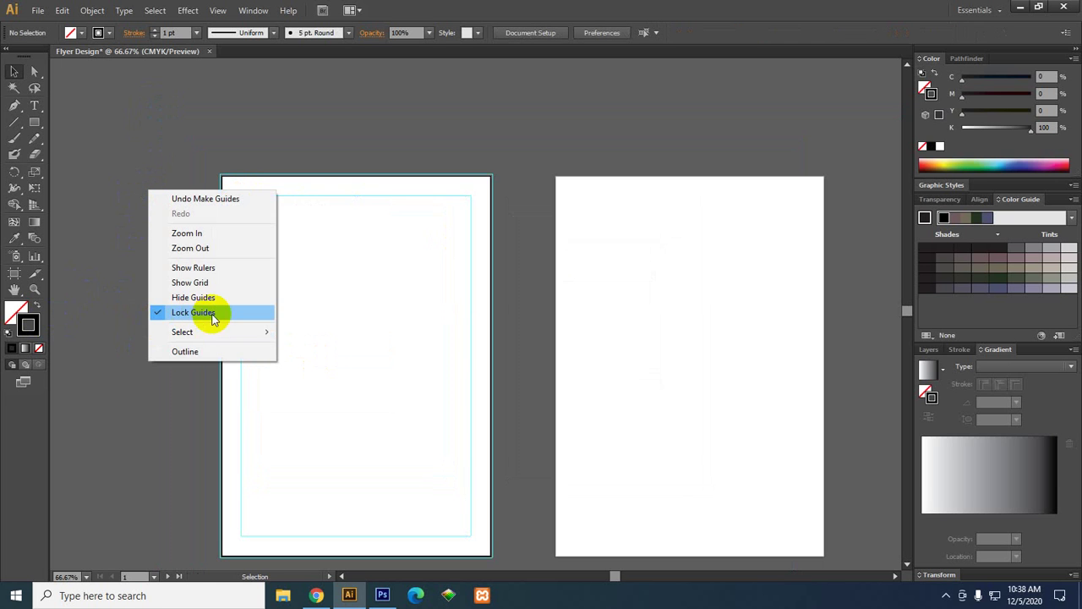
click(202, 322)
drag(288, 189, 172, 189)
right_click(157, 186)
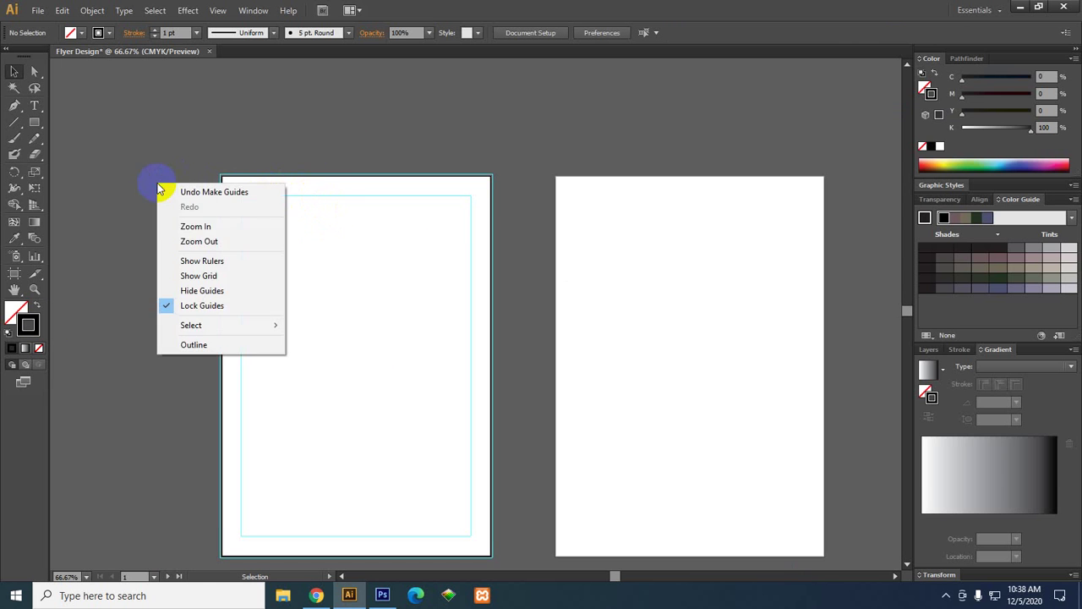
click(195, 306)
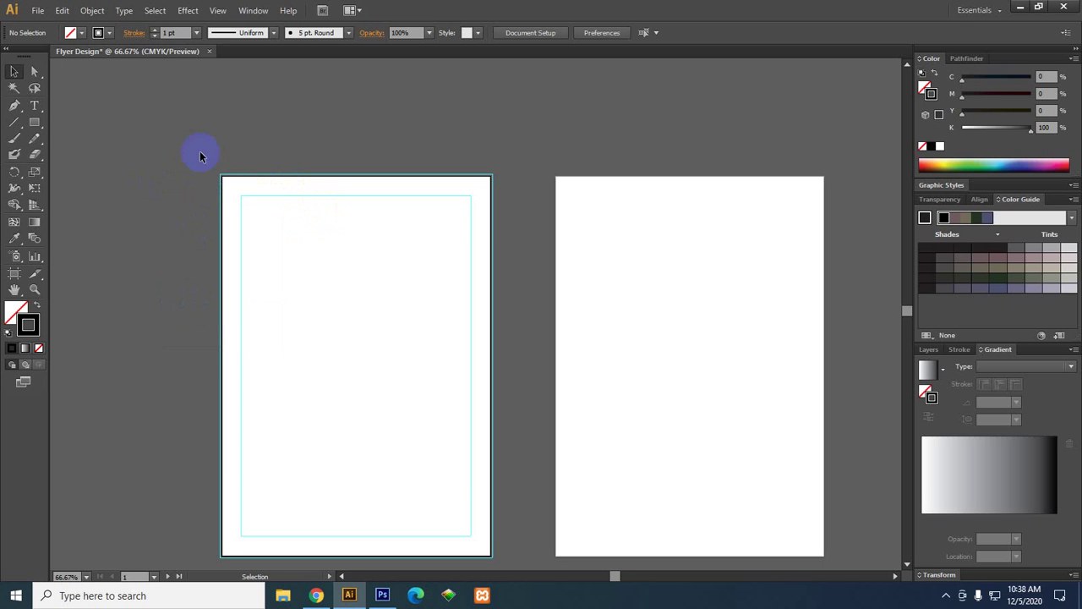
Remove the stroke from the inner margin guide on the first artboard.
drag(244, 188, 258, 203)
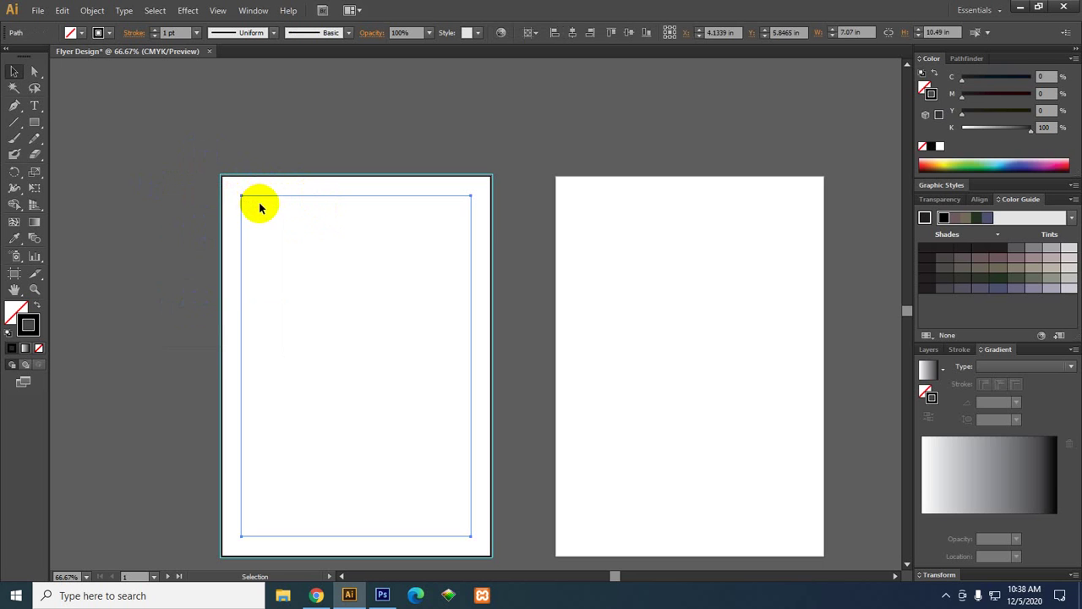
click(39, 347)
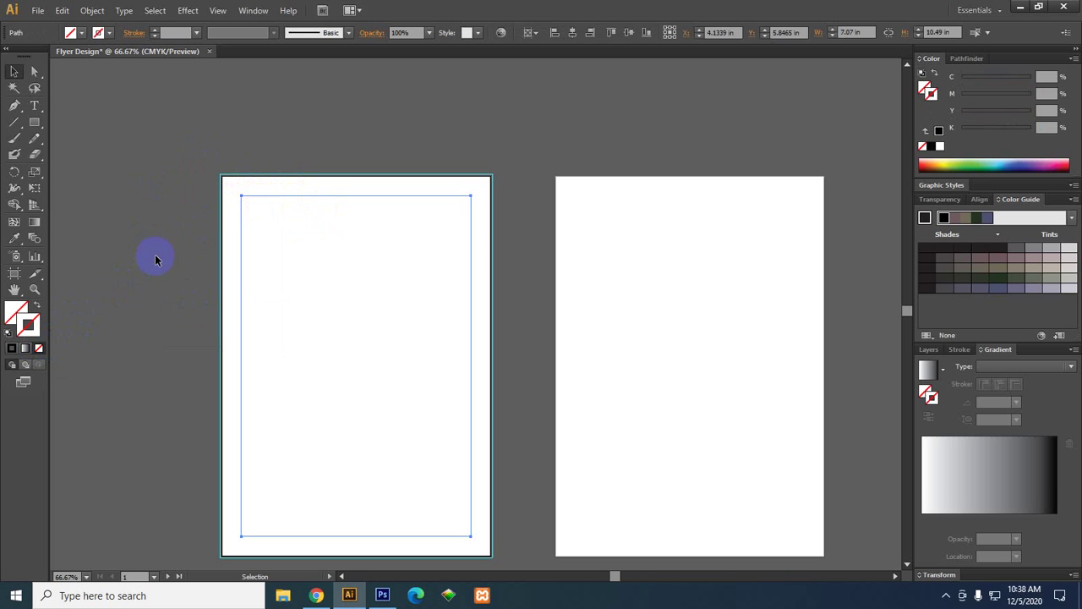
click(159, 216)
Group the page-sized rectangle with the outer bleed guide and the inner margin guide on the first artboard.
drag(172, 141, 525, 277)
key(a)
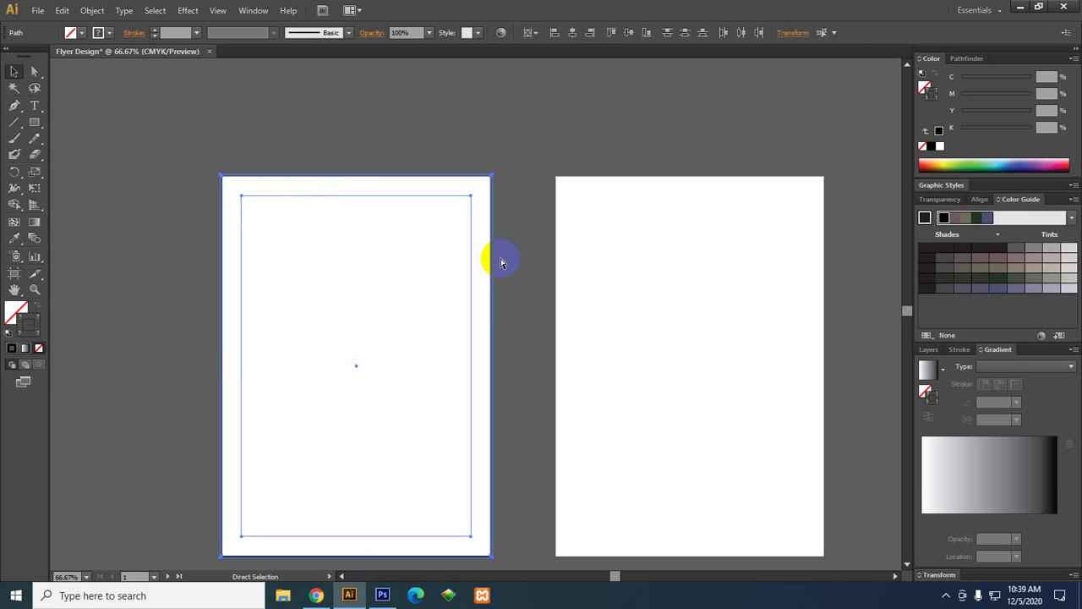
key(ctrl+g)
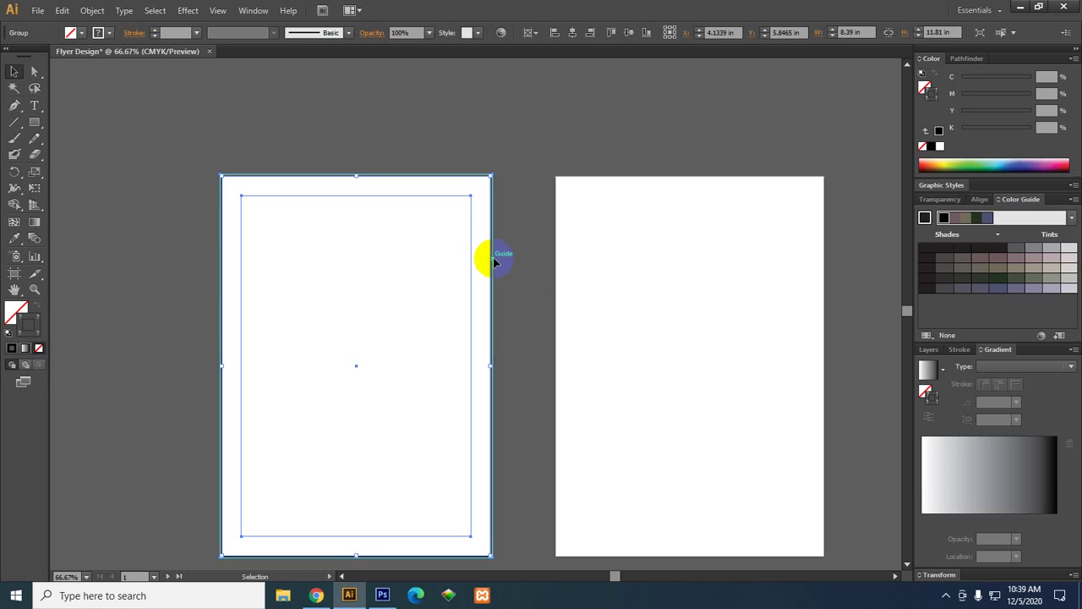
click(519, 259)
click(374, 177)
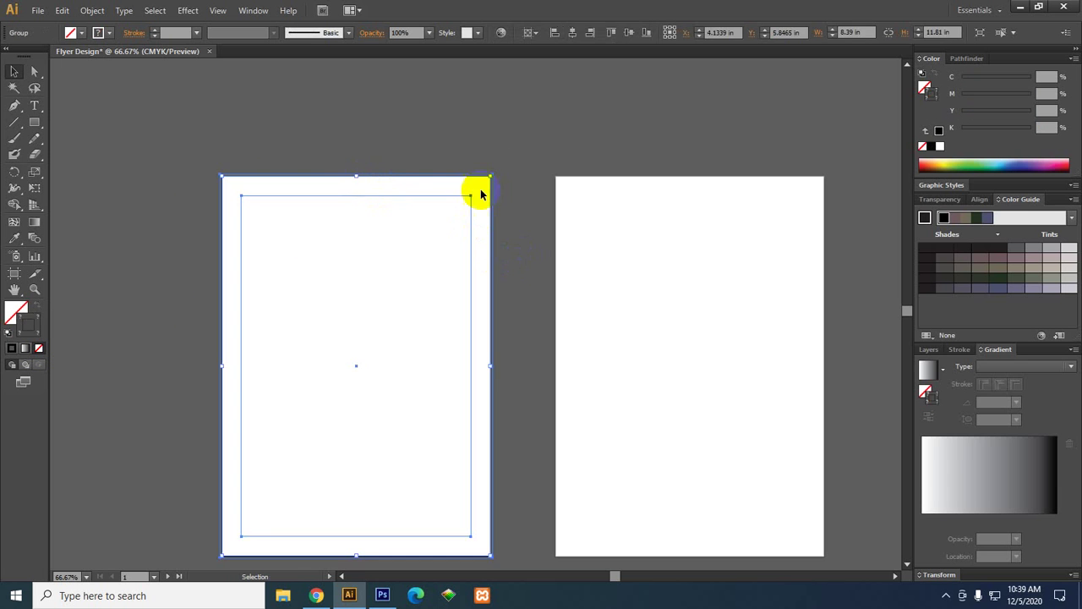
click(363, 203)
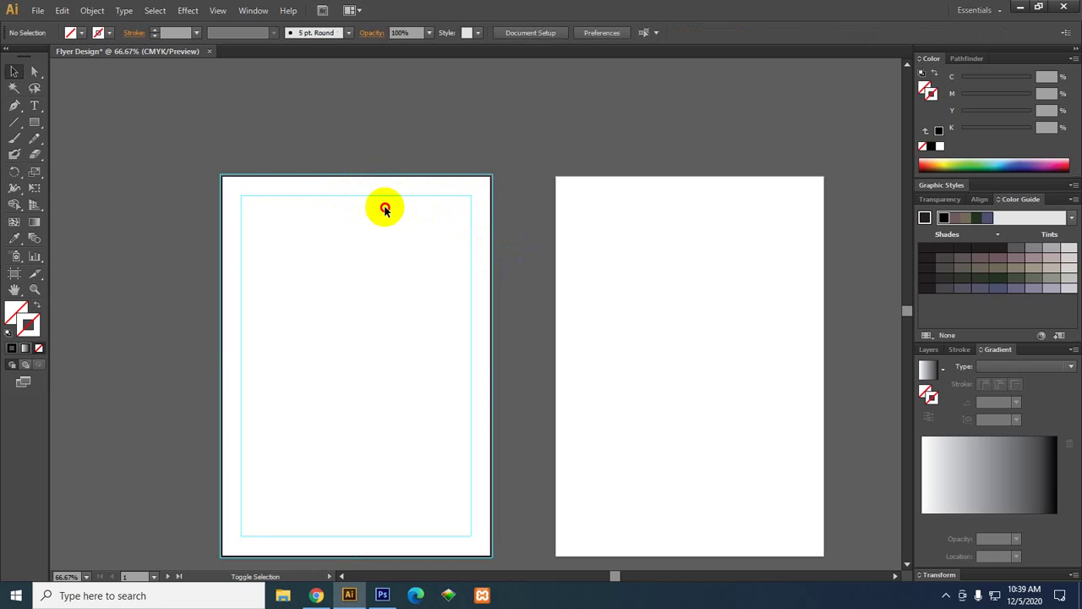
Duplicate the rectangle-and-guides group onto the second artboard and center the copy horizontally on that artboard.
click(455, 193)
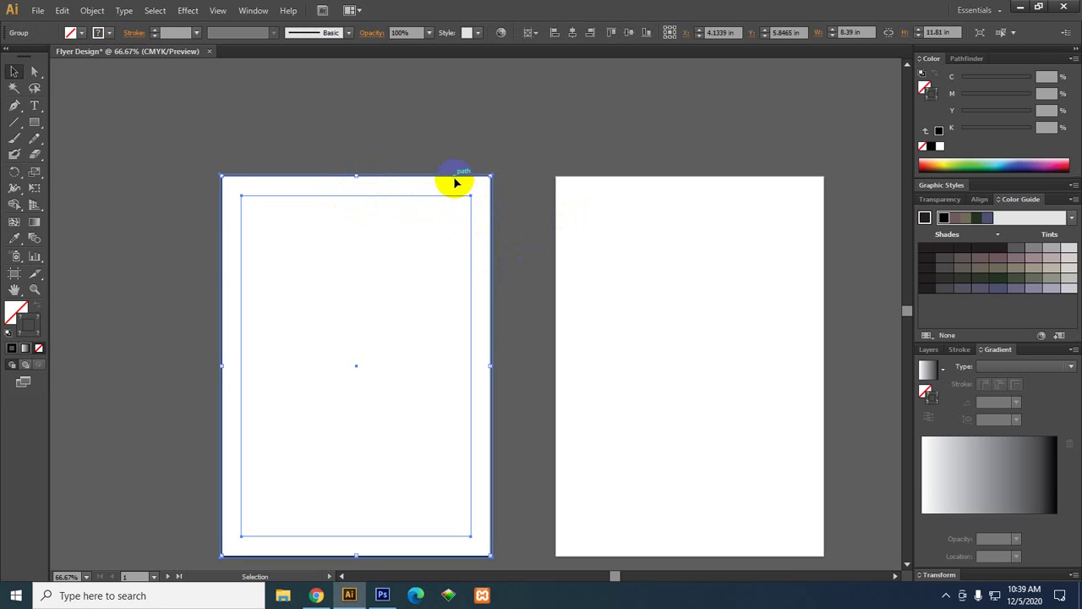
drag(455, 185, 808, 199)
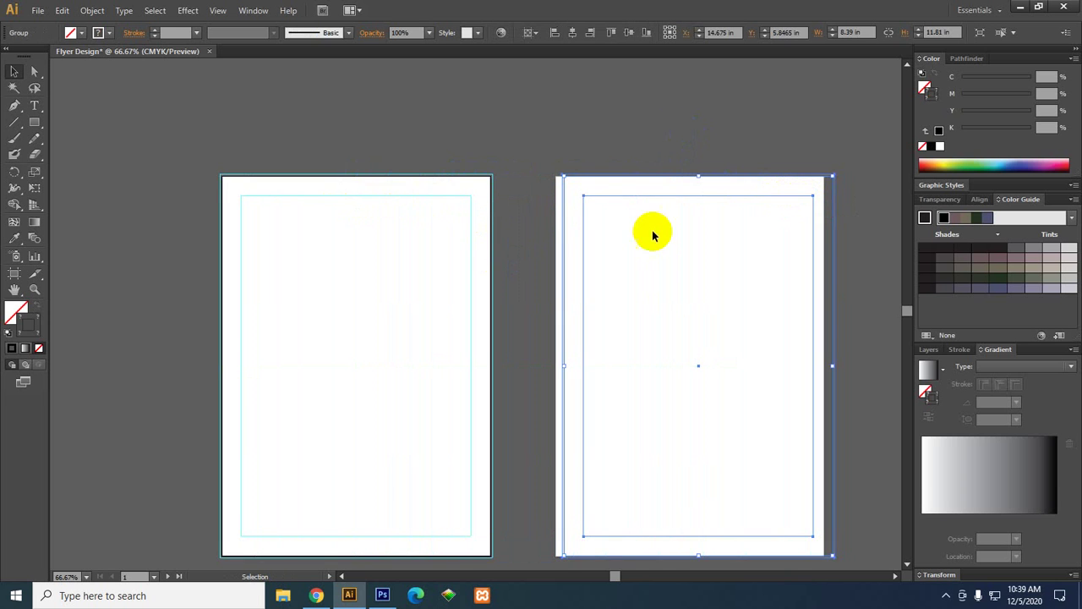
click(613, 202)
click(613, 203)
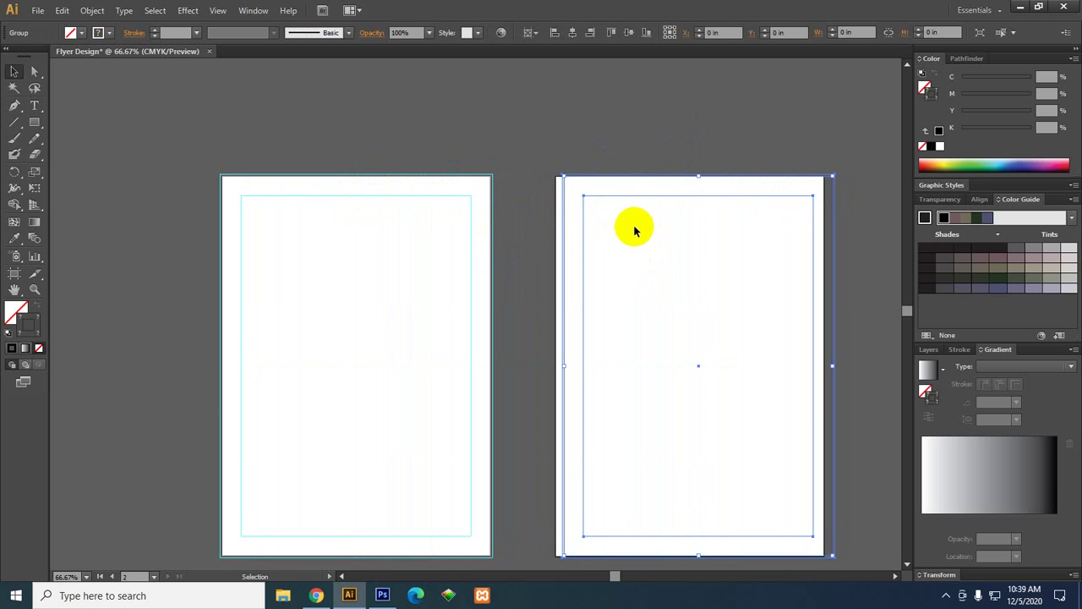
click(571, 34)
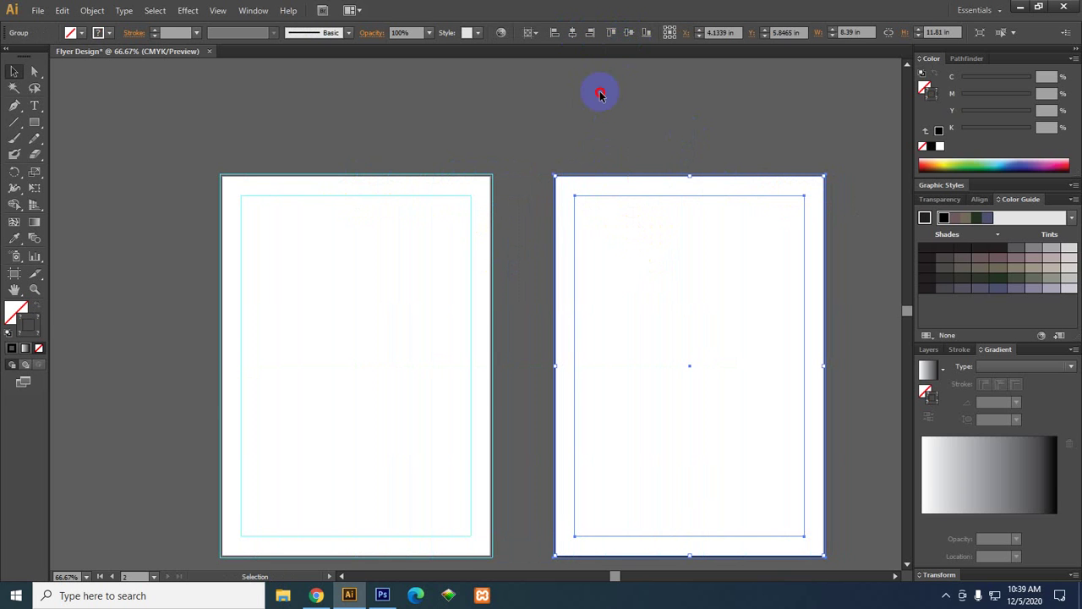
click(589, 104)
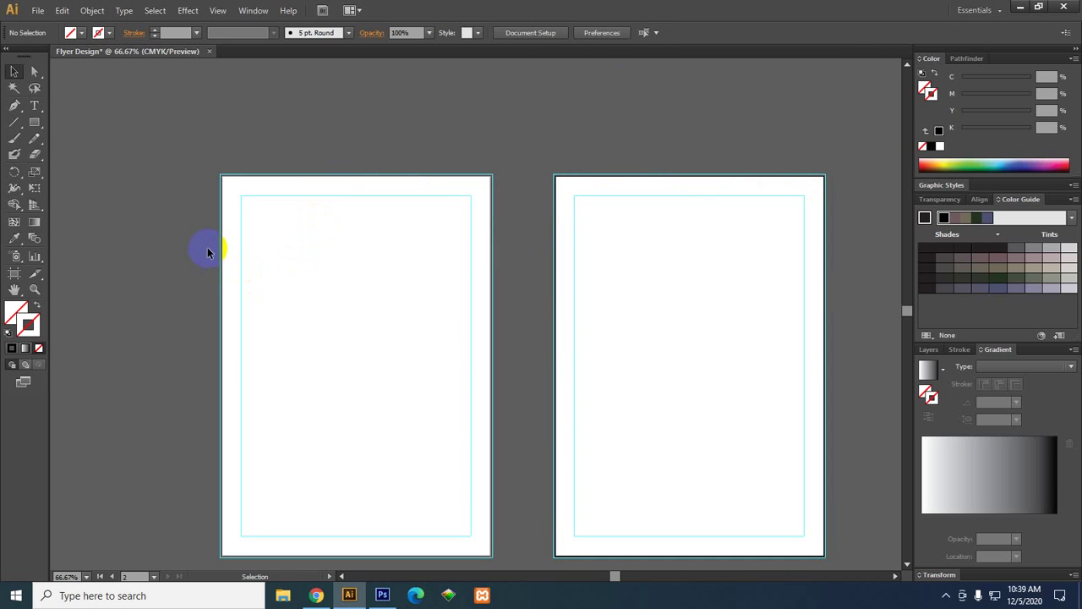
Examine the bleed guide, page-edge rectangle and inner margin guide at the first artboard's upper-left corner.
scroll(223, 224, up, 4)
drag(210, 147, 248, 266)
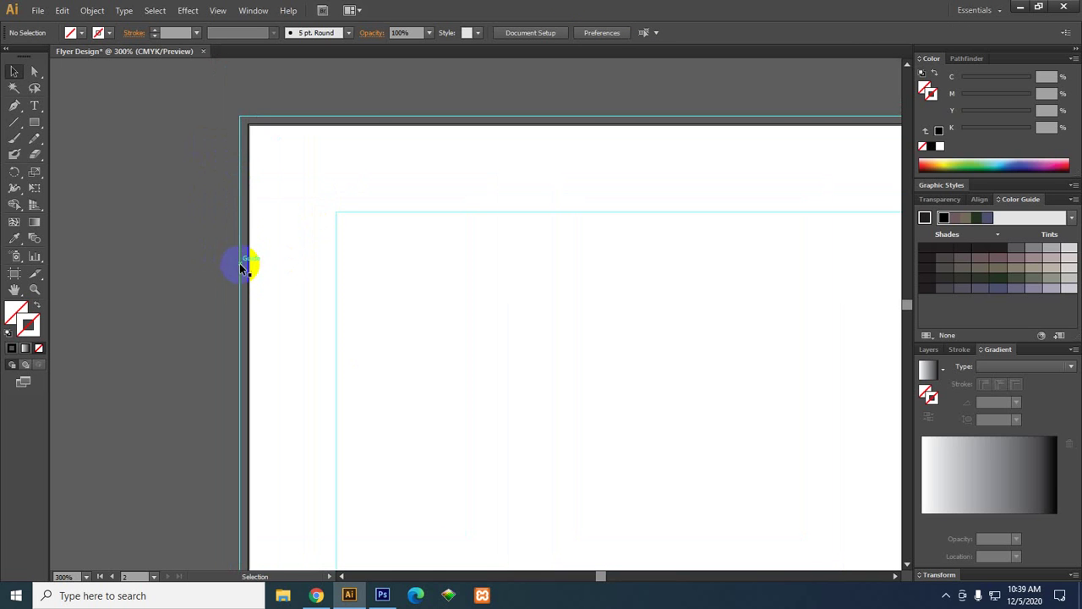
click(249, 352)
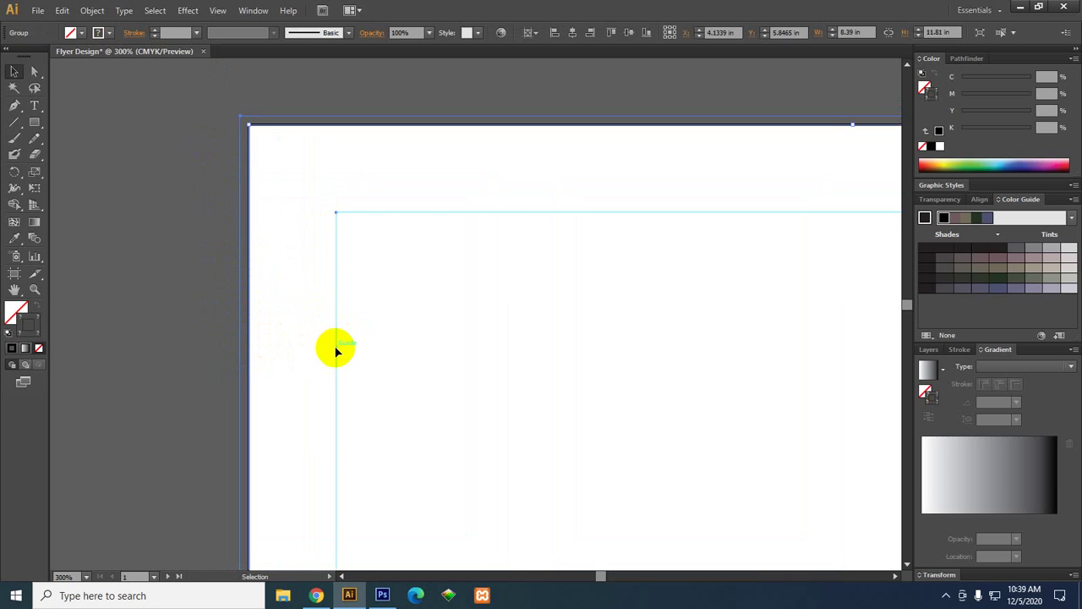
click(150, 284)
Save the flyer document to the Desktop as Flyer Design.ai in Adobe Illustrator format.
scroll(155, 284, down, 3)
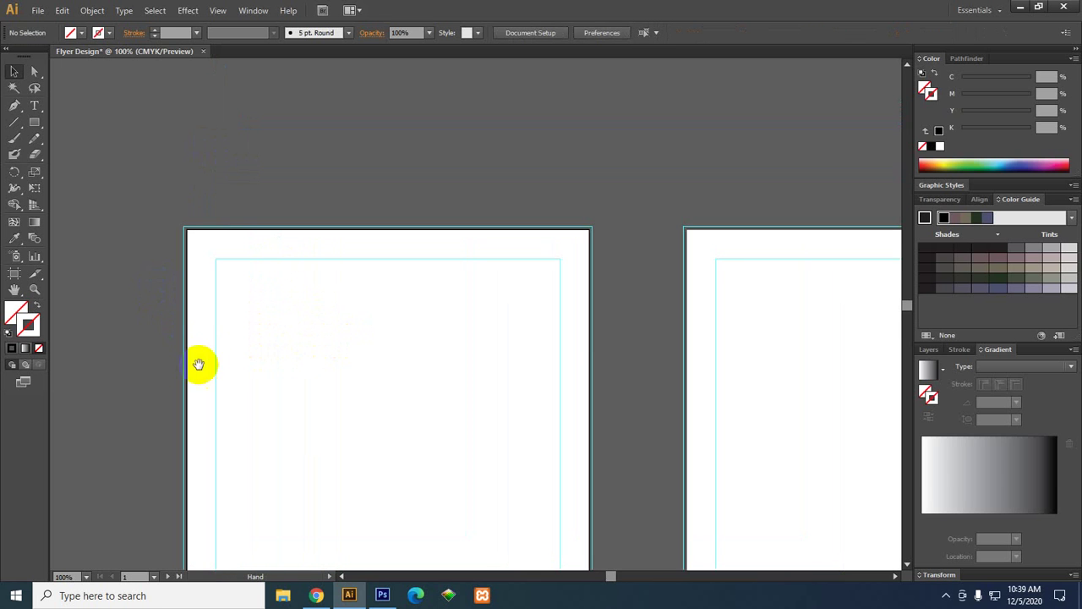
drag(203, 365, 232, 294)
key(ctrl+shift+s)
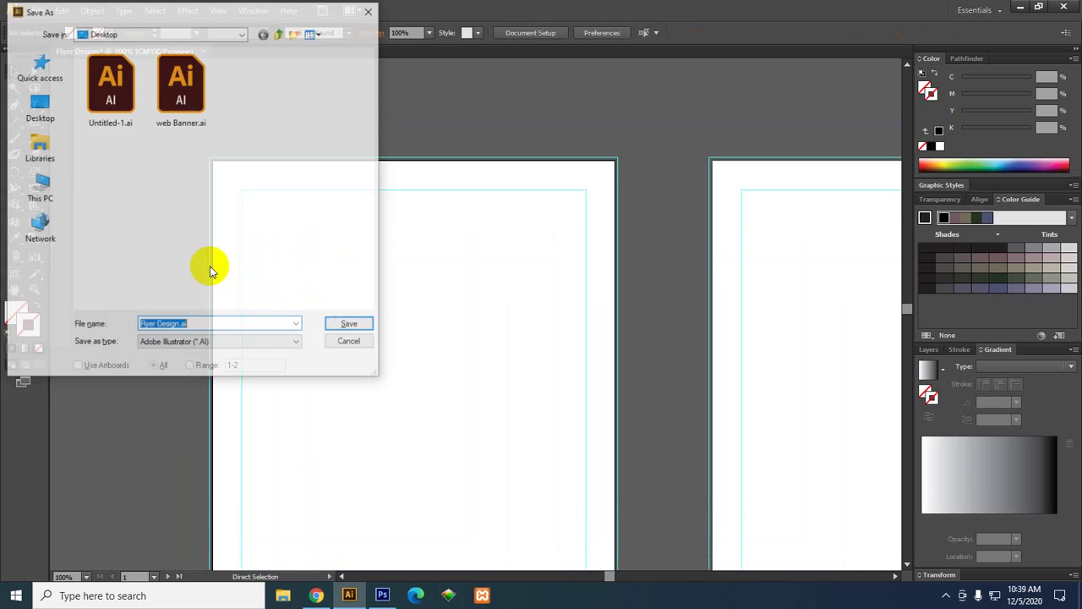
click(39, 116)
key(Return)
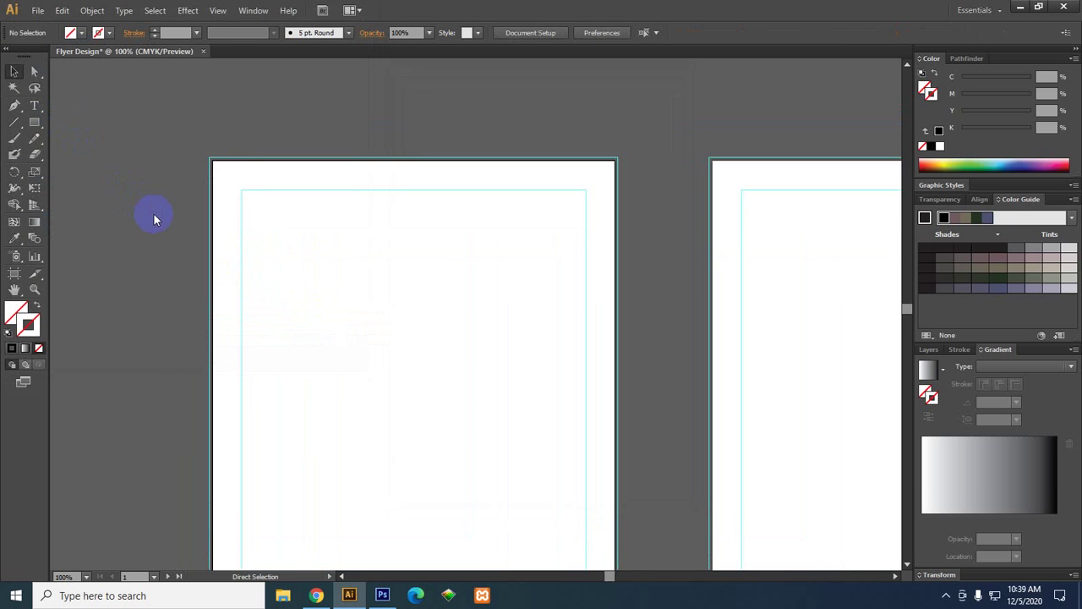
Switch to Chrome and run a Google image search for "flyer design" in a new tab.
click(315, 595)
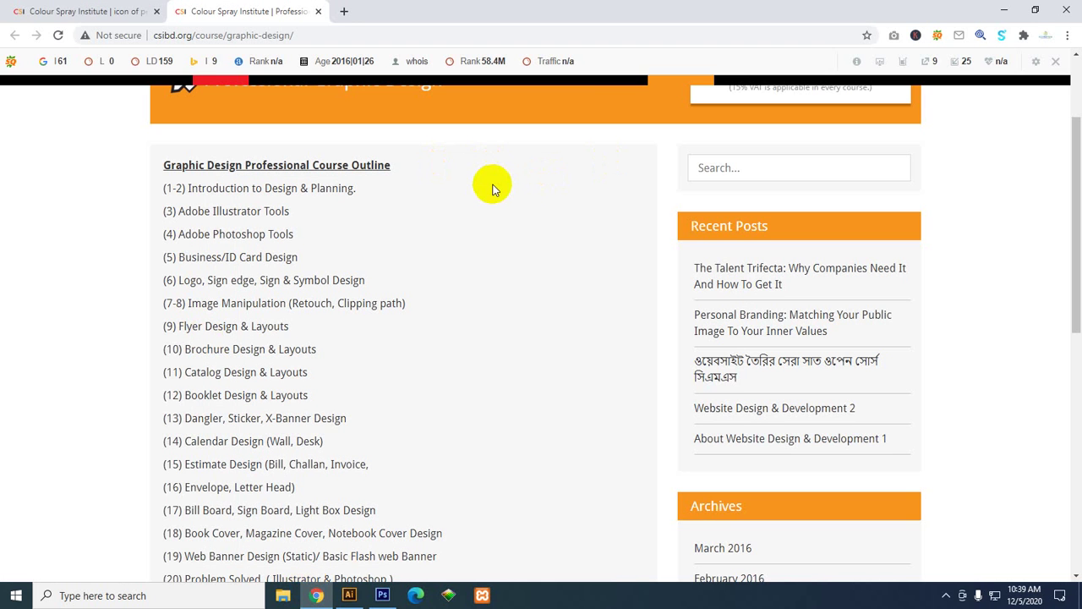
click(343, 11)
click(409, 35)
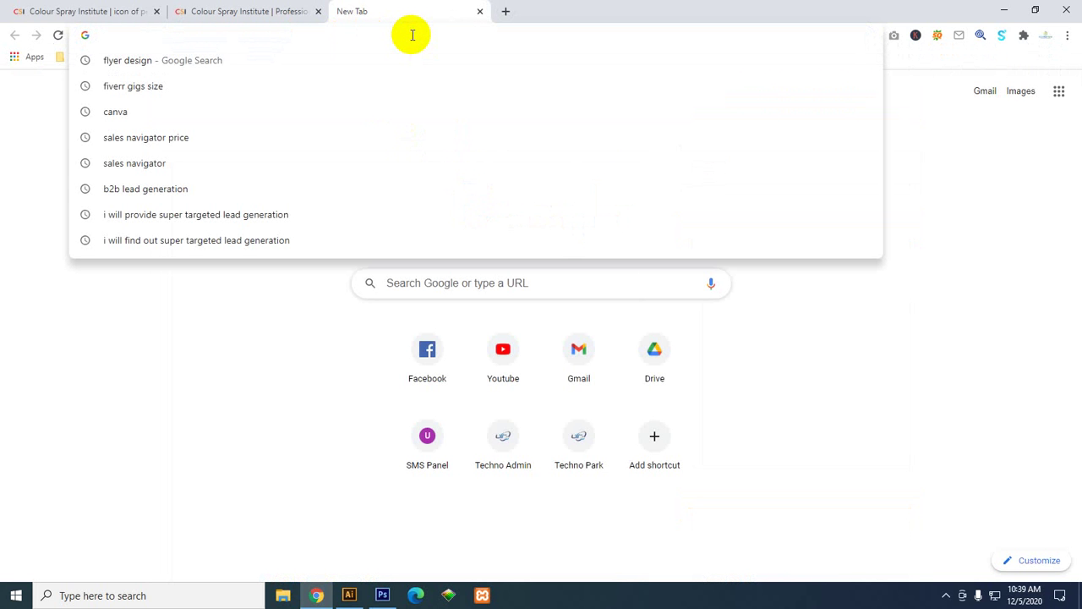
text(flyer design)
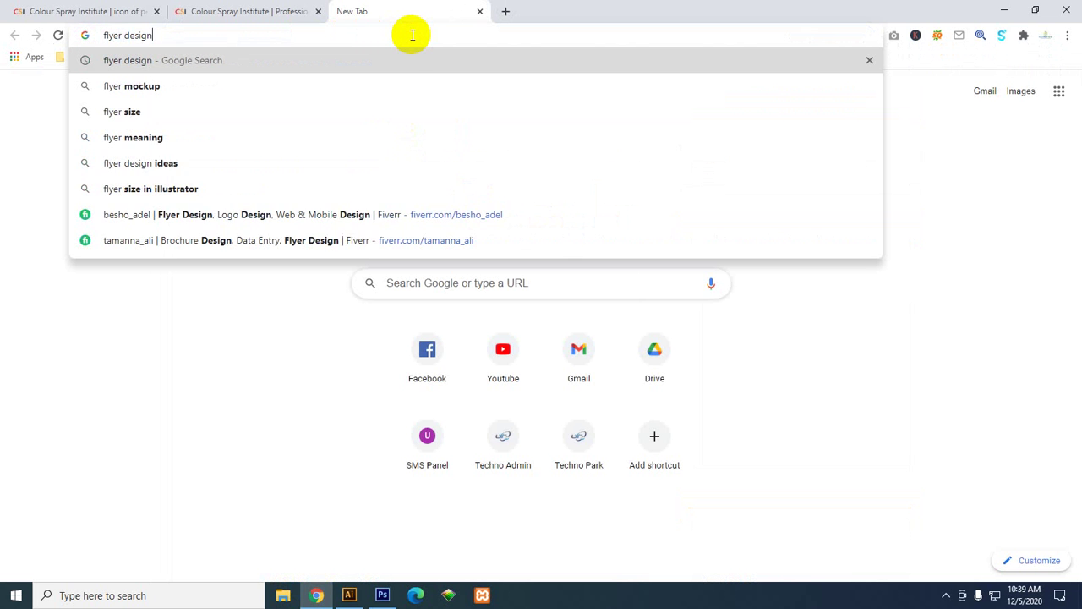
key(Return)
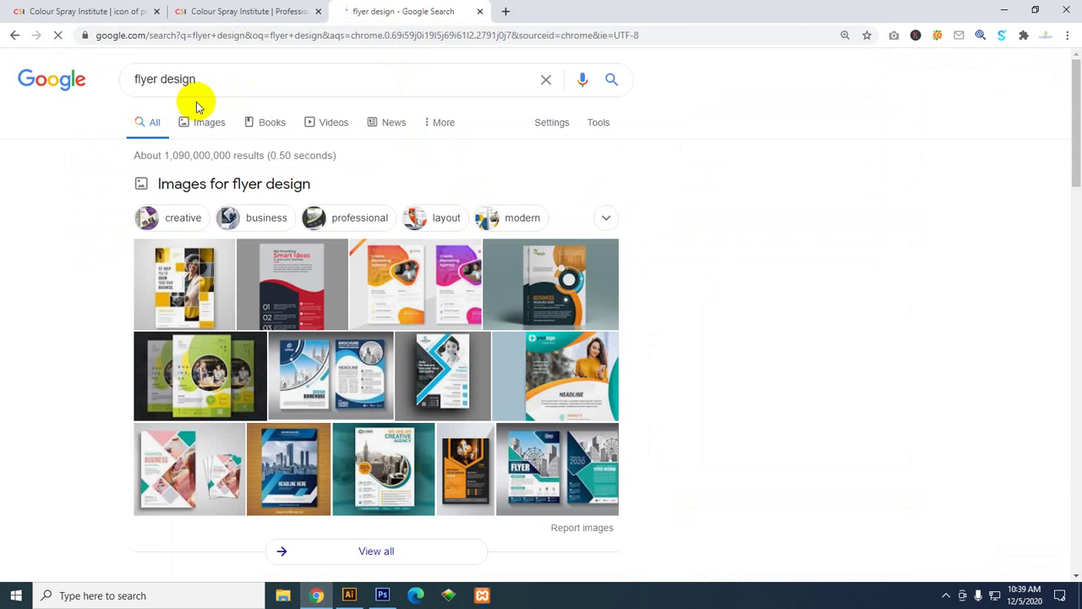
click(191, 121)
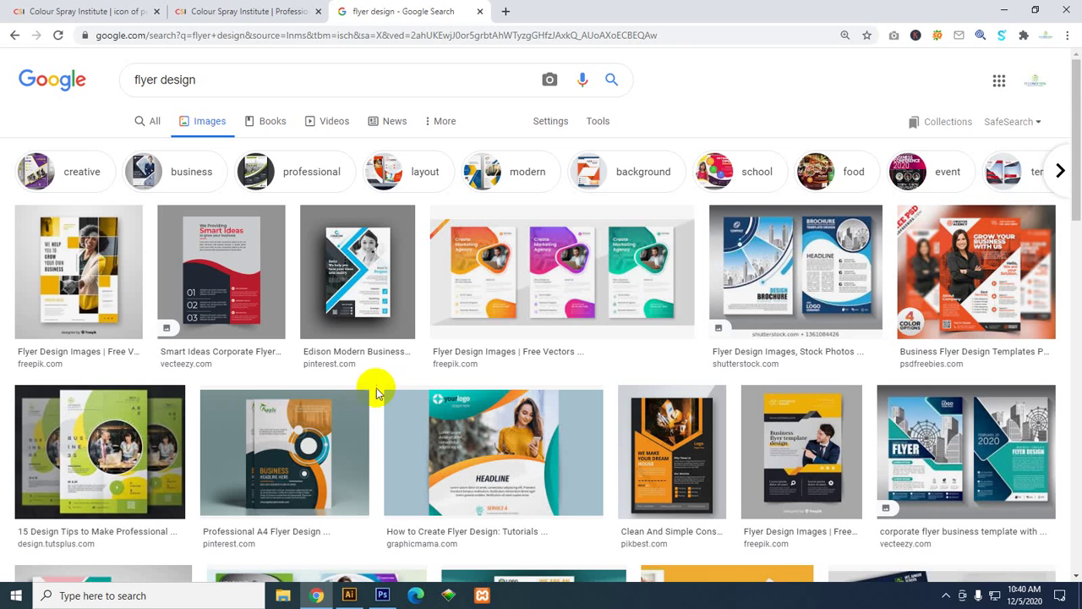
Examine the flyer layouts in the image results for reference designs.
scroll(376, 393, down, 2)
scroll(466, 363, down, 1)
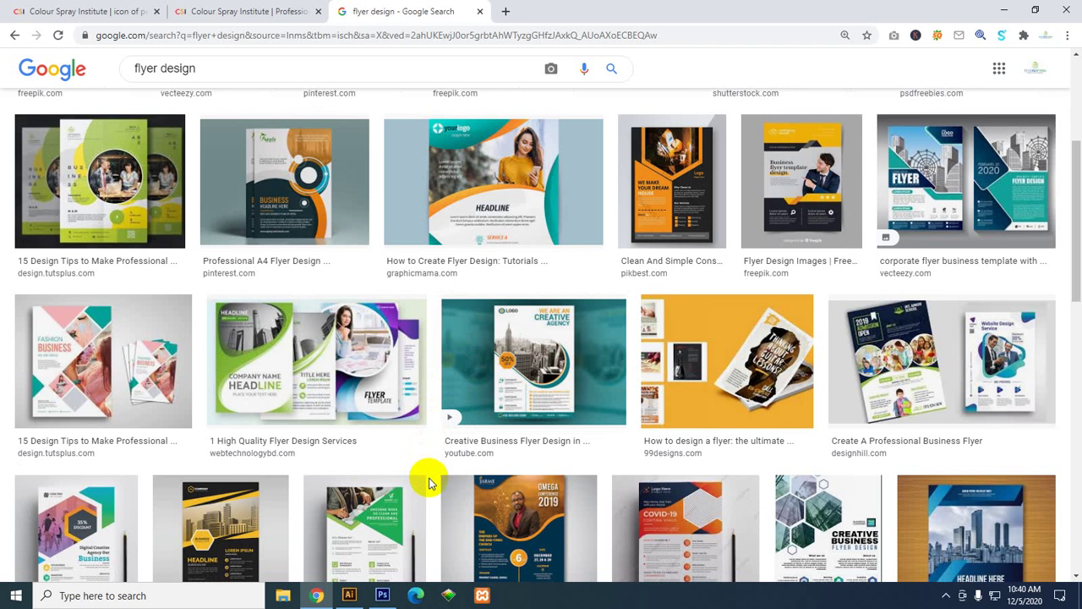
scroll(428, 482, up, 3)
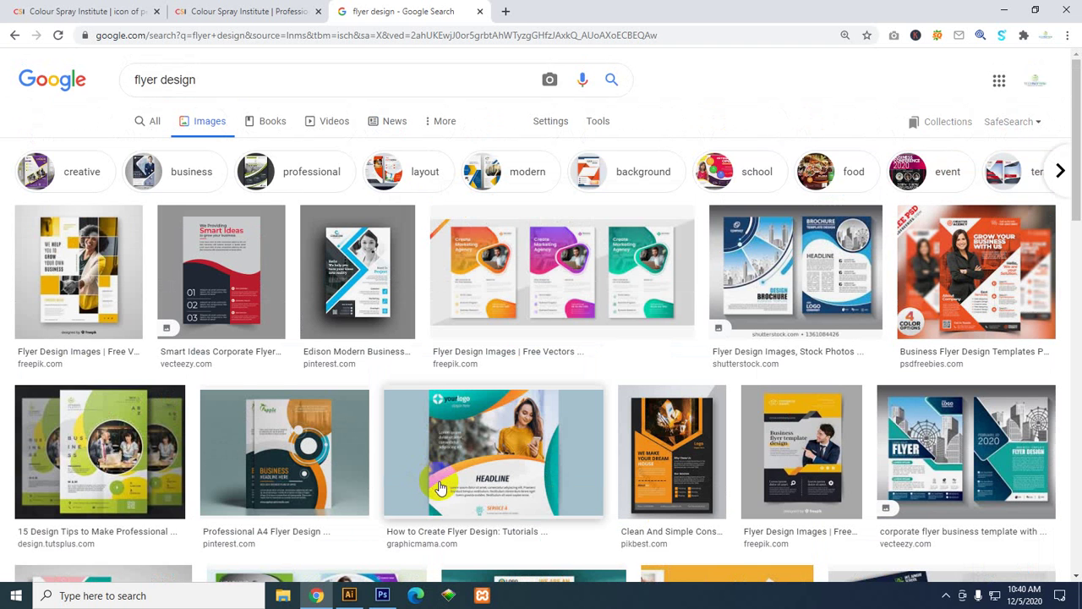
scroll(431, 479, down, 2)
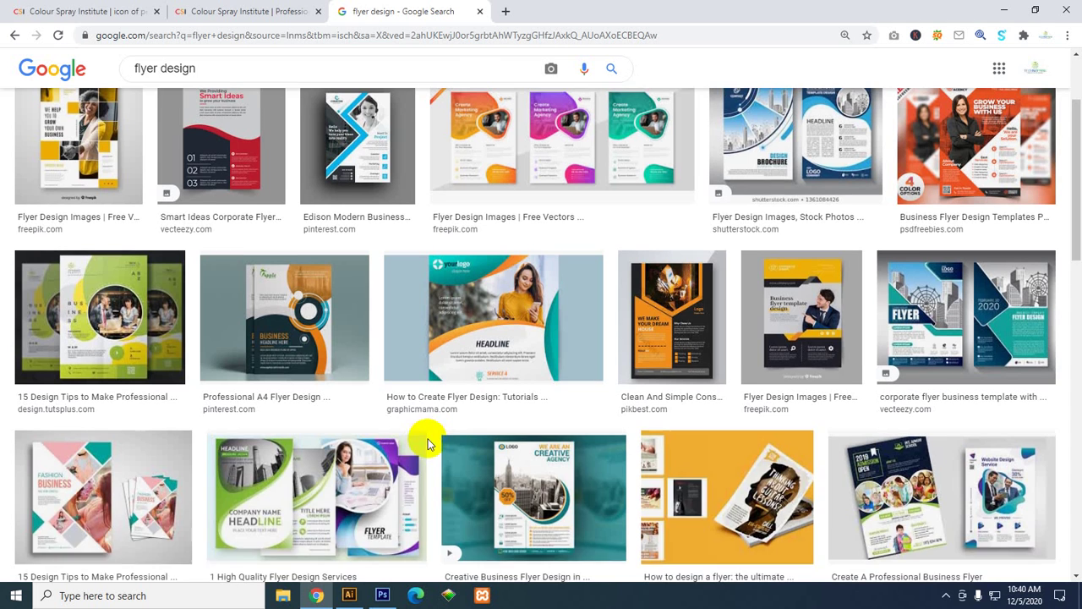
scroll(427, 438, up, 1)
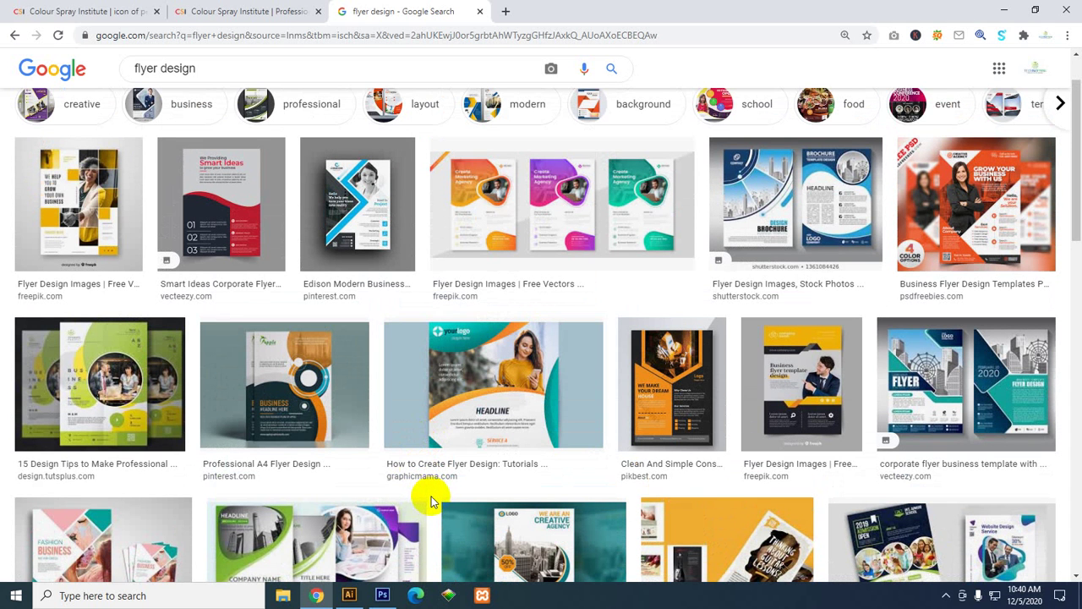
scroll(433, 497, down, 1)
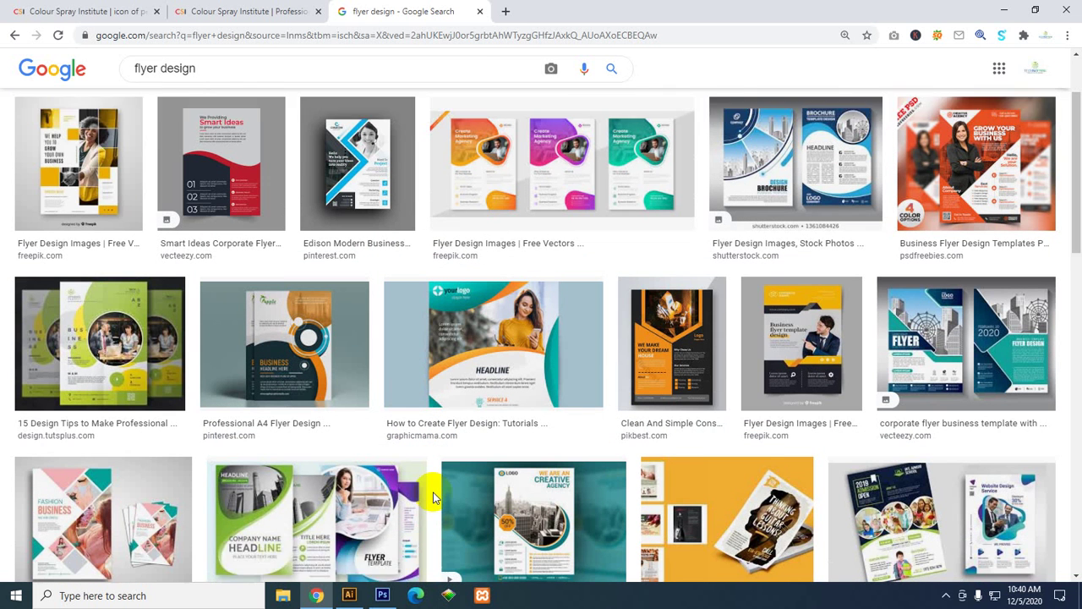
scroll(432, 495, up, 1)
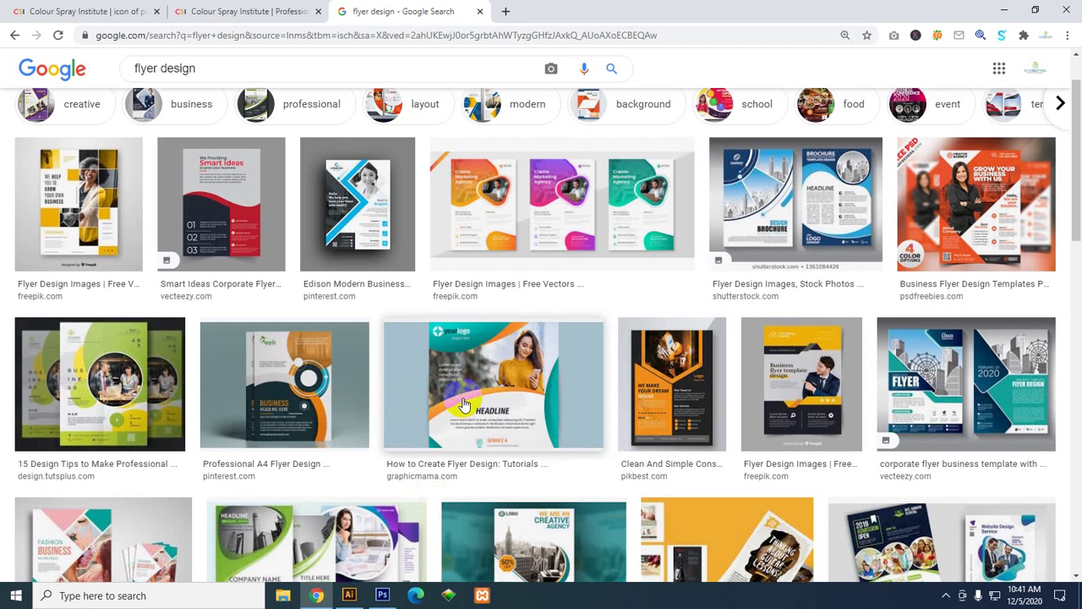
Open the preview of the Business Flyer template with hexagonal city photos from further down the image results.
scroll(309, 421, down, 4)
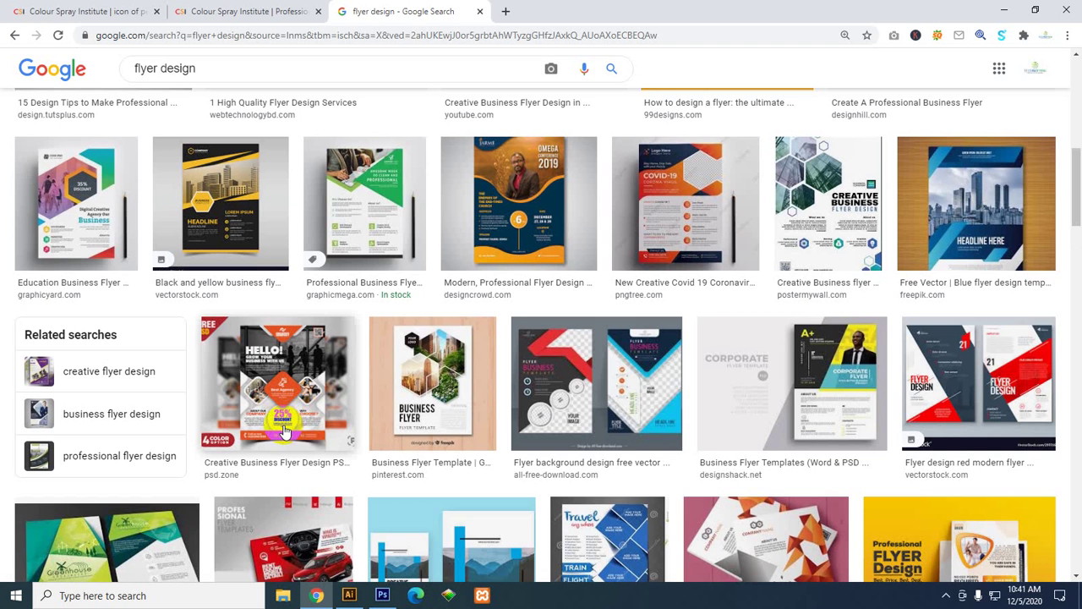
click(413, 376)
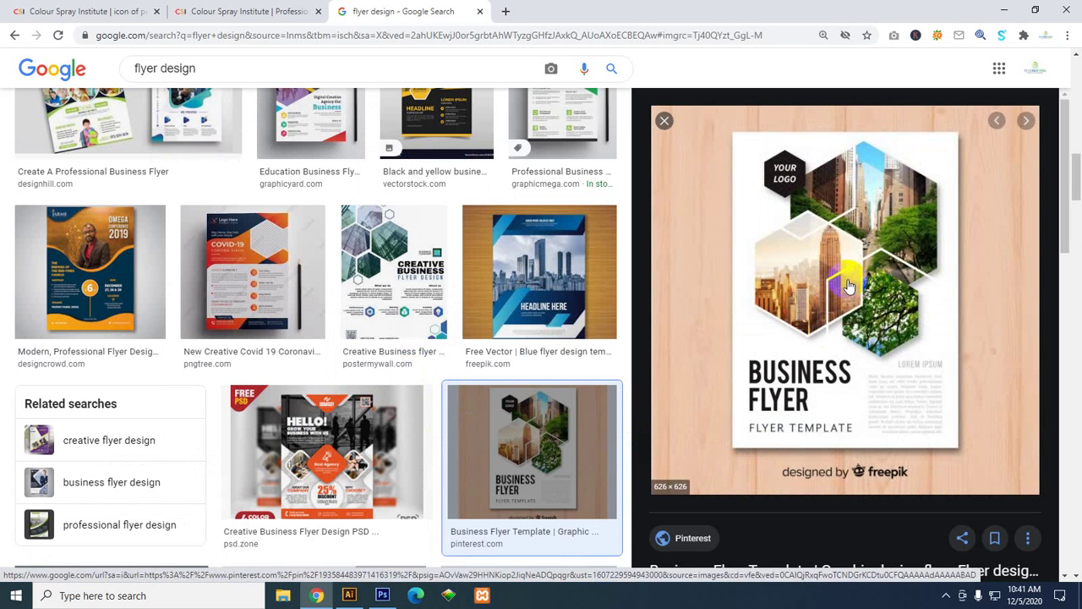
click(831, 316)
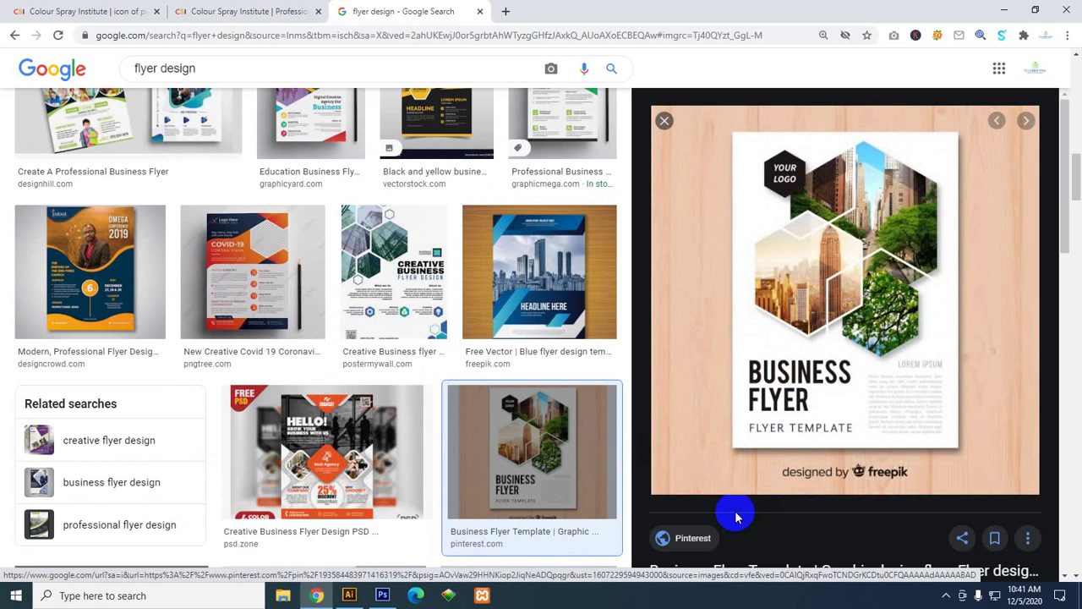
Switch to Illustrator and examine the grouped page-edge rectangle, bleed guide and inner margin guide on the first artboard.
click(348, 595)
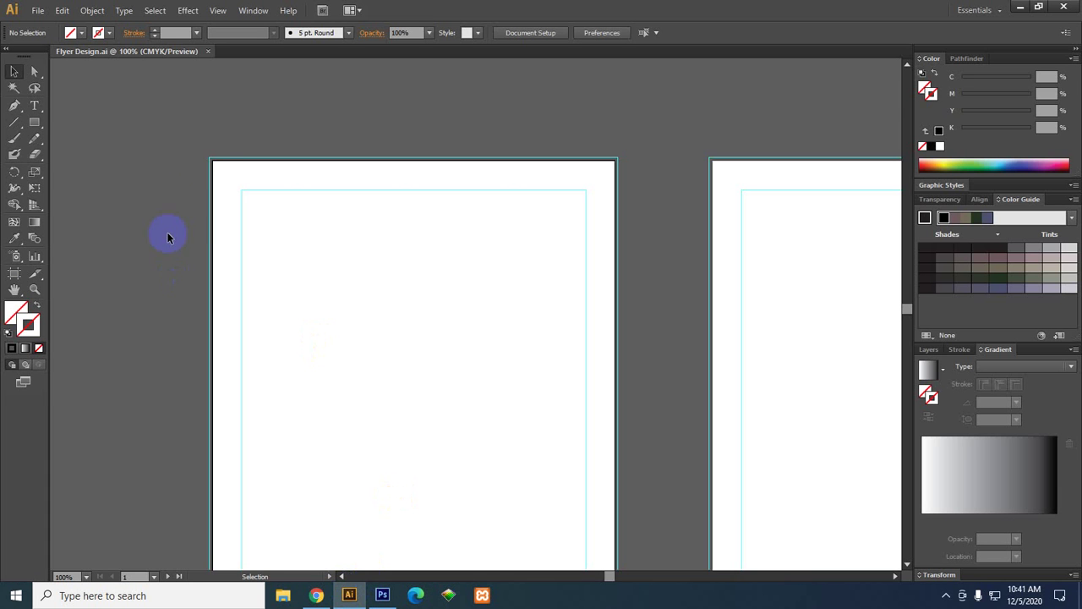
alt+scroll(212, 169, up, 4)
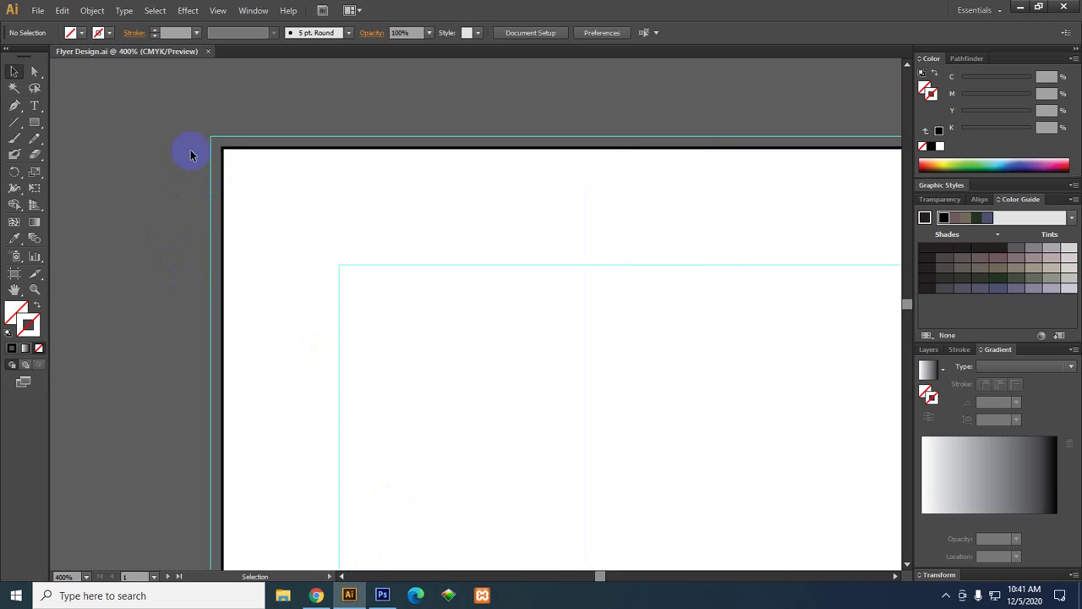
click(218, 145)
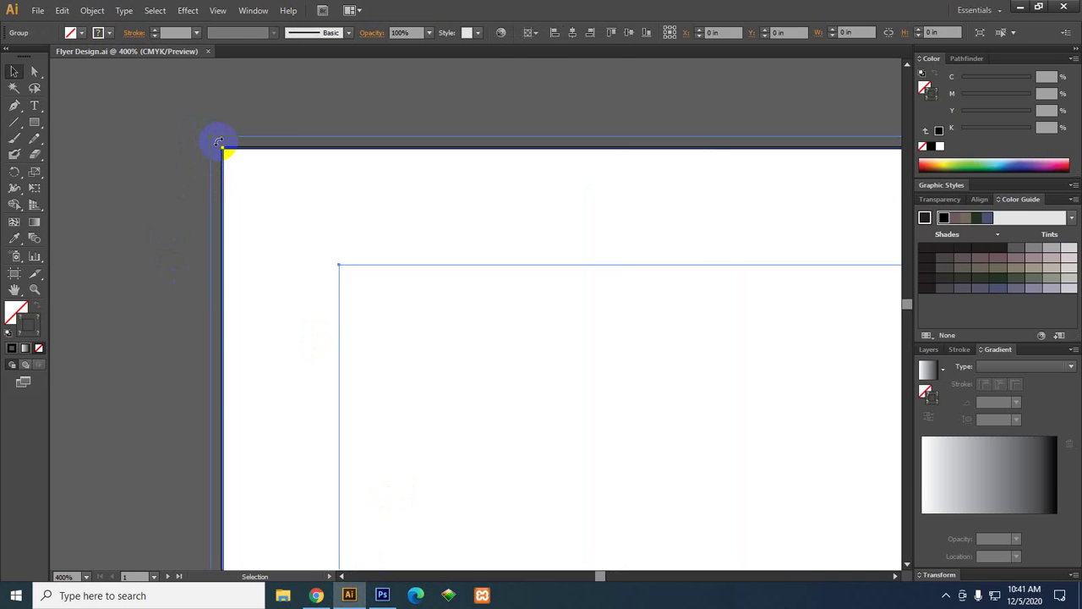
click(186, 154)
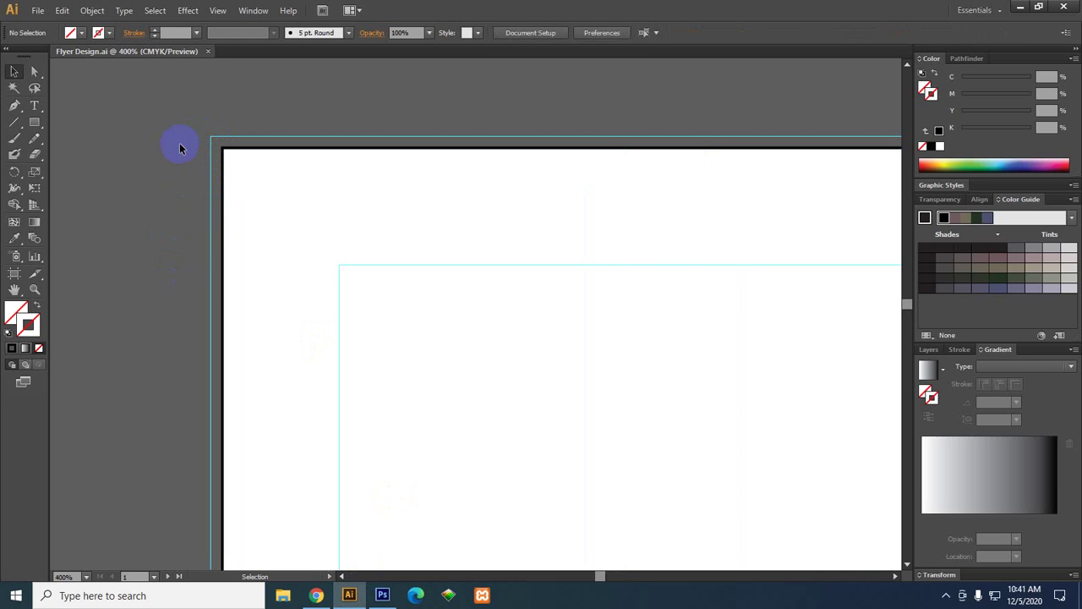
click(219, 163)
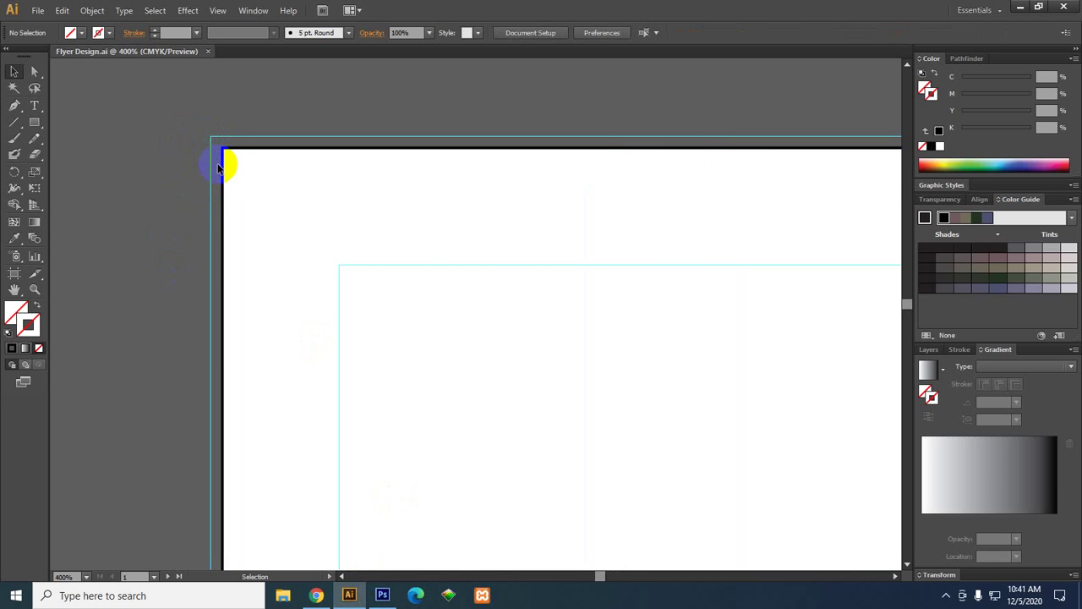
scroll(215, 172, down, 4)
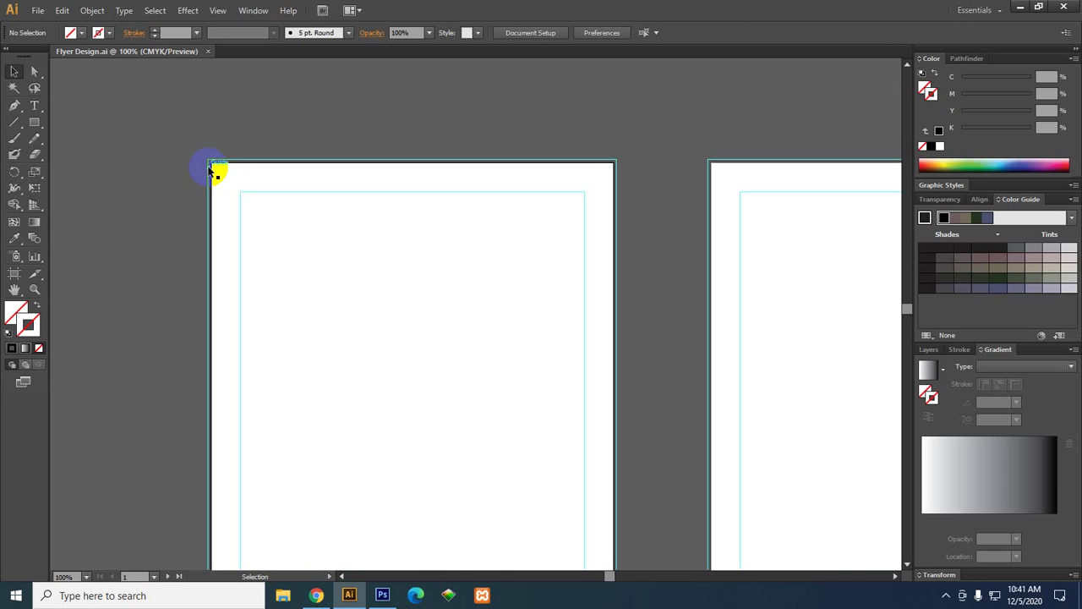
drag(324, 302, 316, 224)
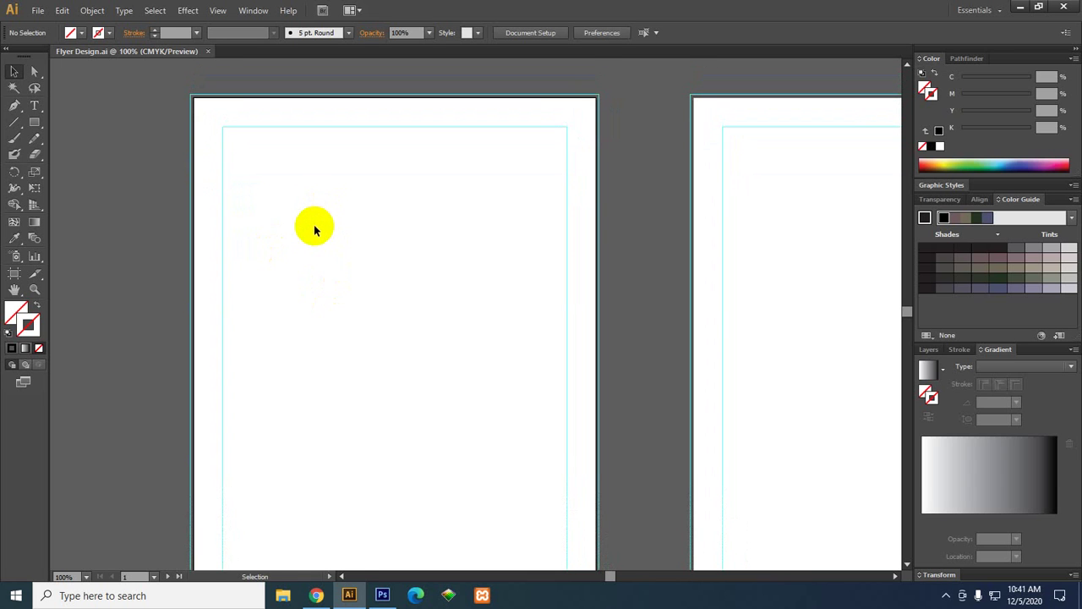
click(204, 100)
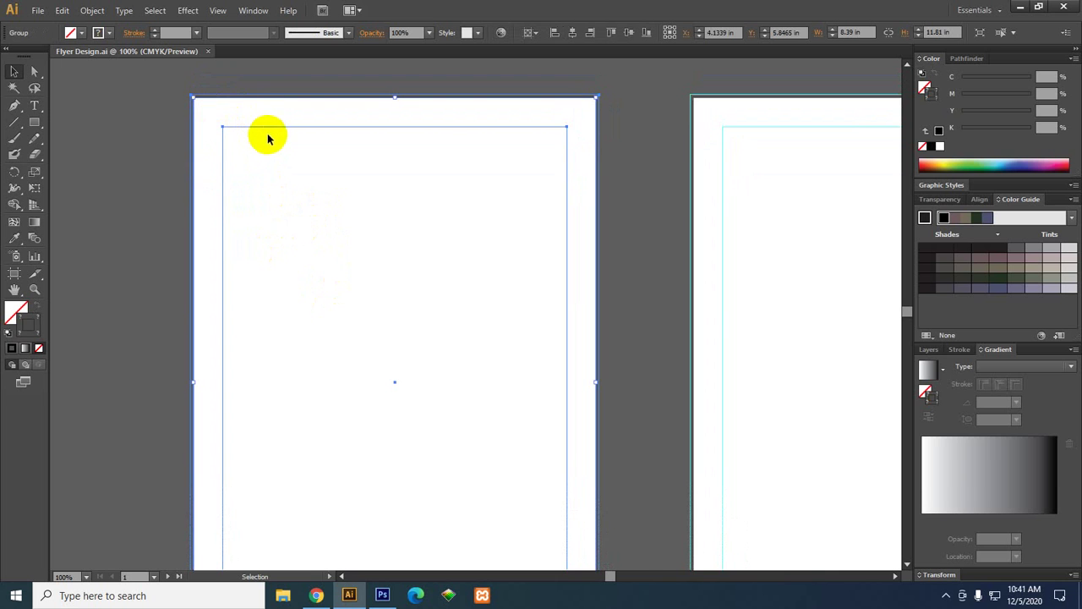
click(231, 107)
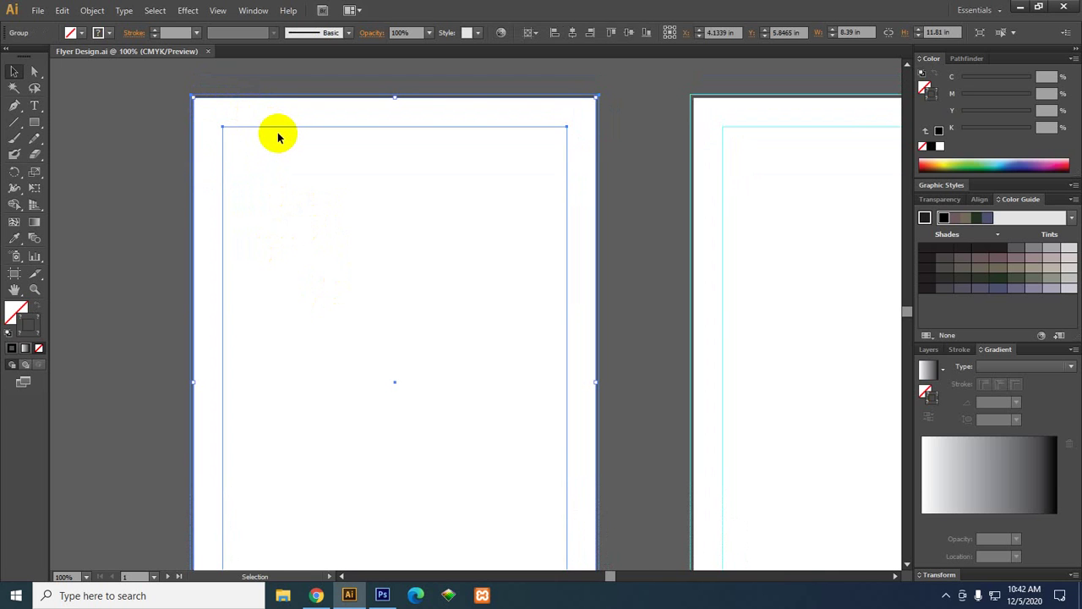
click(179, 154)
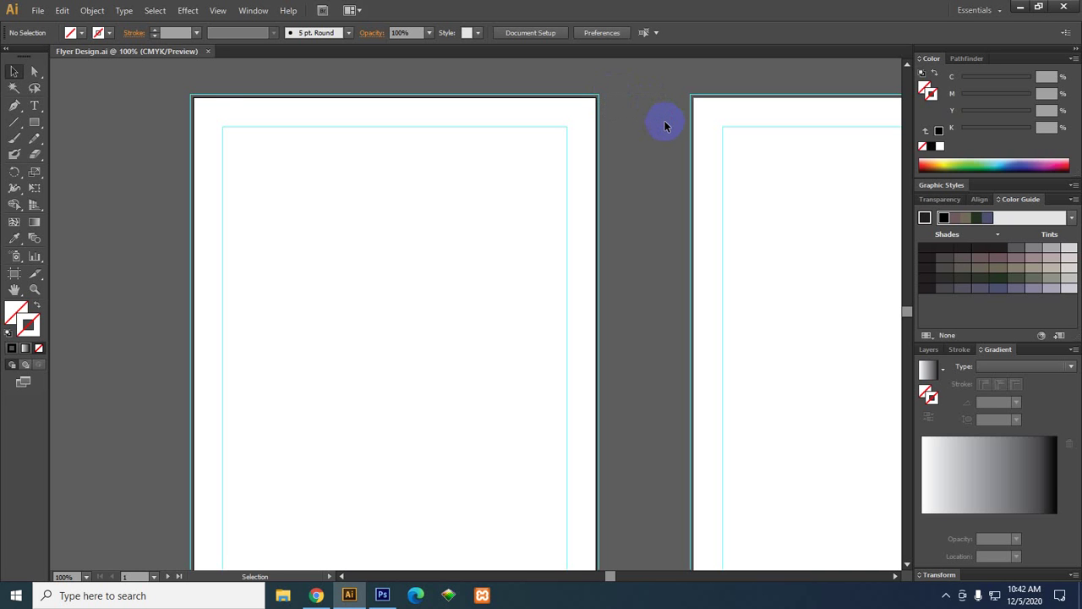
Return to Chrome and copy the previewed Business Flyer template image.
click(1019, 7)
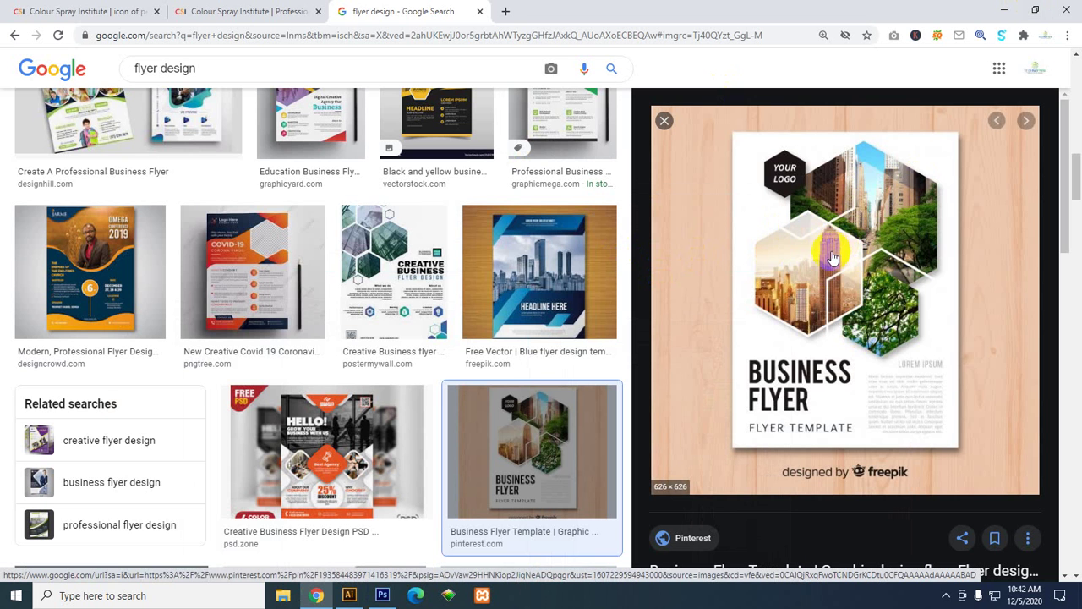
right_click(825, 188)
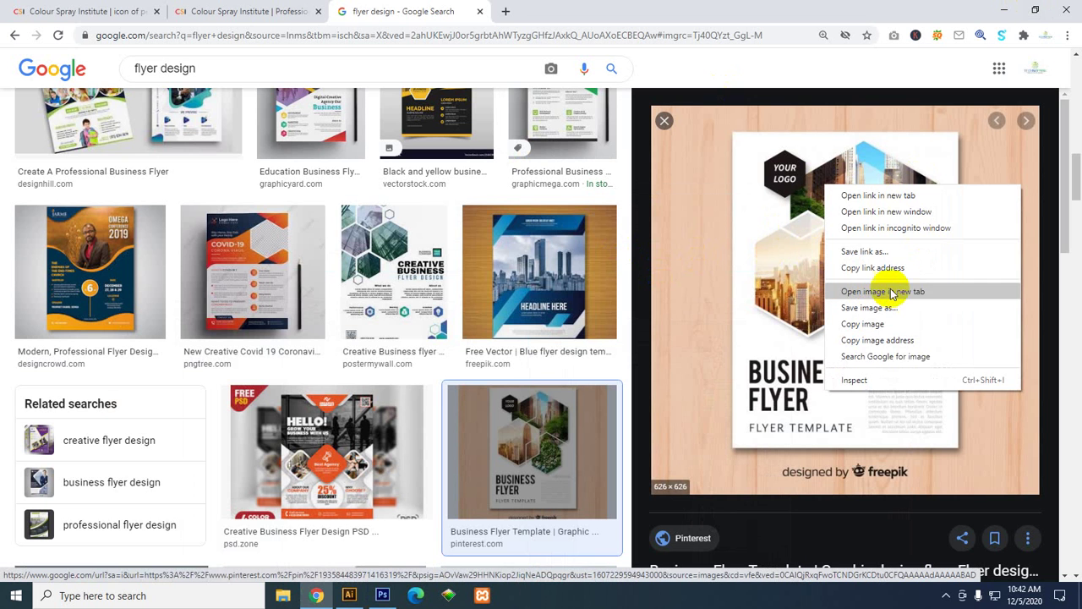
click(862, 325)
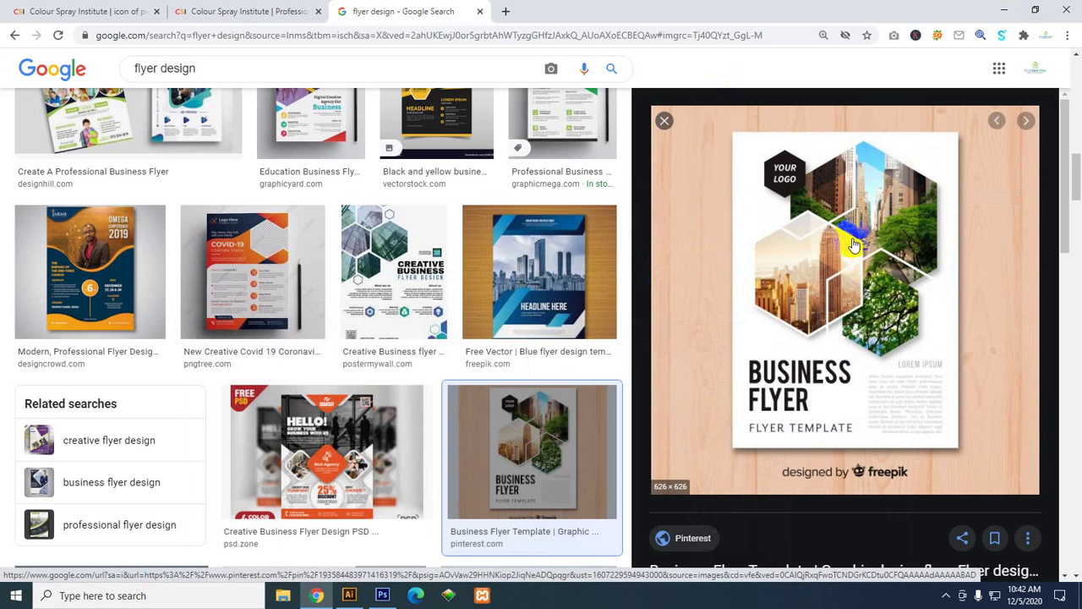
Switch to Illustrator and paste the copied flyer image onto the empty canvas beside the second artboard.
click(349, 595)
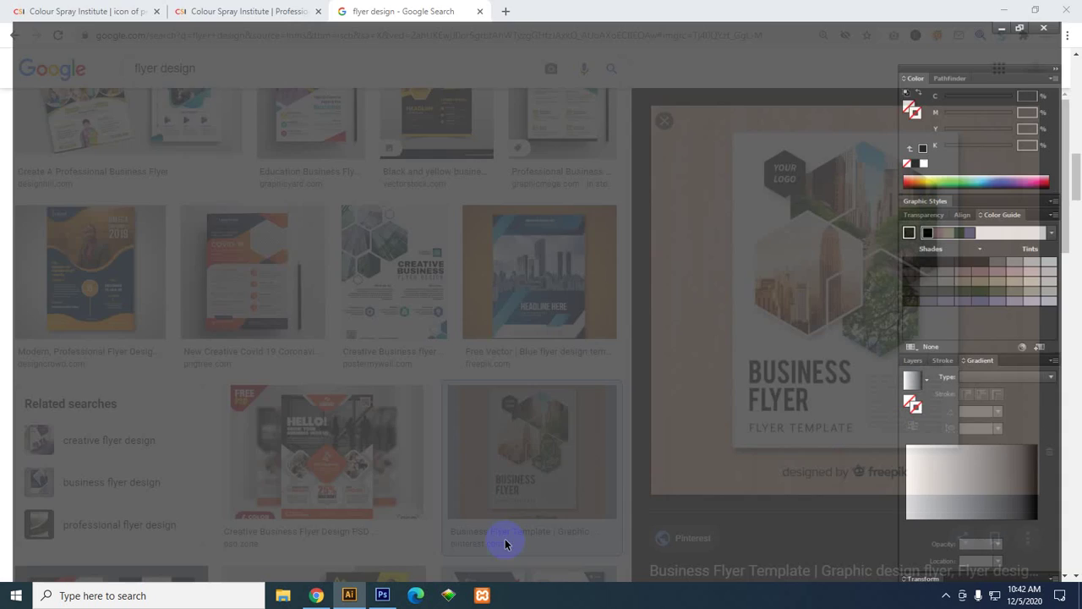
drag(703, 396, 355, 338)
drag(713, 523, 215, 322)
click(473, 335)
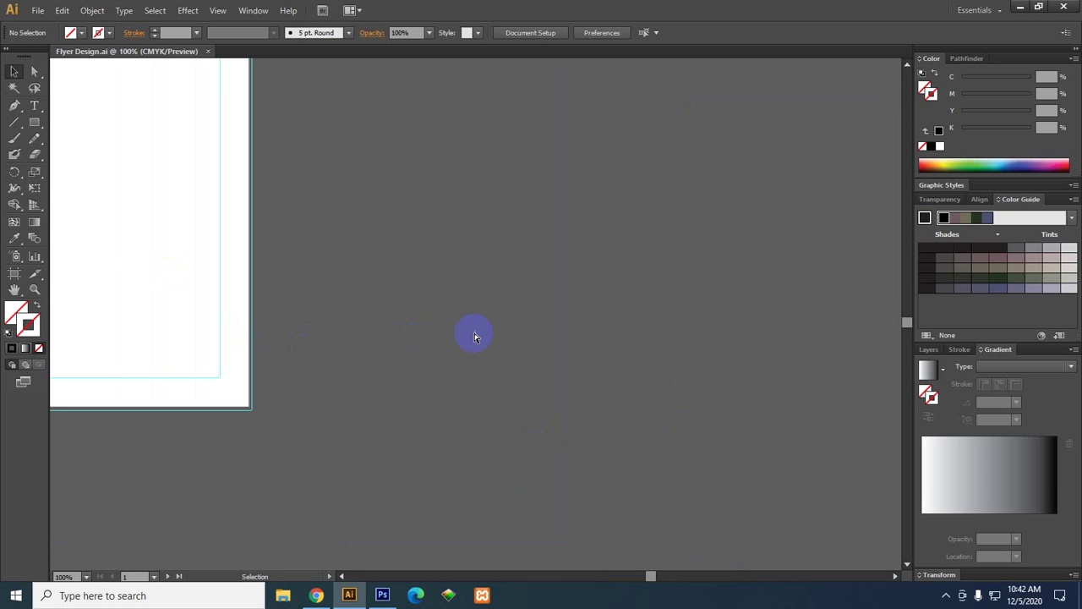
key(ctrl+v)
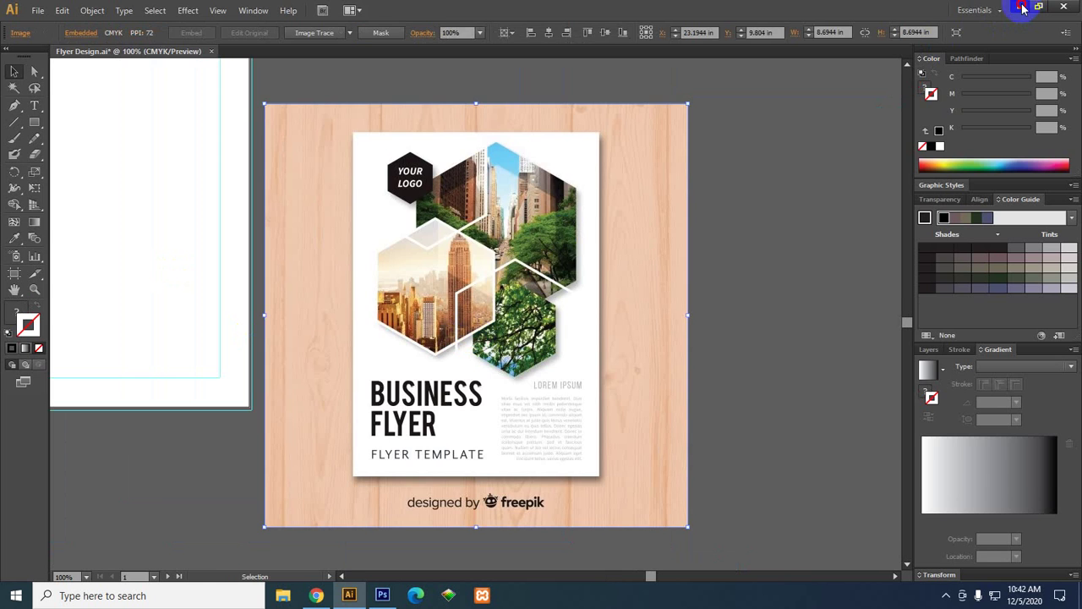
Switch to Chrome and look through the flyer design image results for another reference layout.
click(1019, 7)
scroll(420, 346, down, 3)
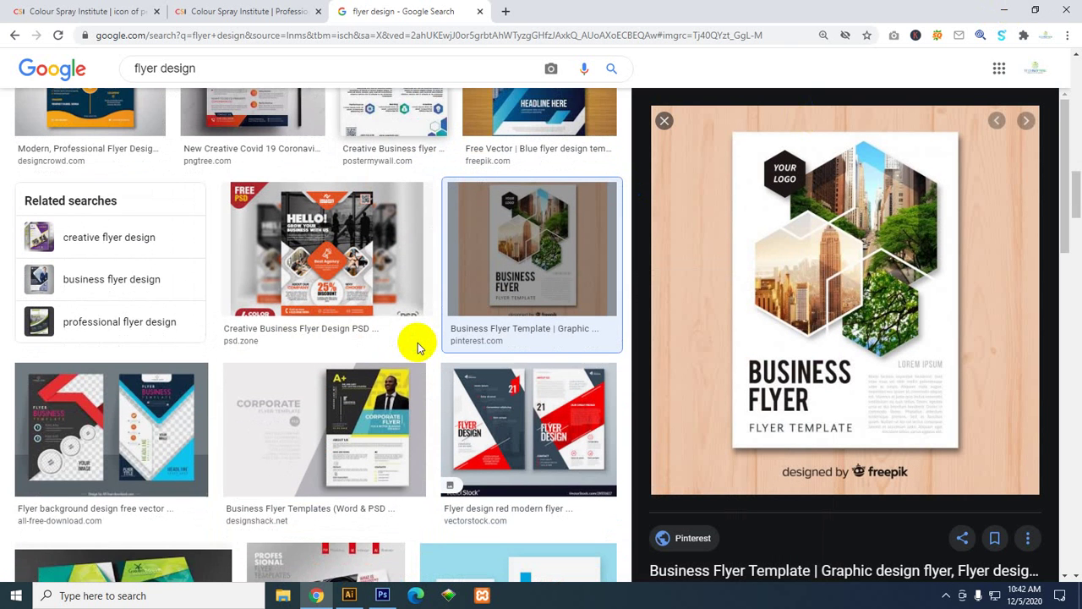
scroll(393, 398, down, 4)
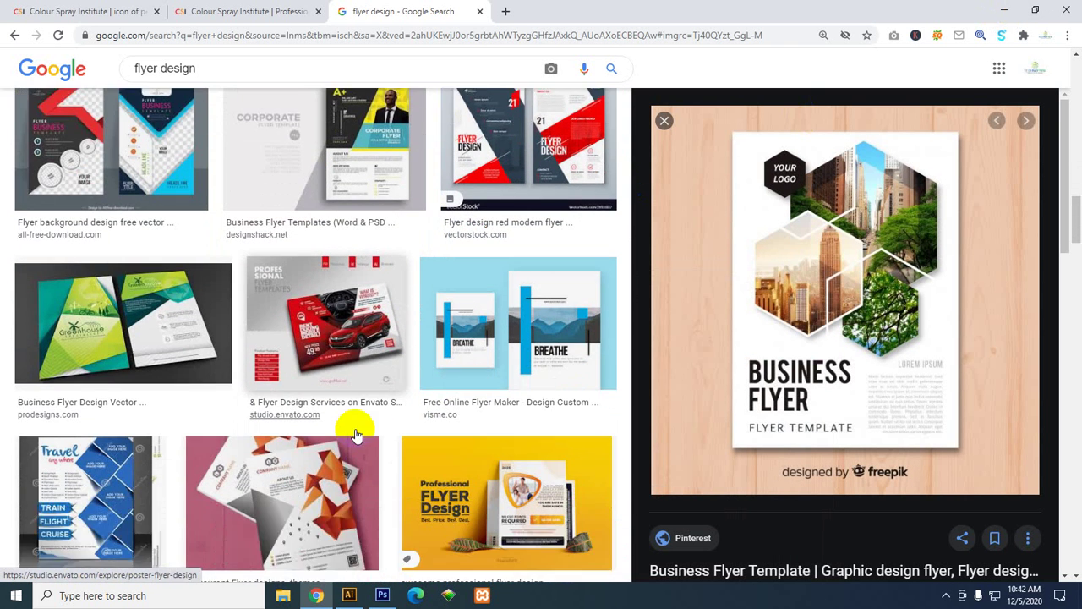
scroll(366, 434, down, 3)
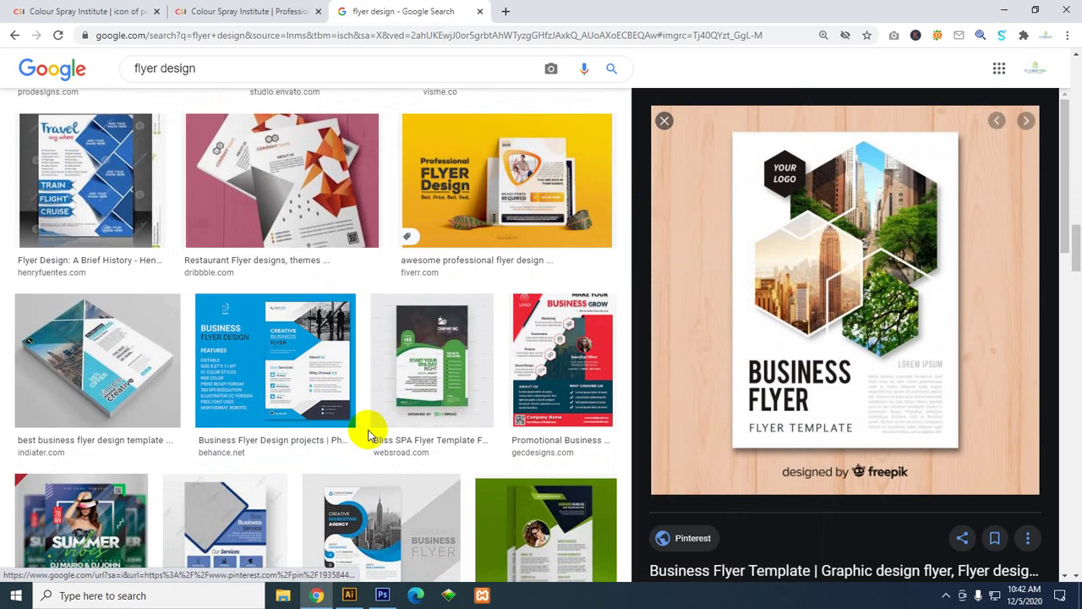
scroll(368, 435, down, 3)
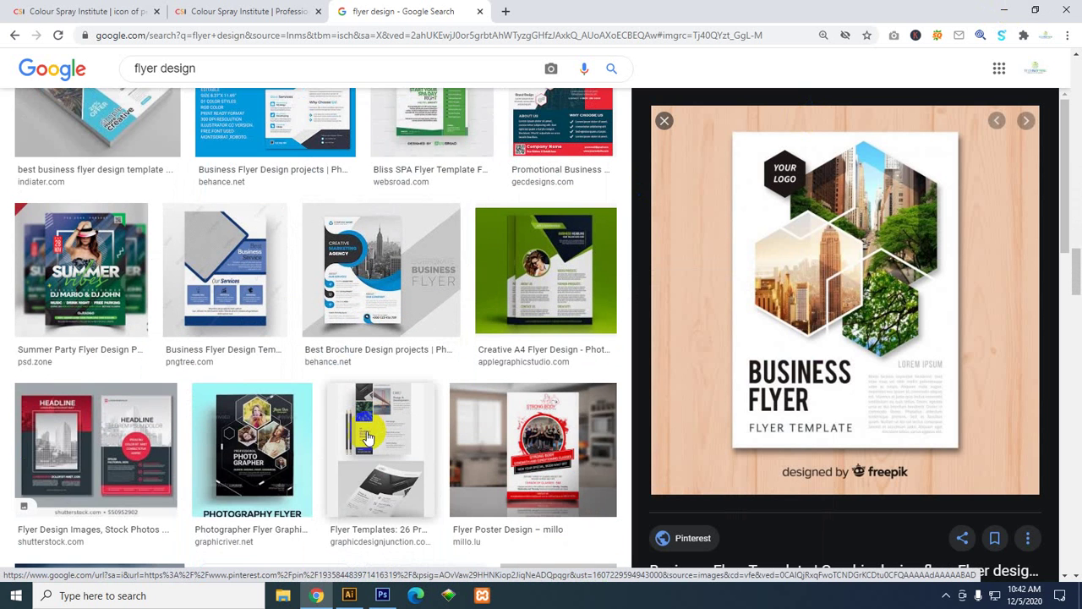
scroll(366, 436, down, 2)
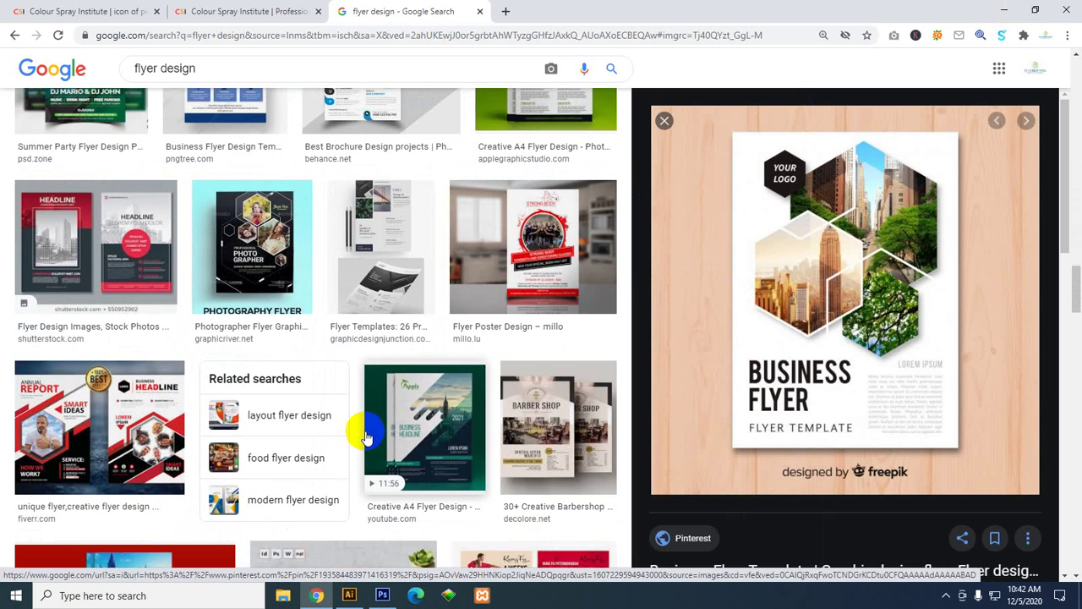
scroll(365, 435, down, 3)
scroll(364, 435, down, 3)
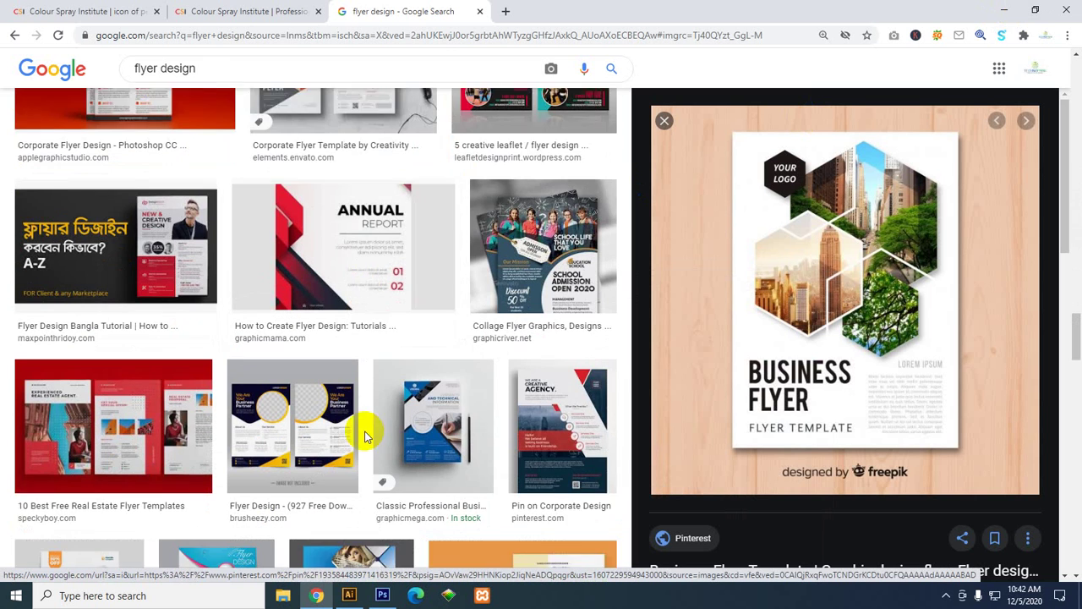
scroll(482, 358, up, 8)
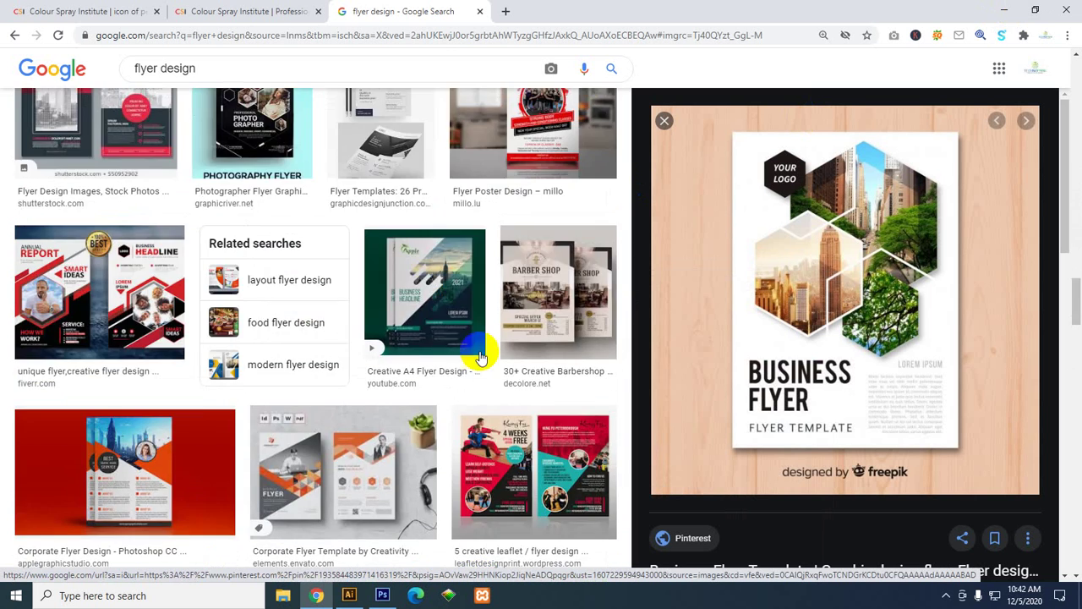
scroll(480, 358, down, 7)
scroll(479, 357, down, 2)
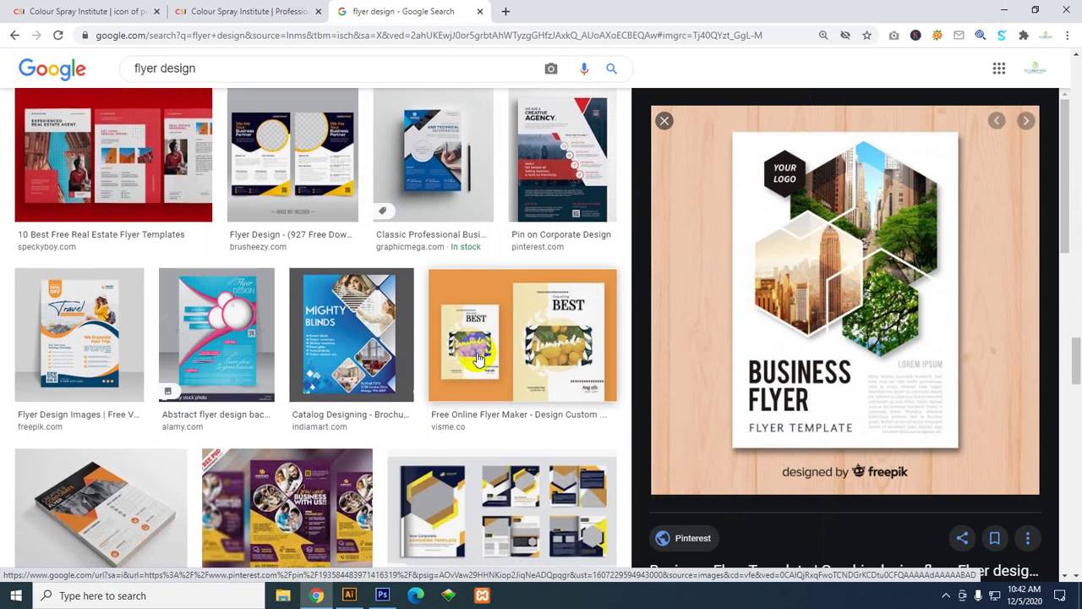
scroll(477, 359, down, 2)
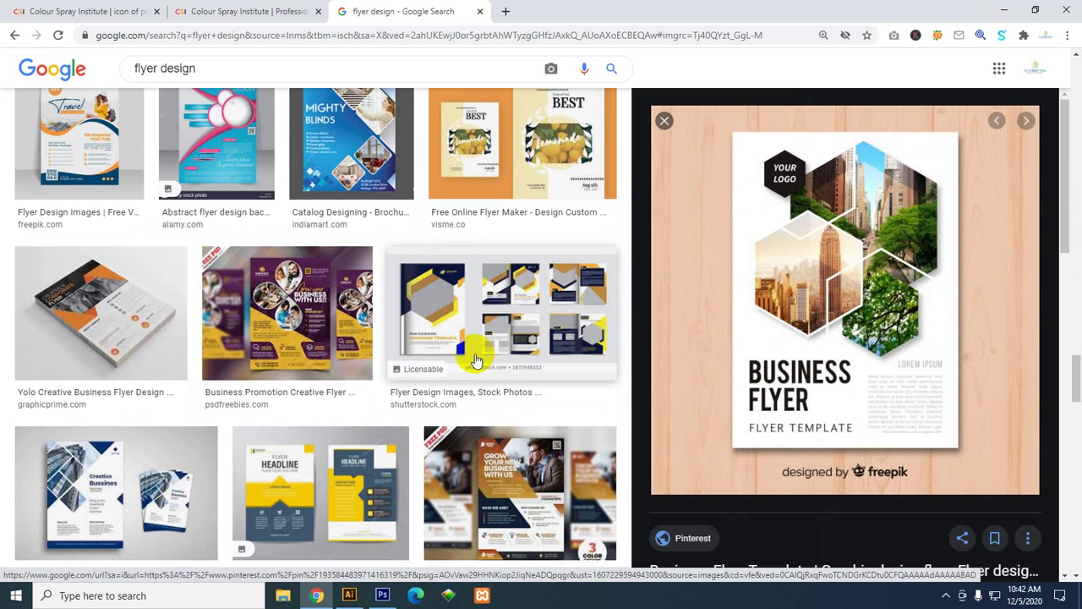
scroll(476, 361, down, 2)
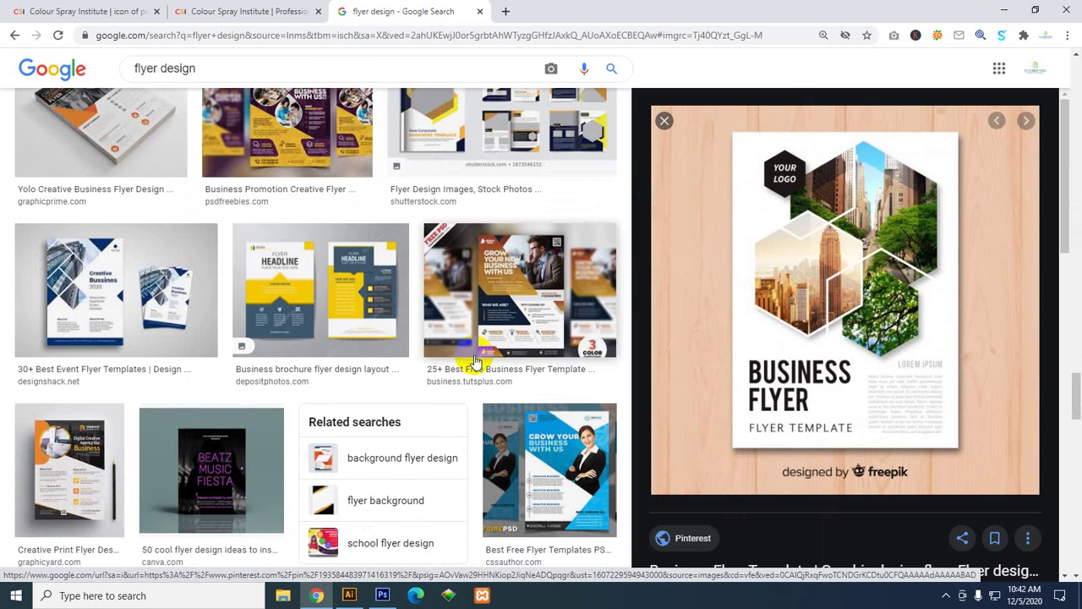
scroll(476, 362, up, 3)
Copy the previewed orange and blue Travel flyer image and paste it onto the Illustrator canvas near the Business Flyer image.
click(85, 237)
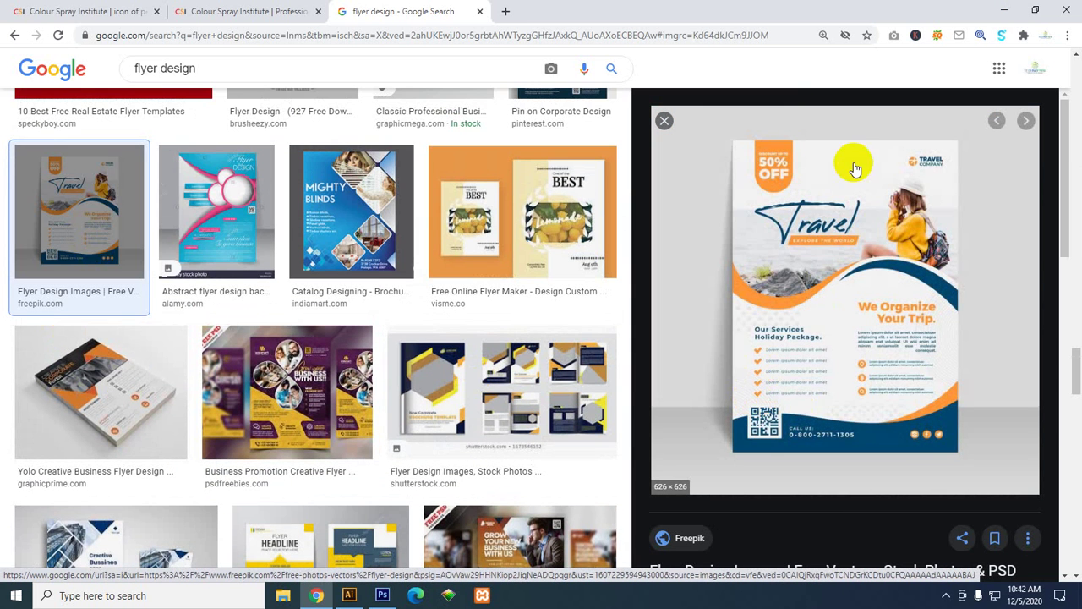
right_click(794, 226)
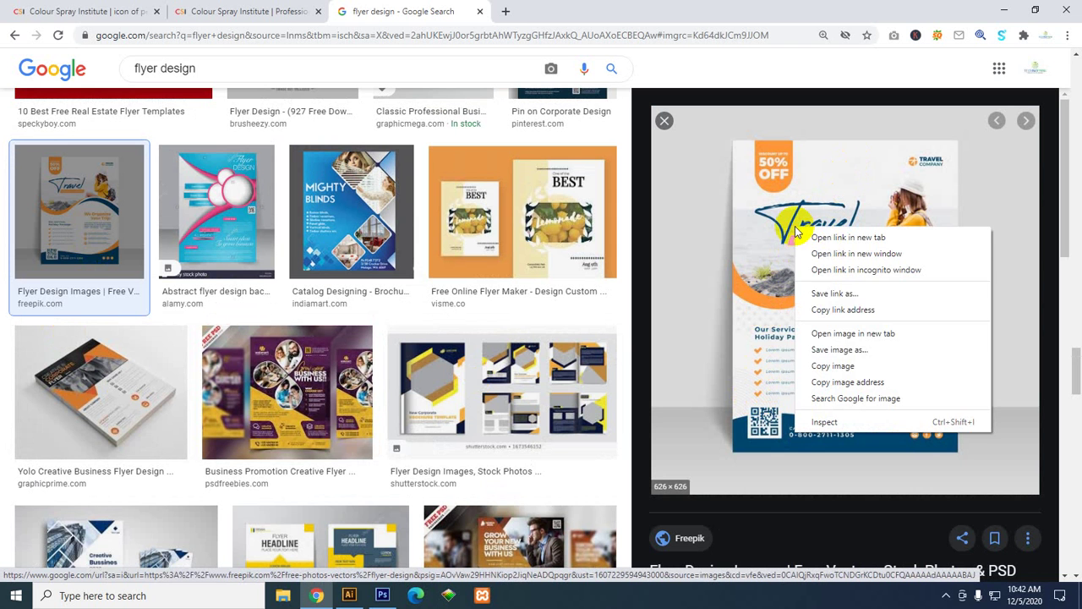
click(867, 363)
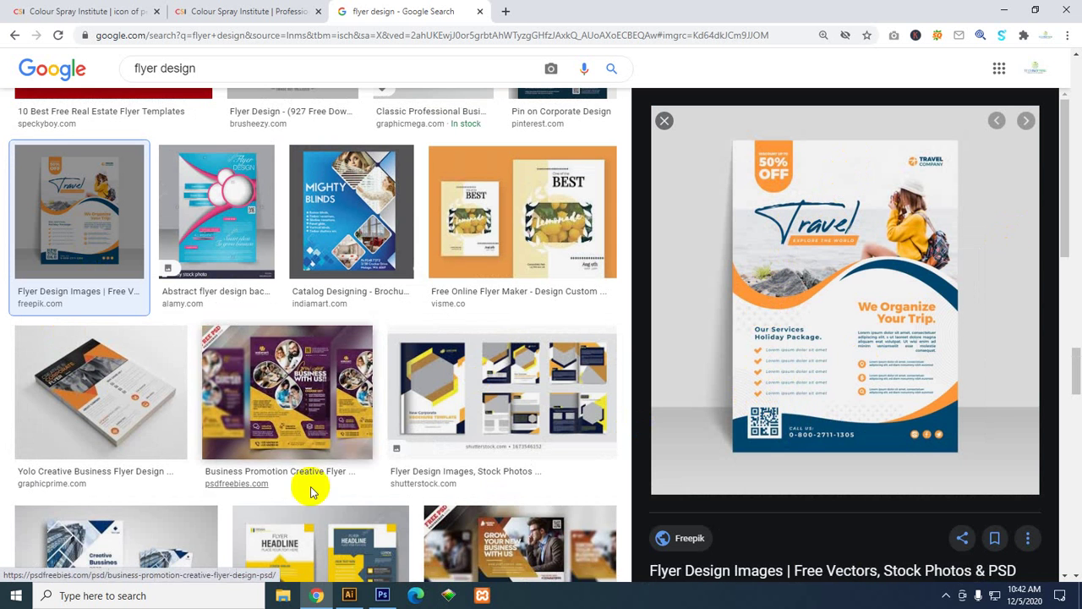
click(349, 595)
drag(756, 315, 515, 299)
key(ctrl+v)
Return to Chrome and copy the previewed yellow "We help you to grow your own business" flyer from the start of the image results.
click(1018, 8)
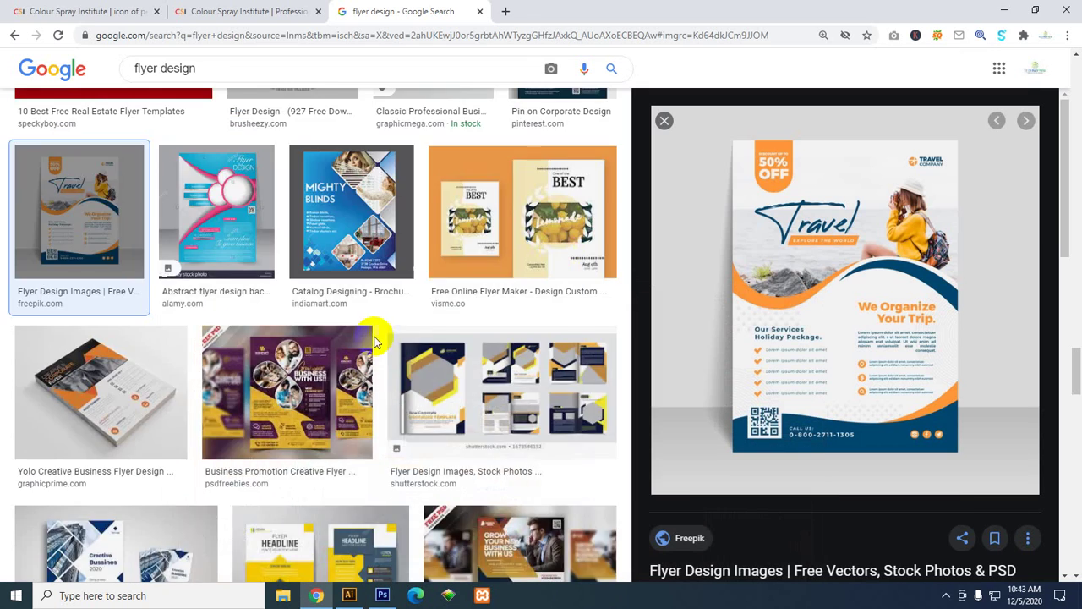
scroll(380, 338, up, 4)
drag(1076, 346, 1071, 74)
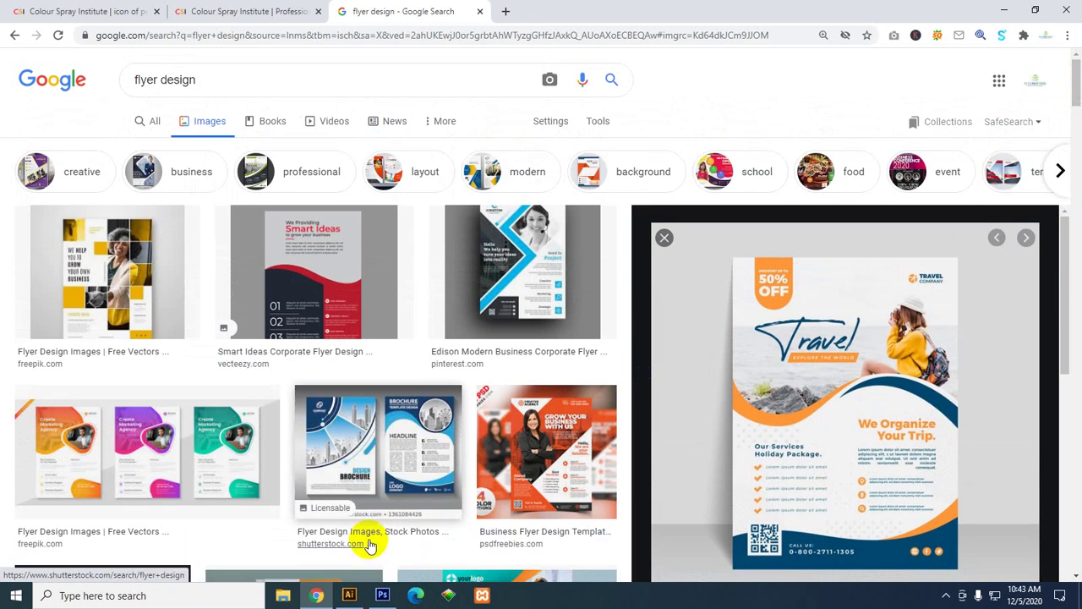
click(112, 261)
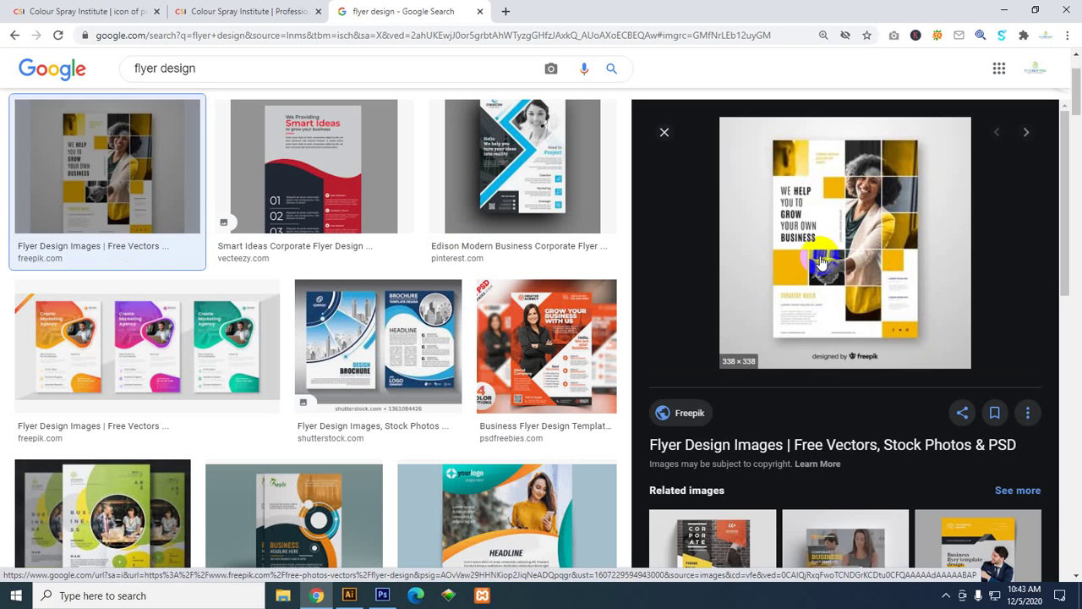
right_click(857, 243)
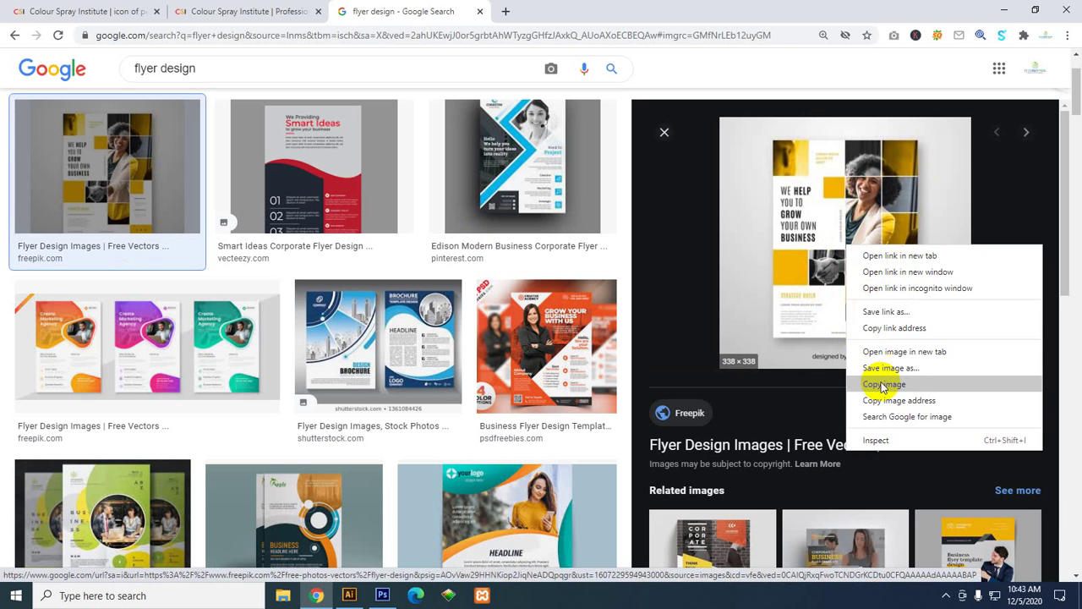
click(899, 375)
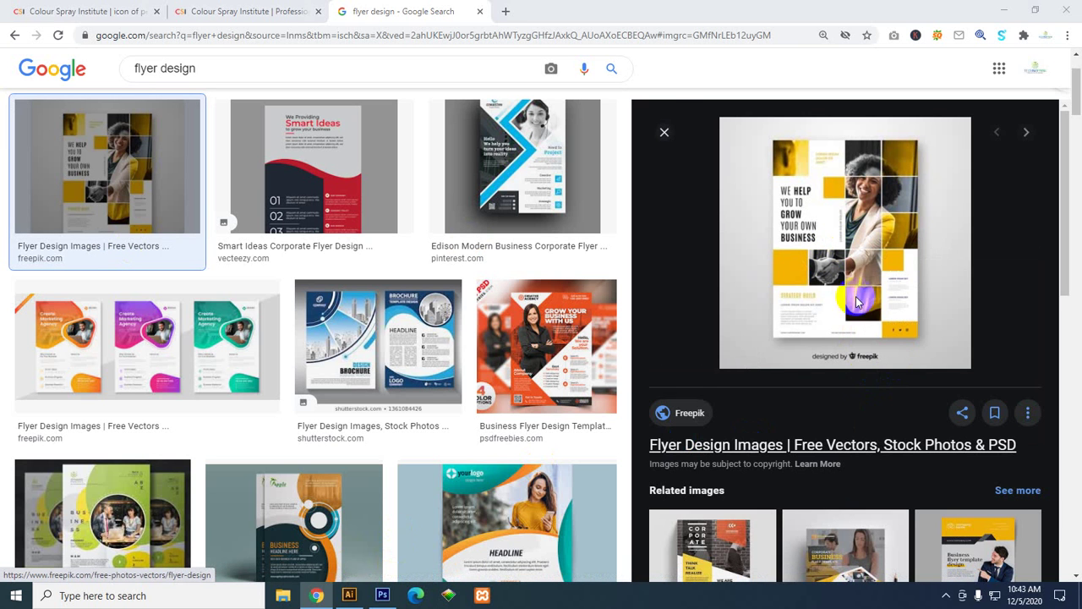
click(643, 378)
right_click(828, 200)
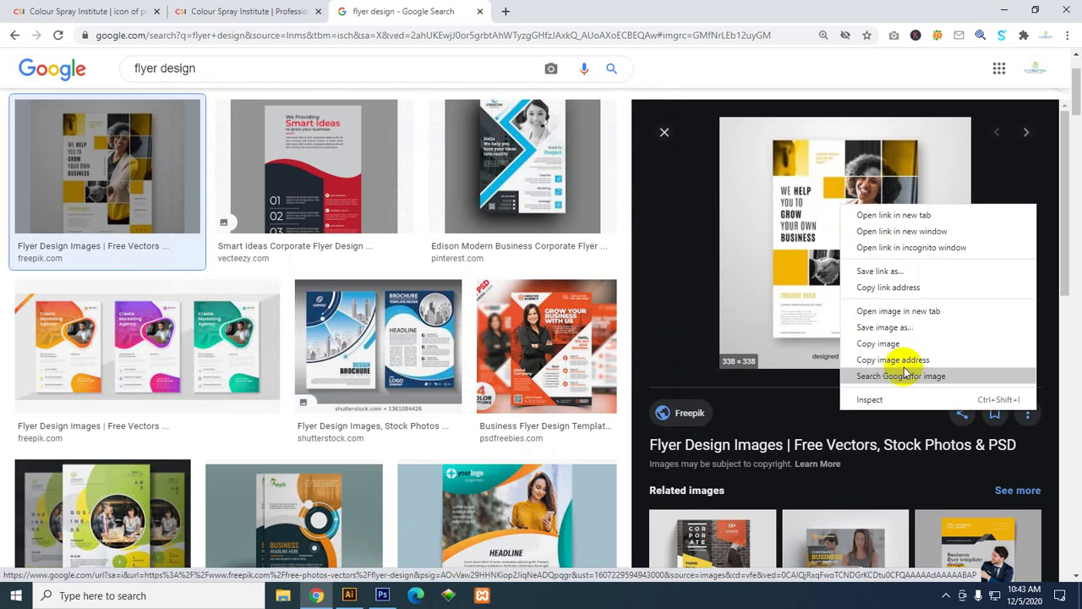
click(887, 343)
Switch to Illustrator, paste the yellow business flyer image and move it onto the empty canvas right of the Travel flyer.
click(349, 595)
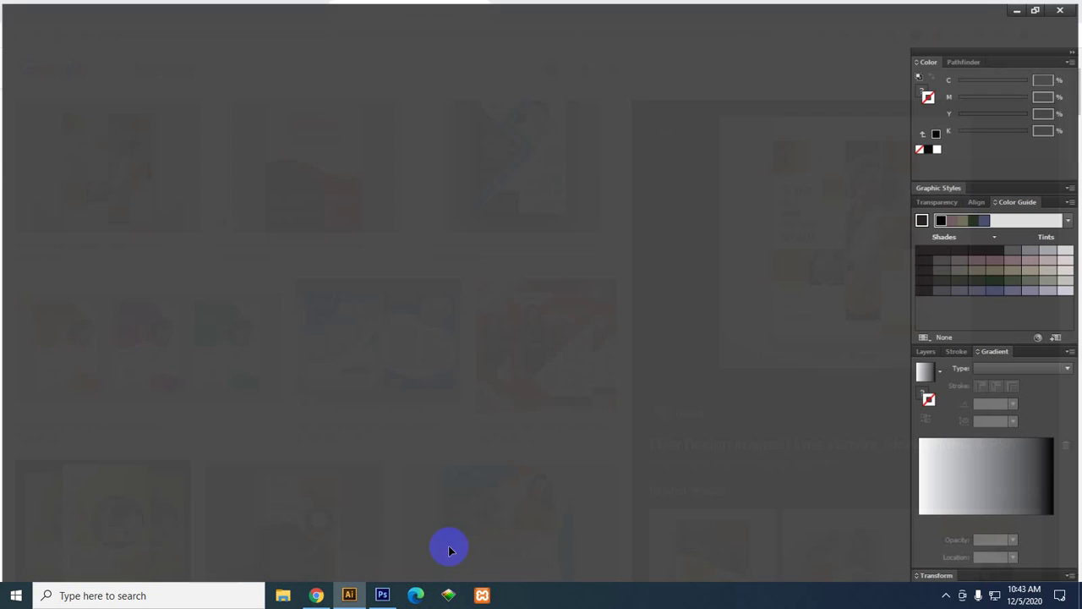
key(ctrl+v)
scroll(507, 375, down, 2)
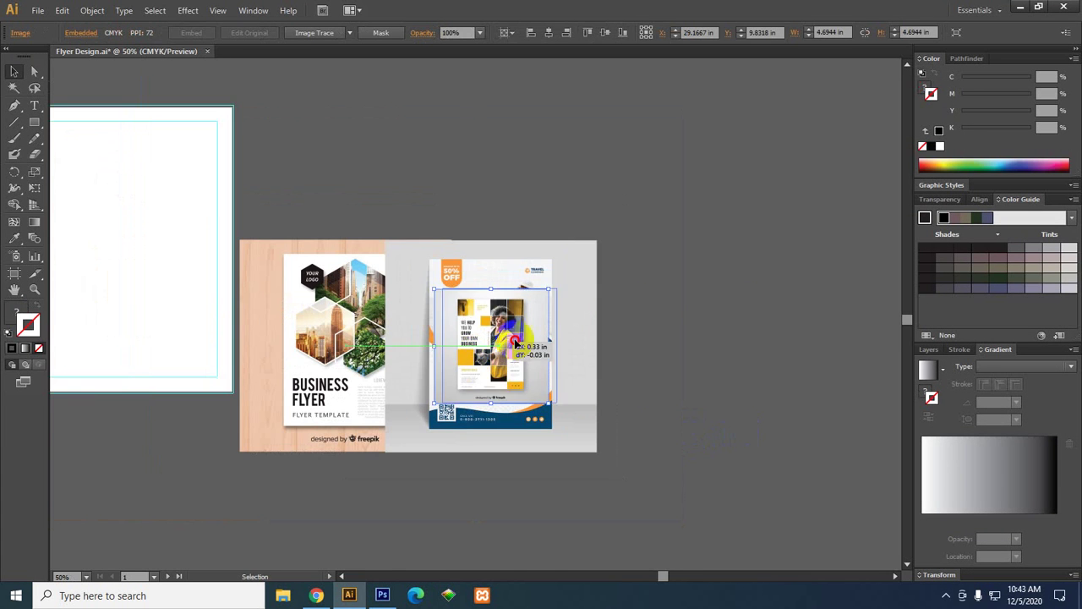
drag(507, 372, 708, 375)
Return to Chrome, close the yellow flyer's preview, and copy the previewed green Creative A4 Flyer Design image from further down the results.
click(1019, 11)
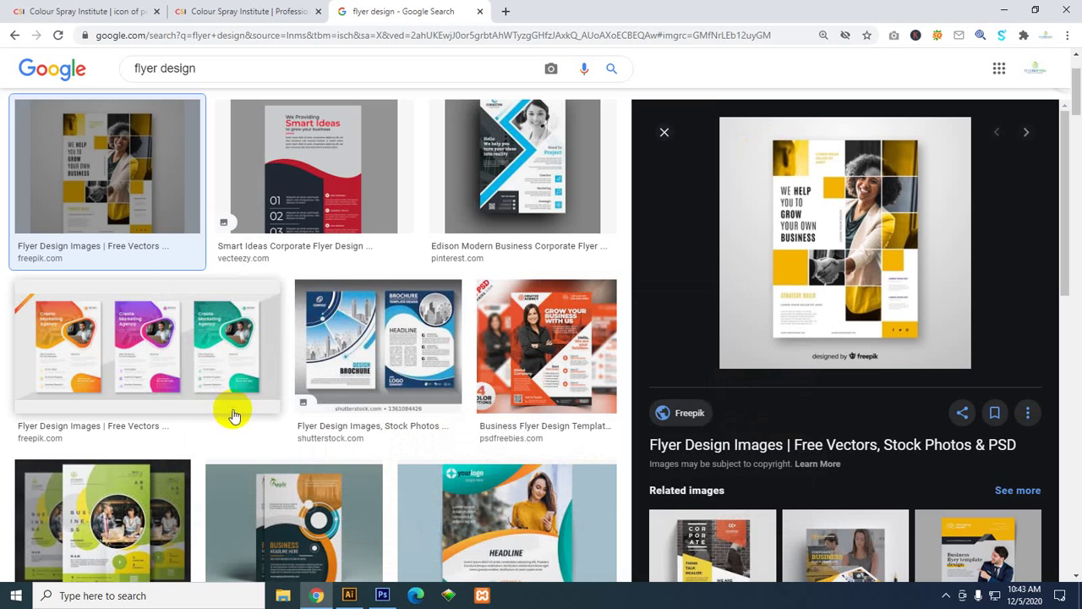
scroll(280, 450, down, 10)
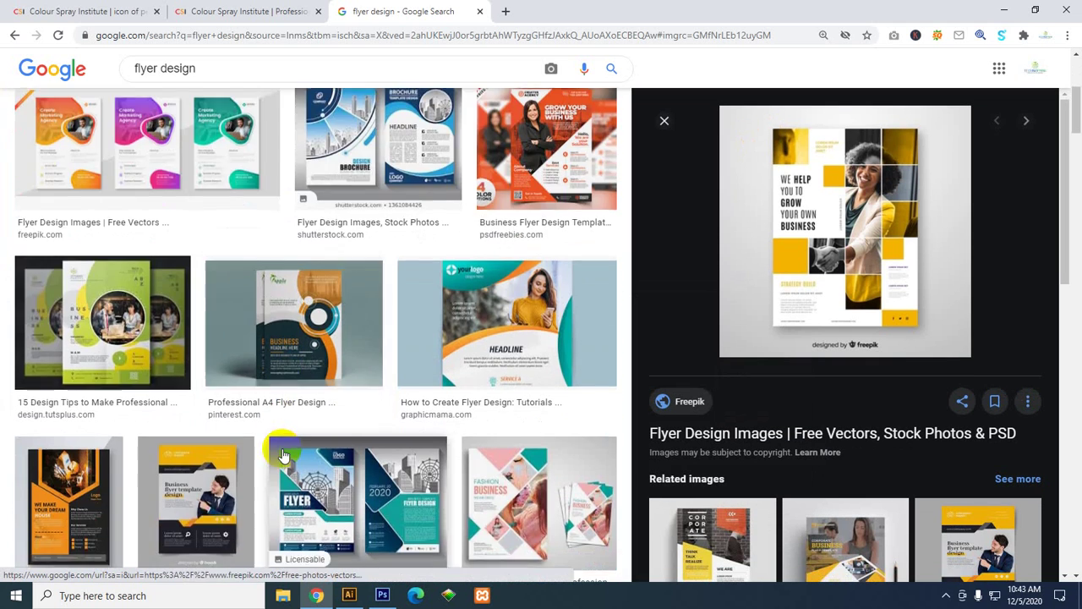
scroll(284, 452, down, 10)
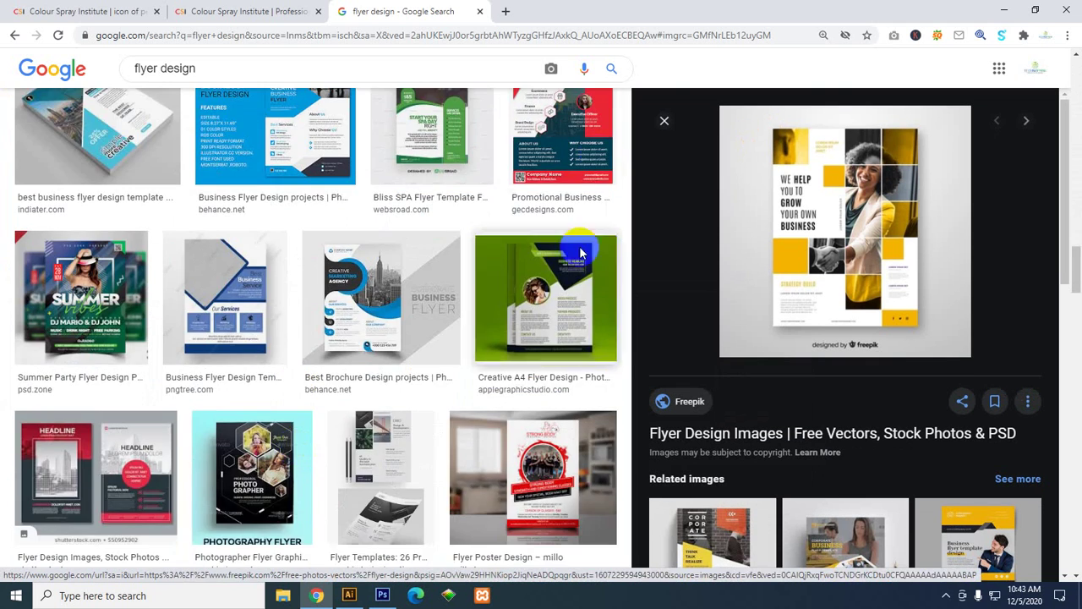
click(664, 120)
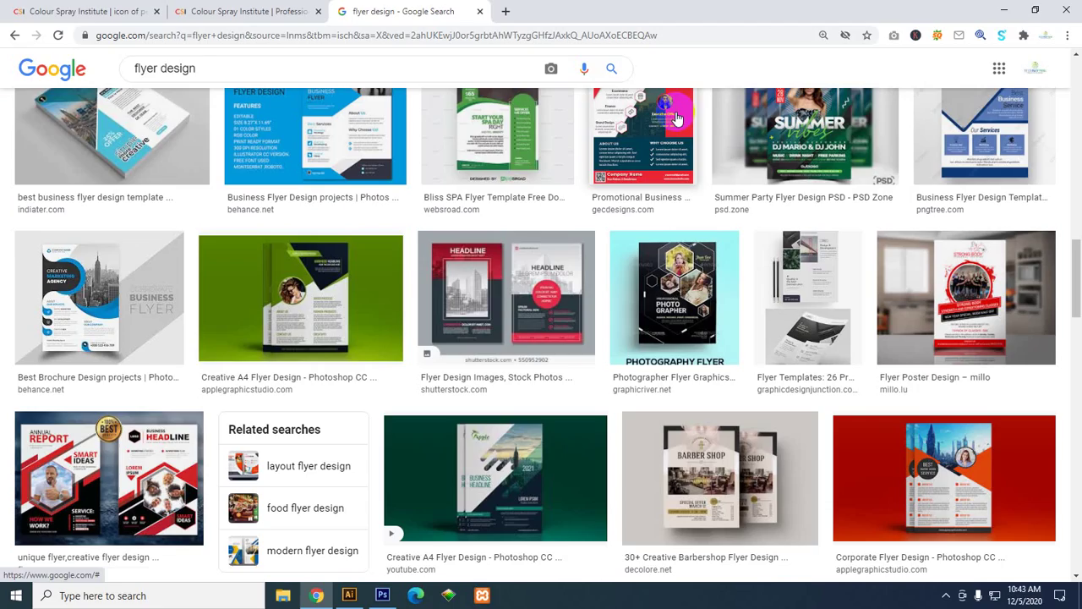
scroll(587, 420, down, 3)
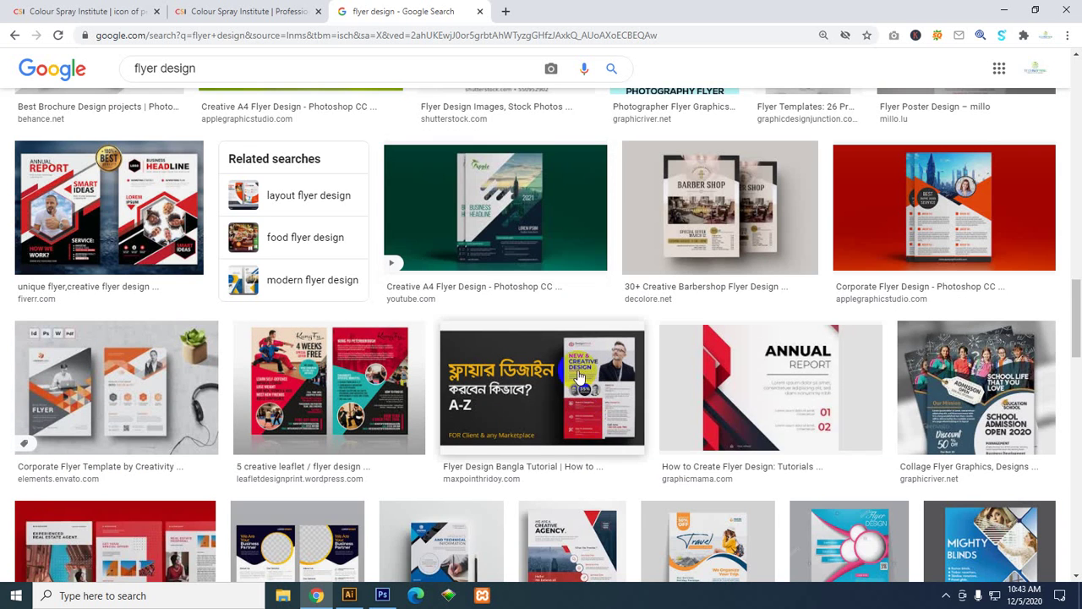
scroll(558, 364, up, 1)
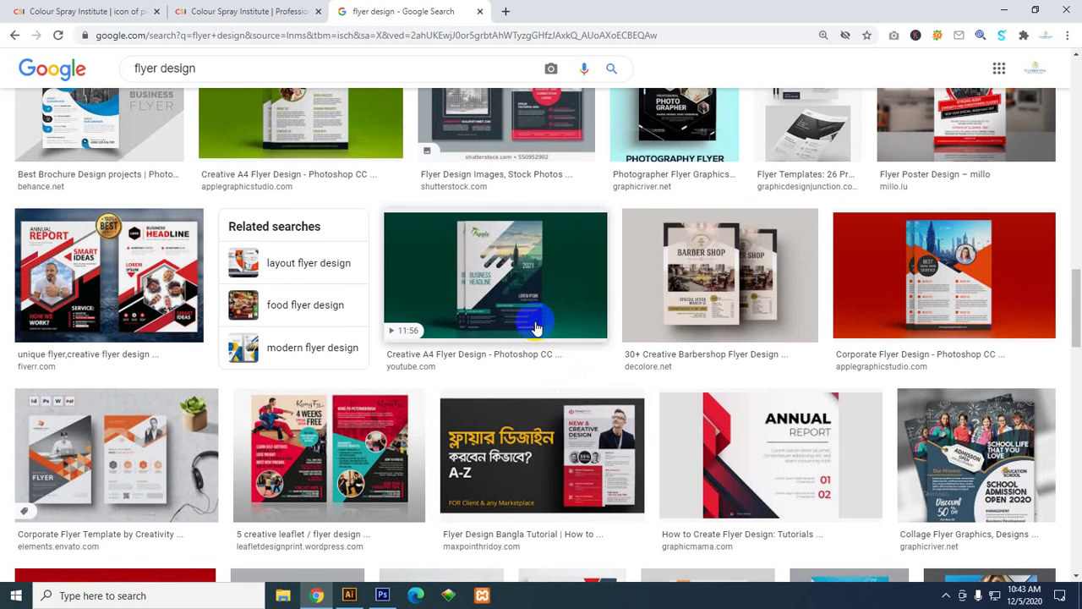
click(535, 327)
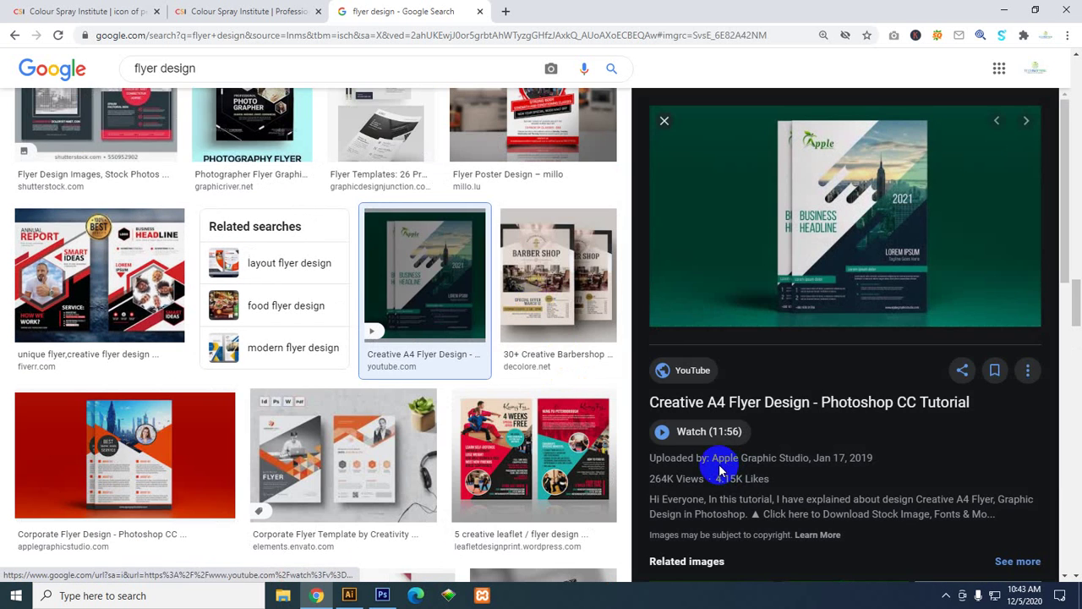
right_click(803, 254)
click(869, 390)
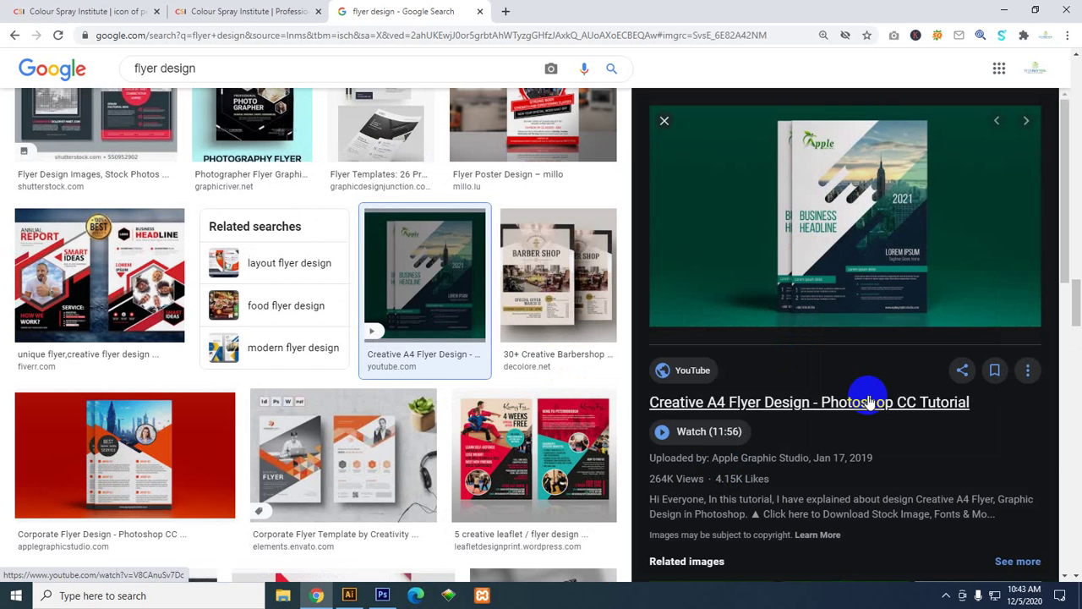
Switch to Illustrator, paste the green Creative A4 flyer image and move it clear of the other reference images.
click(349, 595)
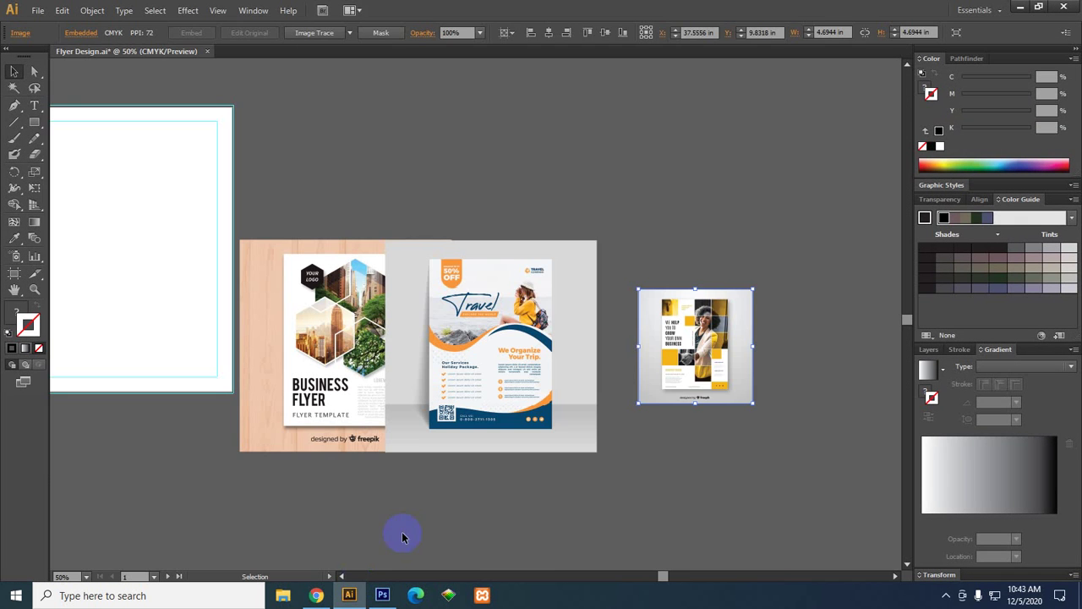
drag(862, 398, 621, 415)
click(639, 396)
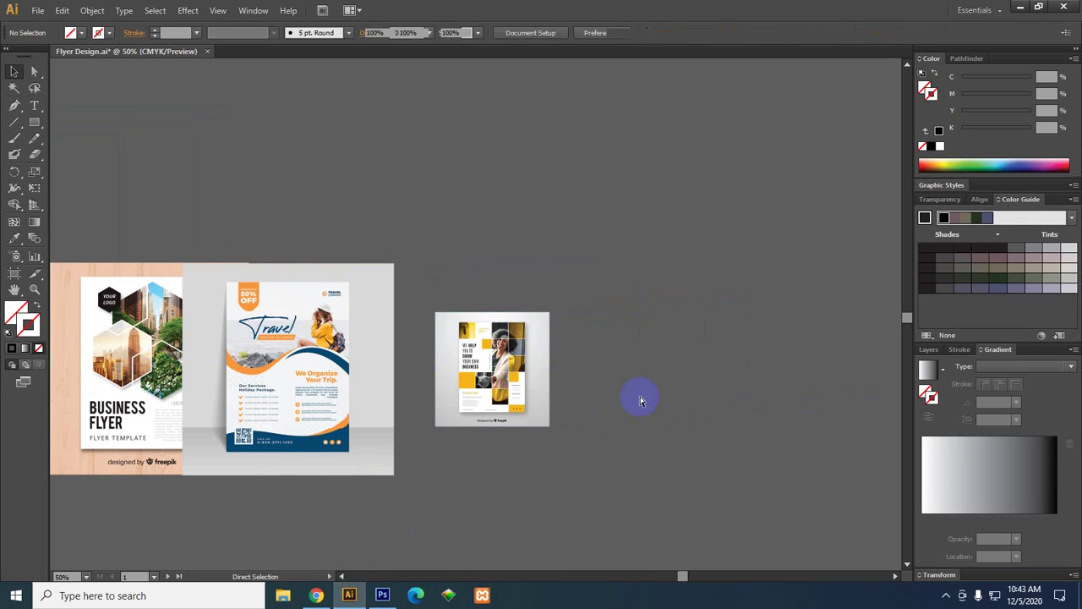
key(ctrl+v)
drag(459, 312, 769, 376)
Rearrange the reference images, moving the yellow flyer above the green one and the Travel flyer above the Business Flyer, and deselect.
drag(524, 372, 505, 280)
drag(496, 307, 495, 213)
drag(578, 374, 525, 427)
drag(342, 302, 314, 145)
drag(338, 234, 342, 196)
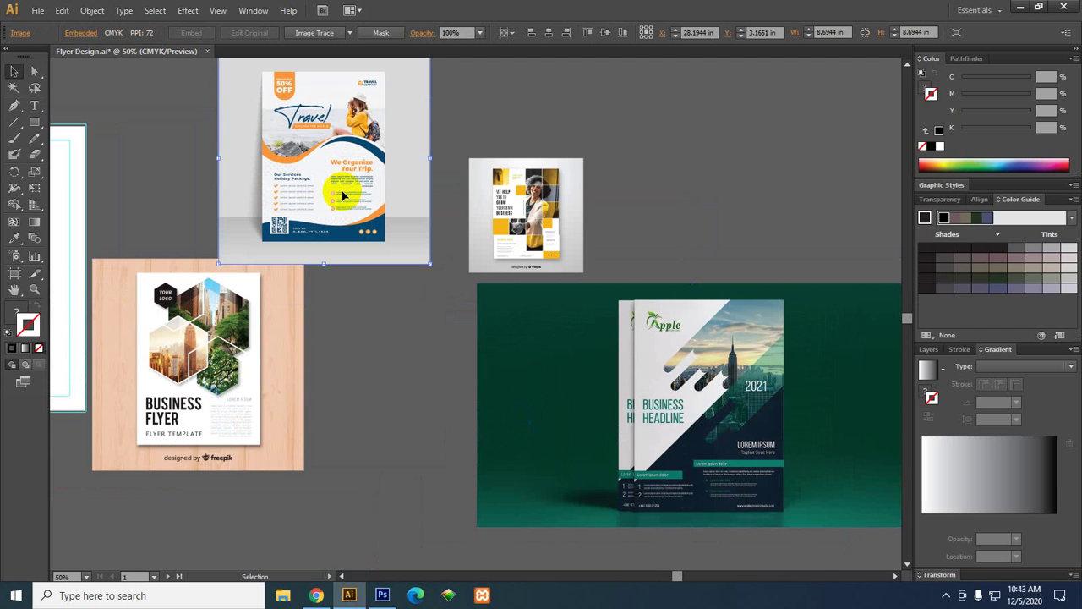
click(356, 339)
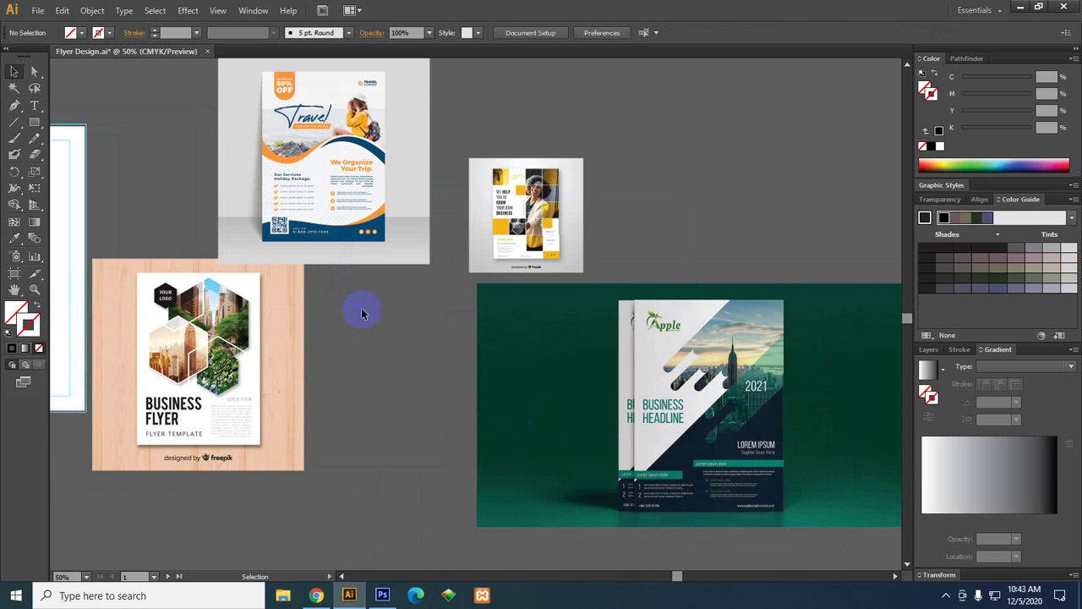
Switch to Chrome, open a new tab and search Google Images for "city image", accepting the corrected spelling.
click(315, 594)
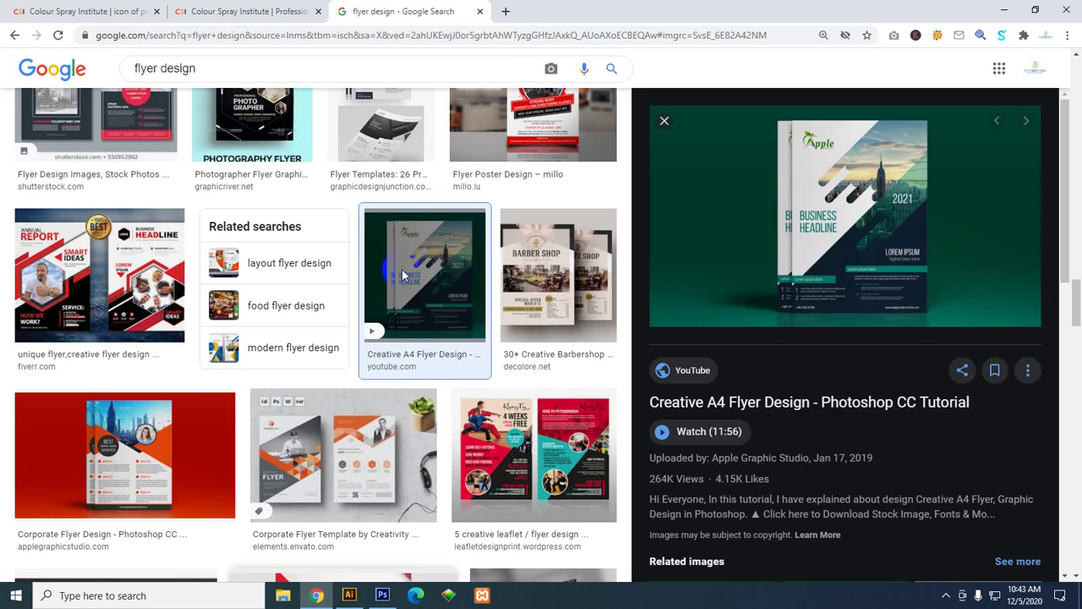
click(506, 11)
click(498, 36)
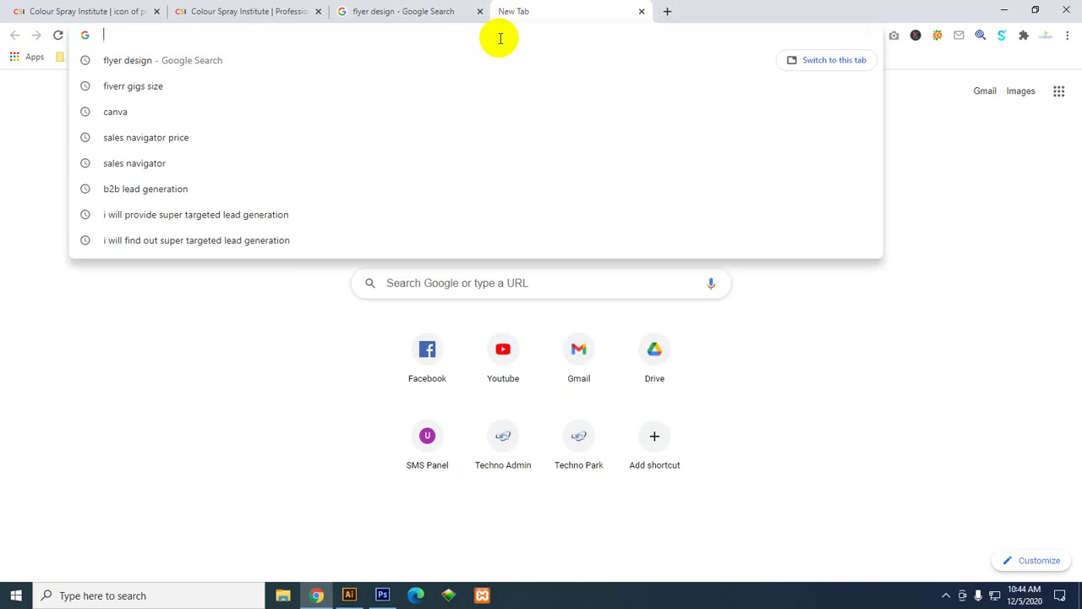
text(city)
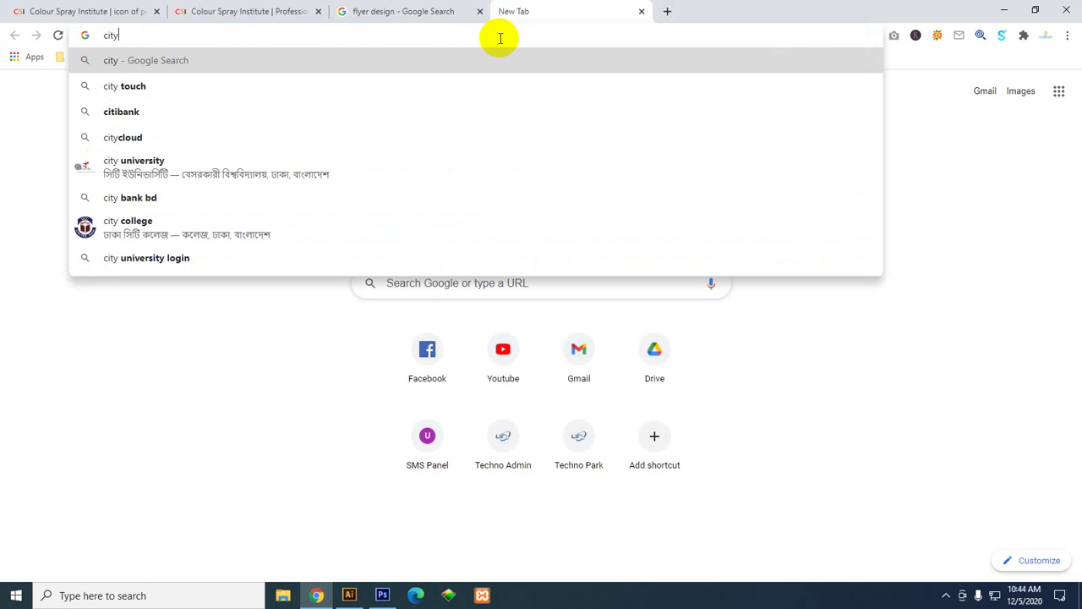
text(image)
key(Return)
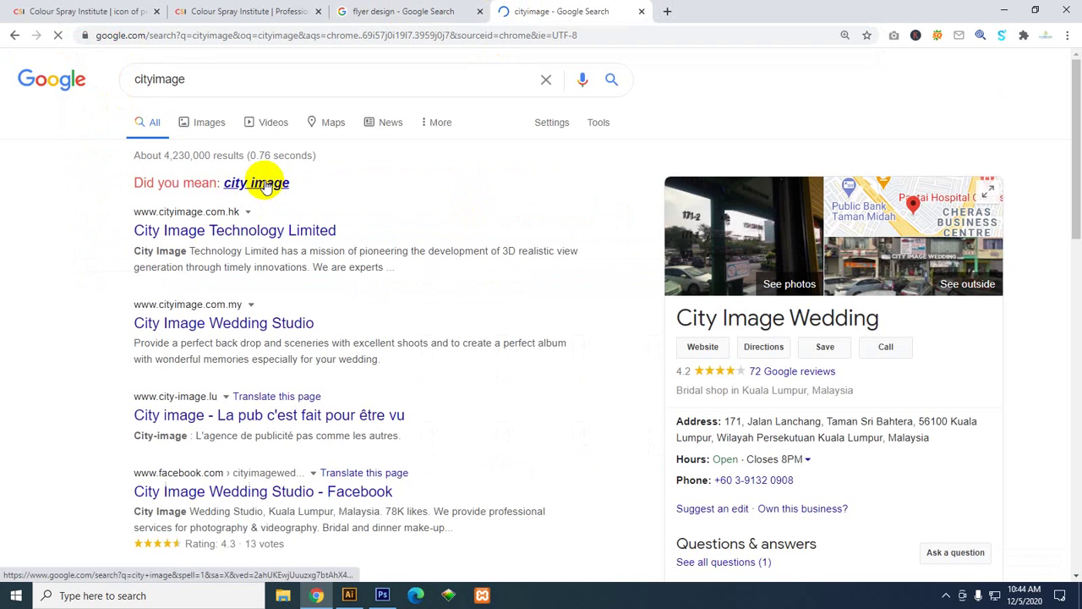
click(260, 183)
click(208, 124)
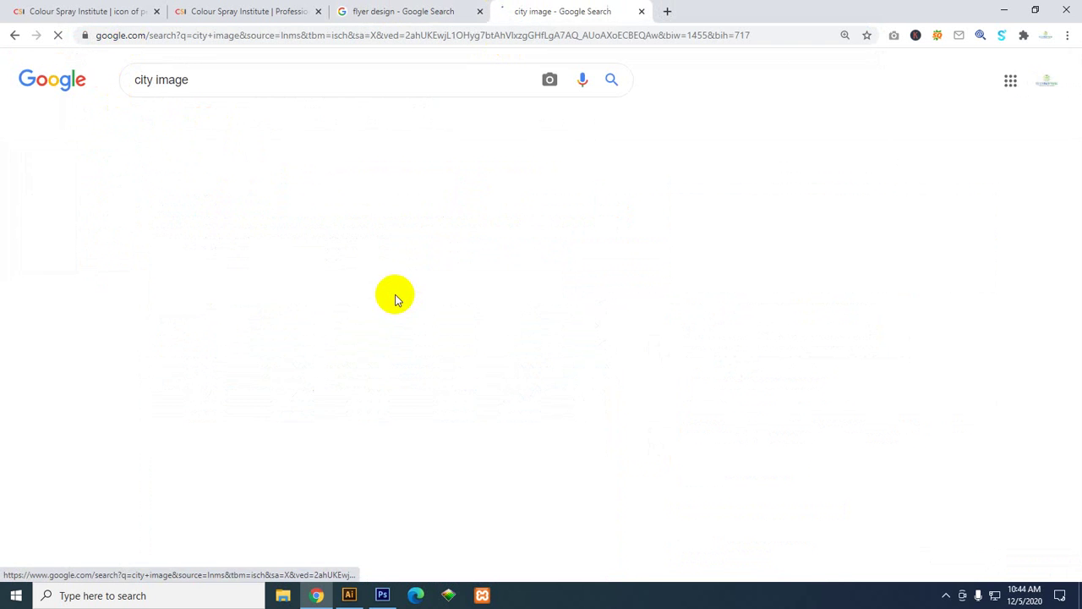
Preview the first Unsplash city skyline result and copy its image.
click(222, 336)
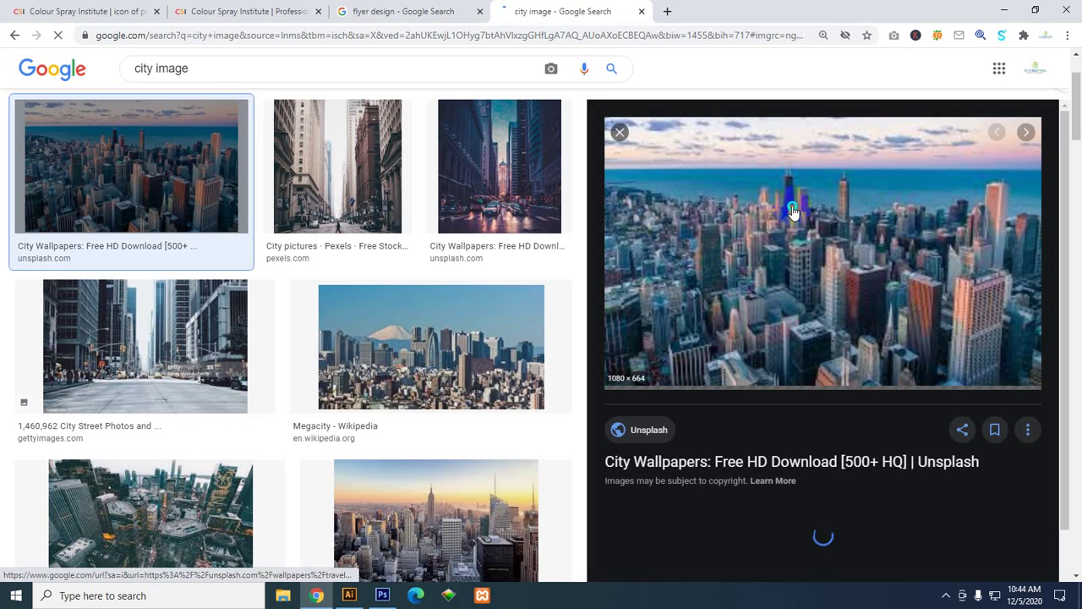
right_click(792, 207)
right_click(749, 181)
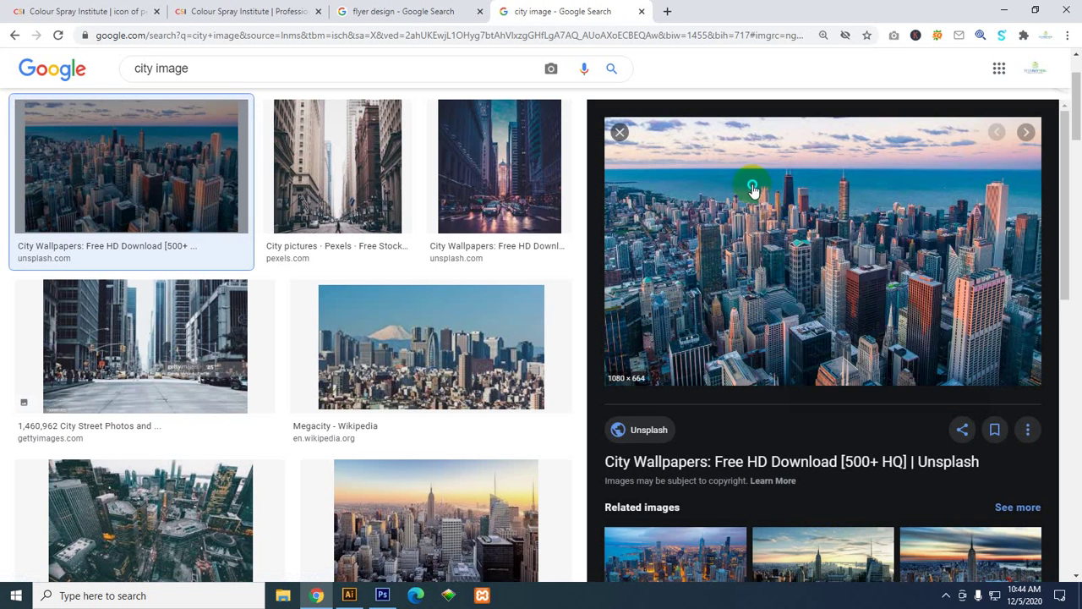
click(794, 324)
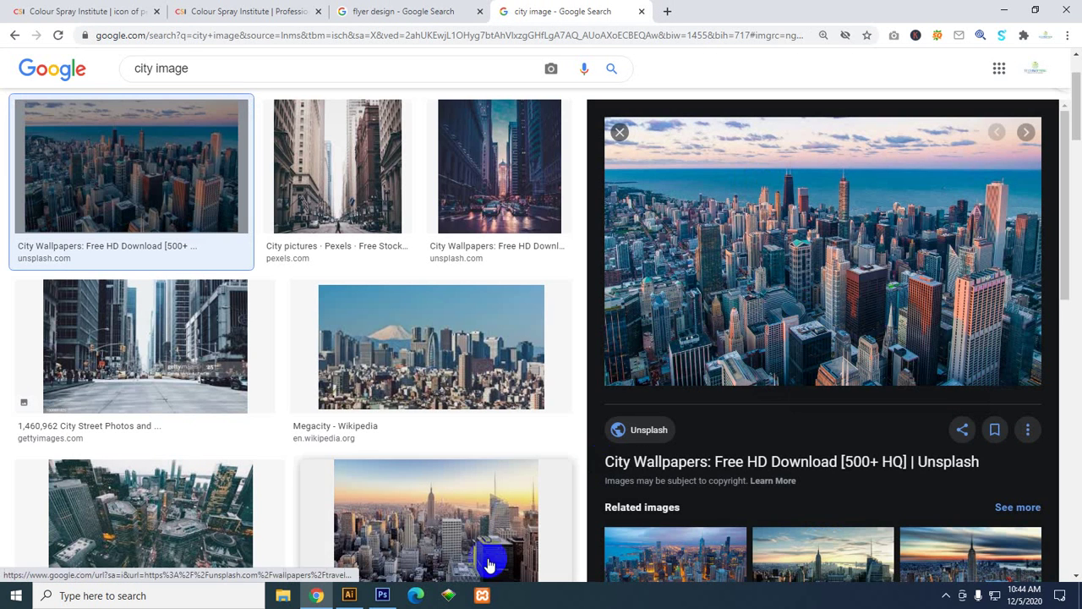
Switch to Illustrator, paste the city skyline image and move it to the empty canvas below the reference flyers.
click(348, 595)
drag(415, 435, 460, 441)
key(ctrl+v)
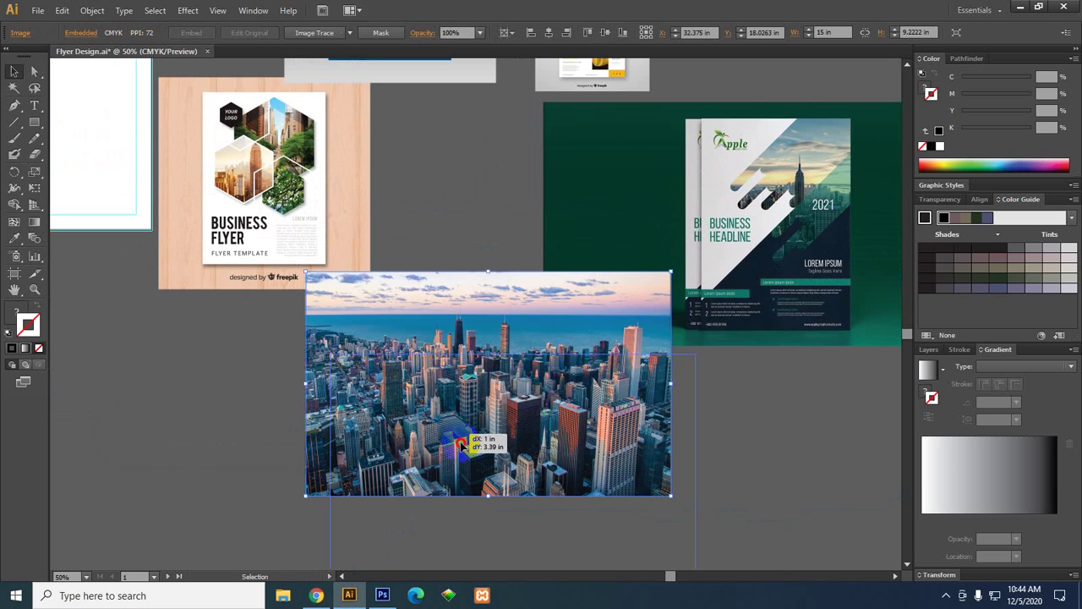
drag(456, 364, 459, 415)
drag(411, 358, 499, 398)
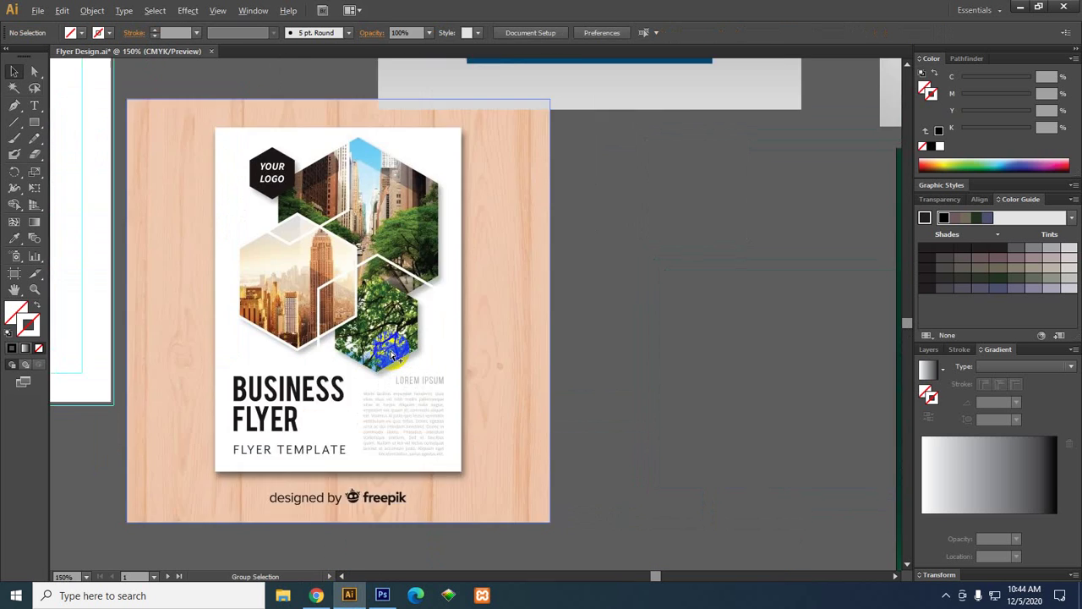
Draw a hexagon about 2.97 in wide and 2.57 in high over the photos of the Business Flyer reference with the Polygon Tool.
scroll(386, 350, up, 3)
drag(391, 251, 446, 329)
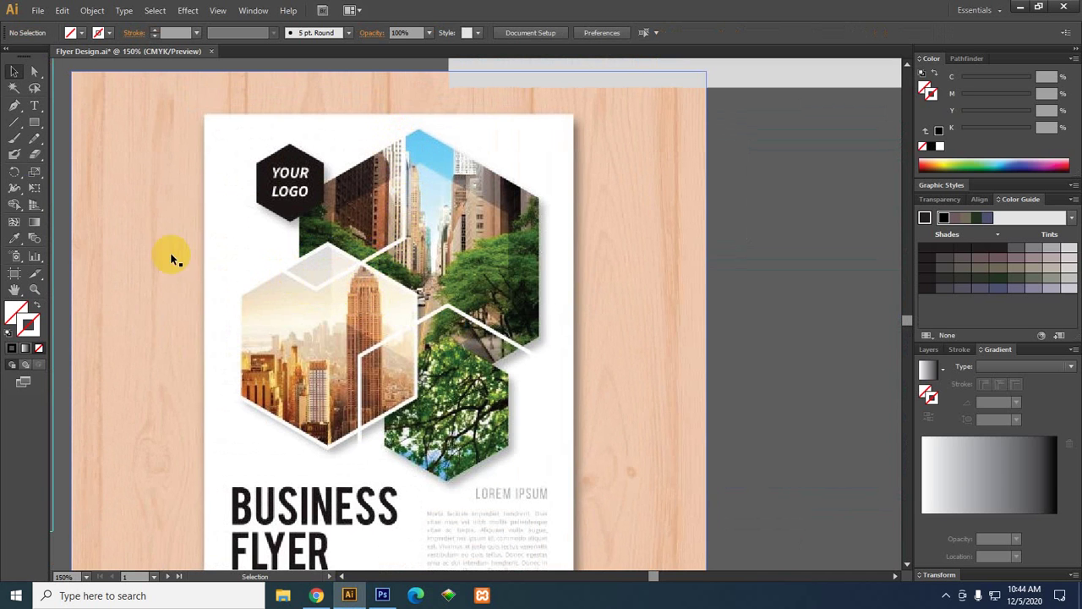
click(33, 123)
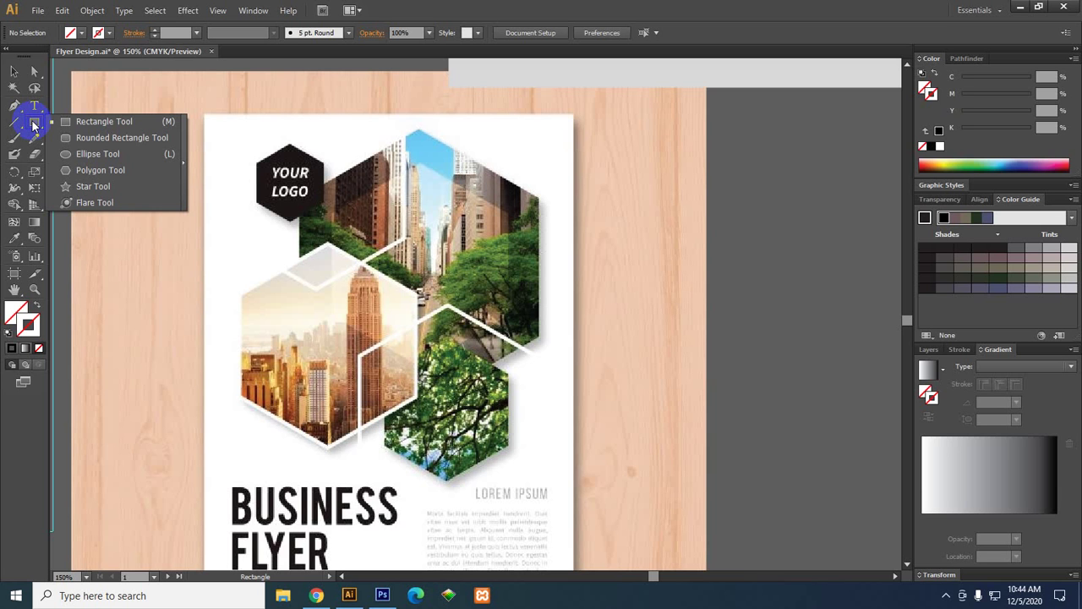
click(105, 171)
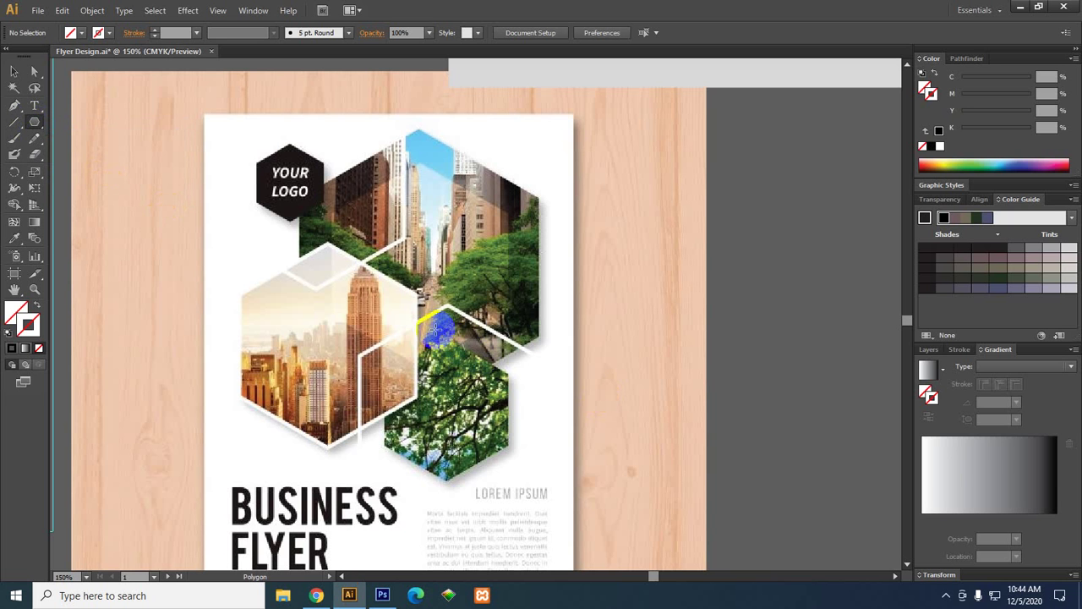
drag(394, 307, 476, 378)
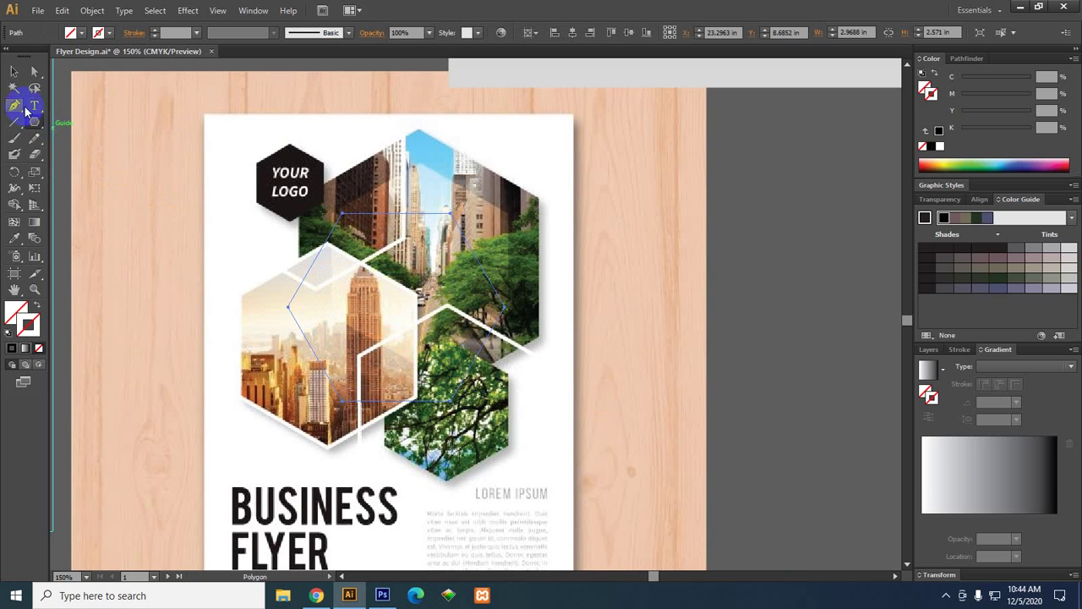
Rotate the hexagon so a corner points up and move it onto the top corner of the Business Flyer's street photo.
click(15, 71)
click(389, 294)
scroll(389, 294, up, 1)
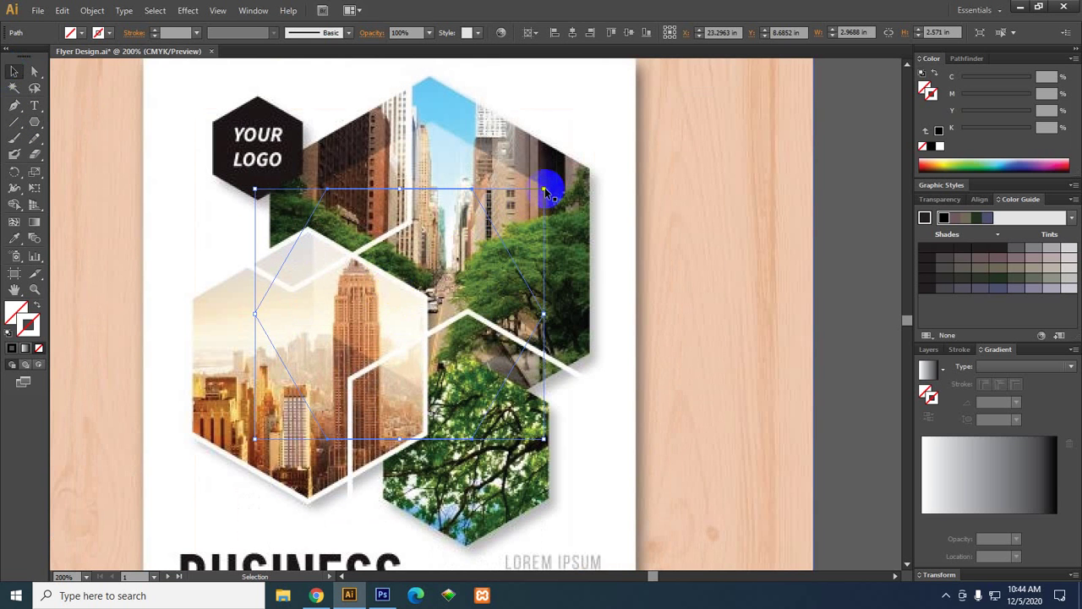
drag(550, 174, 582, 265)
key(space)
mouse_move(458, 185)
mouse_down()
mouse_move(469, 261)
mouse_move(445, 169)
mouse_move(463, 165)
mouse_up()
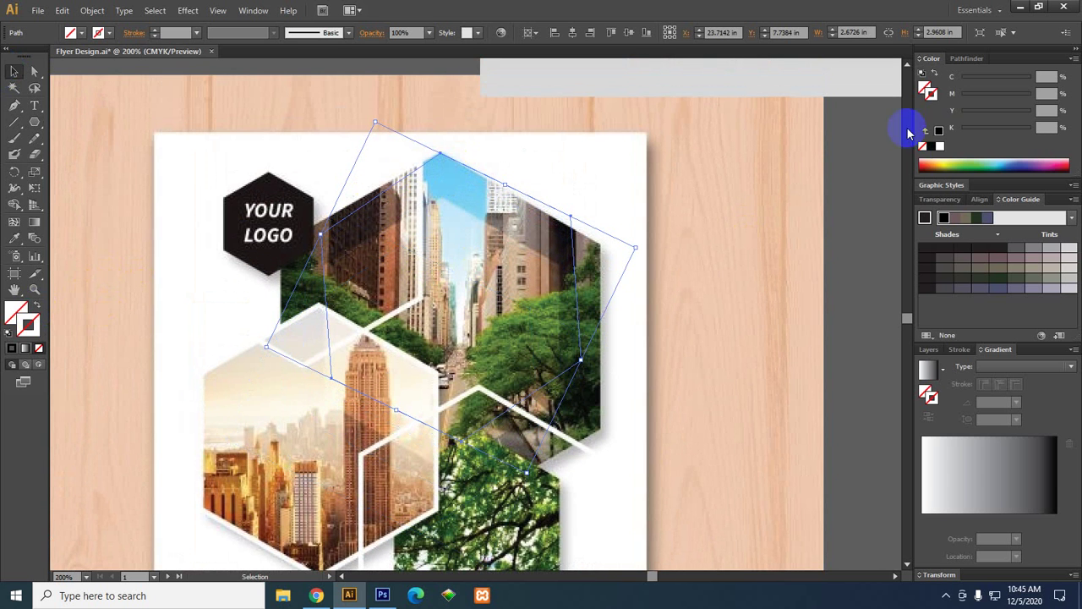
Give the hexagon a white stroke and fine-tune its rotation until its edges run parallel to the street photo's edges.
click(938, 146)
scroll(584, 300, up, 1)
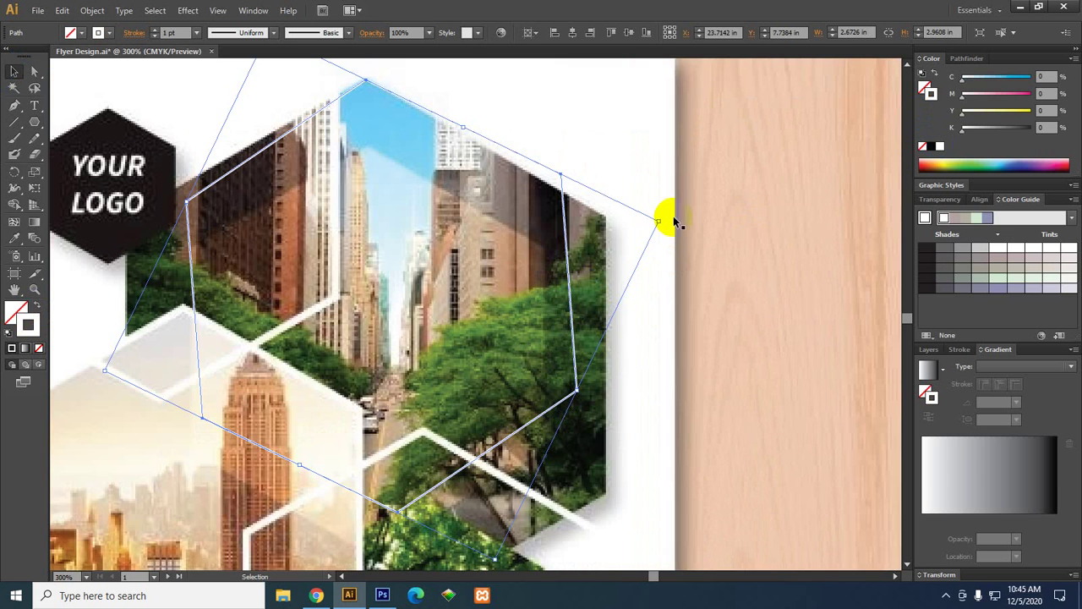
drag(664, 216, 648, 230)
drag(497, 145, 486, 147)
drag(658, 232, 652, 242)
scroll(545, 245, down, 1)
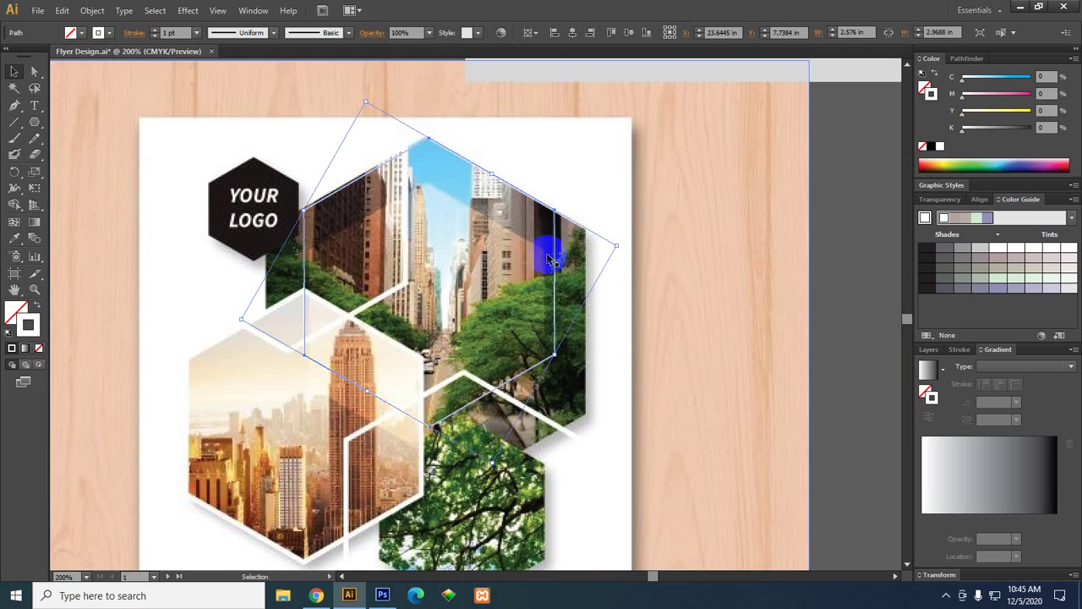
Enlarge the hexagon to about 3.36 by 3.88 in and align its top corner with the street photo's top corner.
drag(368, 391, 328, 433)
scroll(381, 442, down, 3)
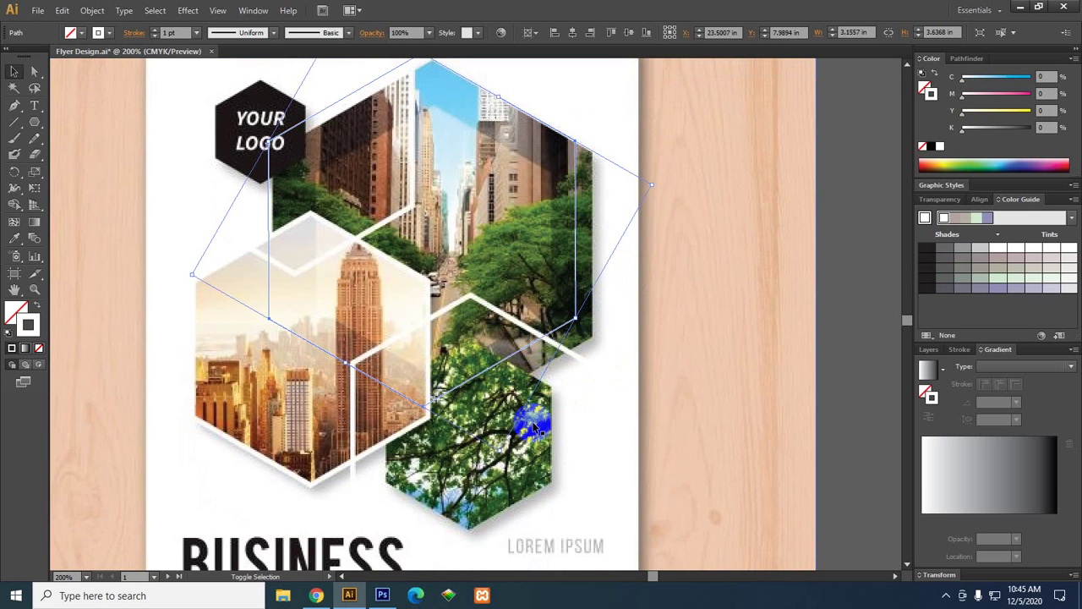
drag(499, 448, 509, 478)
scroll(456, 279, up, 3)
scroll(447, 152, up, 3)
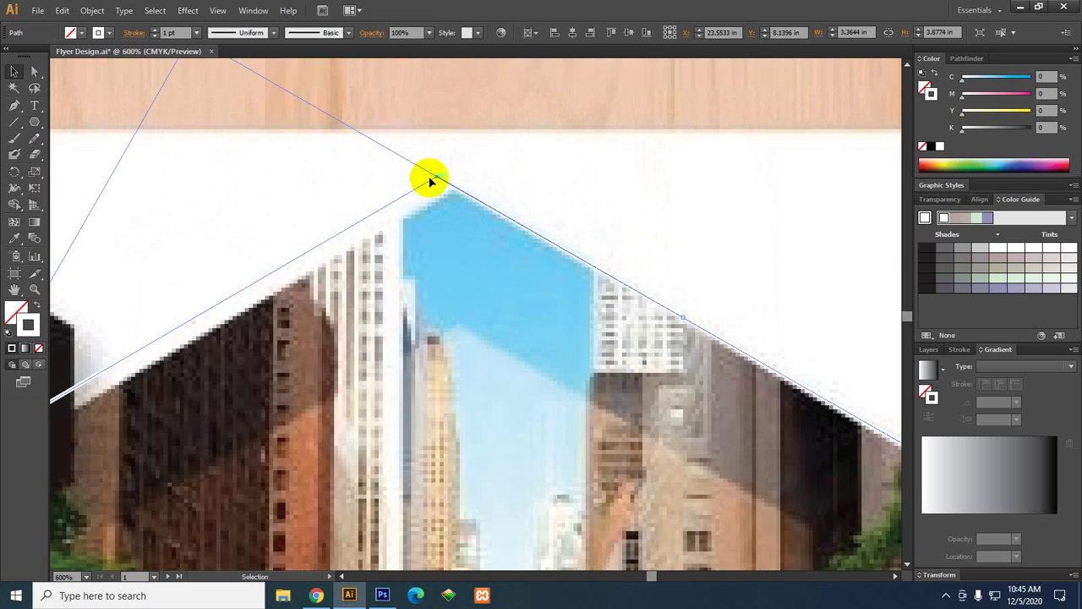
drag(421, 187, 437, 200)
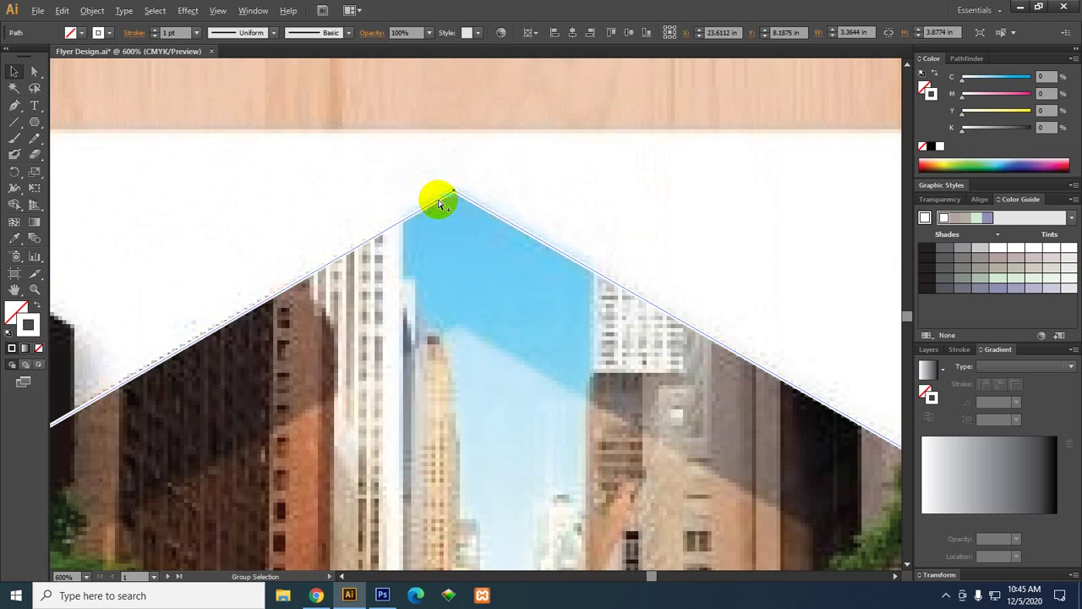
Shrink the hexagon slightly to about 3.30 by 3.80 in so its sides match the street photo's edges.
scroll(437, 201, down, 3)
scroll(439, 203, down, 2)
scroll(442, 500, up, 5)
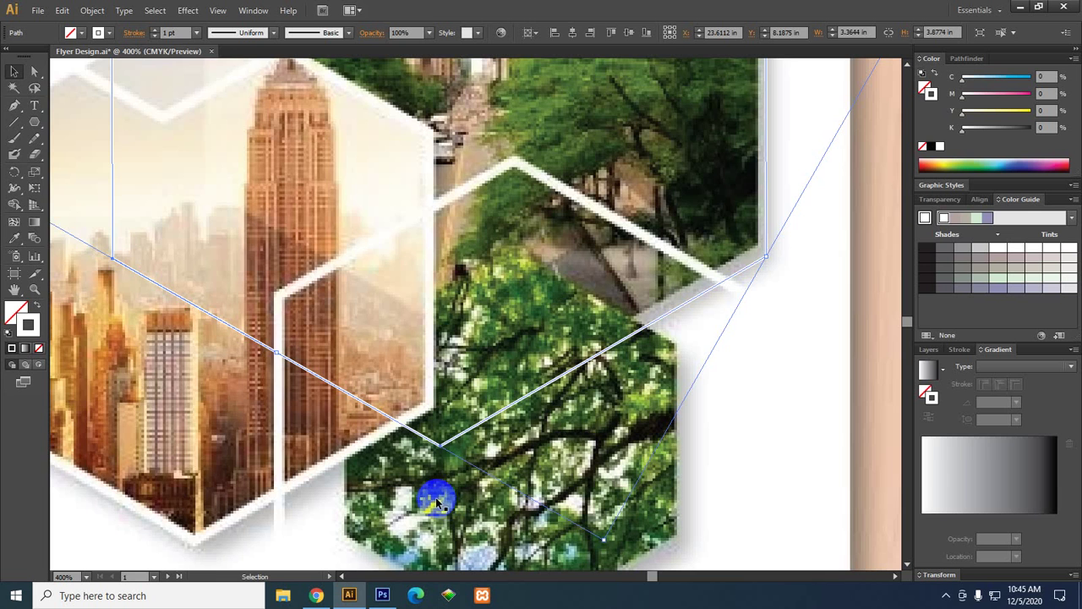
scroll(448, 479, down, 1)
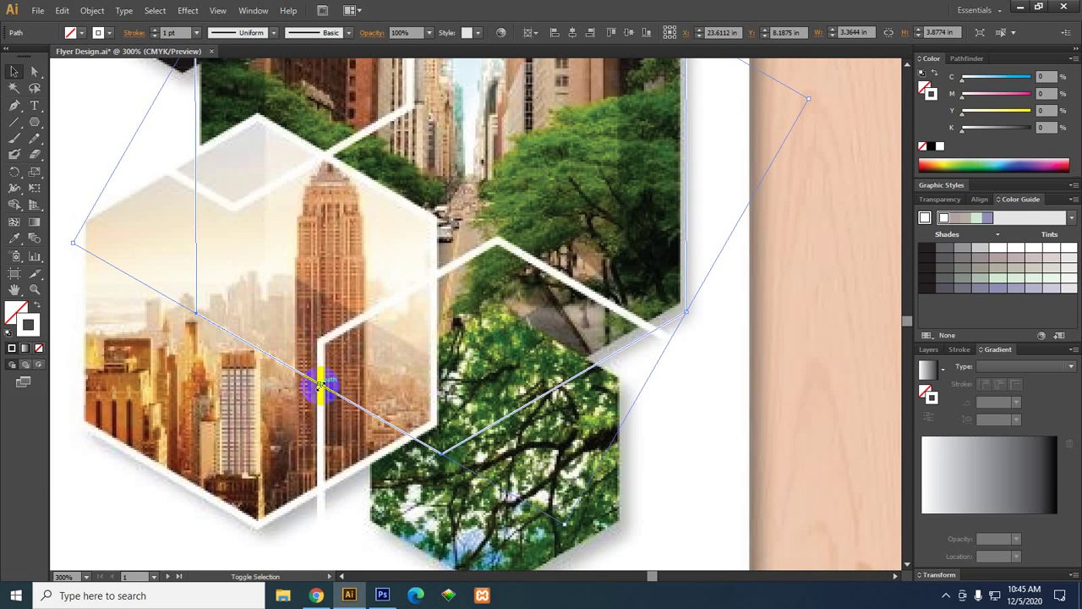
drag(319, 385, 310, 381)
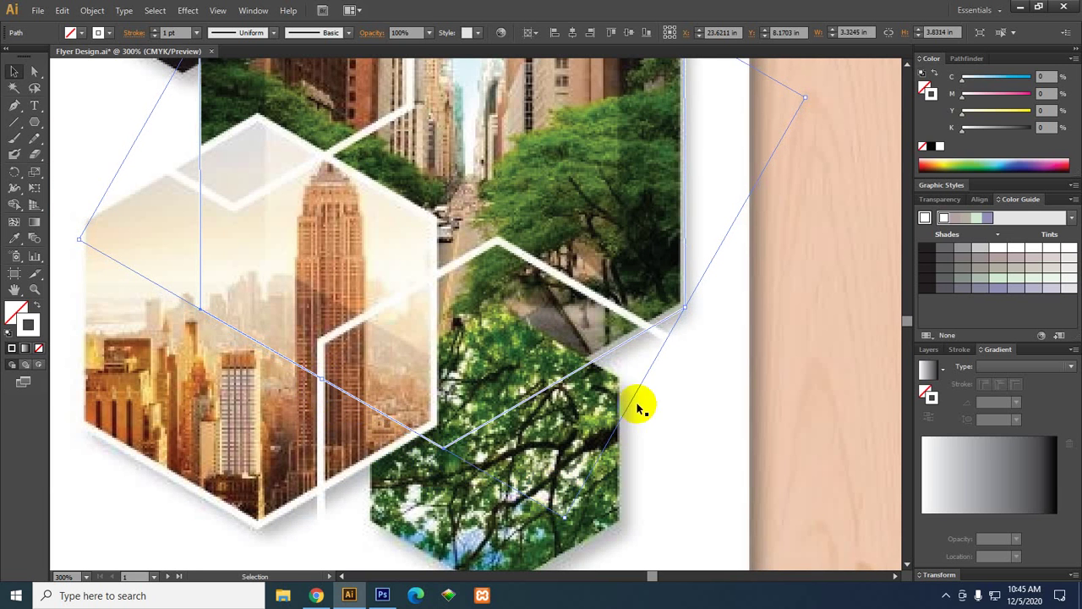
drag(683, 308, 679, 304)
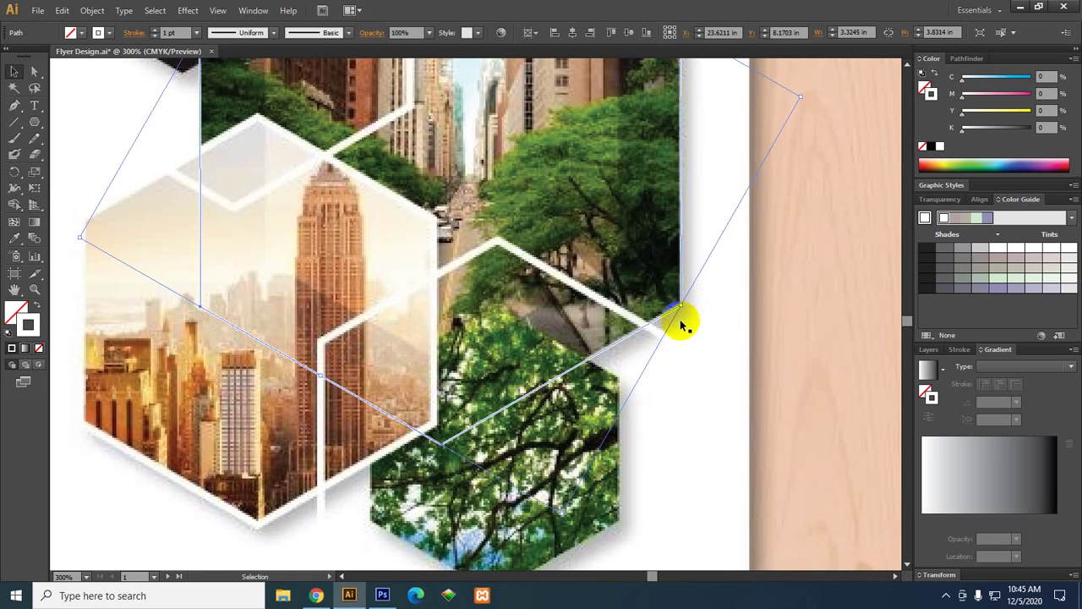
scroll(683, 324, down, 2)
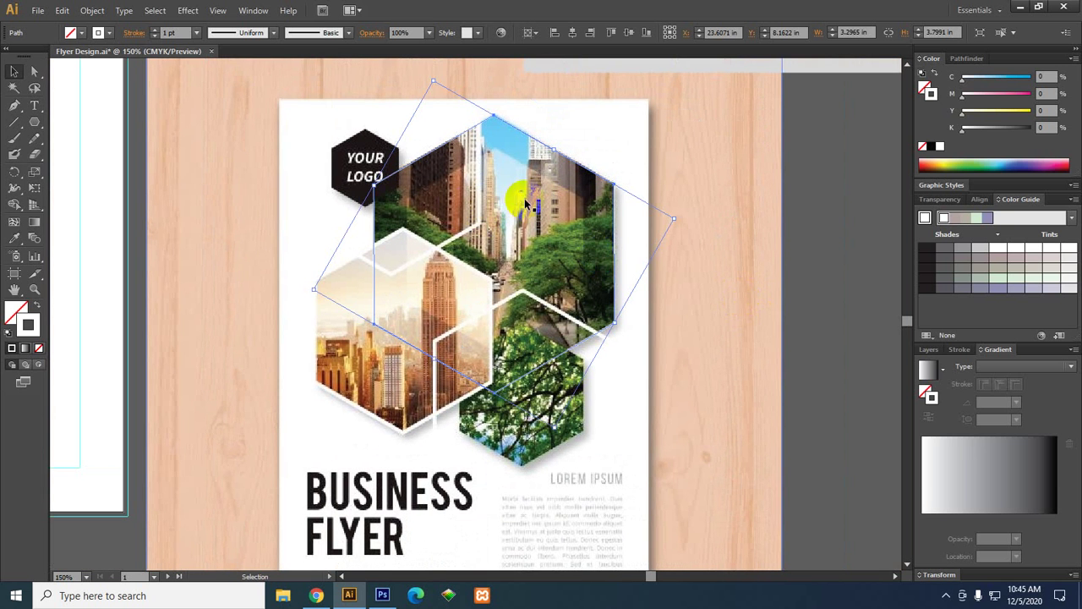
Examine how the traced hexagon fits the street photo and overlaps the neighbouring hexagons of the Business Flyer, and deselect it.
mouse_move(436, 197)
mouse_down()
mouse_move(453, 243)
mouse_move(442, 213)
mouse_up()
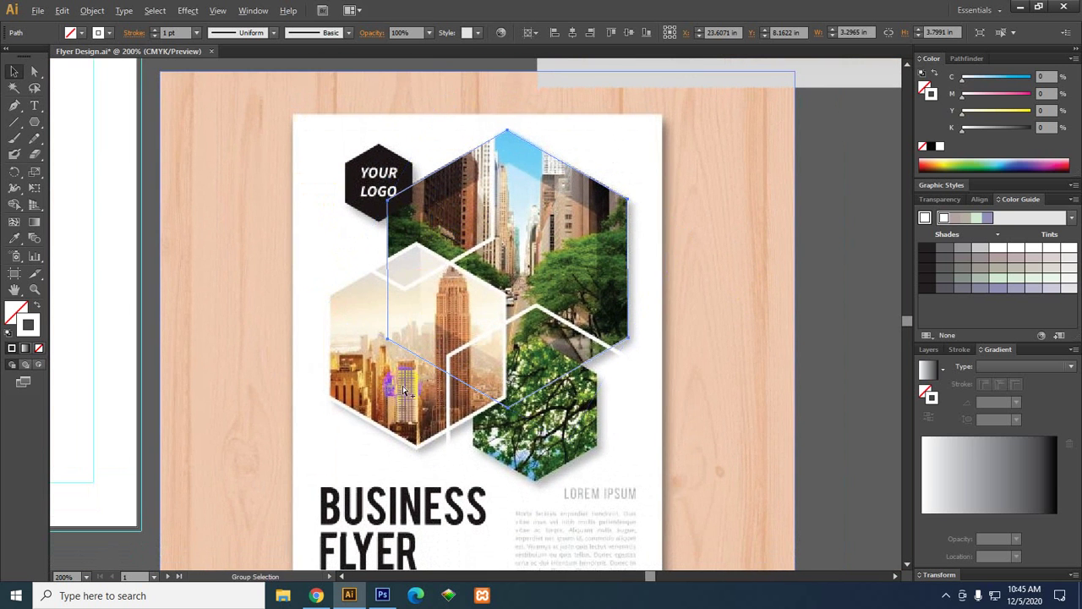
scroll(404, 390, up, 2)
scroll(572, 362, down, 3)
key(v)
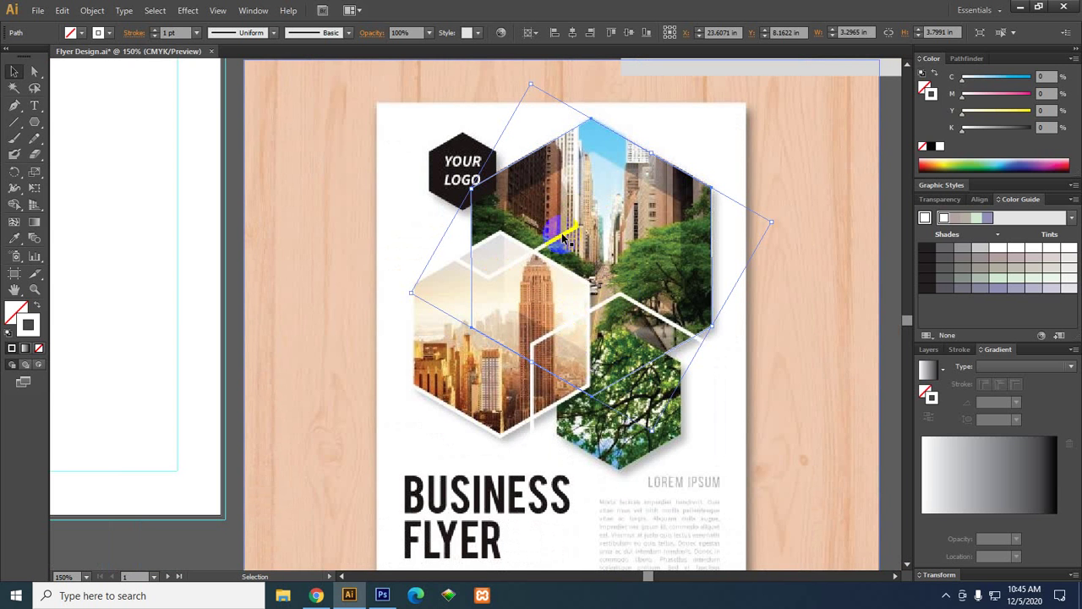
drag(663, 372, 609, 360)
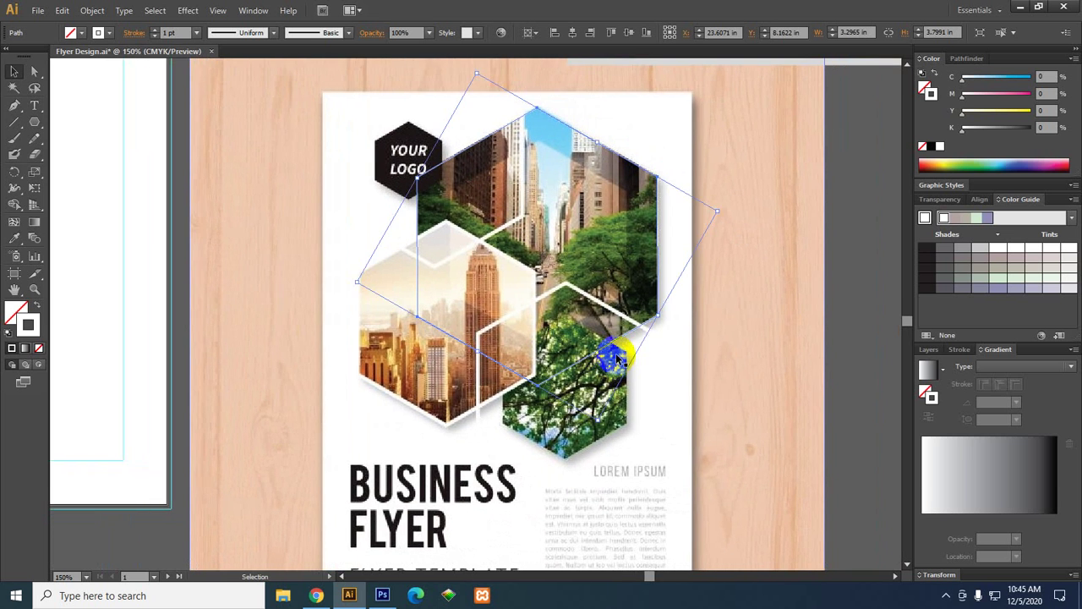
scroll(664, 347, up, 2)
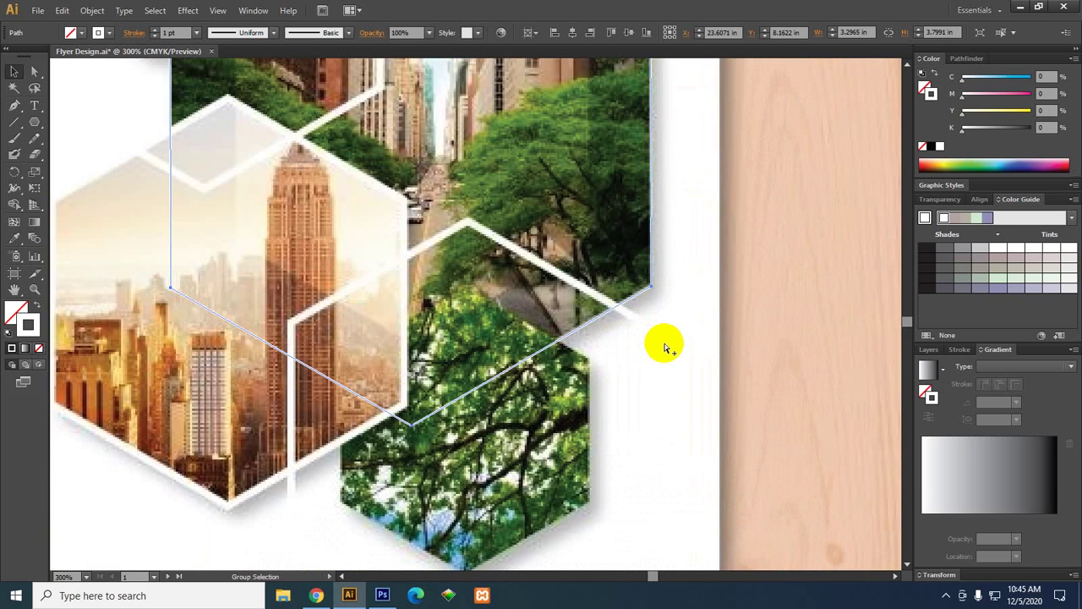
scroll(664, 346, down, 2)
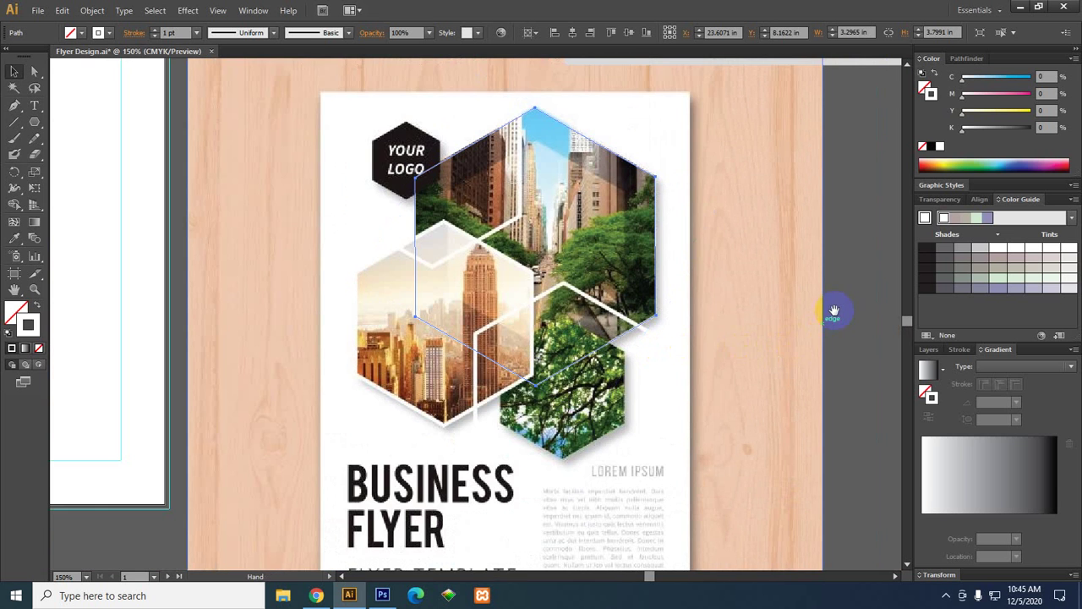
drag(834, 310, 767, 342)
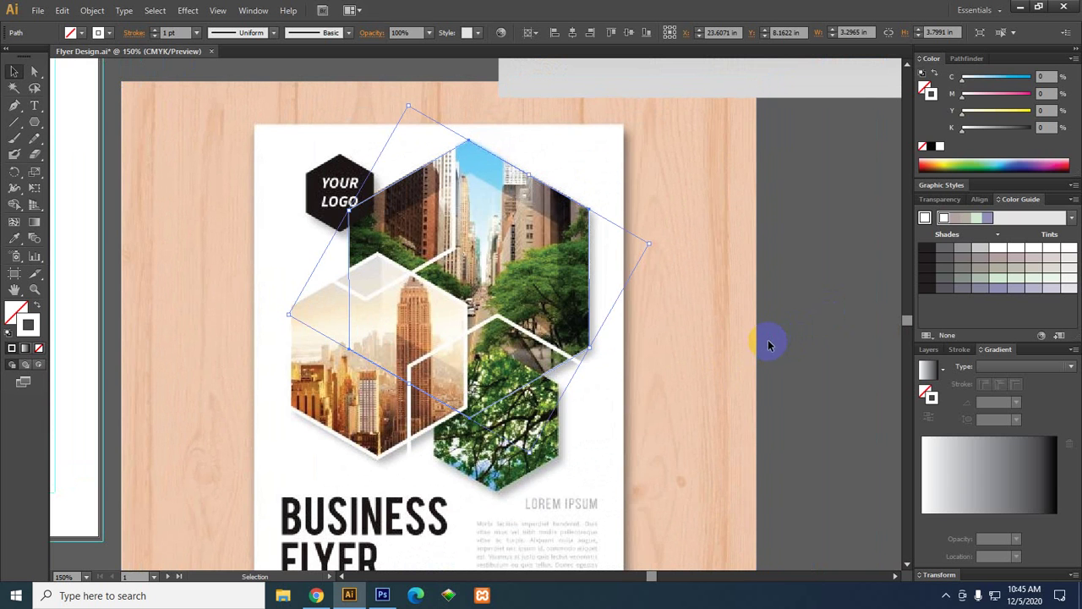
click(782, 339)
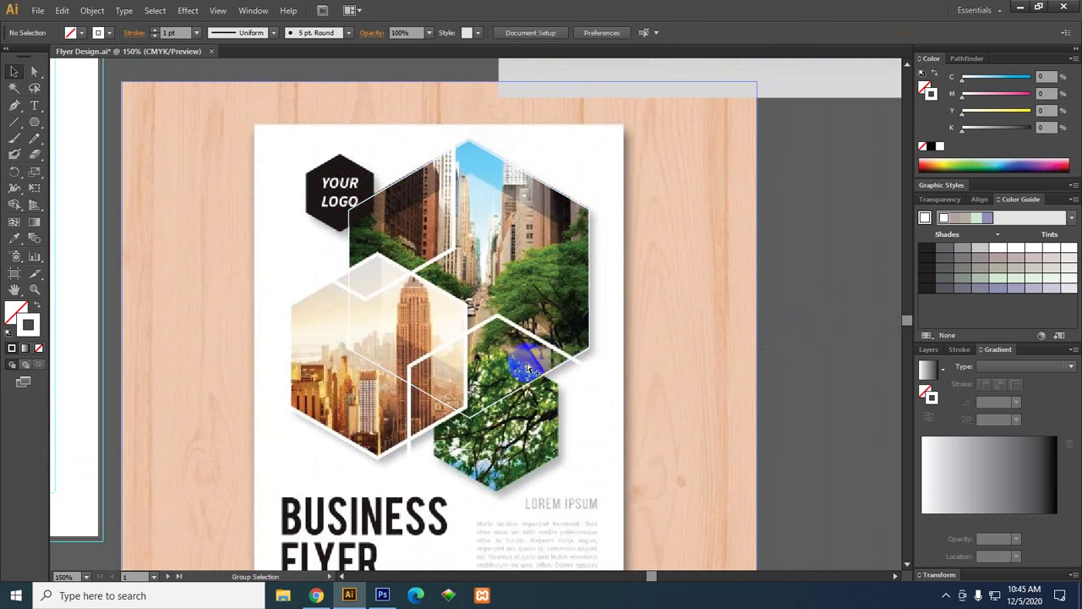
scroll(514, 363, up, 2)
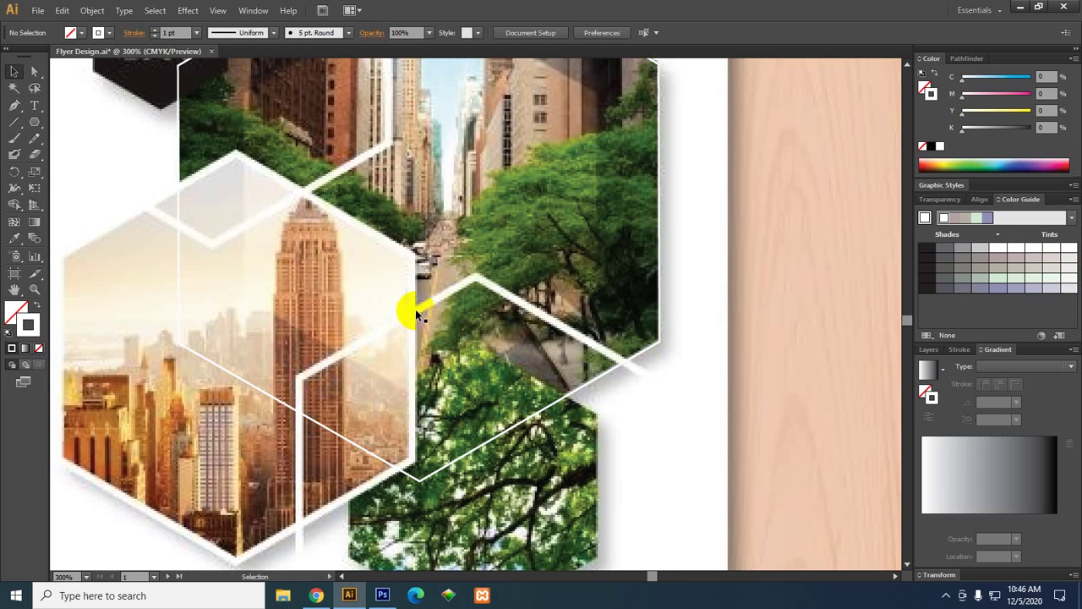
scroll(417, 311, down, 3)
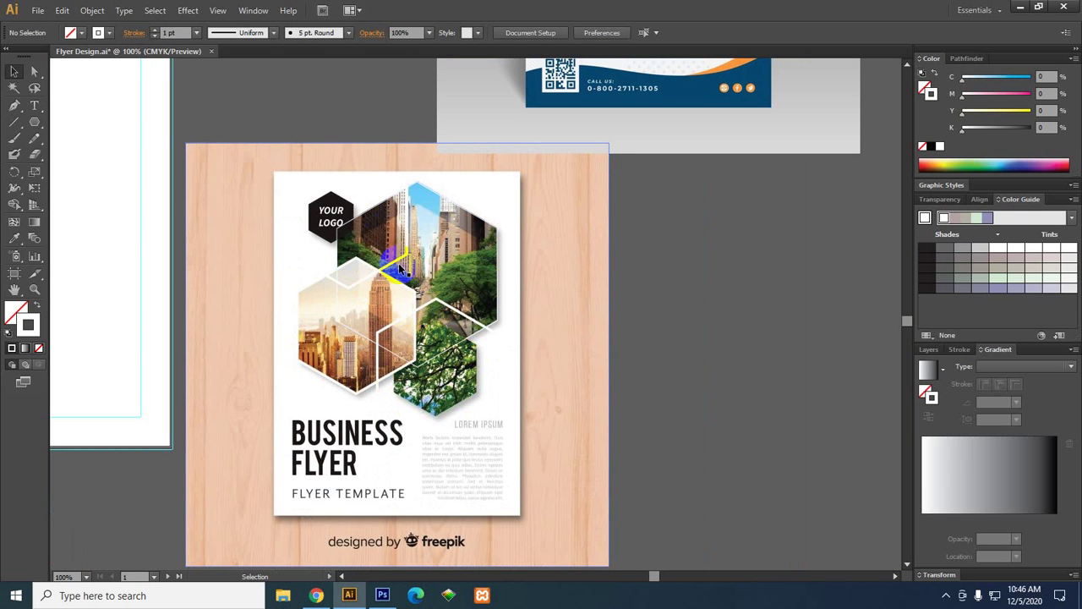
Place a copy of the traced street-photo hexagon over the sunset skyline photo of the Business Flyer.
scroll(395, 252, up, 2)
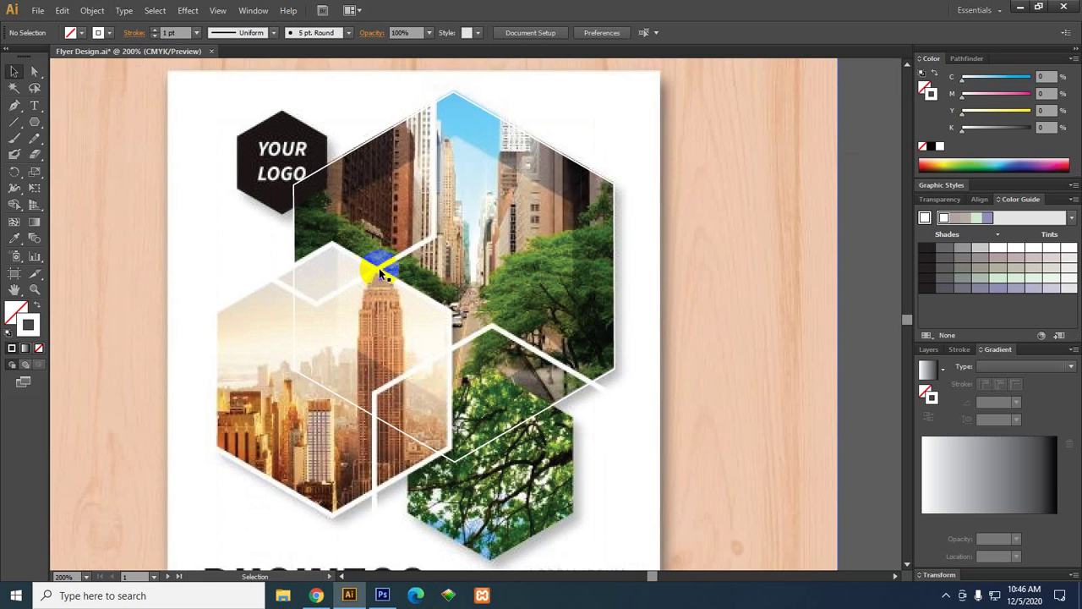
scroll(381, 271, down, 1)
click(524, 365)
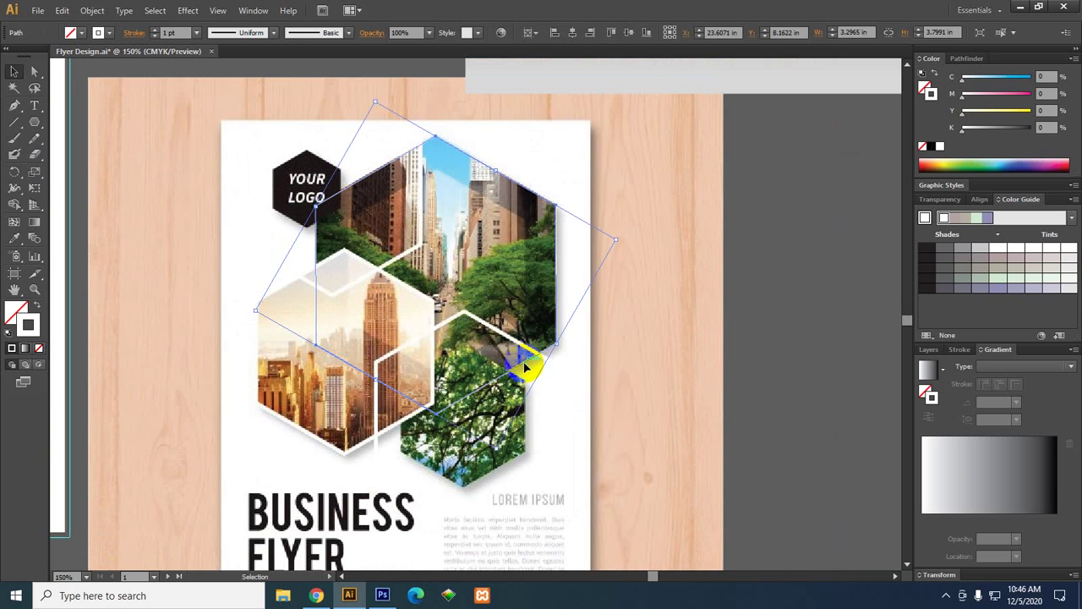
drag(524, 365, 430, 476)
scroll(446, 476, down, 3)
scroll(447, 476, left, 1)
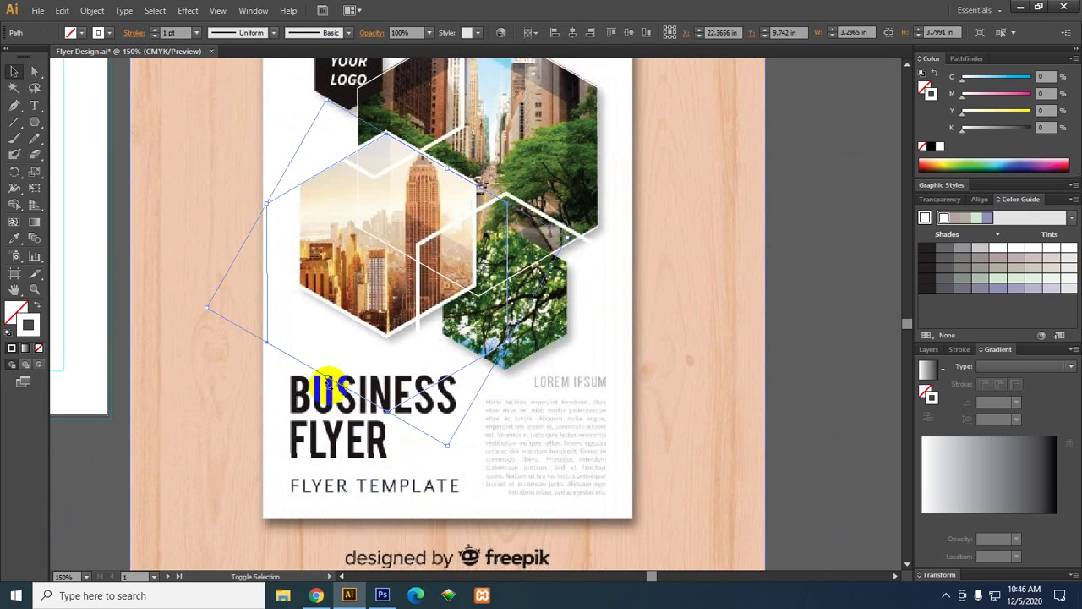
Shrink the copied hexagon to about 2.37 by 2.74 in and align it with the skyline photo's edges.
drag(328, 379, 348, 338)
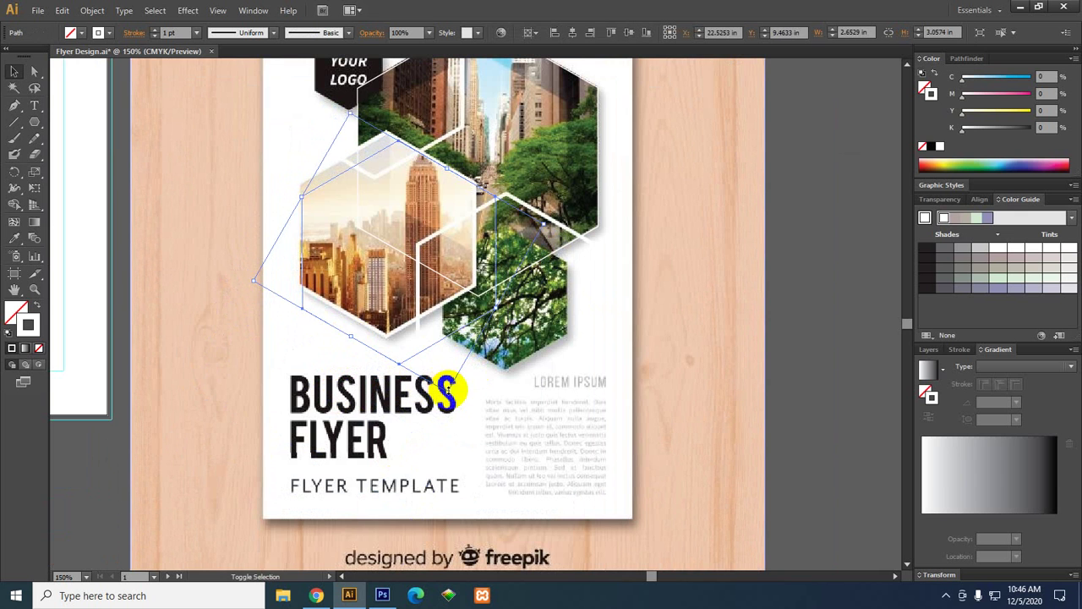
drag(448, 389, 435, 368)
scroll(383, 141, up, 3)
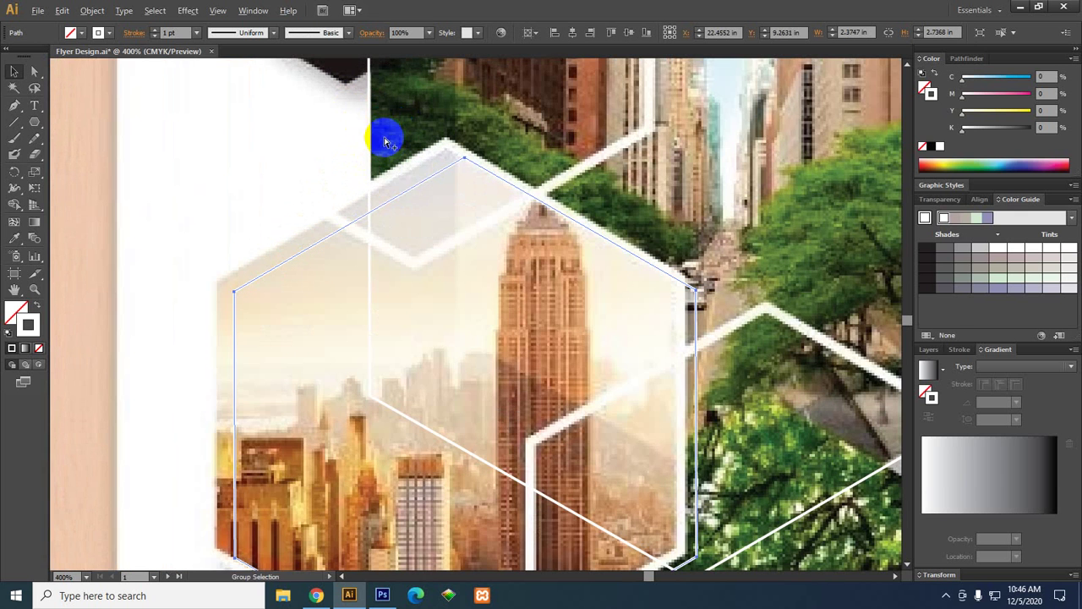
drag(384, 142, 398, 180)
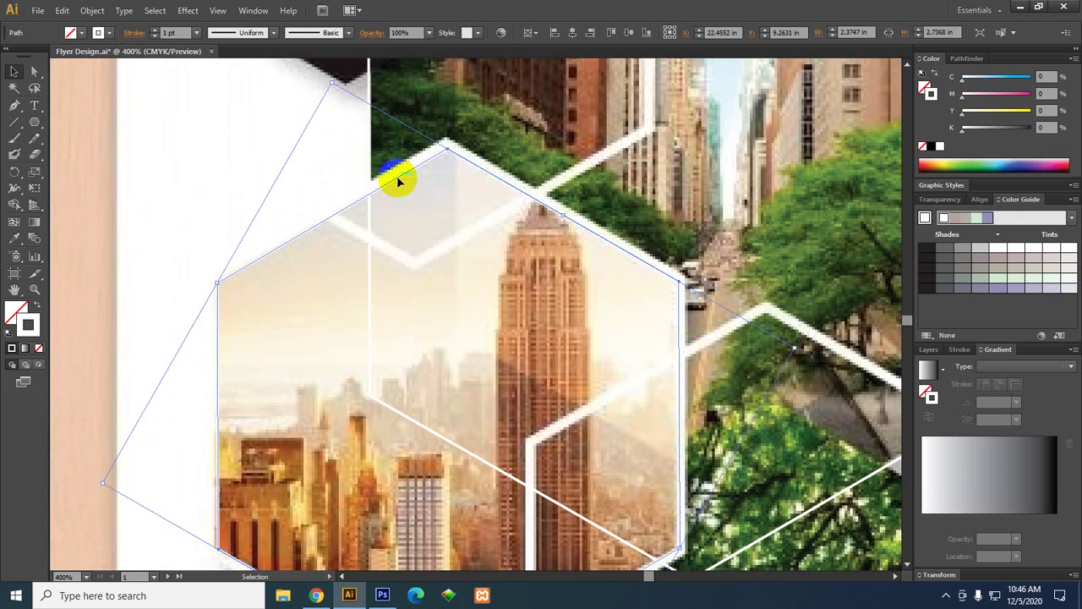
scroll(398, 180, down, 1)
scroll(479, 482, down, 2)
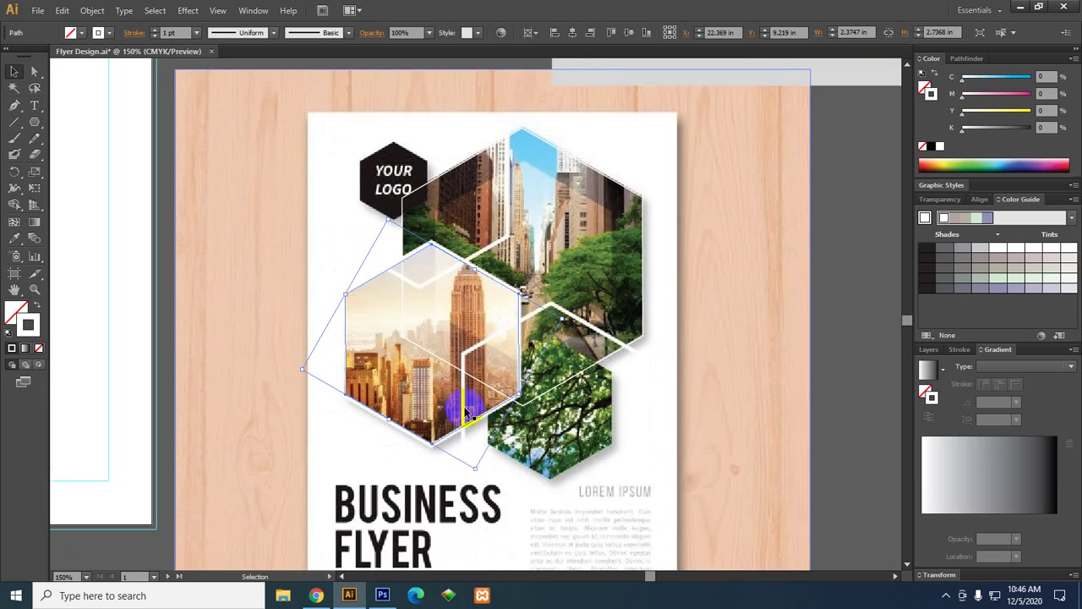
Copy the skyline hexagon onto the tree photo, shrink it to about 1.69 by 1.94 in to fit, and deselect it.
scroll(465, 412, down, 2)
scroll(465, 411, right, 1)
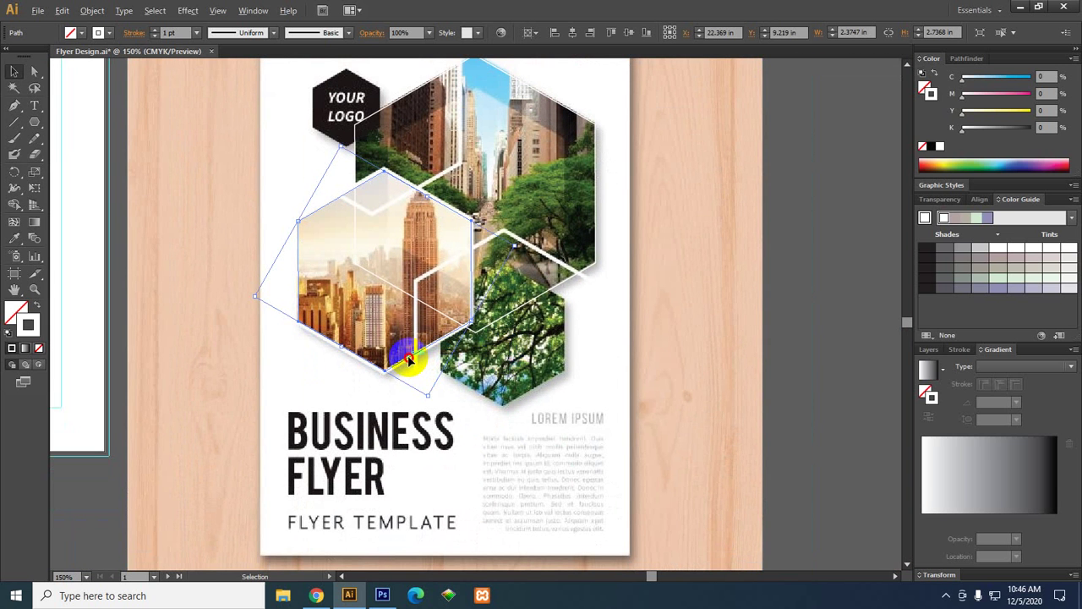
drag(408, 359, 534, 433)
scroll(471, 355, up, 2)
drag(454, 359, 351, 361)
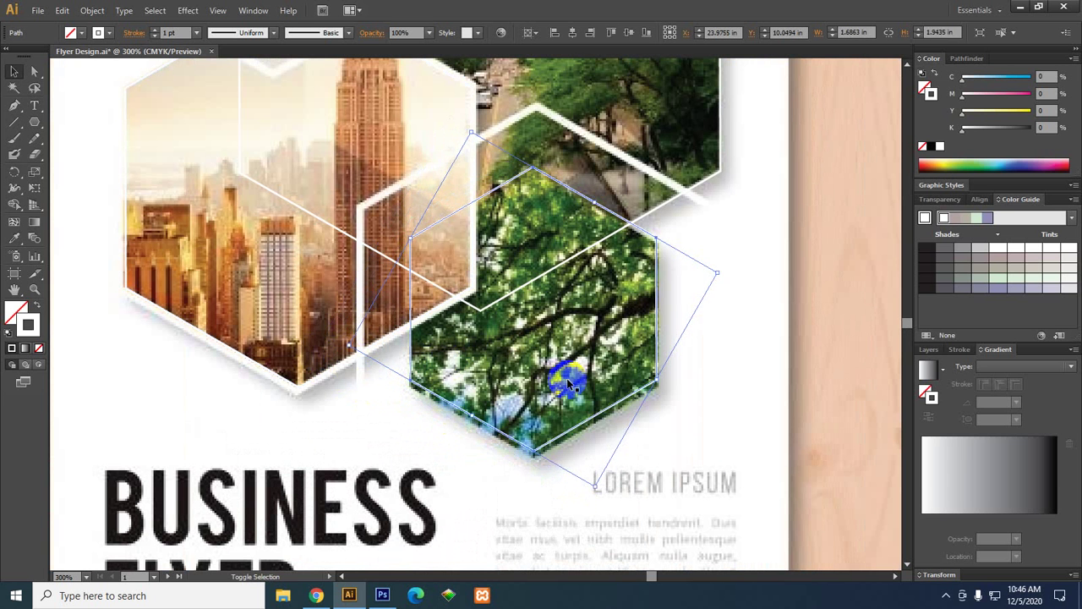
mouse_move(564, 433)
mouse_down()
mouse_move(555, 442)
mouse_move(561, 431)
mouse_up()
key(ctrl+minus)
key(ctrl+minus)
click(711, 328)
scroll(677, 331, right, 5)
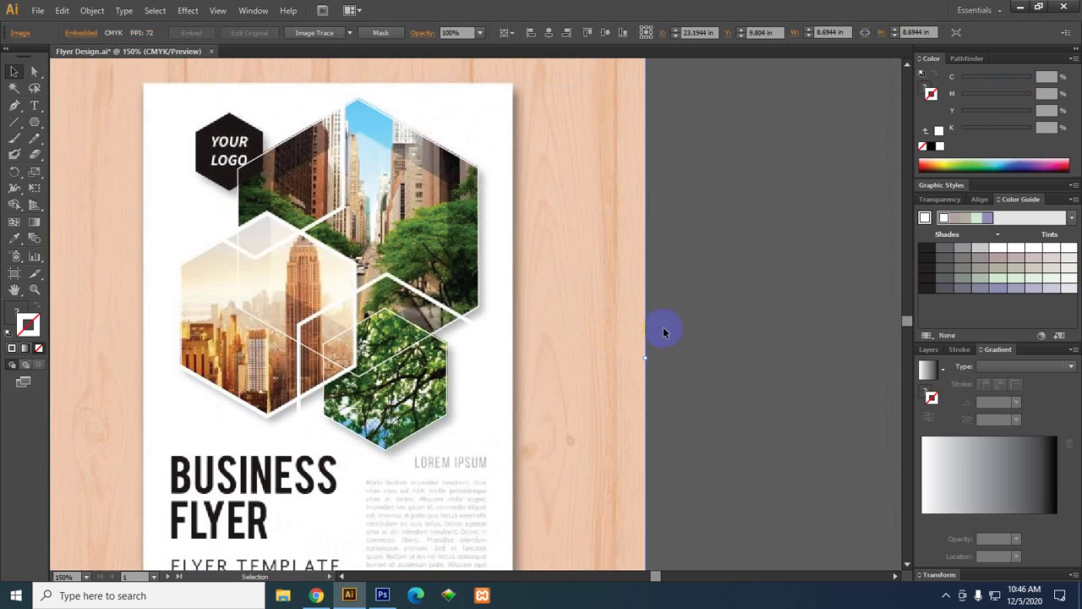
click(664, 331)
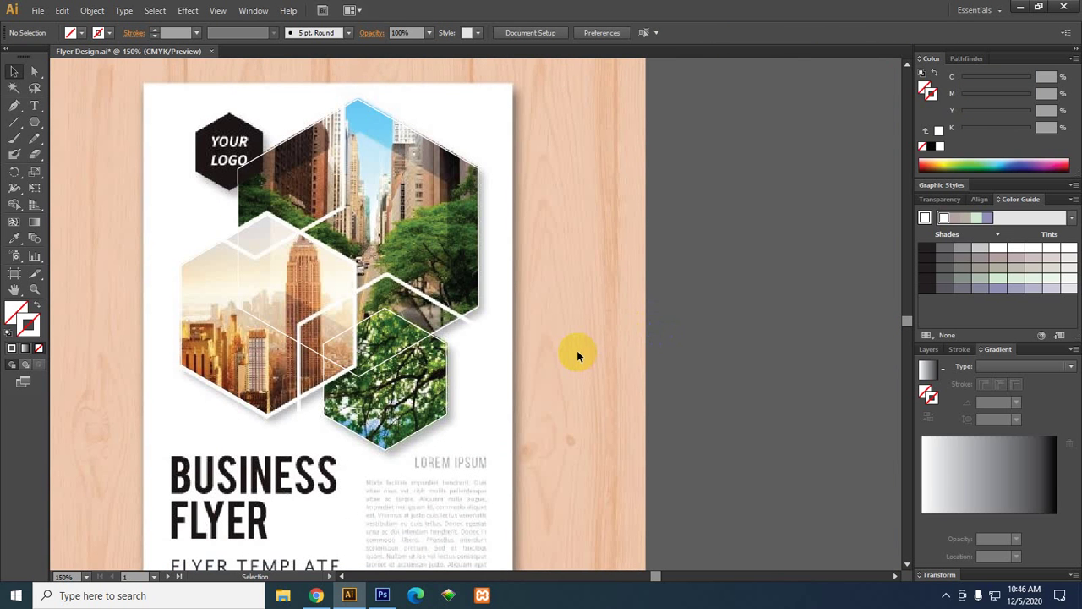
Examine the three traced hexagons on the Business Flyer and the city image placed below it.
scroll(269, 244, up, 1)
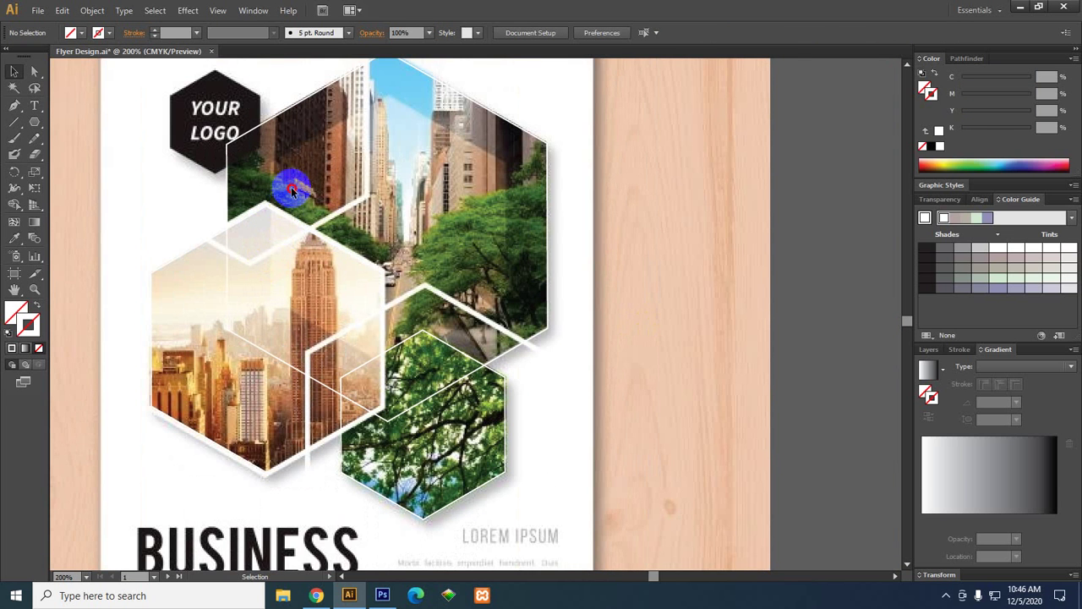
click(488, 457)
click(564, 404)
scroll(267, 239, down, 1)
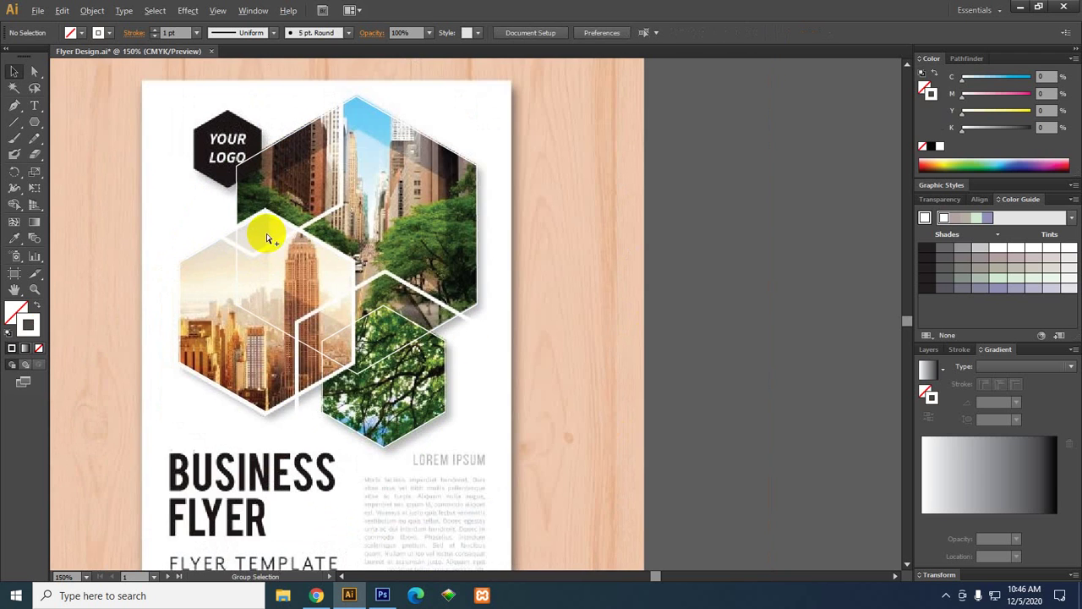
click(254, 226)
scroll(274, 222, down, 2)
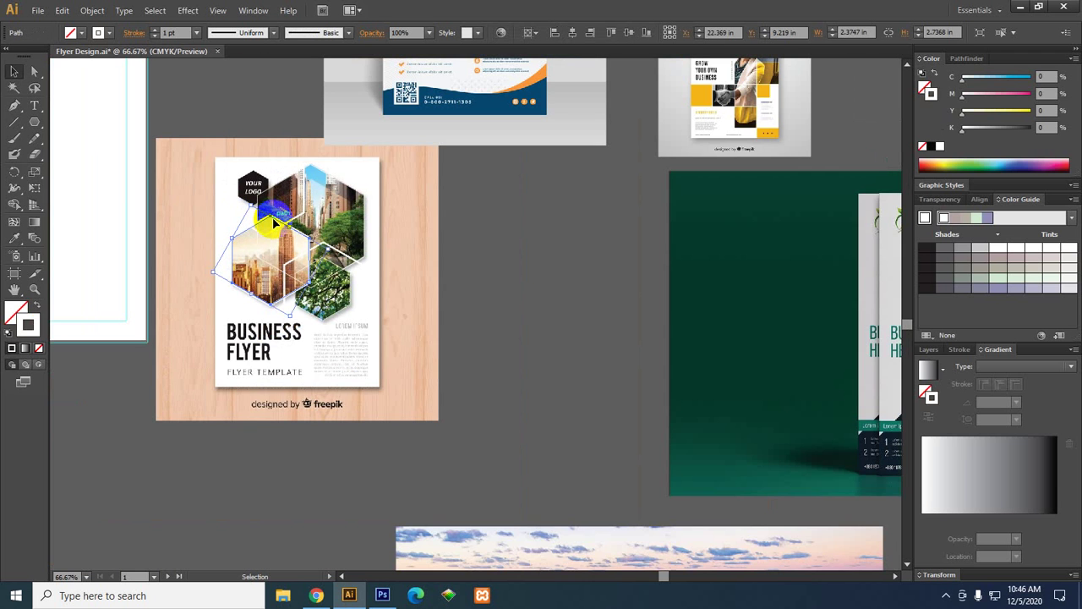
drag(529, 385, 459, 200)
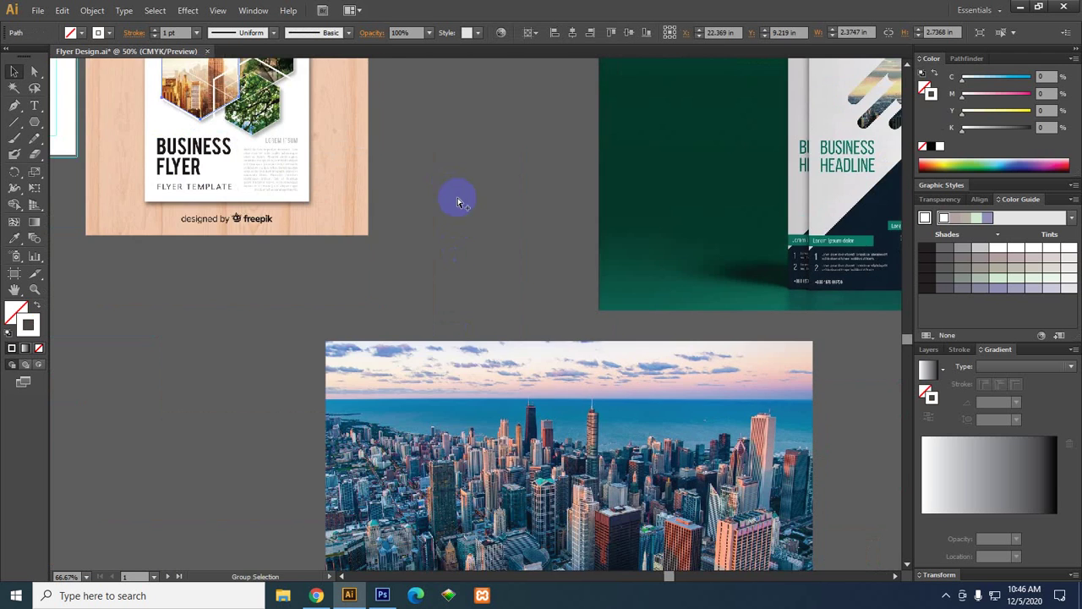
scroll(459, 200, down, 2)
drag(435, 291, 494, 326)
scroll(434, 161, up, 1)
scroll(621, 310, left, 1)
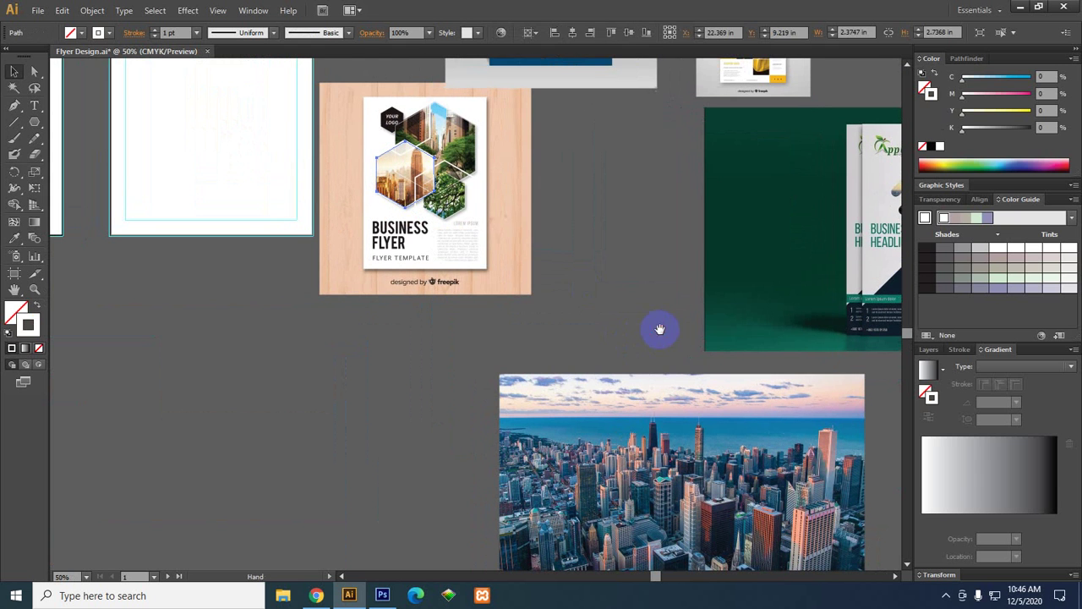
click(611, 302)
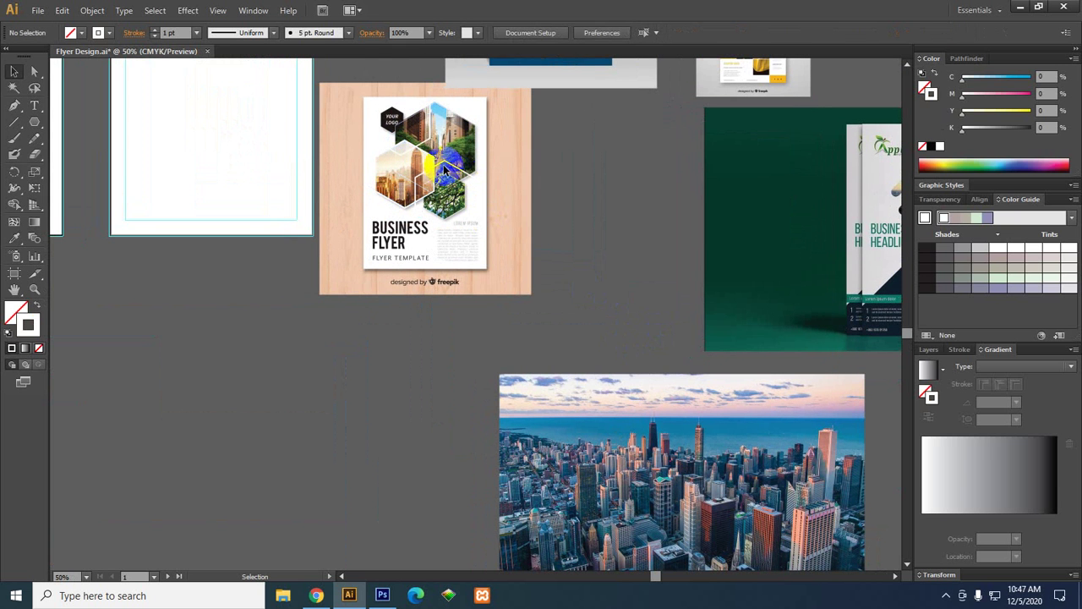
Place a copy of the skyline hexagon on the empty canvas below the Business Flyer, beside the city image.
click(413, 169)
scroll(466, 156, up, 3)
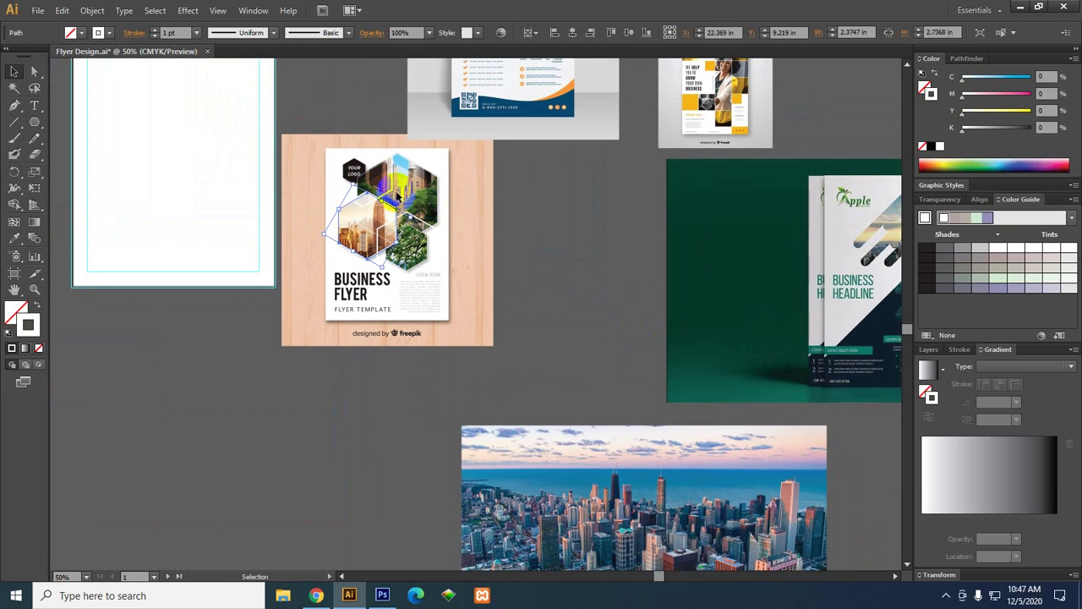
scroll(454, 208, down, 5)
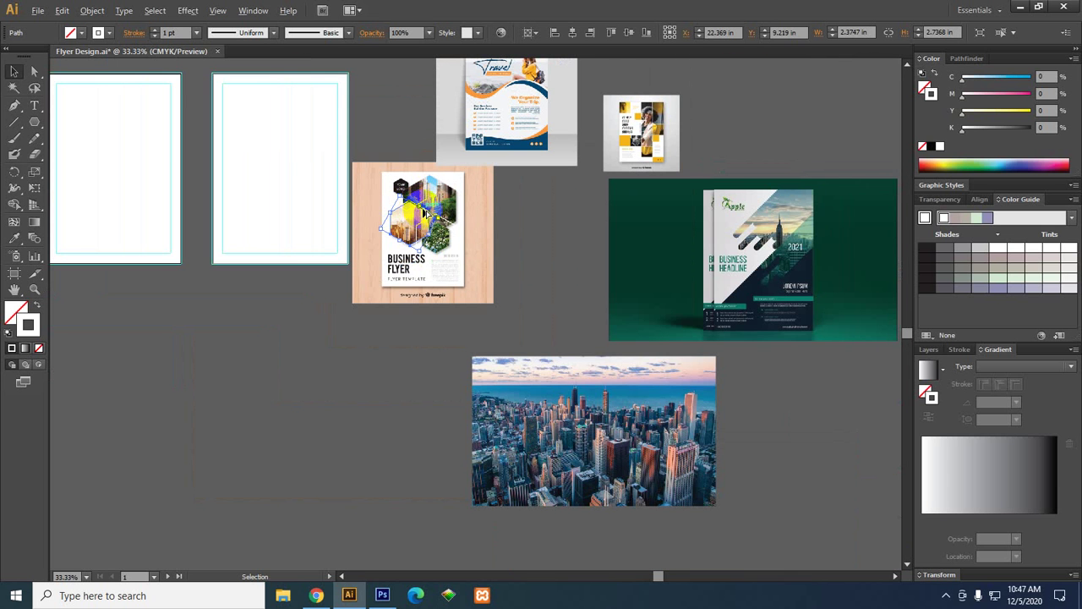
drag(427, 216, 418, 364)
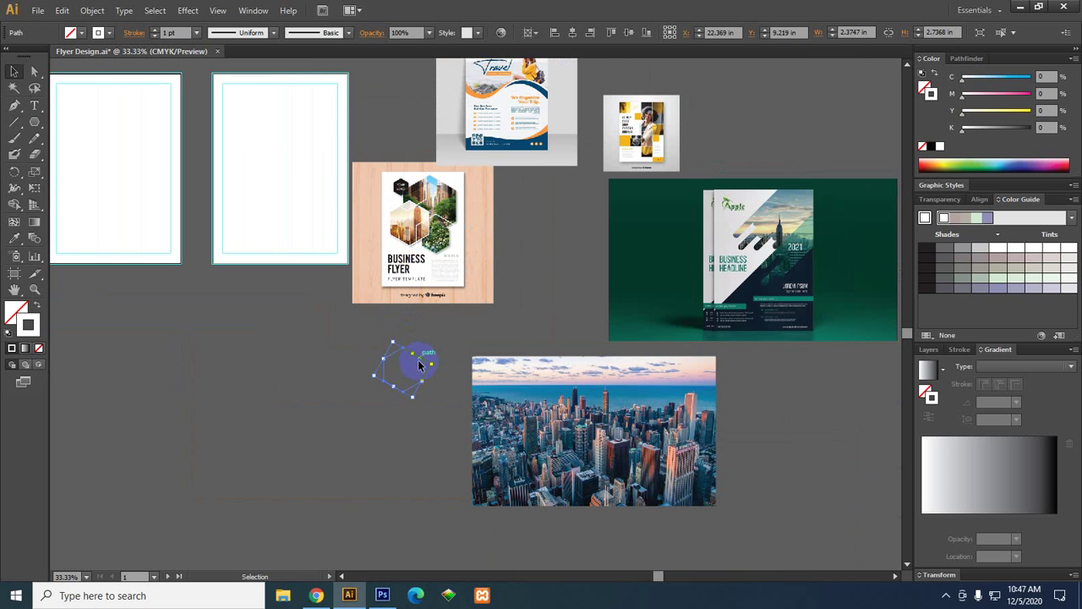
scroll(389, 432, up, 1)
click(390, 432)
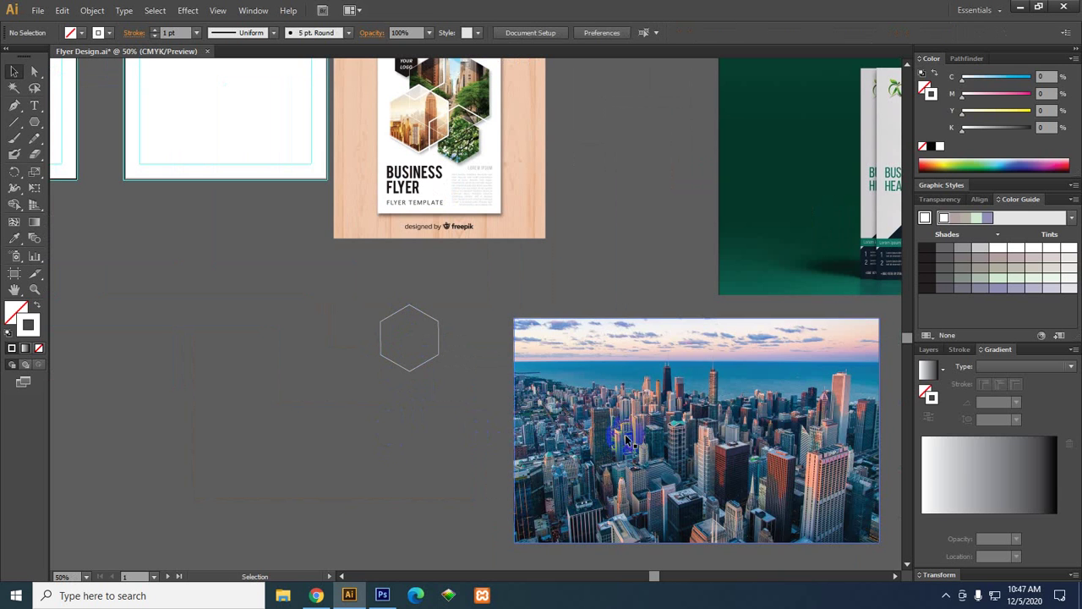
Move the city image over the copied hexagon, scale it to about 7.32 by 4.50 in, and position its skyline inside the outline.
drag(703, 427, 510, 390)
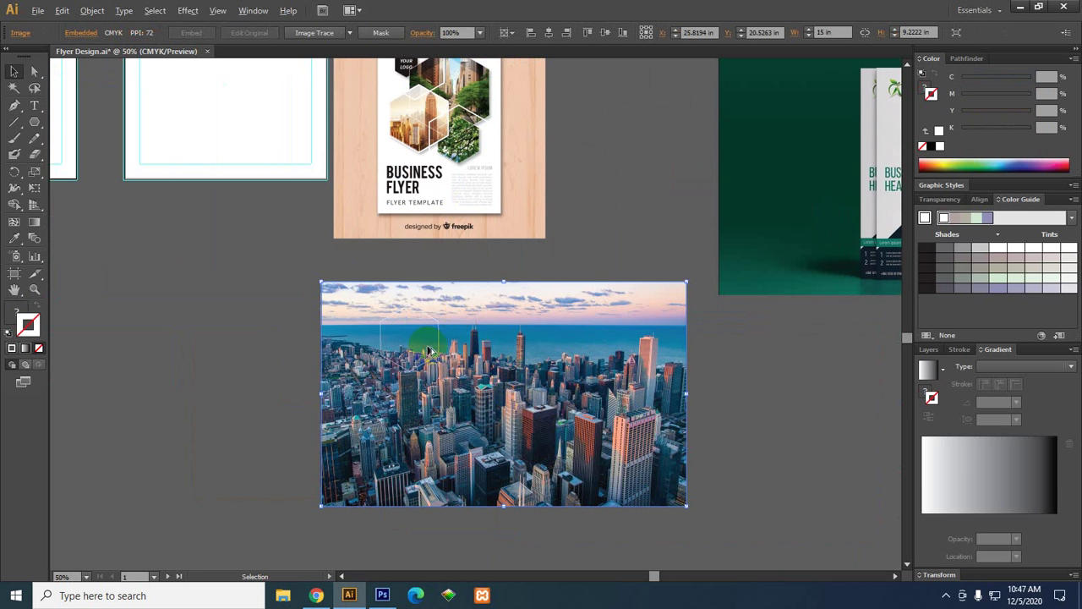
drag(686, 505, 499, 448)
scroll(455, 359, up, 3)
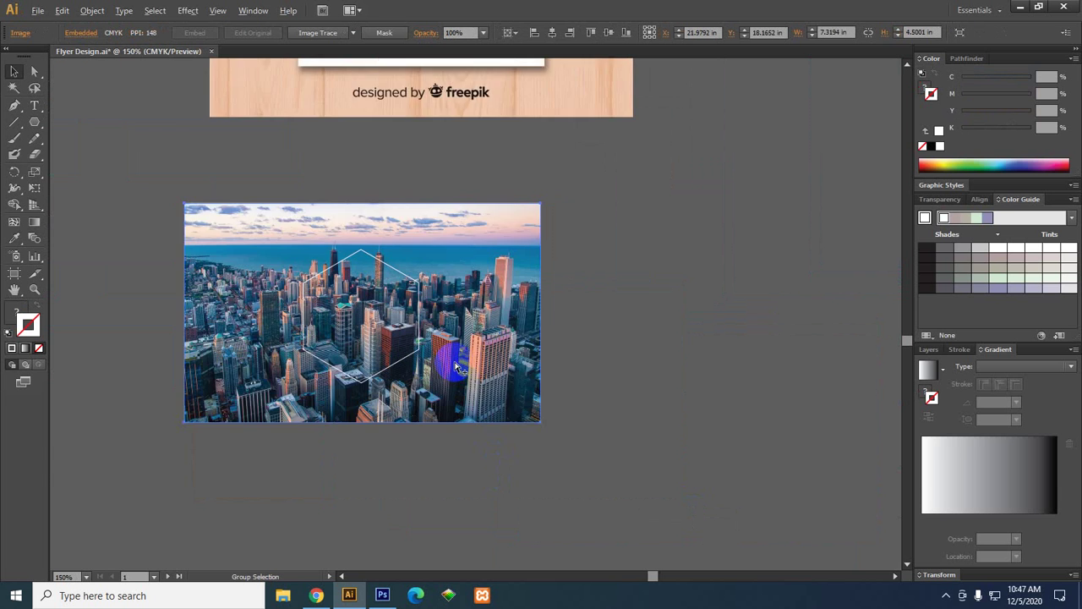
drag(465, 345, 456, 368)
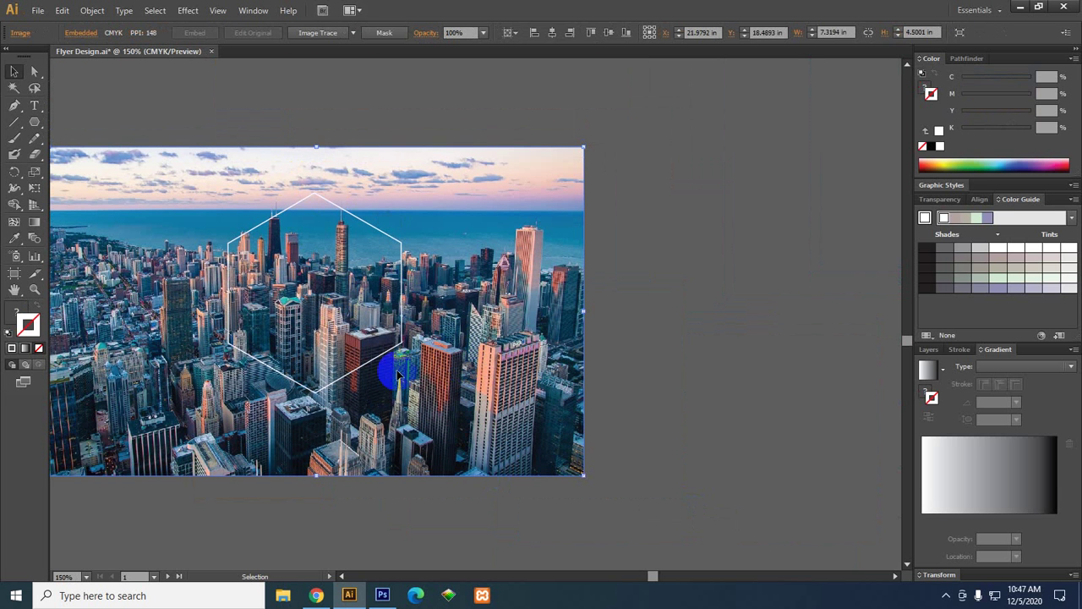
Select the hexagon together with the city image and make a clipping mask from them.
click(307, 235)
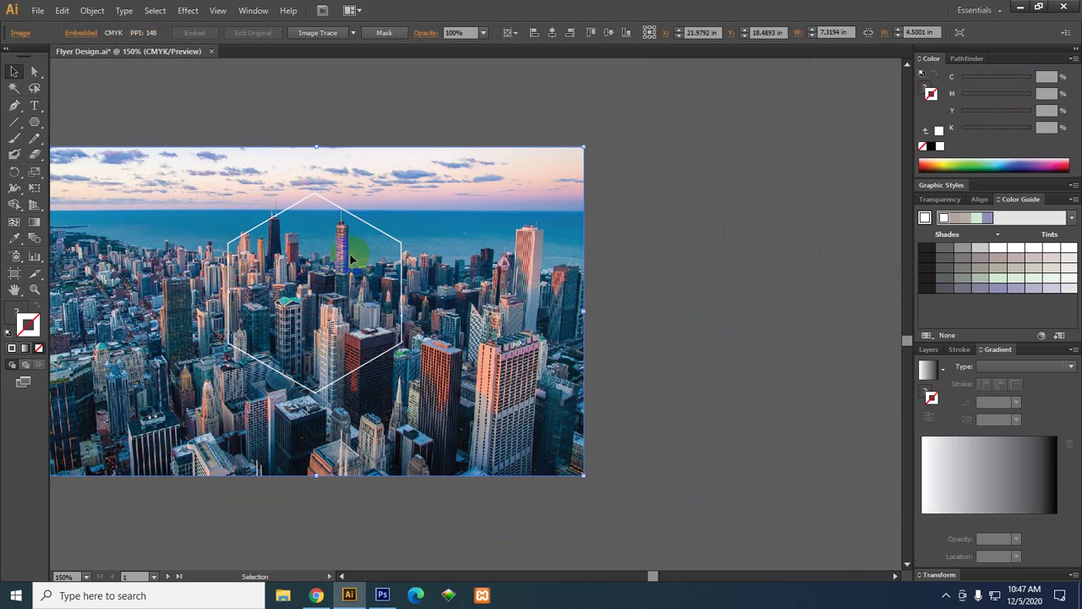
shift+click(350, 302)
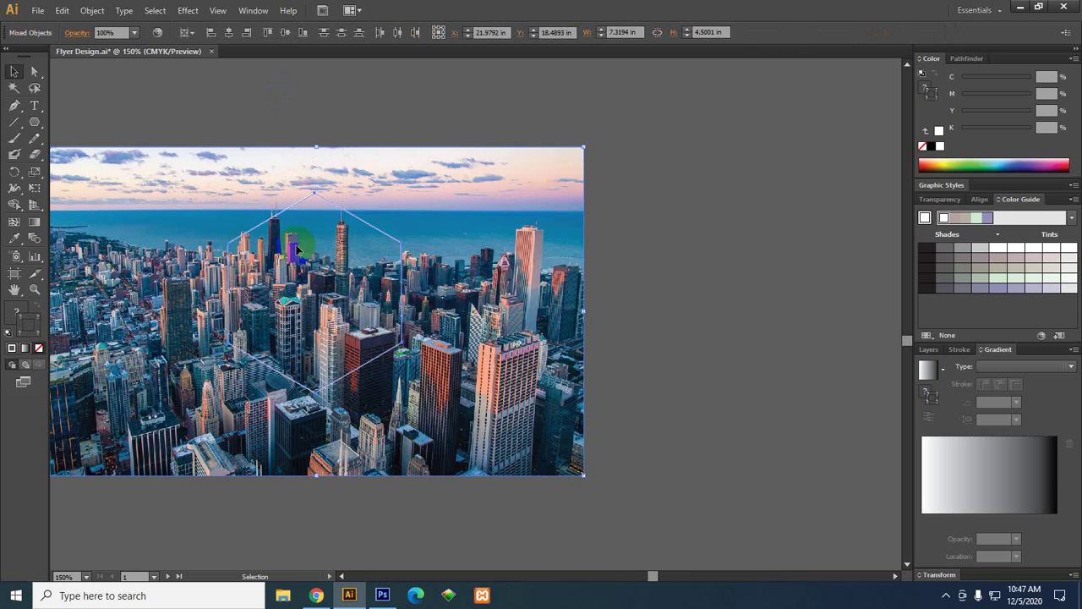
right_click(289, 196)
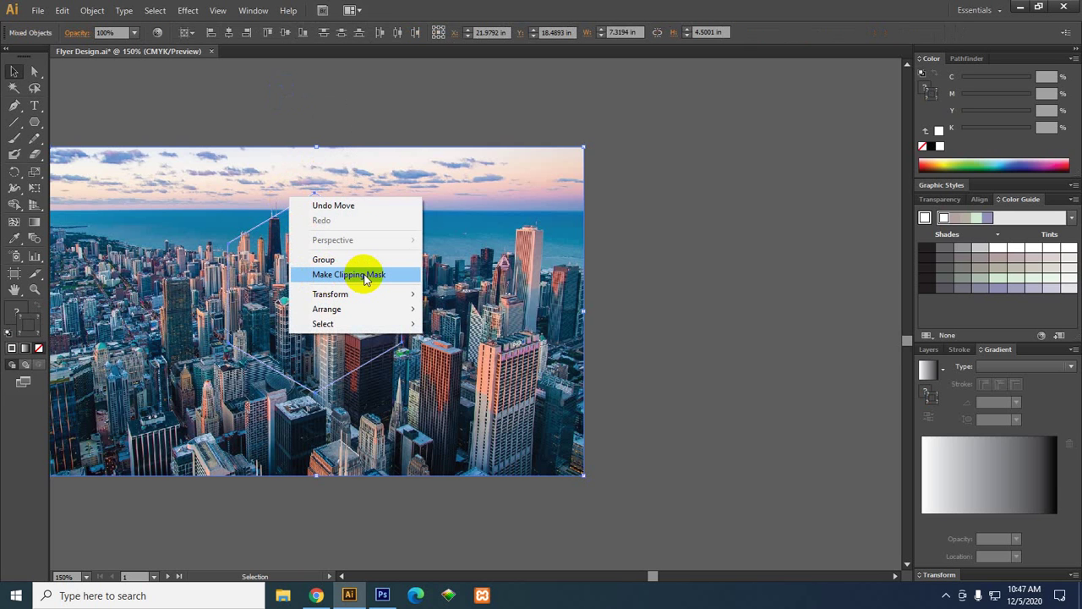
click(284, 181)
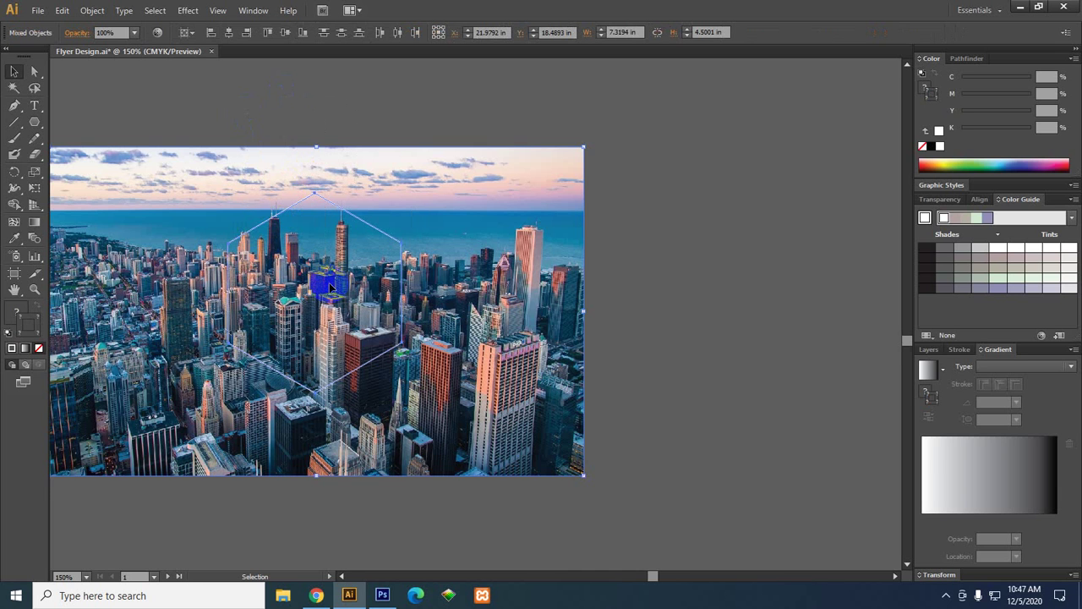
key(ctrl+7)
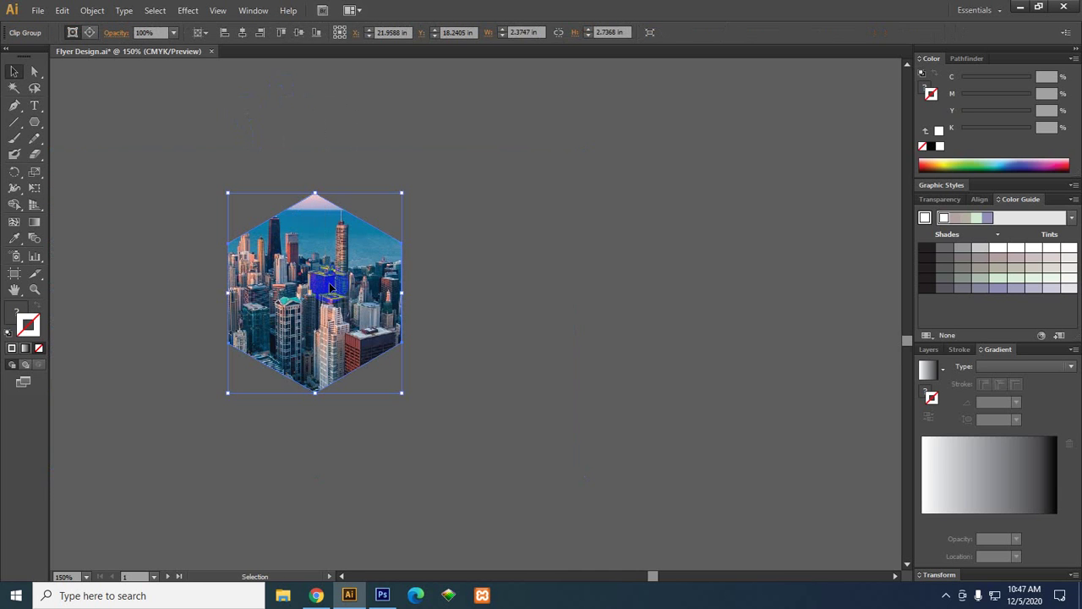
Move the clipped city hexagon slightly closer to the Business Flyer above it and clear the selection.
scroll(328, 284, down, 5)
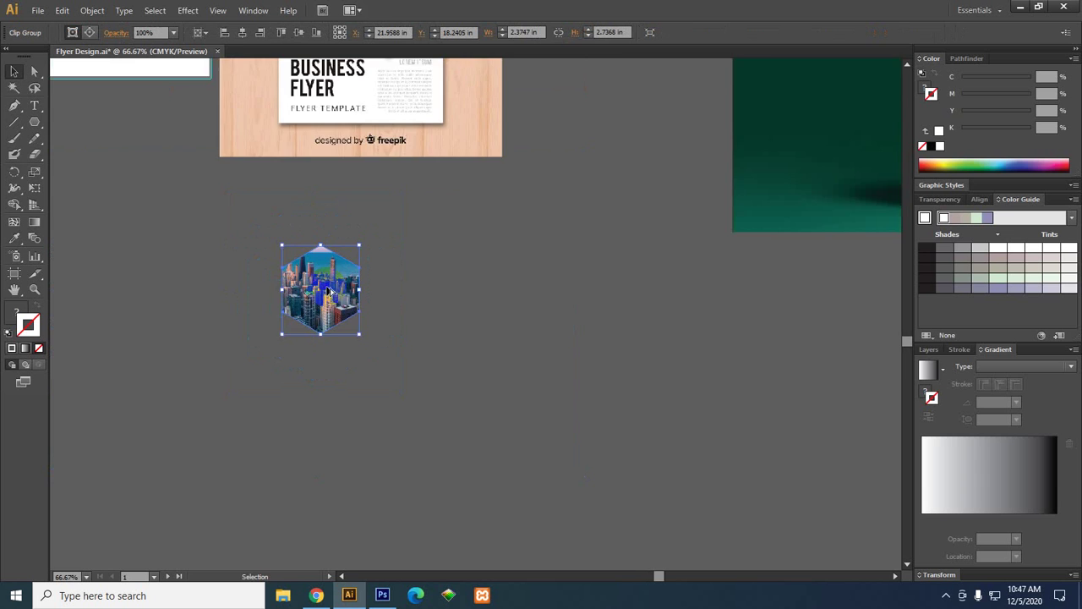
scroll(393, 273, up, 2)
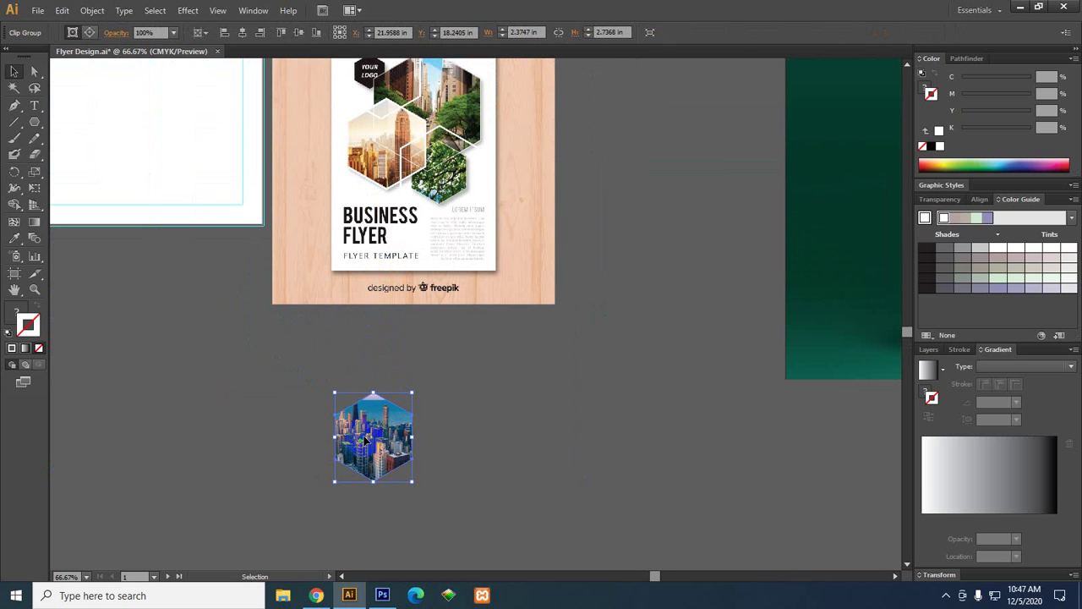
drag(365, 440, 364, 417)
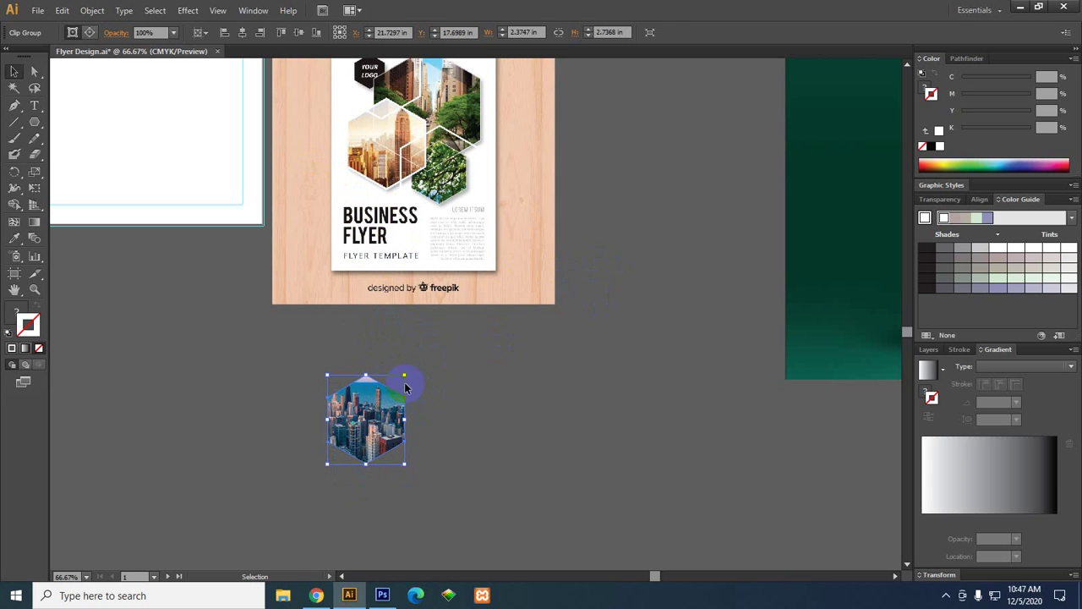
click(395, 187)
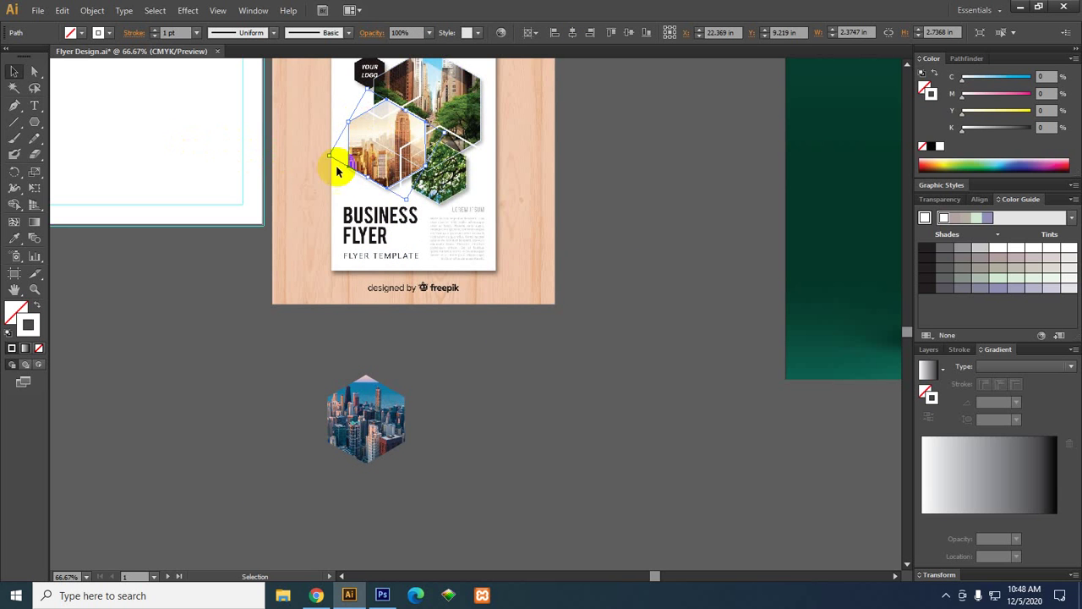
drag(248, 353, 487, 500)
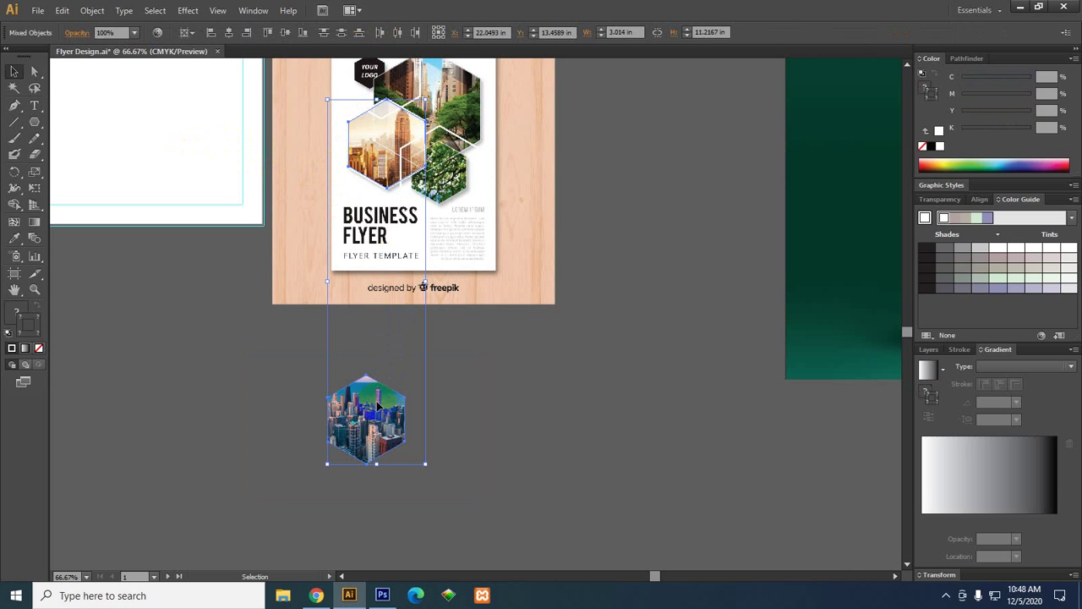
click(435, 394)
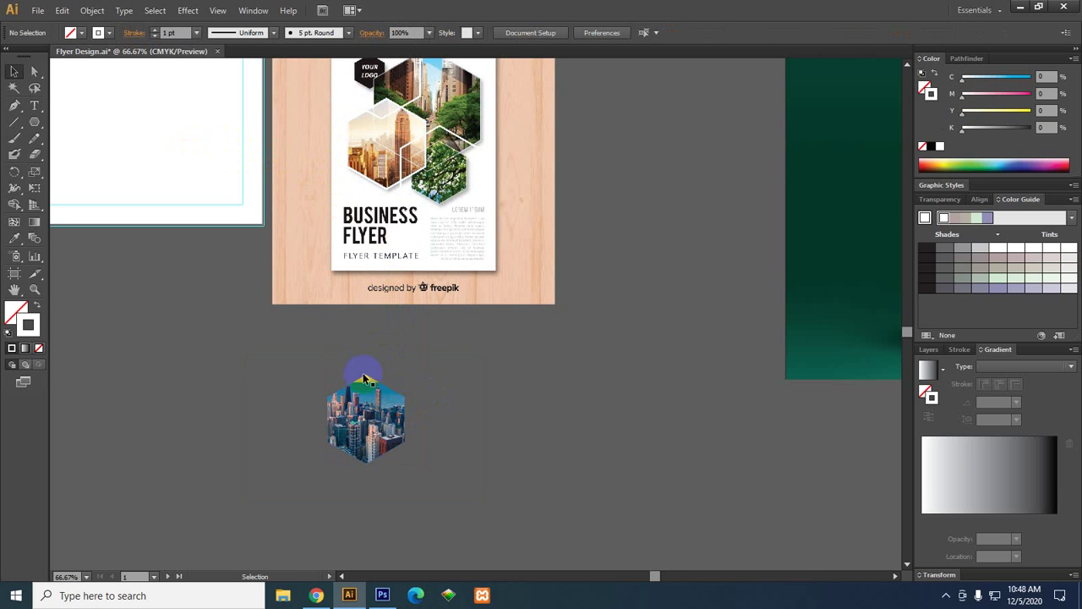
Align the clipped city hexagon to the Business Flyer's orange skyline hexagon as key object, centered horizontally and vertically, and clear the selection.
click(355, 407)
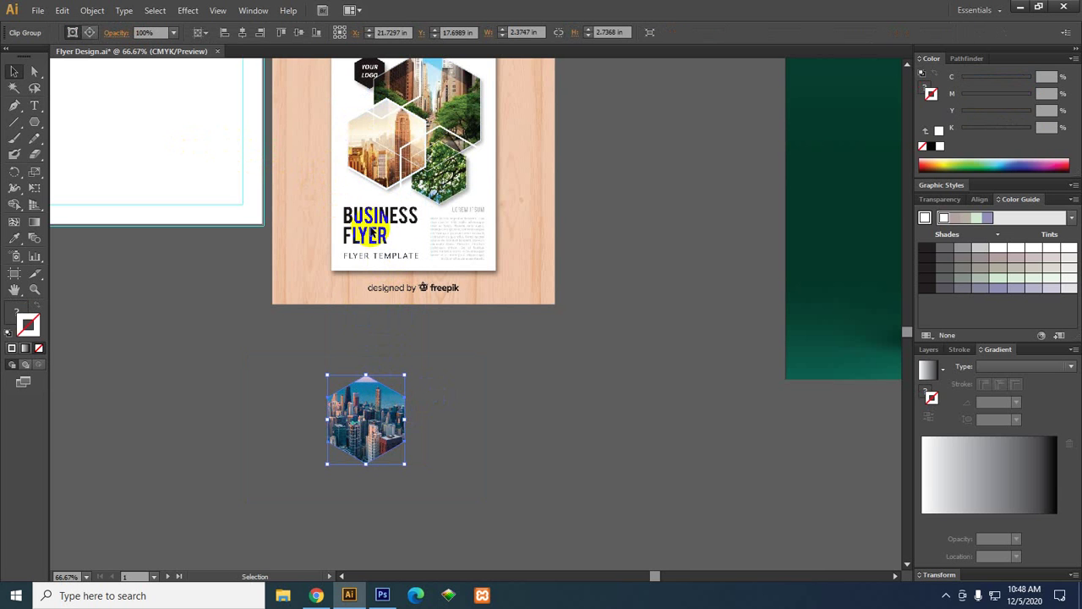
shift+click(372, 184)
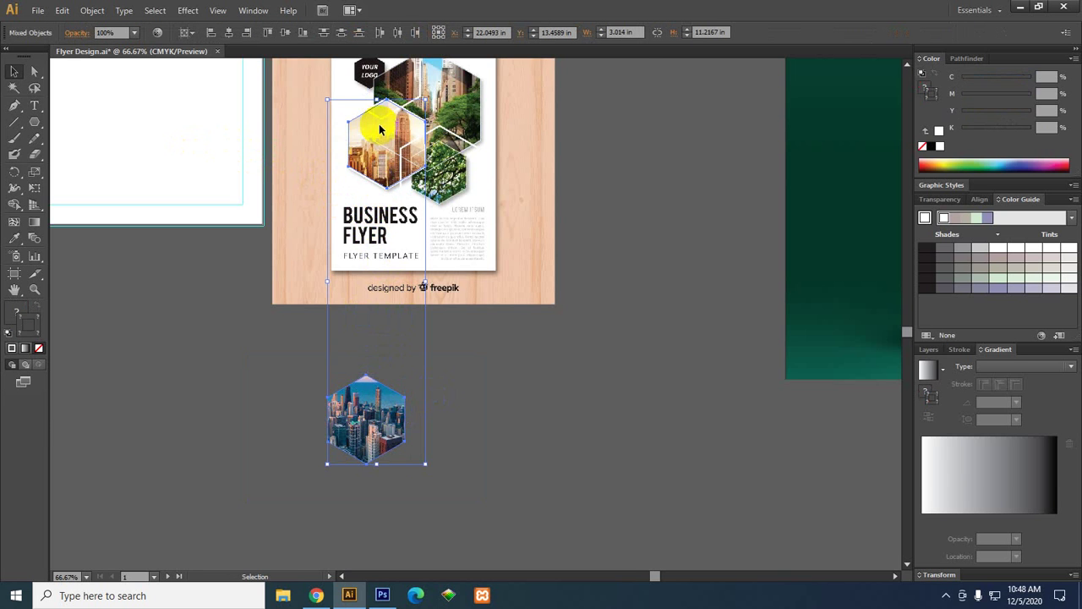
scroll(364, 110, up, 2)
scroll(366, 112, down, 2)
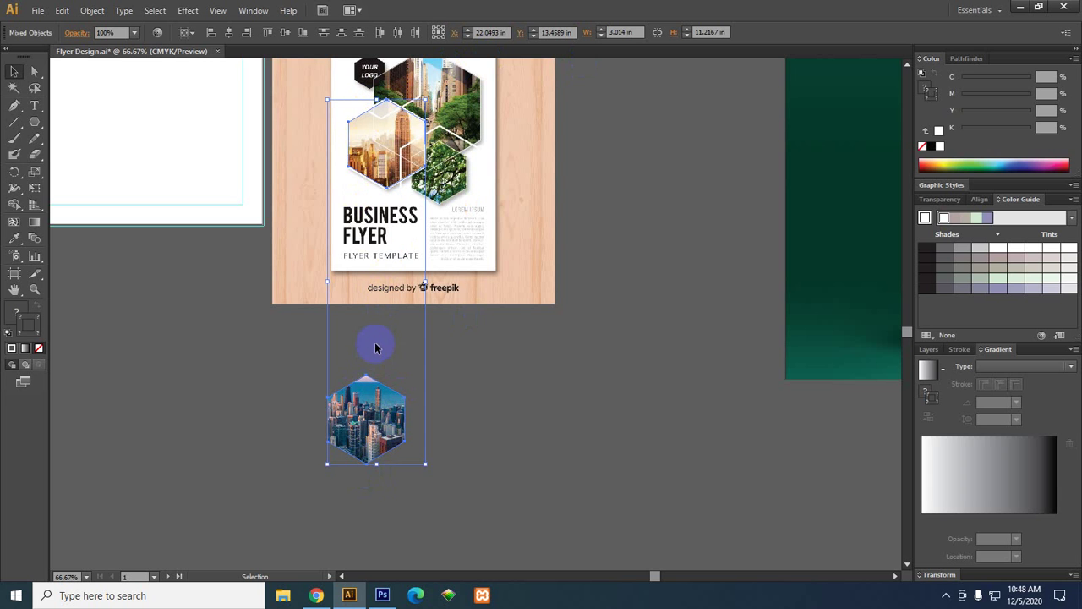
click(366, 119)
click(363, 119)
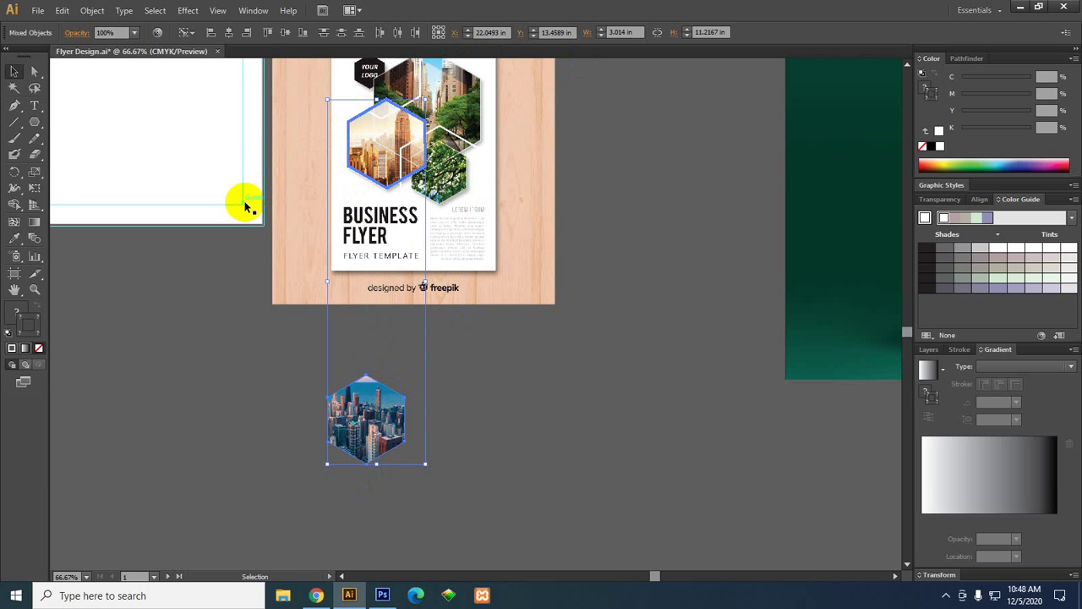
click(229, 32)
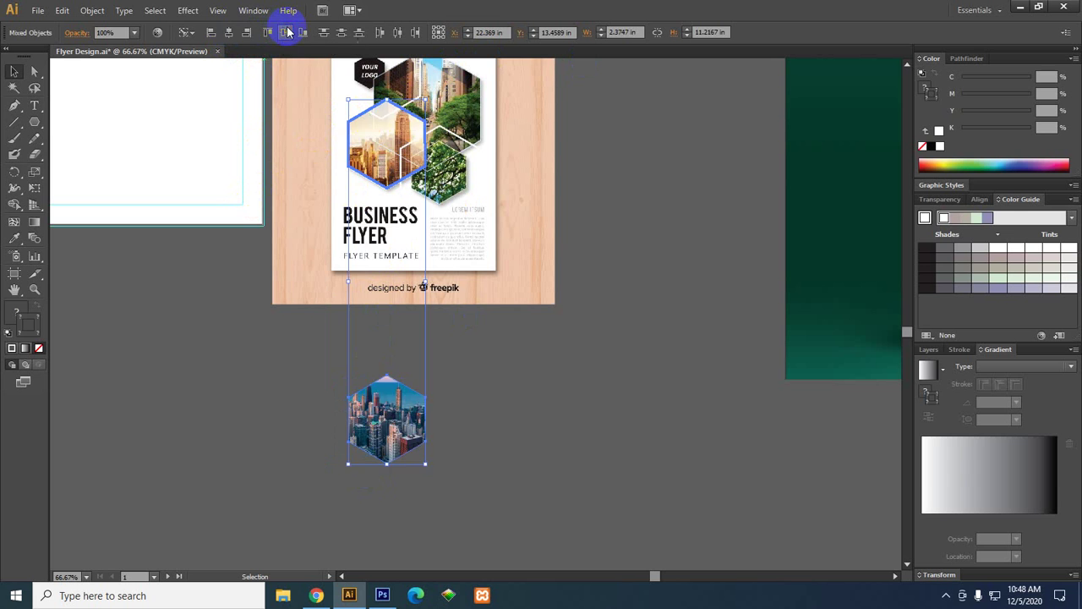
click(285, 32)
click(253, 298)
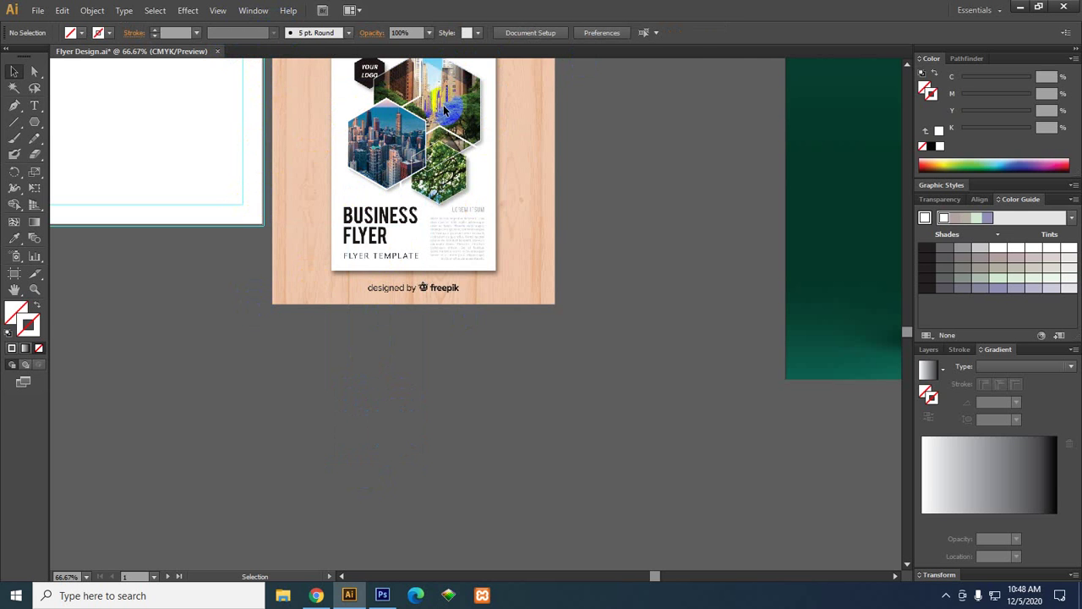
Place a copy of the tree-photo hexagon outline on the empty canvas below the Business Flyer and clear the selection.
drag(617, 169, 591, 205)
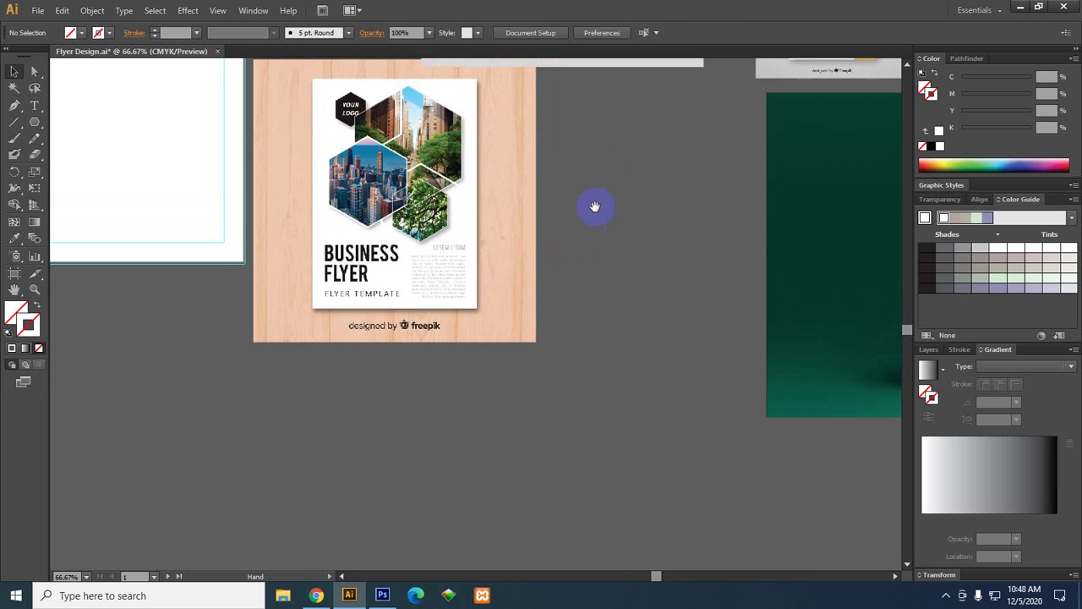
drag(457, 226, 543, 464)
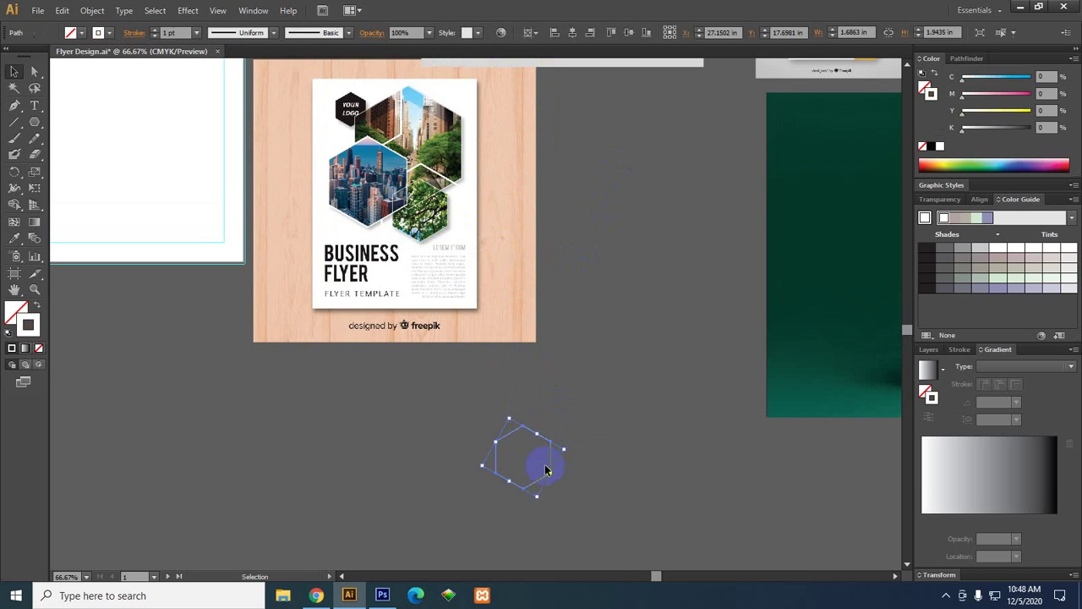
scroll(547, 406, down, 3)
scroll(550, 360, down, 2)
scroll(565, 356, down, 2)
click(576, 386)
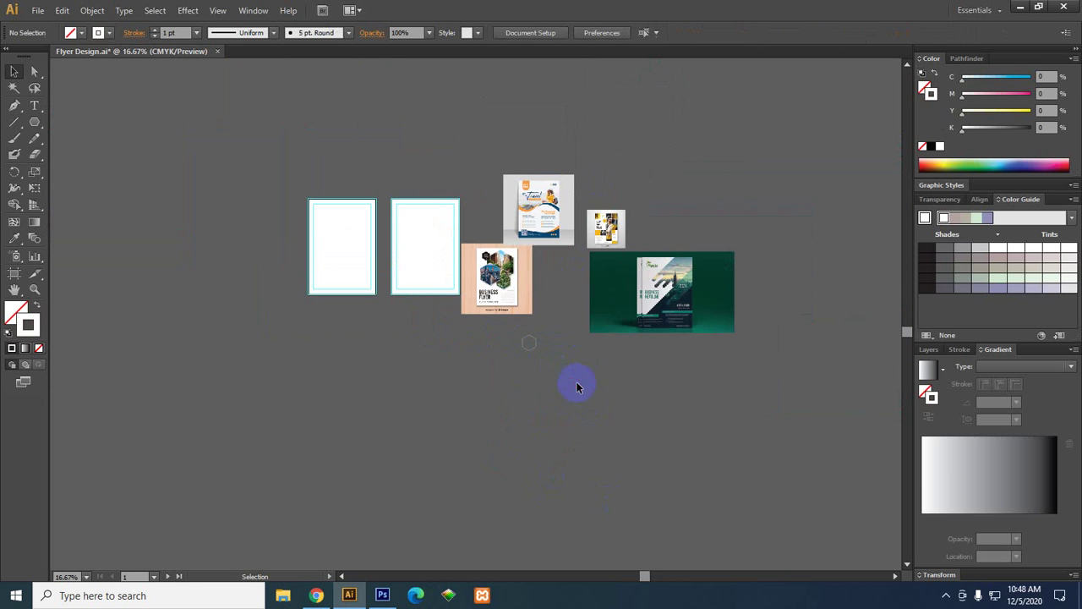
Place a copy of the green brochure image behind the small hexagon, scale it to about 5.97 by 3.36 in, and position its skyline inside.
scroll(568, 388, up, 2)
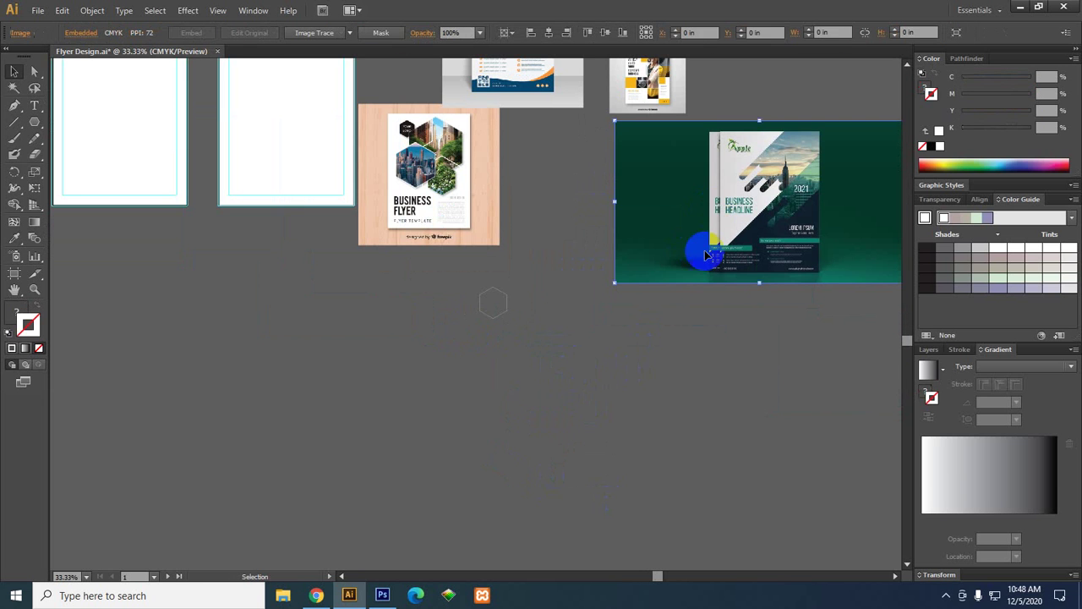
drag(700, 246, 499, 317)
scroll(499, 317, up, 2)
scroll(487, 313, up, 1)
right_click(495, 279)
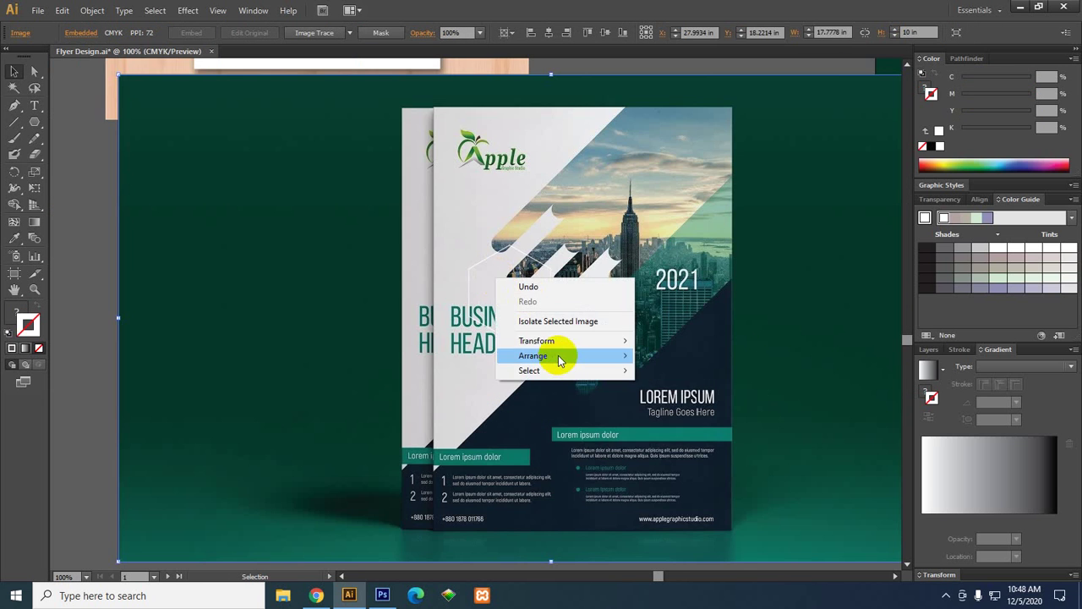
click(403, 328)
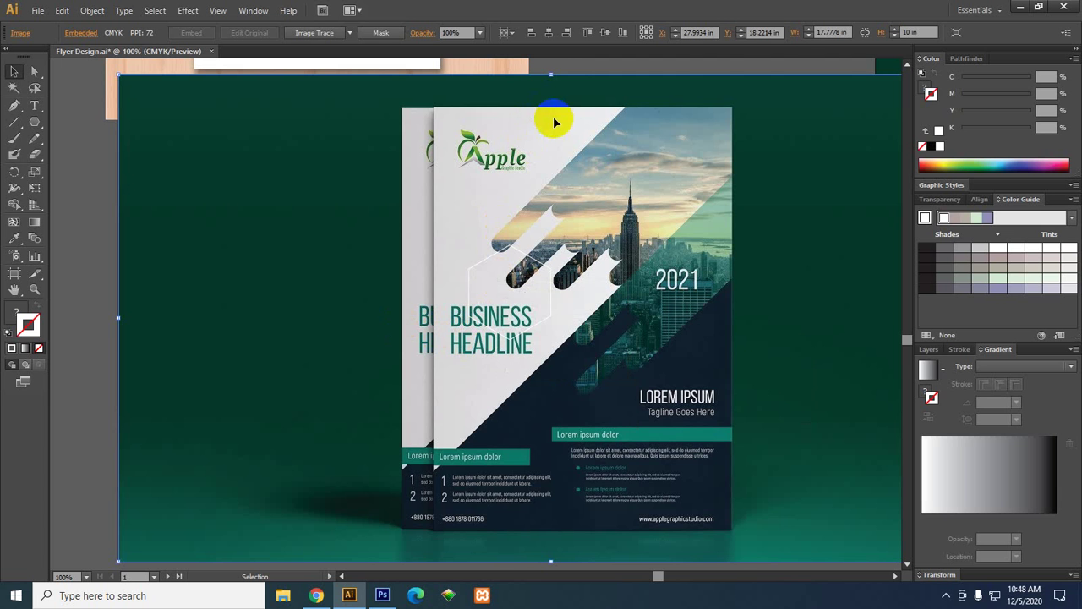
click(551, 74)
drag(550, 75, 553, 234)
drag(604, 269, 541, 255)
Select the small hexagon together with the green brochure image and make a clipping mask from them.
click(467, 359)
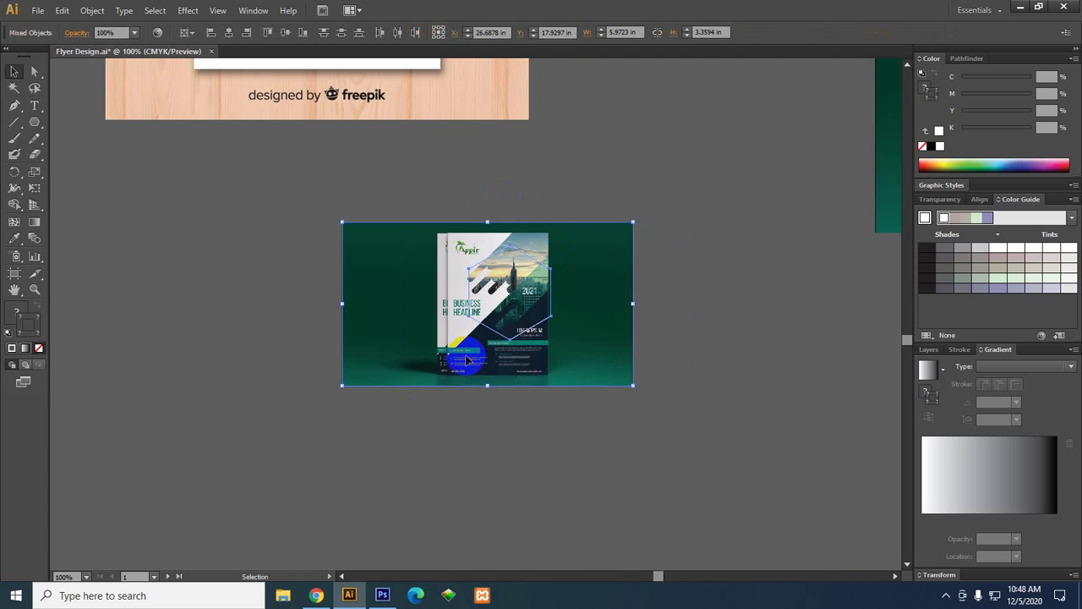
right_click(512, 259)
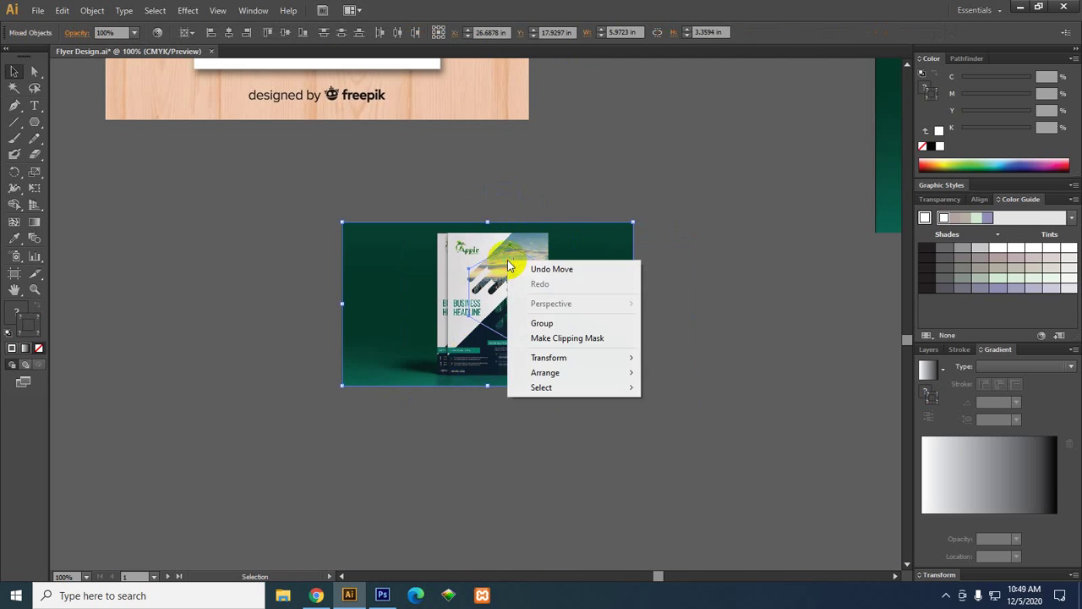
click(551, 336)
Align the clipped brochure hexagon to the flyer's tree-photo hexagon as key object, centered horizontally and vertically, and clear the selection.
scroll(553, 333, down, 3)
scroll(536, 330, up, 2)
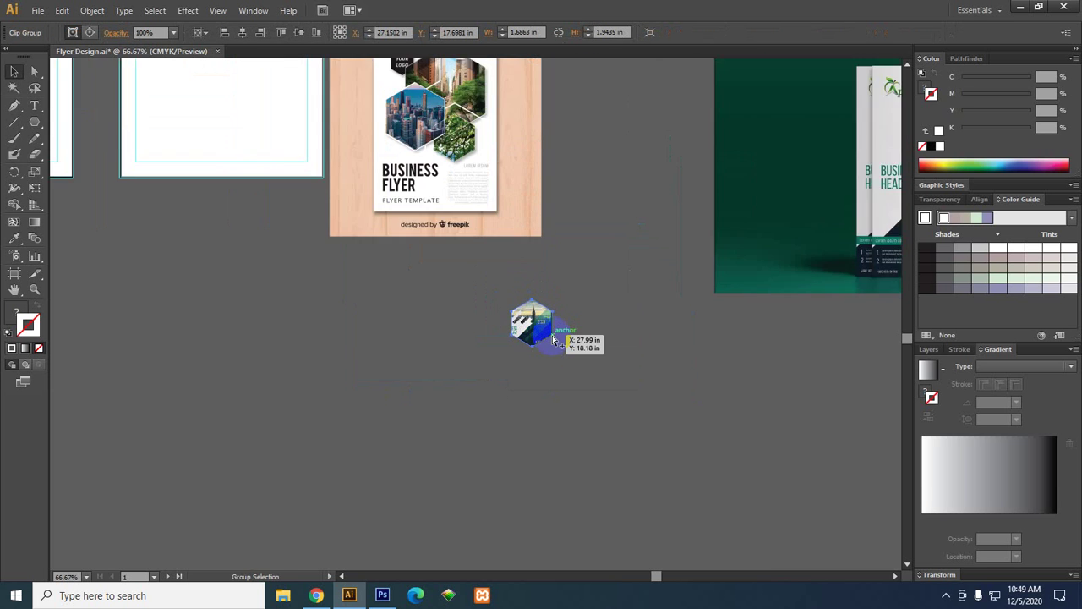
drag(528, 186, 525, 272)
shift+click(447, 157)
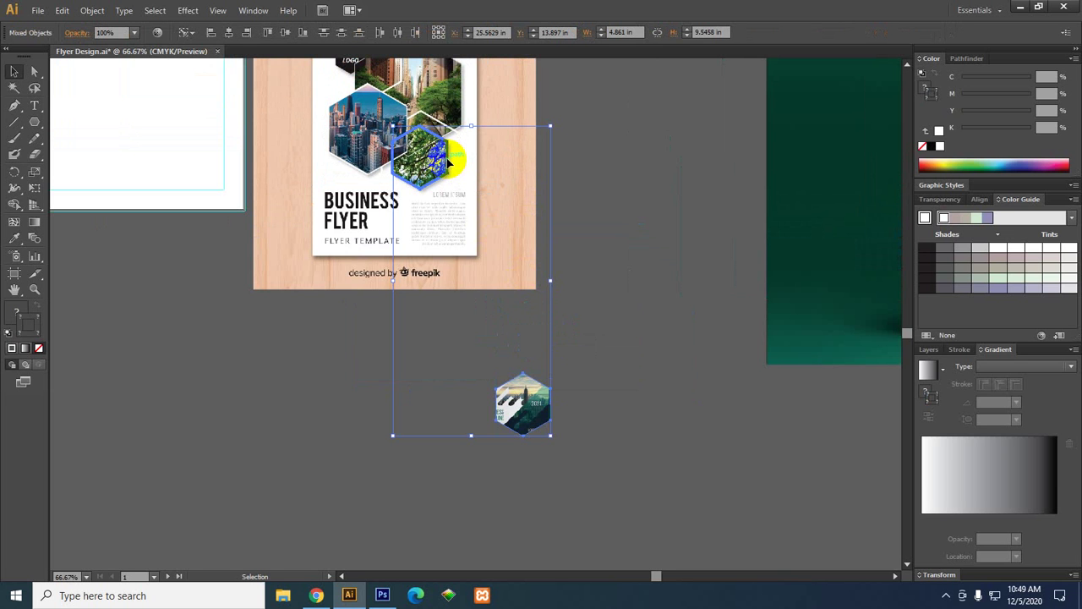
drag(447, 161, 465, 224)
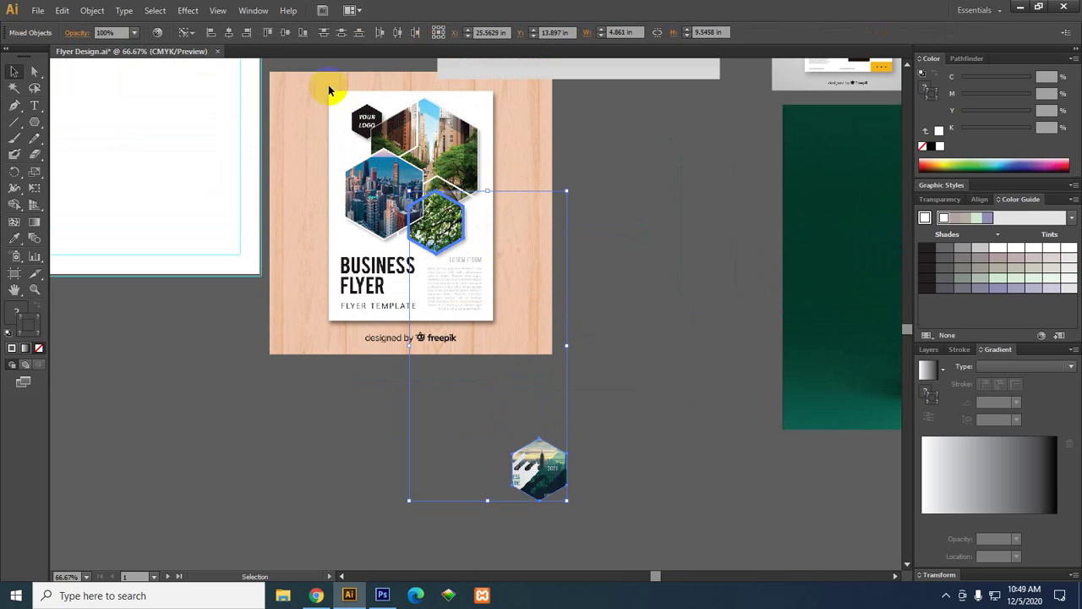
click(228, 32)
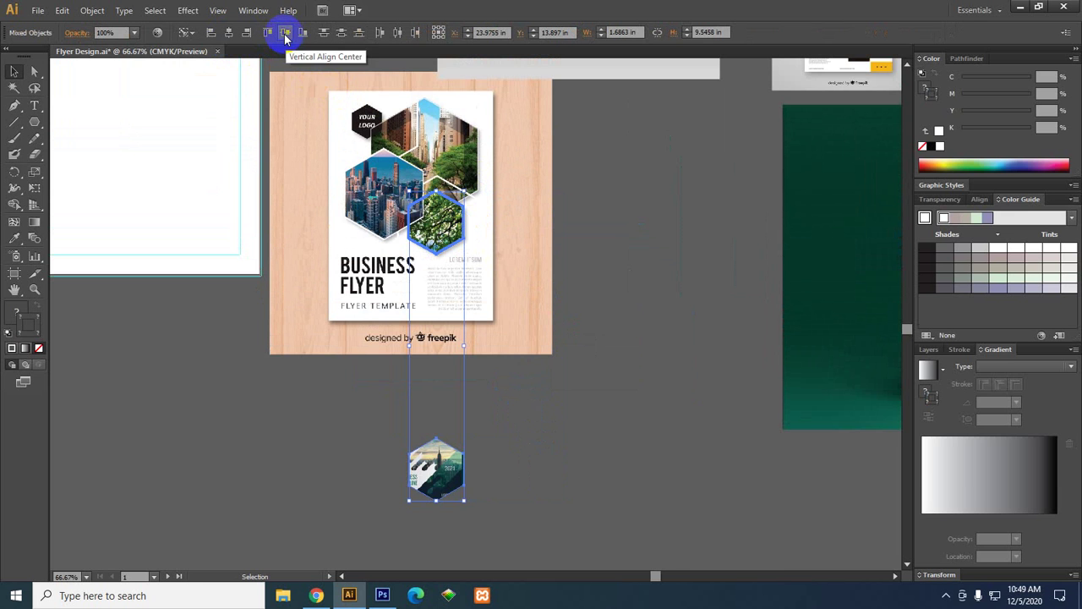
click(285, 37)
click(560, 263)
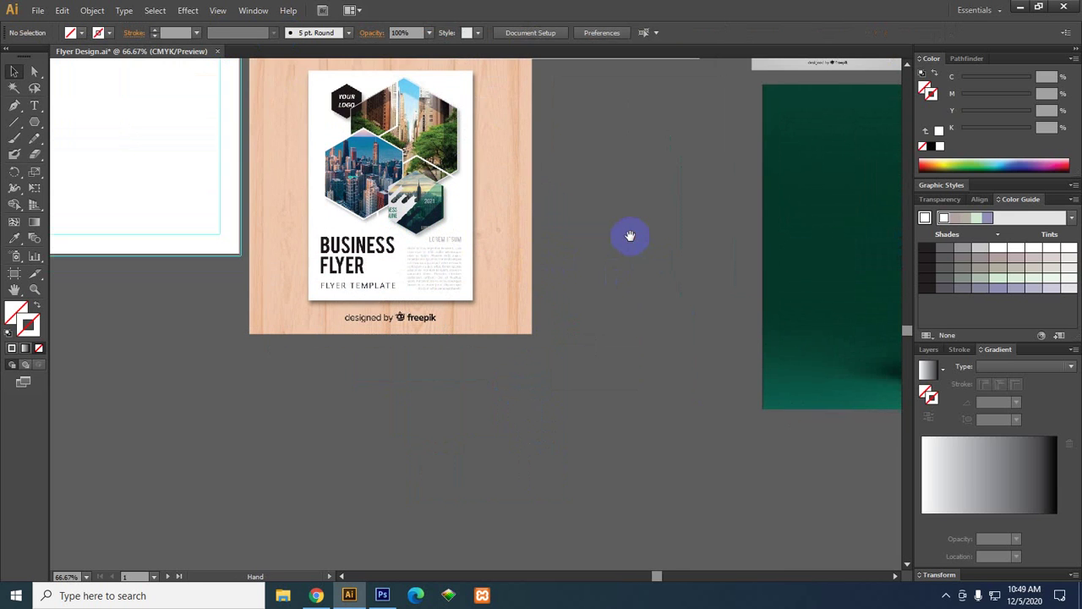
Place a copy of the flyer's large upper hexagon below the flyer, with a copy of the yellow business flyer image behind it.
drag(471, 181, 560, 415)
key(ctrl+minus)
key(ctrl+minus)
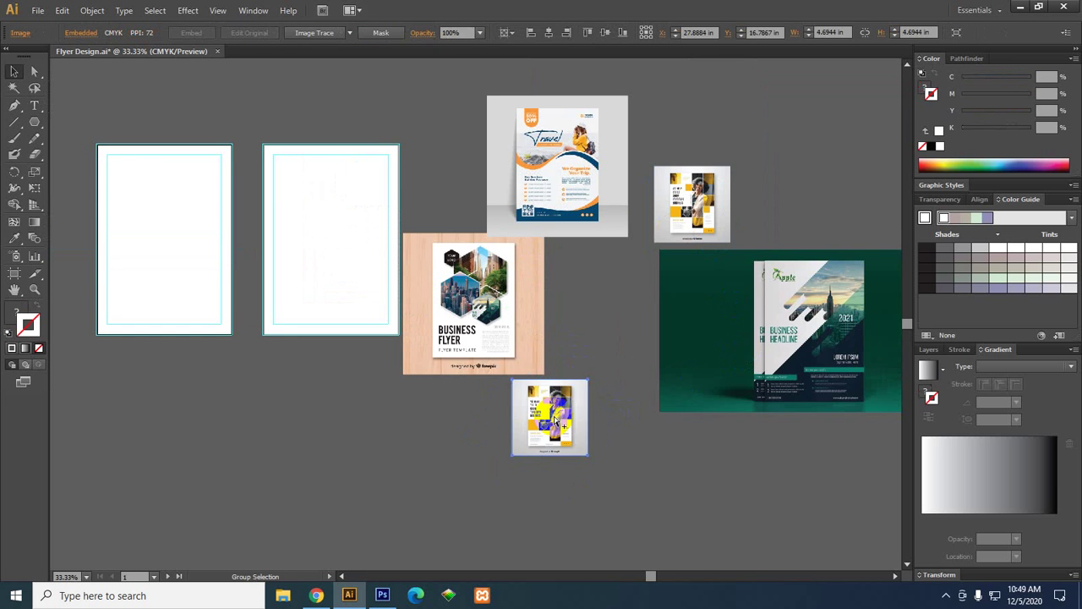
scroll(556, 420, up, 4)
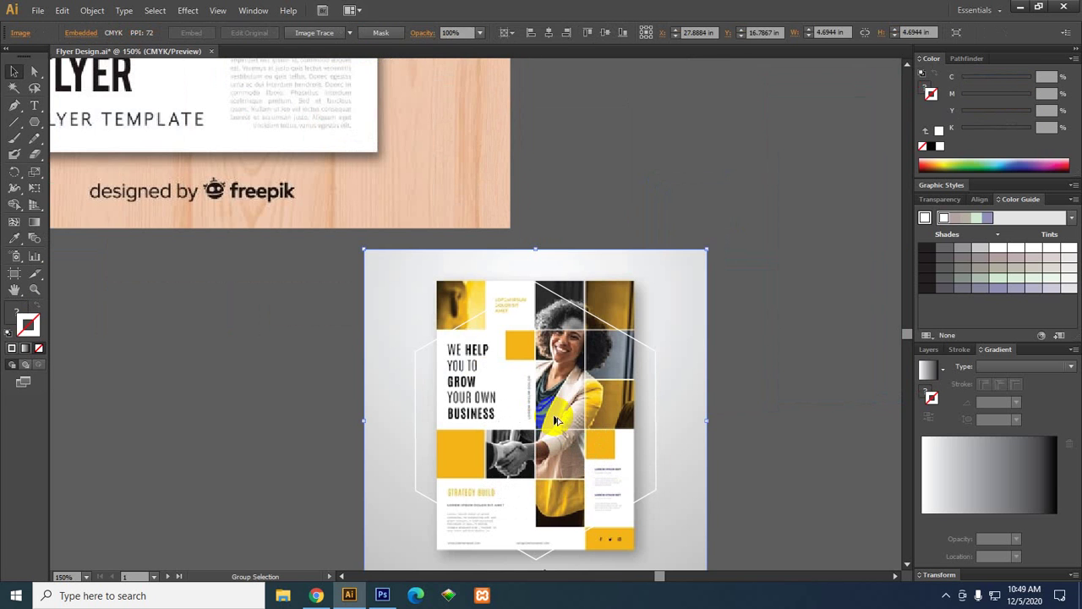
Select the large hexagon together with the yellow business flyer image and make a clipping mask from them.
drag(592, 226, 528, 376)
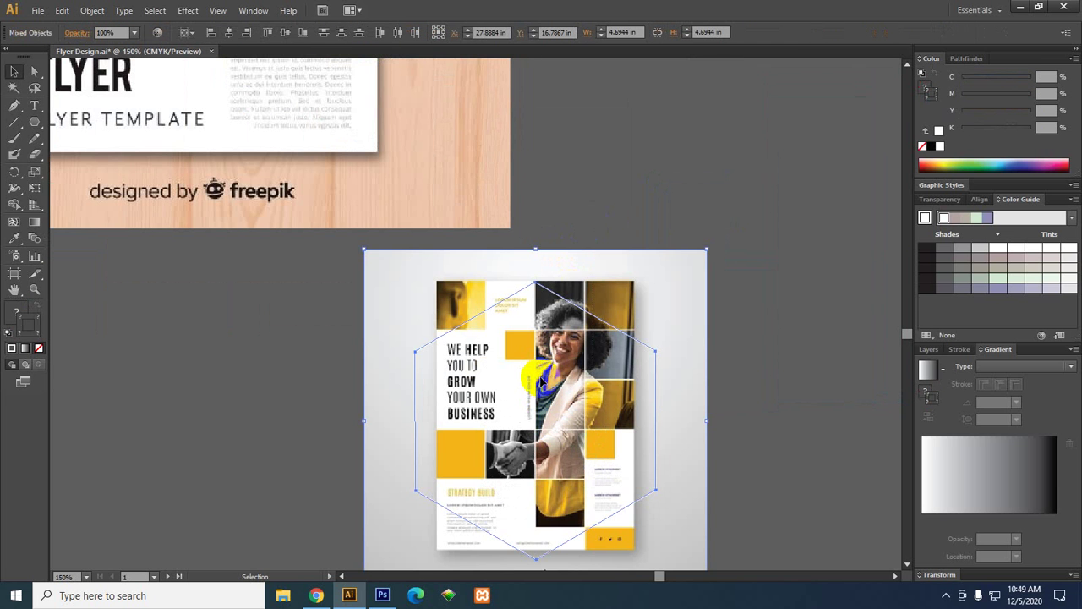
key(ctrl+7)
Align the clipped yellow flyer hexagon to the Business Flyer's large upper hexagon, centered vertically and horizontally, and clear the selection.
scroll(552, 396, down, 4)
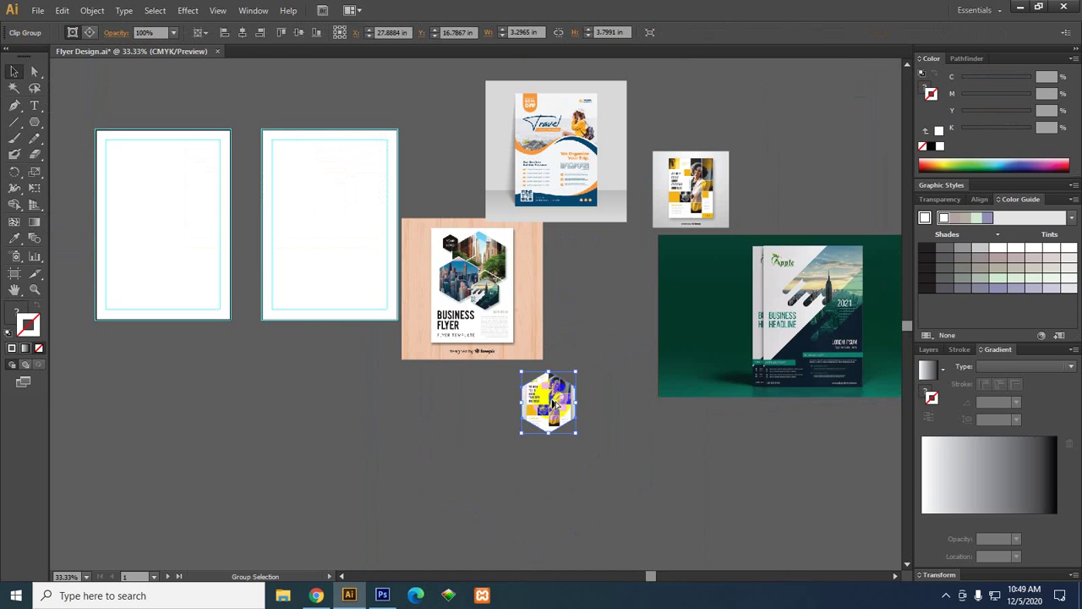
shift+click(504, 248)
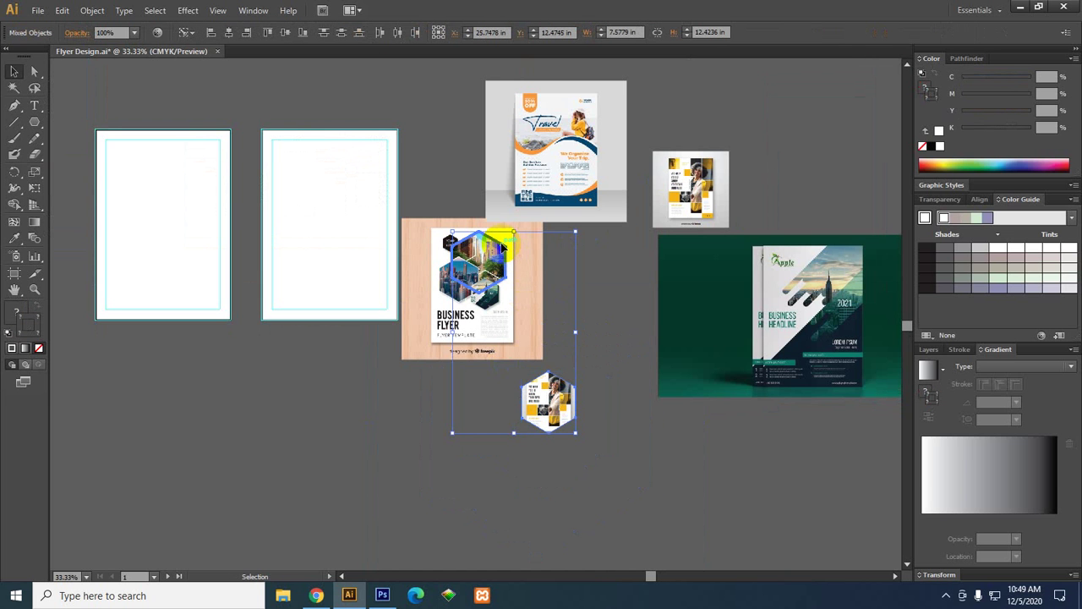
click(247, 34)
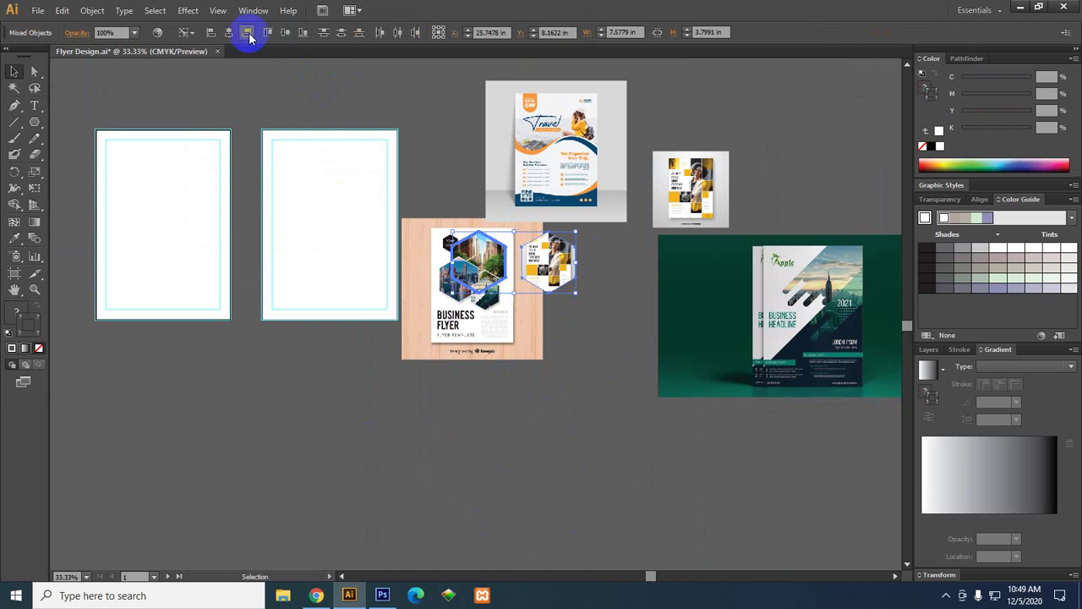
click(227, 32)
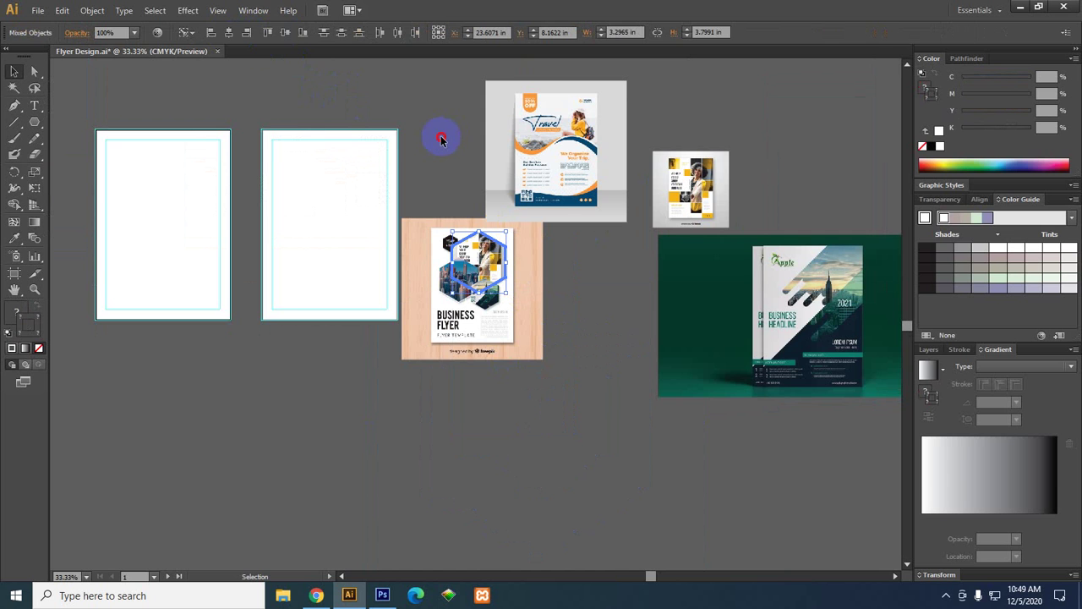
click(440, 140)
Place a copy of the clipped city hexagon beside the Business Flyer, release its clipping mask, and delete the released city image.
scroll(502, 369, up, 2)
scroll(572, 282, up, 1)
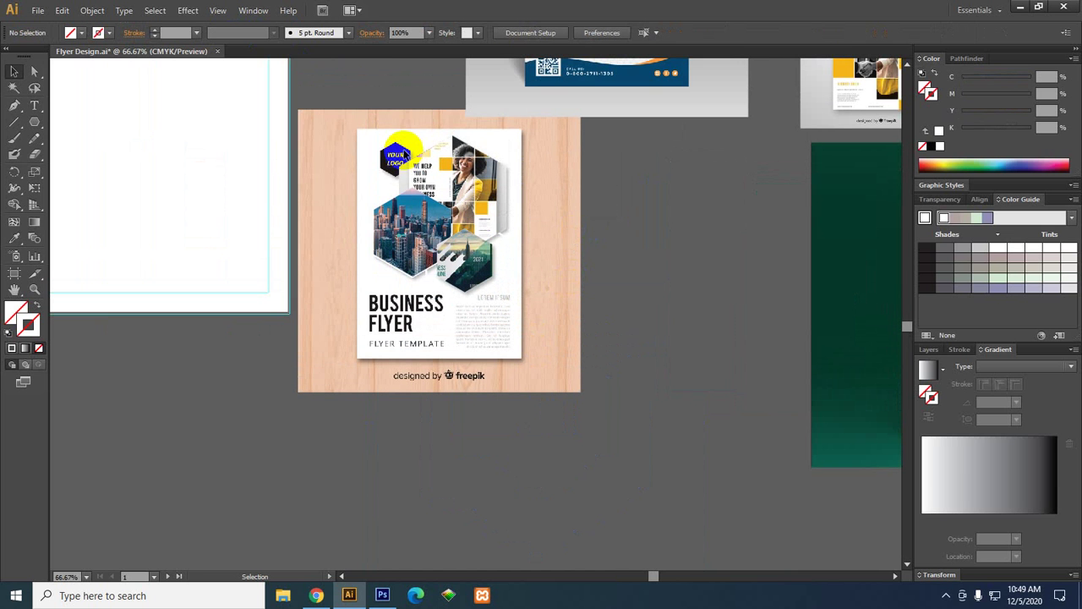
click(429, 194)
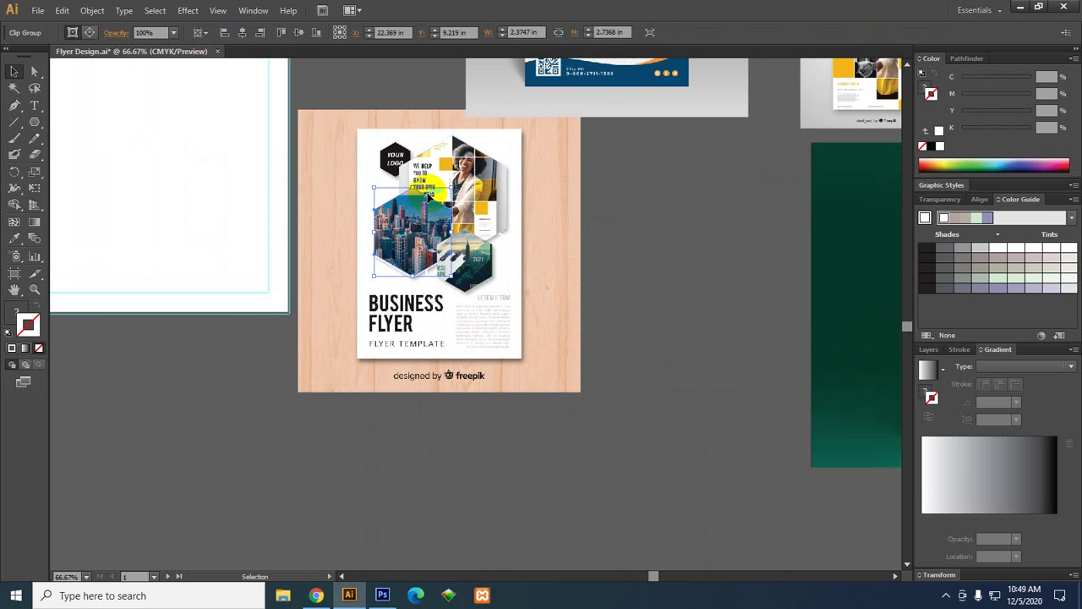
drag(429, 193, 675, 305)
right_click(675, 306)
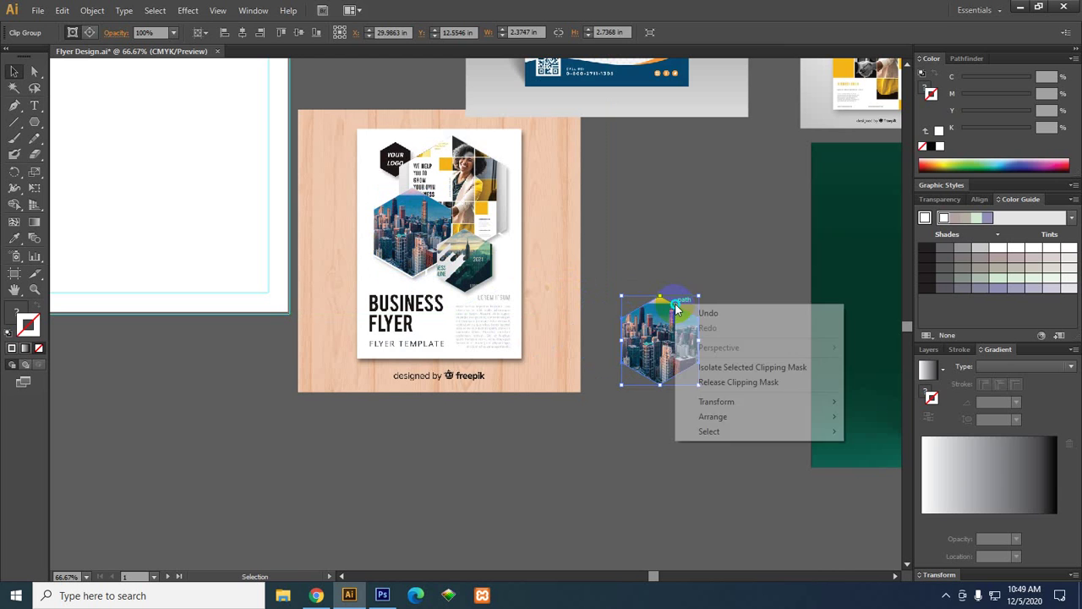
click(732, 382)
click(724, 251)
click(718, 302)
key(Delete)
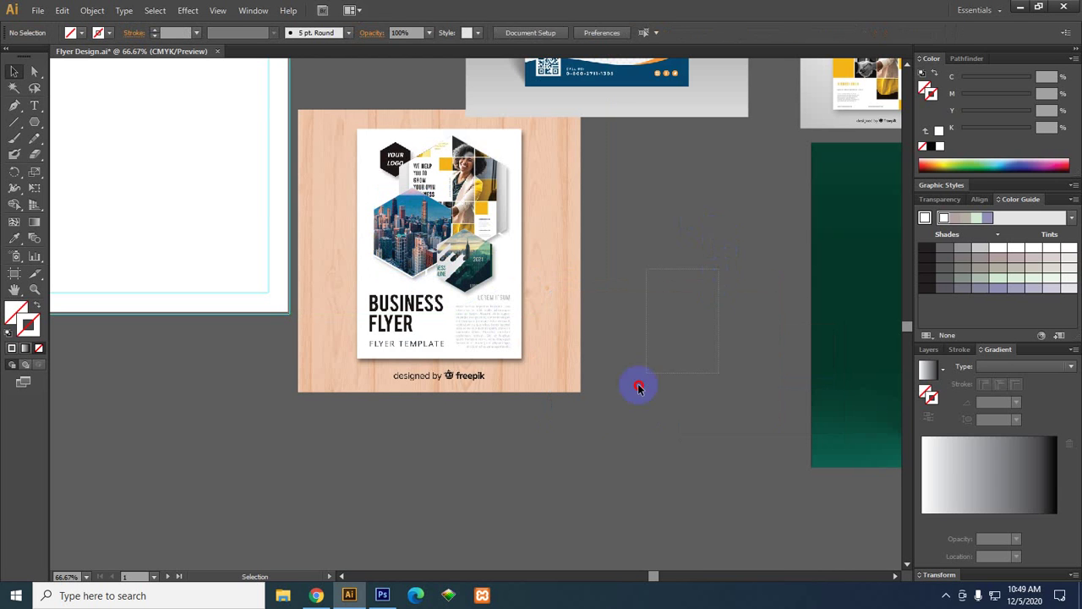
Try a white stroke on the released hexagon outline, undo it, and clear the selection.
click(639, 387)
click(940, 138)
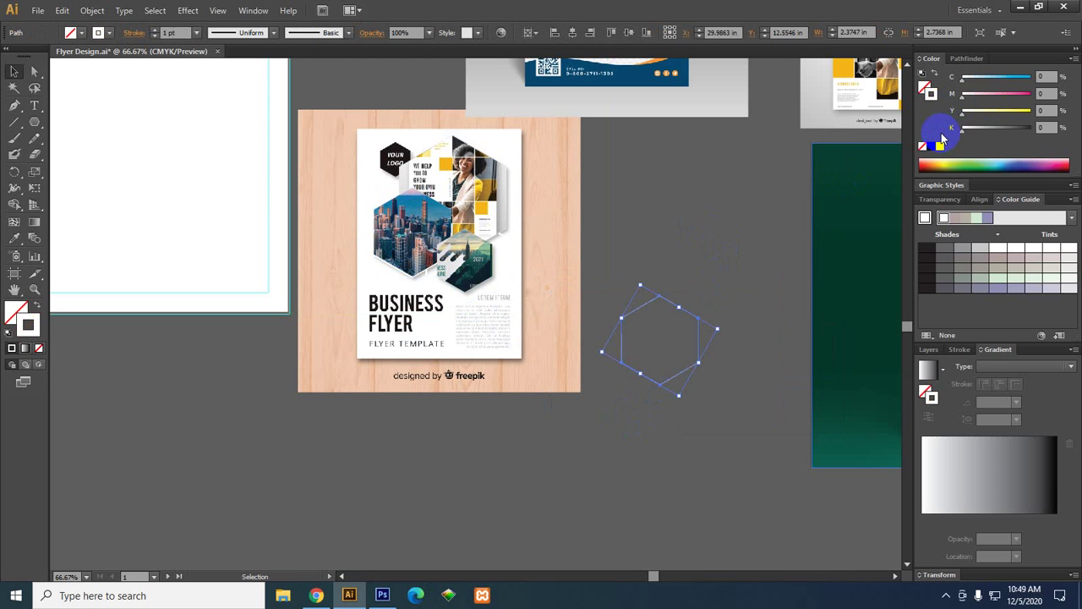
click(655, 248)
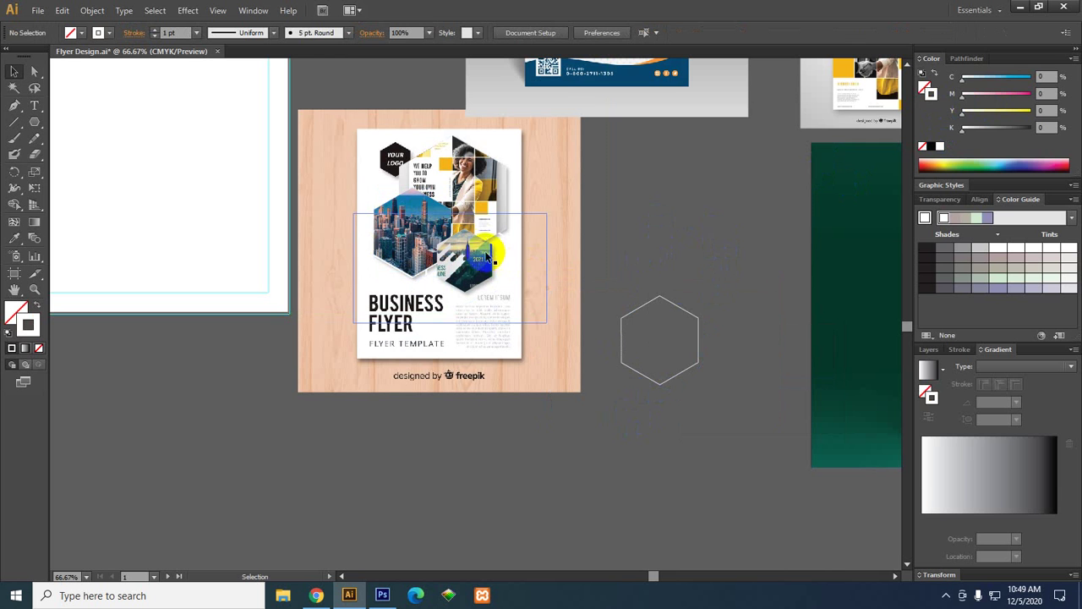
key(ctrl+z)
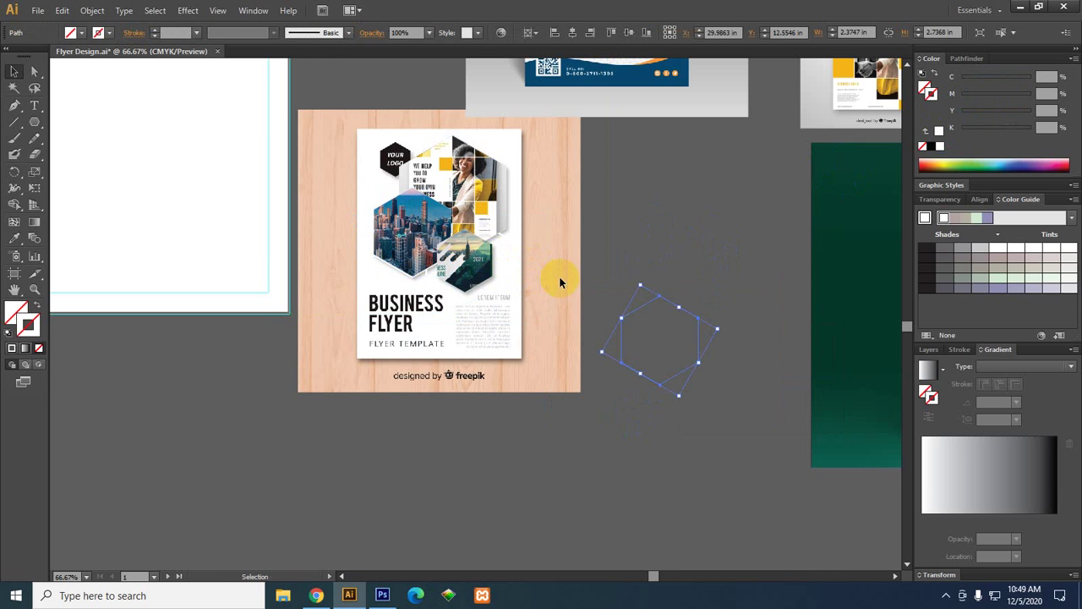
click(572, 275)
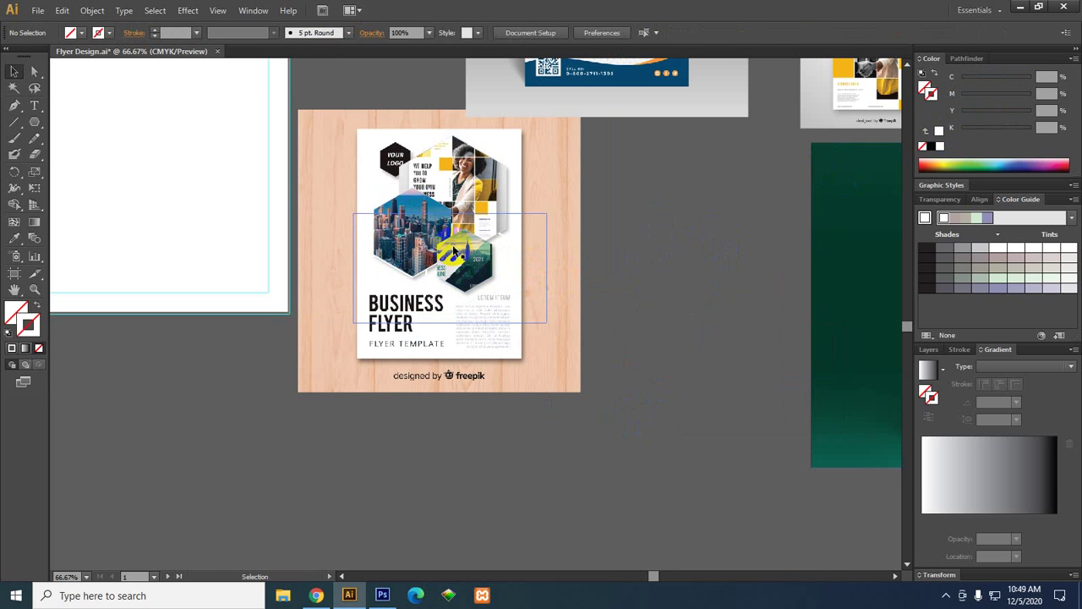
Select the three image-filled hexagons on the Business Flyer and hide them to expose the original photo layout.
scroll(453, 246, up, 2)
click(490, 216)
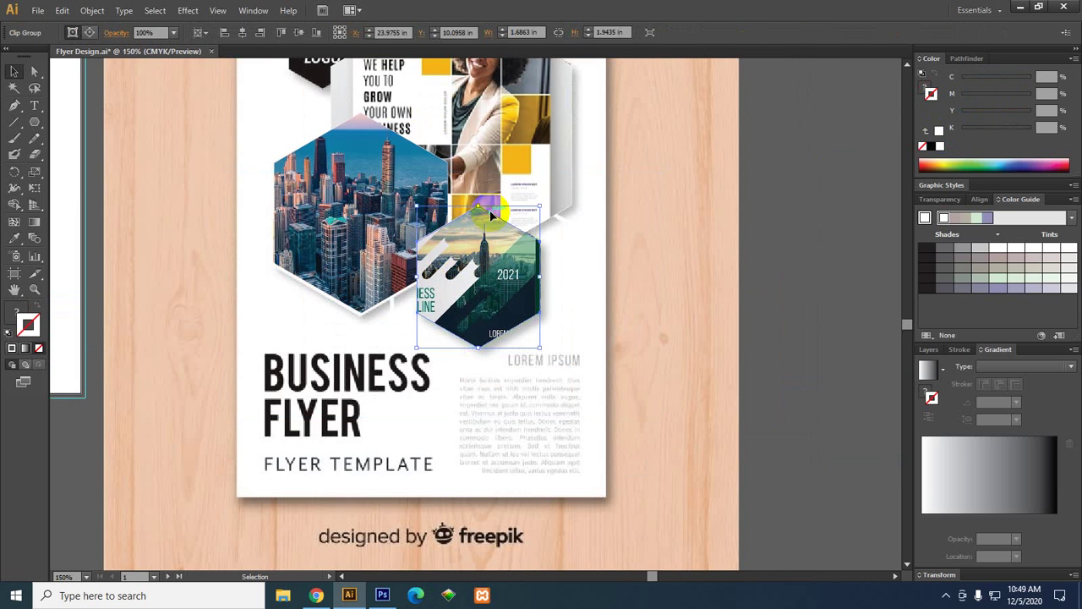
shift+click(435, 159)
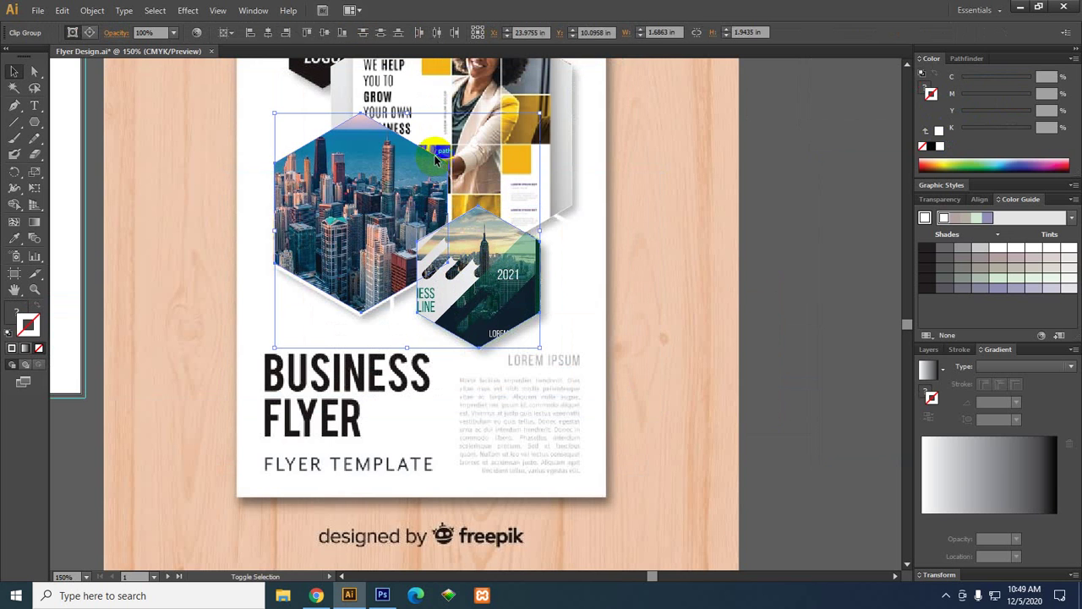
shift+click(573, 162)
key(a)
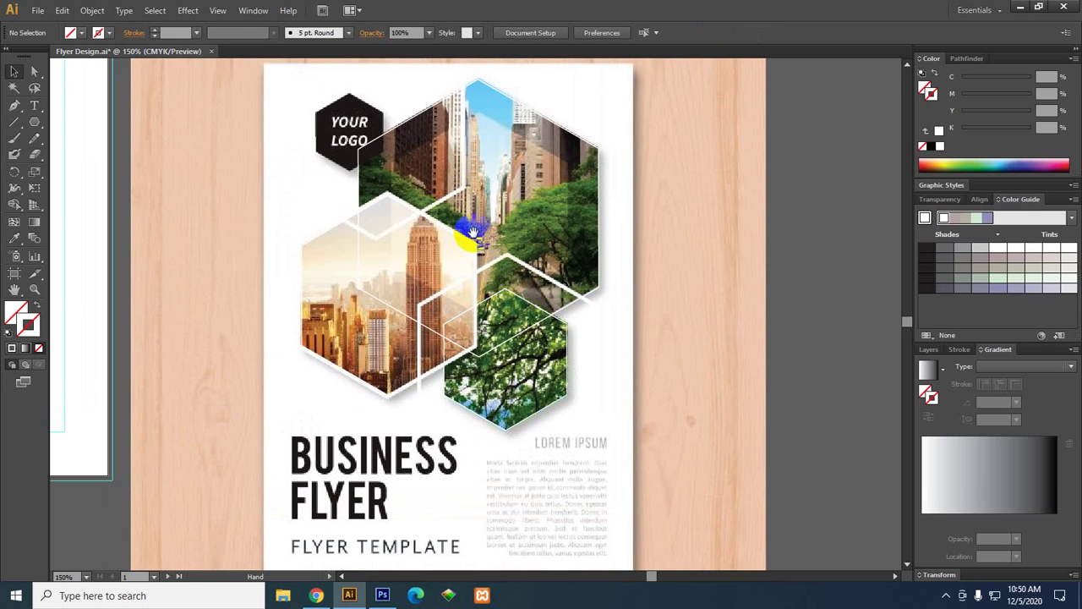
Copy the large hexagon outline up over the logo area and scale it to about 2.98 in wide by 3.44 in high.
drag(300, 150, 350, 206)
drag(362, 161, 270, 101)
drag(347, 122, 375, 217)
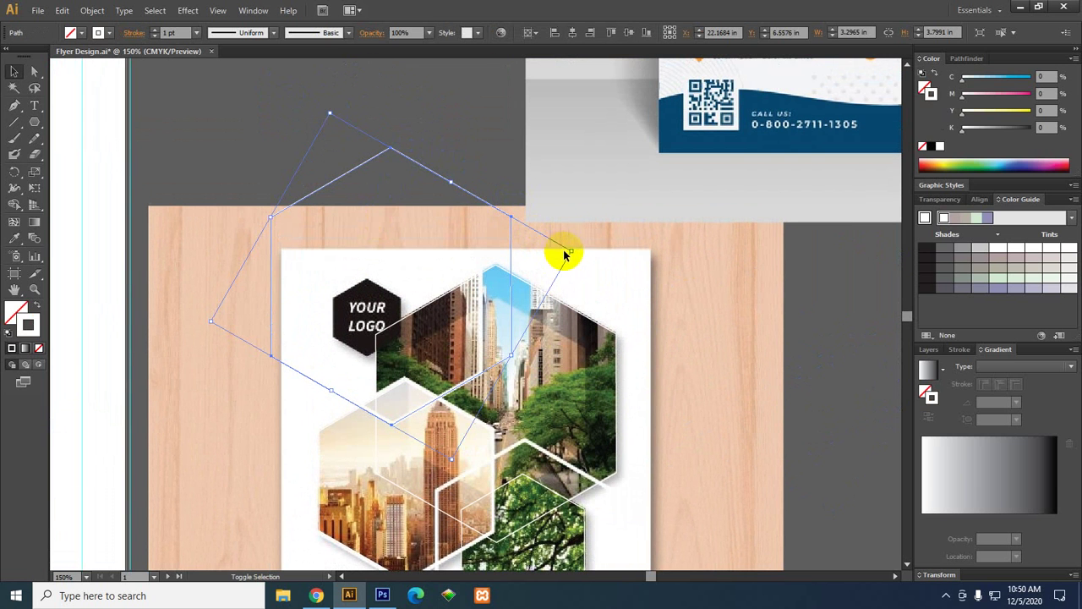
drag(571, 251, 538, 258)
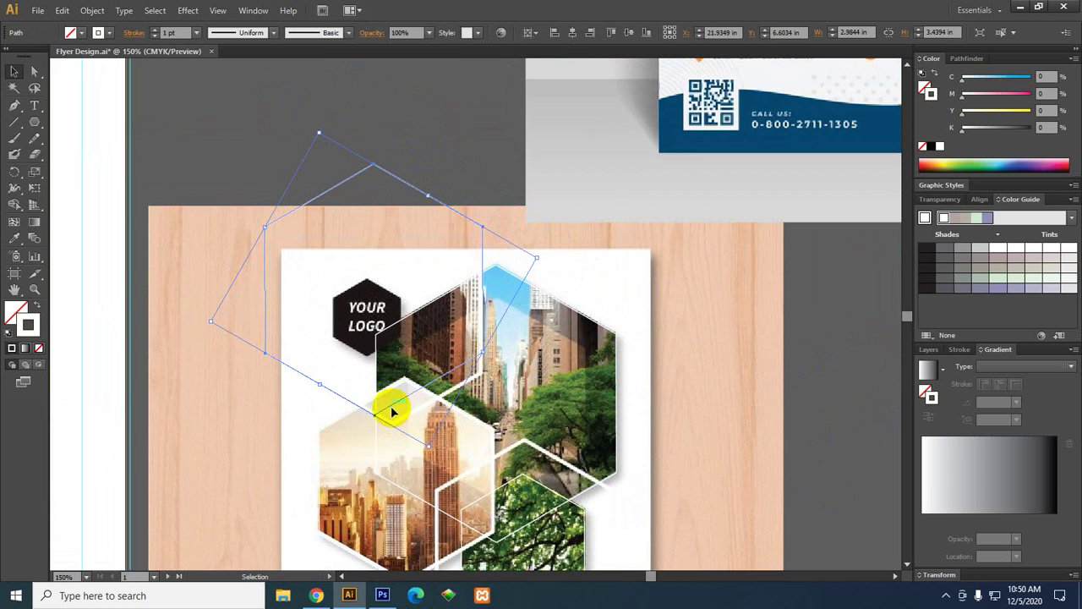
drag(389, 410, 411, 415)
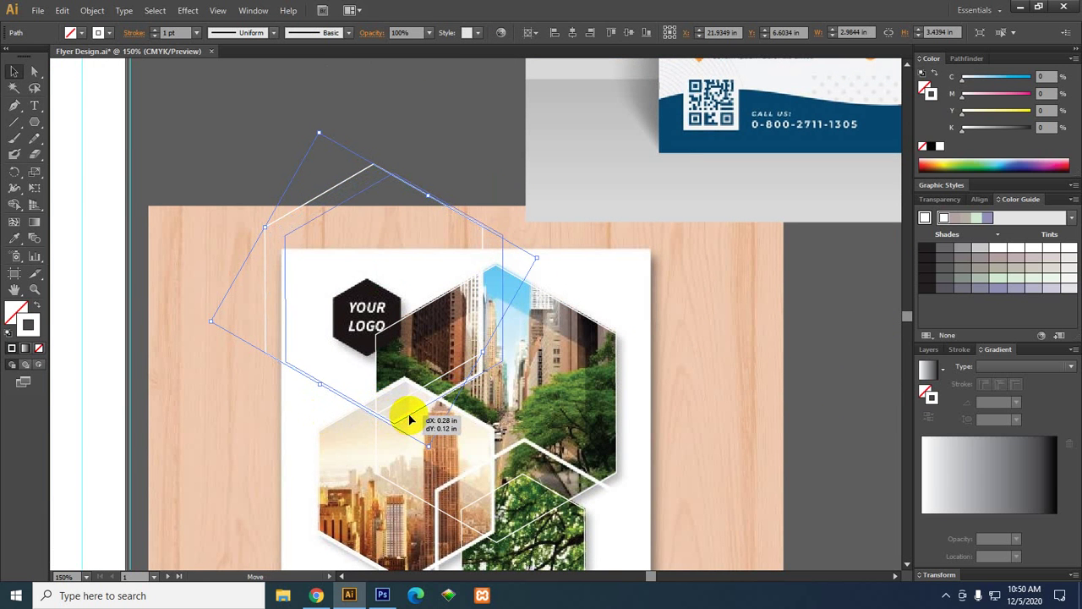
Shrink the copied outline to about 2.48 by 2.86 in and fit its lower corner to the flyer's partial white line below the logo.
scroll(392, 415, up, 2)
drag(678, 141, 664, 232)
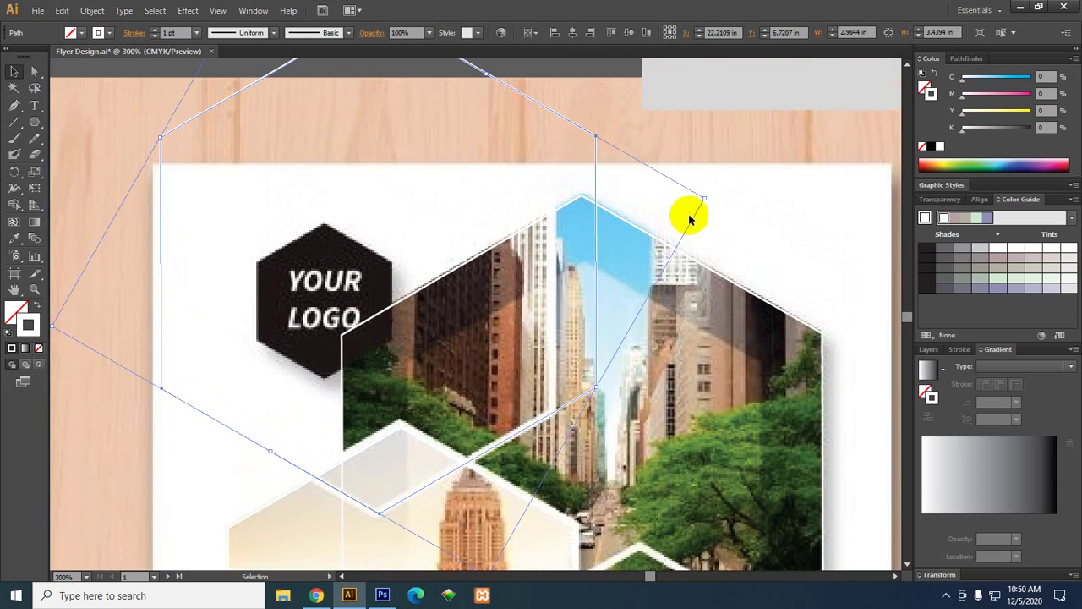
drag(623, 166, 648, 260)
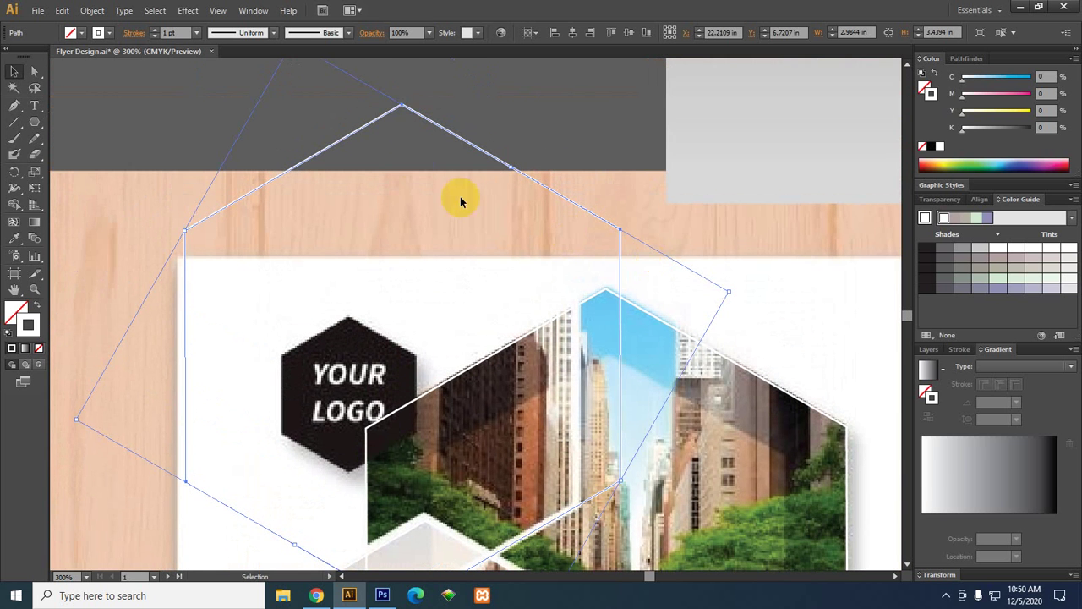
drag(508, 169, 555, 193)
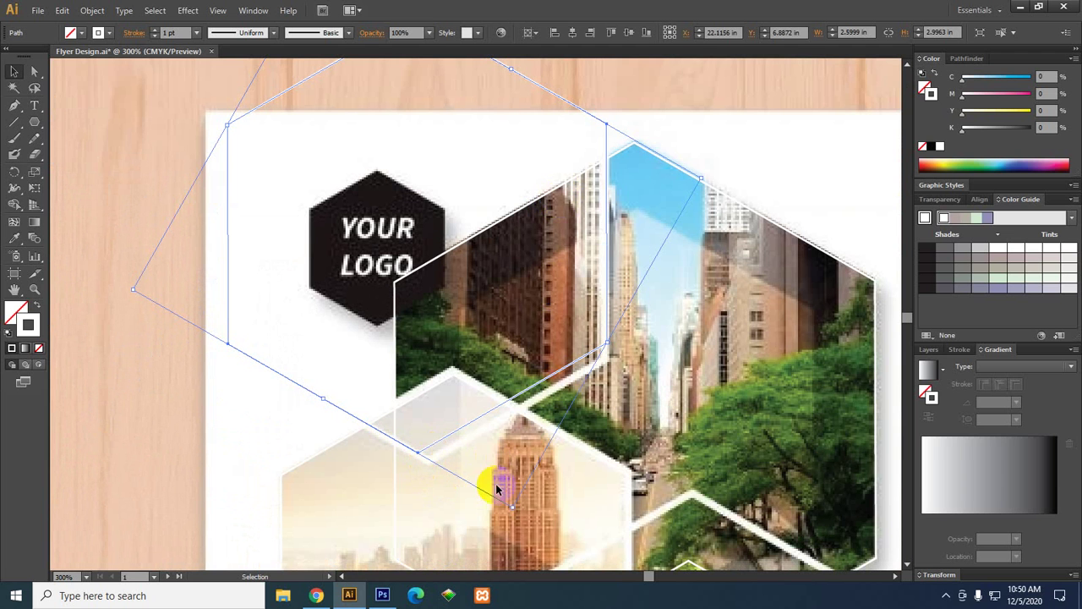
drag(437, 441, 448, 449)
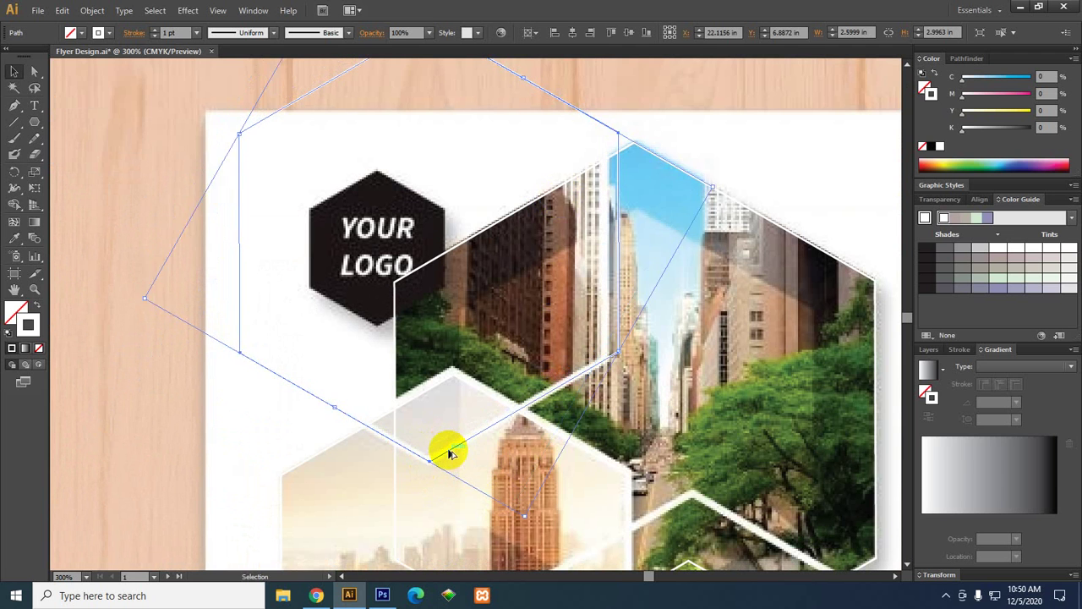
scroll(448, 448, down, 1)
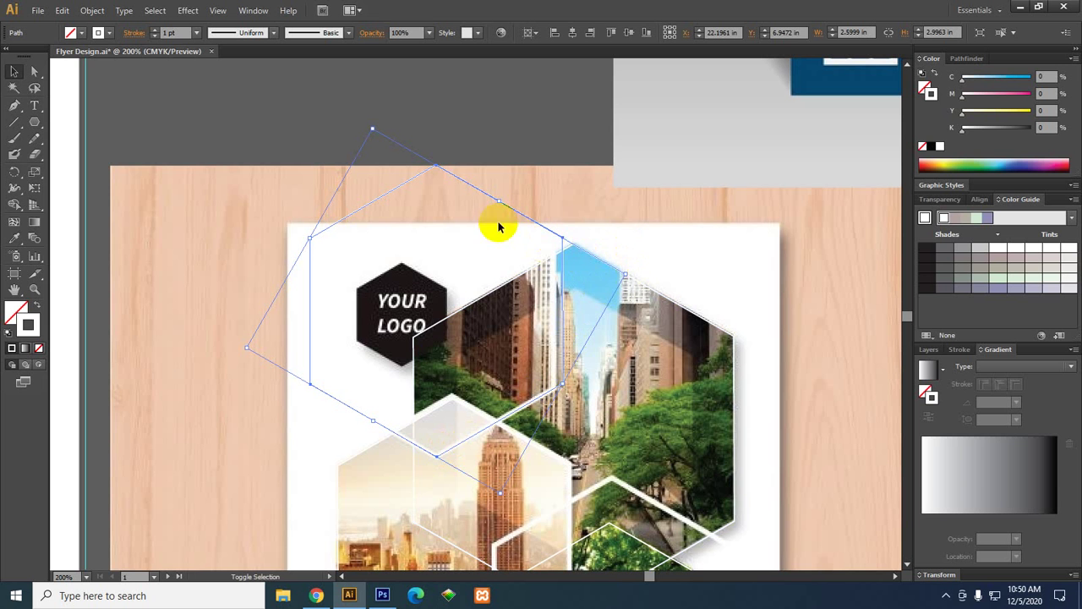
drag(499, 200, 496, 208)
scroll(433, 455, up, 4)
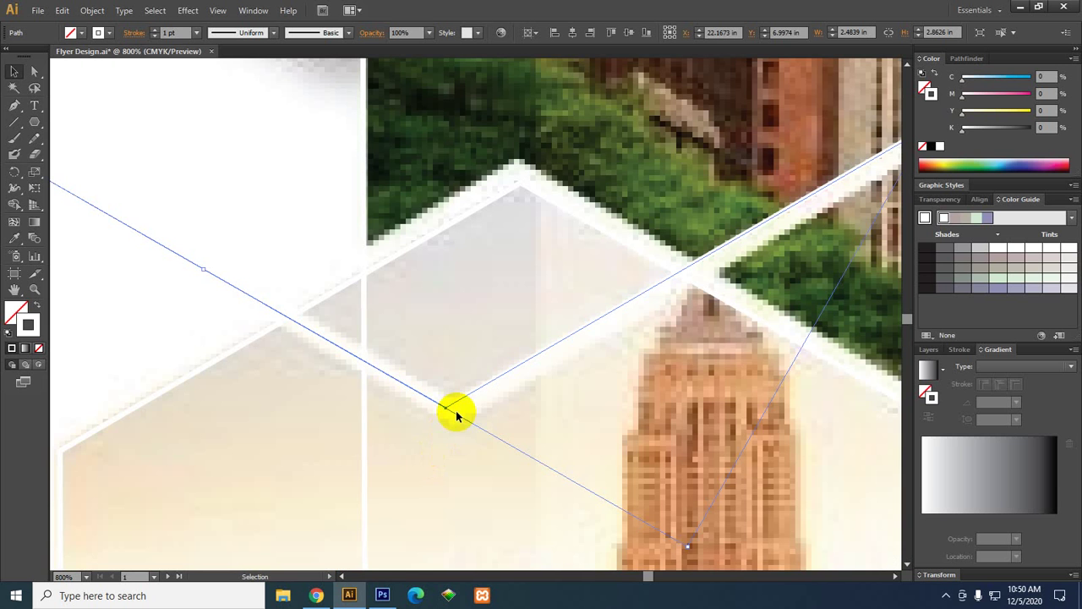
drag(459, 403, 460, 403)
scroll(457, 404, down, 2)
scroll(453, 408, down, 2)
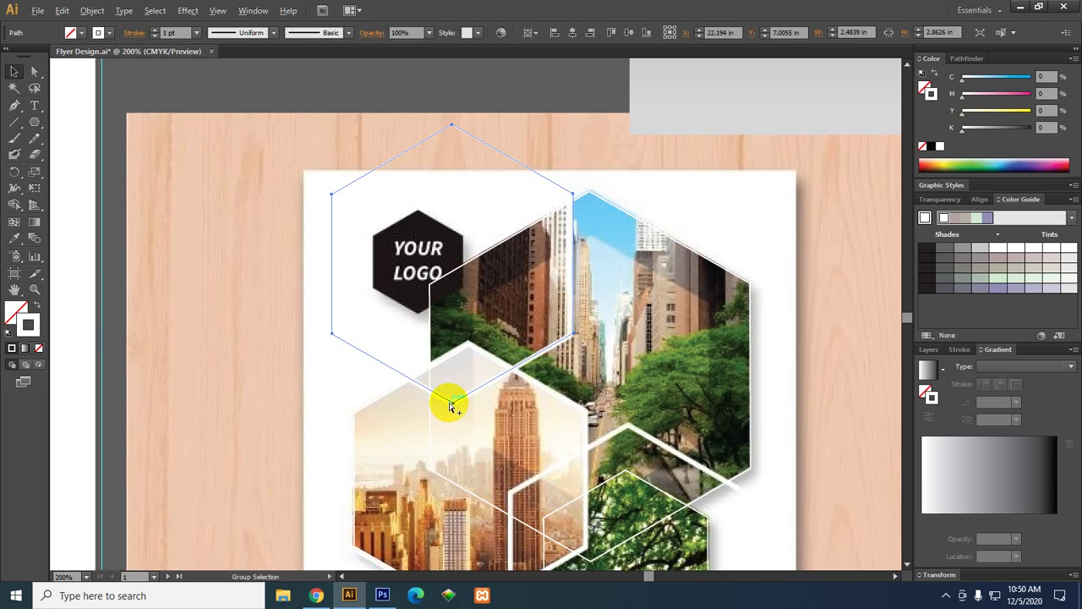
Duplicate the fitted outline onto the partial white line around the green tree hexagon and clear the selection.
mouse_move(637, 411)
mouse_down()
mouse_move(386, 367)
mouse_move(501, 294)
mouse_up()
scroll(446, 282, down, 2)
scroll(420, 270, up, 1)
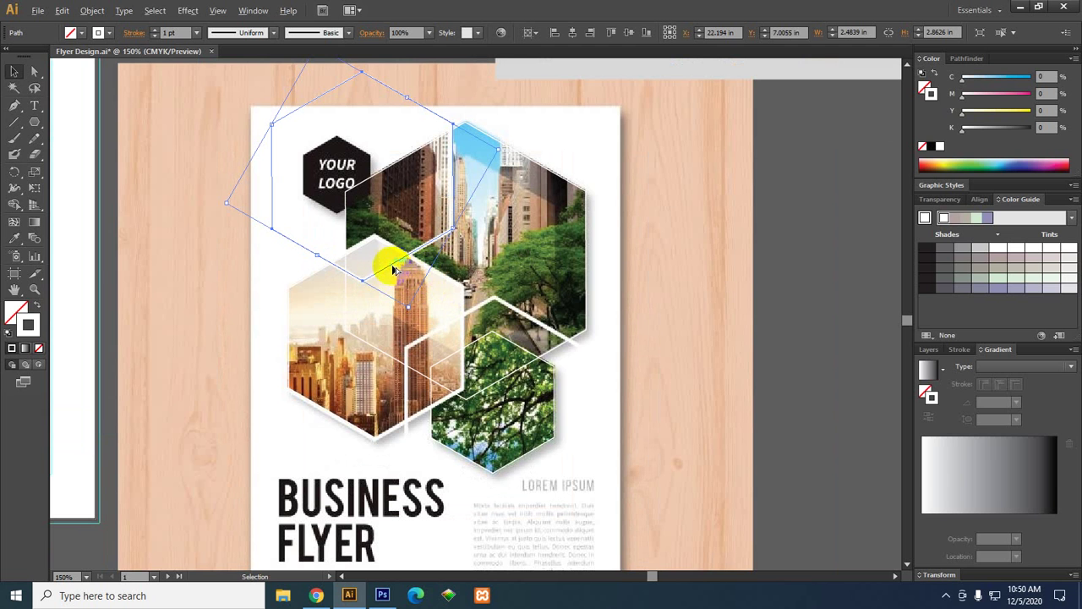
drag(381, 273, 513, 501)
click(241, 225)
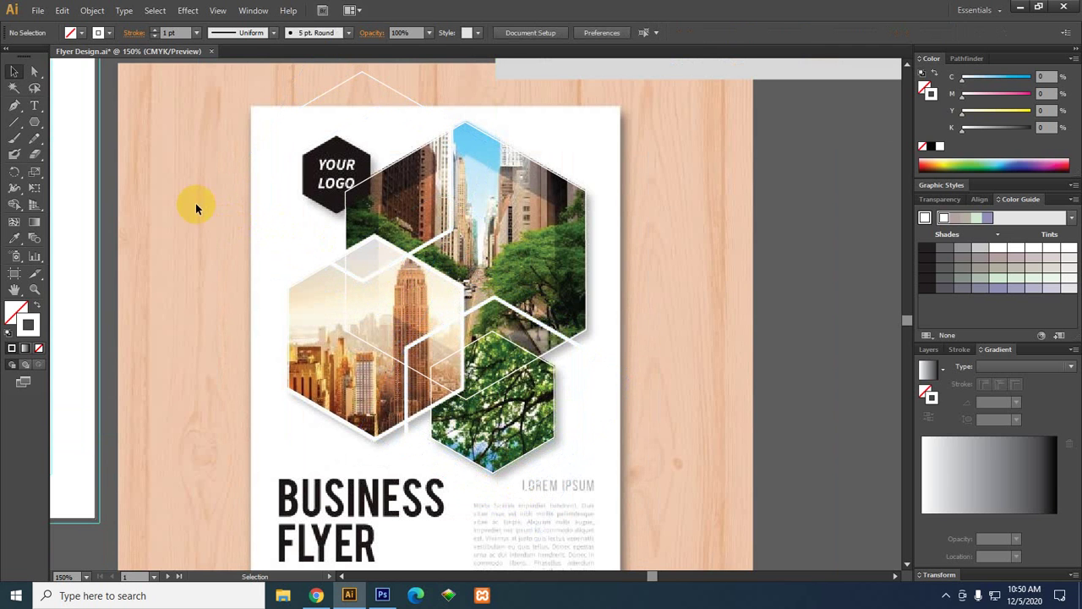
Set the stroke of all the hexagon outlines to 4 pt, bring them to the front, and clear the selection.
drag(185, 185, 600, 430)
click(173, 31)
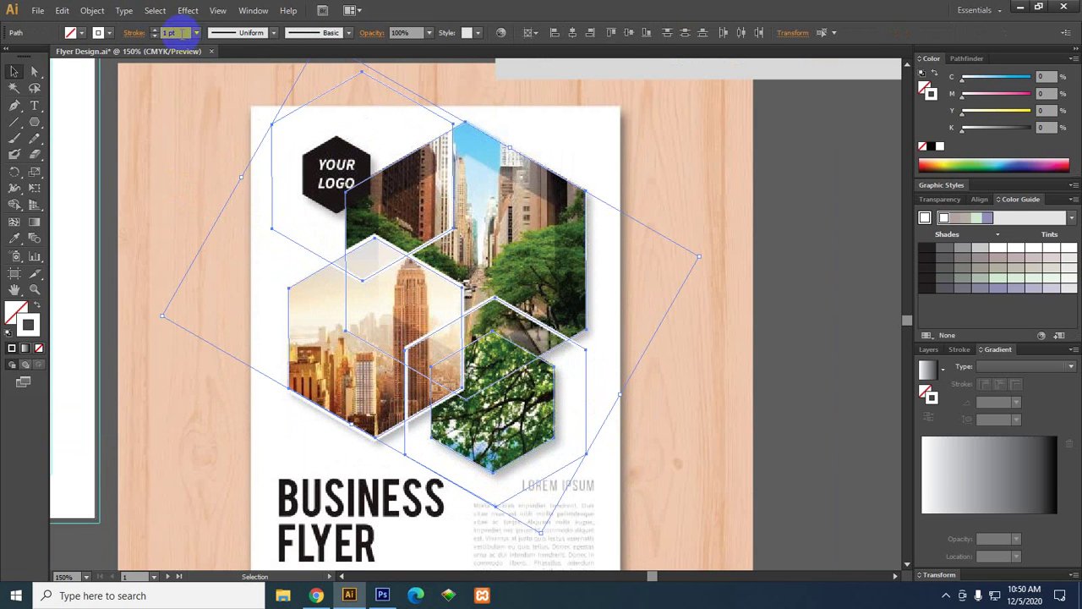
key(Up)
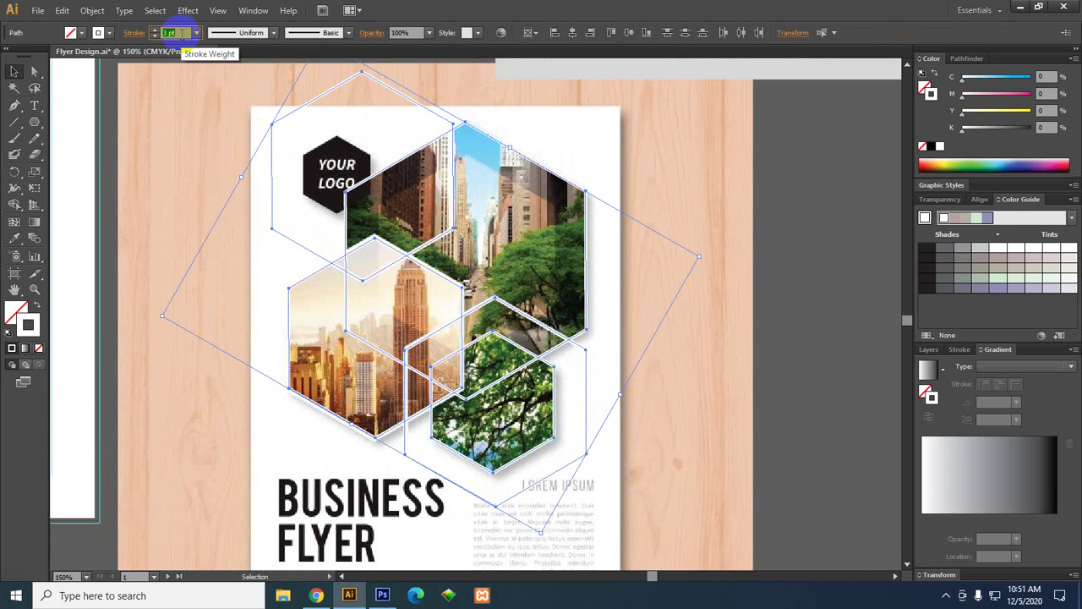
key(Up)
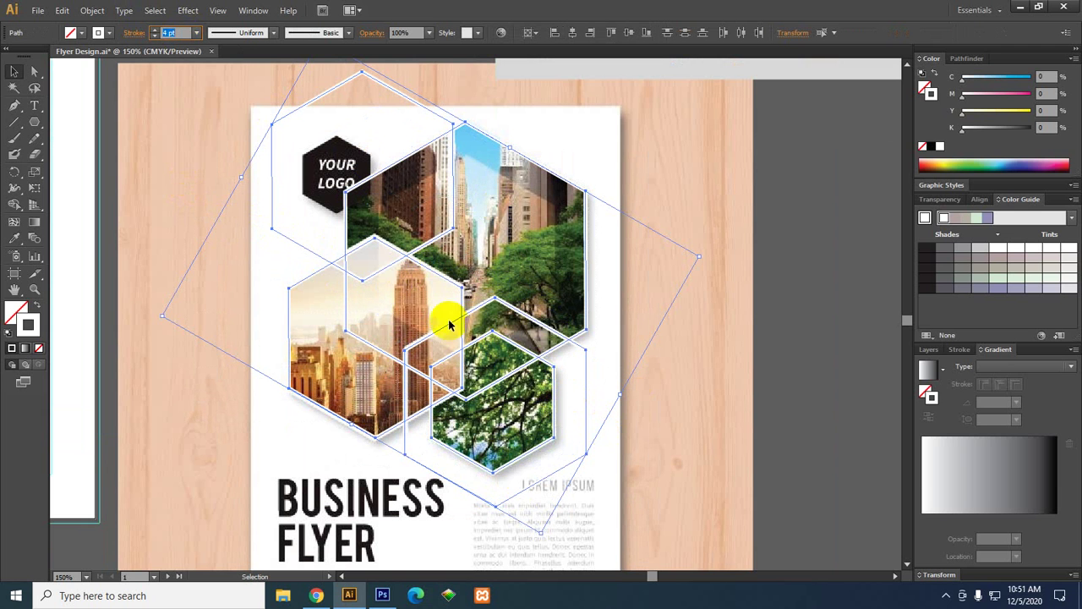
right_click(401, 264)
mouse_move(476, 445)
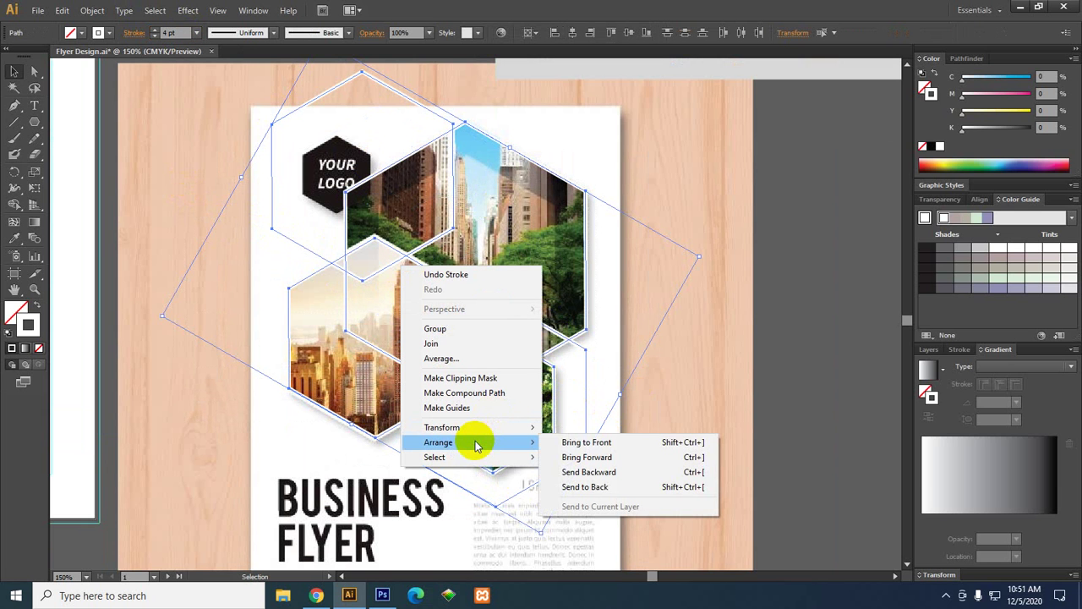
click(603, 443)
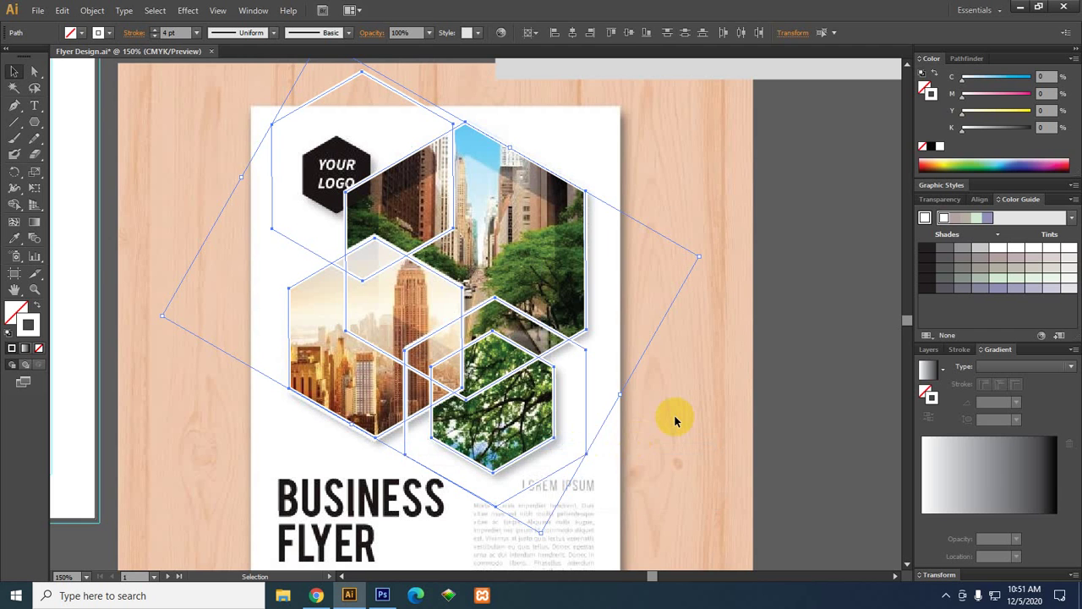
click(674, 416)
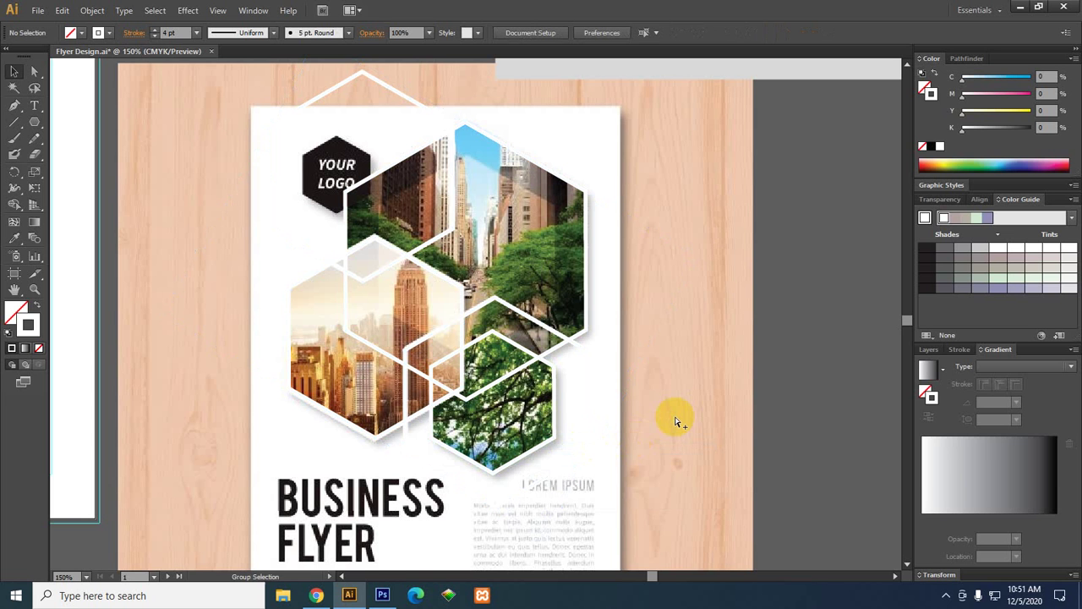
Show the hidden image-filled hexagons again and clear the selection.
key(ctrl+z)
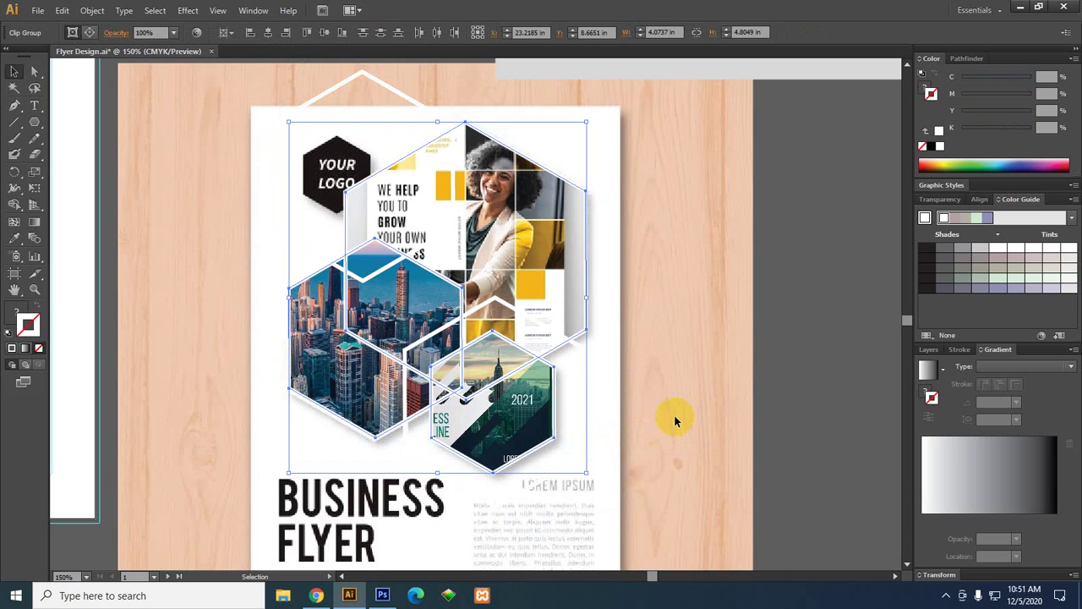
scroll(674, 414, down, 1)
click(717, 429)
Select the whole hexagon composition with its outlines and move it from the Business Flyer onto the second artboard.
scroll(691, 513, up, 1)
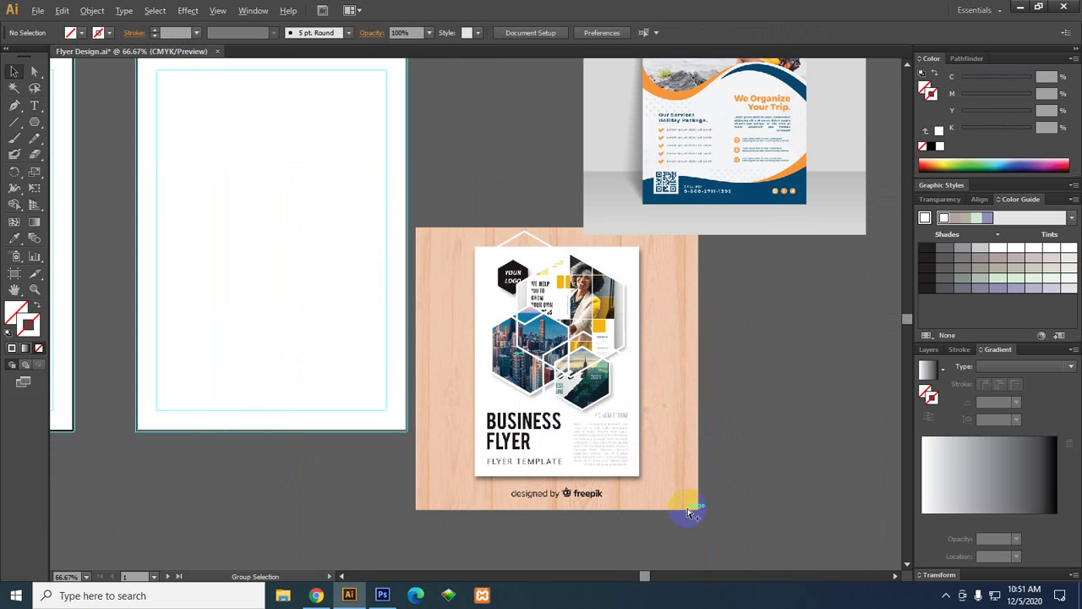
drag(647, 488, 454, 254)
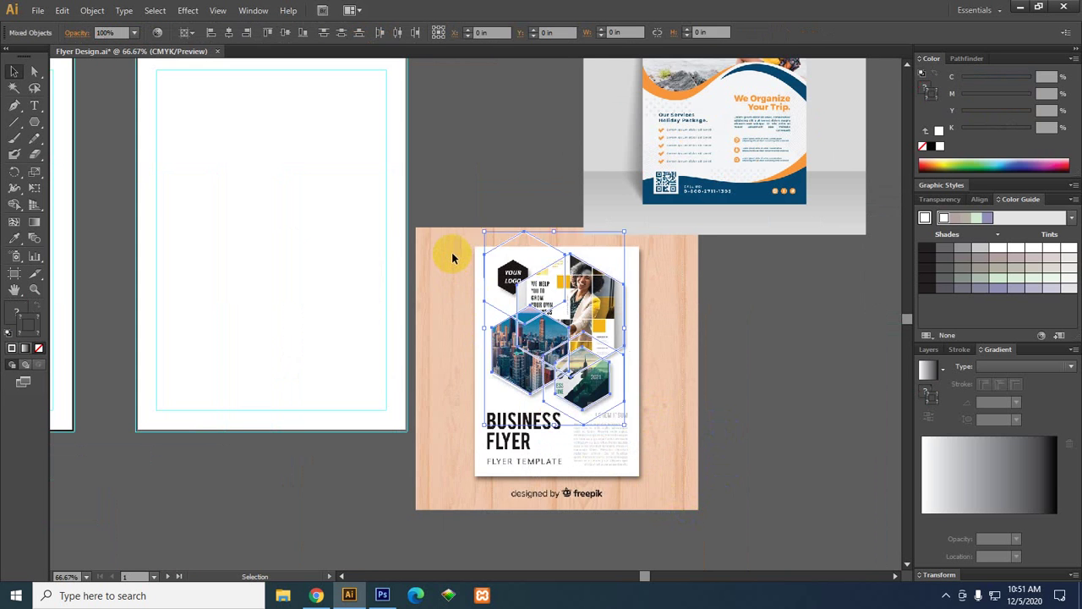
scroll(454, 255, down, 2)
drag(521, 273, 376, 224)
click(418, 309)
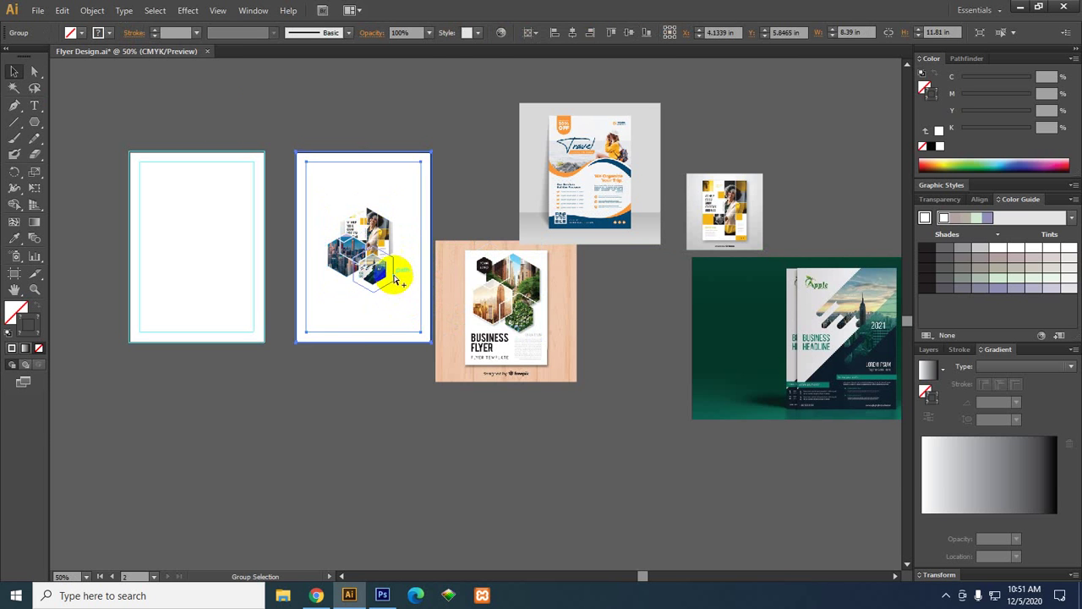
scroll(394, 275, up, 1)
scroll(462, 194, up, 1)
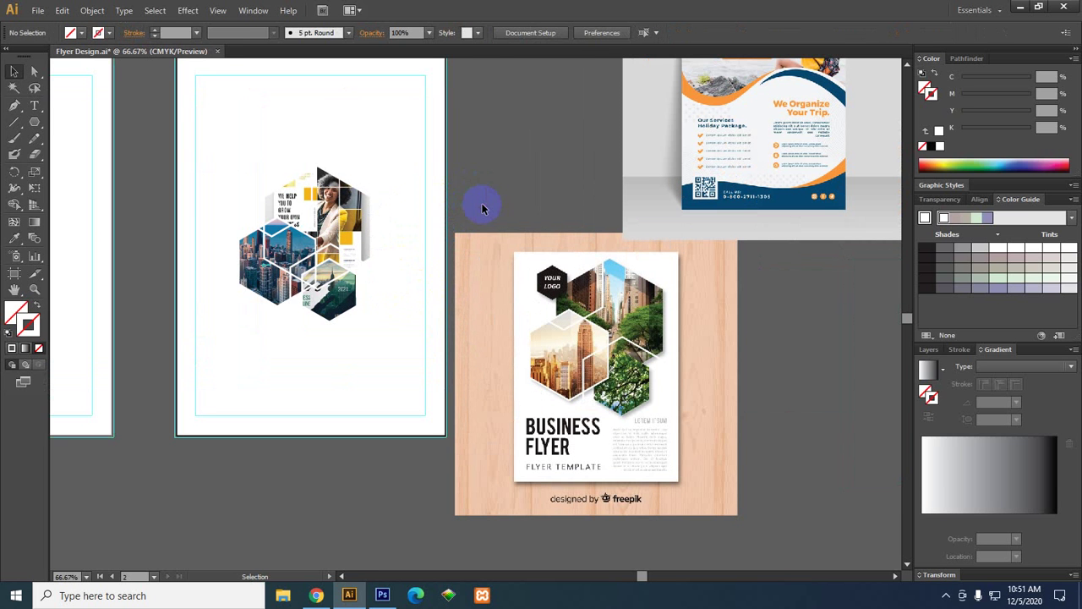
Enlarge the yellow flyer image inside the large hexagon's clipping mask to about 20.64 in square, shift it slightly left, and leave isolation.
double_click(359, 212)
scroll(360, 216, up, 3)
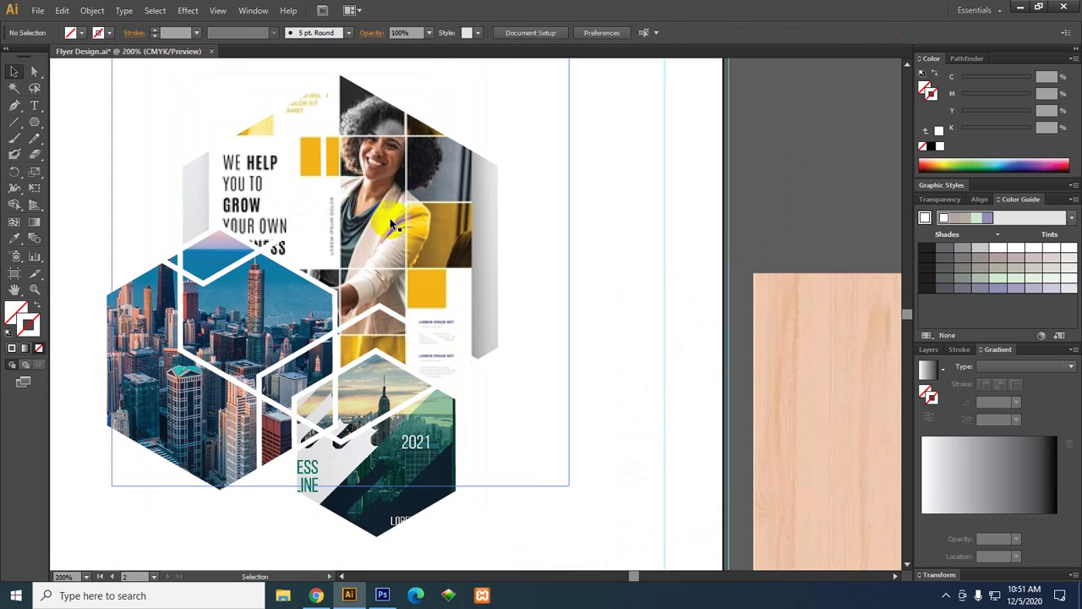
click(392, 224)
scroll(391, 224, down, 2)
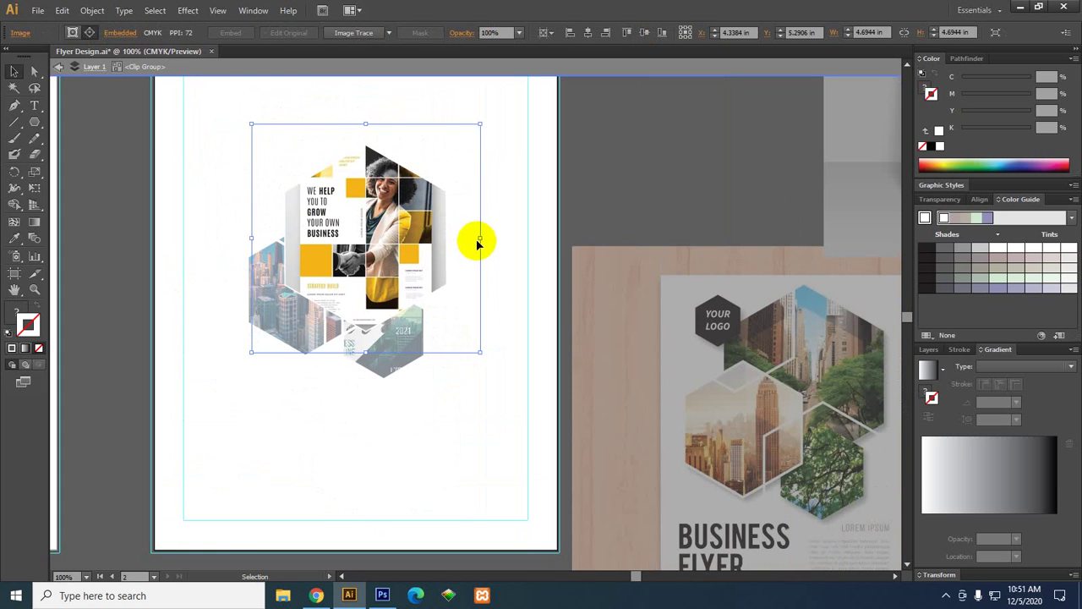
drag(482, 237, 720, 264)
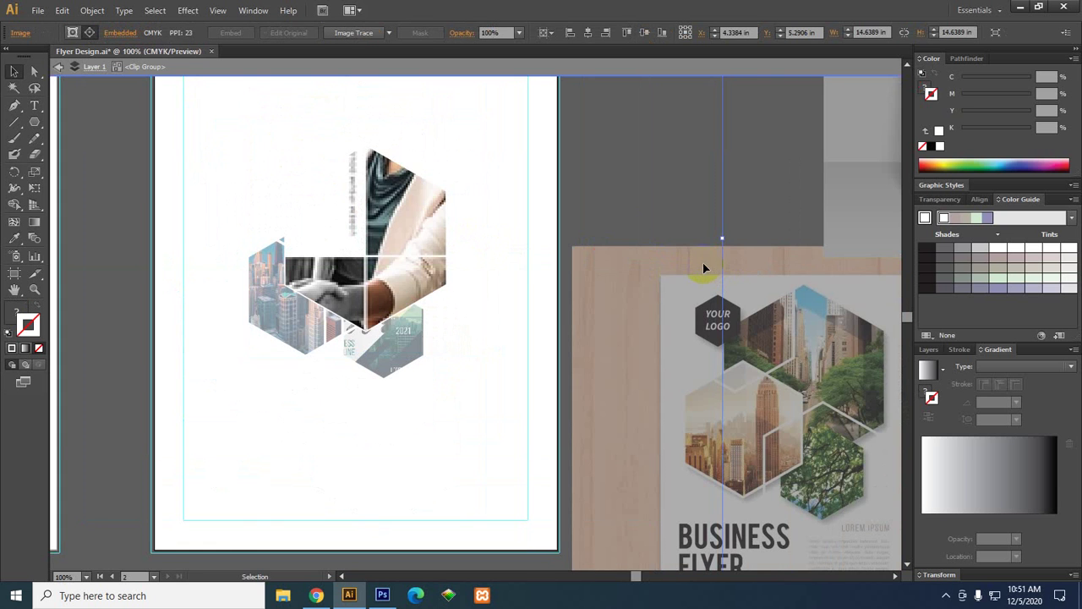
scroll(605, 235, down, 2)
drag(665, 231, 631, 212)
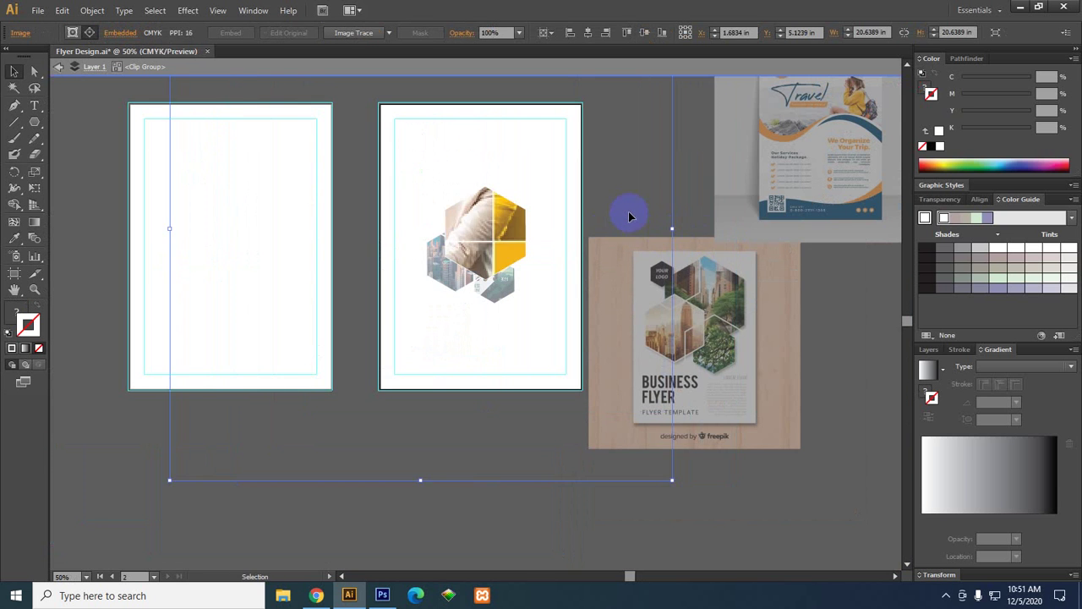
click(692, 184)
Isolate the enlarged yellow flyer image to examine its full extent around the artboards, and leave isolation.
scroll(527, 234, up, 2)
double_click(466, 218)
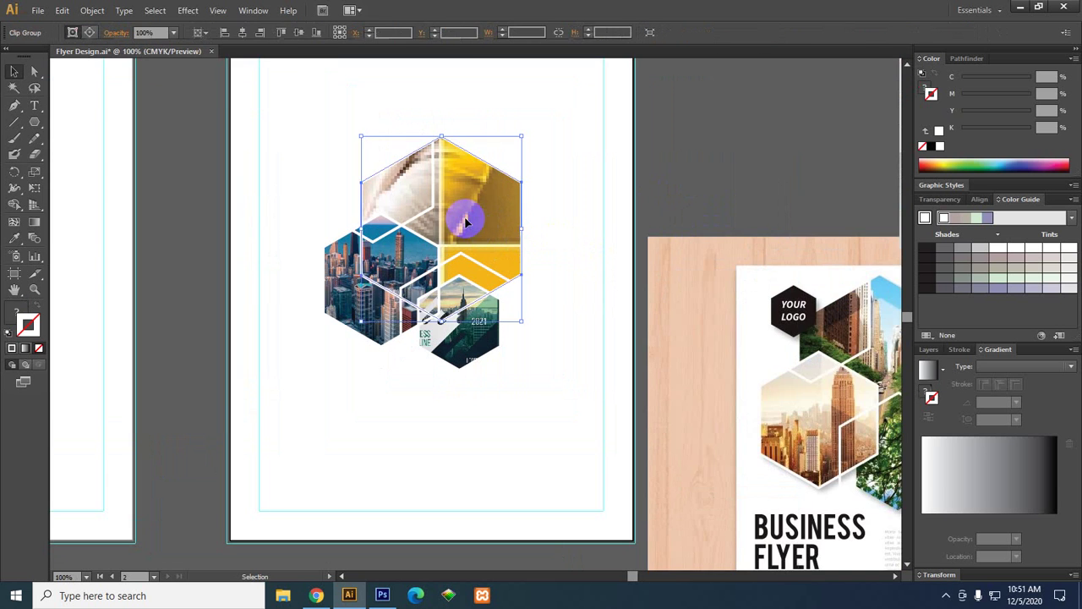
scroll(465, 223, down, 3)
double_click(551, 193)
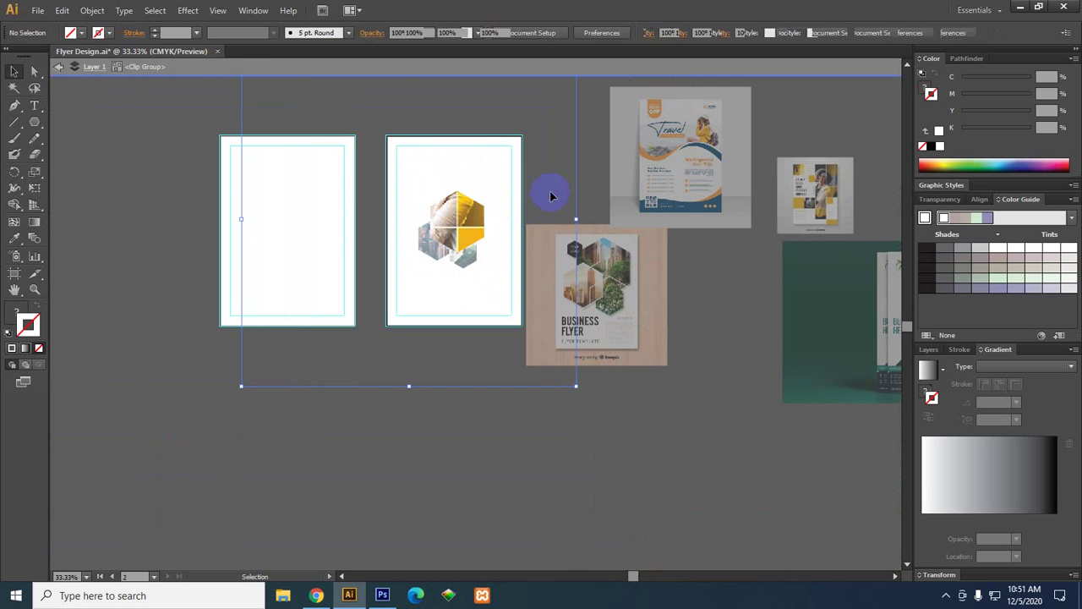
drag(591, 171, 549, 256)
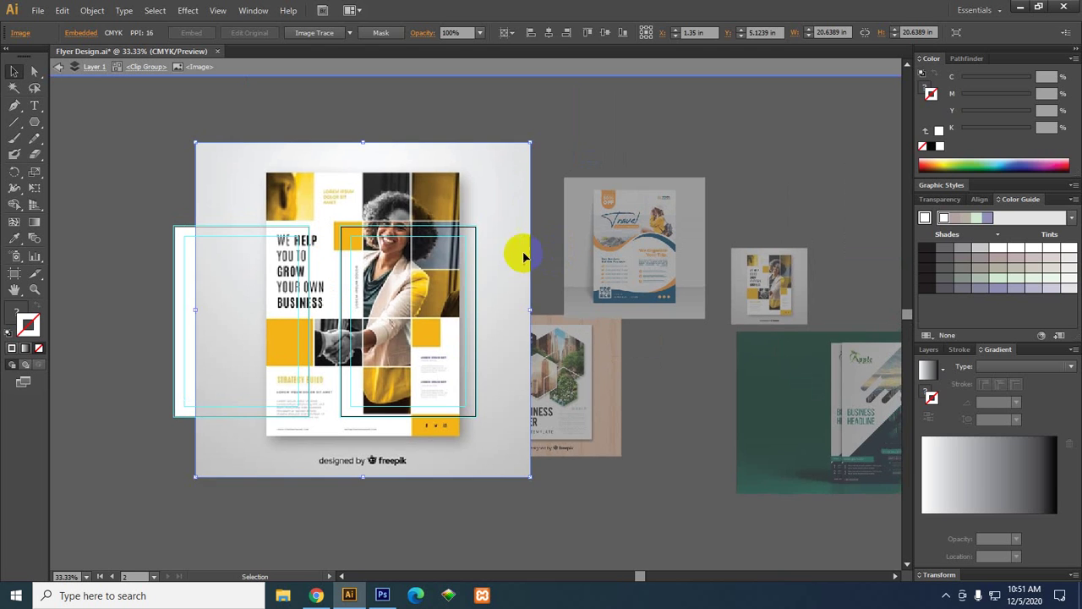
double_click(569, 150)
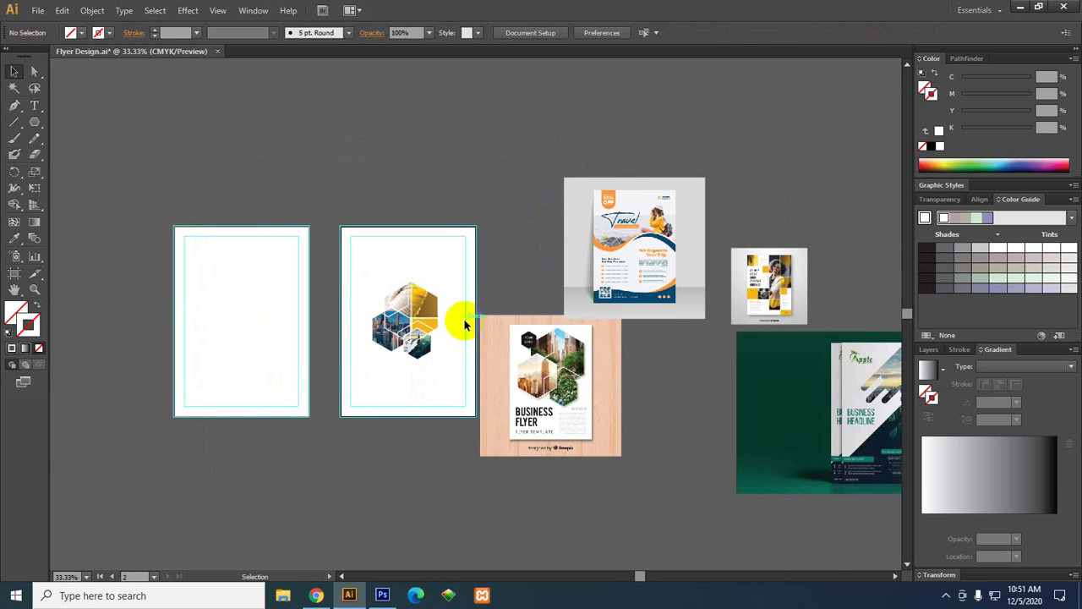
Move the yellow flyer's clipped hexagon off the second artboard, above the Business Flyer, and release its clipping mask.
scroll(459, 318, up, 1)
click(427, 287)
scroll(415, 295, up, 2)
scroll(415, 295, down, 2)
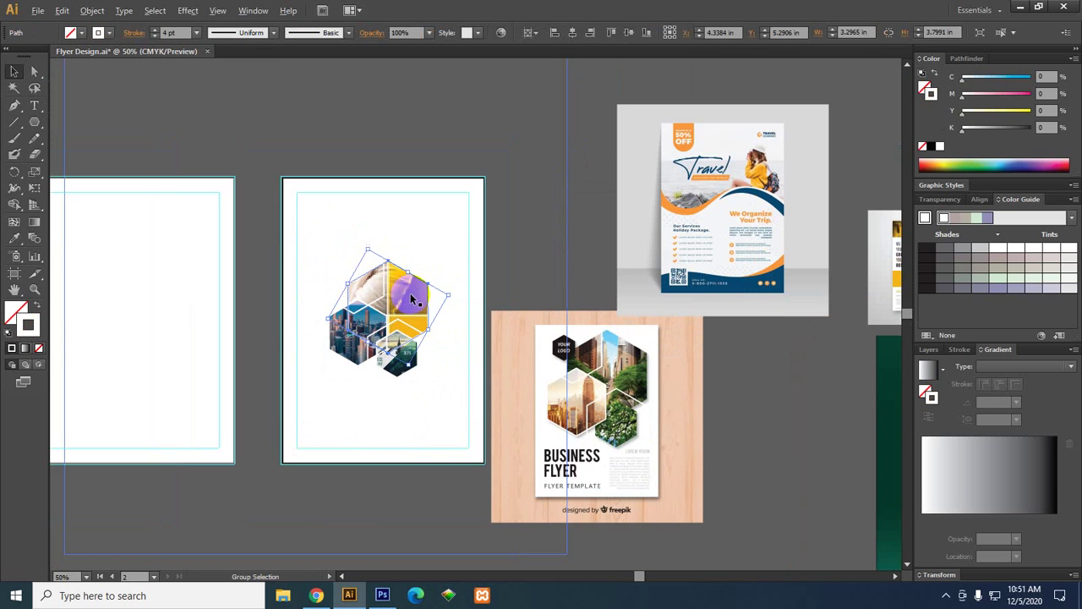
drag(415, 295, 535, 207)
right_click(525, 193)
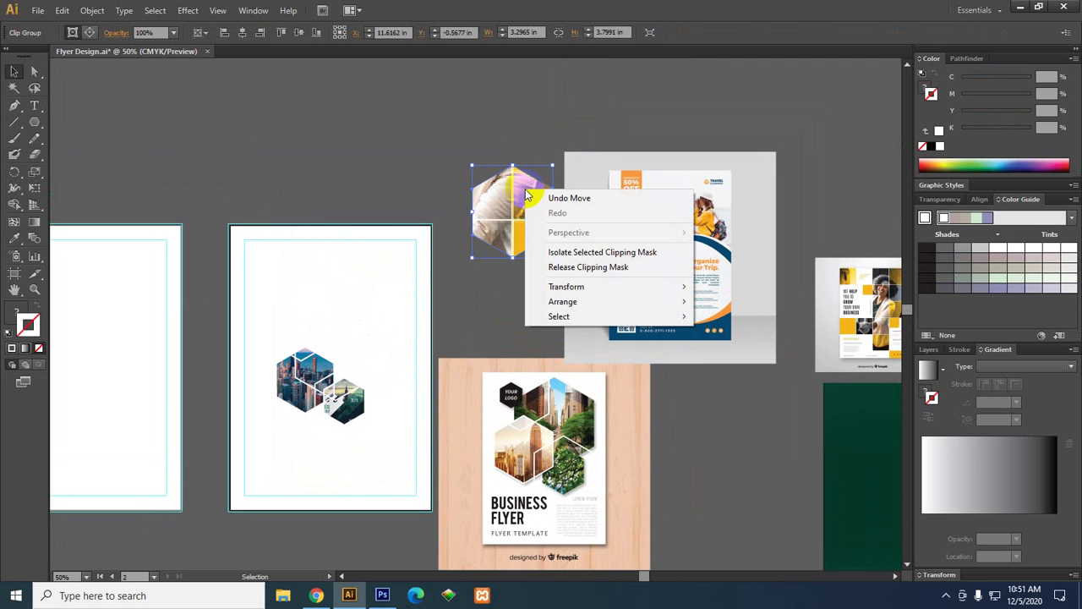
click(561, 267)
Delete the large yellow flyer image released from the hexagon's clipping mask.
click(767, 408)
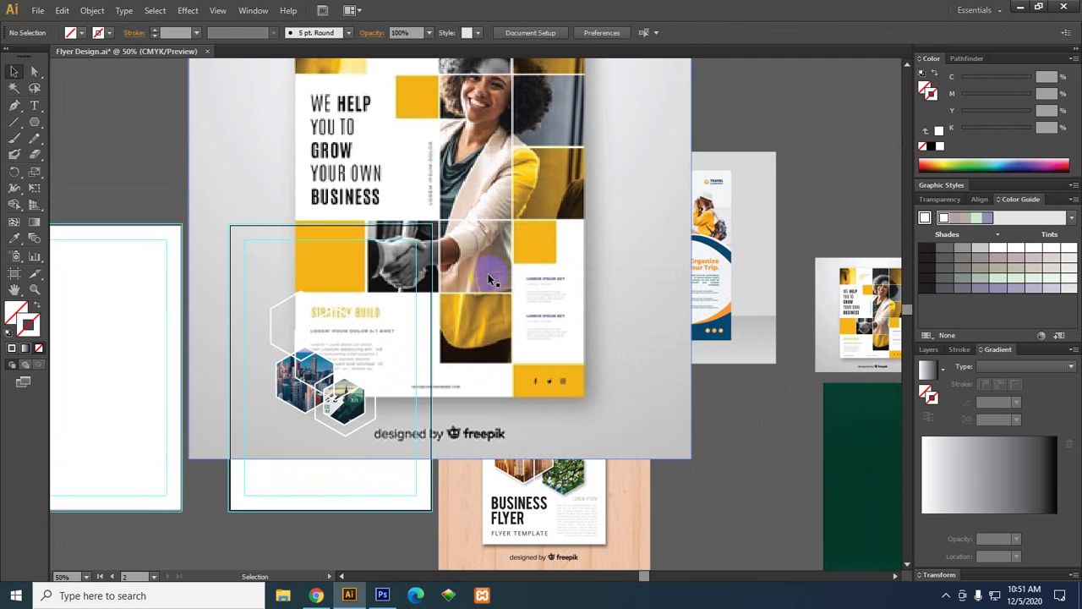
click(488, 273)
key(Delete)
Move the Travel flyer image next to the second artboard, over the free hexagon path, and send it to the back.
drag(514, 204, 473, 244)
right_click(524, 208)
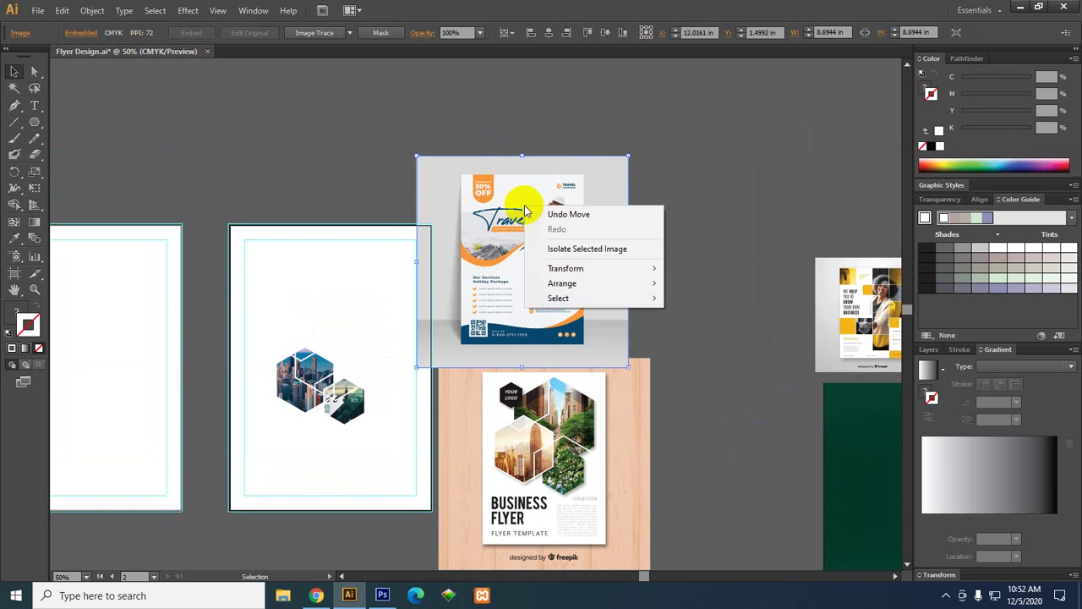
mouse_move(609, 282)
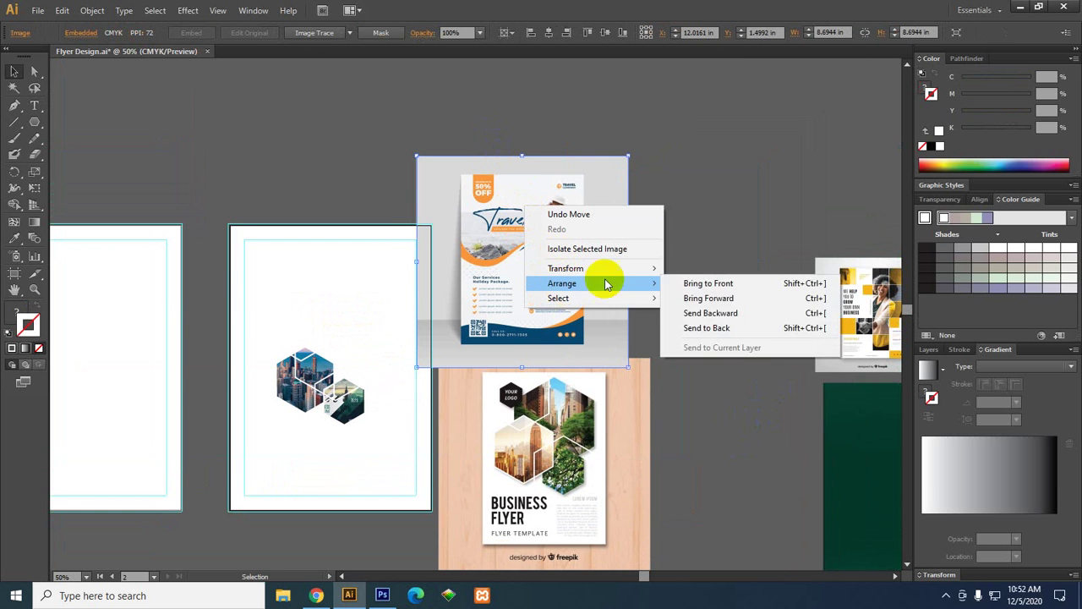
click(708, 329)
Position the Travel flyer image behind the hexagon path and enlarge it to about 11.04 in square.
scroll(499, 179, up, 2)
drag(488, 118, 476, 147)
drag(459, 107, 600, 315)
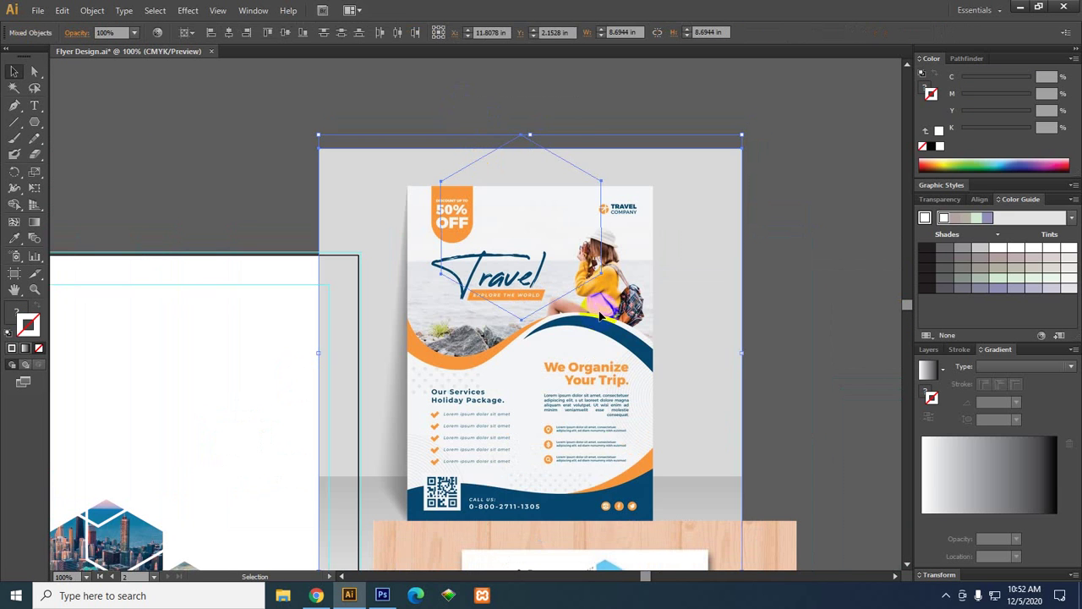
click(593, 130)
drag(635, 230, 631, 159)
drag(254, 143, 569, 199)
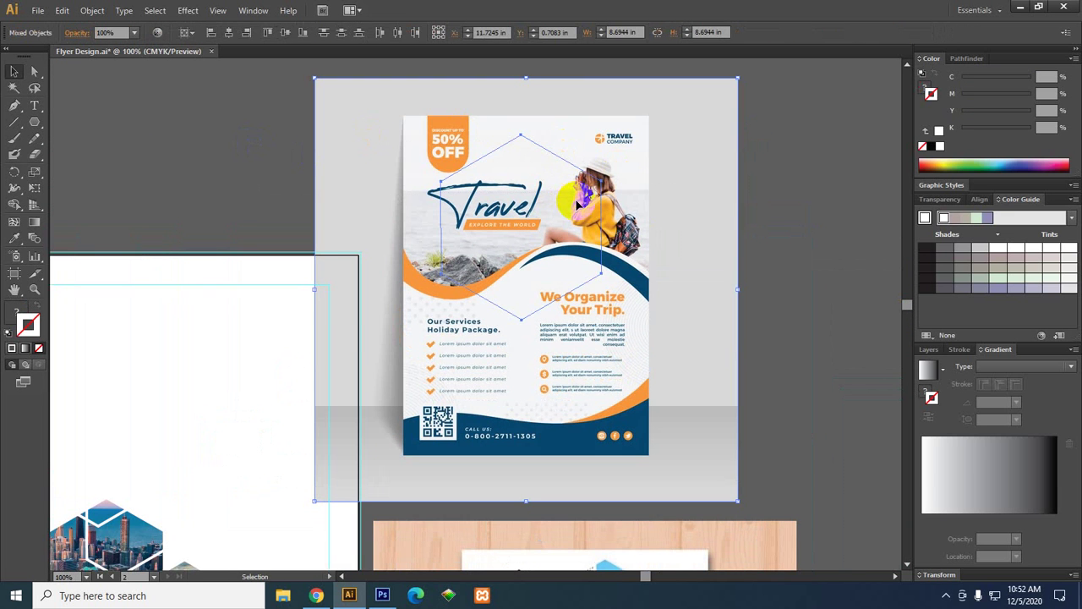
drag(686, 243, 701, 271)
click(720, 362)
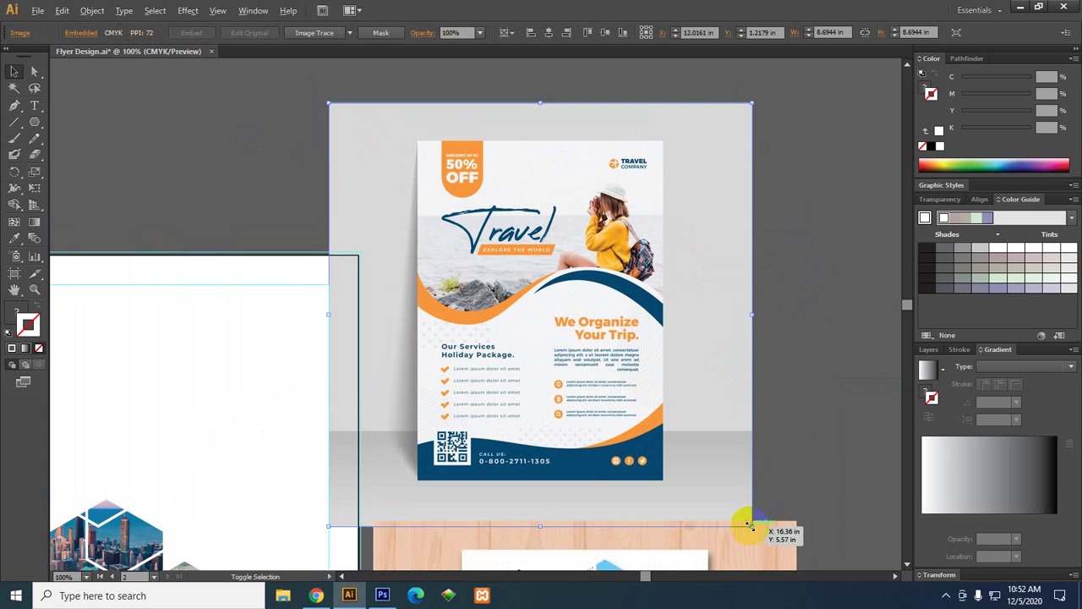
drag(748, 525, 809, 411)
scroll(551, 188, up, 4)
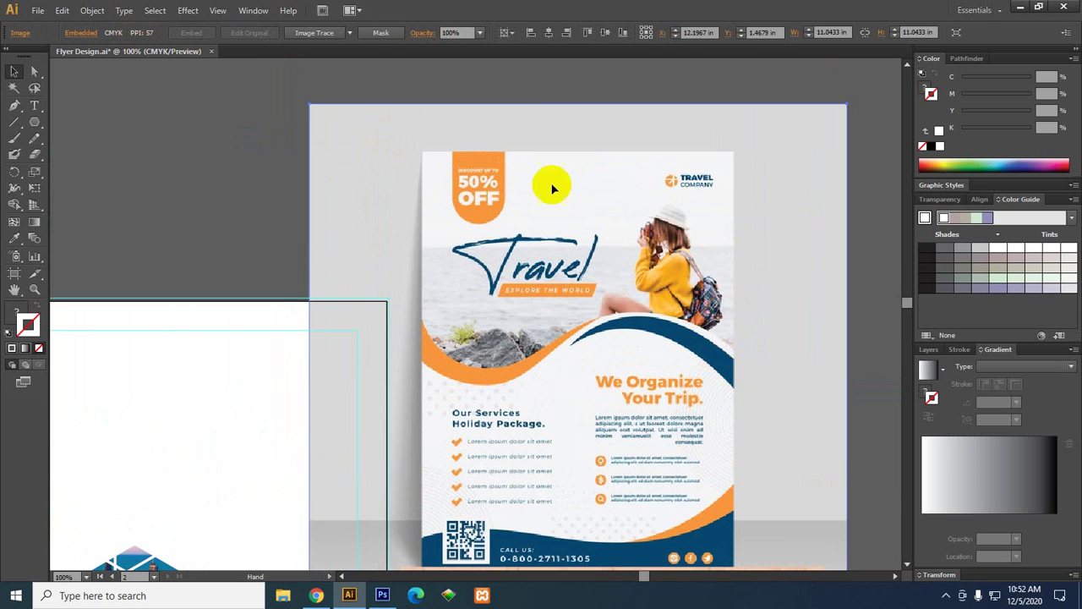
Place the hexagon path over the Travel heading and clip the flyer image to it with a clipping mask.
shift+click(618, 247)
click(543, 98)
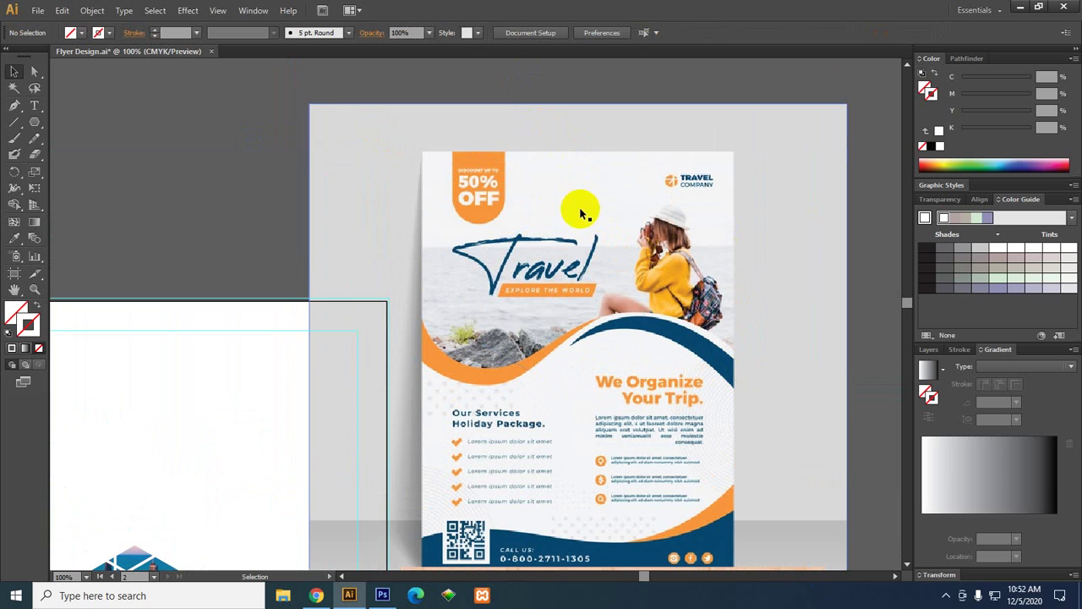
drag(568, 212, 538, 160)
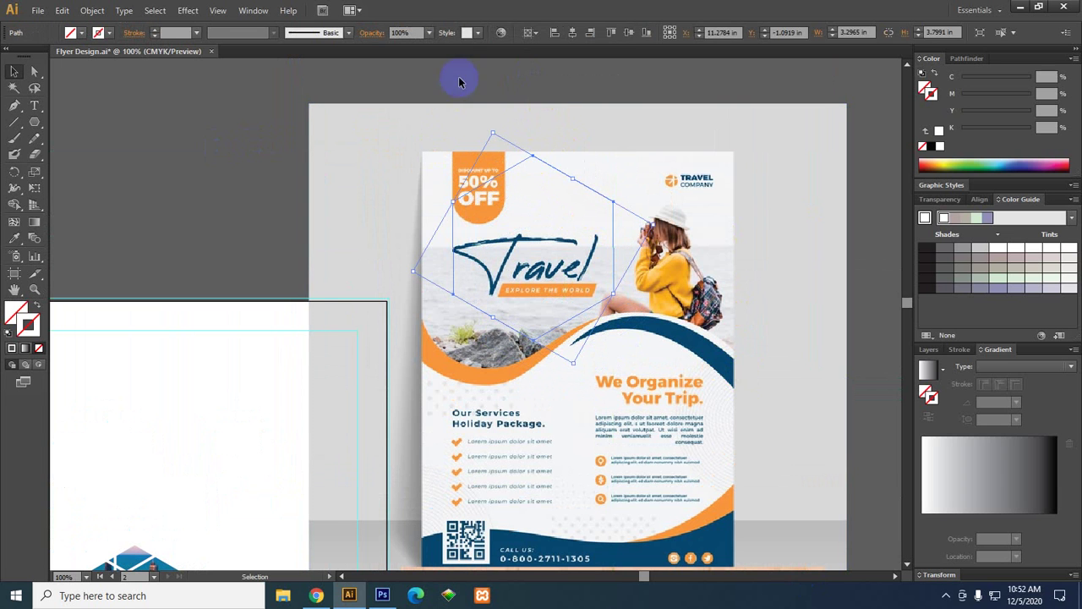
shift+click(560, 179)
key(ctrl+7)
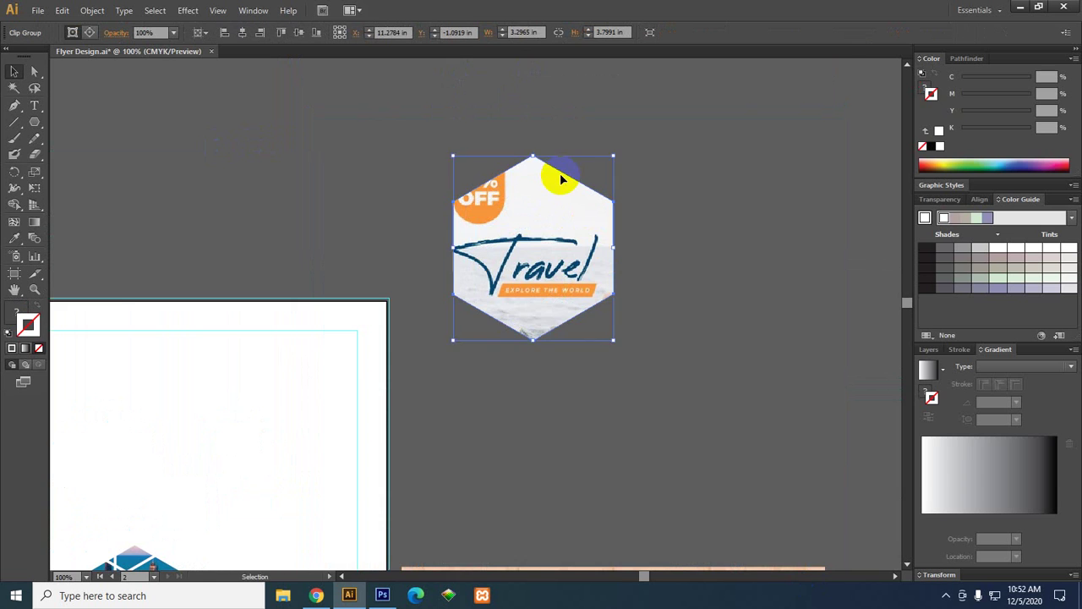
Align the clipped Travel hexagon's centre vertically and horizontally to the large white hexagon outline on the second artboard.
scroll(724, 259, down, 2)
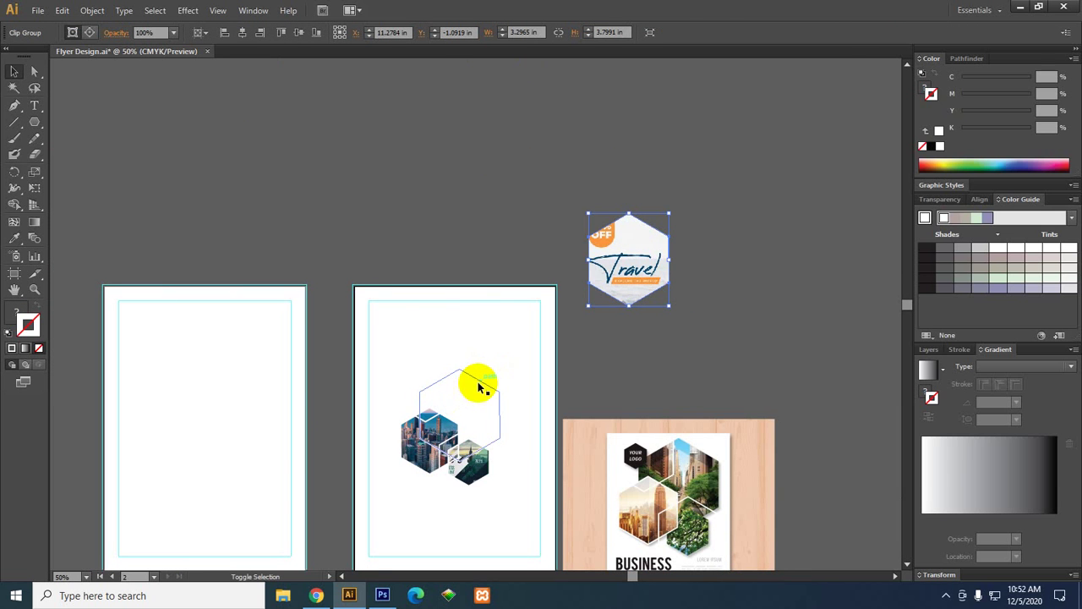
shift+click(478, 385)
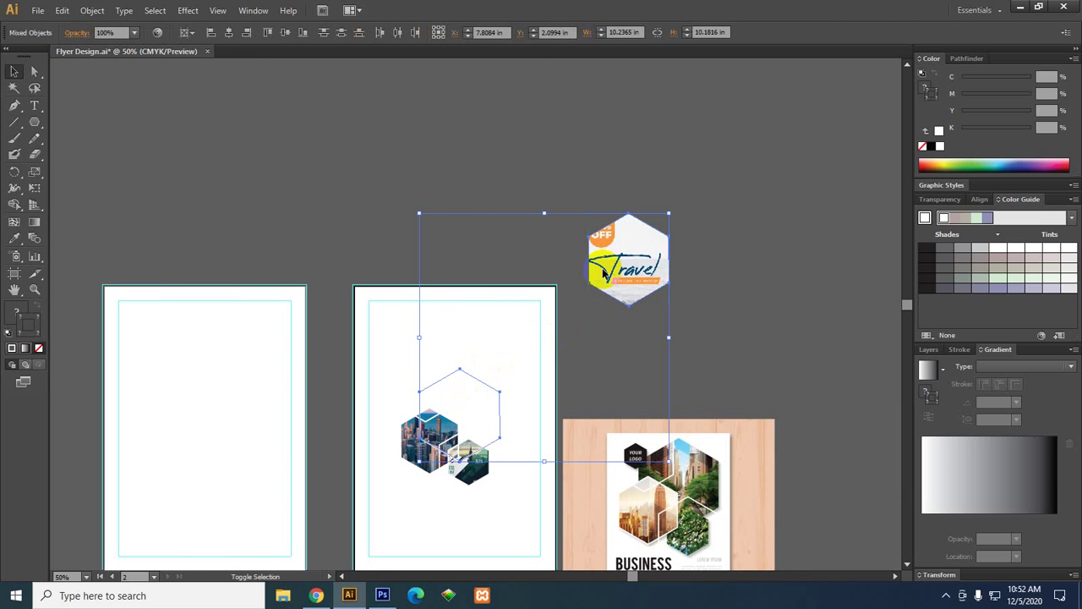
click(473, 380)
click(285, 32)
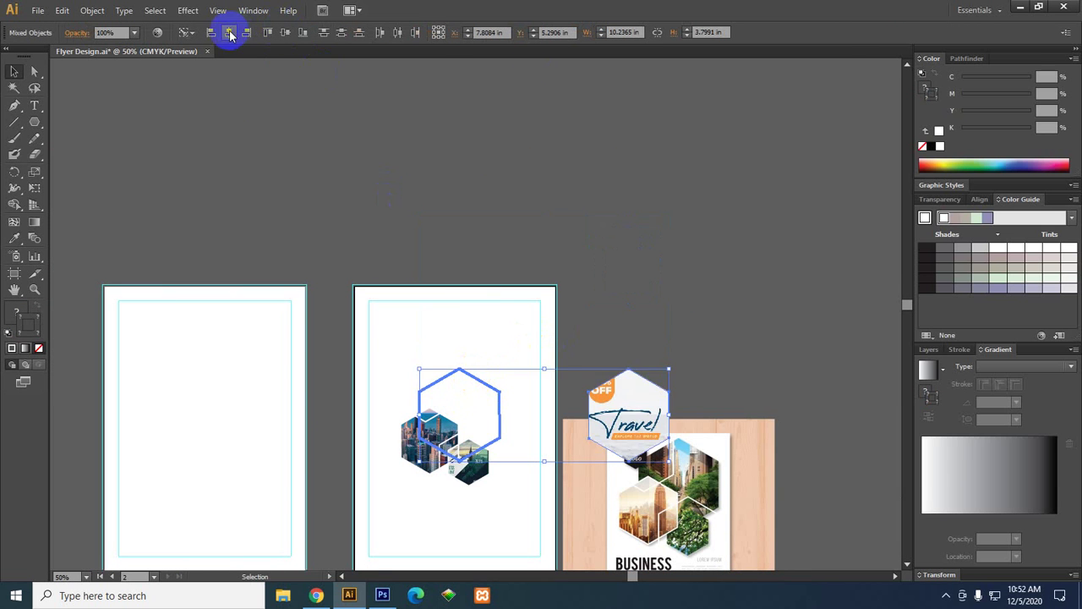
click(228, 32)
key(ctrl+equal)
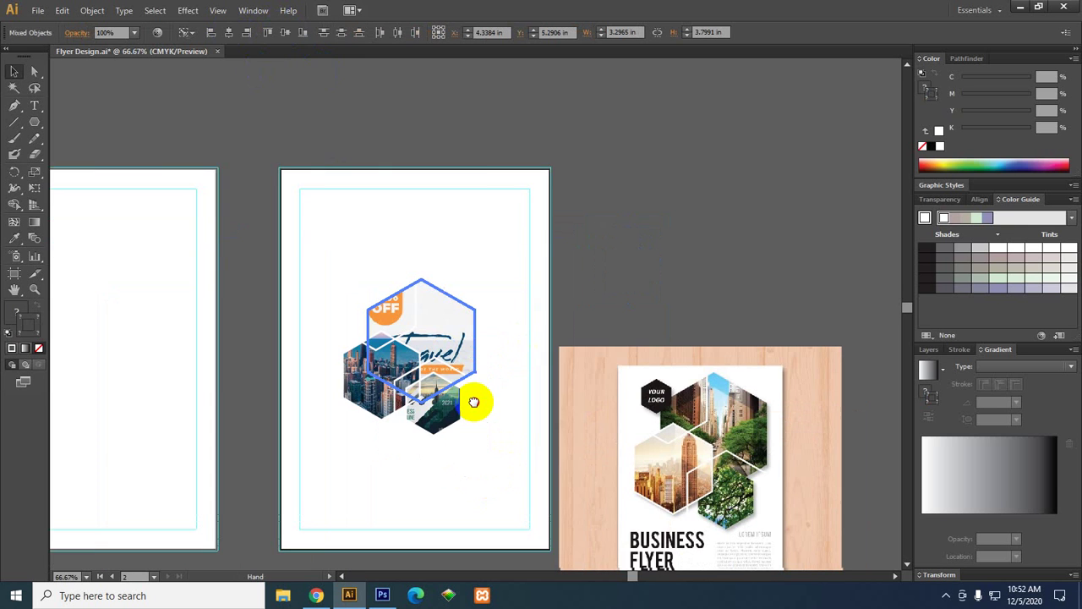
key(ctrl+equal)
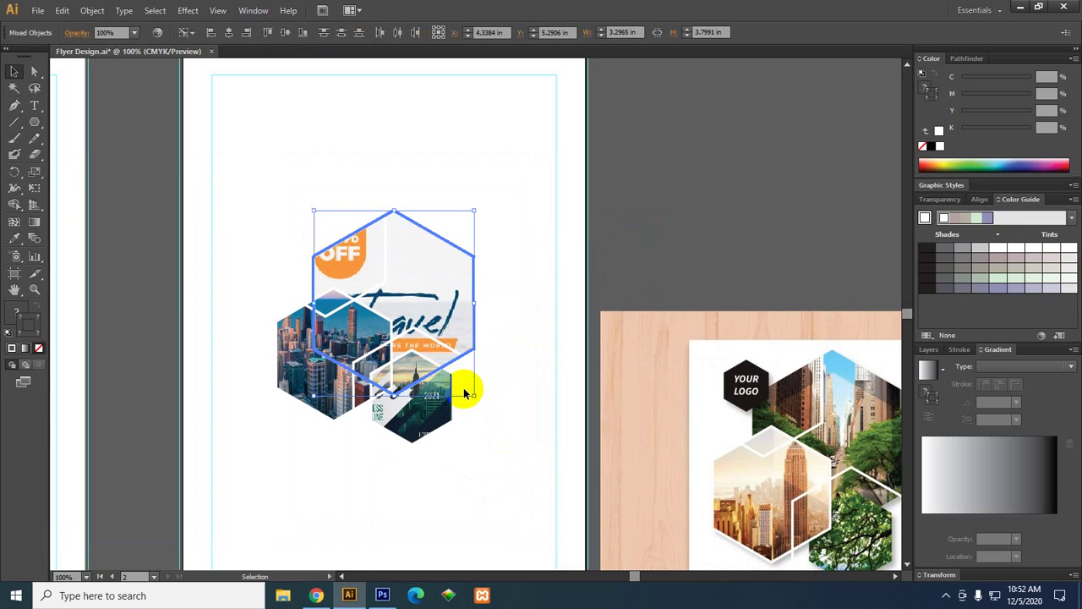
Clear the selection and examine the Business Flyer's hexagon photo layout up close for comparison.
click(659, 174)
drag(732, 311, 532, 187)
scroll(552, 232, down, 1)
scroll(628, 407, up, 2)
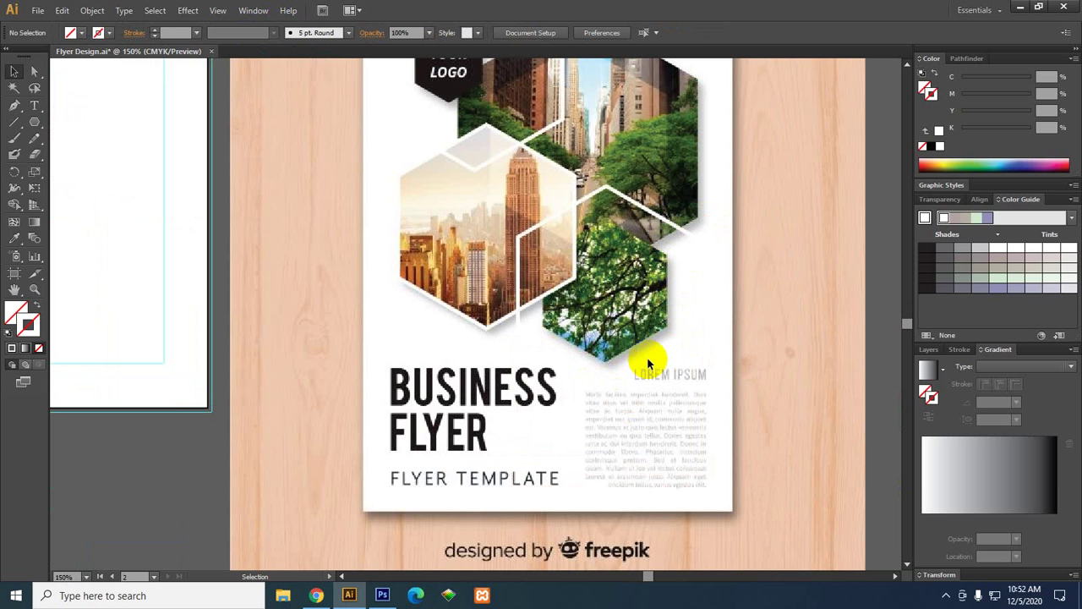
scroll(607, 354, down, 2)
drag(242, 306, 363, 355)
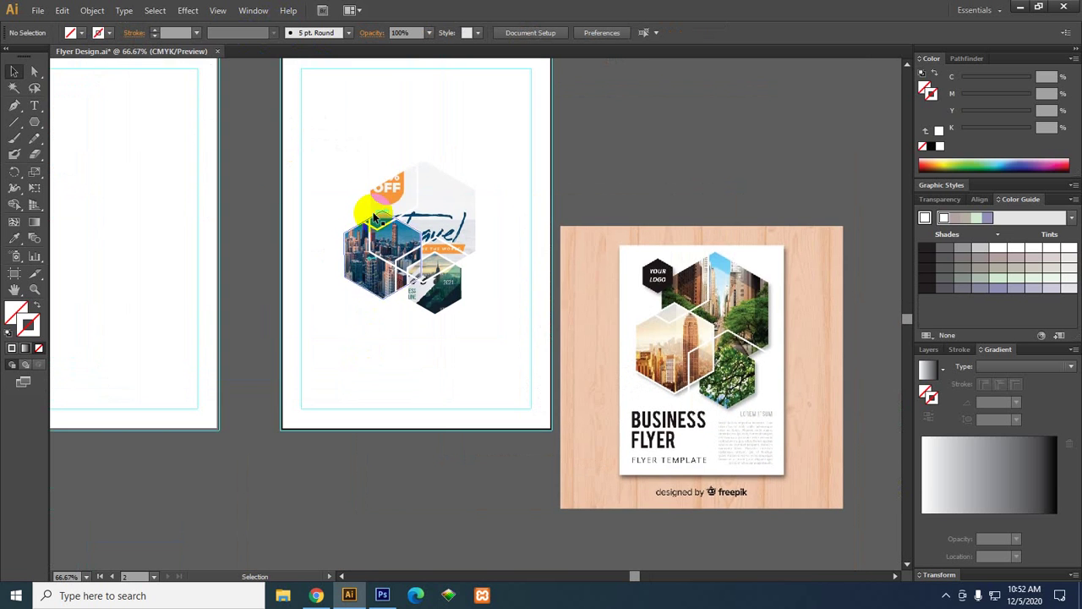
Select the clipped image hexagons on the second artboard, then clear the selection.
scroll(373, 189, up, 1)
click(483, 181)
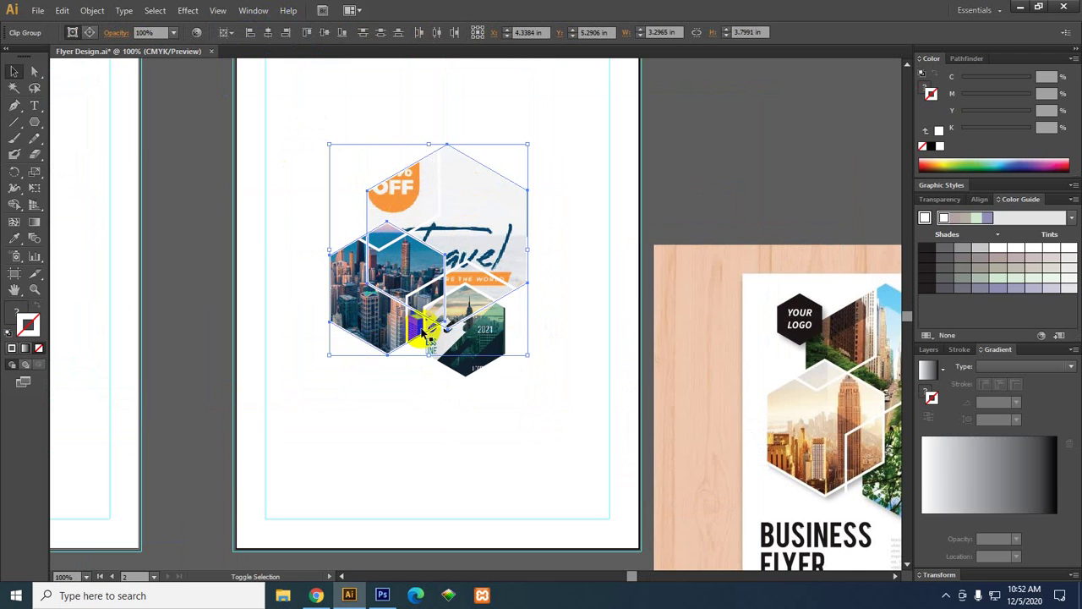
drag(563, 383, 442, 380)
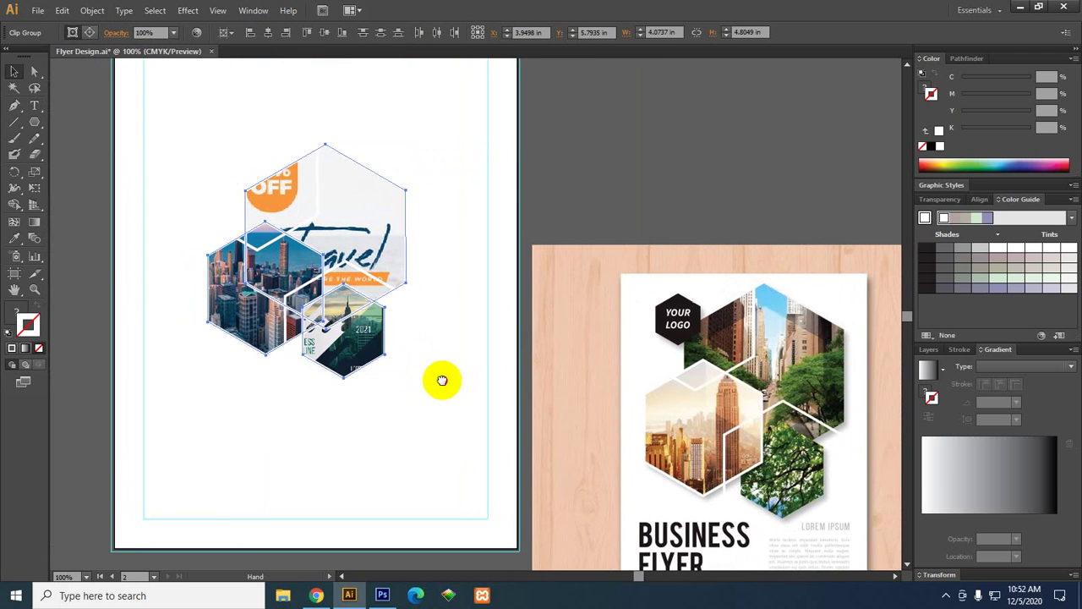
drag(413, 130, 374, 186)
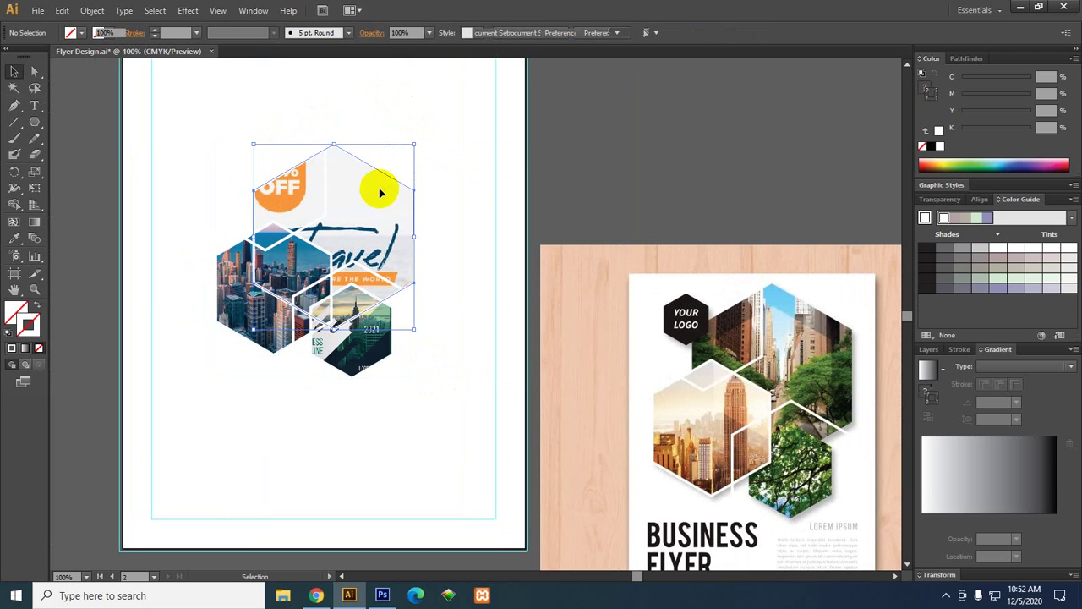
shift+click(372, 373)
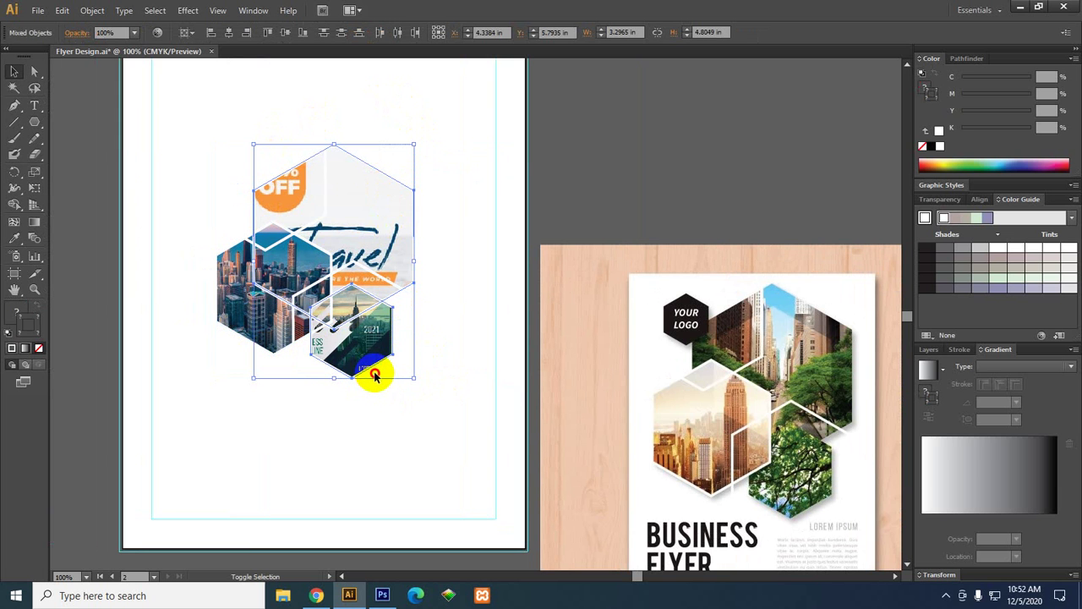
click(388, 374)
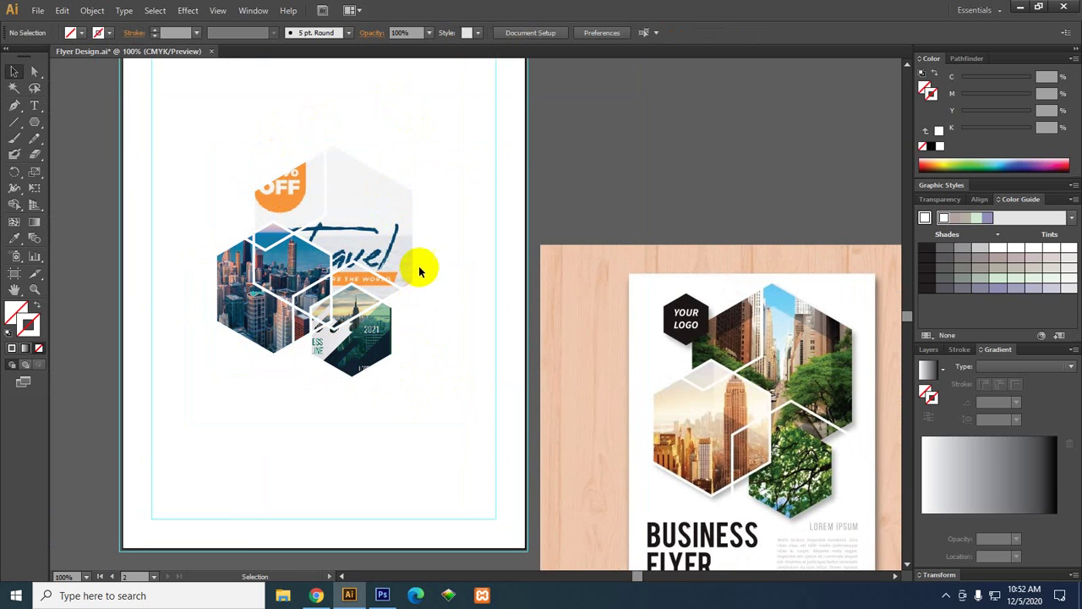
Select the Travel, green flyer and city hexagons together with their matching white outlines.
drag(423, 255, 401, 249)
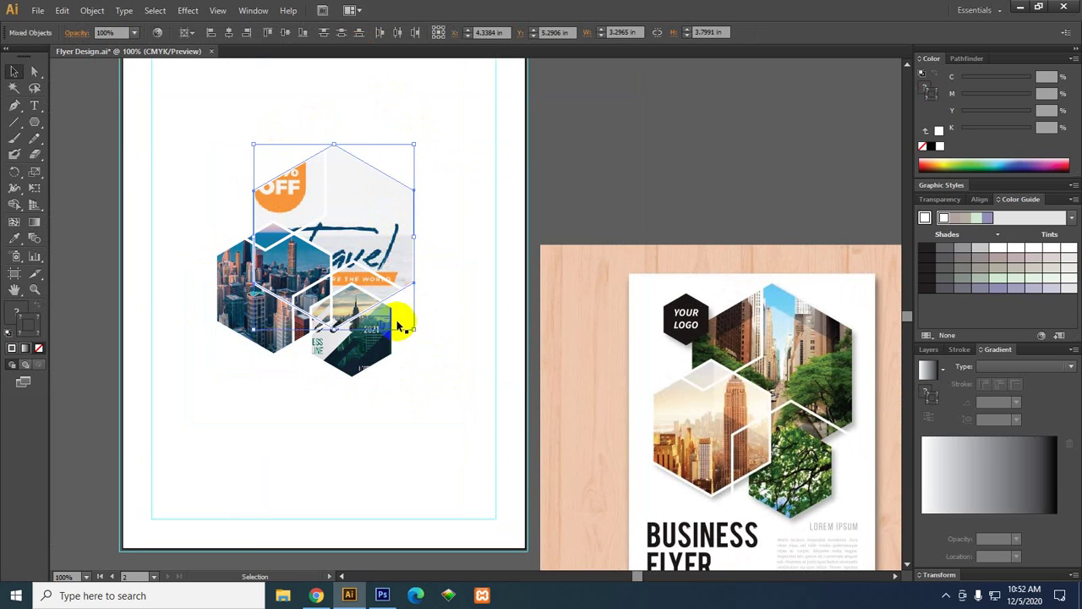
shift+click(355, 362)
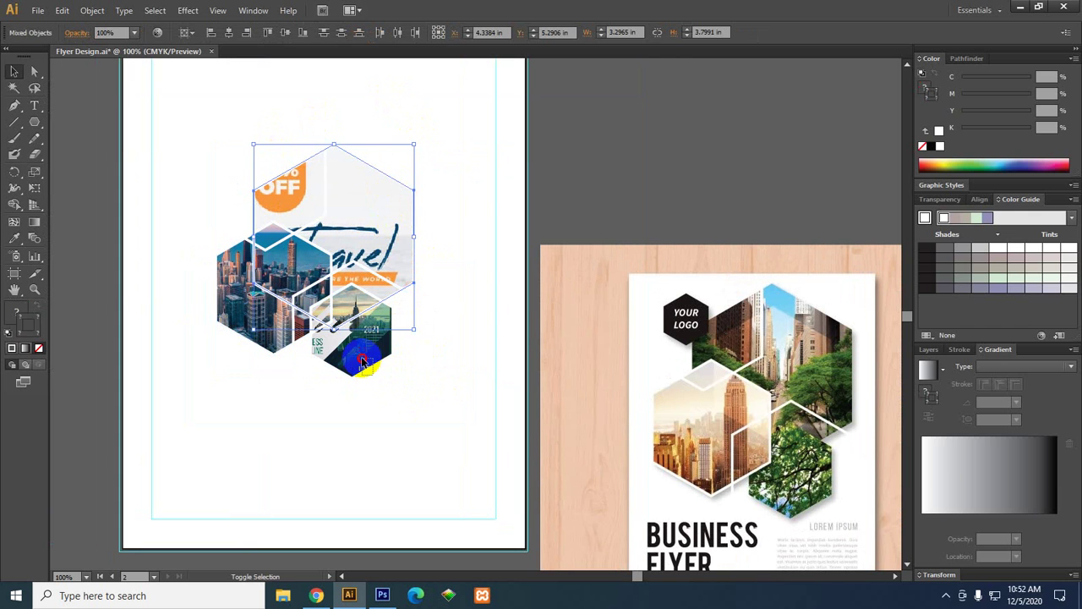
shift+click(239, 347)
key(ctrl+z)
drag(235, 343, 248, 332)
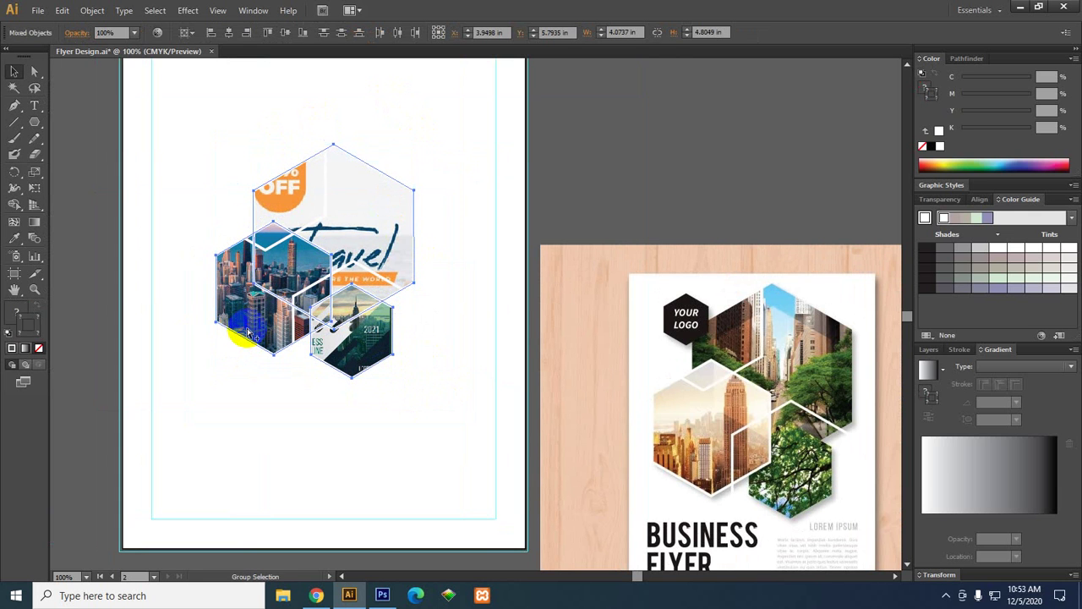
scroll(248, 332, up, 1)
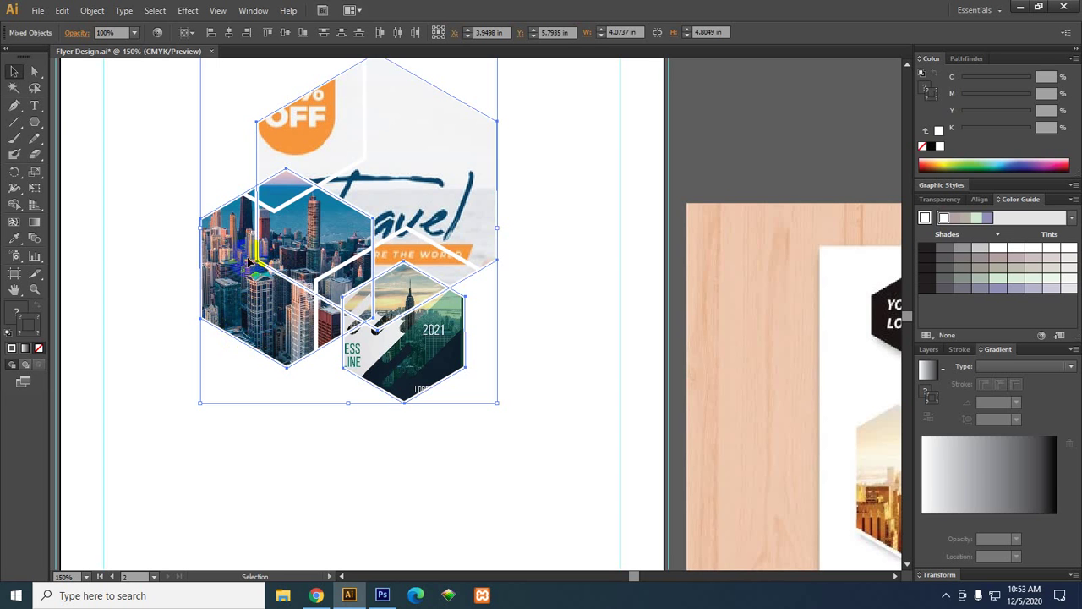
click(180, 229)
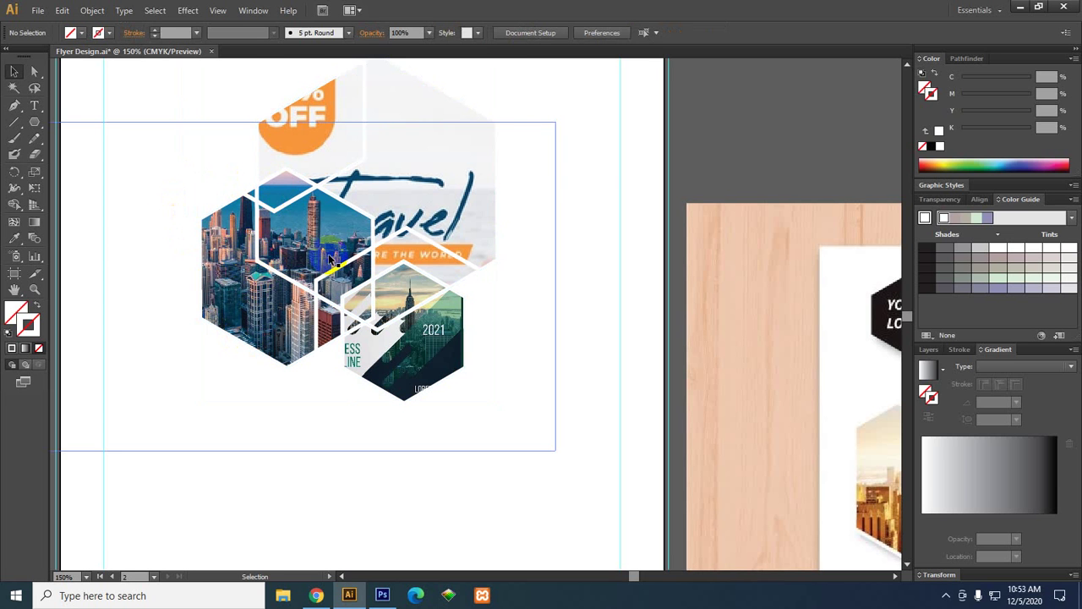
click(409, 353)
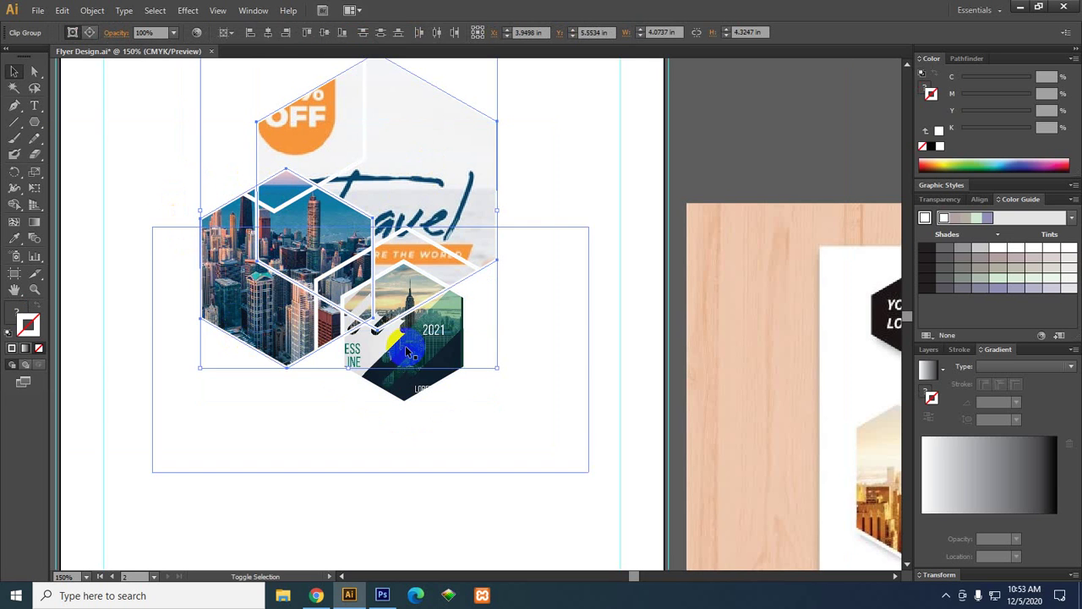
shift+click(438, 351)
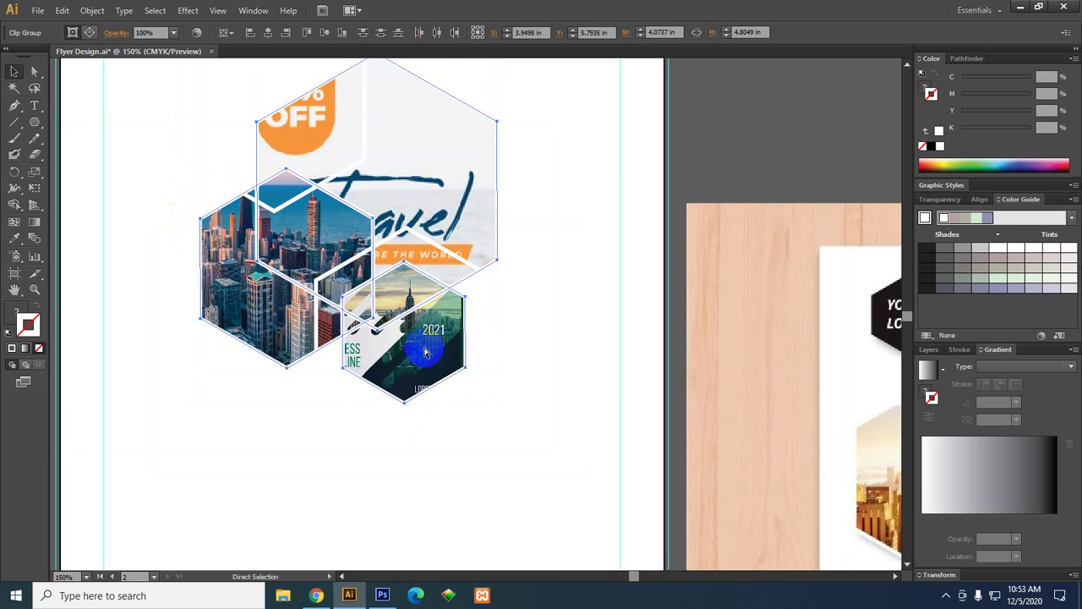
click(423, 337)
click(415, 181)
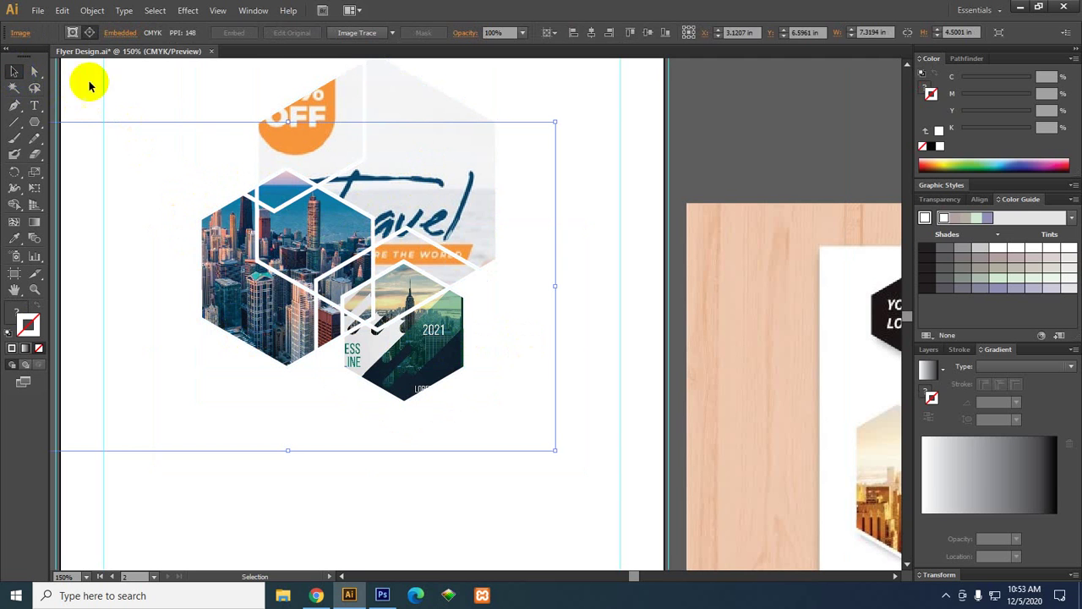
click(158, 90)
Select all three image-filled hexagons with their white outlines on the second artboard.
drag(186, 237, 230, 264)
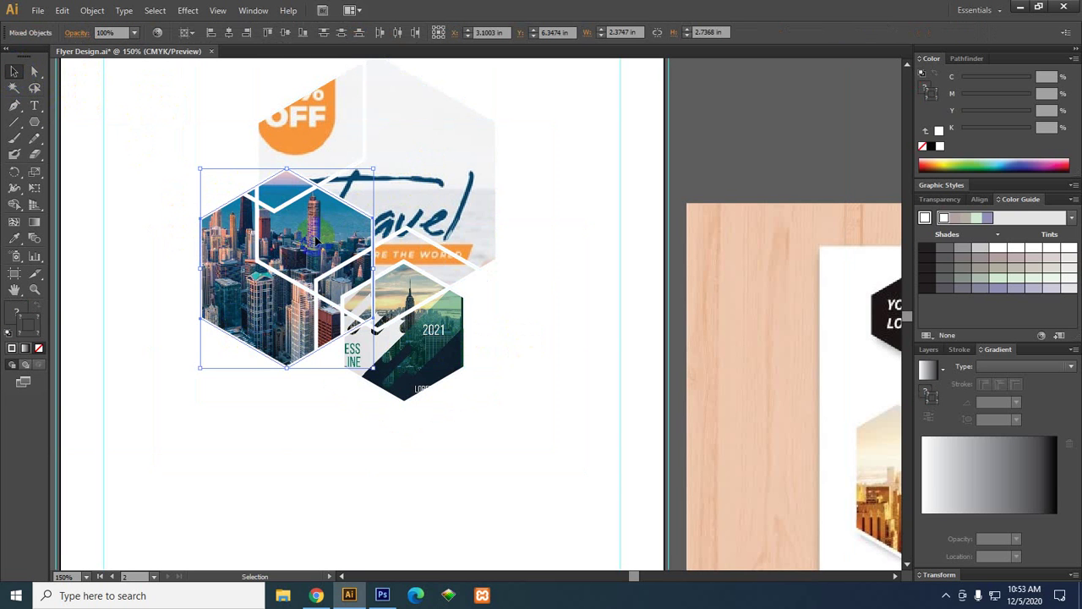
drag(487, 80, 443, 131)
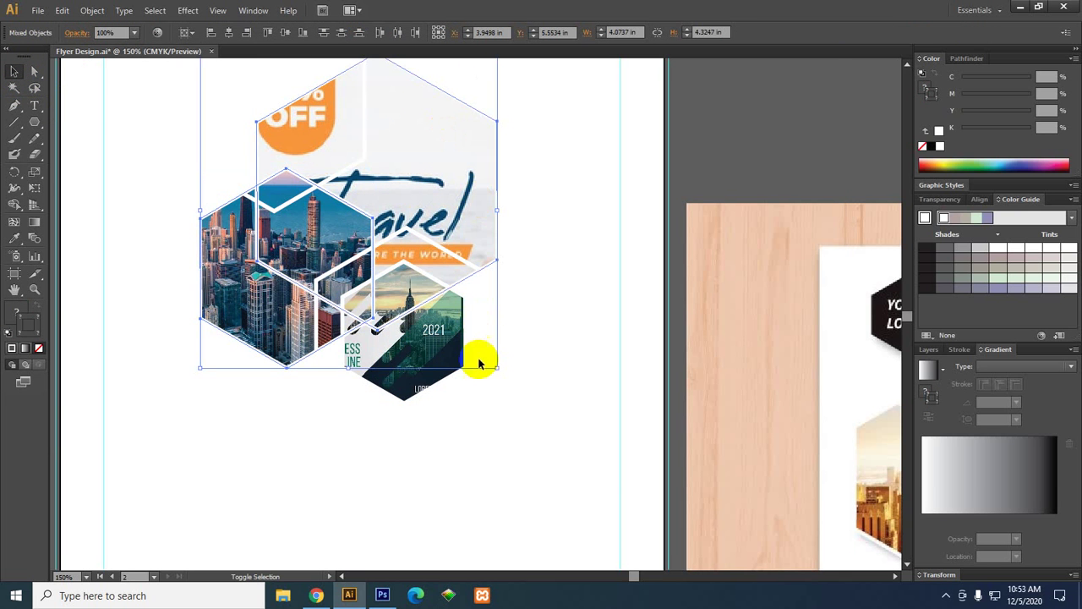
shift+click(431, 347)
scroll(425, 344, down, 2)
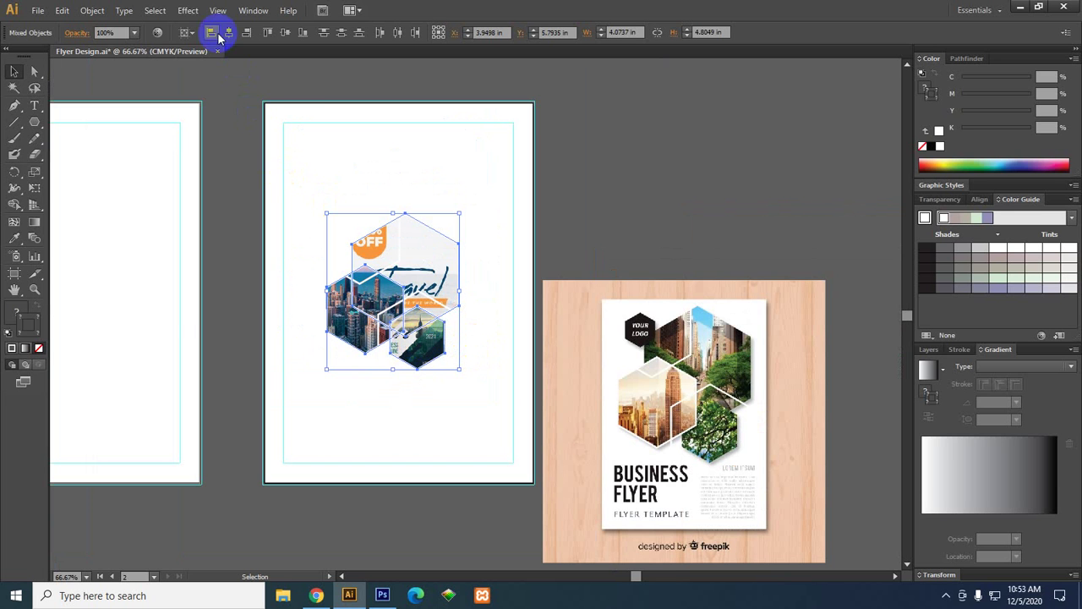
Apply a Multiply drop shadow with 50% opacity to the selected image hexagons and white outlines on the second artboard.
click(190, 11)
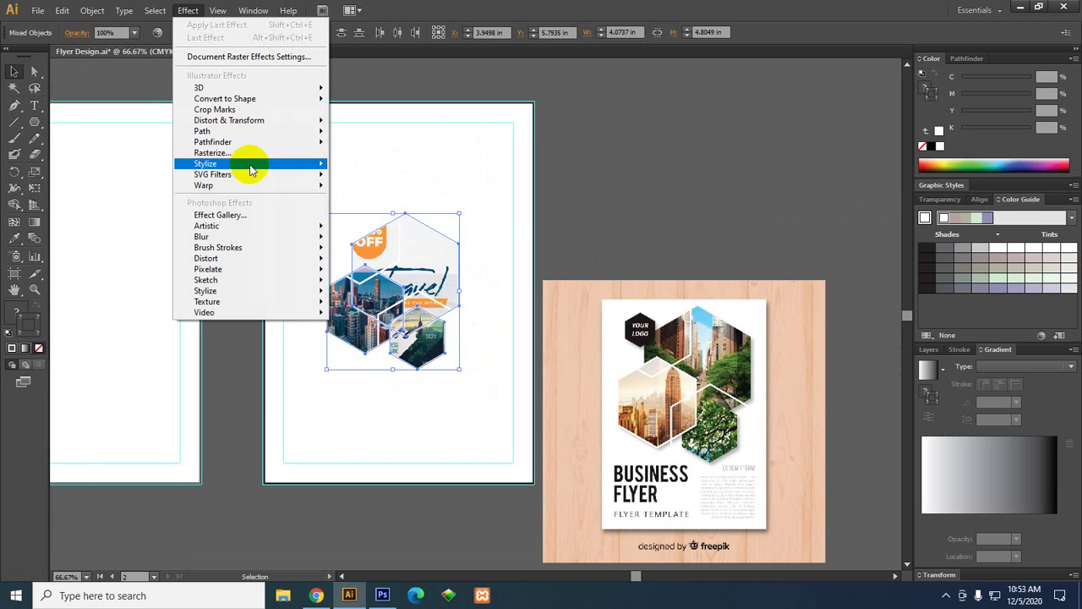
mouse_move(283, 171)
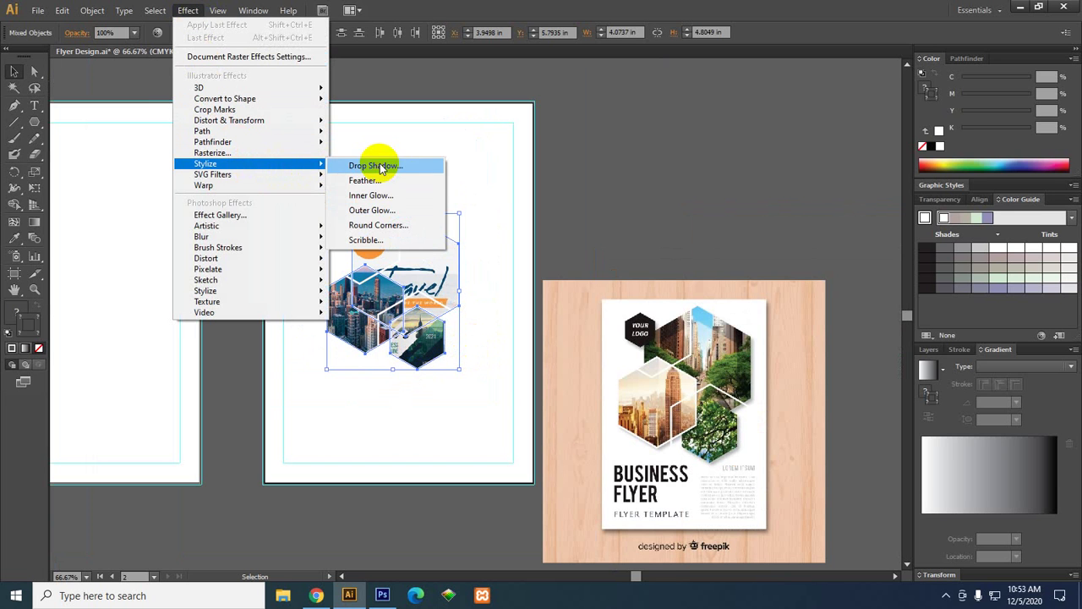
click(374, 166)
click(667, 347)
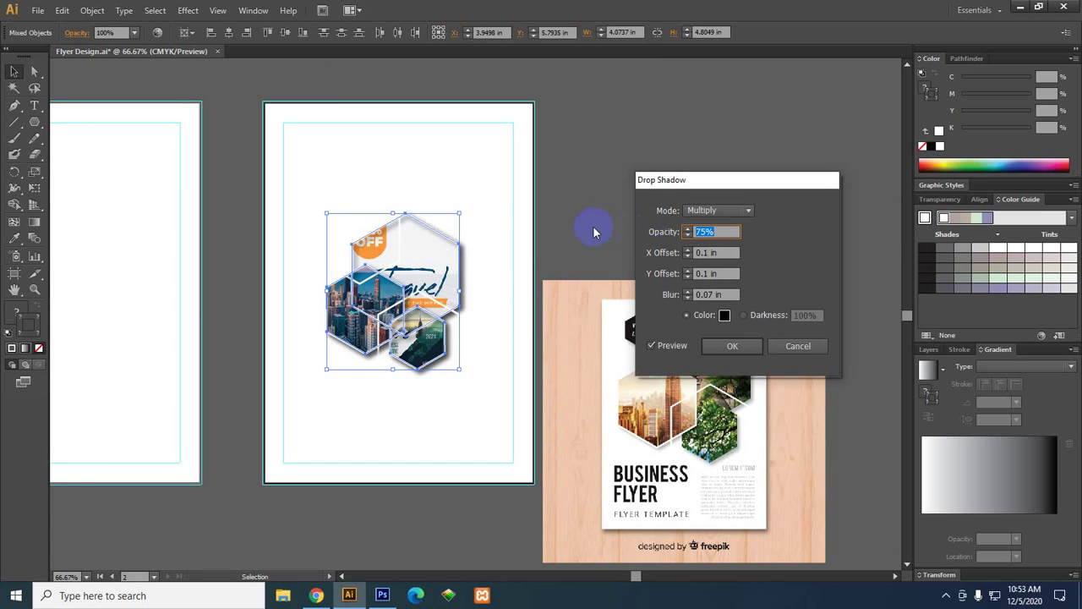
text(50)
click(732, 347)
click(705, 342)
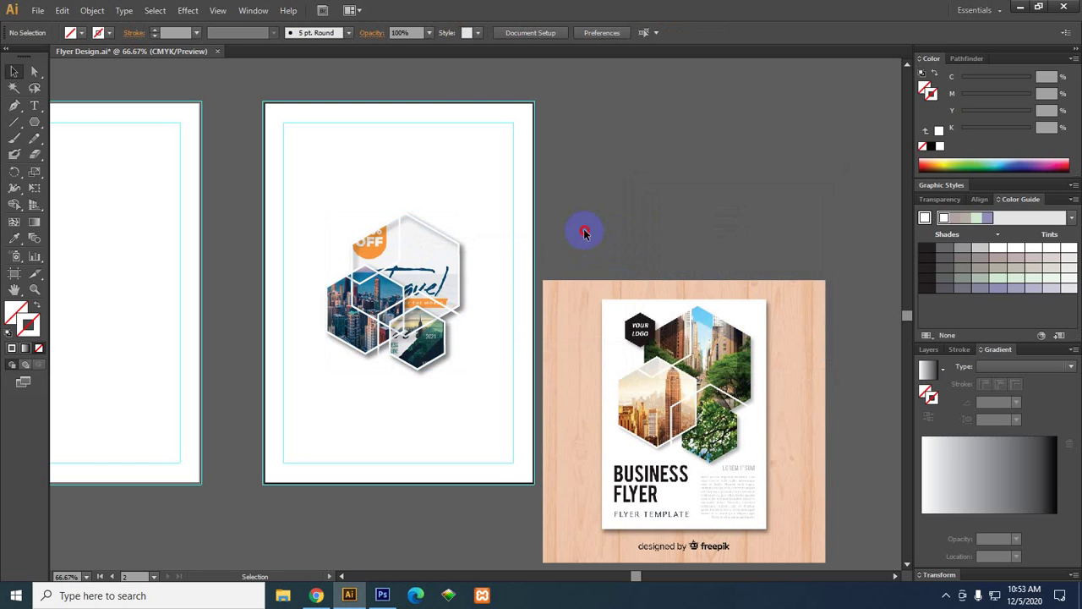
Expand the appearance of the white outline around the large Travel hexagon.
scroll(414, 245, up, 1)
drag(712, 240, 667, 195)
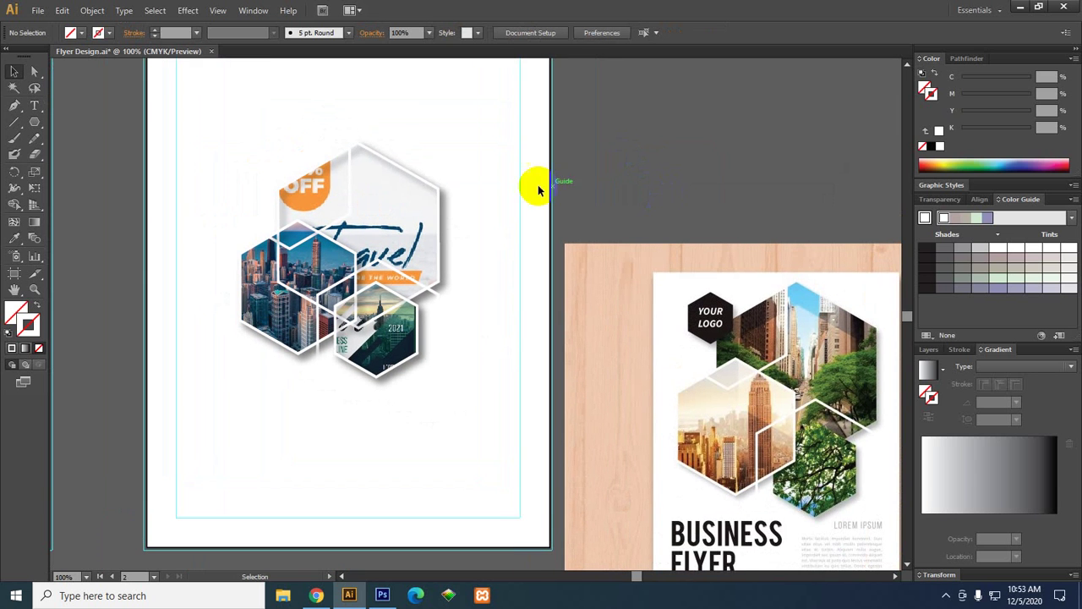
click(384, 160)
key(a)
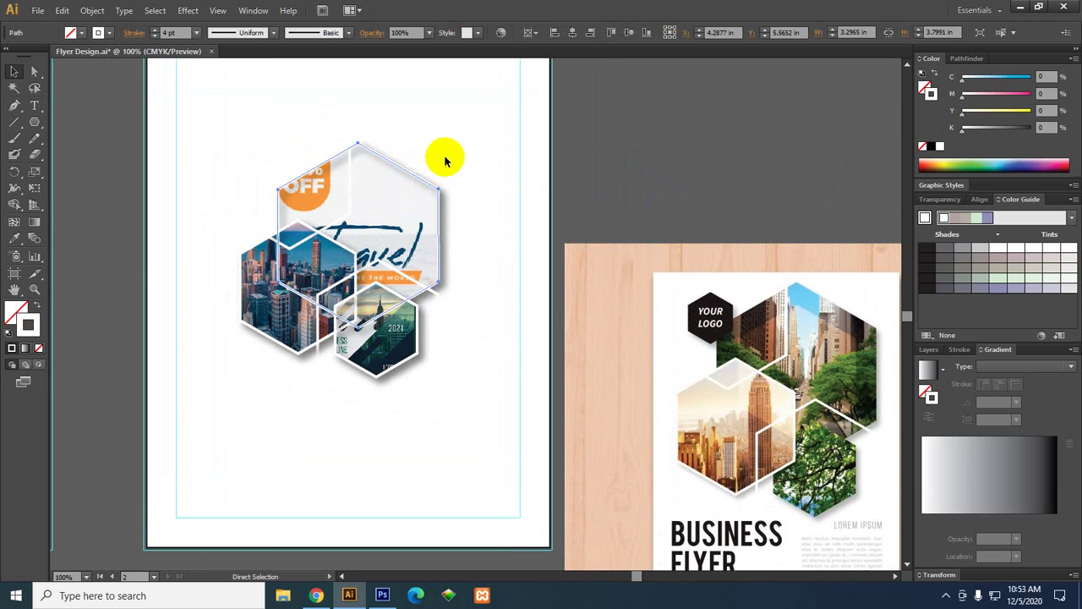
key(v)
click(91, 10)
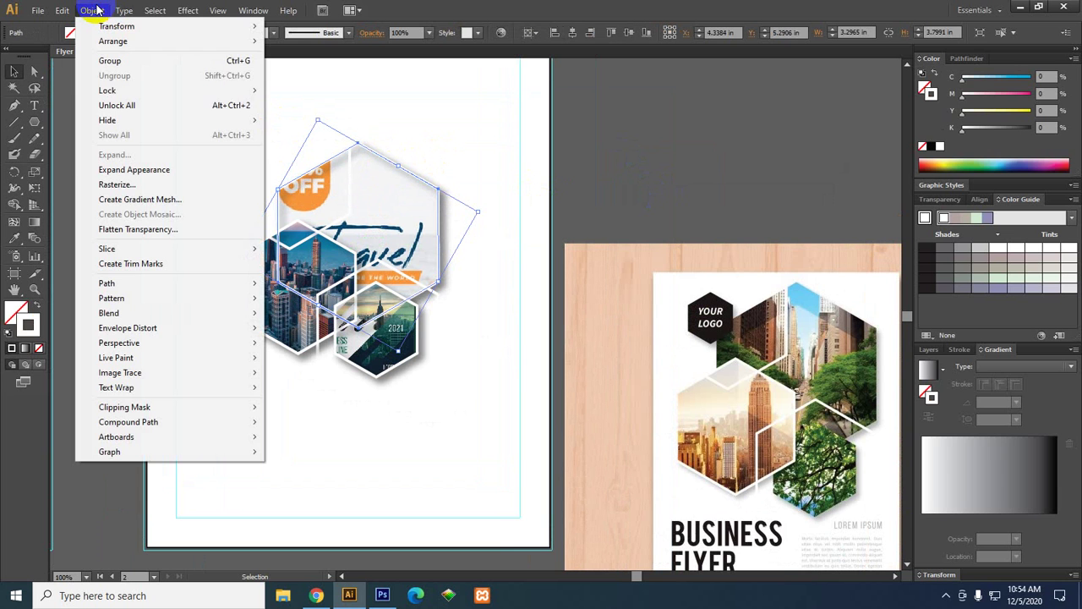
click(148, 169)
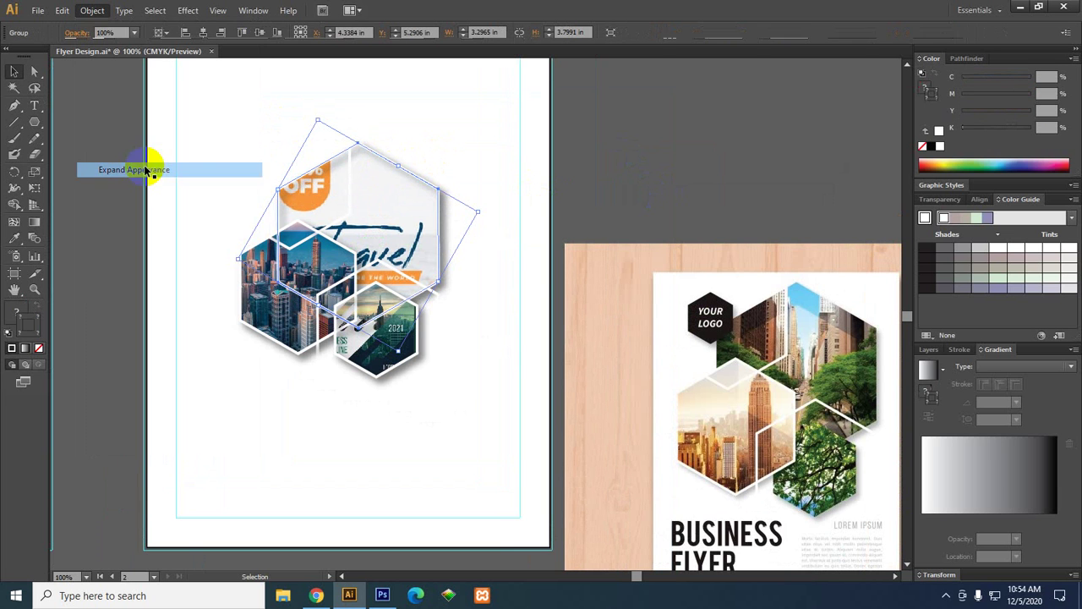
Ungroup the large Travel hexagon's expanded outline and remove its separated drop shadow.
right_click(417, 151)
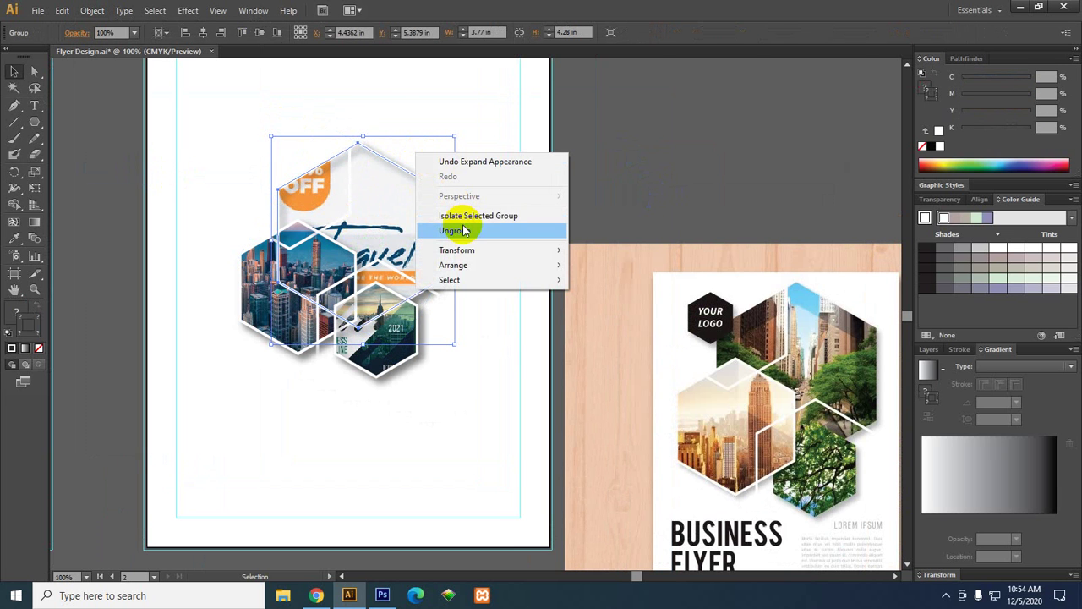
click(459, 230)
click(437, 165)
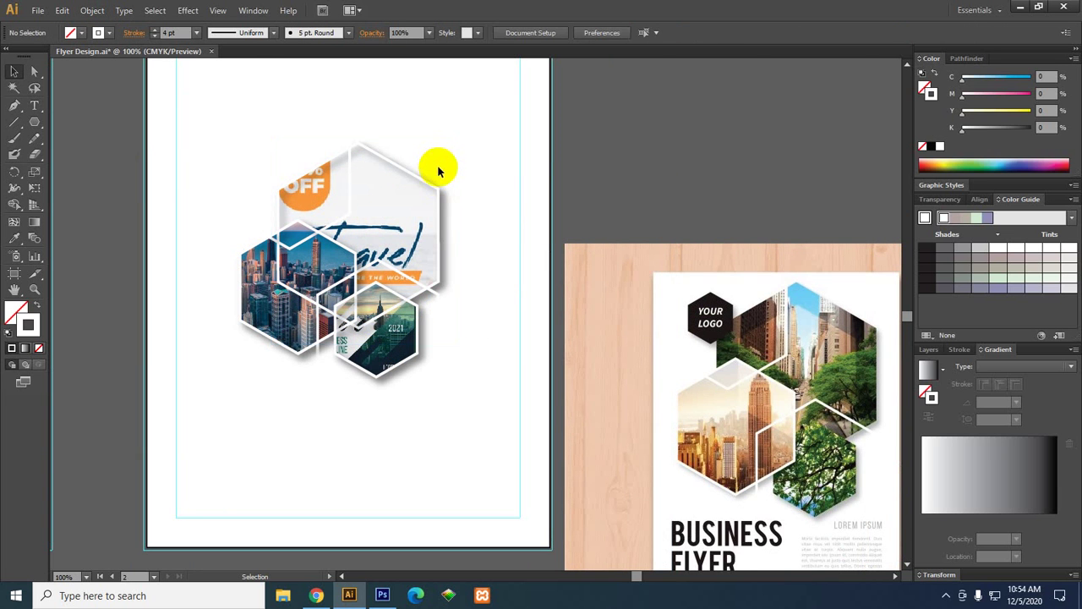
drag(438, 172, 529, 175)
key(ctrl+shift+a)
drag(499, 259, 211, 423)
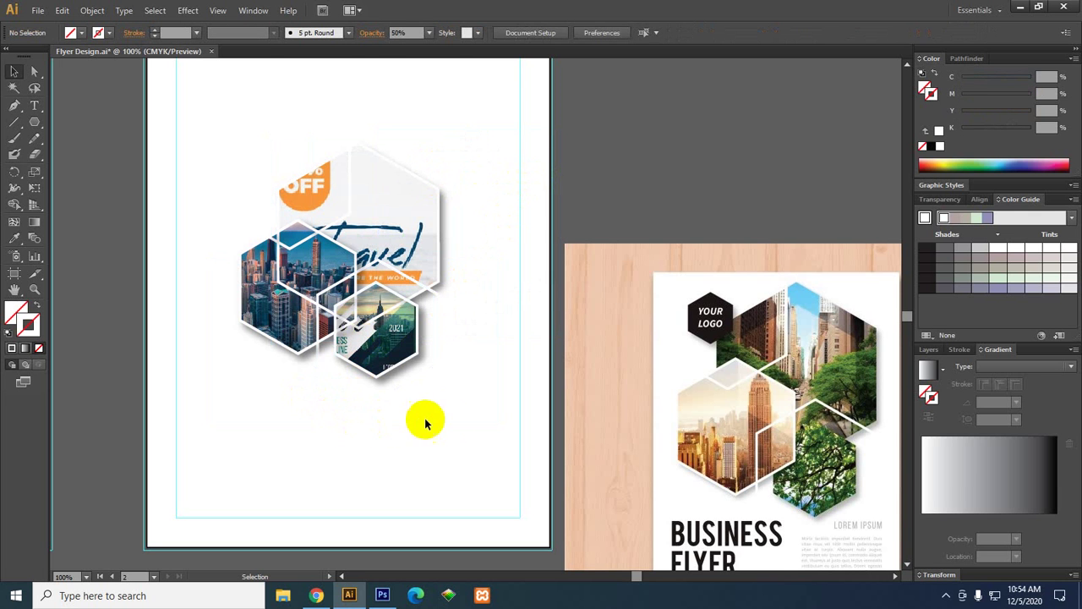
Send the large hexagon outline group around the Travel picture to the back.
scroll(442, 404, right, 3)
drag(429, 404, 428, 404)
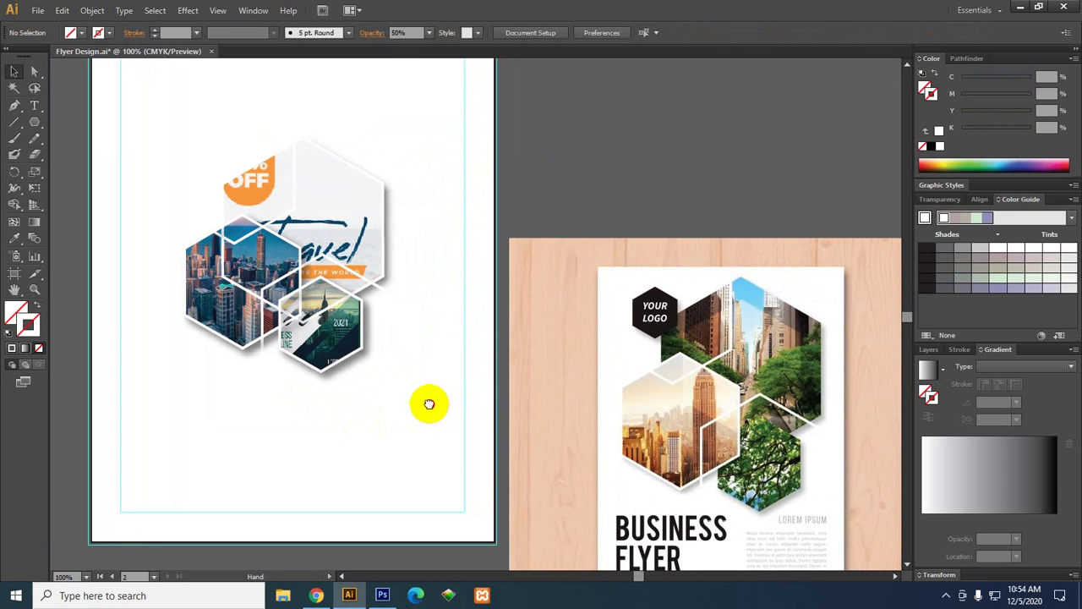
drag(428, 407, 234, 286)
right_click(234, 285)
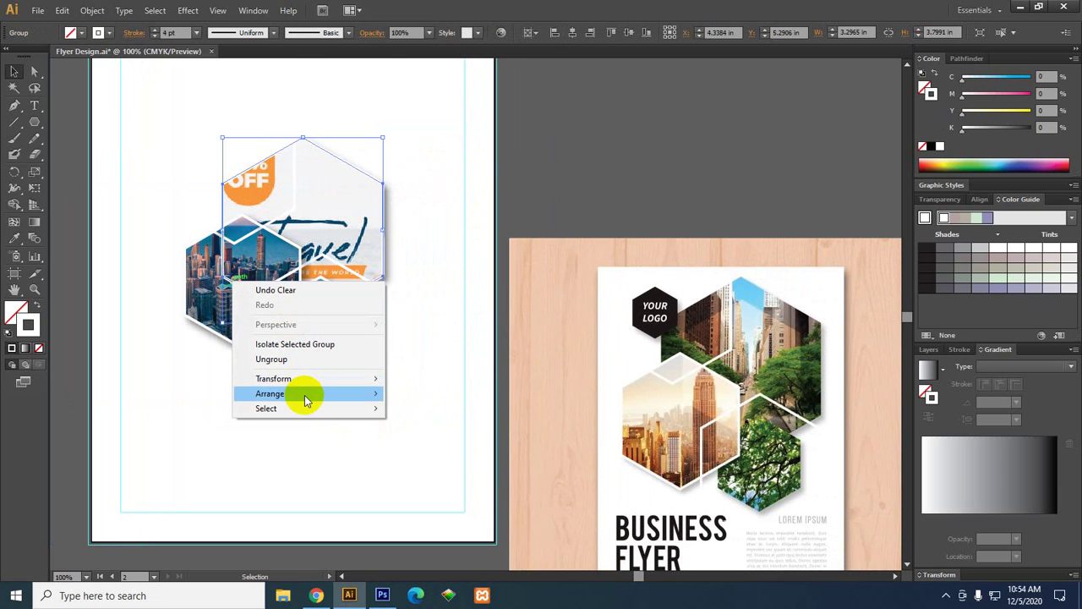
mouse_move(304, 395)
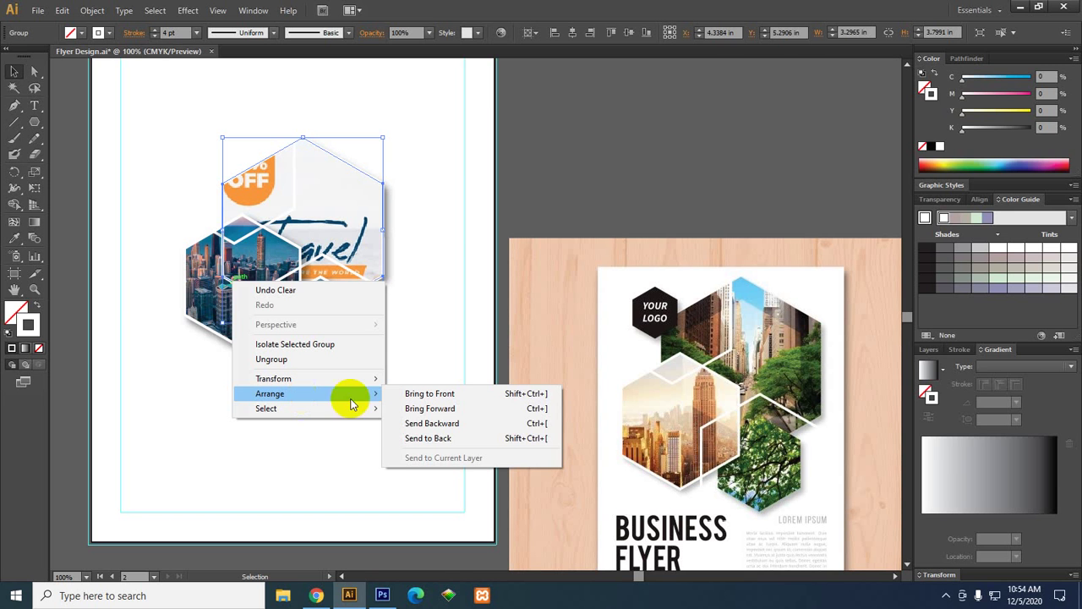
click(422, 438)
click(416, 435)
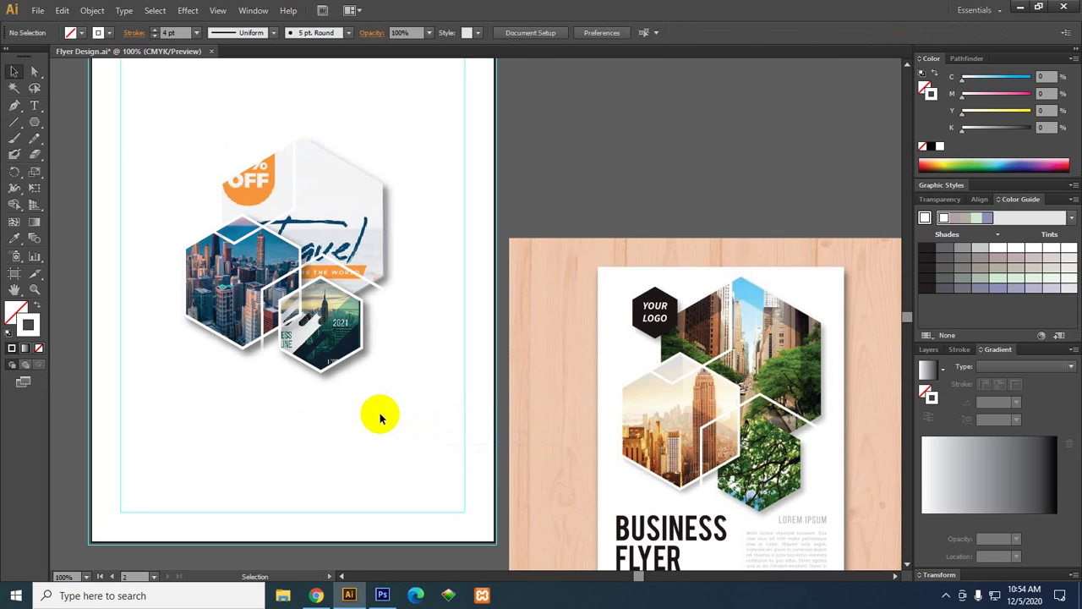
Send the white outline path of the small lower hexagon to the back.
right_click(343, 294)
mouse_move(423, 491)
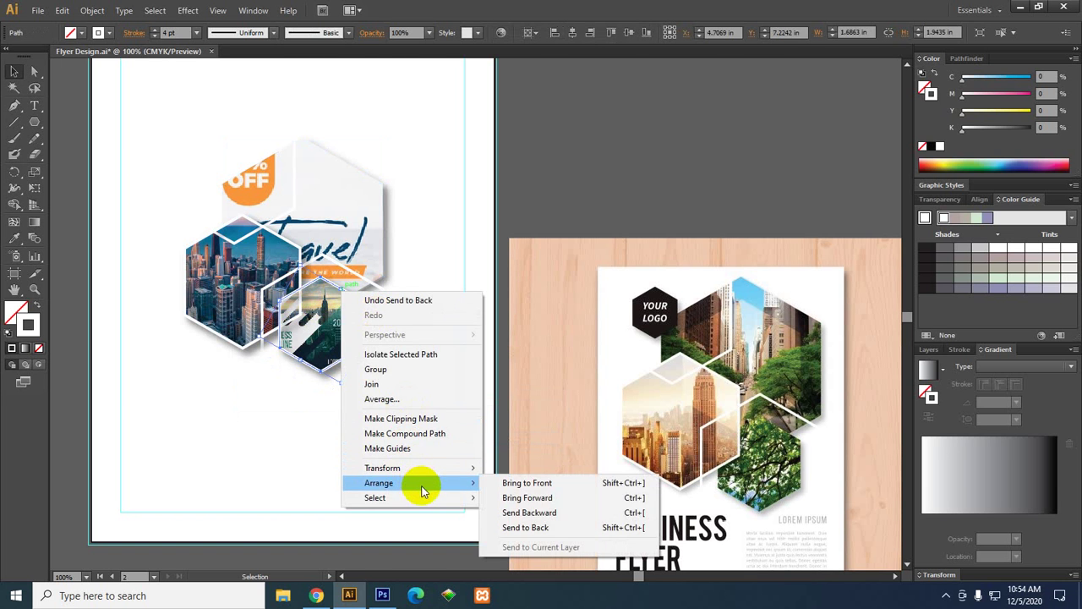
click(531, 525)
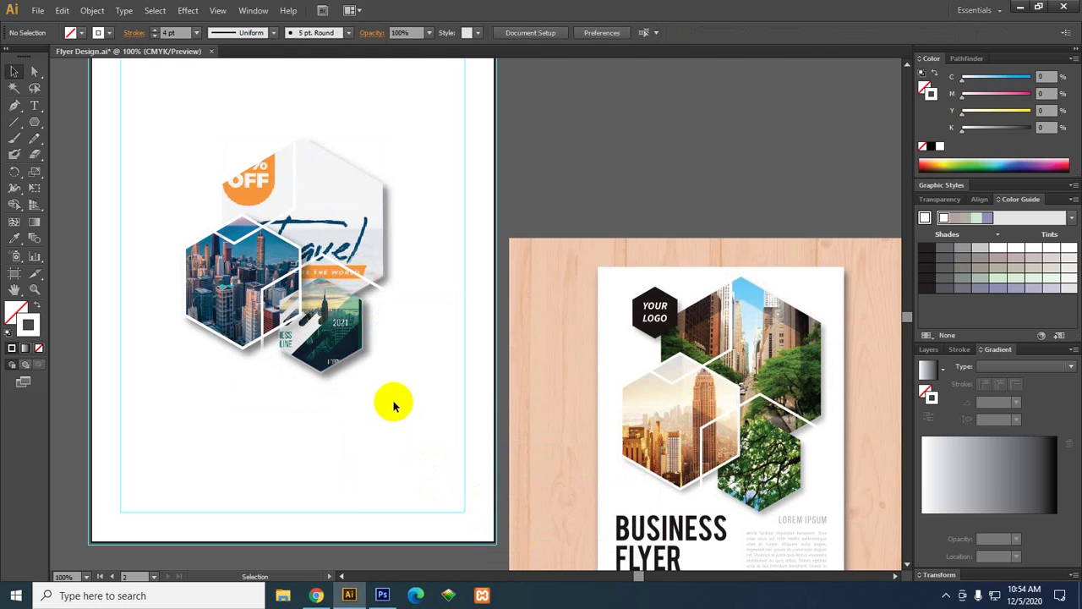
drag(439, 422, 93, 183)
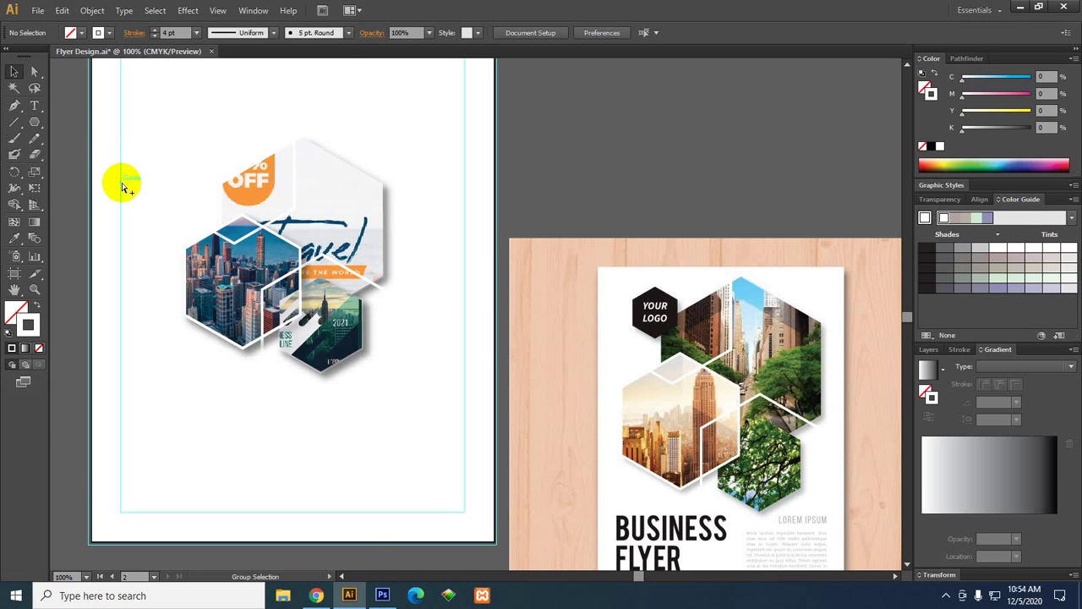
Draw a rectangle about 2.74 by 3.38 in over the photo grid of the yellow business flyer, excluding its footer strip.
scroll(123, 186, down, 1)
drag(854, 226, 451, 301)
scroll(342, 203, up, 2)
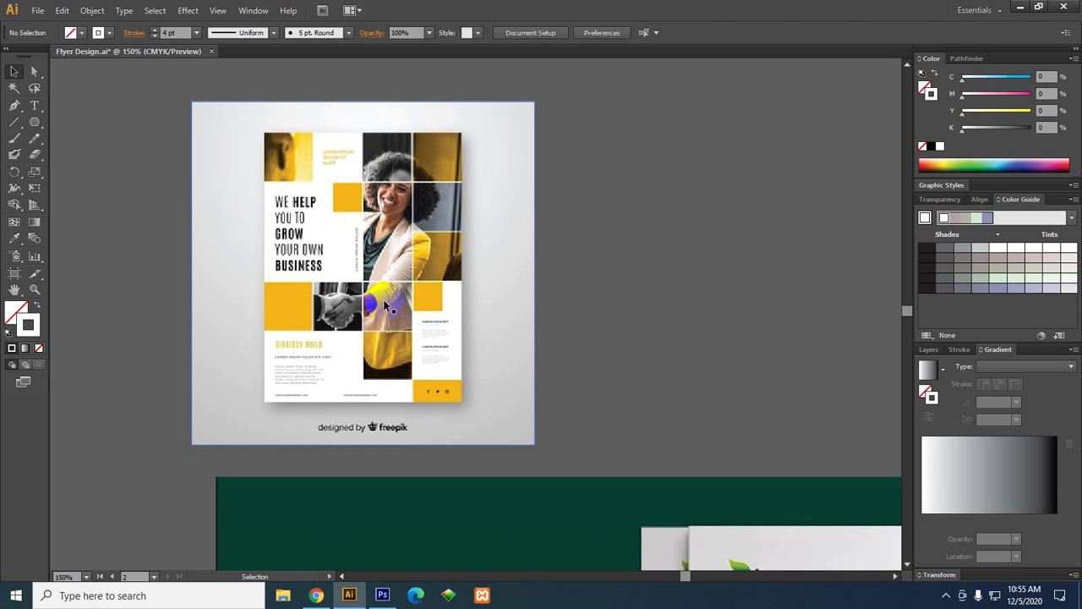
click(406, 227)
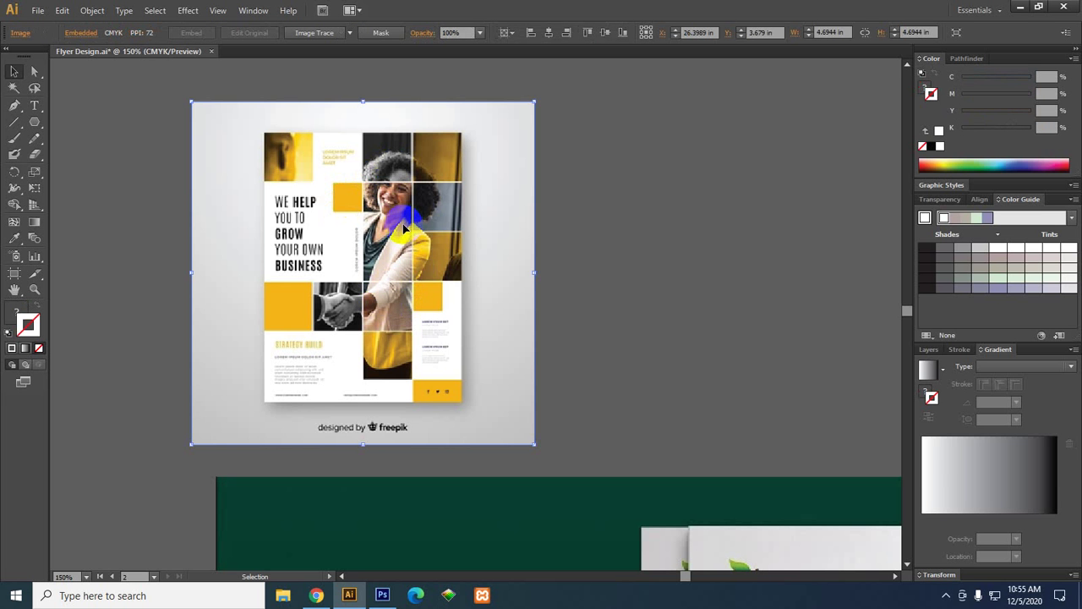
scroll(404, 227, down, 4)
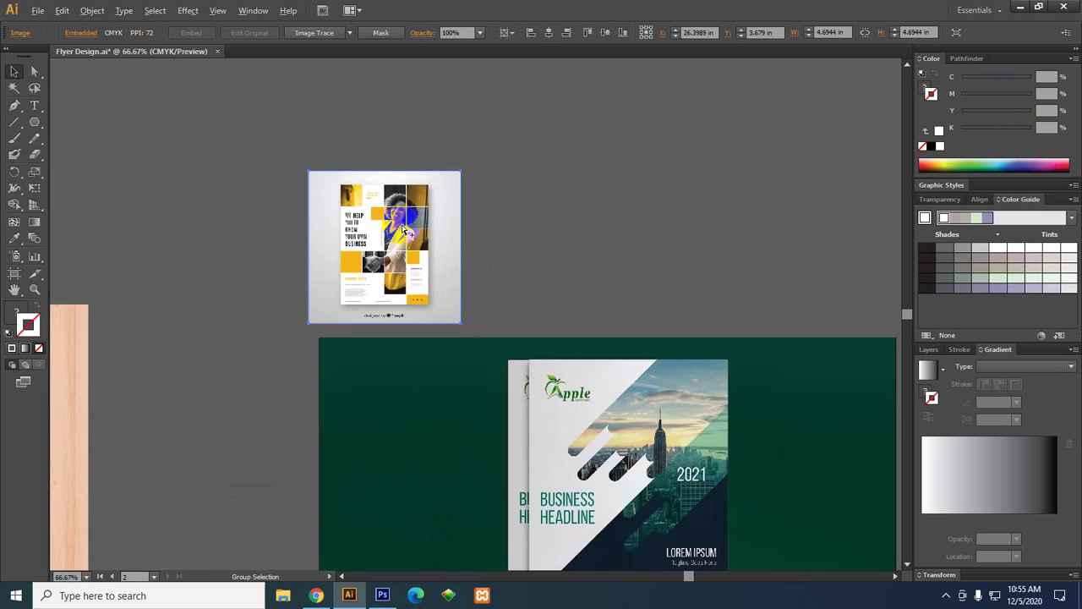
scroll(395, 221, up, 4)
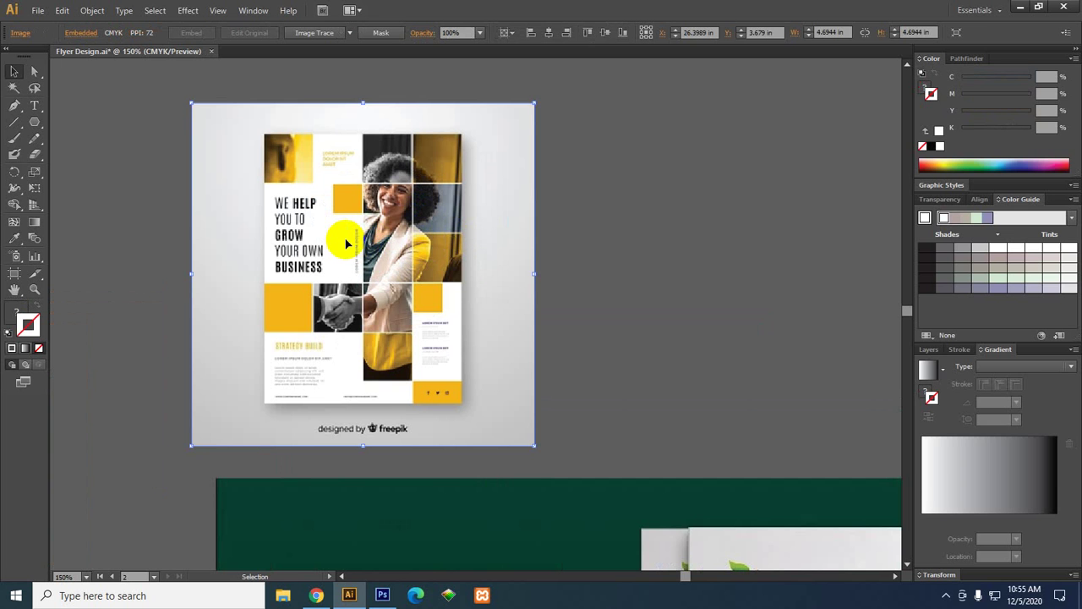
click(35, 123)
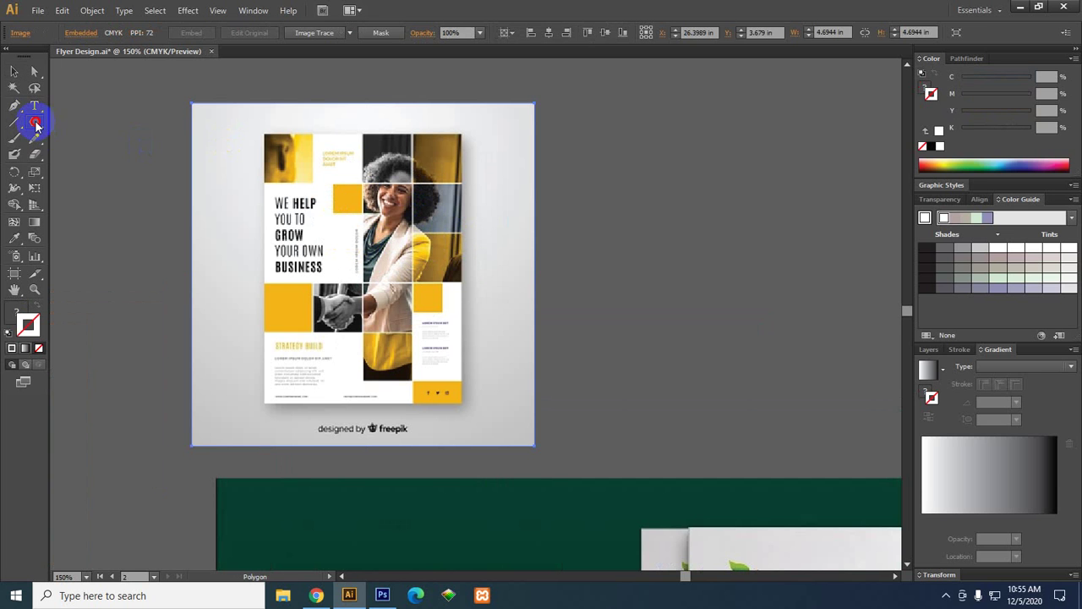
drag(35, 123, 93, 132)
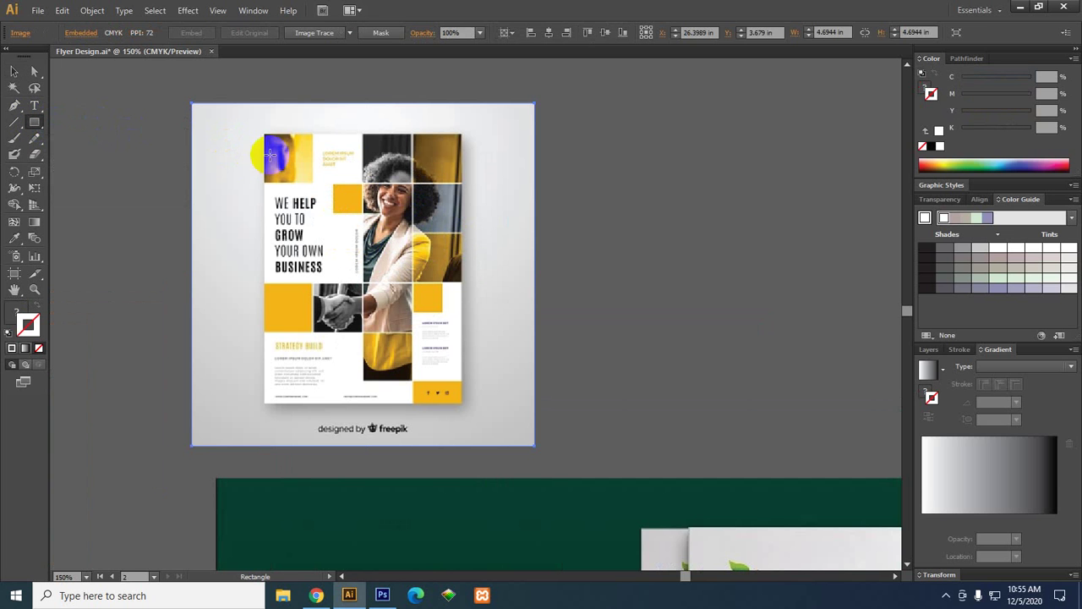
scroll(476, 194, left, 3)
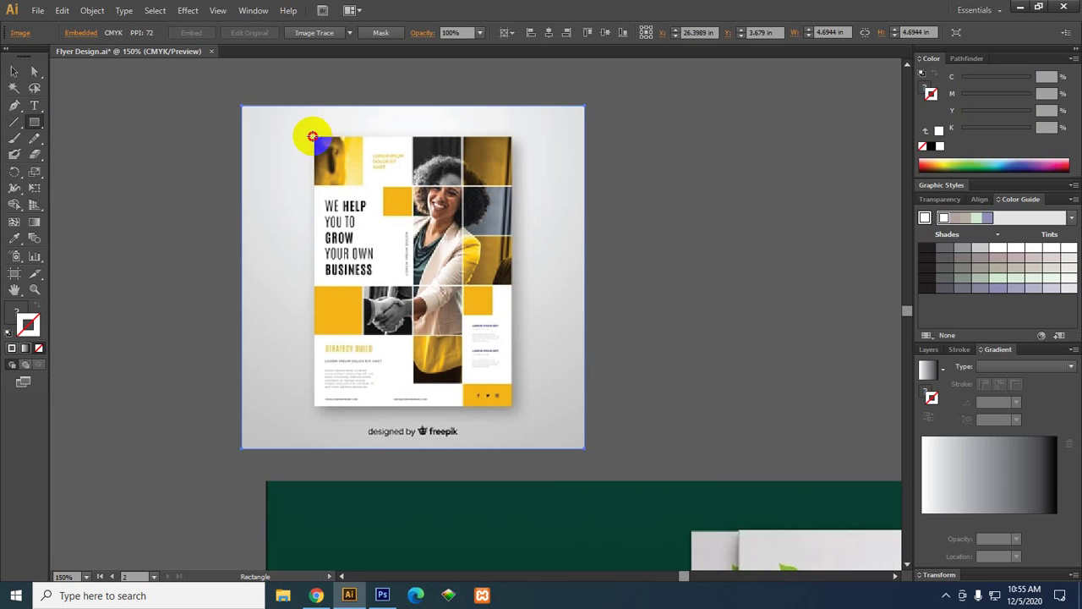
drag(313, 137, 512, 383)
scroll(476, 297, up, 1)
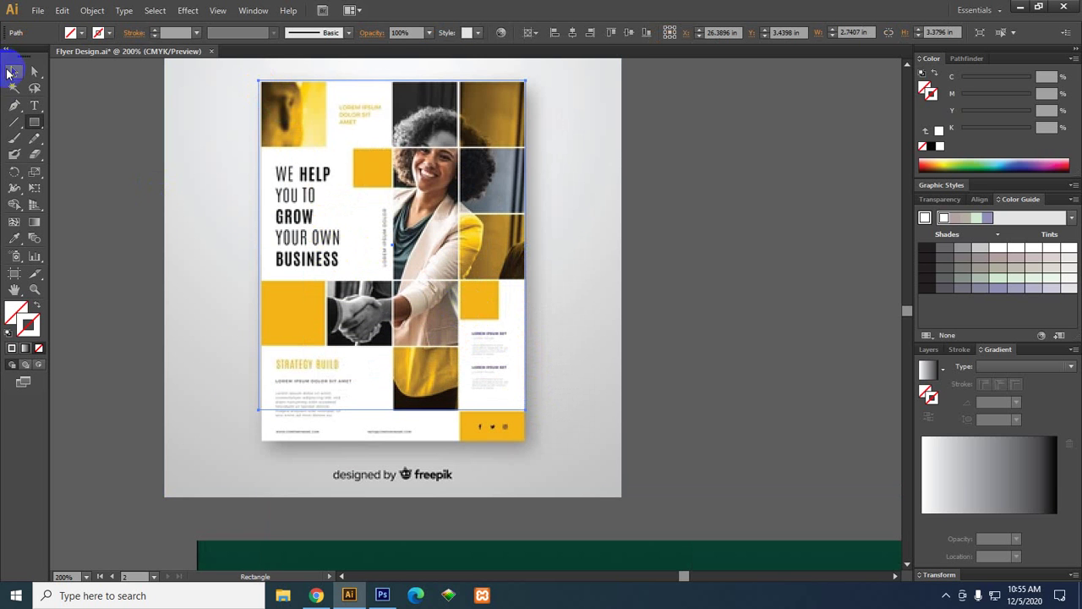
Narrow the rectangle to about 2.72 in so its left side meets the flyer's left edge.
click(12, 72)
scroll(242, 71, up, 3)
drag(285, 96, 297, 104)
scroll(297, 104, down, 4)
scroll(362, 237, up, 1)
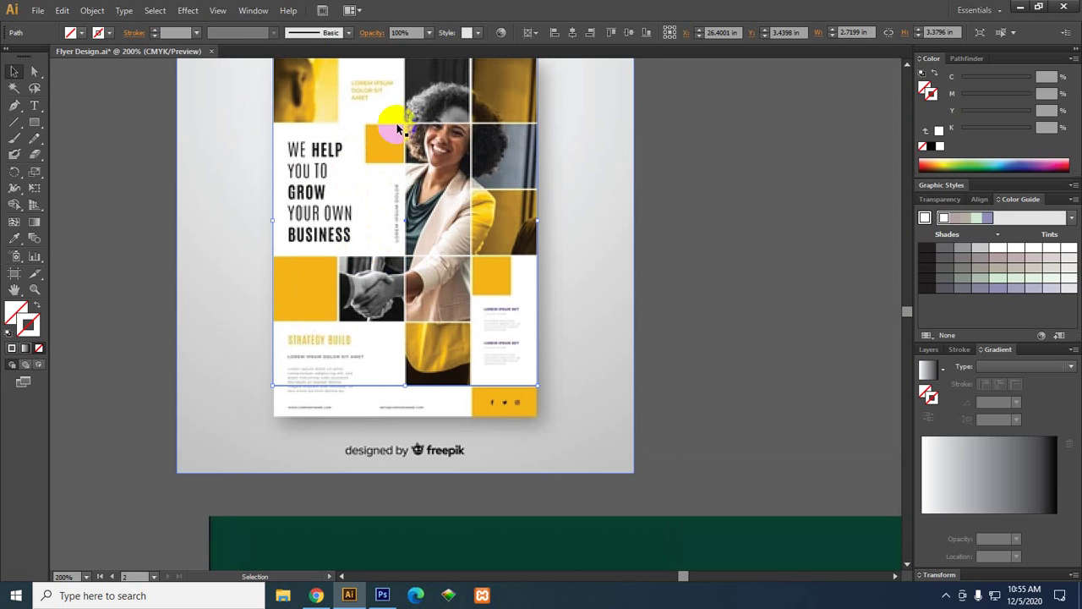
scroll(427, 304, up, 1)
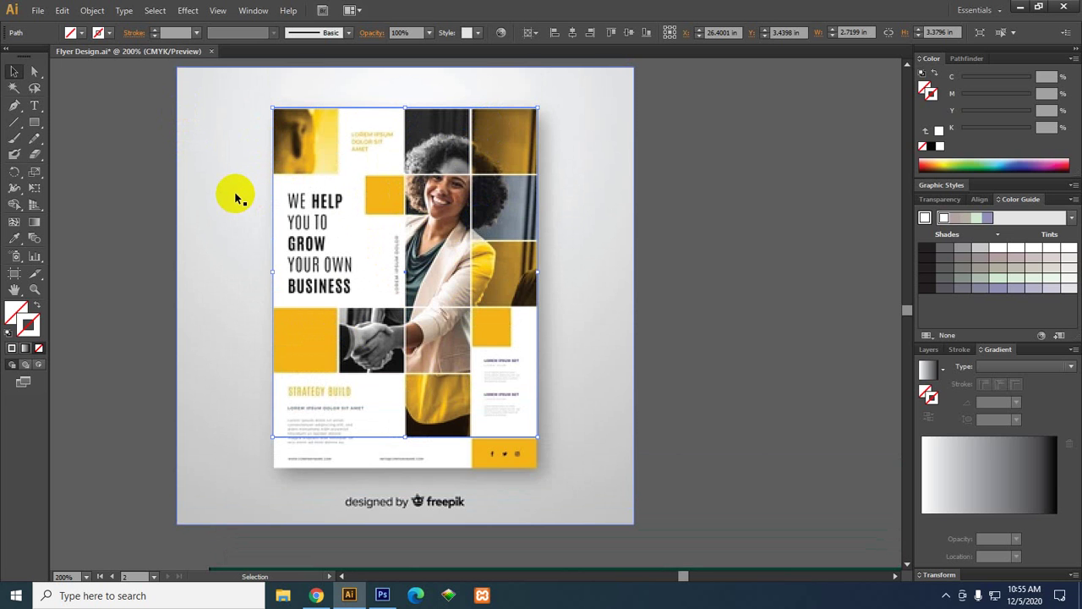
Start Split Into Grid on the rectangle with the preview on and set the number of rows to 5.
click(92, 10)
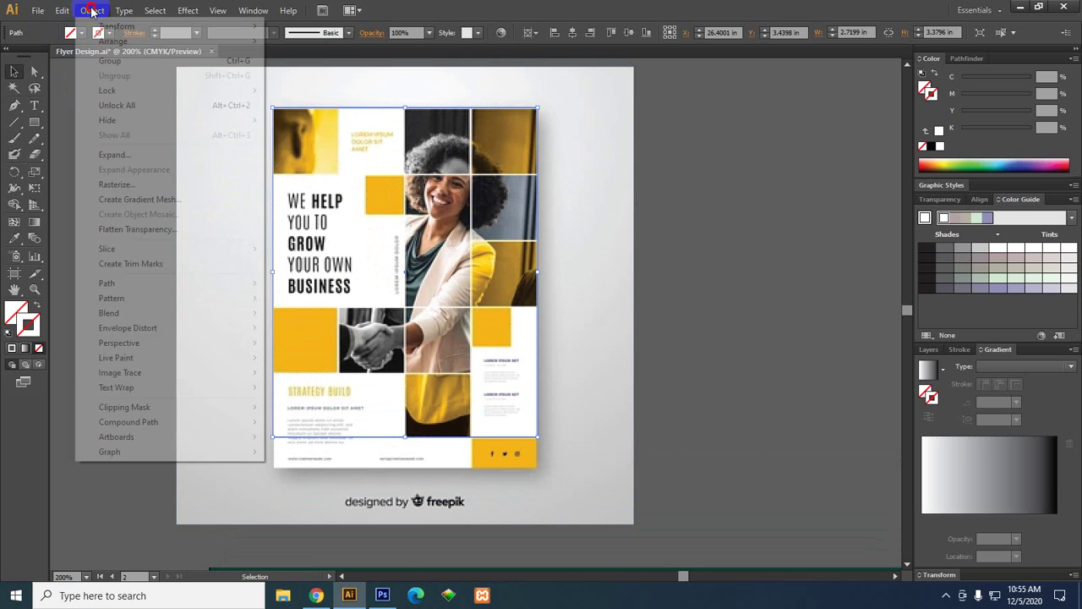
mouse_move(209, 284)
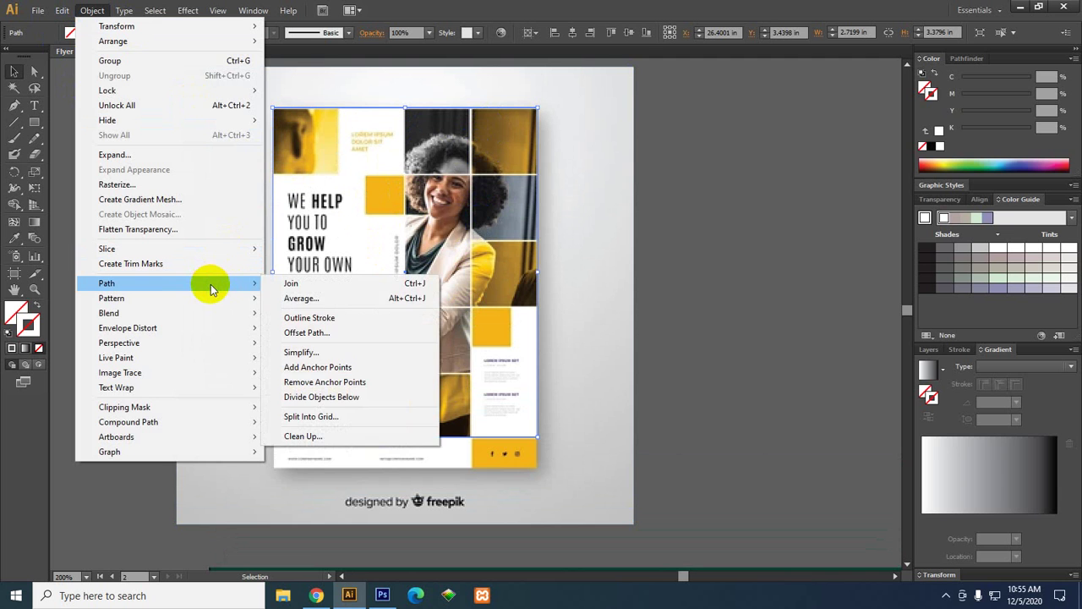
click(306, 419)
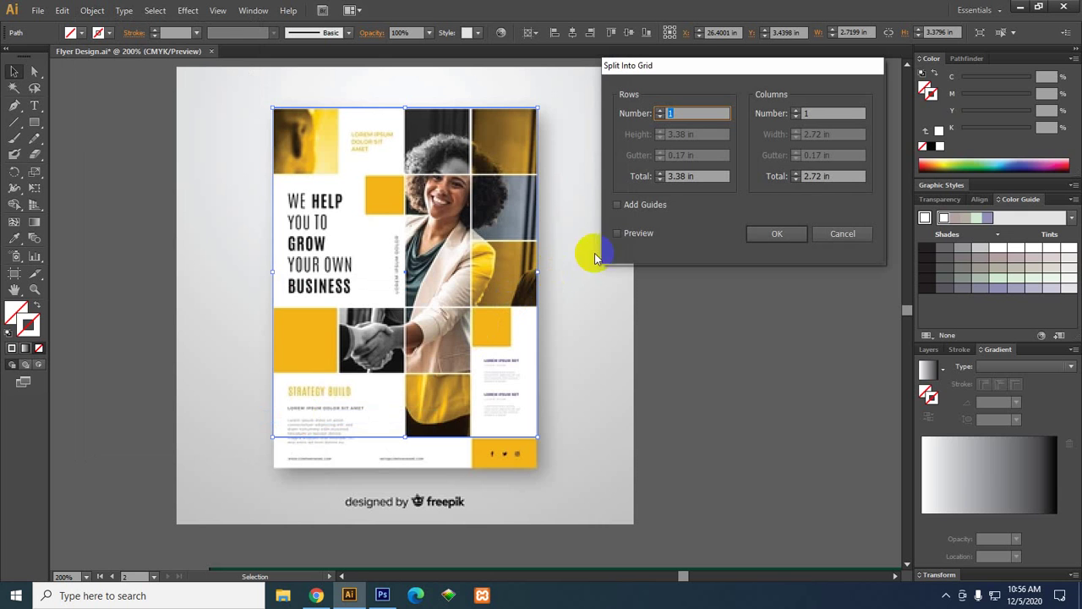
click(636, 235)
double_click(681, 114)
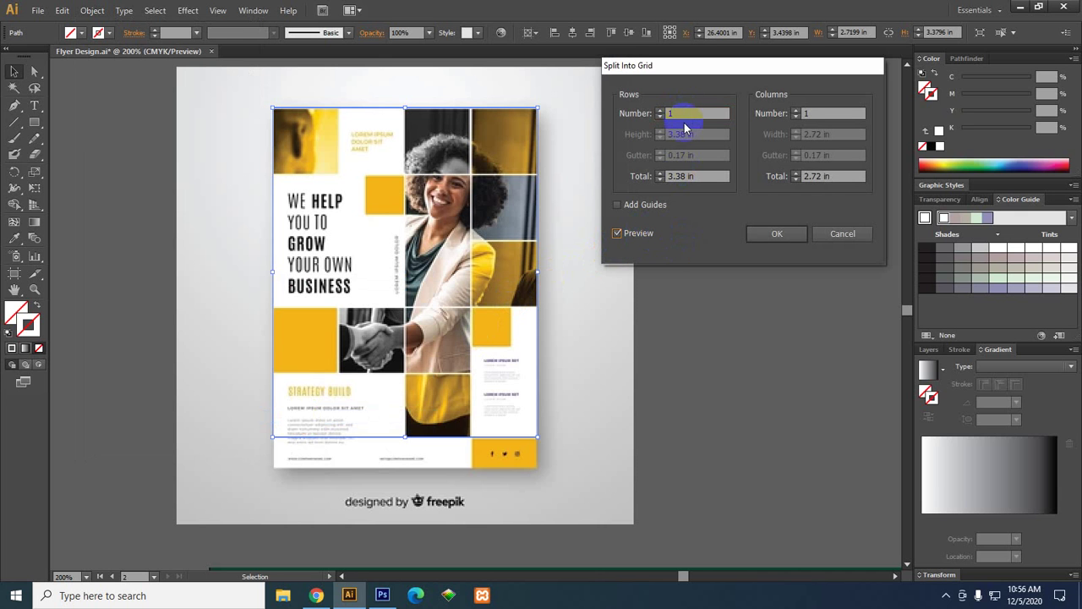
click(686, 116)
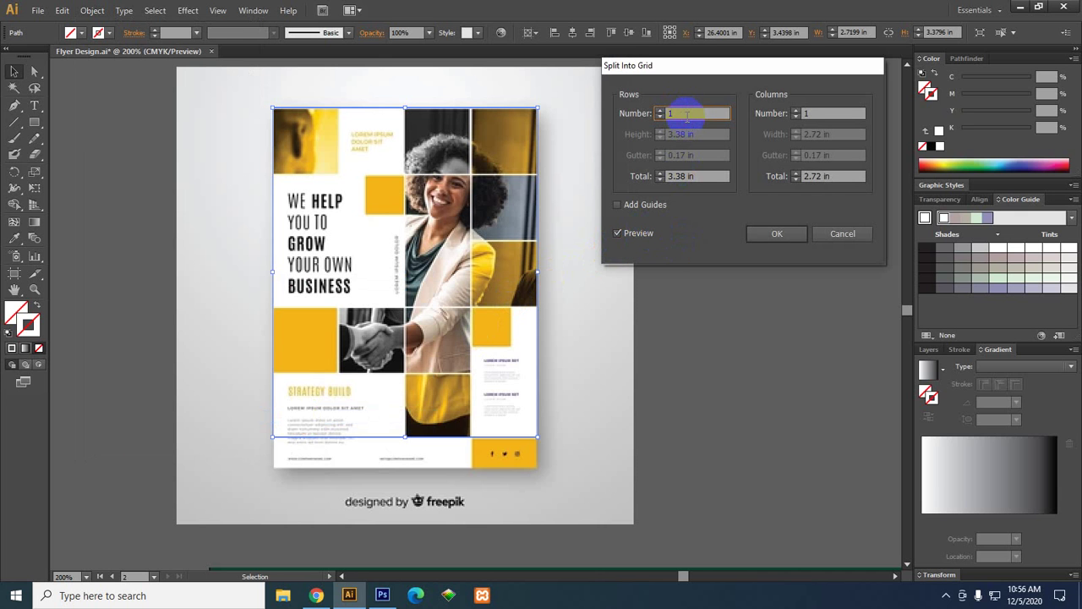
text(3)
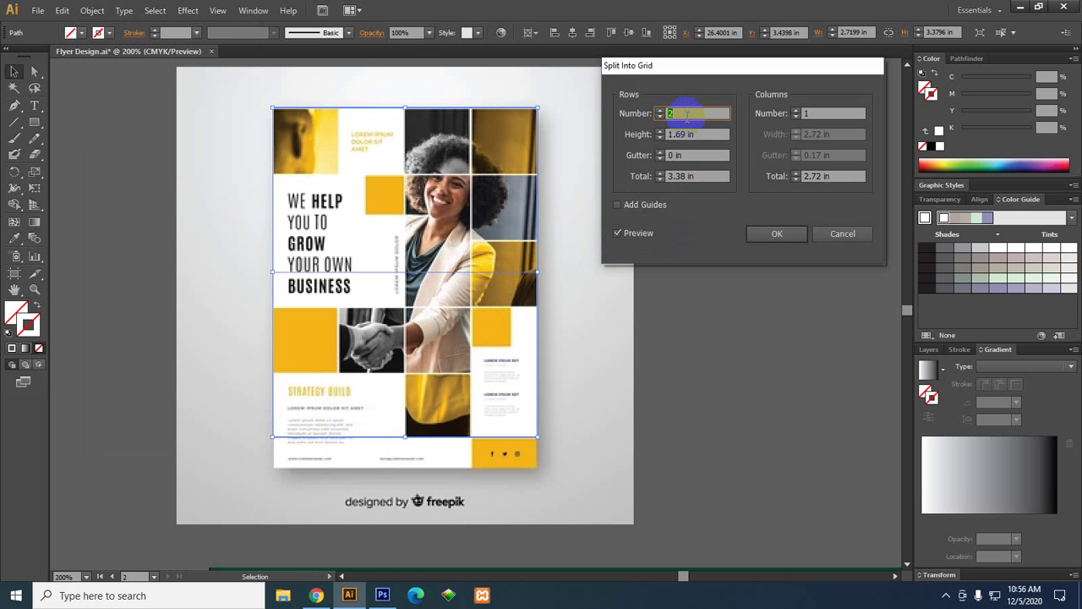
key(Up)
key(Up)
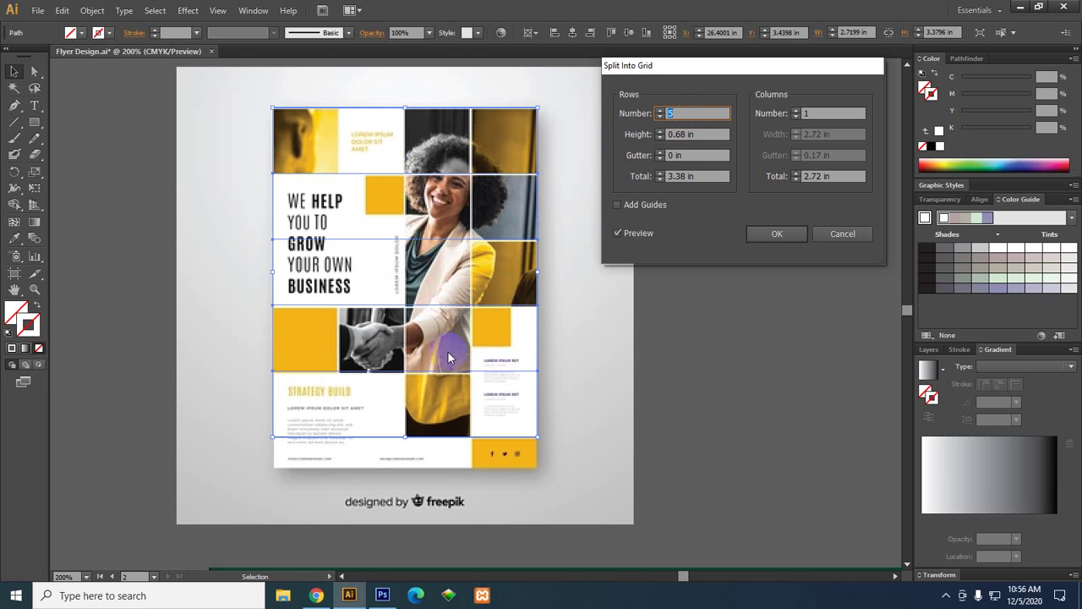
Set the number of columns to 4 and apply the grid split.
click(830, 115)
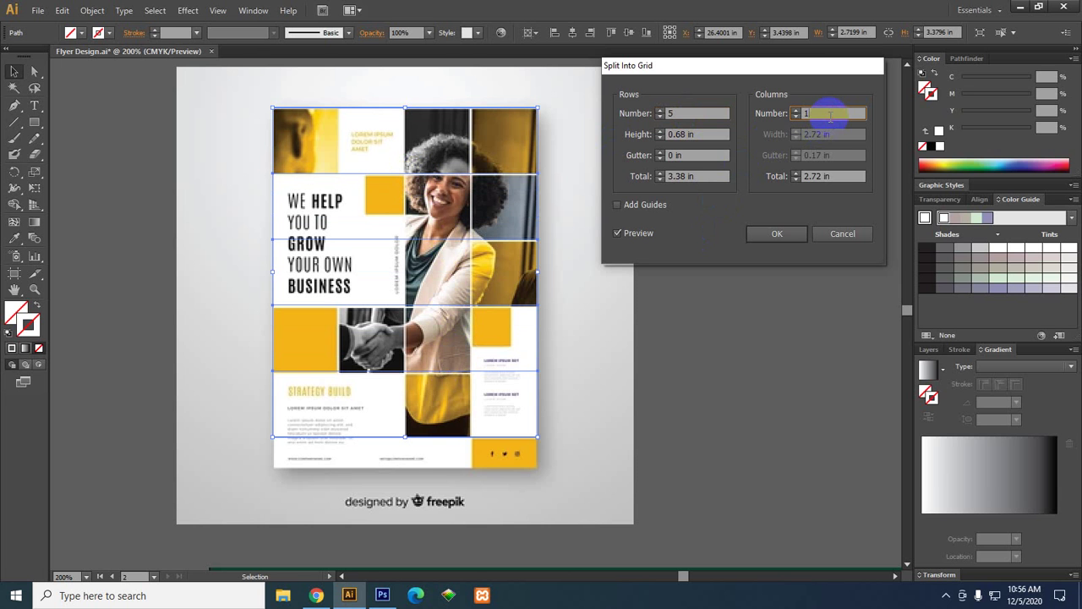
key(Up)
key(Up)
key(Up)
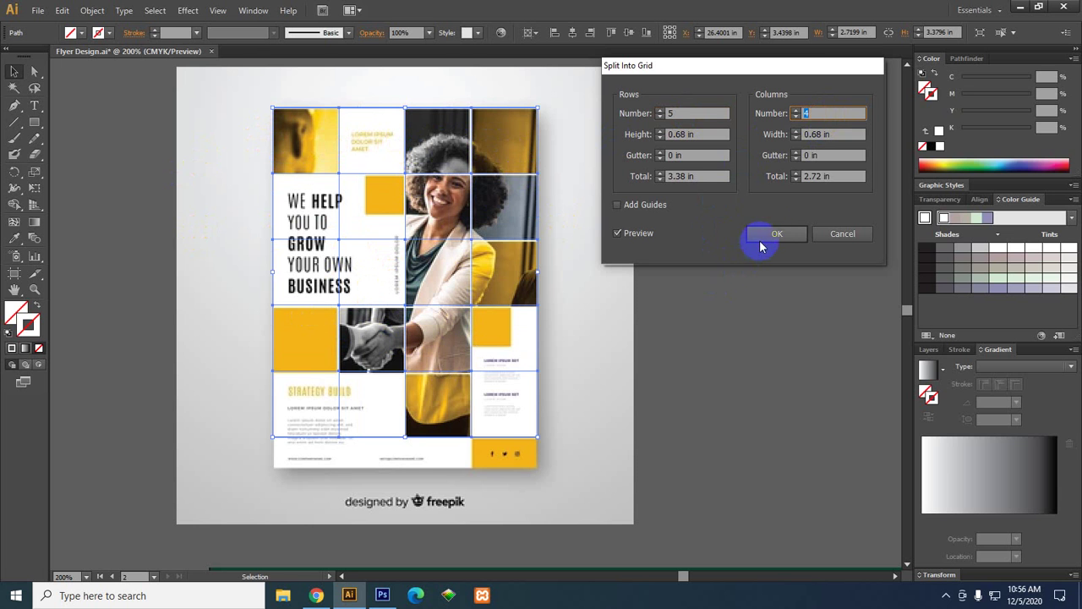
click(682, 114)
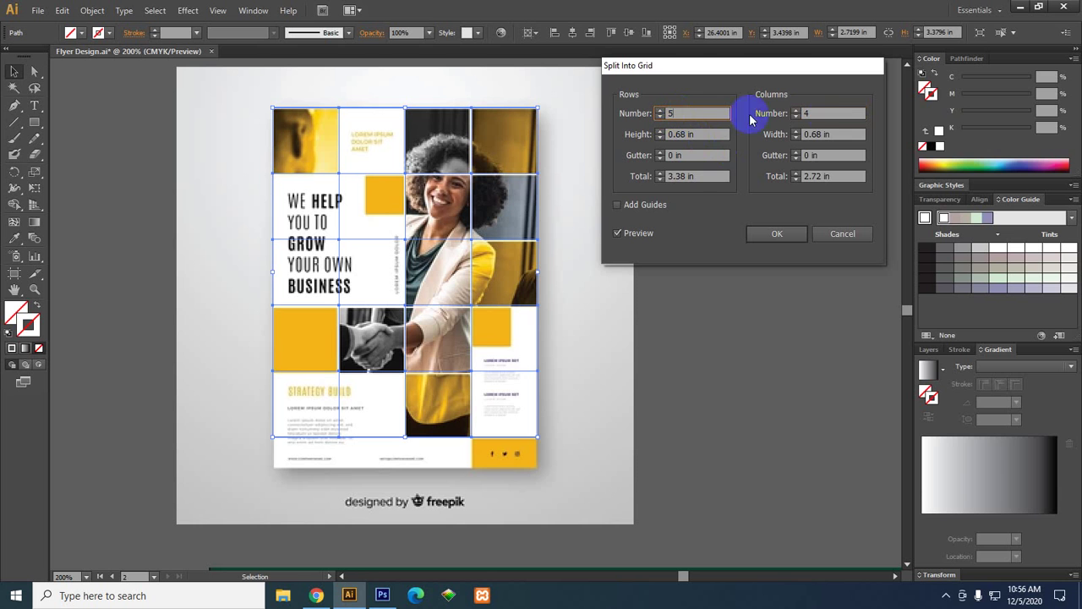
click(778, 234)
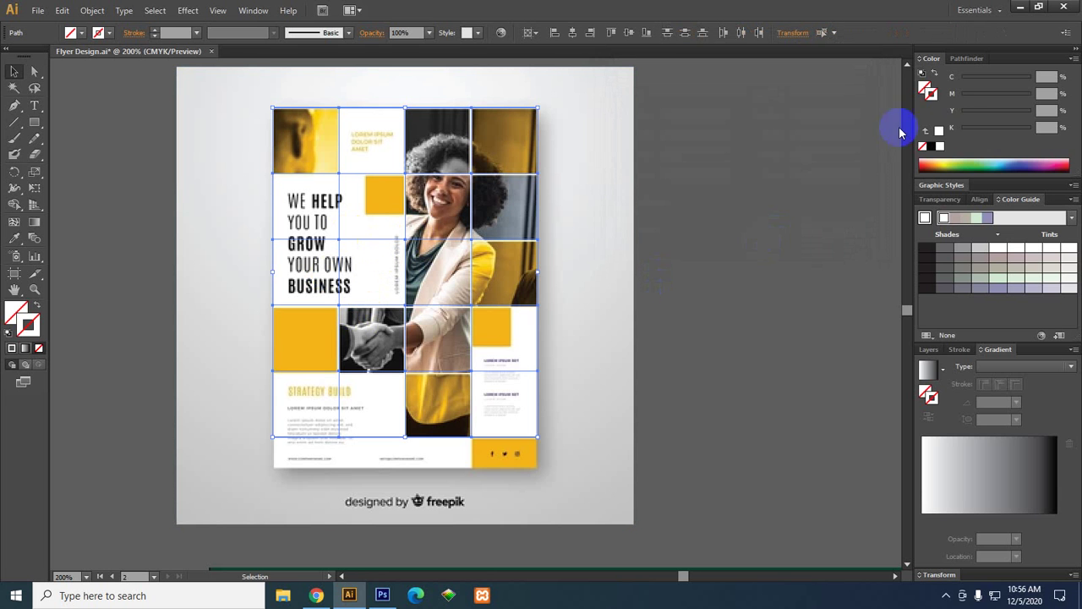
Give the grid cells a white stroke and lock the flyer image beneath them.
click(940, 147)
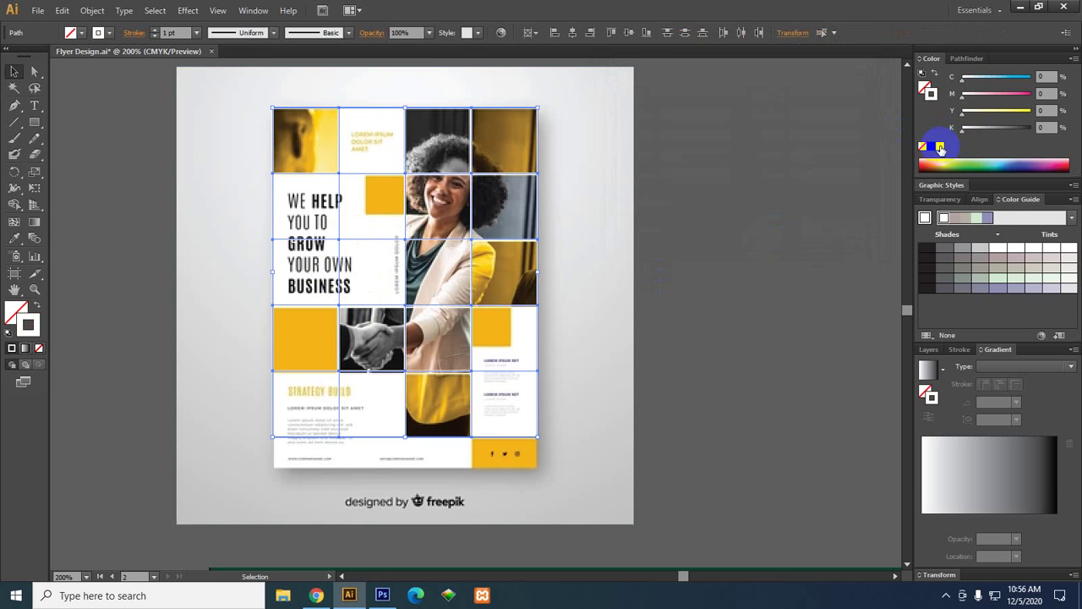
click(234, 95)
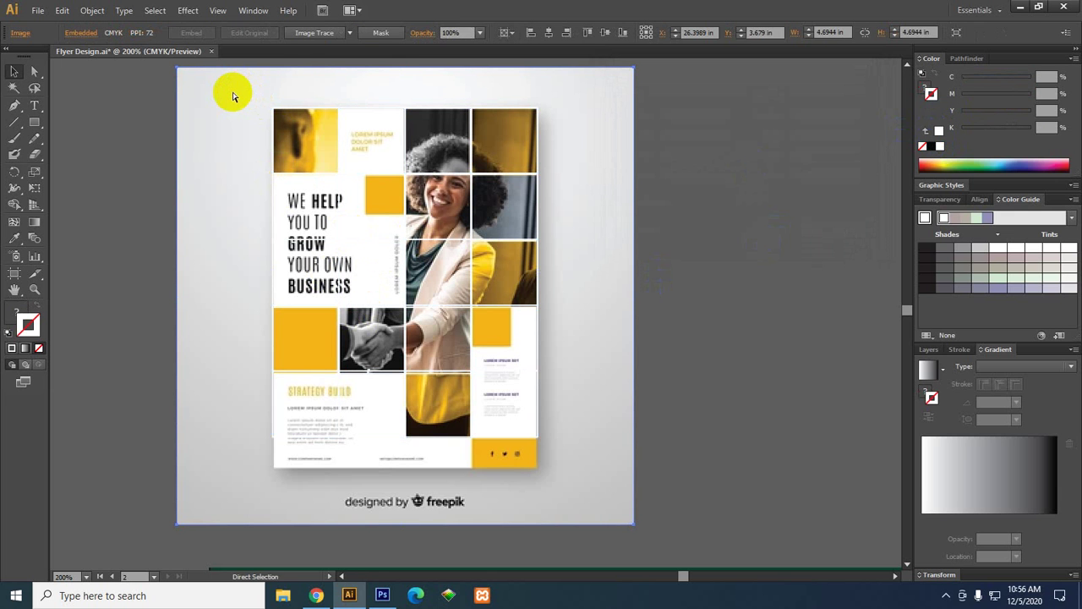
key(ctrl+2)
Group all the grid cells and move the group onto the empty canvas just to the right of the flyer image.
drag(253, 84, 583, 444)
right_click(382, 216)
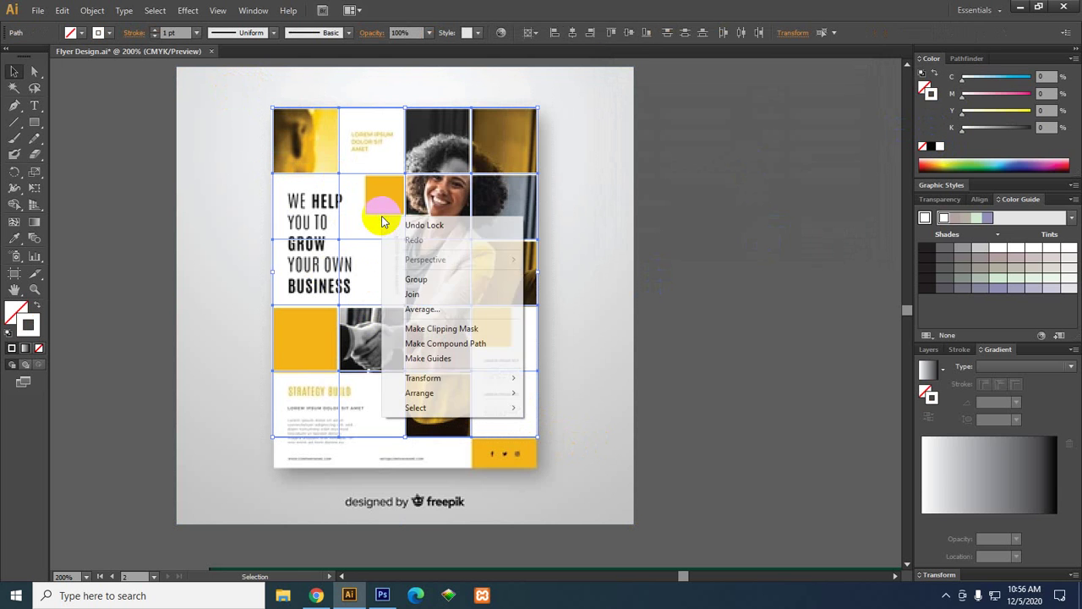
click(417, 280)
scroll(408, 301, down, 2)
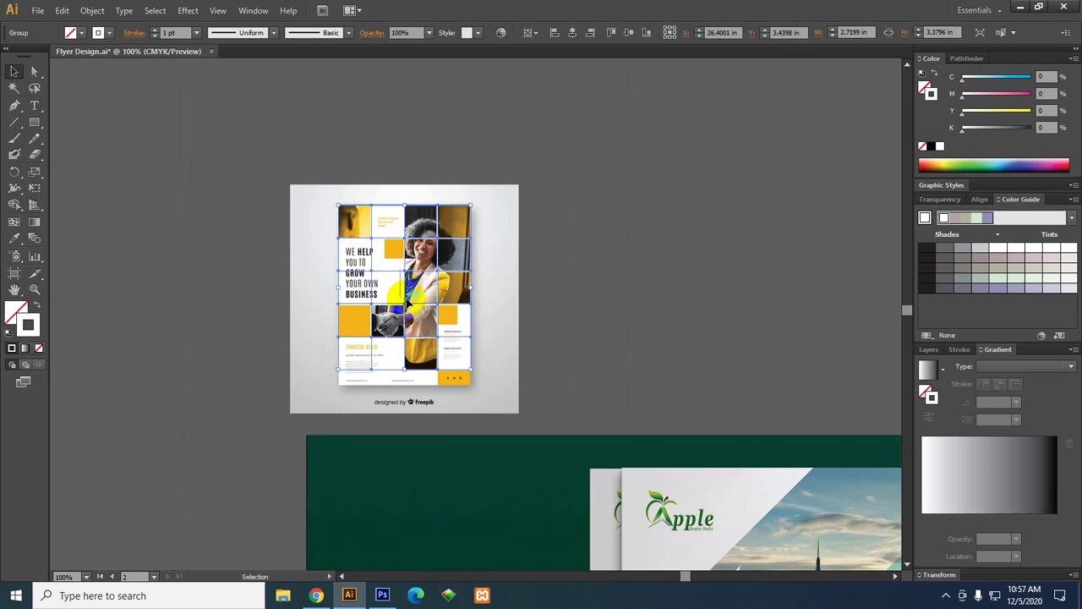
drag(408, 301, 619, 301)
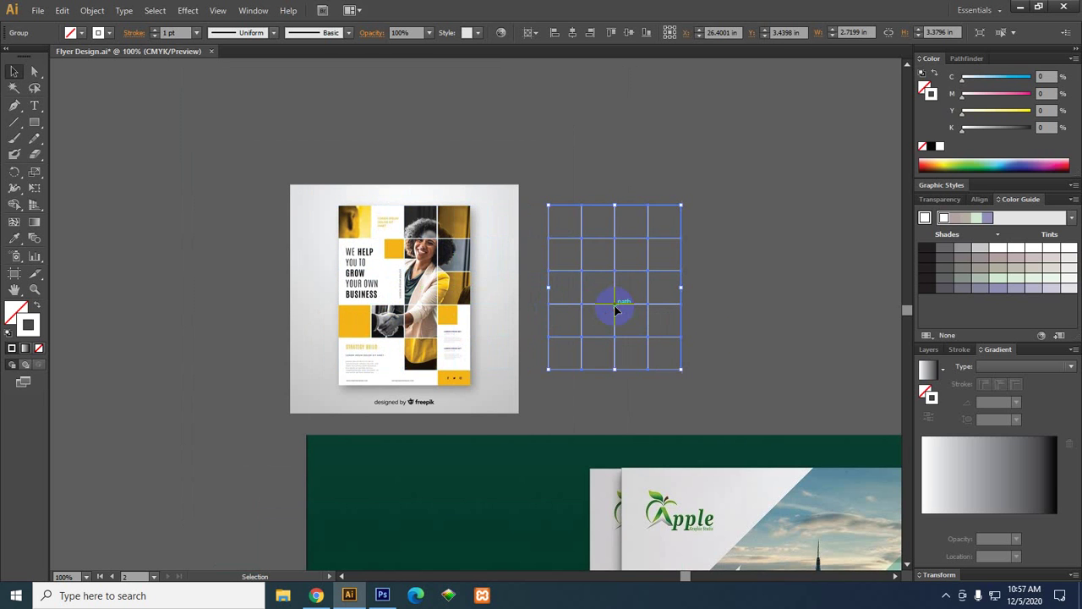
click(788, 344)
scroll(695, 355, up, 1)
scroll(696, 362, down, 2)
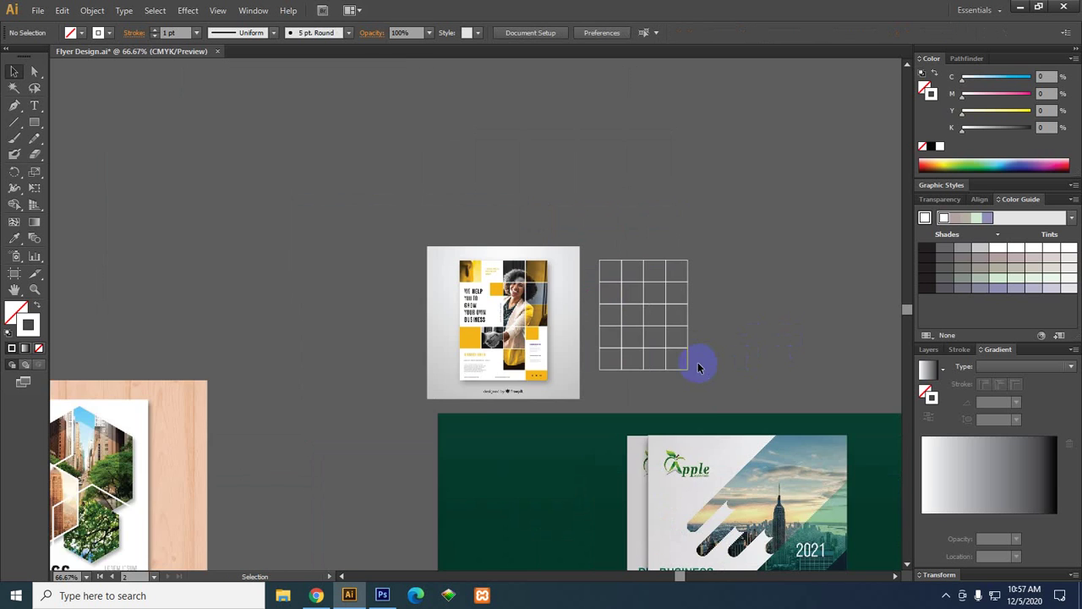
drag(775, 413, 657, 198)
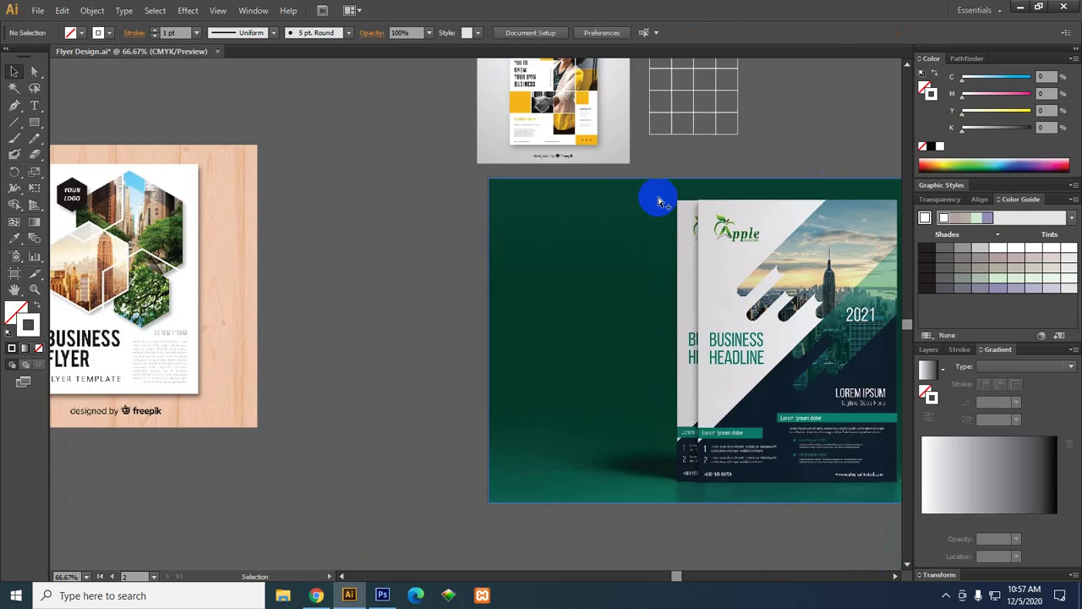
Browse the city image search results in the browser and switch back to Illustrator.
scroll(677, 269, down, 3)
scroll(676, 269, up, 2)
scroll(784, 253, up, 3)
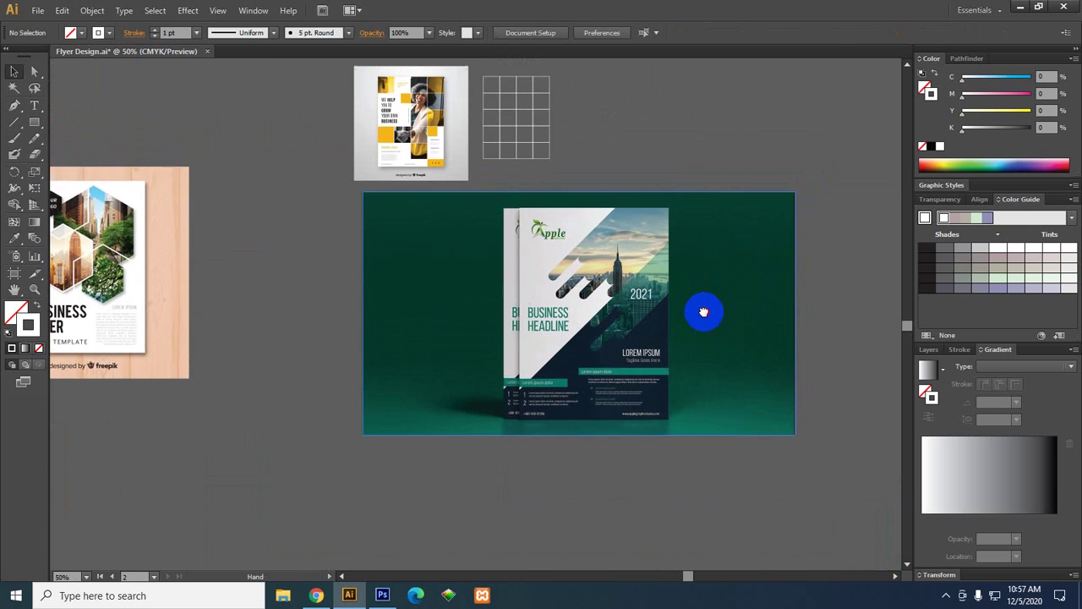
scroll(450, 176, up, 2)
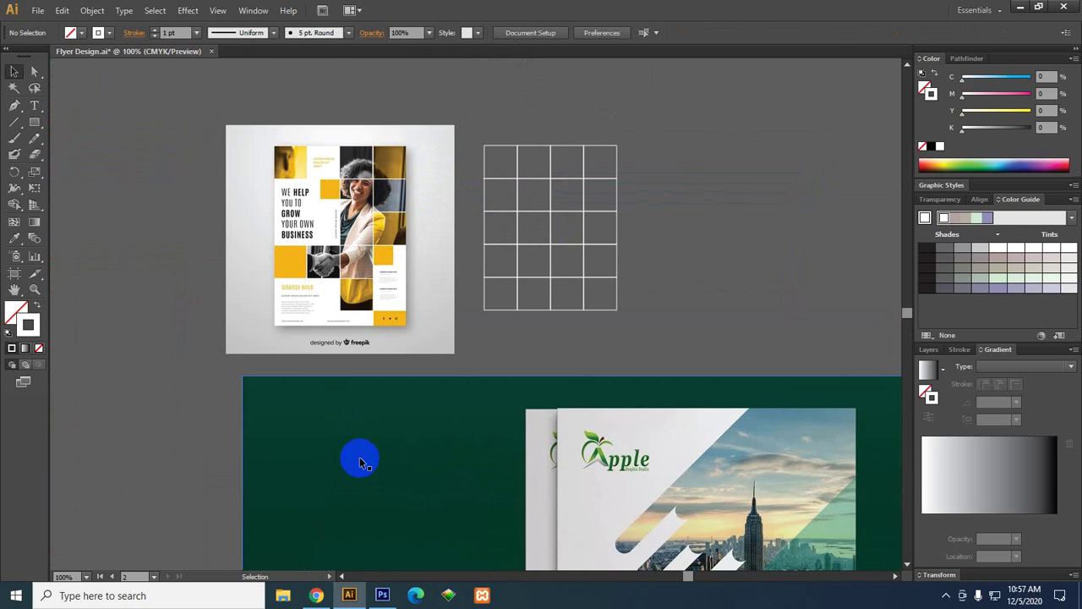
click(315, 595)
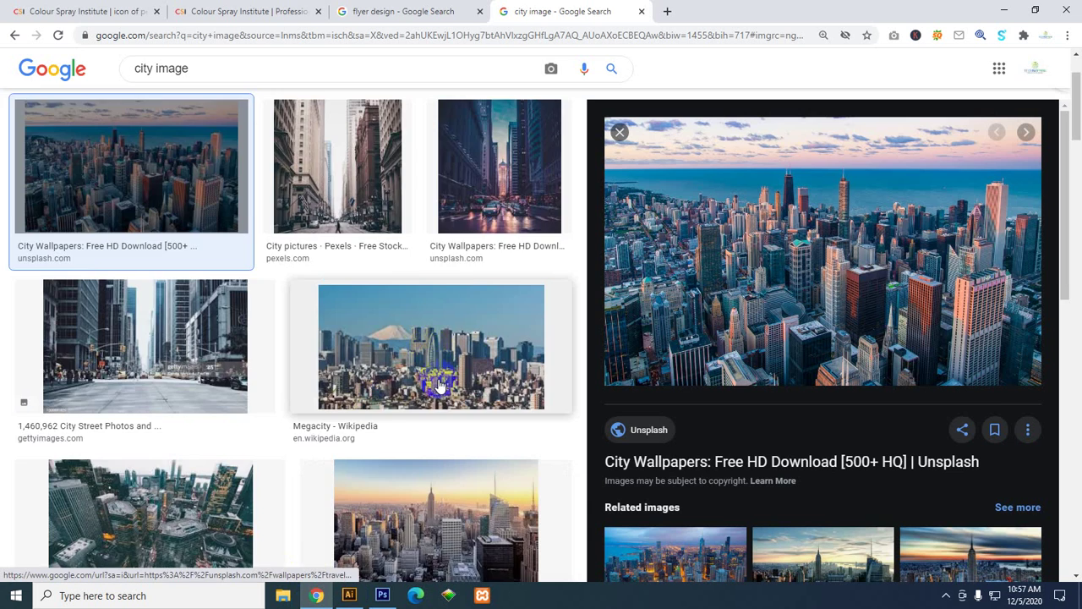
scroll(438, 388, down, 4)
scroll(438, 389, down, 3)
click(1004, 10)
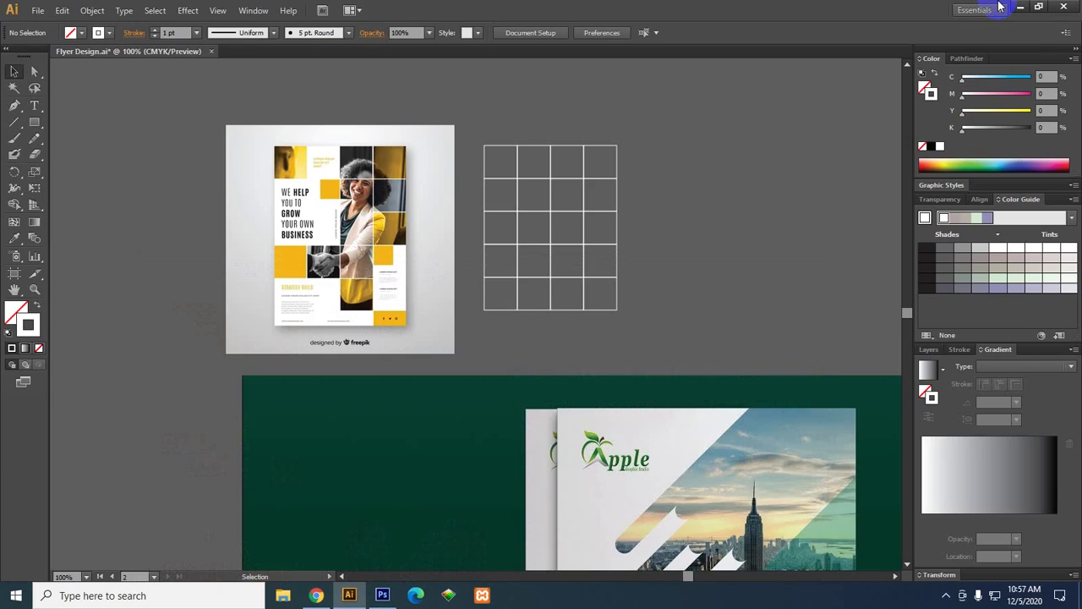
click(1023, 7)
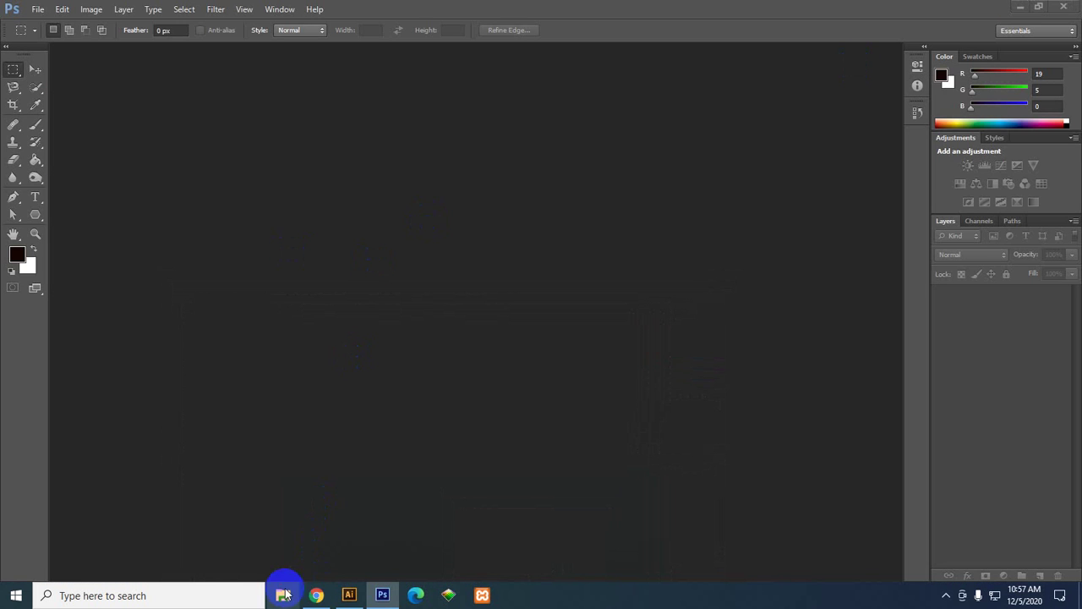
click(348, 594)
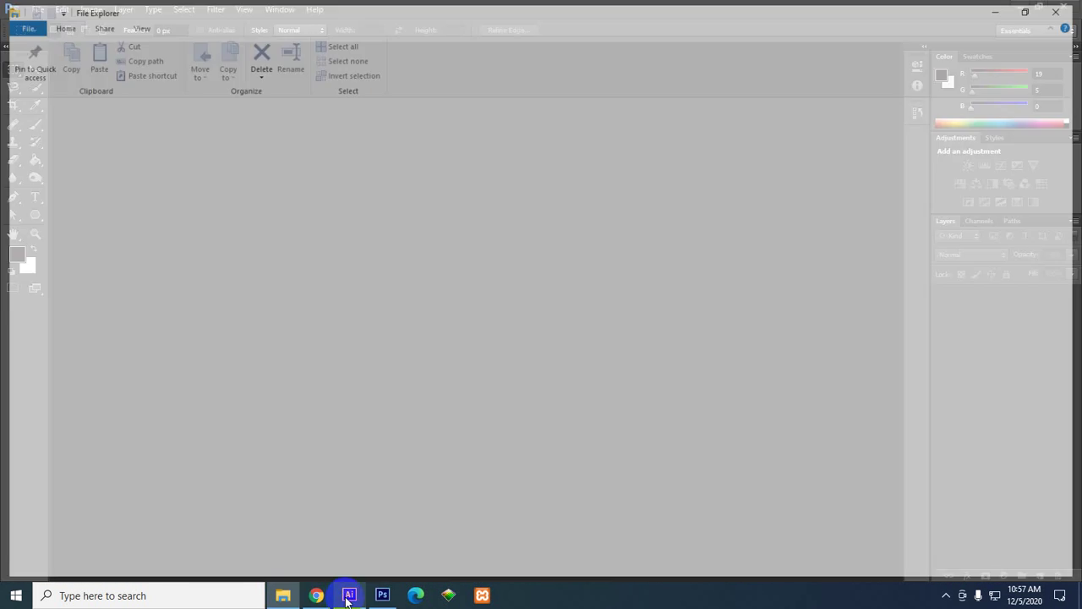
Place the hexagon-clipped city photo from the travel layout on the empty canvas right of the grid.
scroll(609, 338, down, 2)
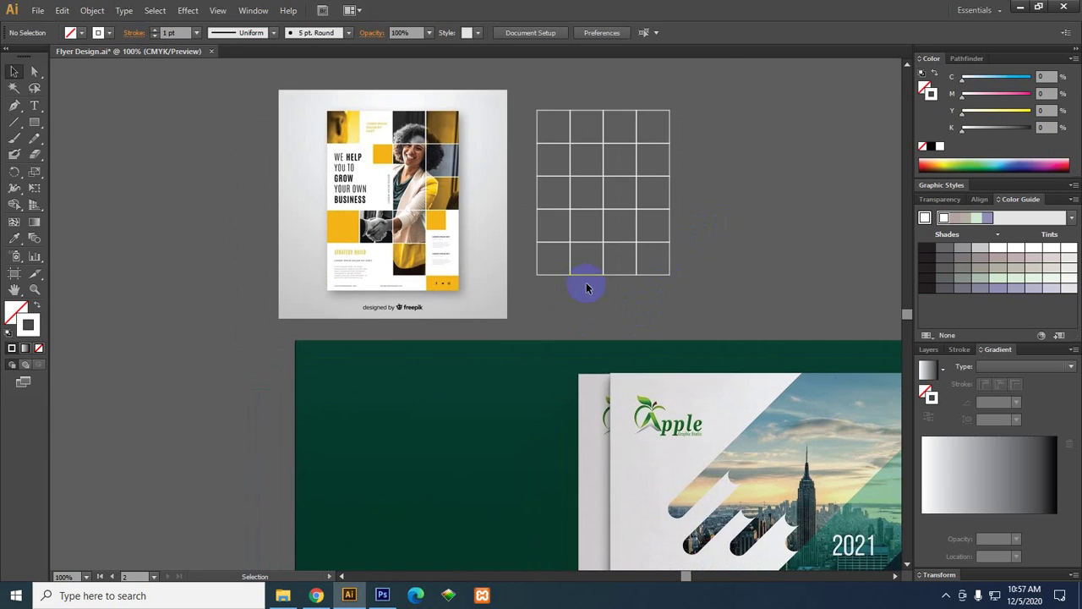
scroll(584, 285, down, 2)
drag(622, 351, 559, 229)
scroll(471, 169, right, 2)
scroll(379, 135, up, 3)
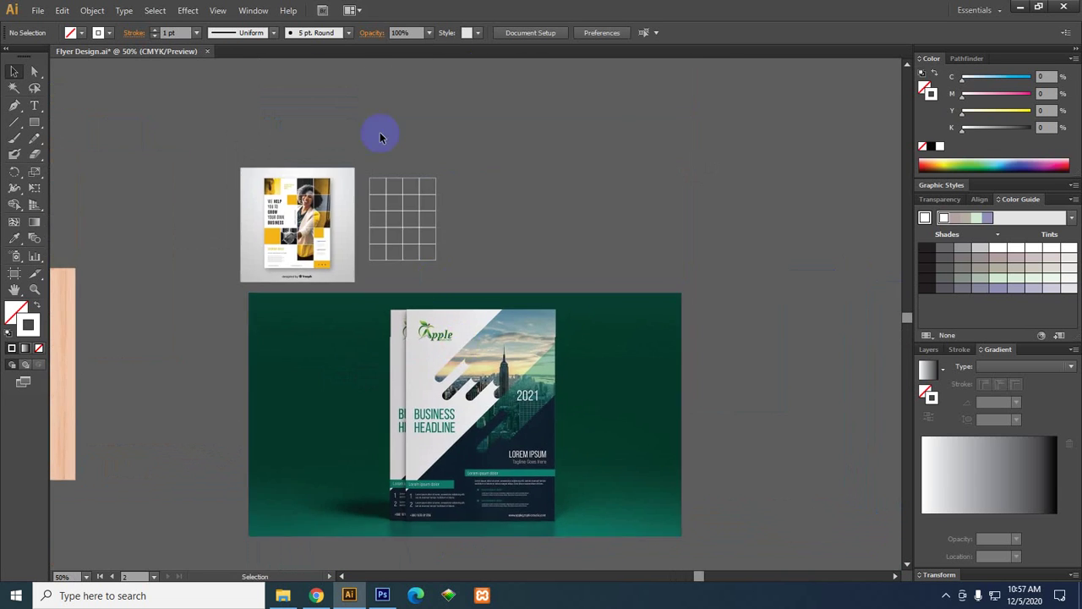
scroll(378, 99, up, 2)
scroll(377, 98, down, 4)
drag(261, 268, 324, 279)
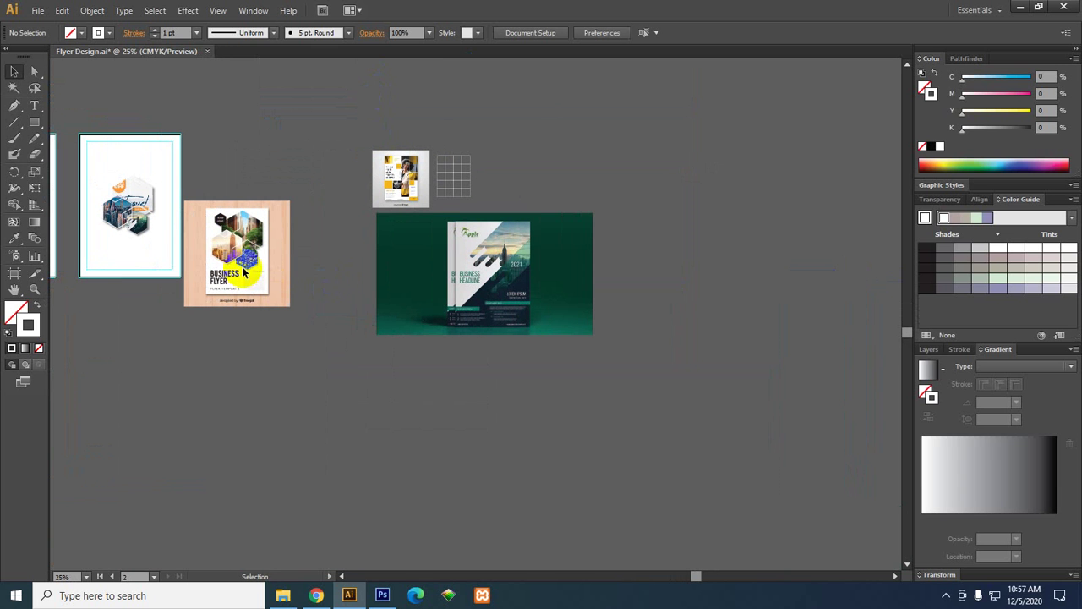
drag(243, 257, 554, 175)
Release the clipping mask of the hexagon city photo and delete the leftover hexagon shape.
scroll(551, 175, up, 3)
right_click(607, 168)
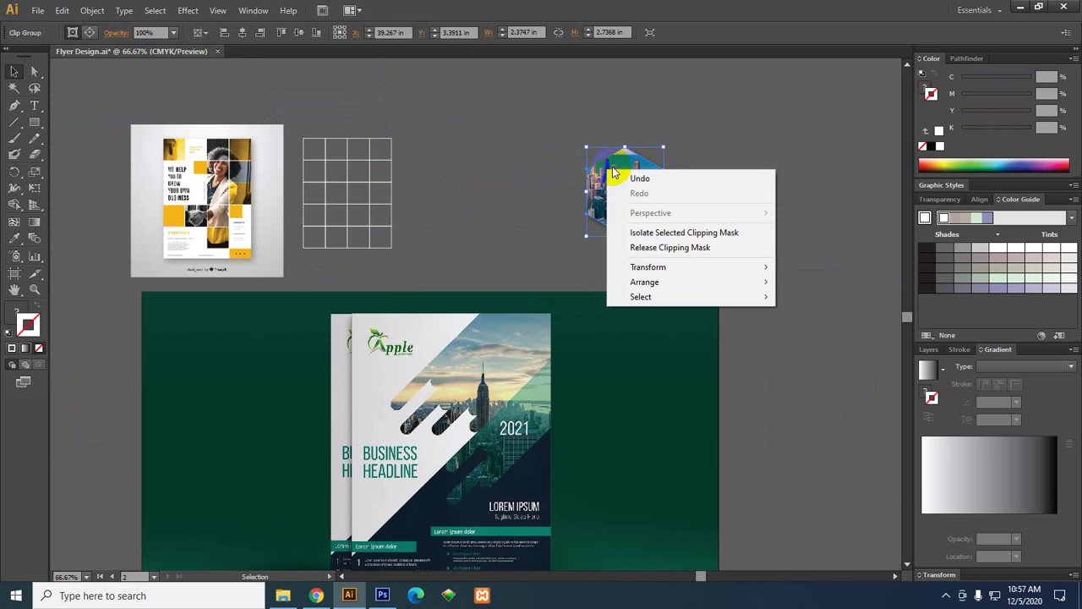
click(651, 247)
drag(677, 160, 638, 144)
click(719, 200)
key(Delete)
Position the full city photo behind the grid and scale it down to about 6.1 by 3.75 in, keeping the grid inside it.
scroll(420, 142, up, 1)
drag(455, 154, 532, 201)
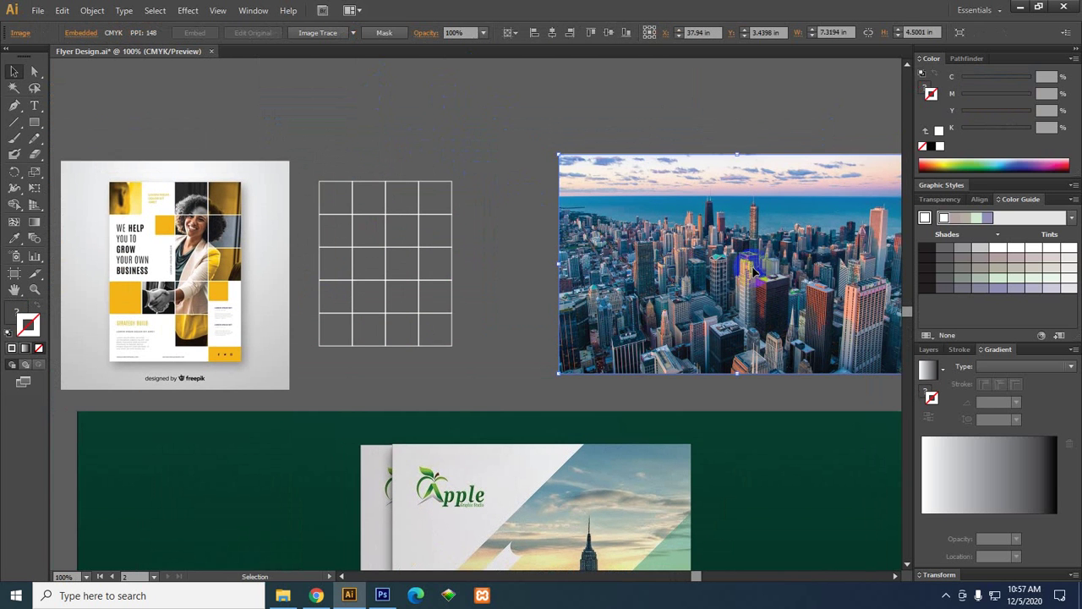
drag(779, 278, 520, 233)
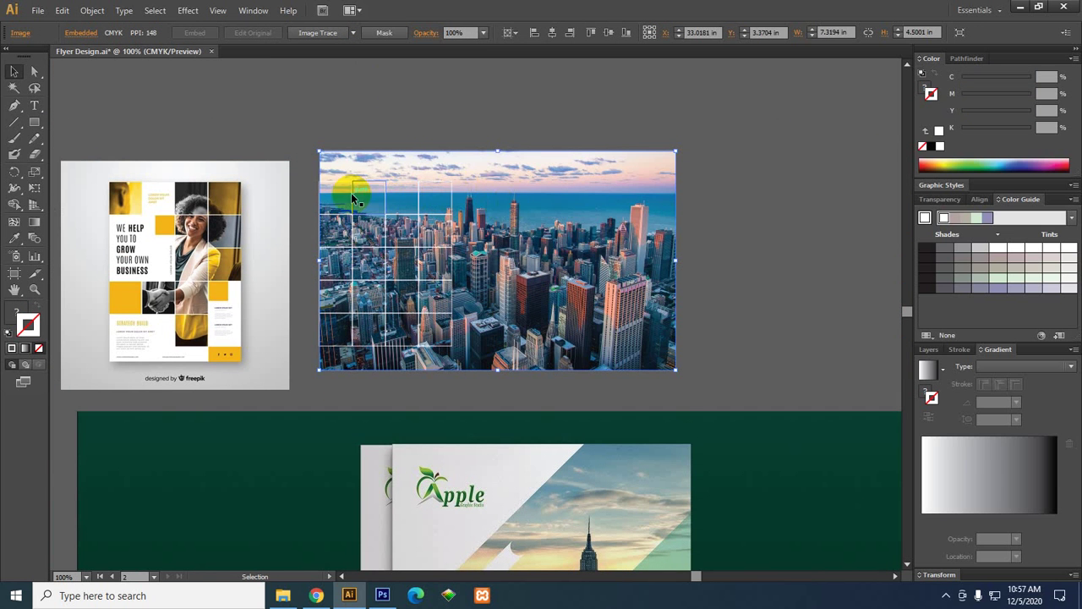
drag(677, 259, 574, 281)
drag(309, 155, 468, 368)
drag(370, 251, 407, 255)
click(368, 99)
scroll(337, 177, up, 2)
drag(399, 166, 478, 145)
scroll(351, 148, down, 1)
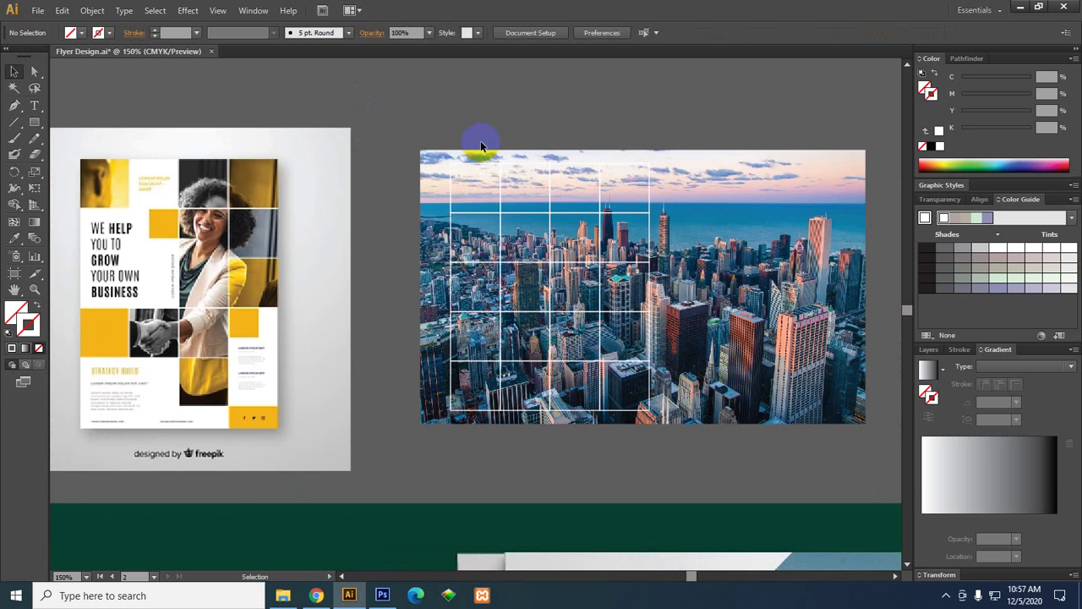
drag(480, 146, 480, 146)
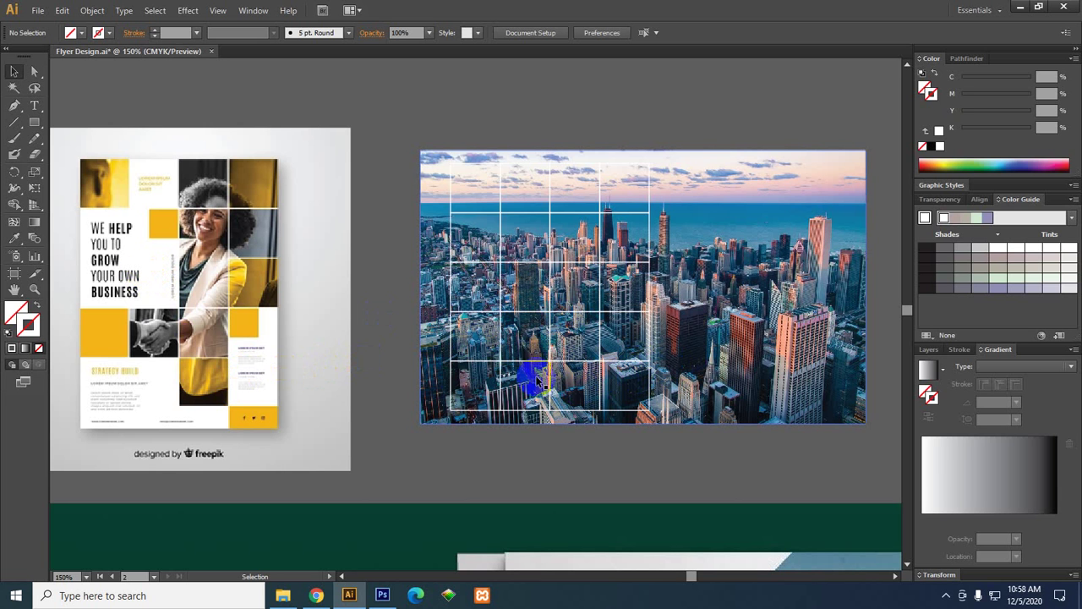
Set the stroke weight of the grid group to 1.5 pt.
click(490, 213)
click(490, 213)
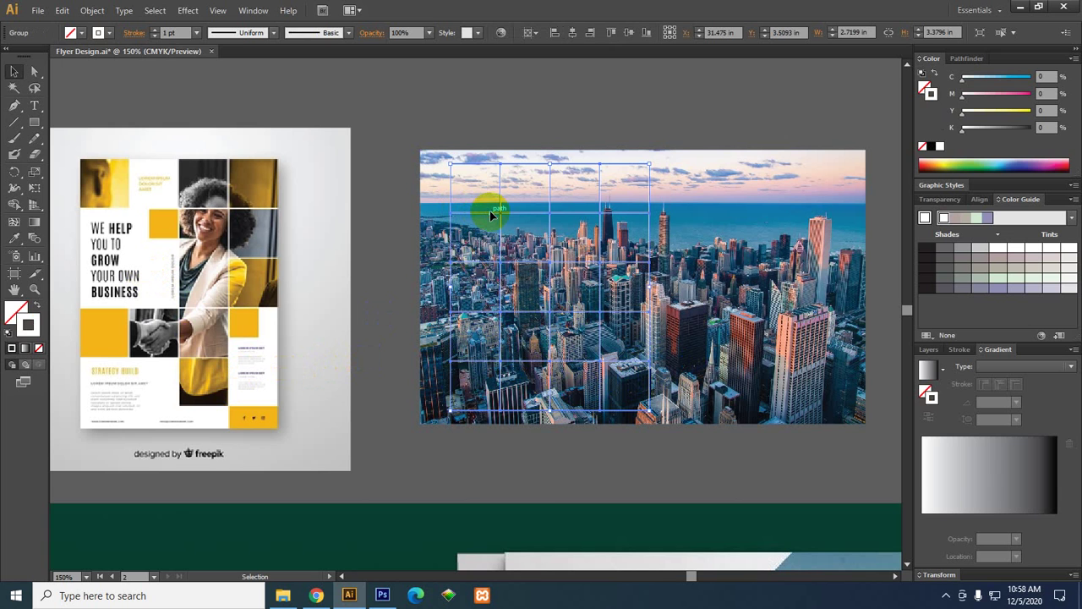
click(196, 32)
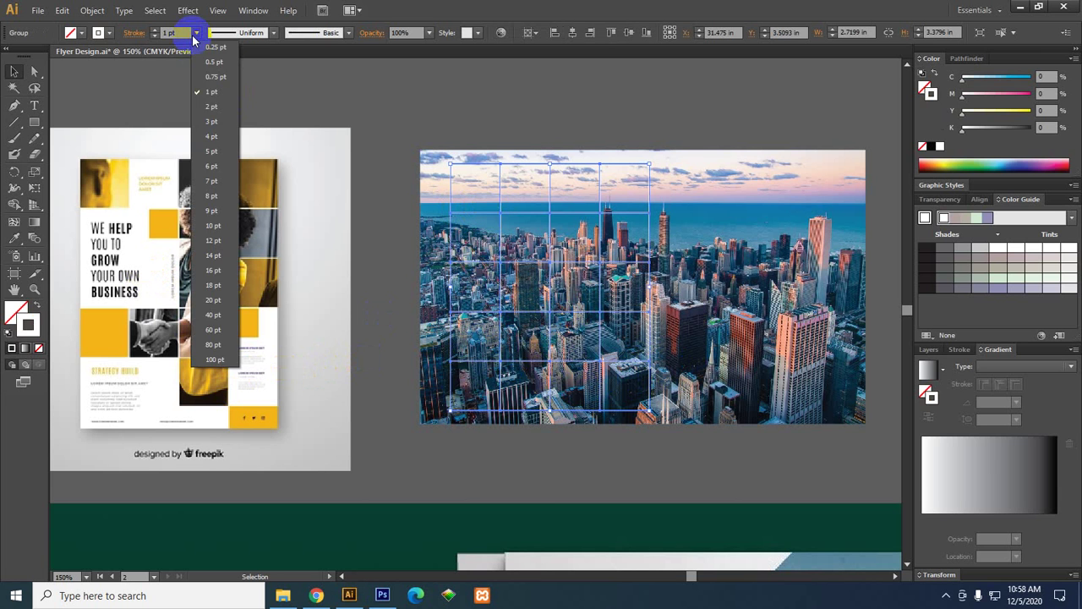
click(157, 33)
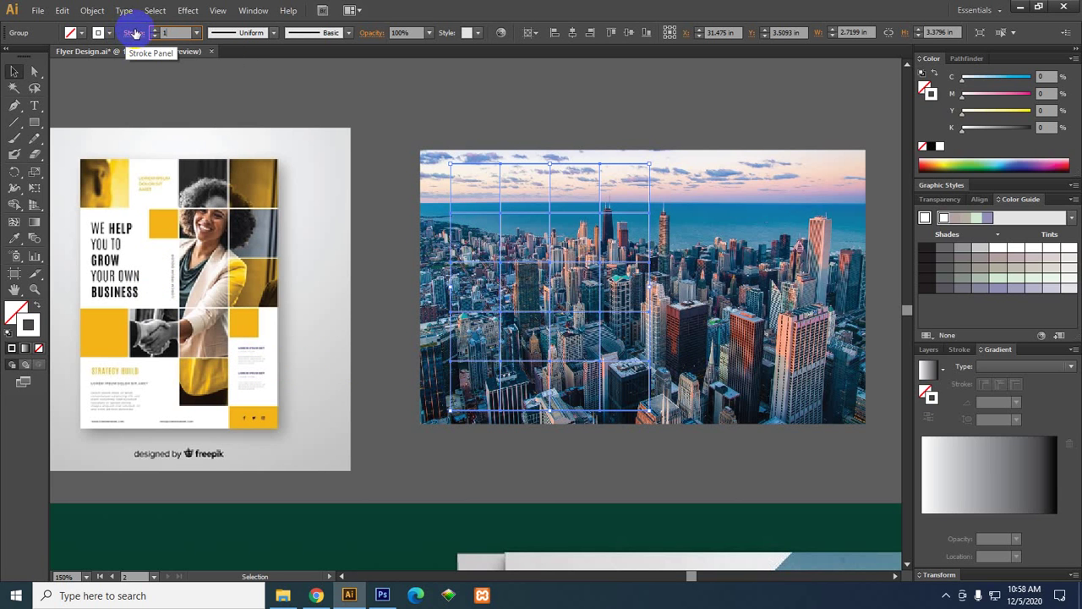
key(Return)
click(353, 114)
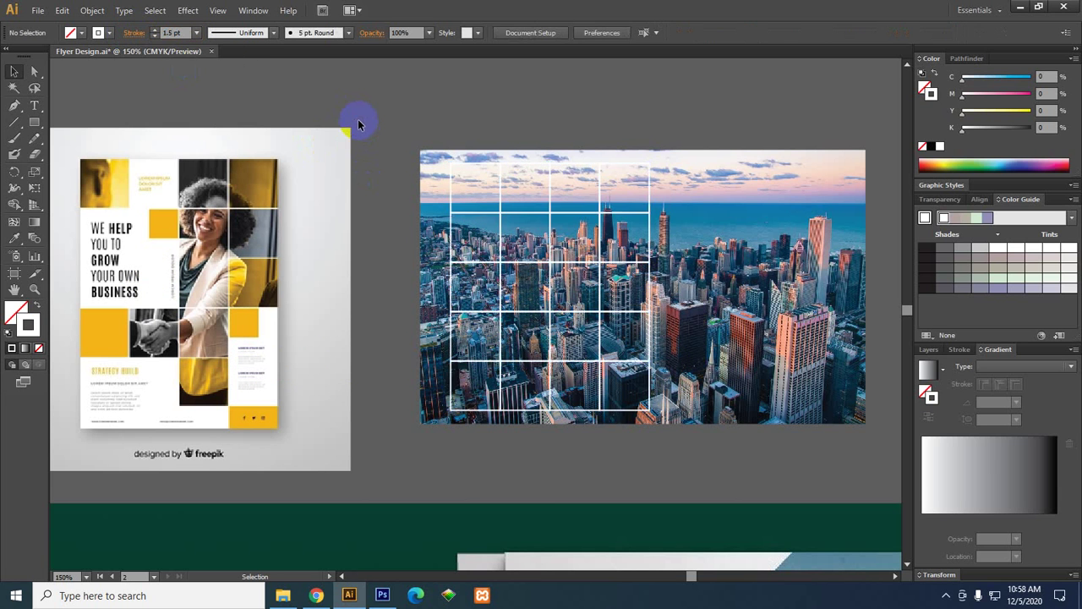
drag(357, 116, 369, 161)
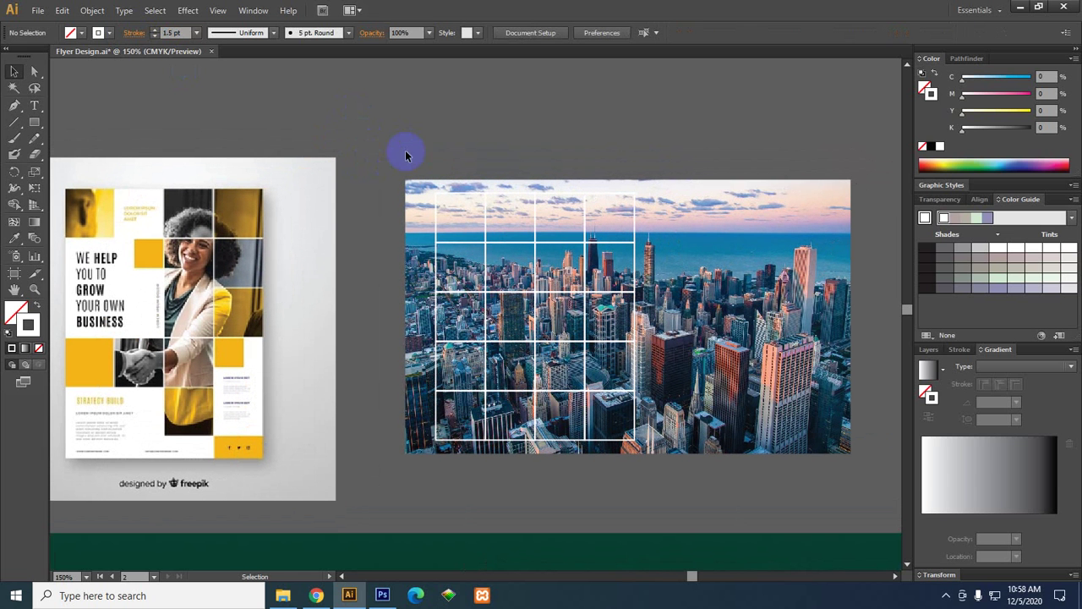
Lock the city photo and ungroup the grid cells above it.
click(476, 240)
click(648, 242)
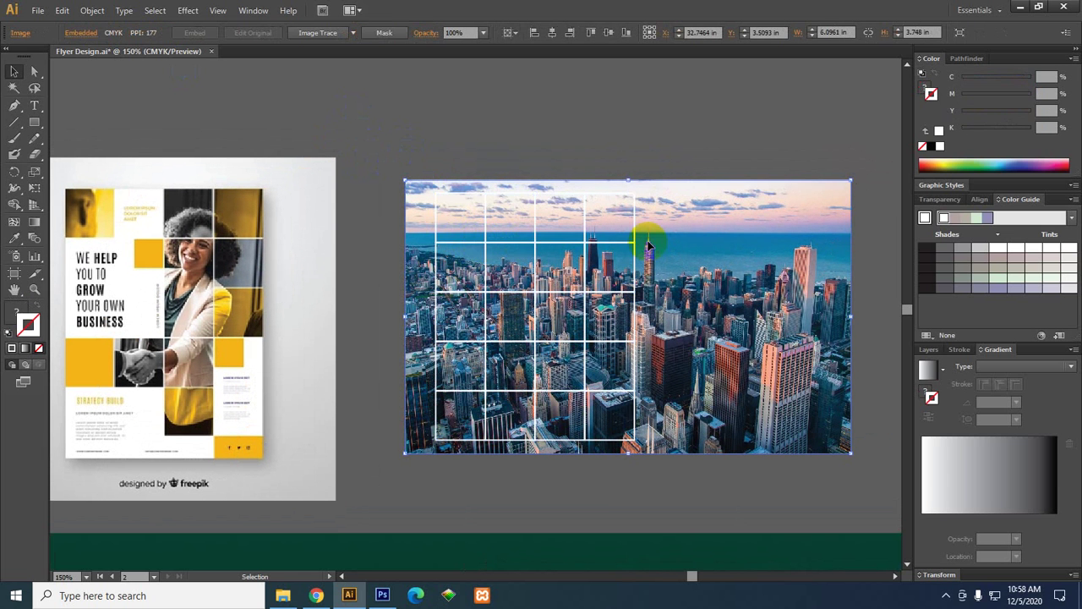
key(ctrl+2)
key(v)
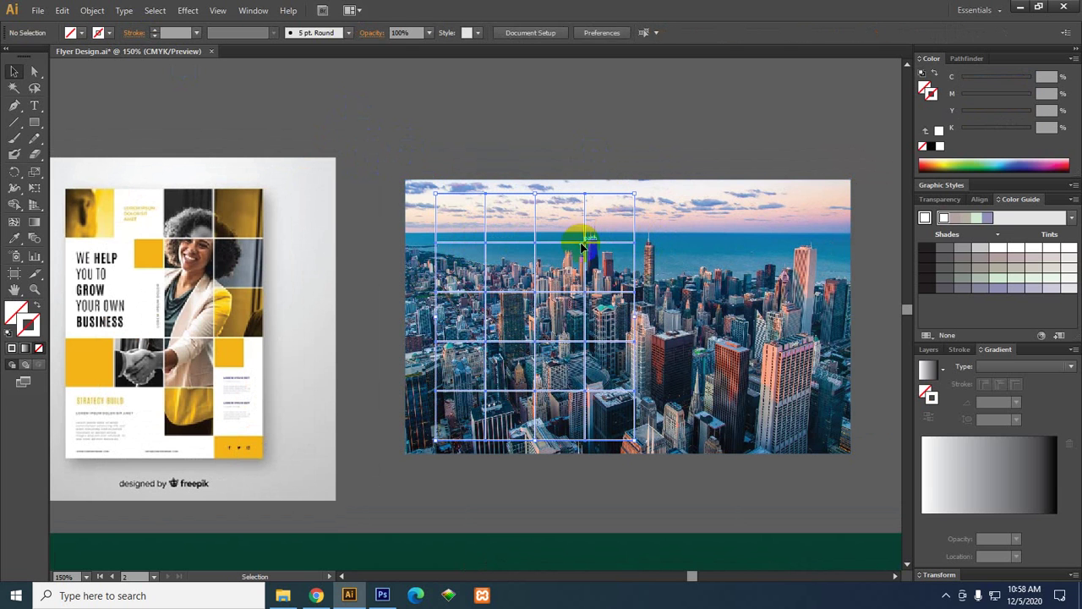
right_click(581, 244)
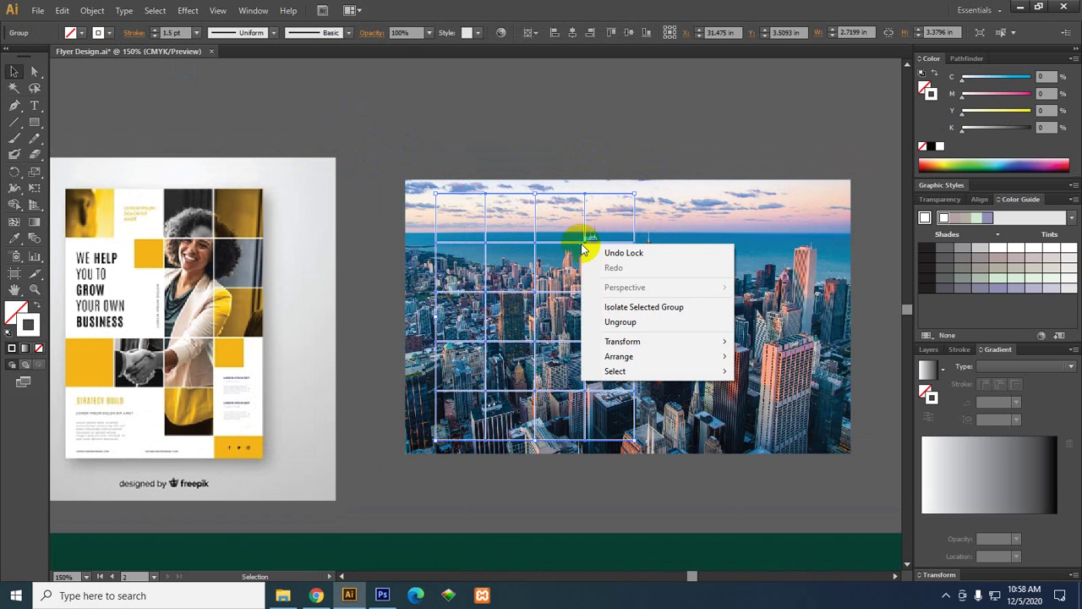
click(612, 323)
click(457, 74)
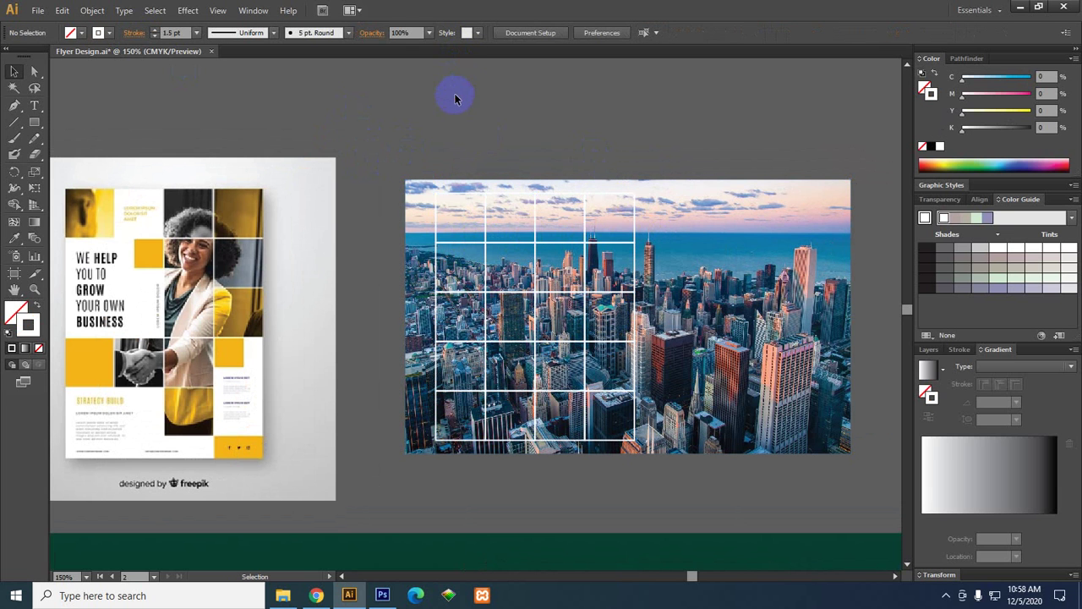
key(space)
drag(489, 182, 488, 177)
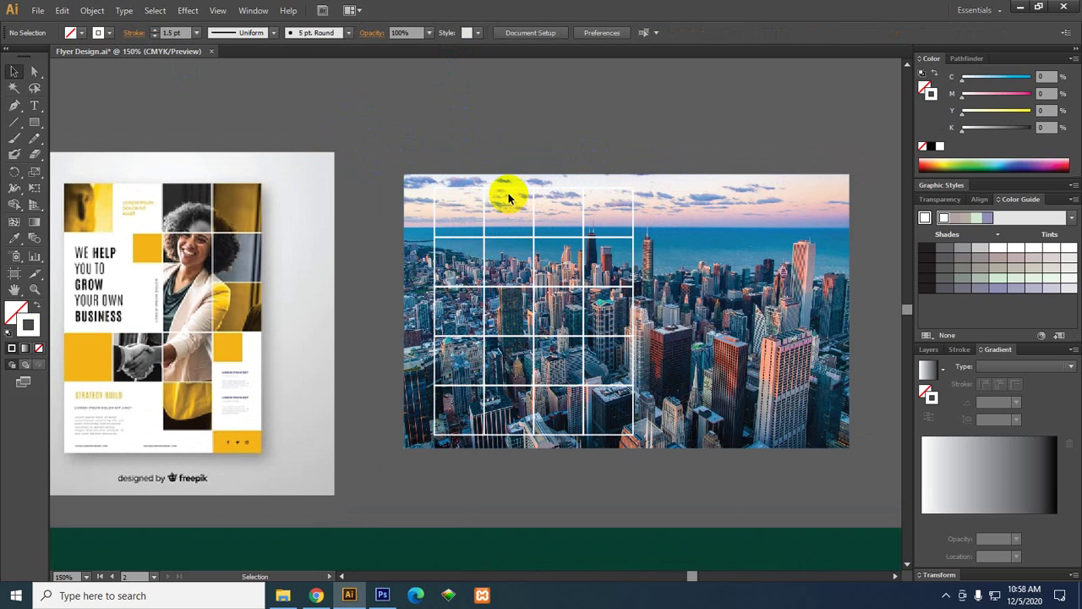
click(508, 193)
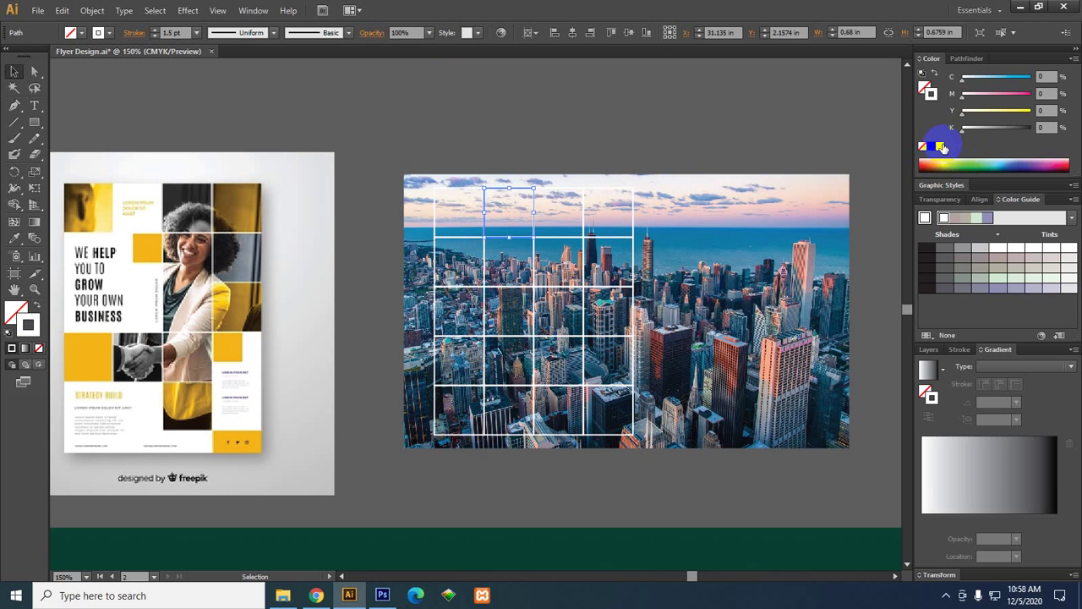
click(542, 151)
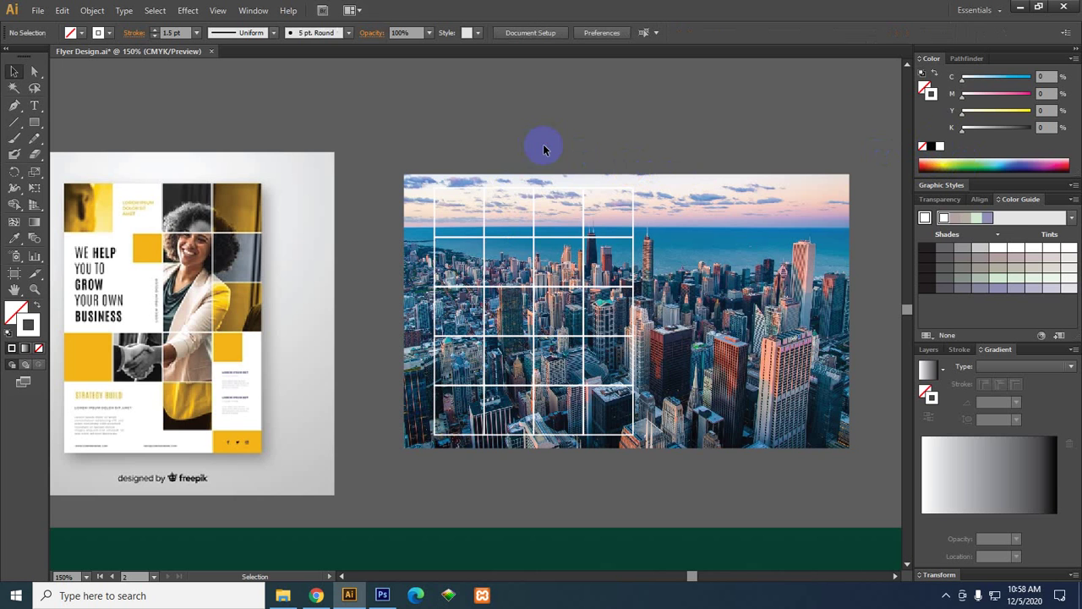
Create a new artboard of about 6.99 by 4.92 in around the city photo and grid.
click(15, 273)
key(ctrl+minus)
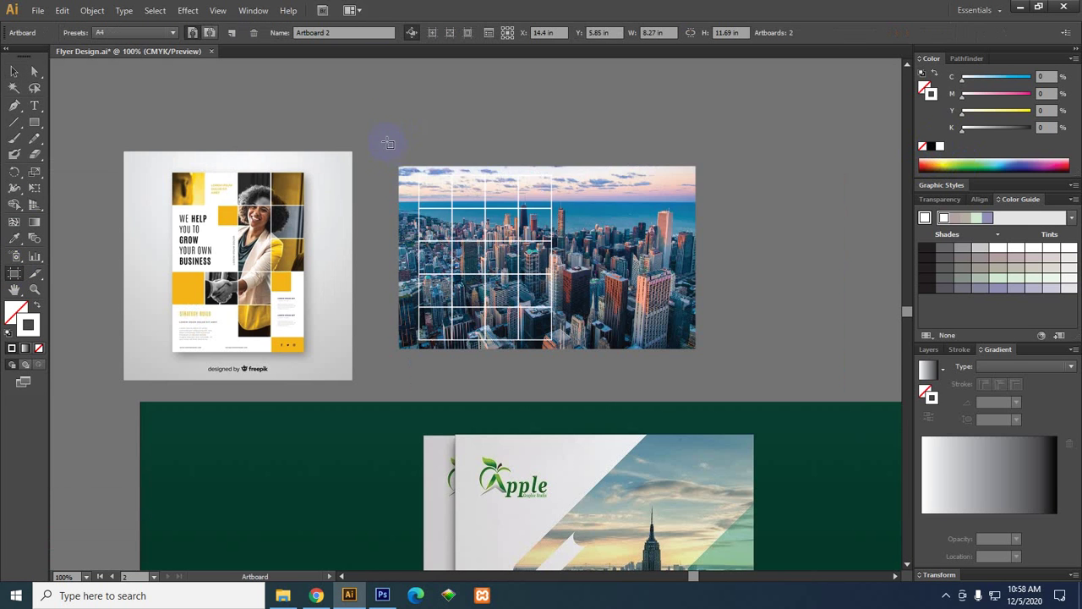
drag(387, 142, 727, 380)
key(ctrl+plus)
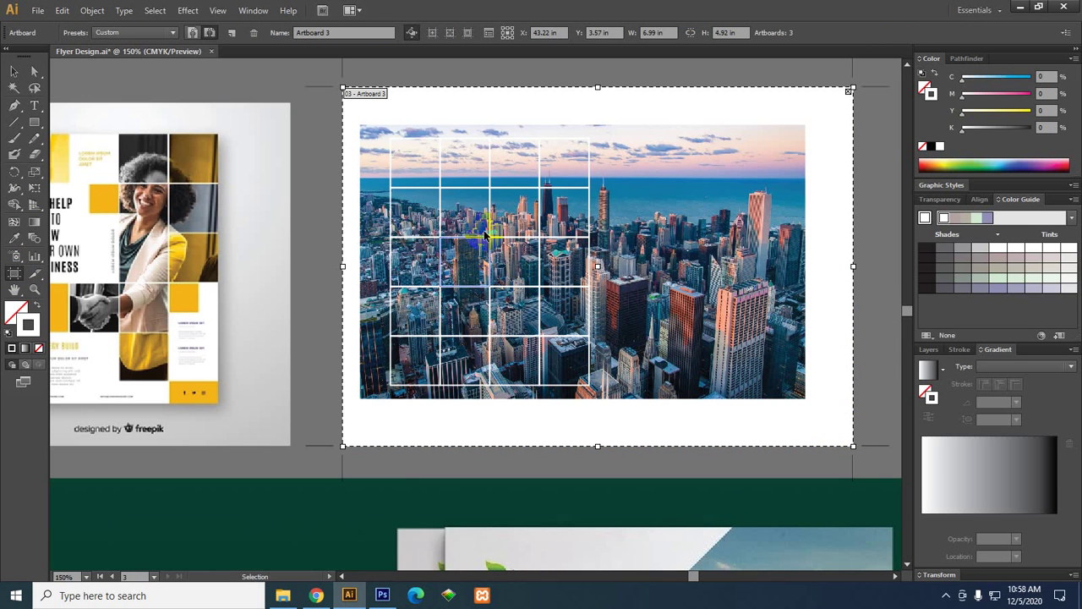
click(14, 71)
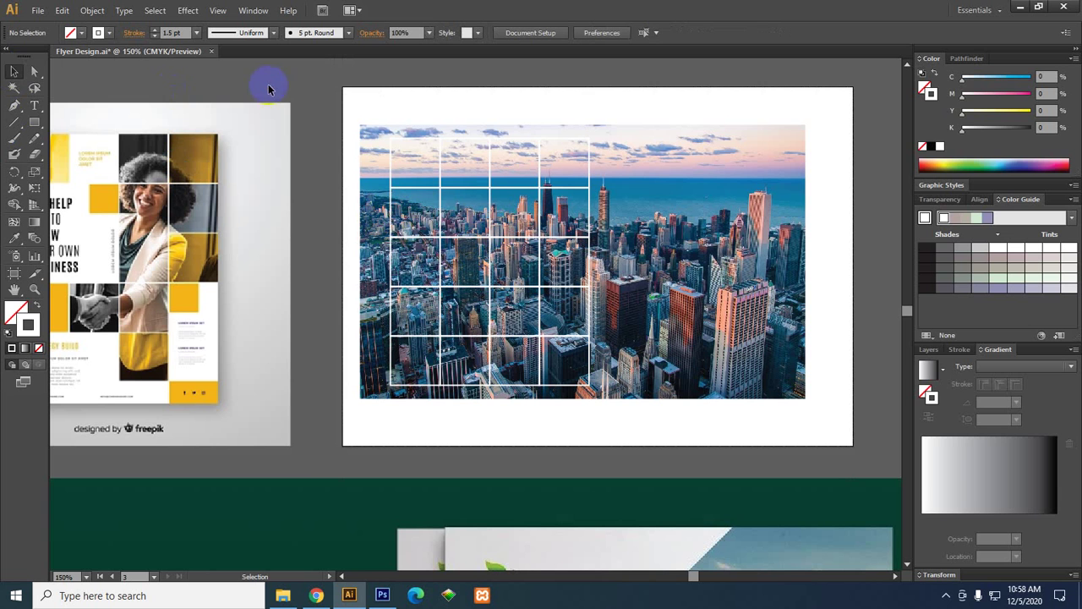
Draw a rectangle of about 2.72 by 3.38 in exactly covering the whole grid.
click(34, 122)
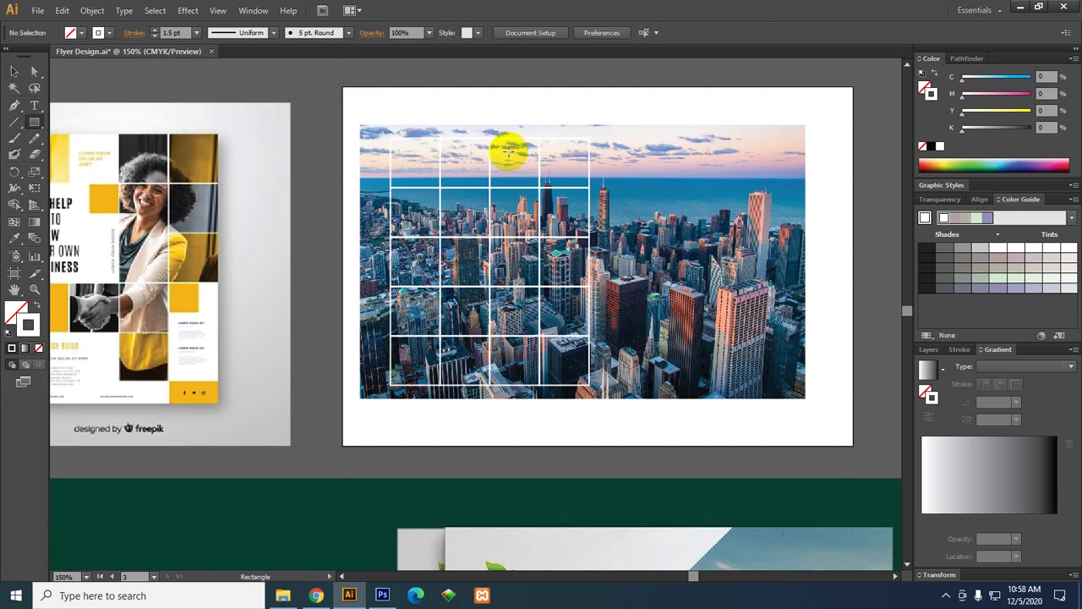
drag(388, 139, 589, 386)
click(13, 71)
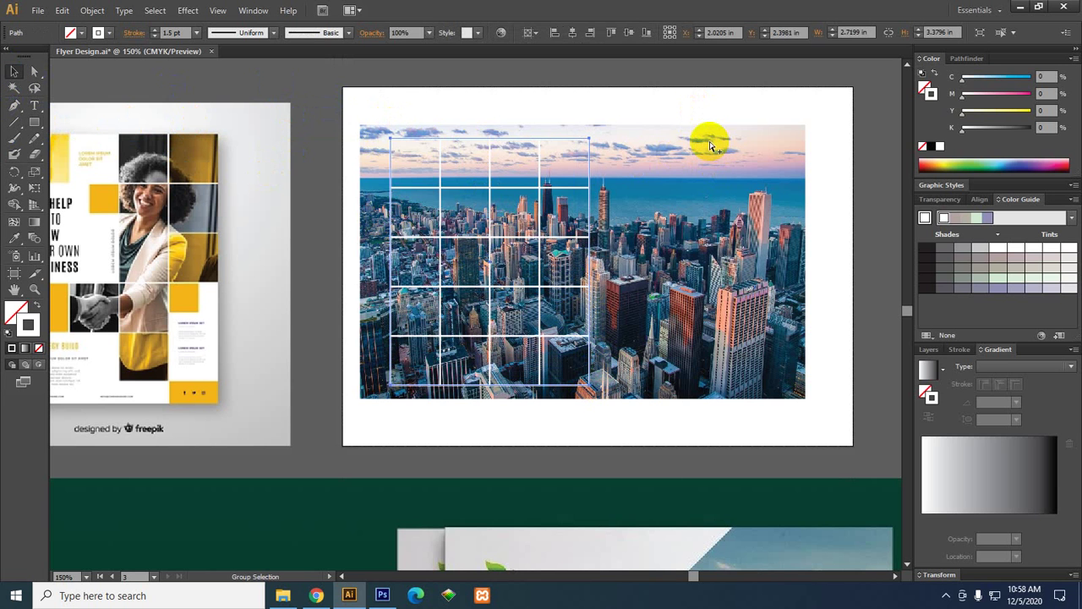
Unlock the city photo and clip it to the grid-sized rectangle with a clipping mask.
click(603, 92)
click(591, 145)
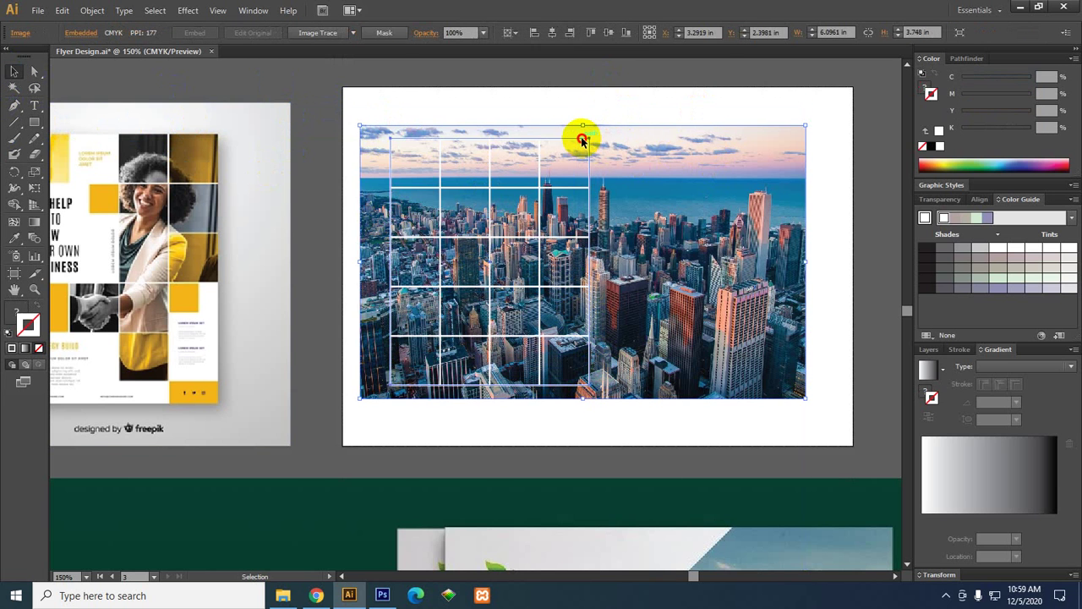
shift+click(583, 138)
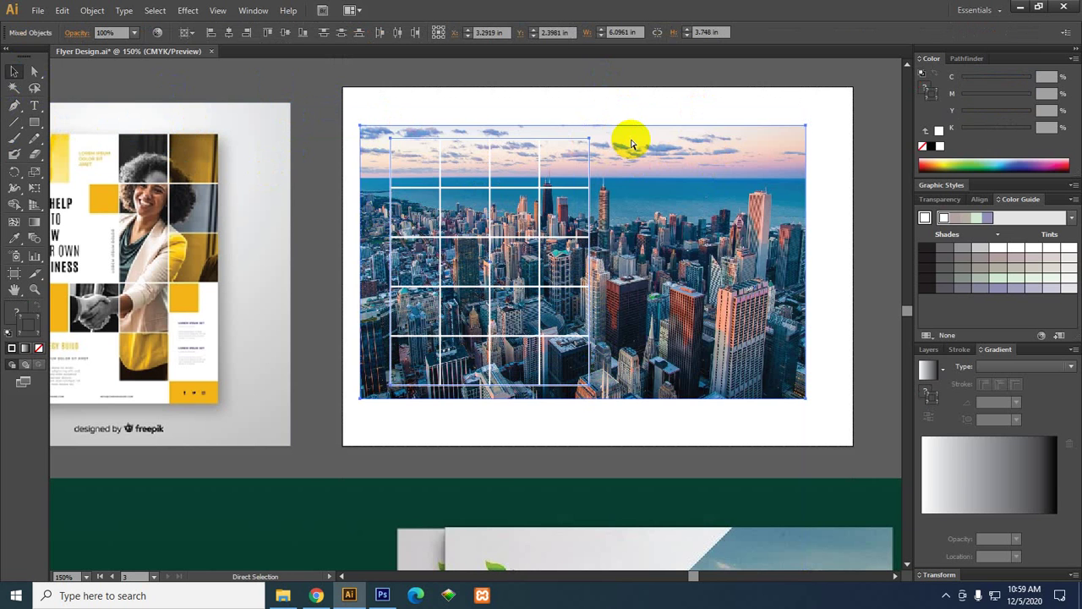
key(ctrl+7)
Send the clipped city photo to the back so the white grid lies over it.
right_click(467, 198)
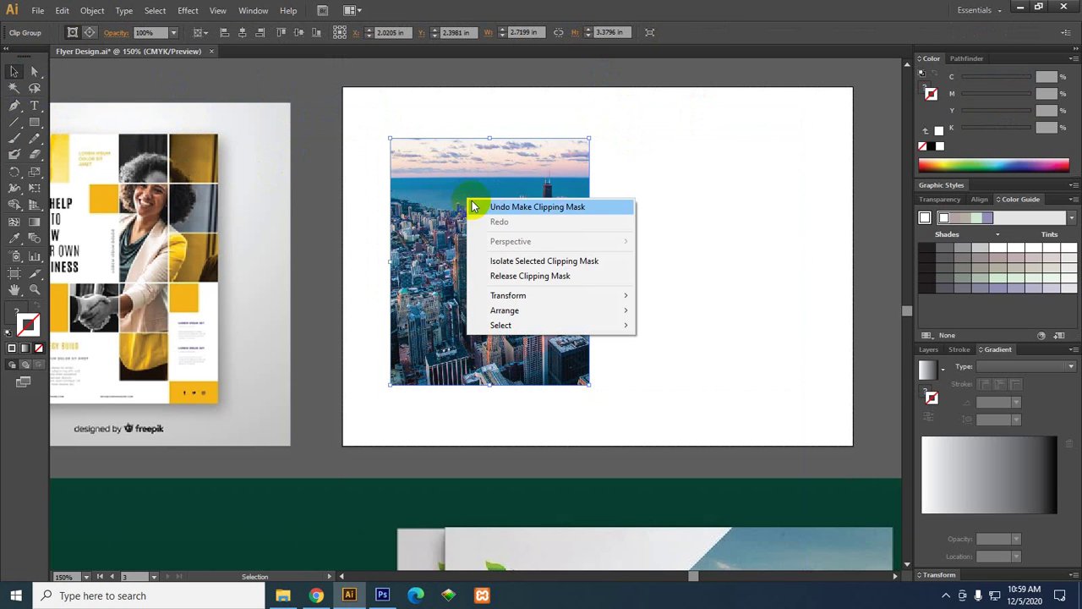
mouse_move(538, 310)
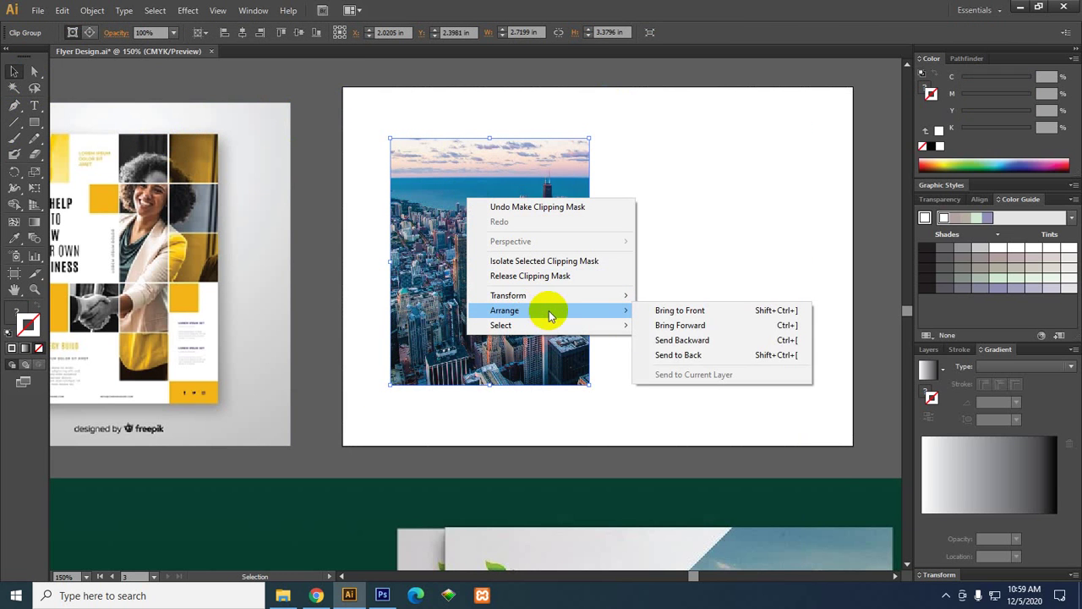
click(686, 355)
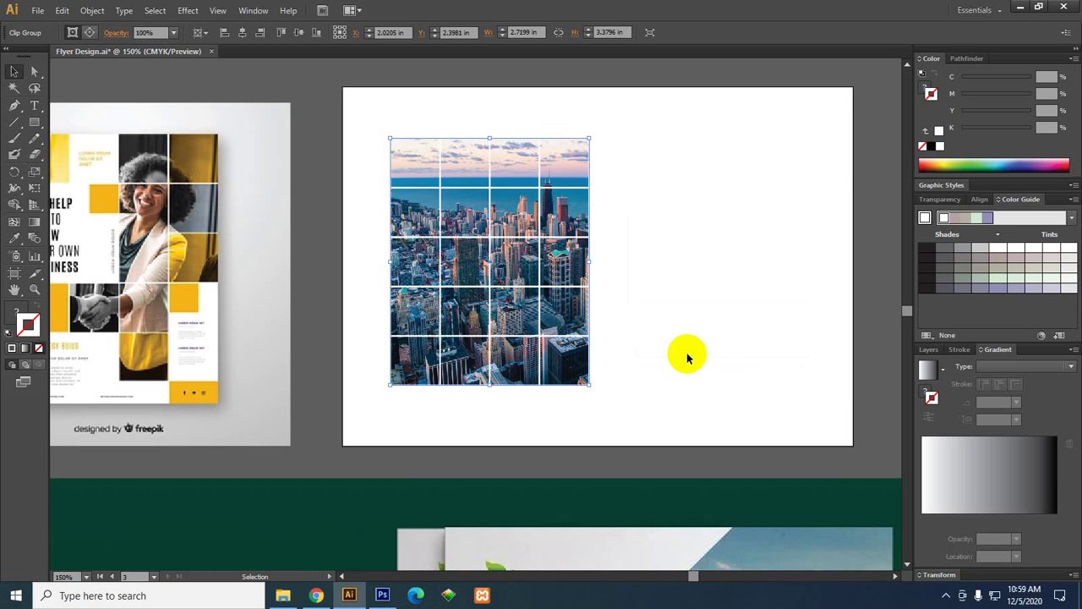
click(673, 333)
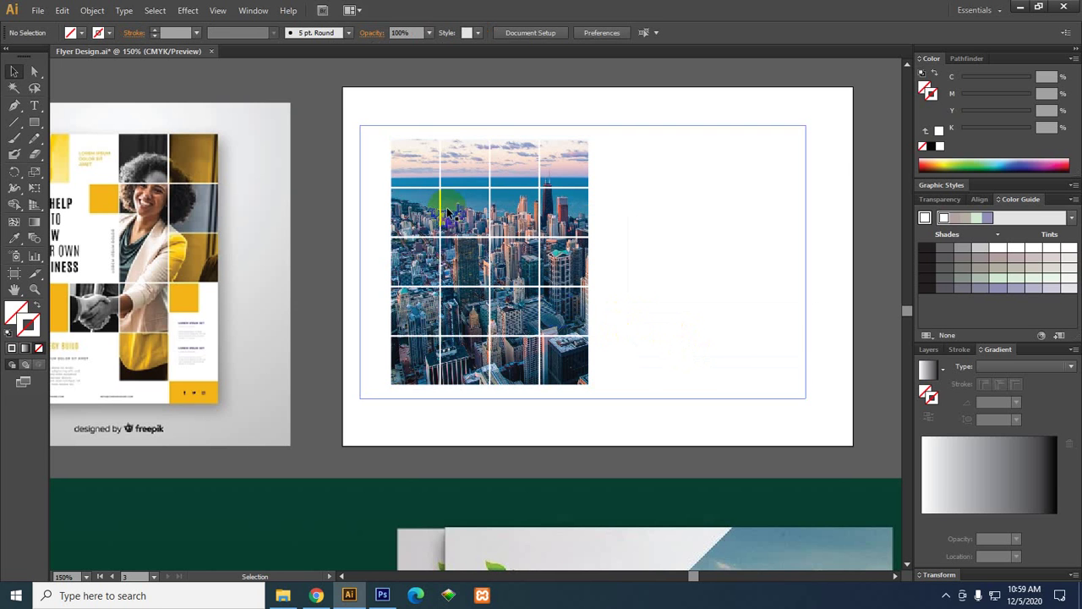
Draw a rectangle of about 6.99 by 4.86 in over the artboard and fill it light gray with K 16%.
scroll(398, 142, left, 1)
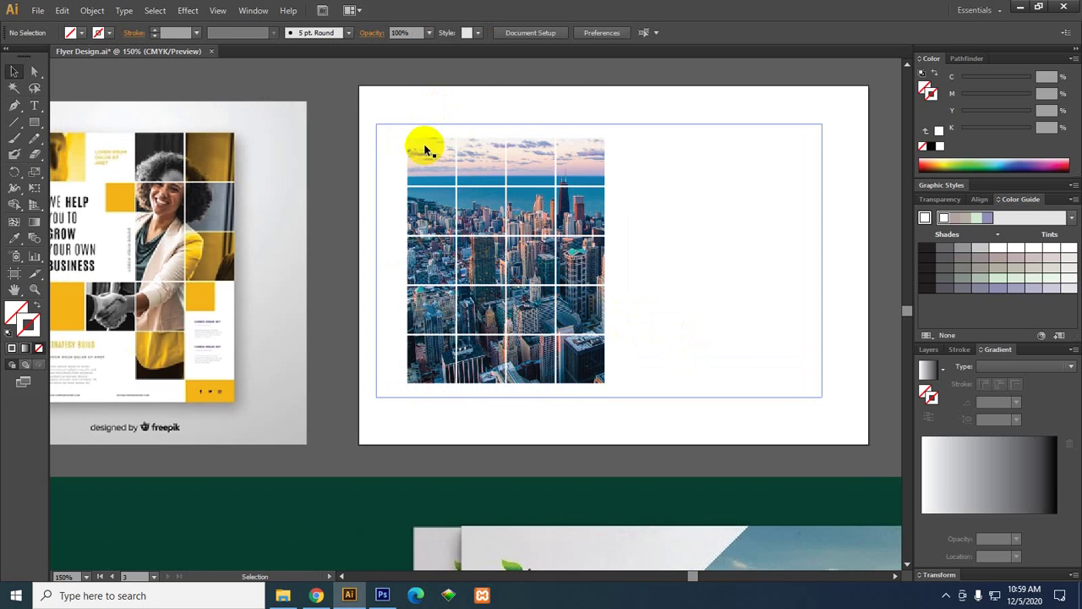
click(34, 121)
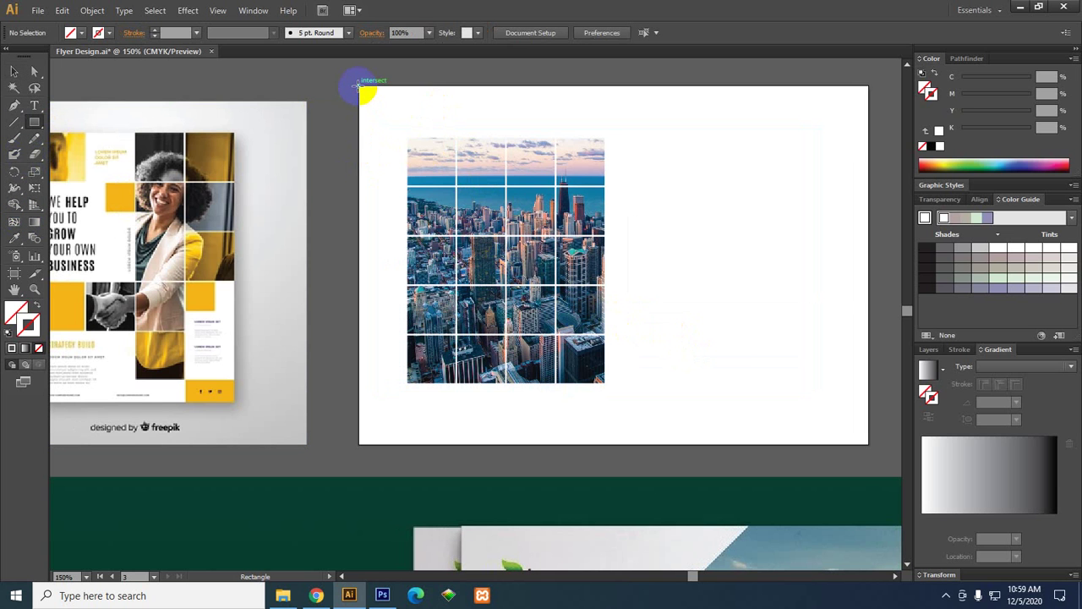
drag(358, 84, 869, 442)
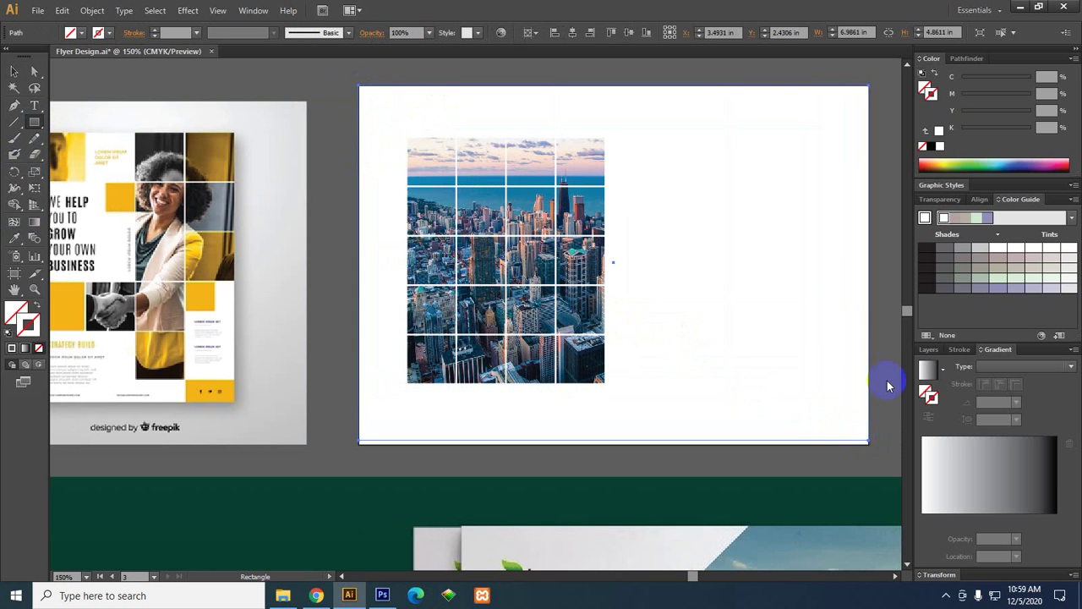
click(929, 96)
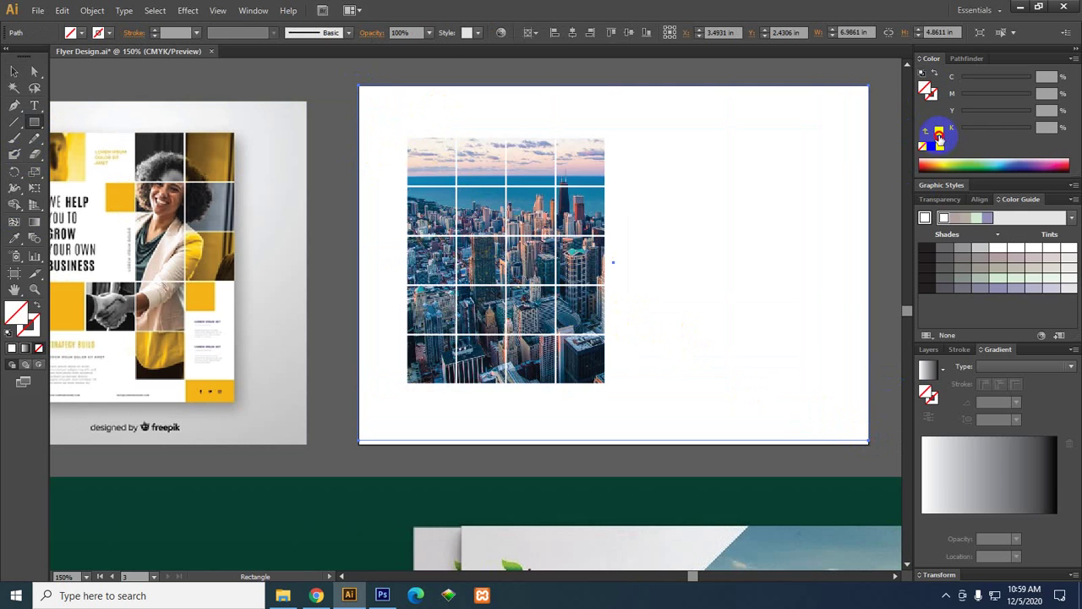
click(938, 131)
click(973, 128)
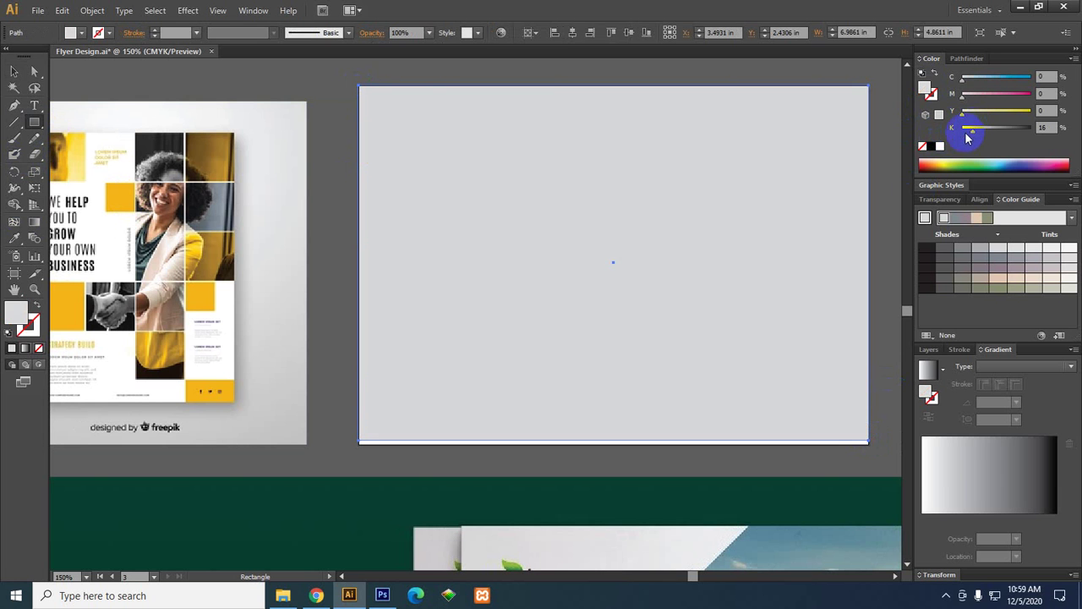
Send the light gray rectangle to the back, behind the city photo and grid.
click(15, 71)
right_click(442, 197)
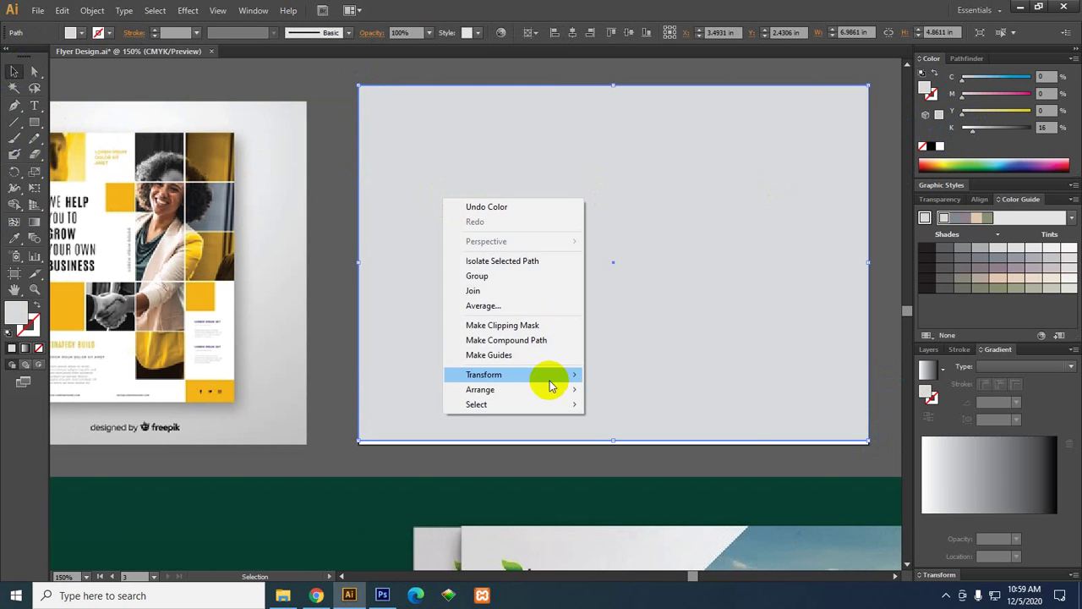
mouse_move(541, 390)
click(636, 435)
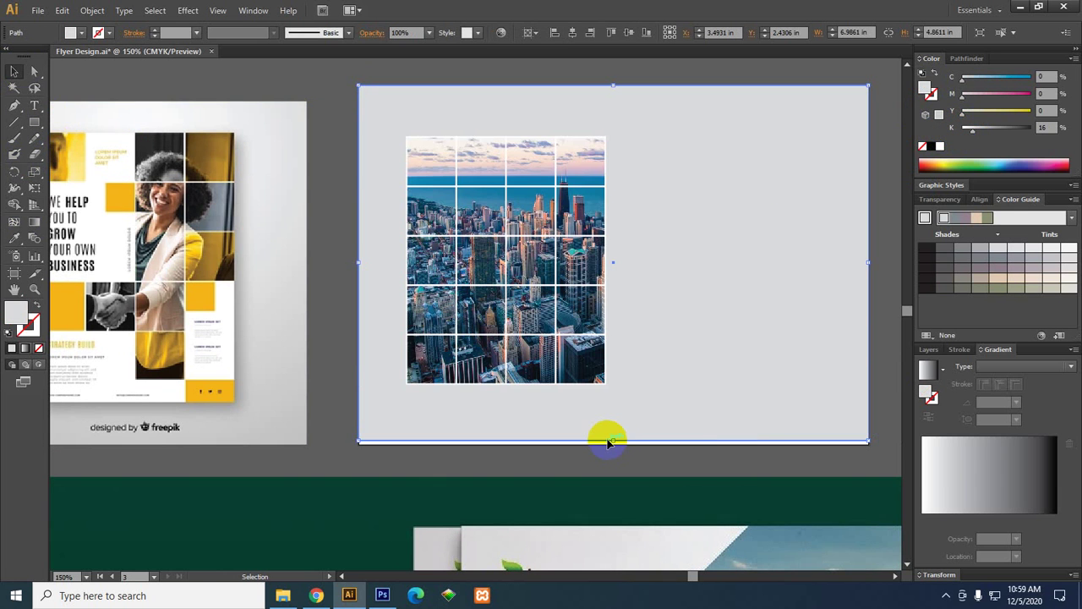
Extend the gray background down to the artboard's lower edge, about 4.92 in high, and lock it.
mouse_move(614, 439)
mouse_down()
mouse_move(635, 471)
mouse_move(623, 444)
mouse_up()
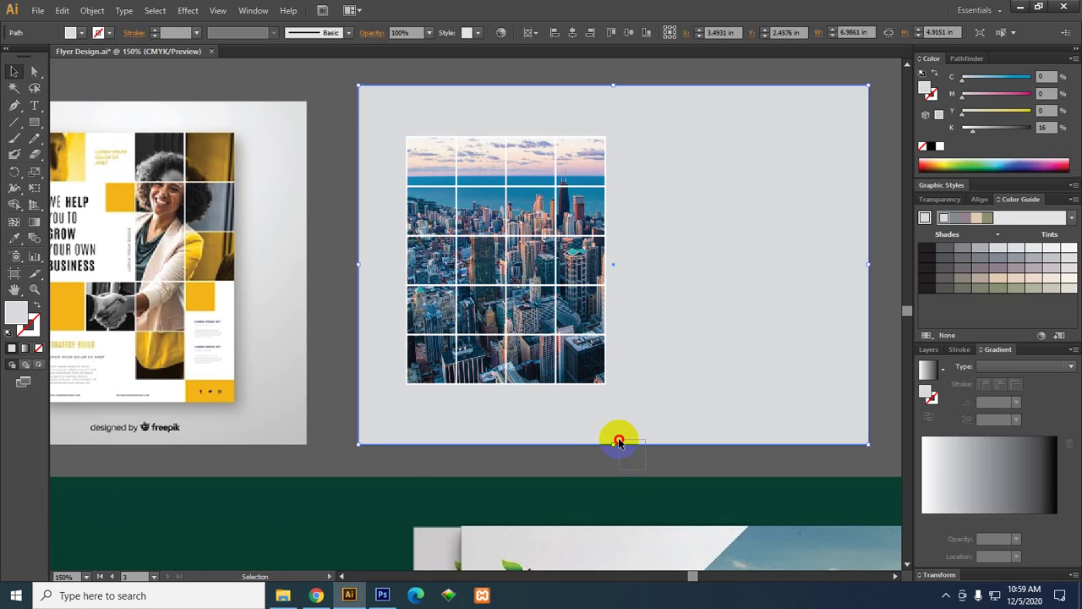
key(ctrl+2)
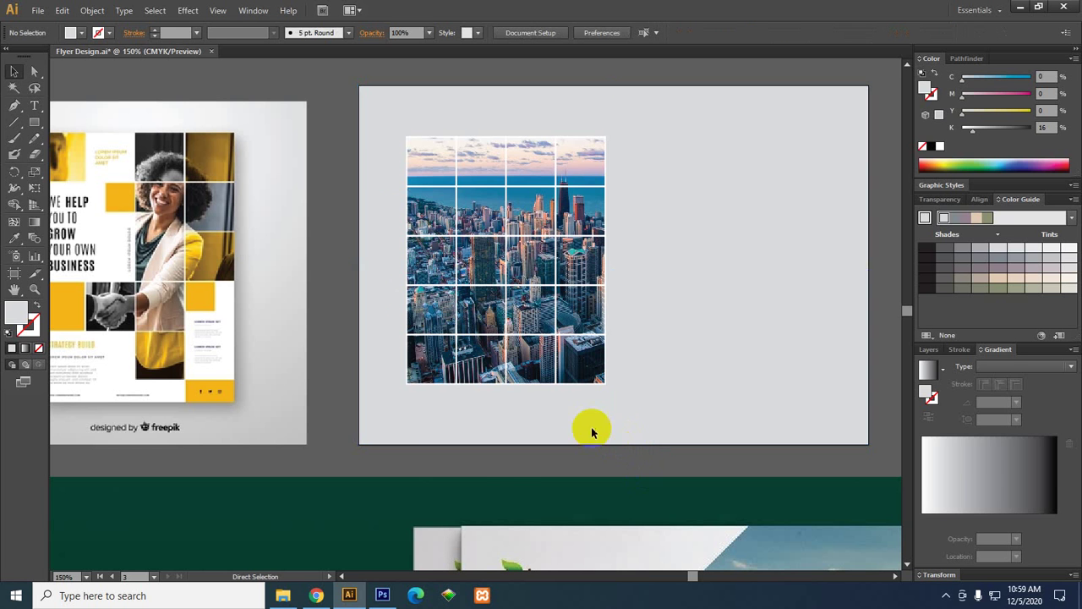
Fill the second cell of the grid's top row with white.
scroll(413, 147, up, 1)
scroll(474, 148, up, 2)
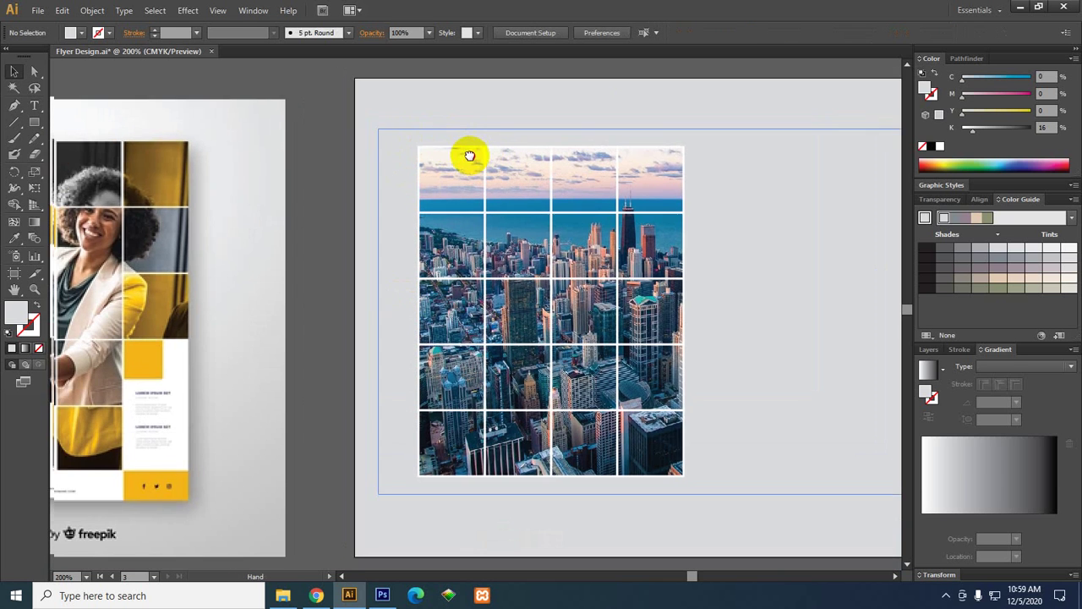
click(483, 211)
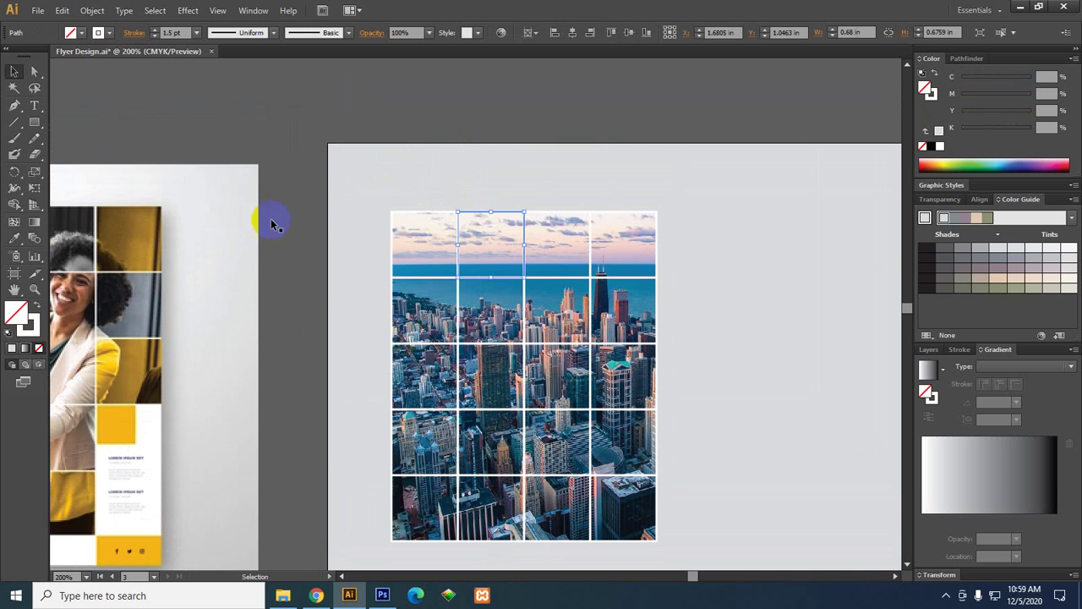
click(934, 74)
click(940, 145)
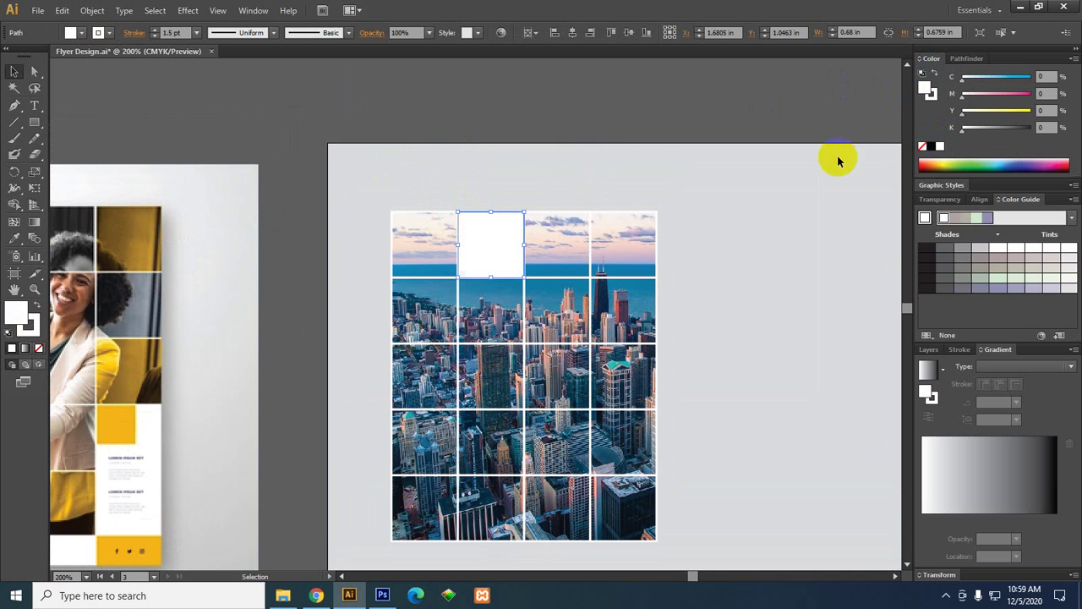
click(396, 101)
Fill the fourth cell of the grid's top row with blue, C 89.41% and M 79.61%.
drag(569, 135, 508, 124)
drag(433, 146, 577, 148)
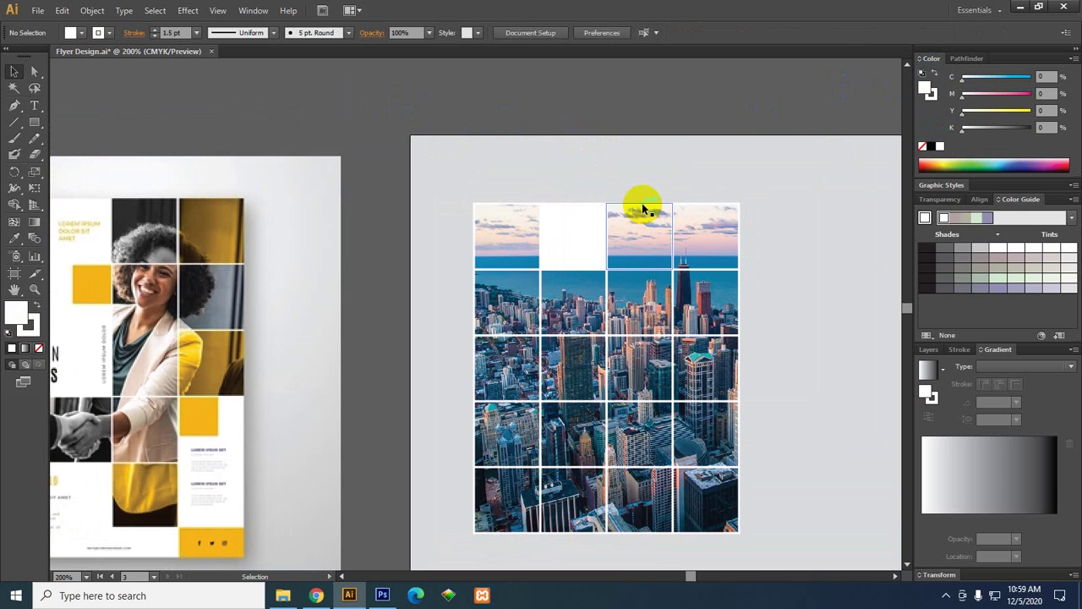
click(702, 205)
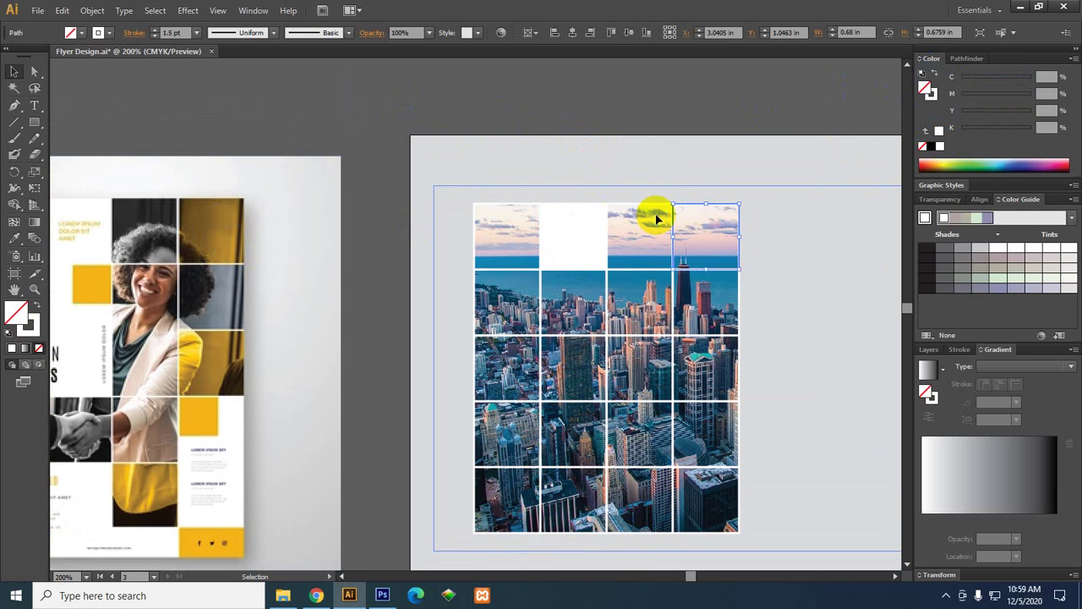
scroll(758, 222, up, 1)
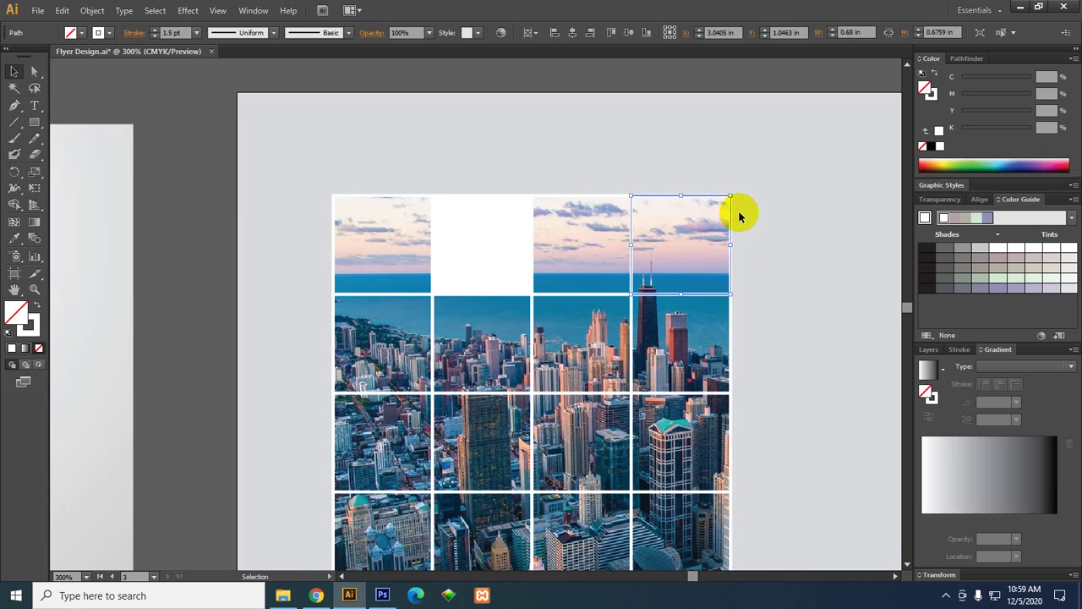
key(a)
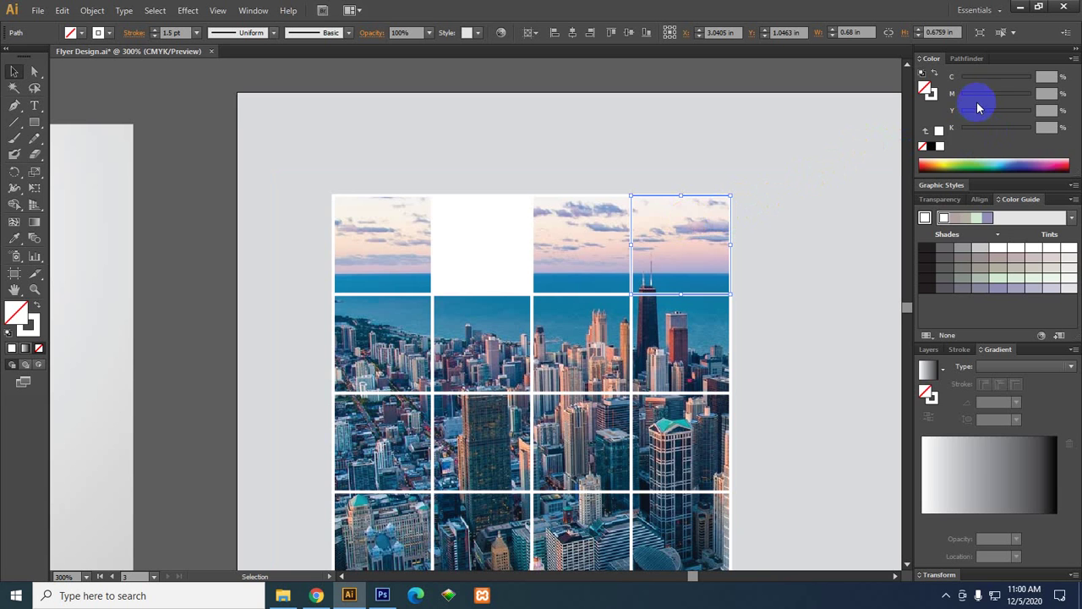
click(1020, 164)
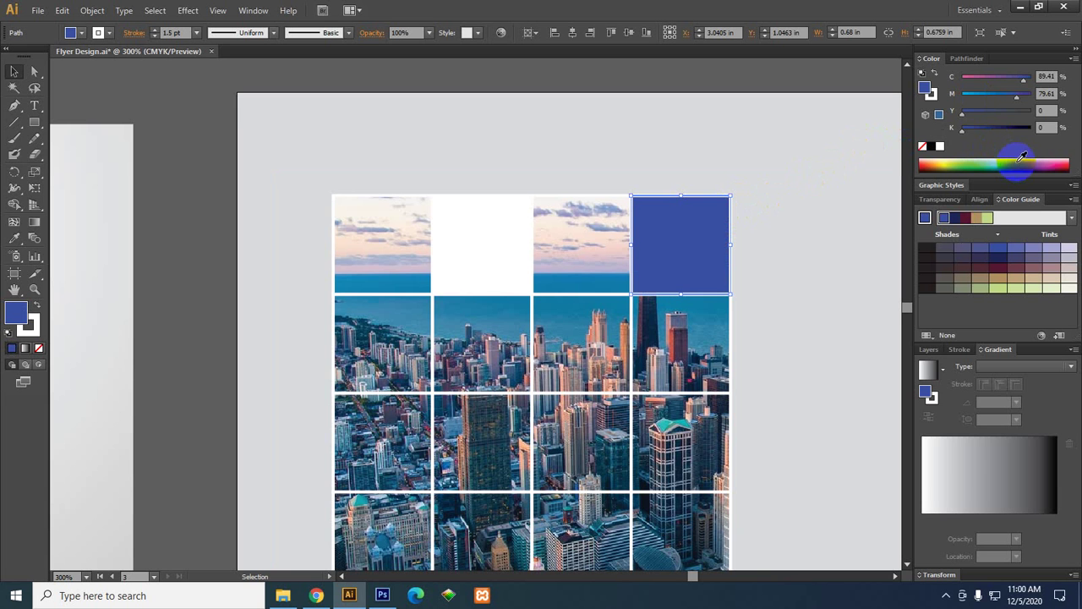
Set the opacity of the blue top-row cell to 20%.
click(406, 32)
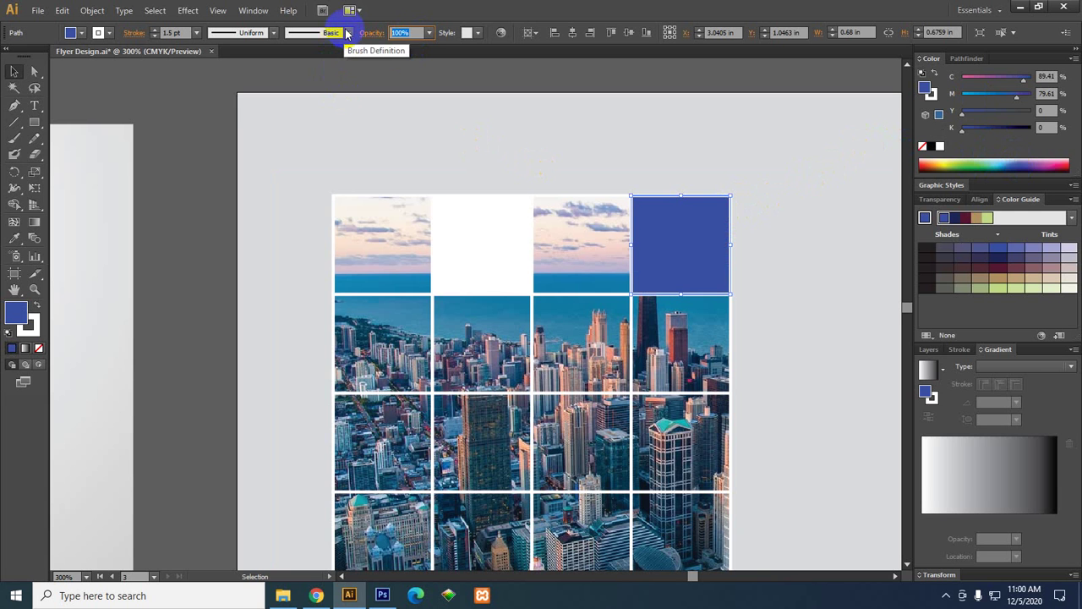
text(20)
key(Return)
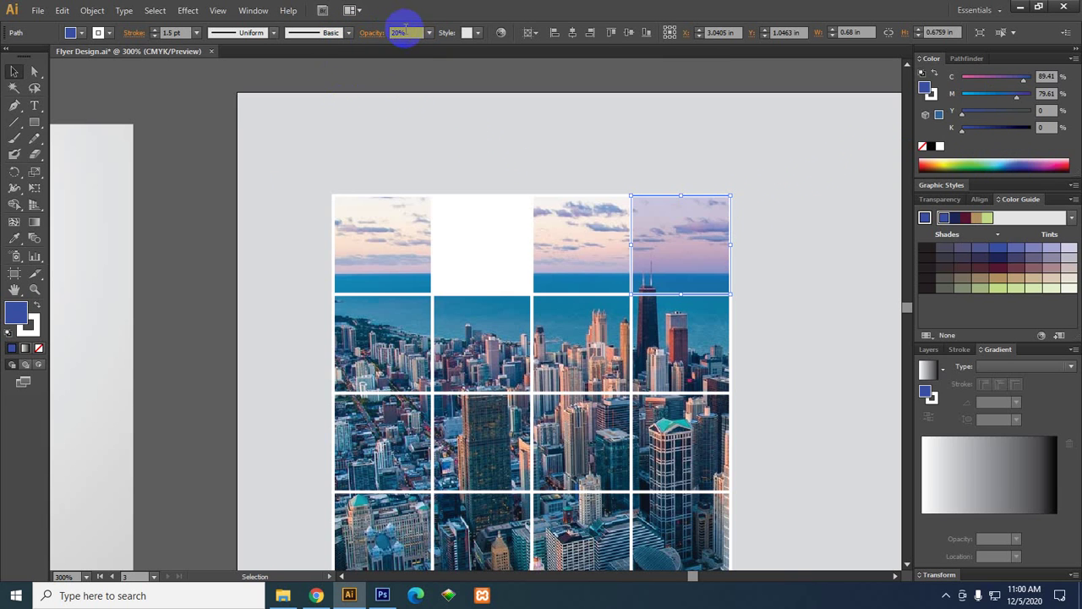
Reduce the blue cell's magenta to 0% and set its opacity to 50%.
drag(1016, 95, 961, 95)
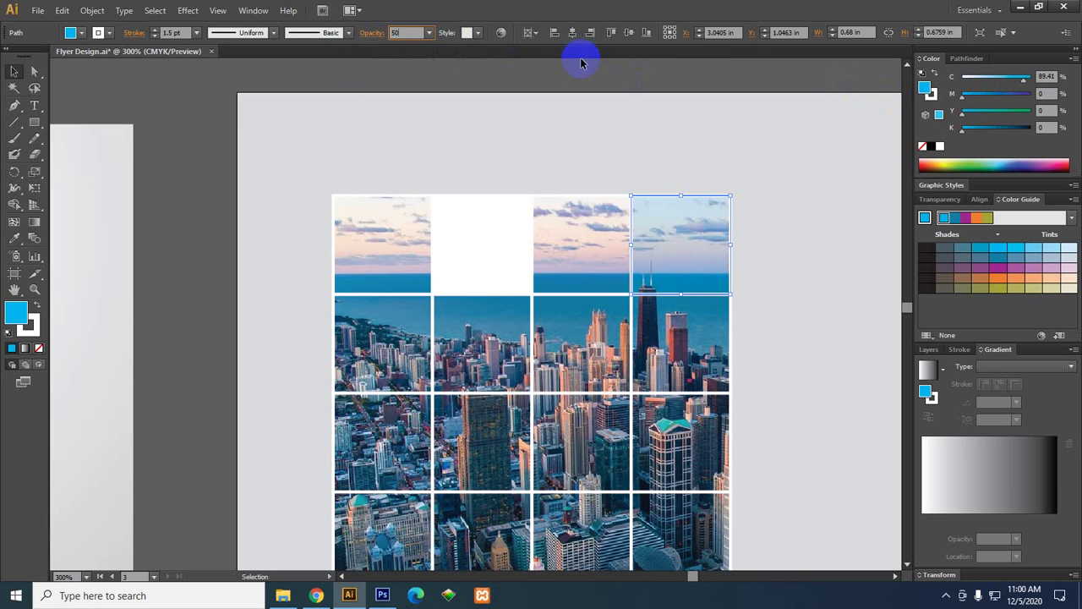
key(Return)
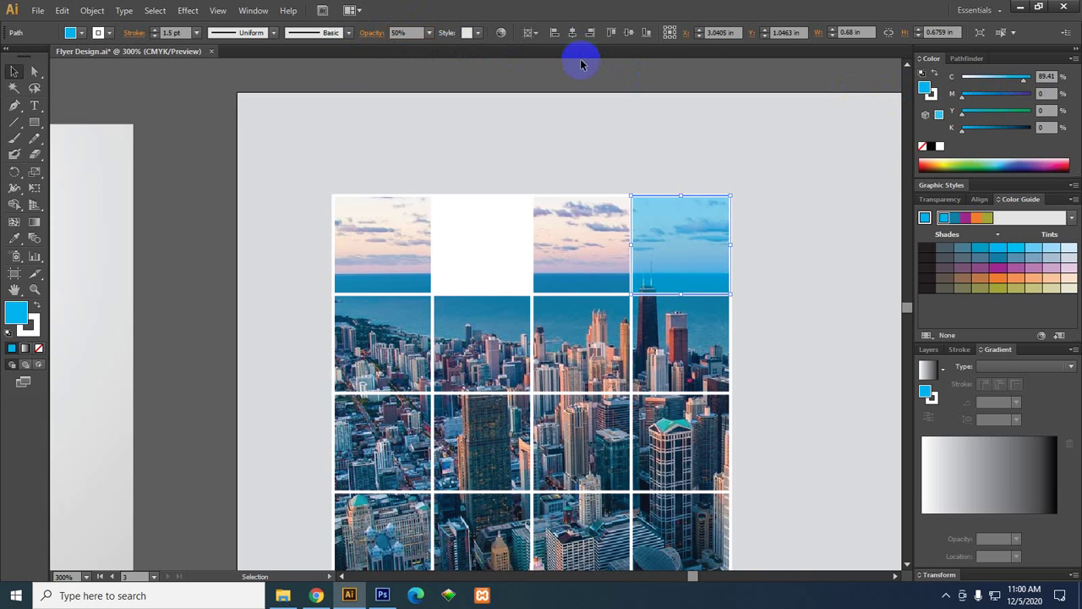
click(193, 180)
Fill the second- and third-row cells of the grid's first column with white.
scroll(193, 180, down, 1)
drag(201, 175, 580, 233)
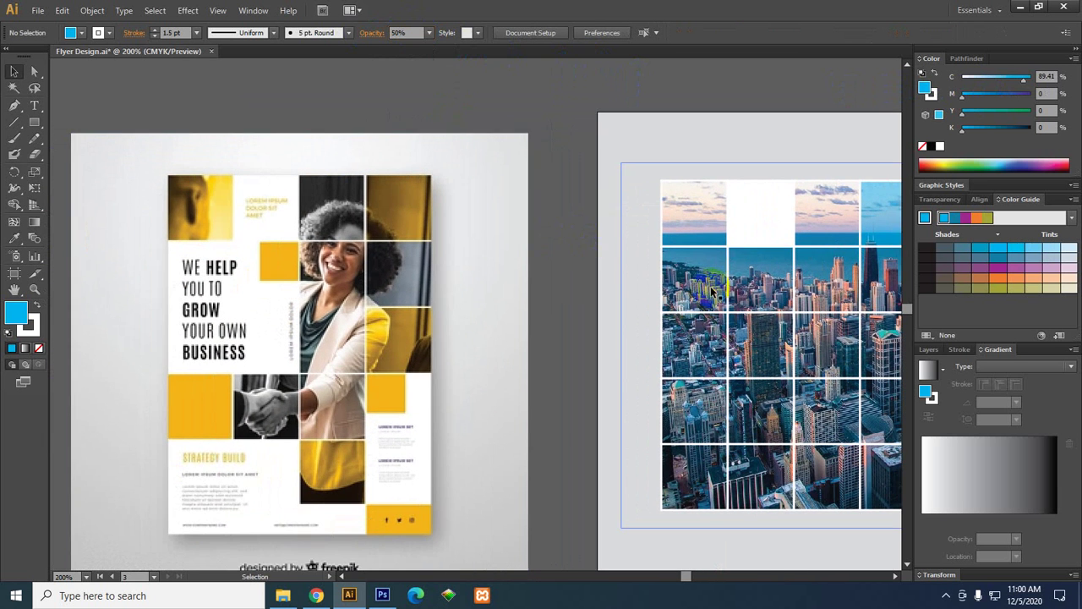
click(656, 280)
drag(655, 280, 548, 269)
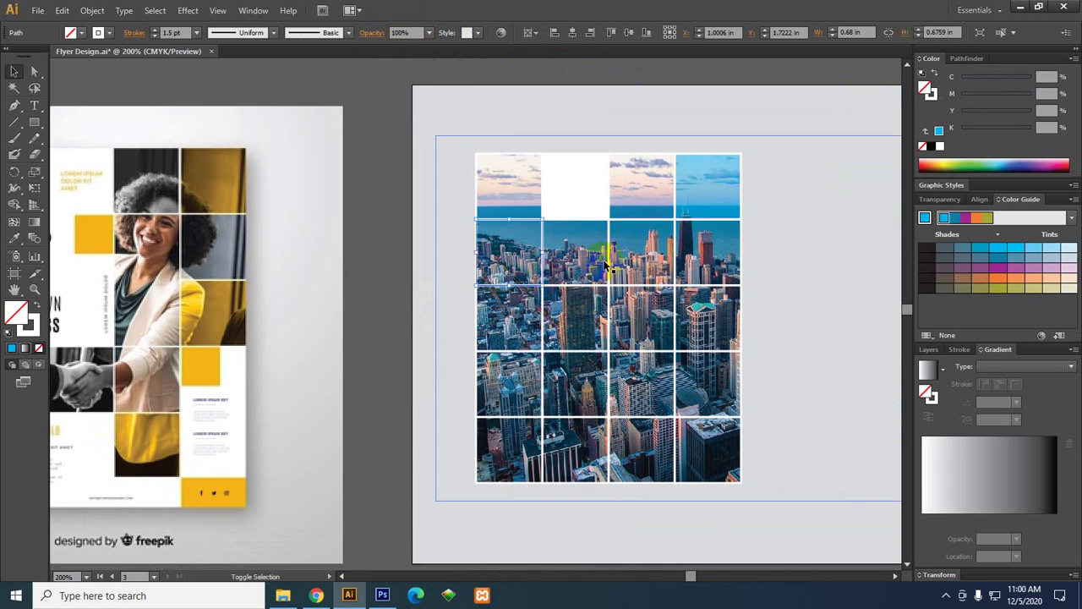
click(556, 250)
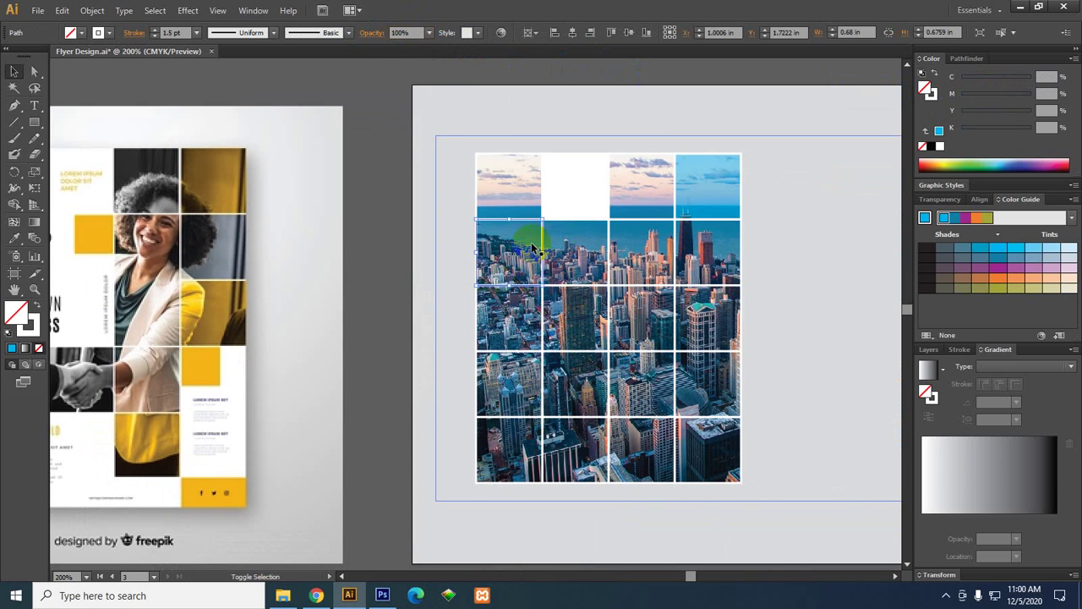
shift+click(478, 309)
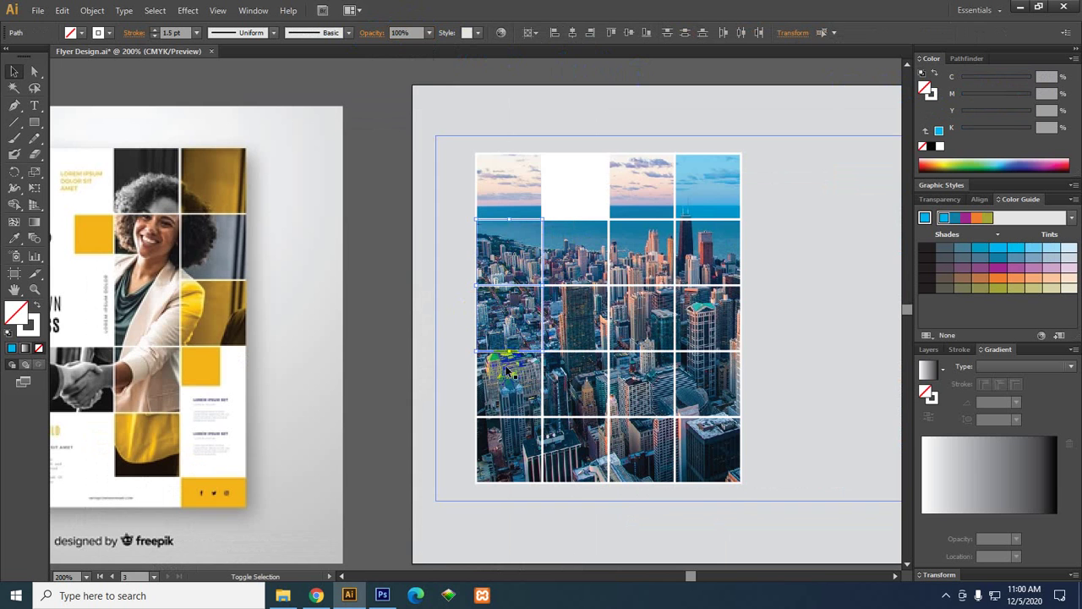
drag(477, 380, 550, 381)
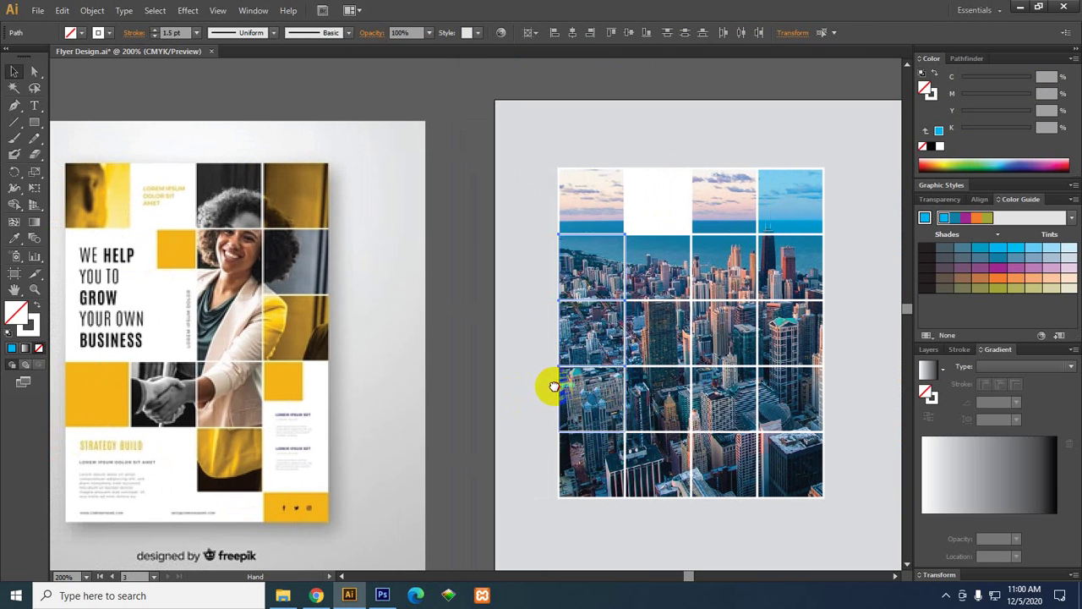
click(939, 146)
click(469, 256)
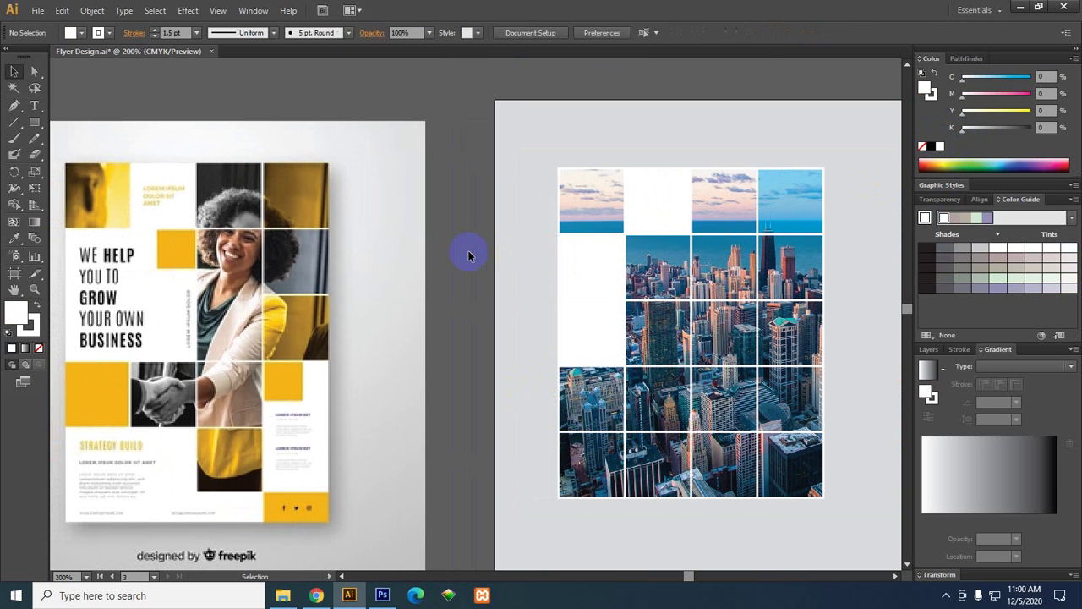
Fill the second- and third-row cells of the grid's second column with white.
click(663, 313)
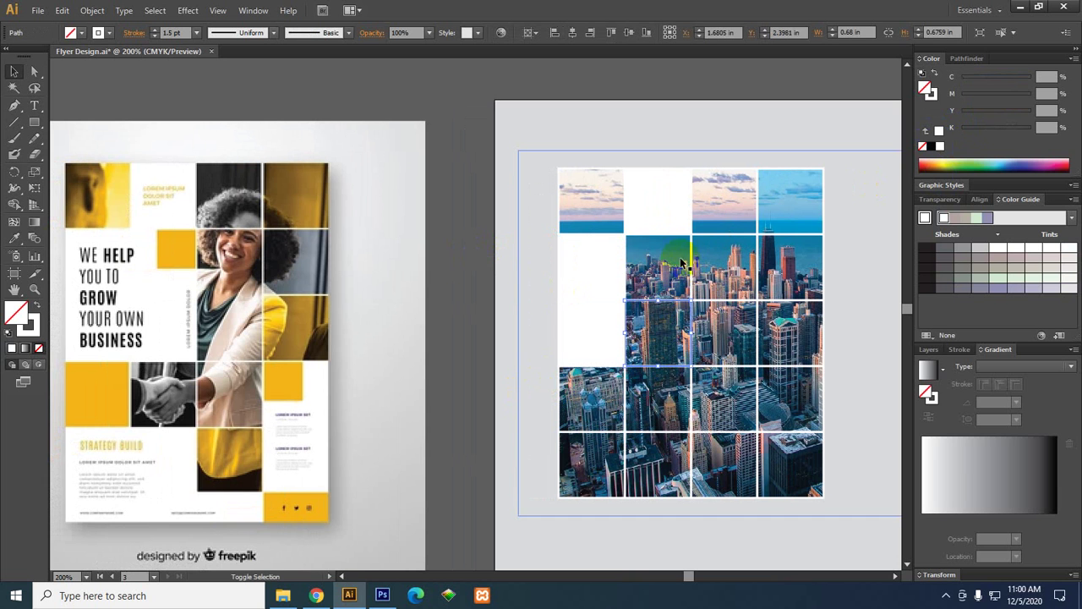
shift+click(636, 245)
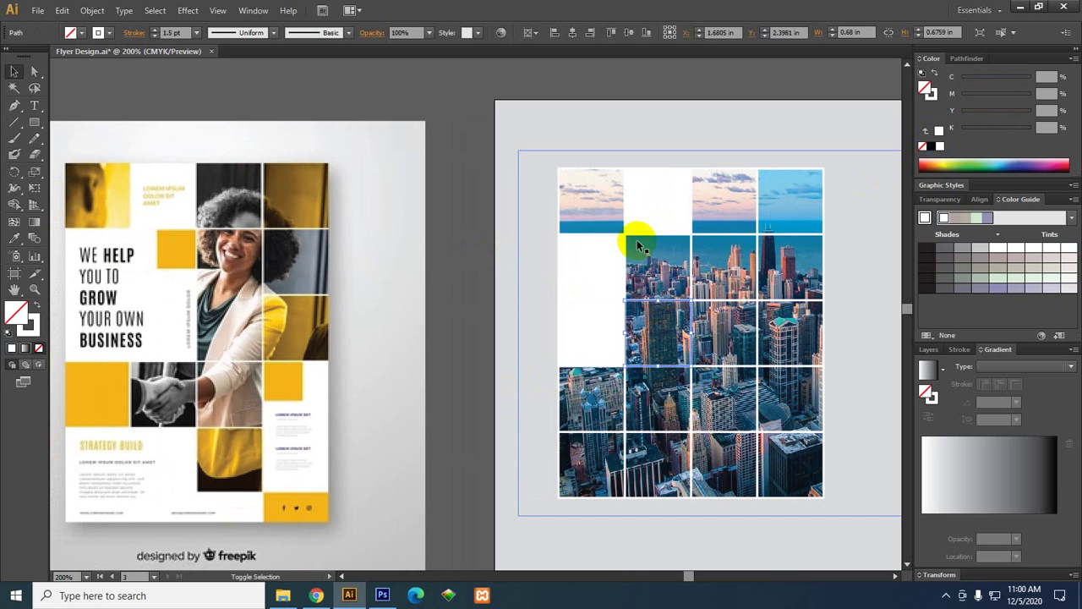
click(939, 147)
click(471, 193)
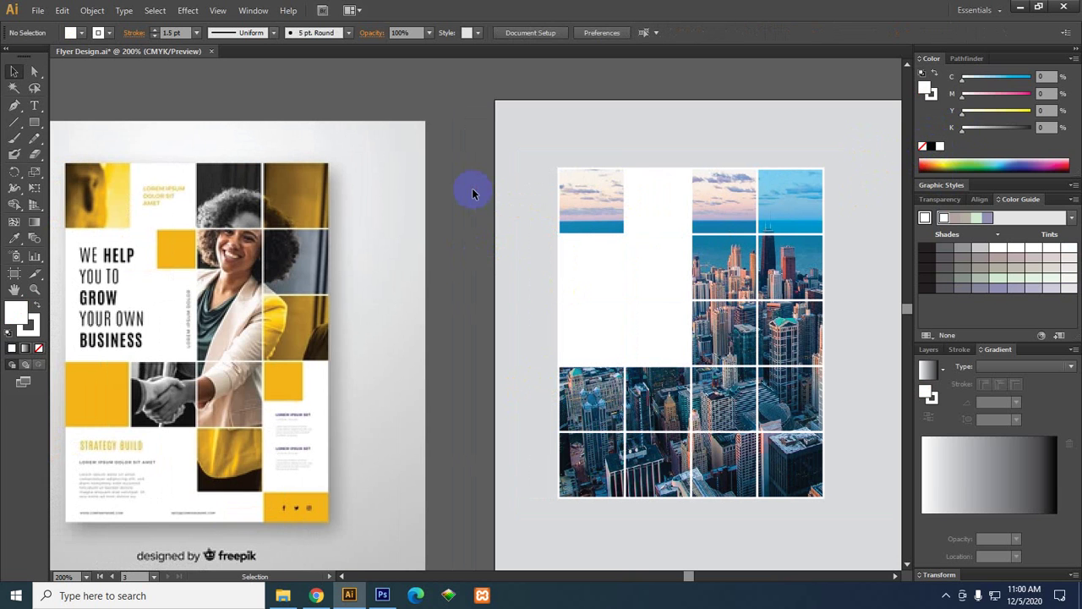
drag(482, 200, 479, 209)
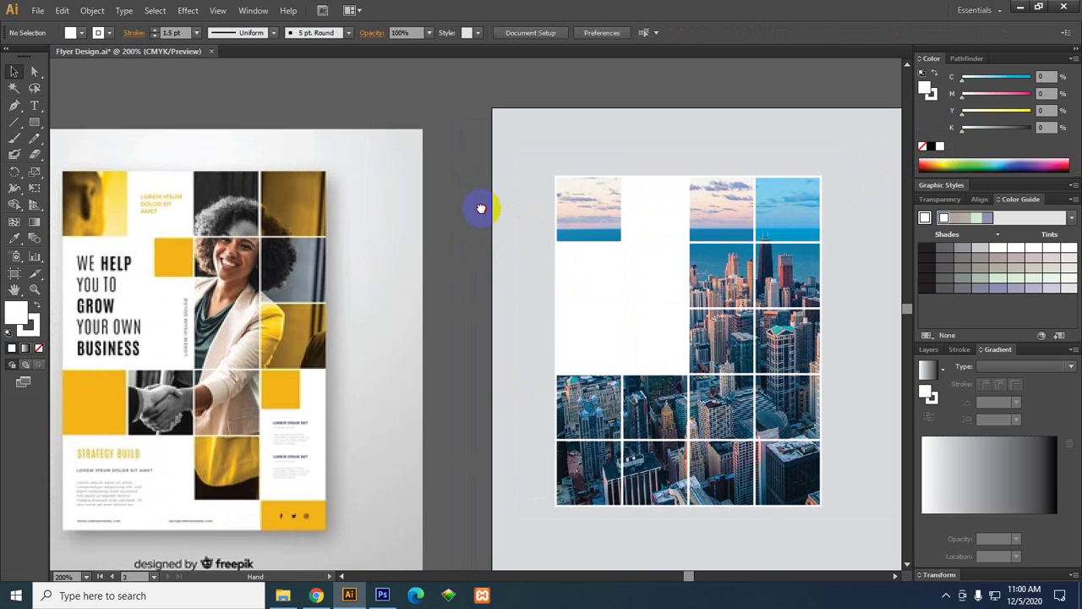
click(663, 259)
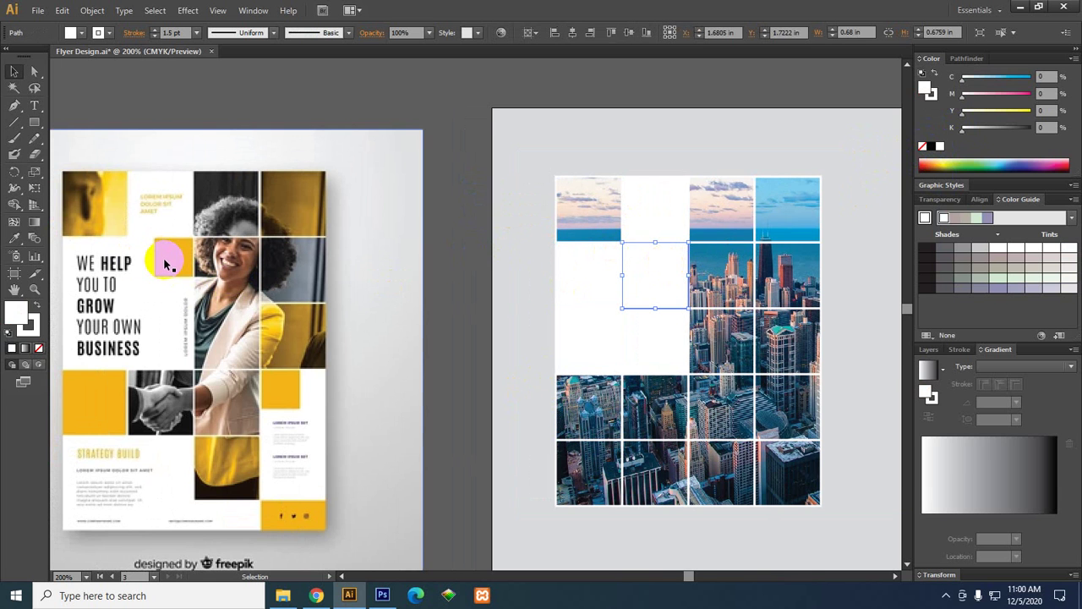
alt+scroll(657, 279, up, 1)
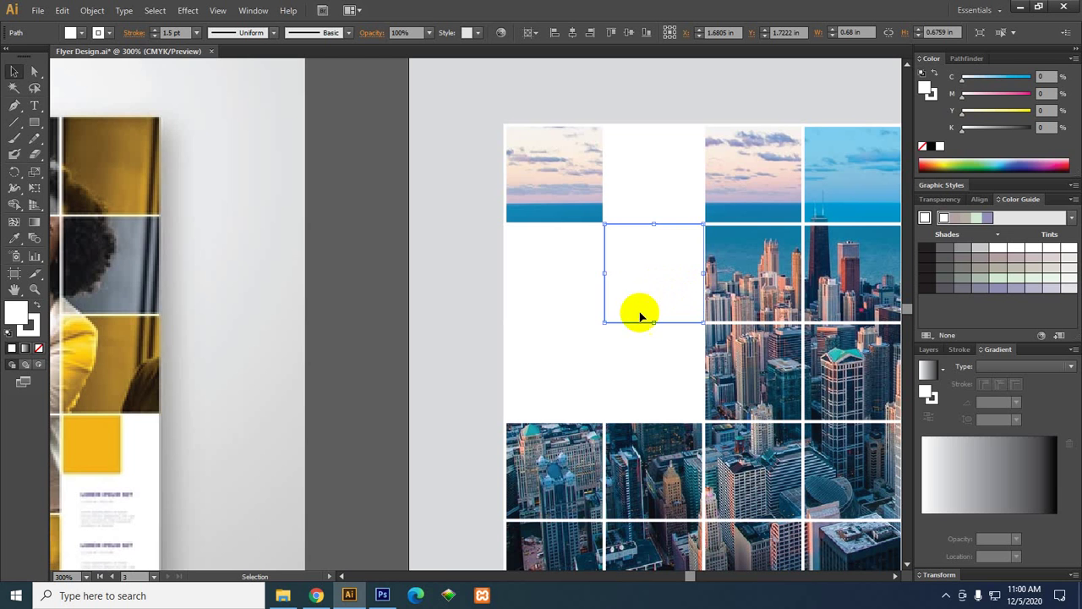
drag(605, 322, 640, 301)
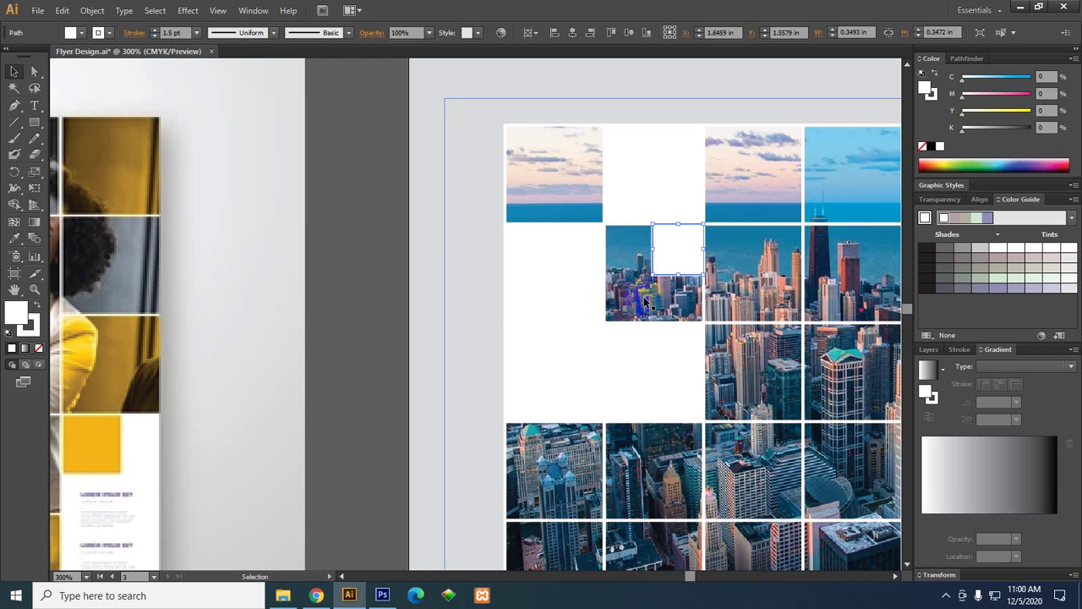
key(ctrl+z)
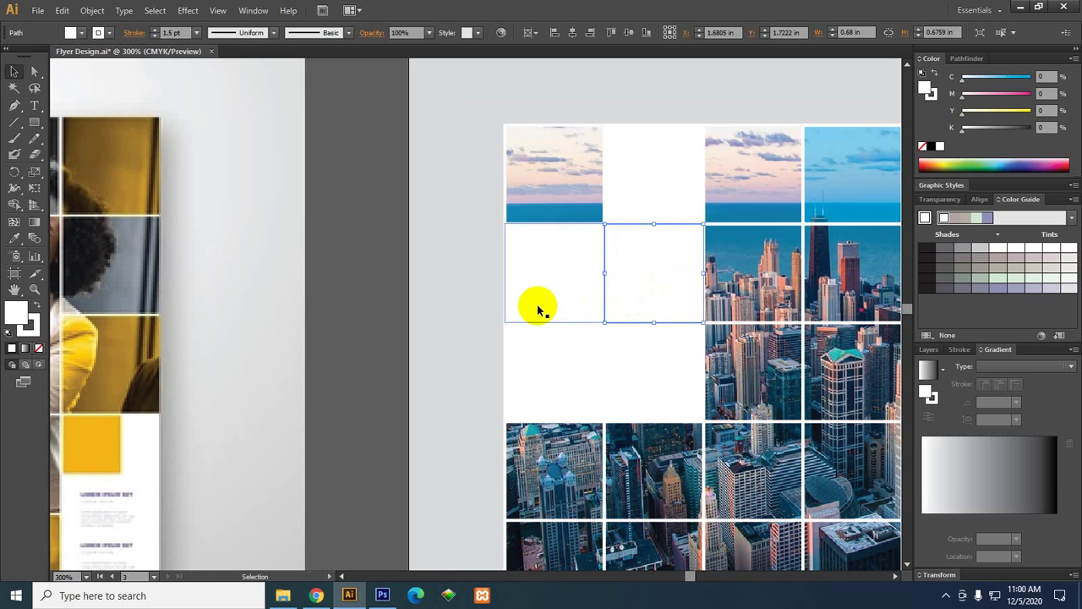
Duplicate the second column's white second-row cell in place and shrink the copy to about 0.38 × 0.37 in toward its upper-right corner.
key(a)
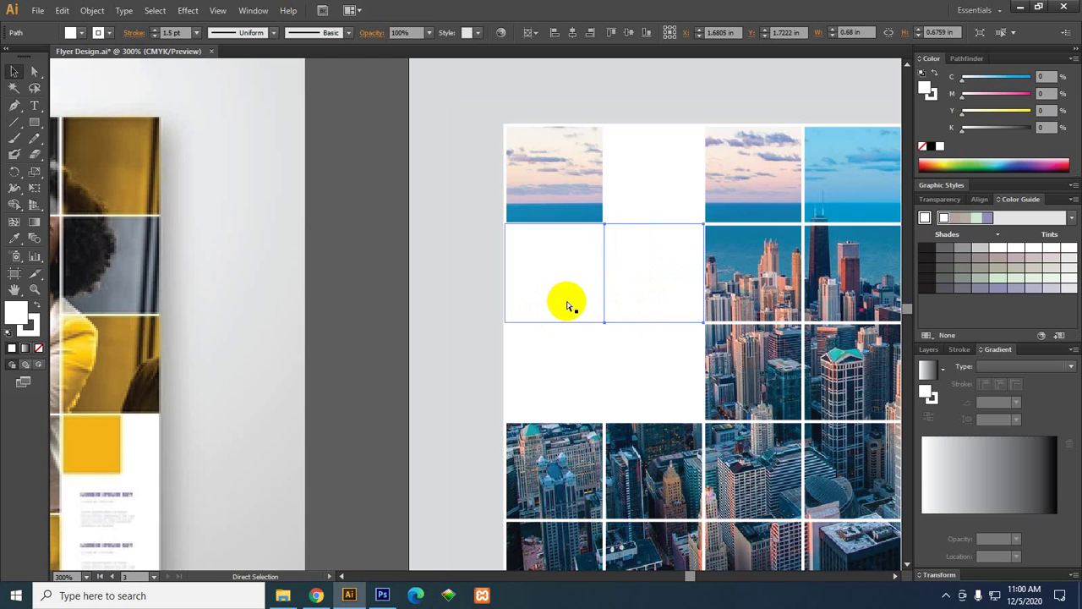
key(v)
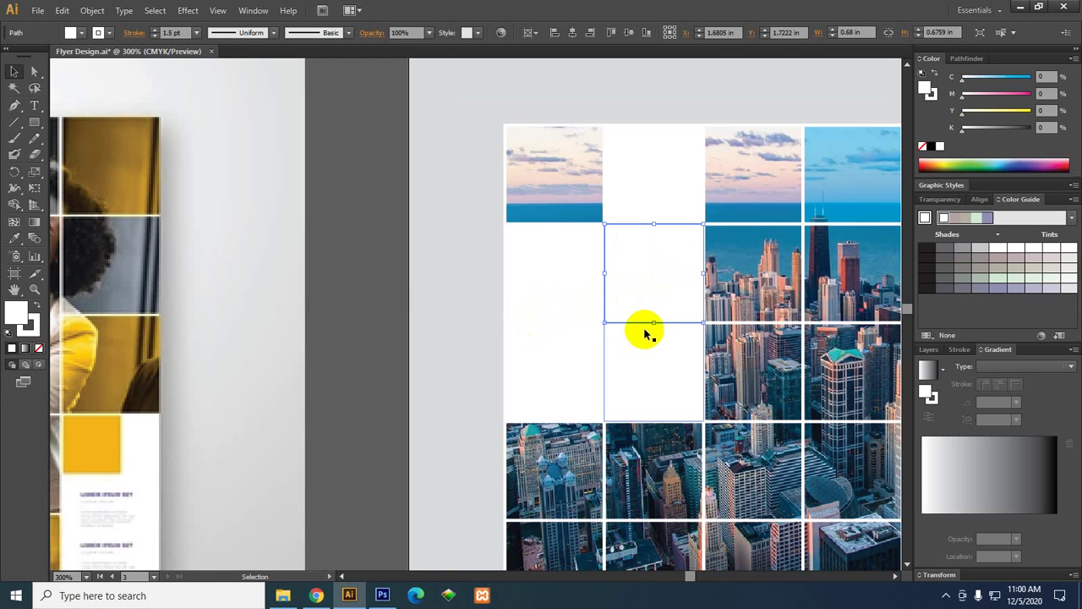
click(357, 210)
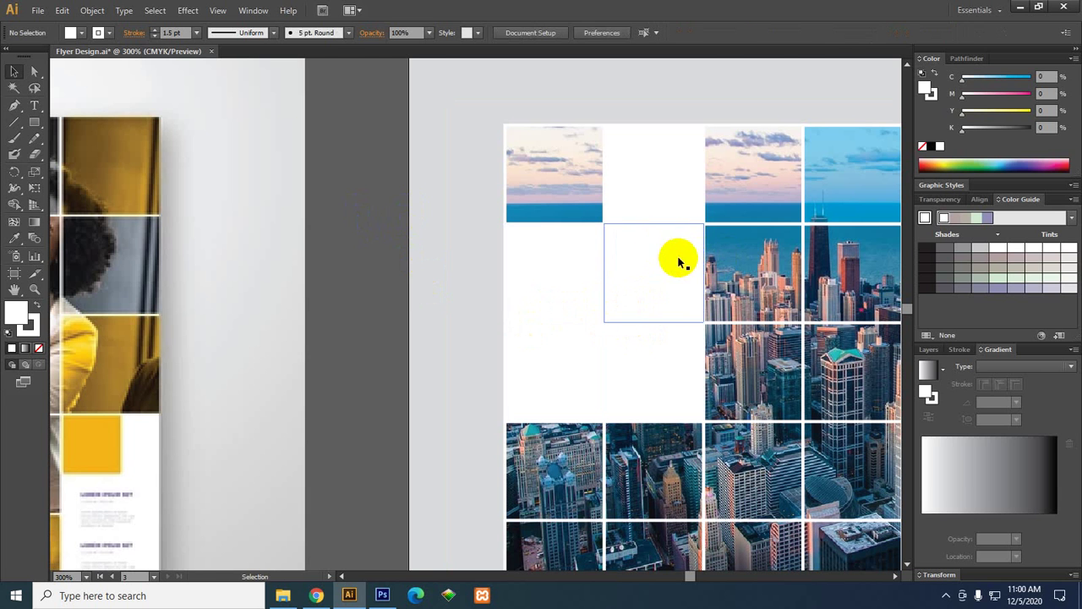
click(659, 278)
key(a)
drag(602, 318, 651, 291)
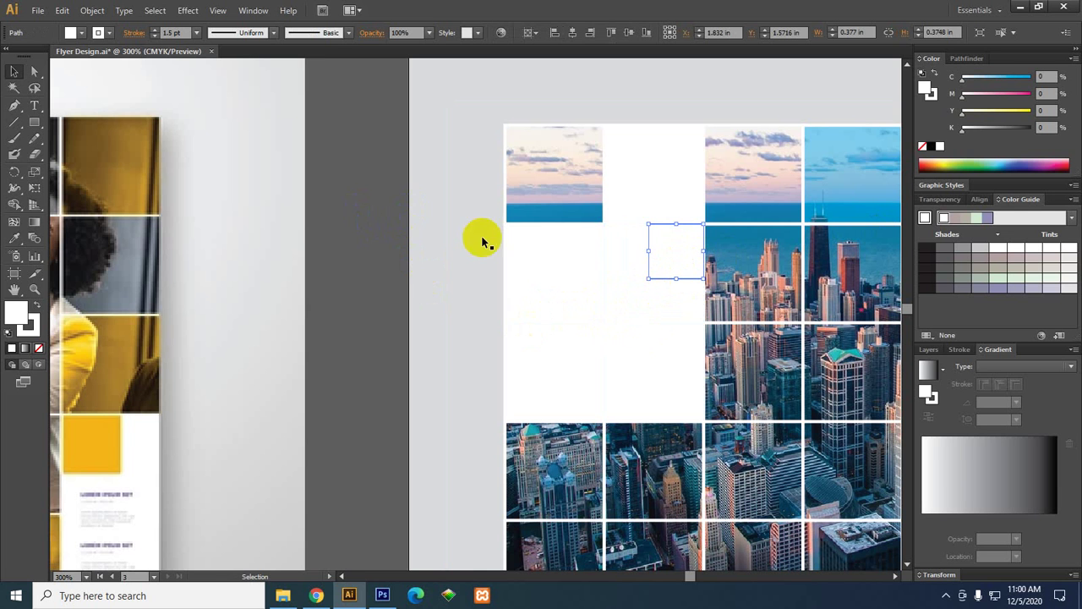
Copy the blue 50% opacity appearance of the last top-row cell onto the small second-row square with the Eyedropper.
click(17, 239)
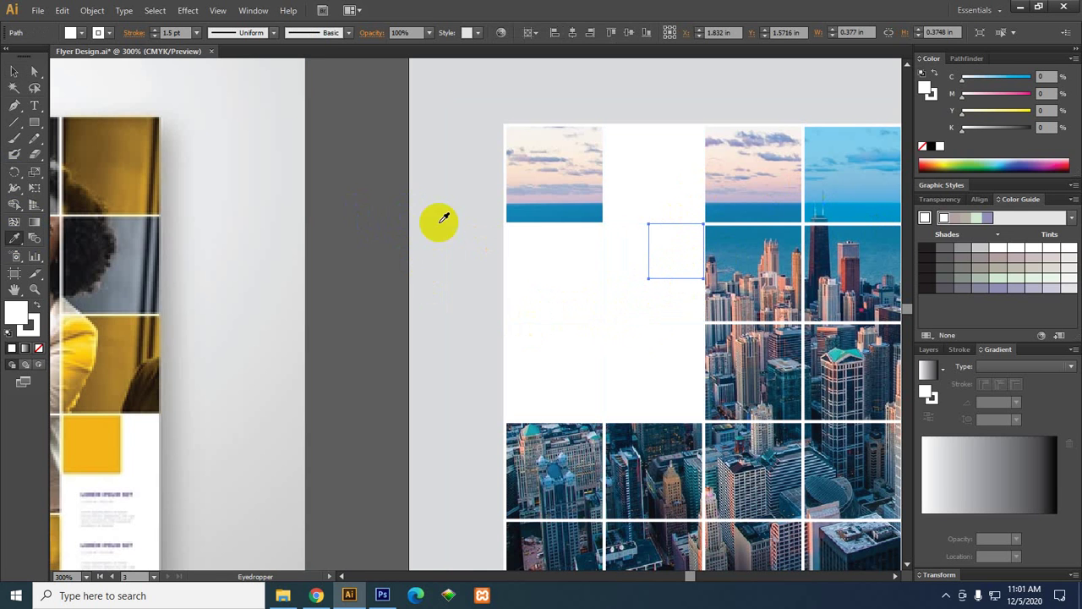
click(820, 162)
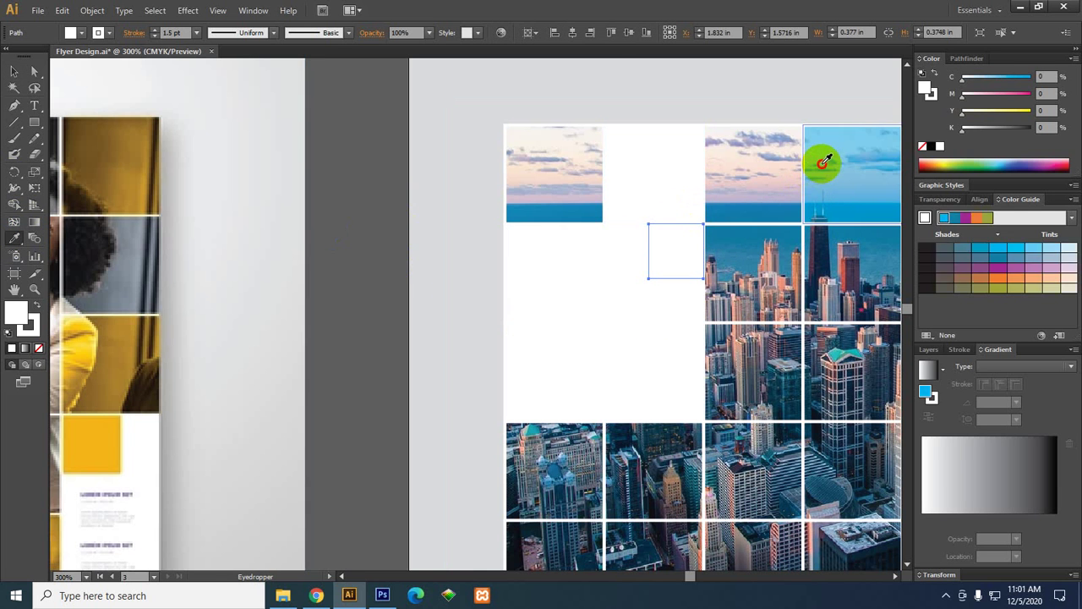
click(13, 71)
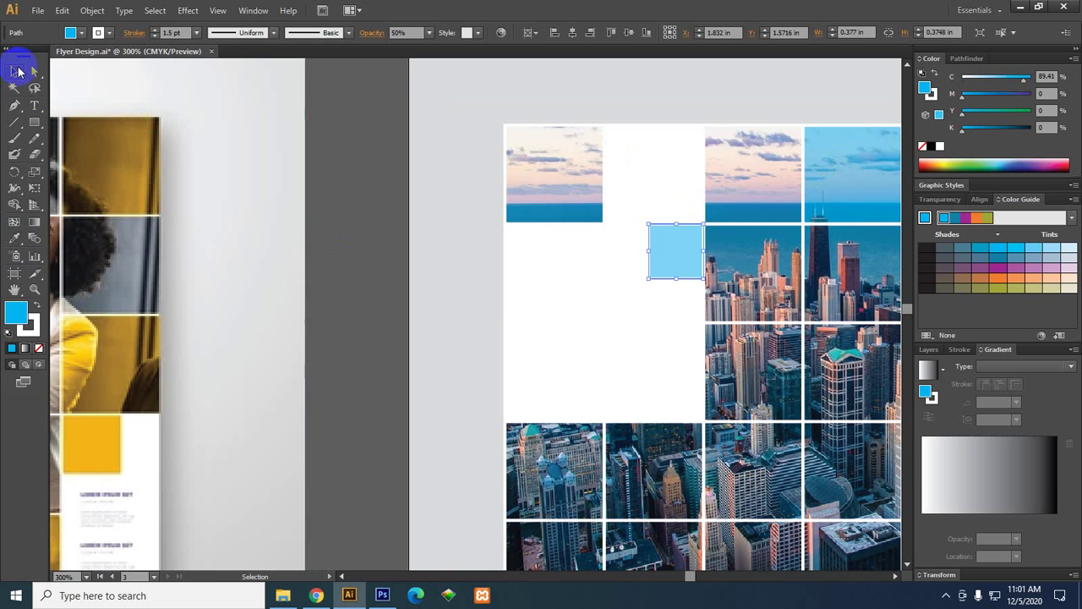
click(363, 135)
Fill the fourth-row cell of the grid's last column with white.
scroll(339, 205, down, 1)
drag(378, 210, 374, 213)
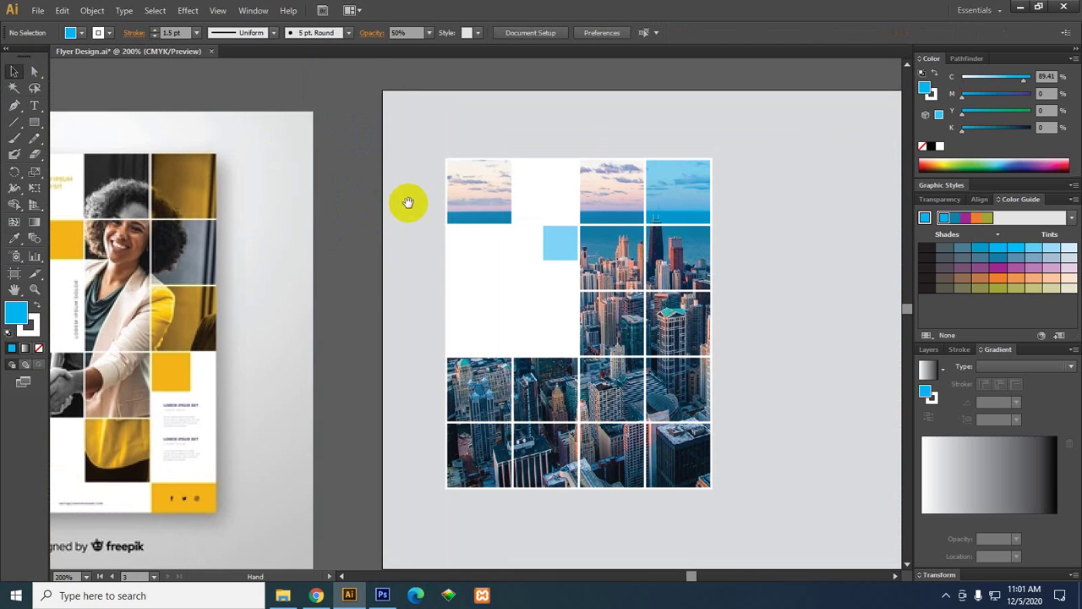
scroll(405, 253, down, 1)
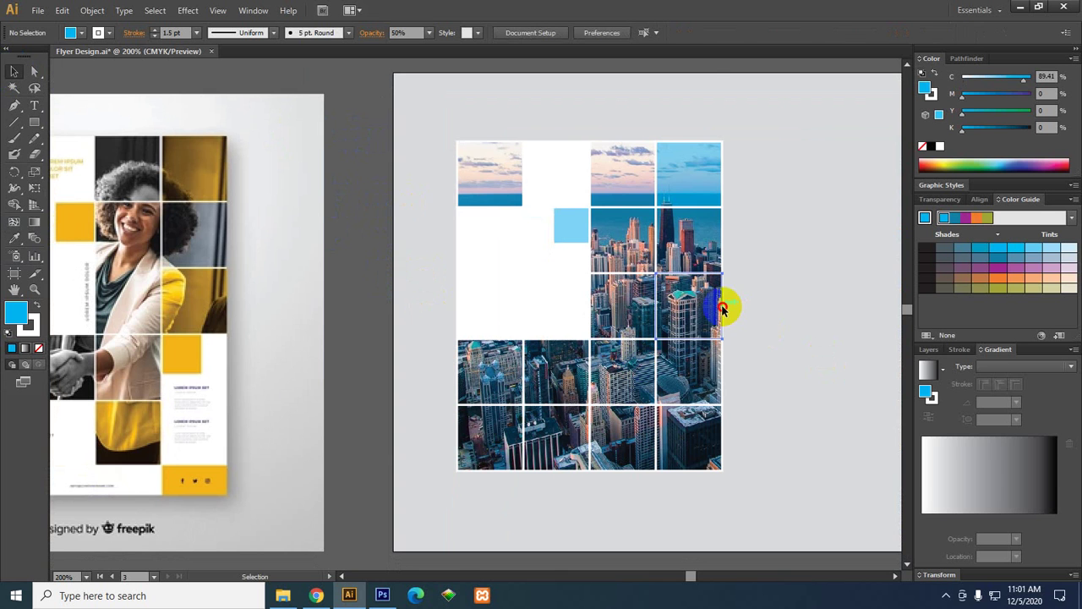
click(722, 309)
scroll(725, 339, up, 1)
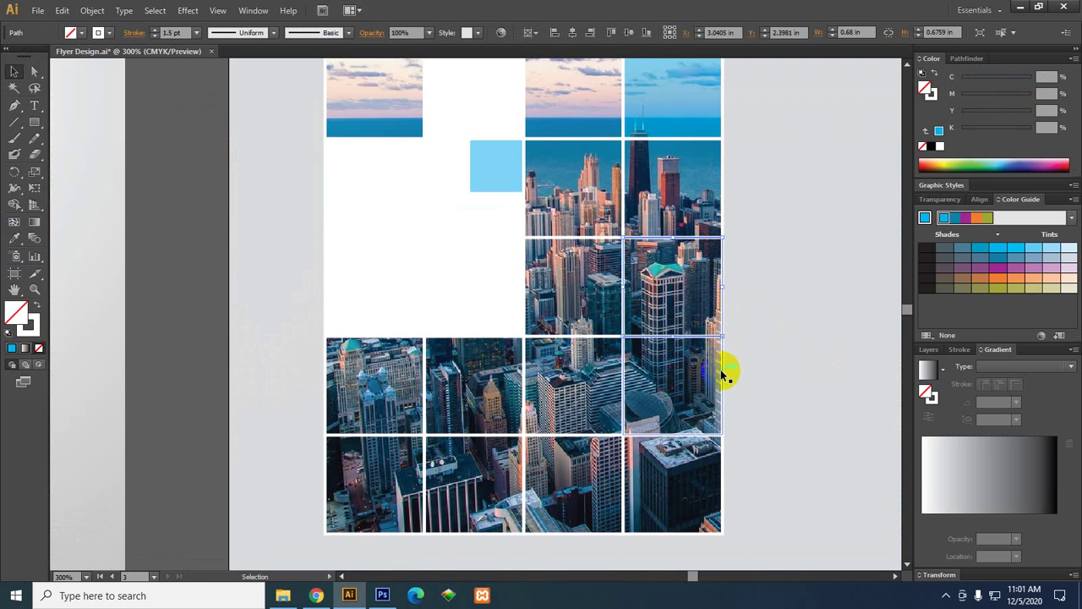
click(721, 372)
click(939, 145)
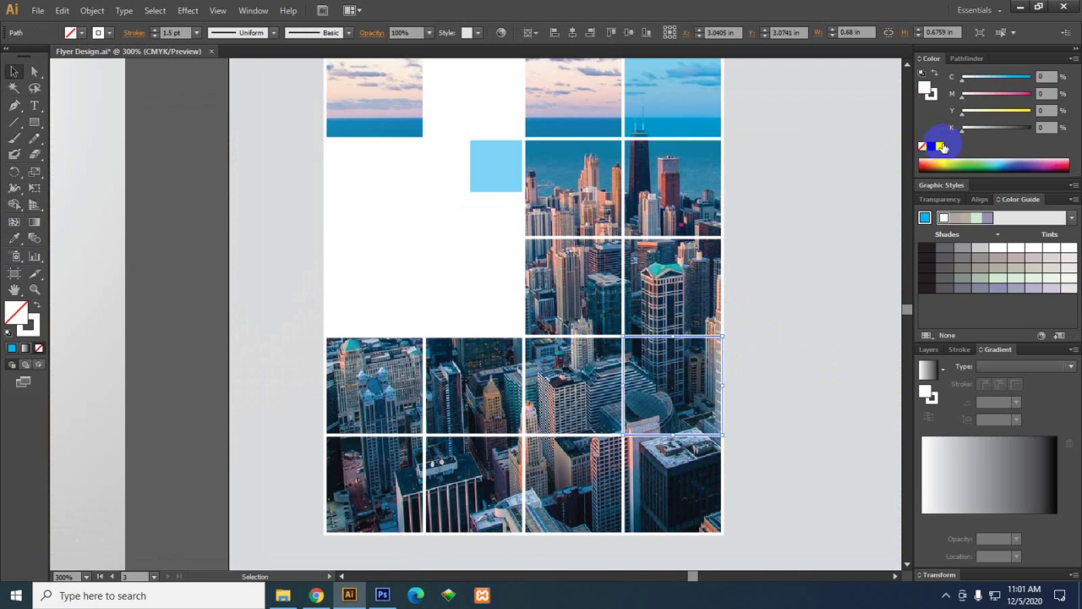
Tint the third-row cell of the last column by sampling the blue 50% opacity fill of the top-row cell.
click(720, 265)
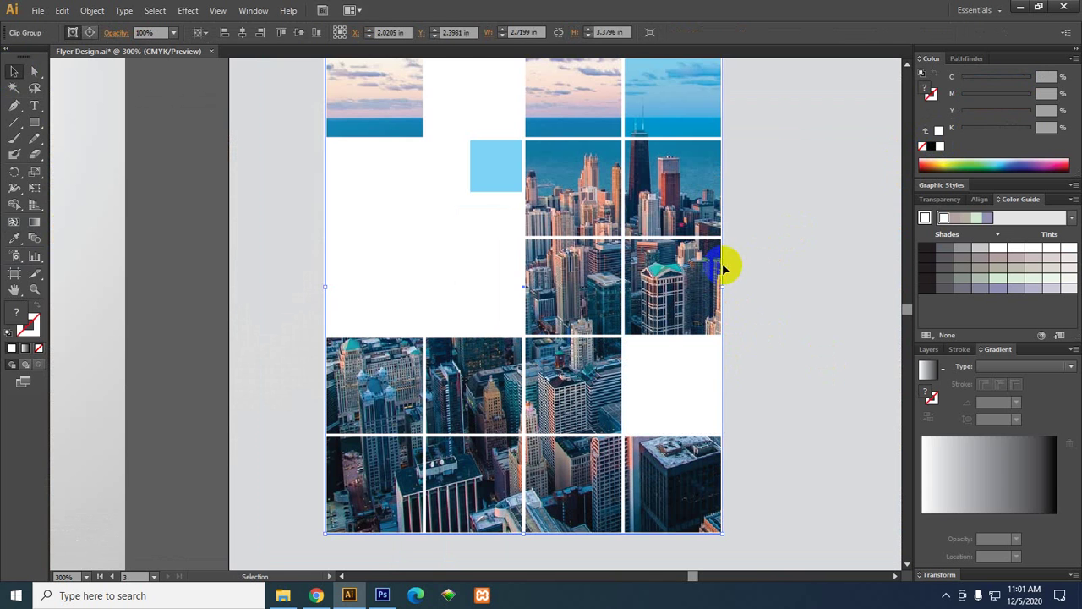
click(673, 245)
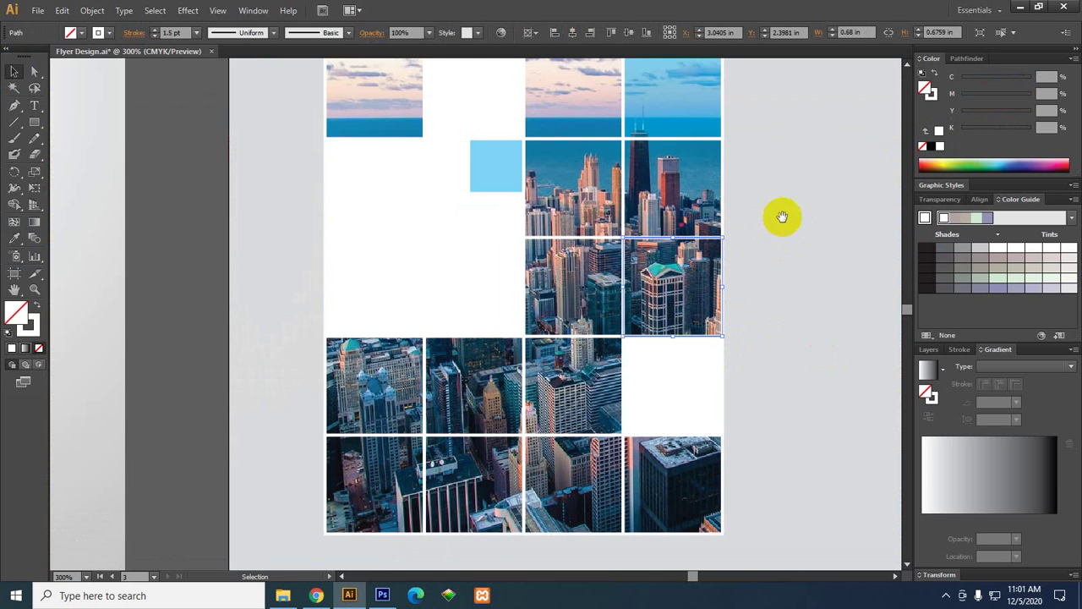
drag(781, 241, 778, 269)
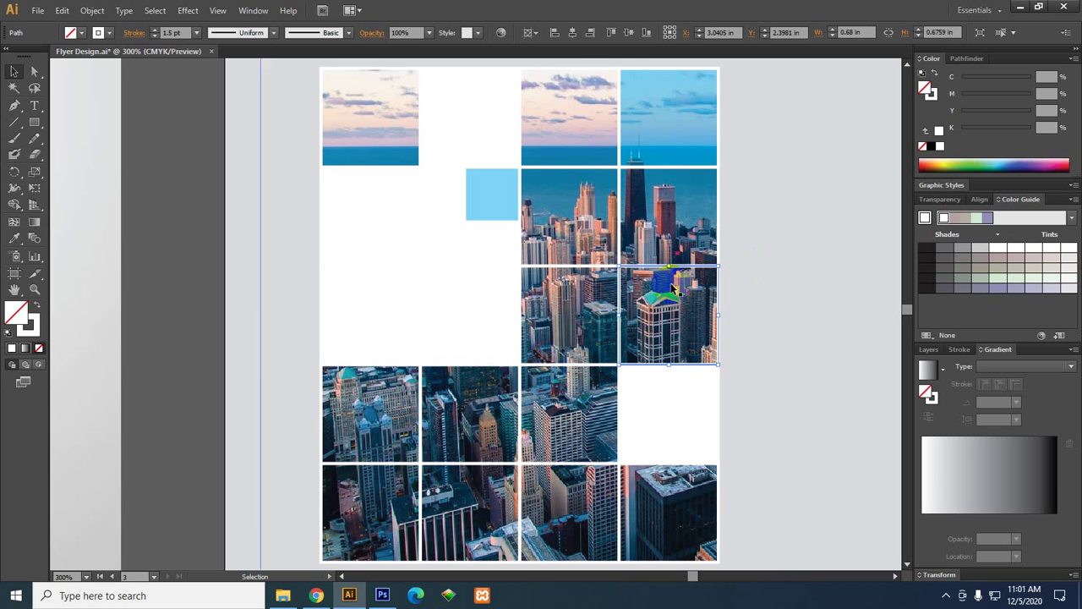
click(14, 239)
click(684, 121)
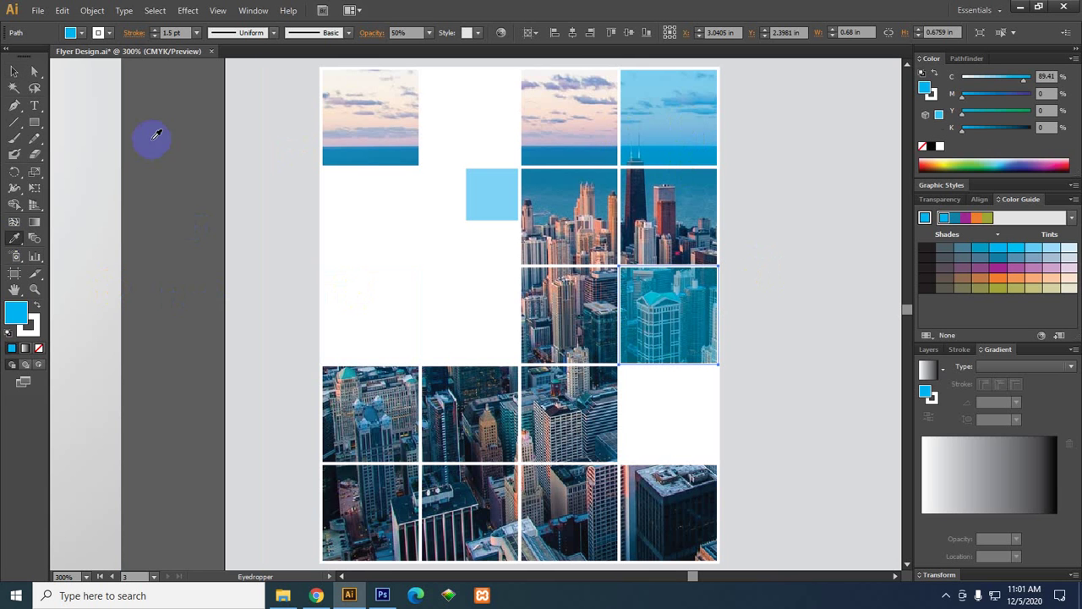
click(15, 71)
Duplicate the last column's white fourth-row cell in place and shrink the copy to about 0.37 × 0.37 in toward its upper-left corner.
click(695, 403)
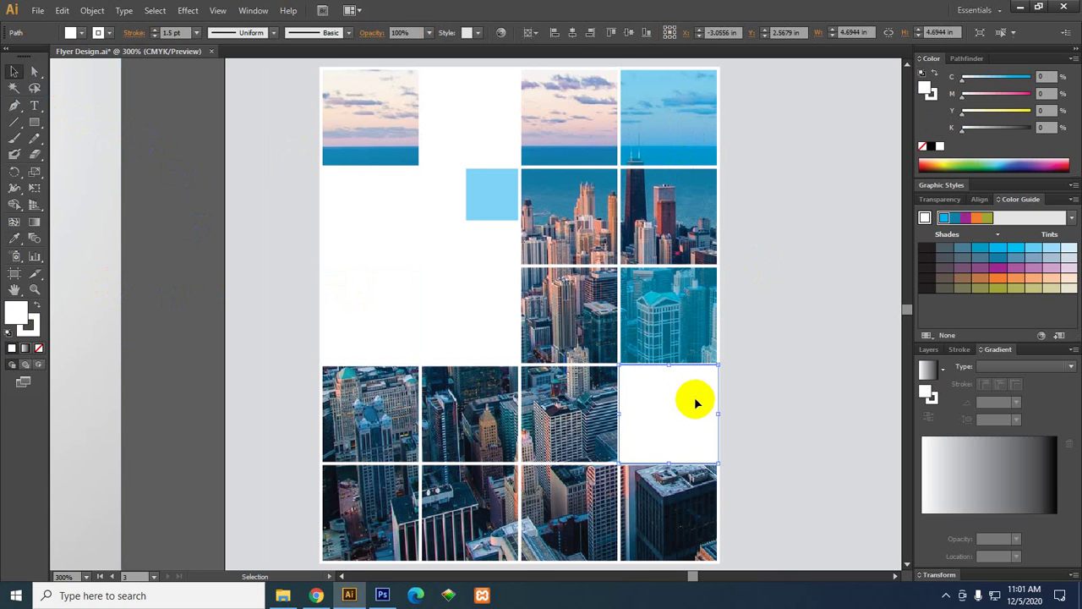
key(Delete)
key(ctrl+z)
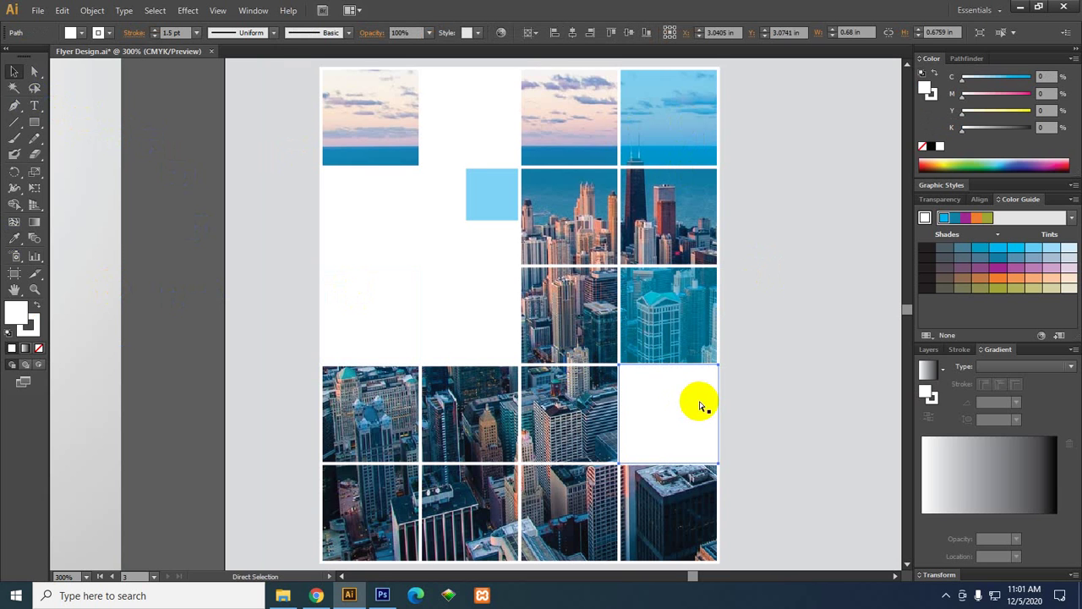
click(735, 465)
click(677, 433)
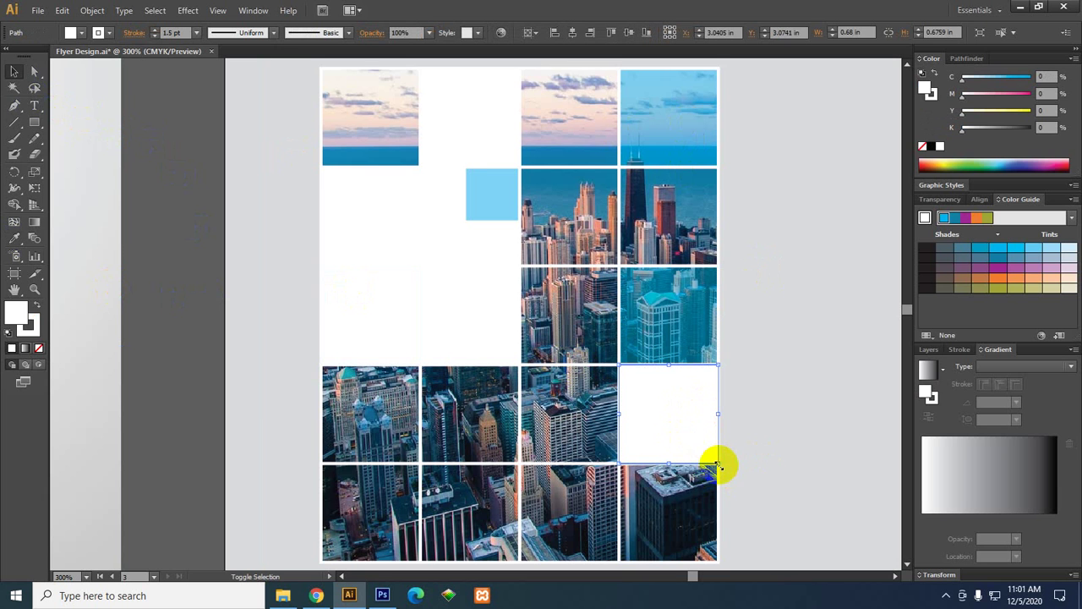
drag(717, 464, 672, 441)
Apply the blue 50% opacity fill of the second-row square to the small fourth-row square with the Eyedropper.
click(15, 238)
click(476, 189)
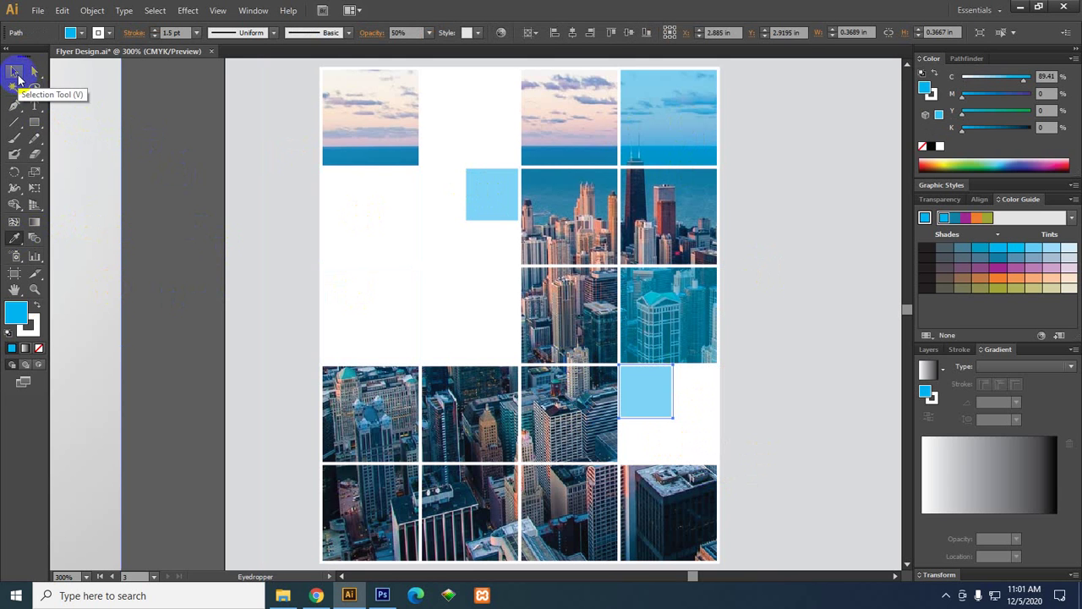
click(15, 71)
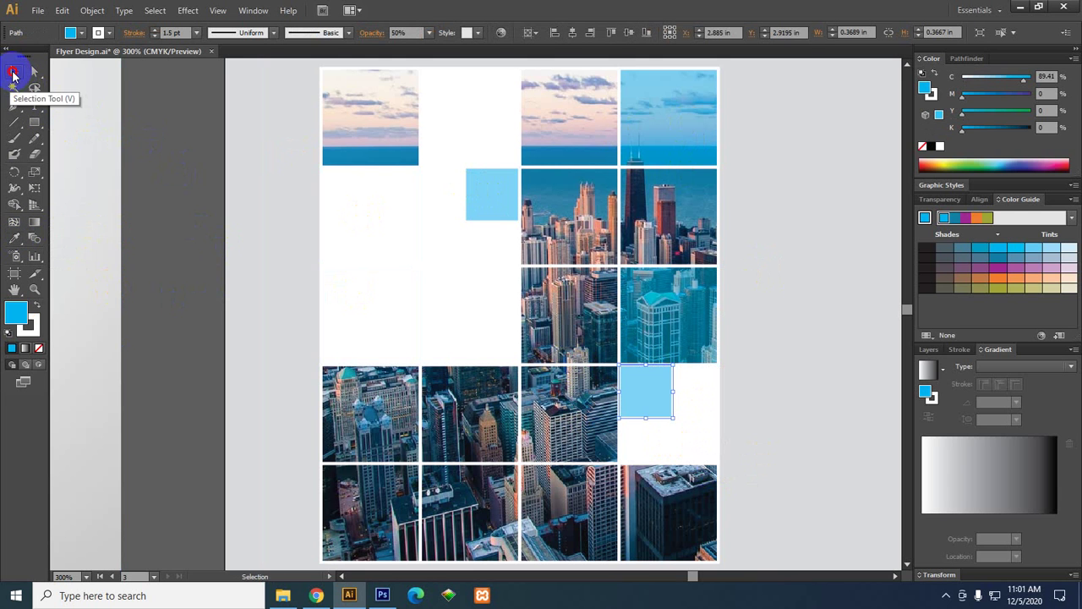
click(174, 186)
Fill the first two cells of the grid's bottom row with white.
scroll(161, 245, down, 2)
drag(162, 245, 482, 258)
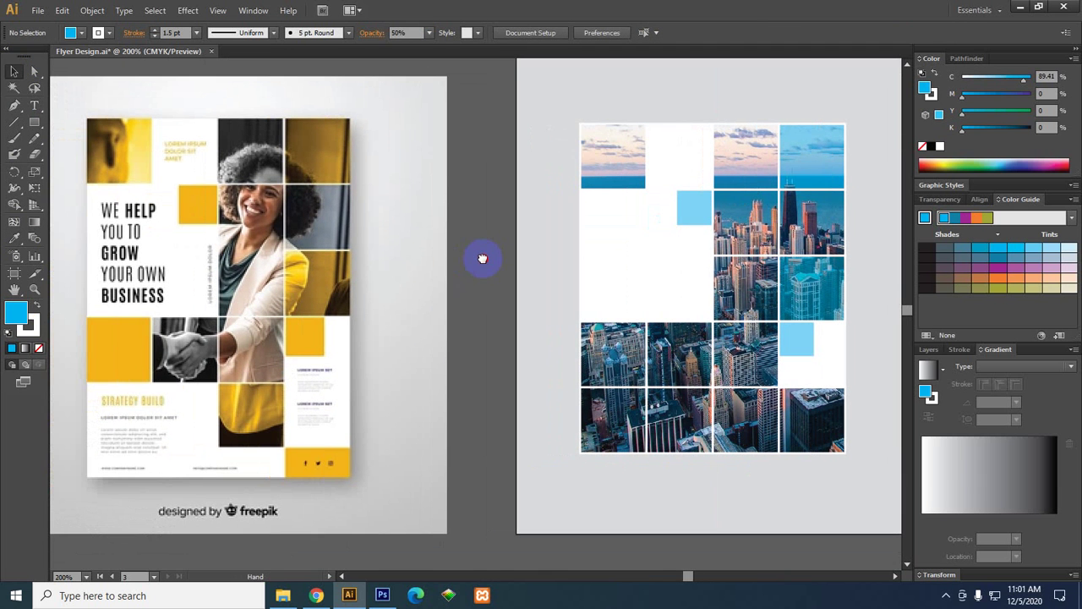
click(639, 391)
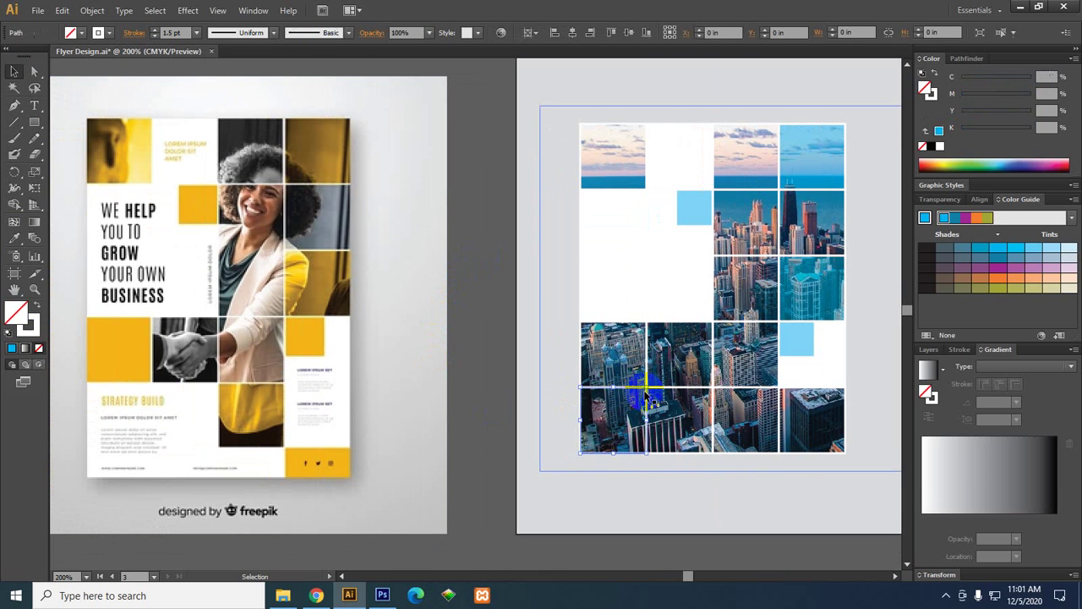
shift+click(695, 391)
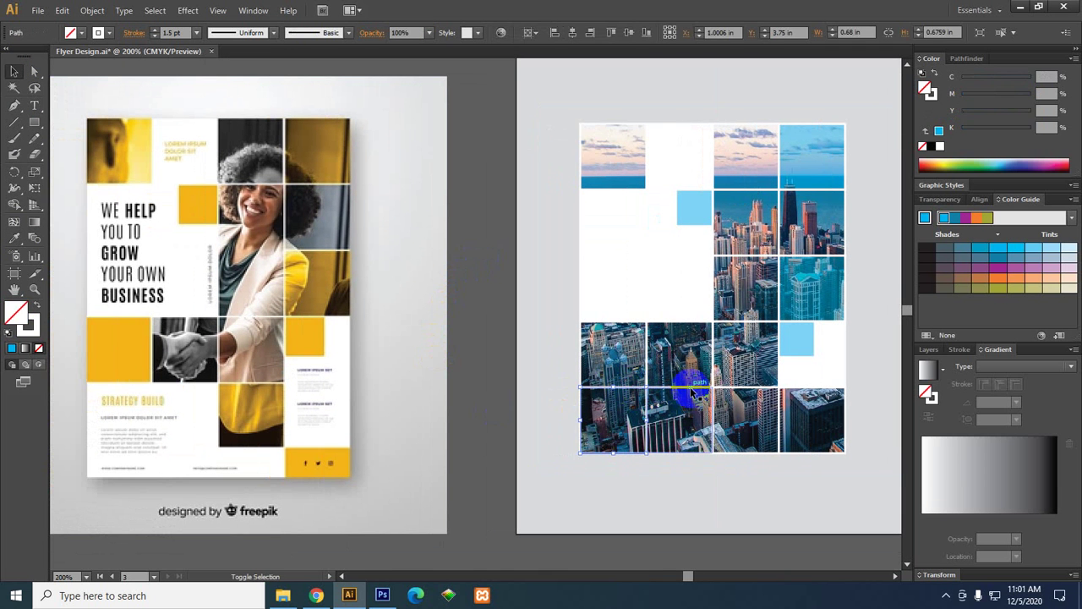
click(940, 146)
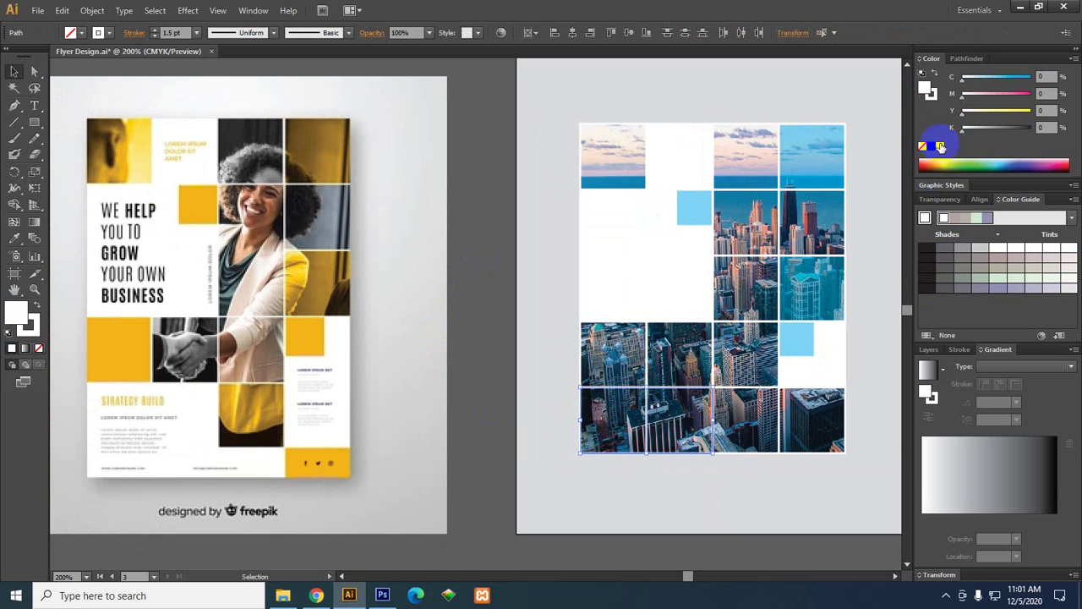
Tint the fourth-row cell of the first column by sampling the blue 50% opacity fill of the last top-row cell.
click(609, 323)
key(a)
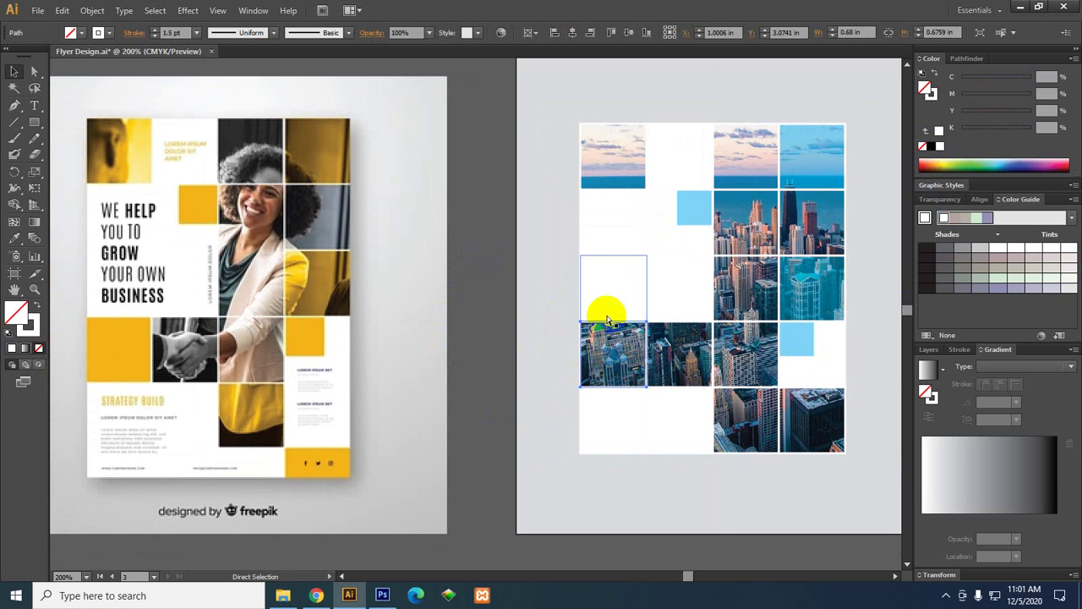
key(v)
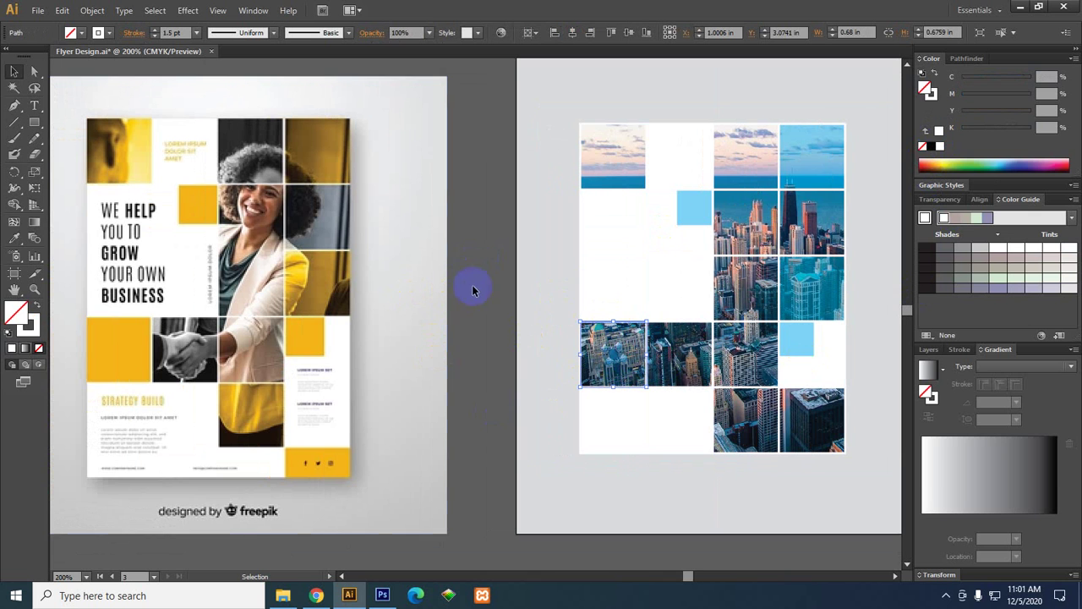
click(15, 242)
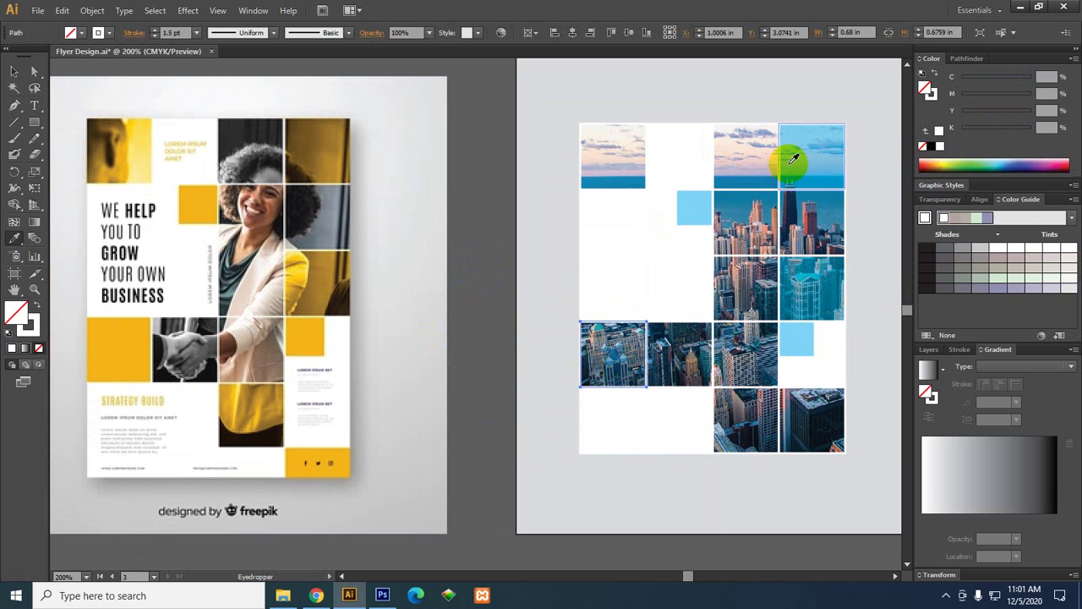
click(795, 161)
click(13, 71)
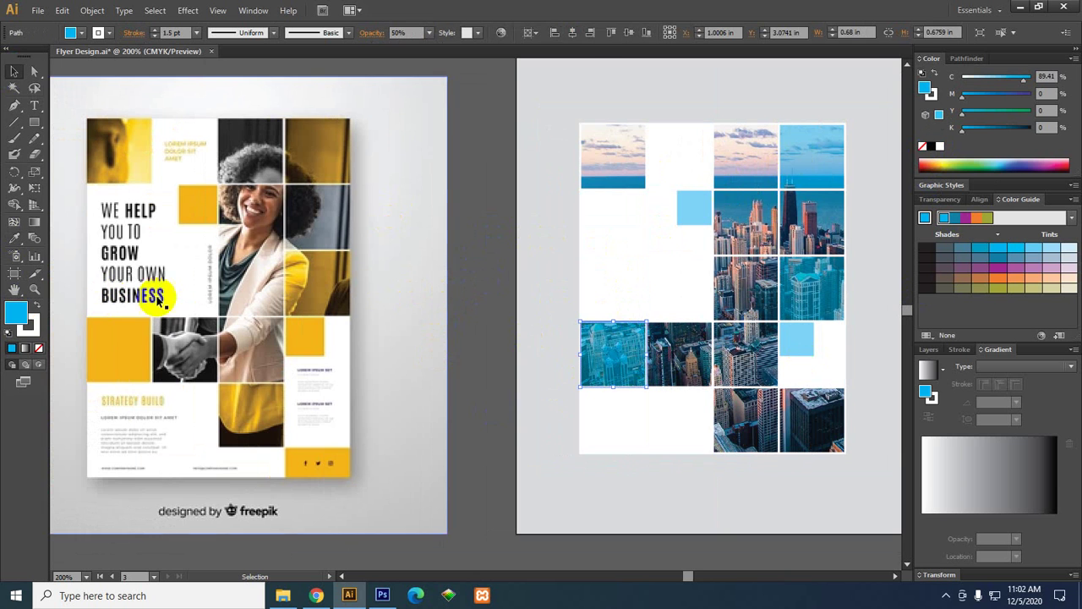
click(486, 249)
Fill the last cell of the grid's bottom row with white and deselect it.
drag(507, 285, 466, 311)
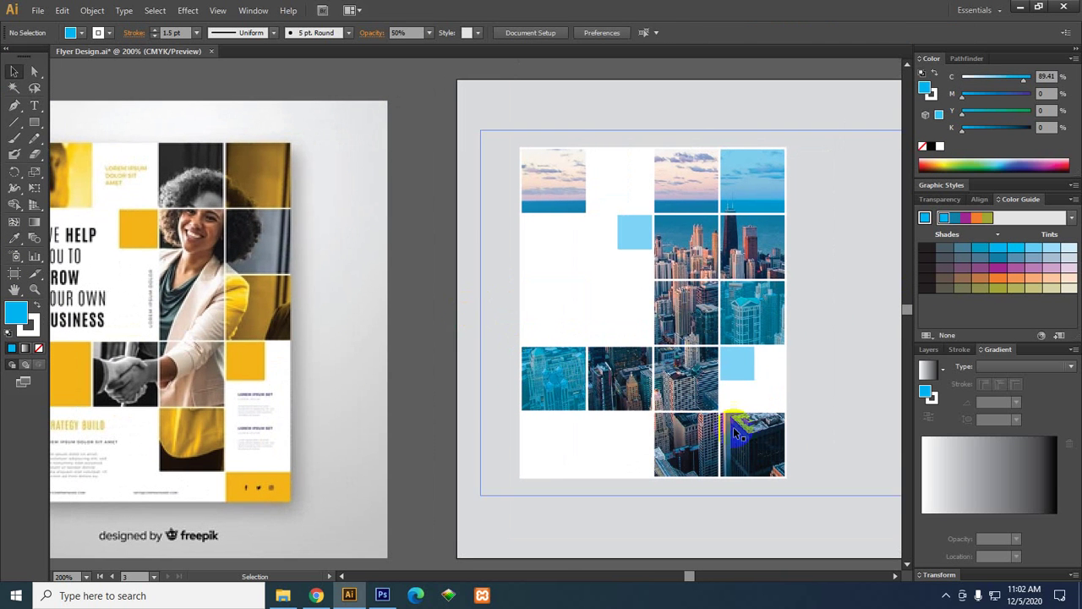
click(765, 416)
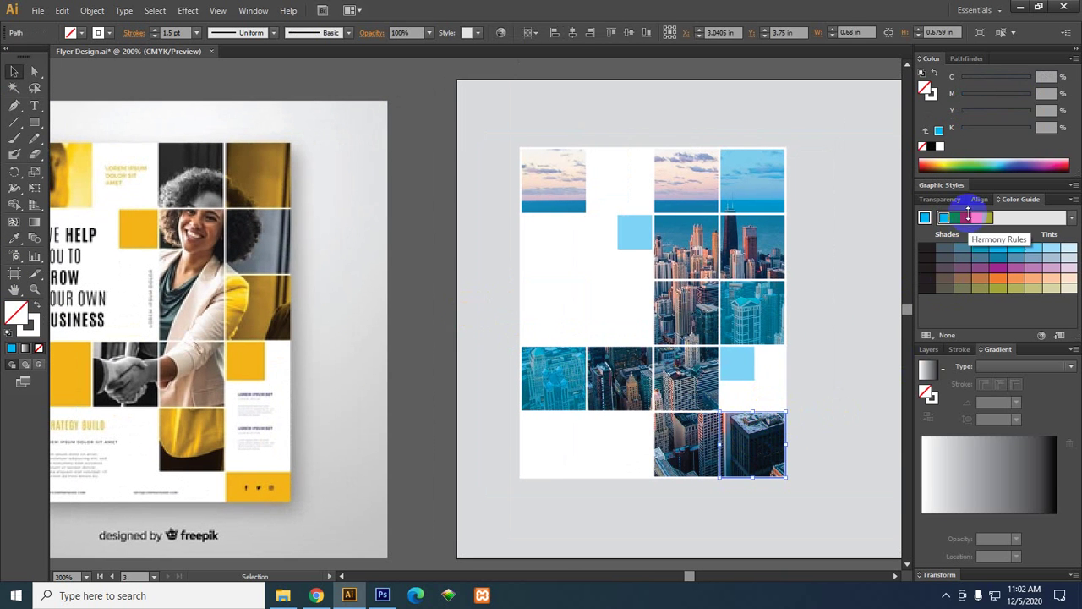
click(939, 147)
click(843, 326)
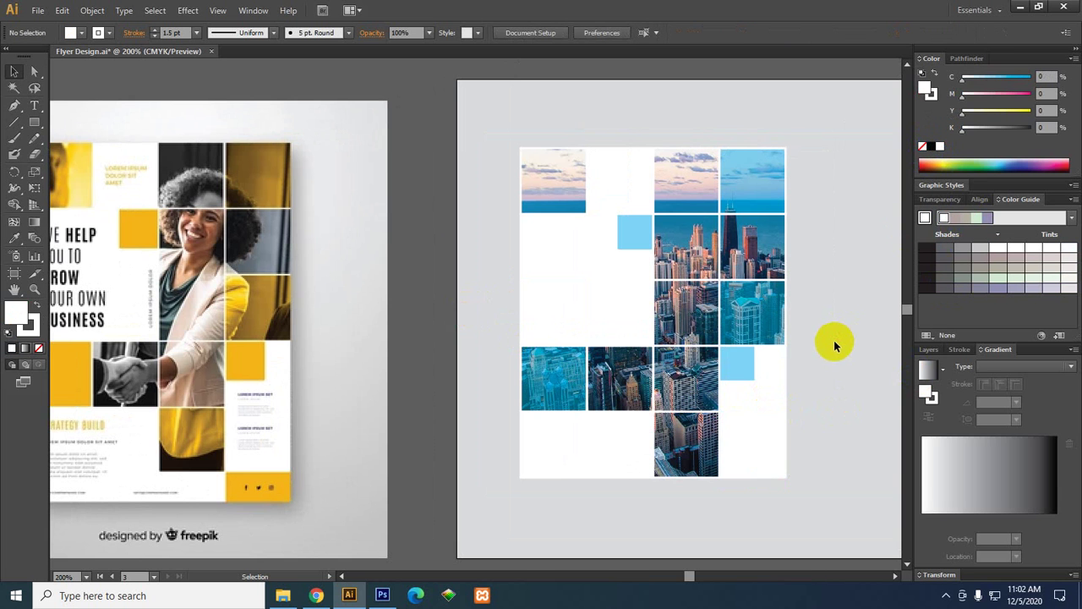
Tint the third cell of the grid's bottom row by sampling the blue 50% opacity fill of the small second-row square.
click(687, 414)
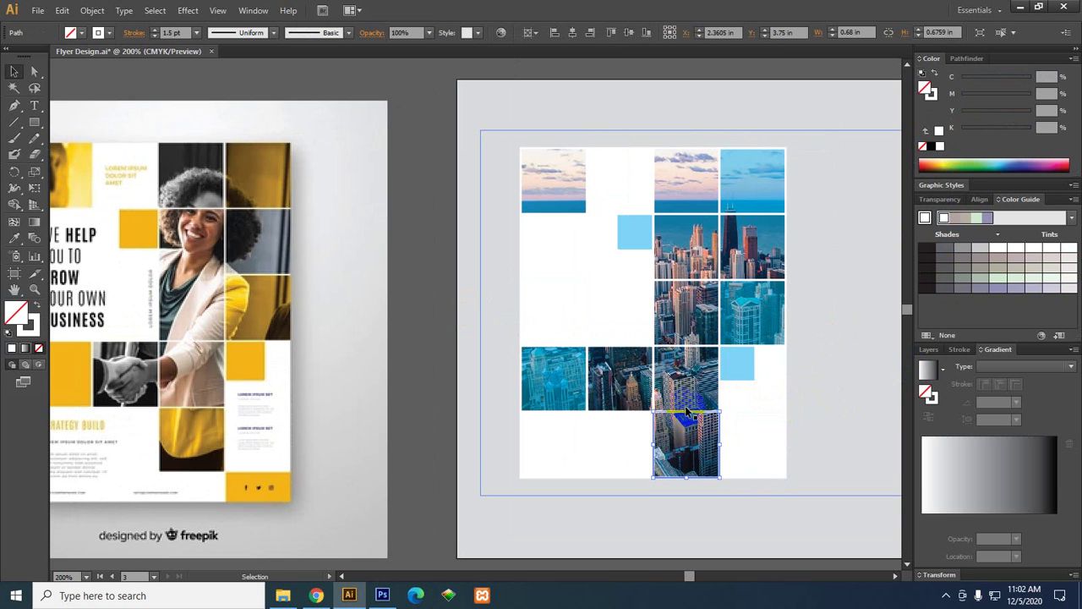
click(14, 237)
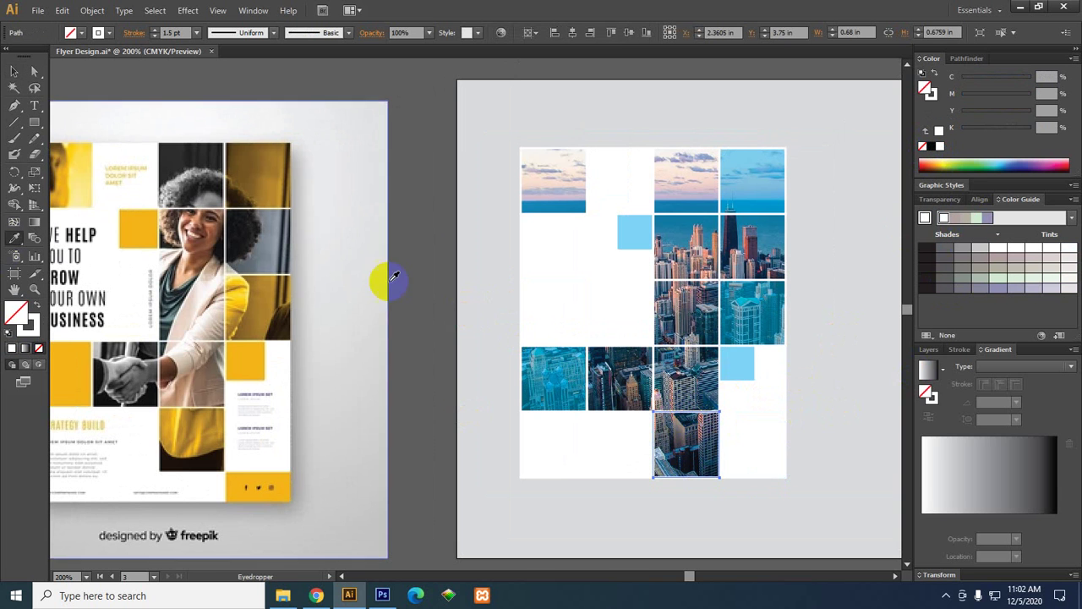
click(636, 227)
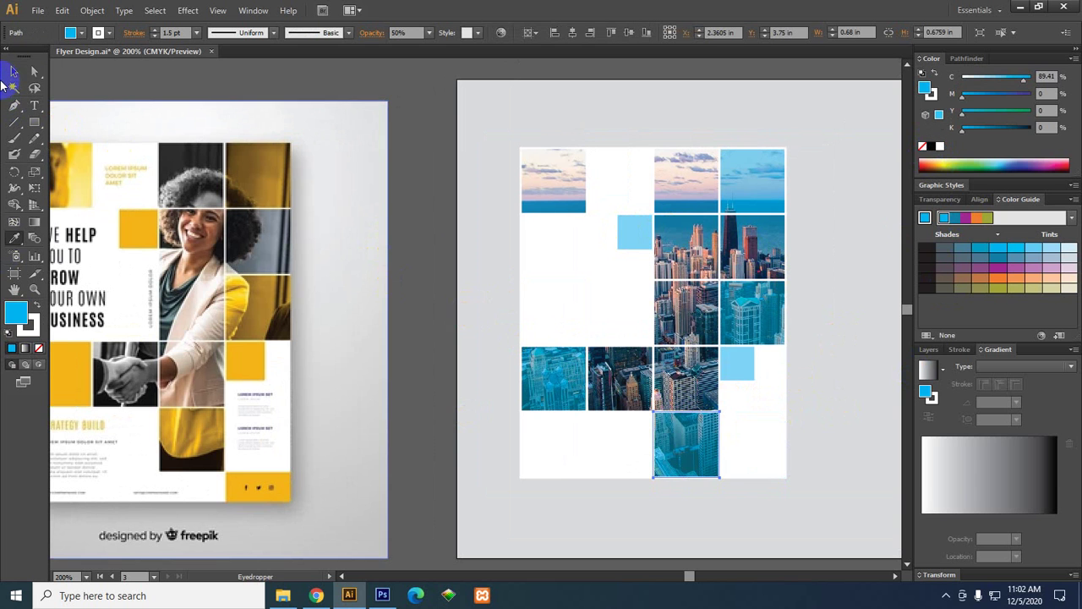
click(15, 71)
click(459, 179)
Compare the finished white and blue-tinted photo grid with the yellow business flyer reference.
drag(464, 184, 495, 187)
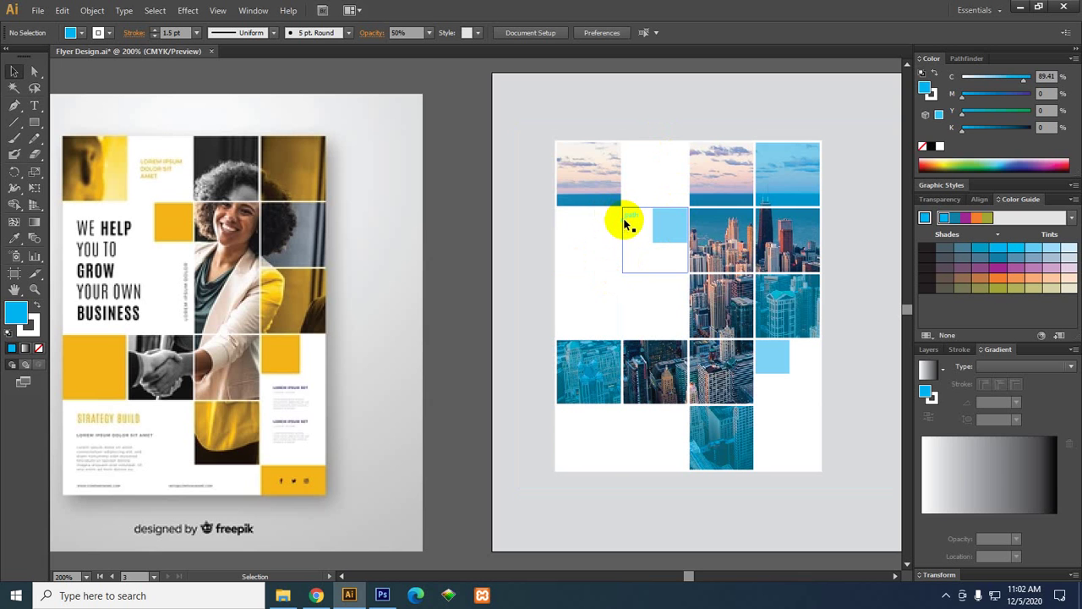
drag(821, 270, 580, 331)
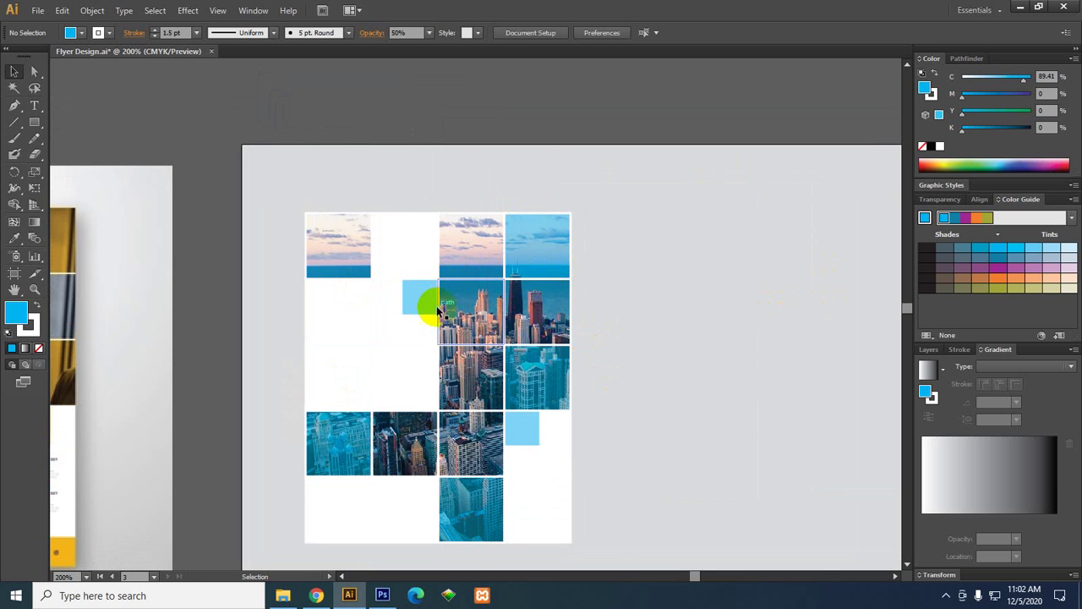
drag(258, 347, 353, 337)
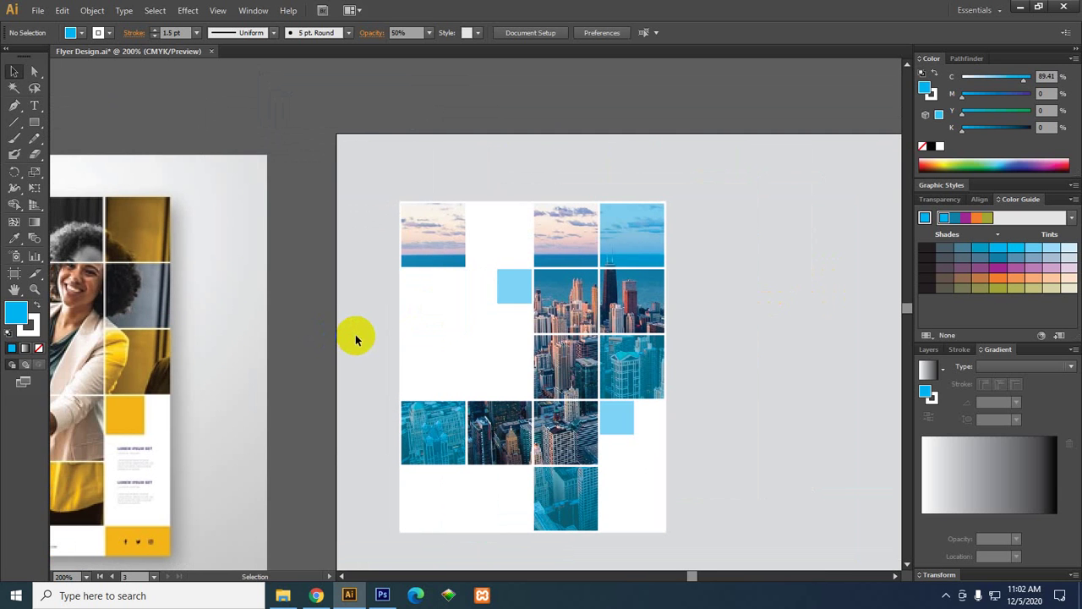
click(36, 106)
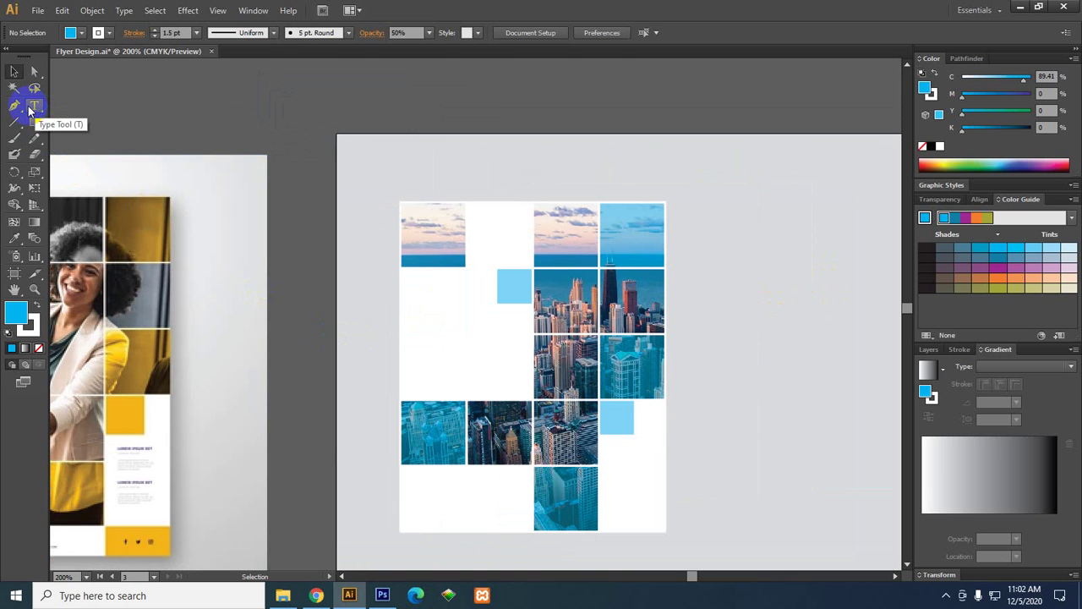
click(35, 113)
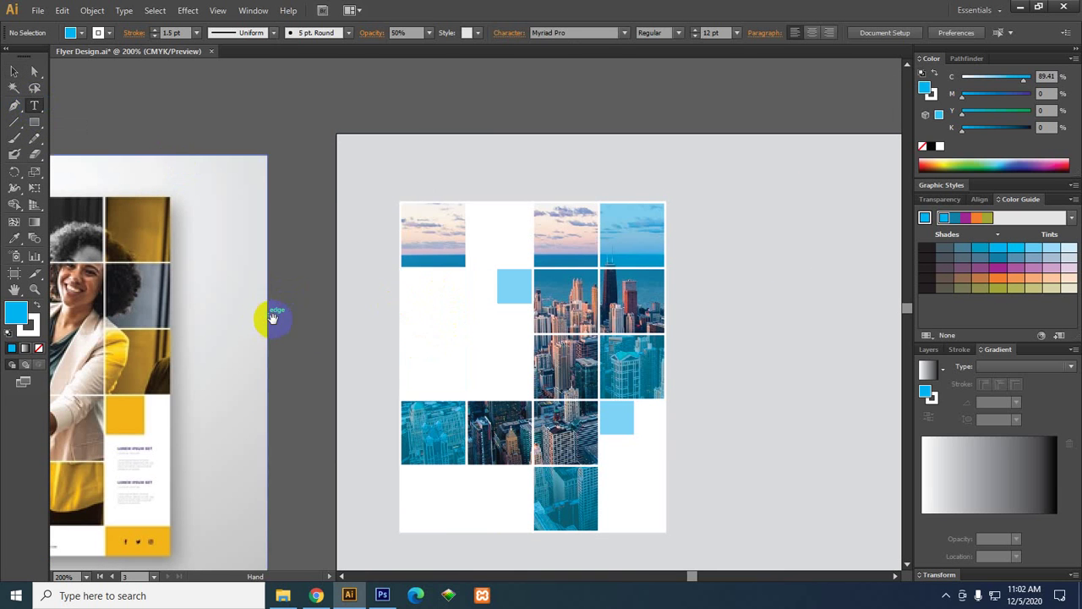
drag(271, 319, 435, 306)
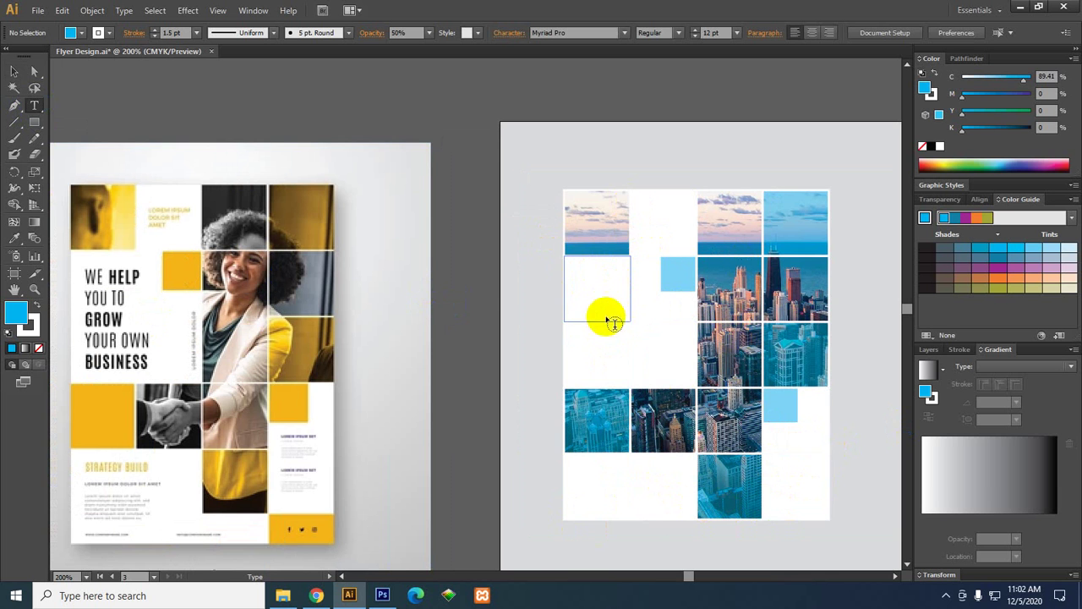
click(13, 72)
scroll(422, 165, right, 3)
drag(430, 123, 766, 514)
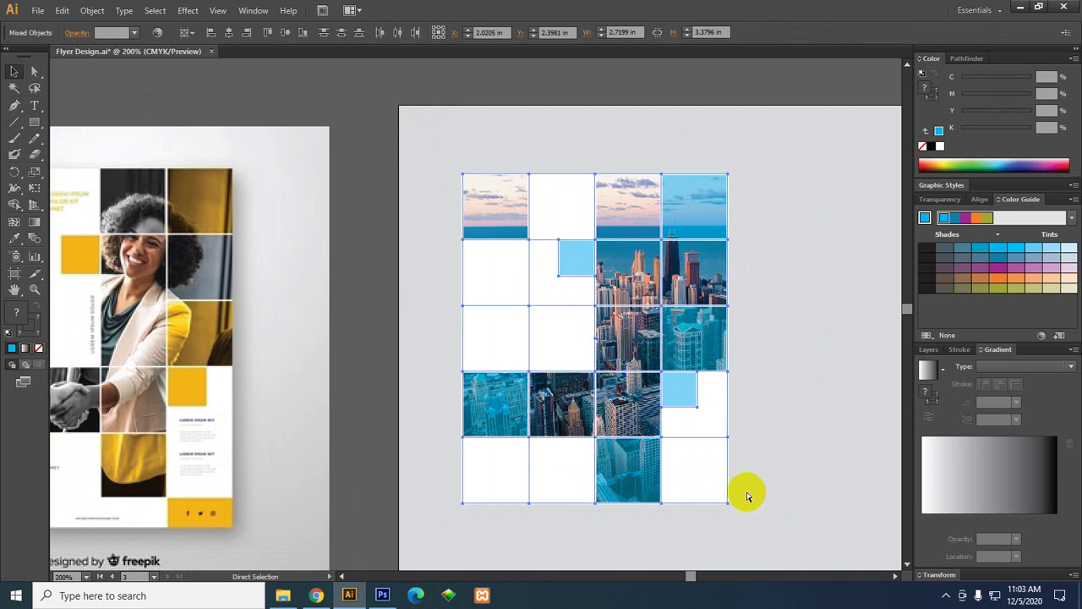
click(744, 496)
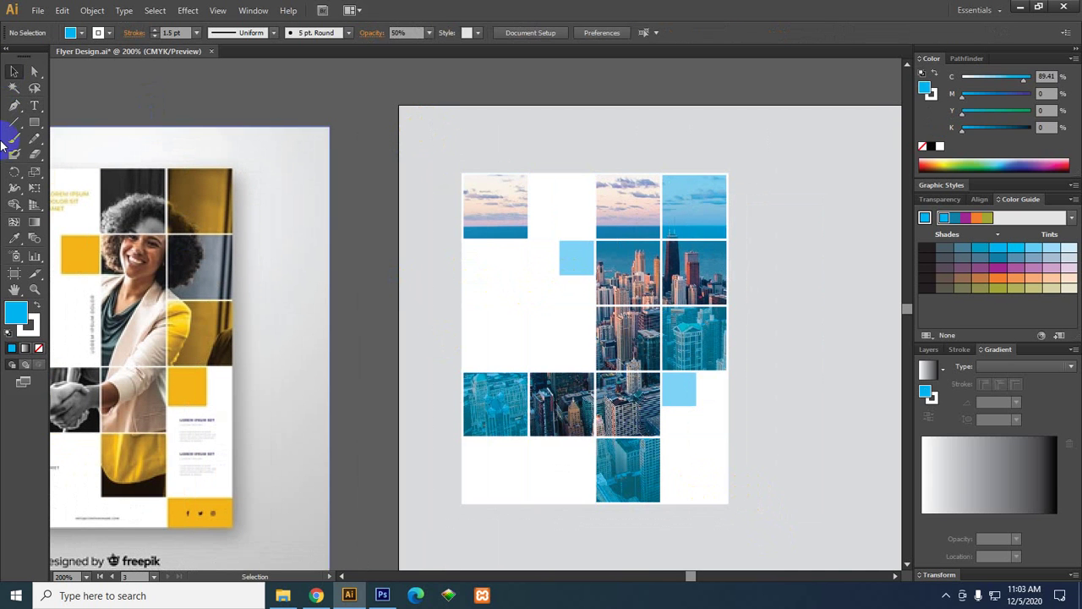
click(34, 105)
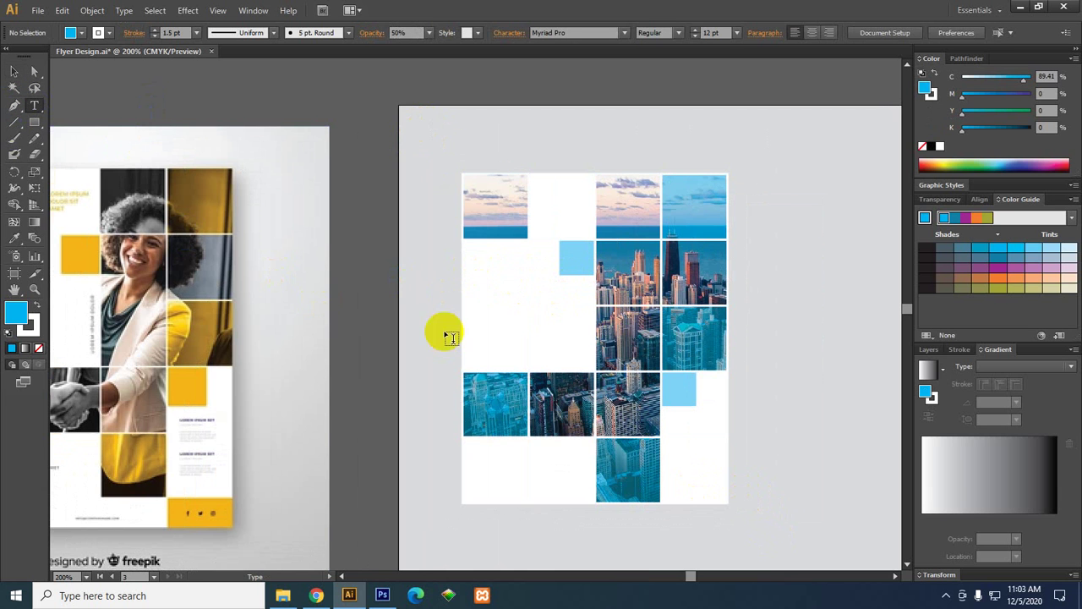
click(483, 300)
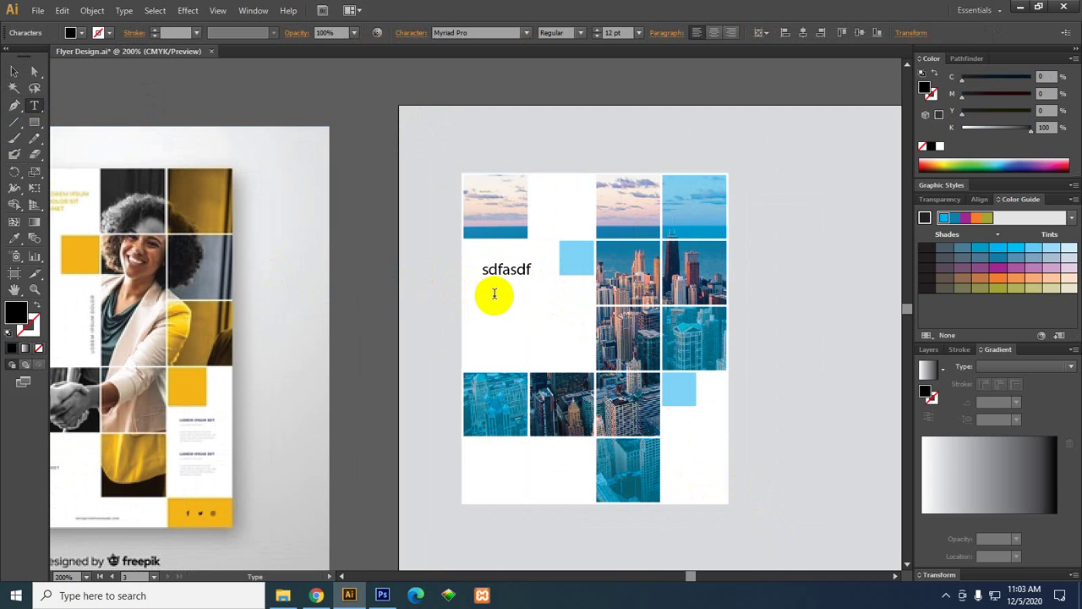
click(12, 74)
click(514, 302)
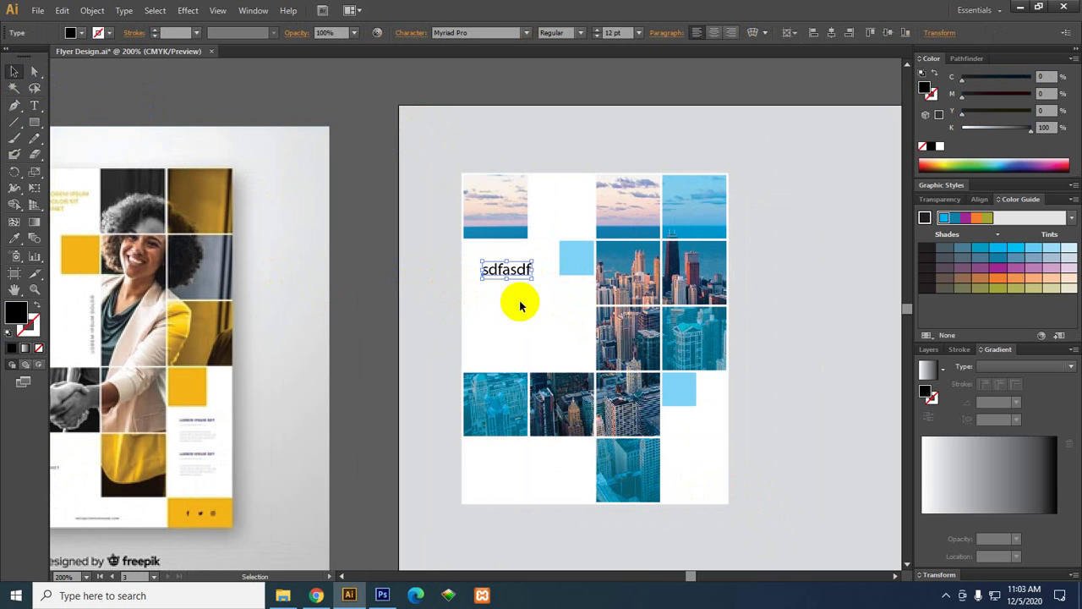
key(Delete)
Examine the diagonal rounded-bar photo shape on the green Business Headline flyer.
scroll(397, 272, down, 1)
scroll(398, 272, down, 3)
drag(507, 393, 415, 141)
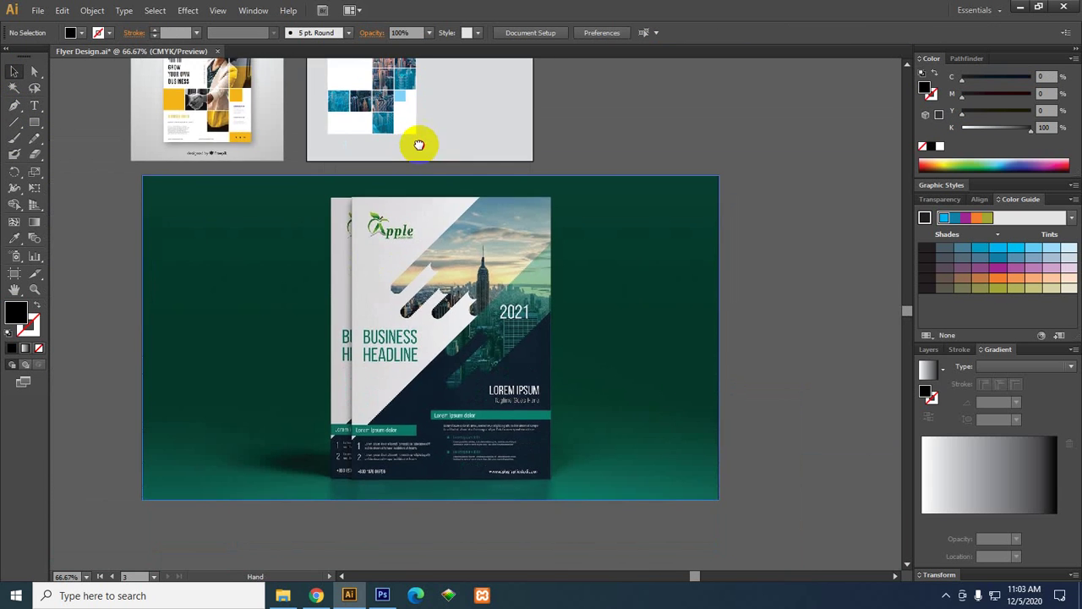
scroll(434, 344, up, 1)
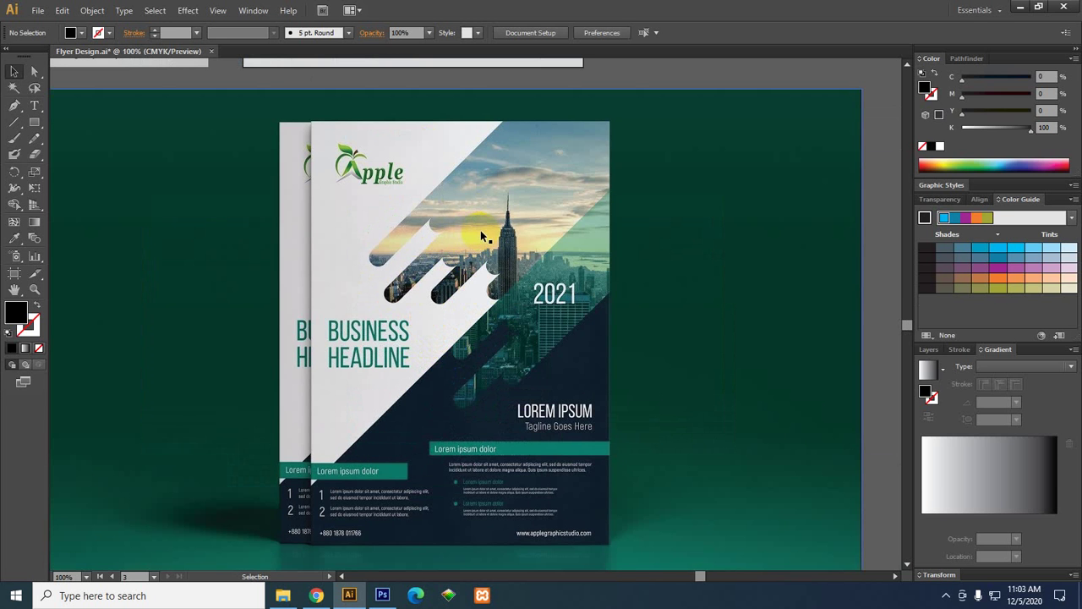
drag(527, 257, 602, 288)
scroll(602, 288, down, 2)
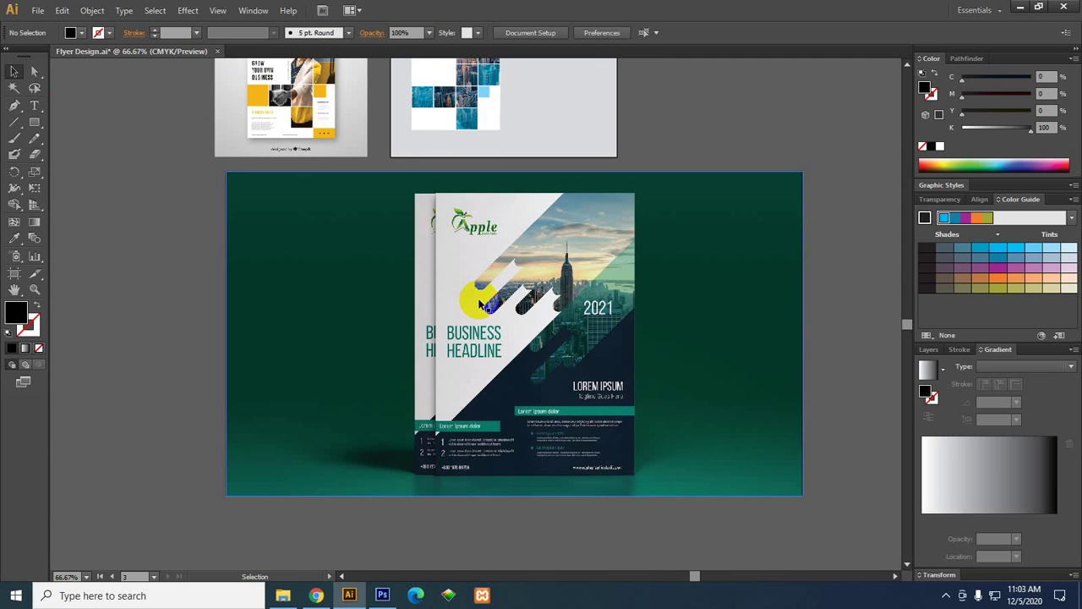
scroll(504, 356, up, 1)
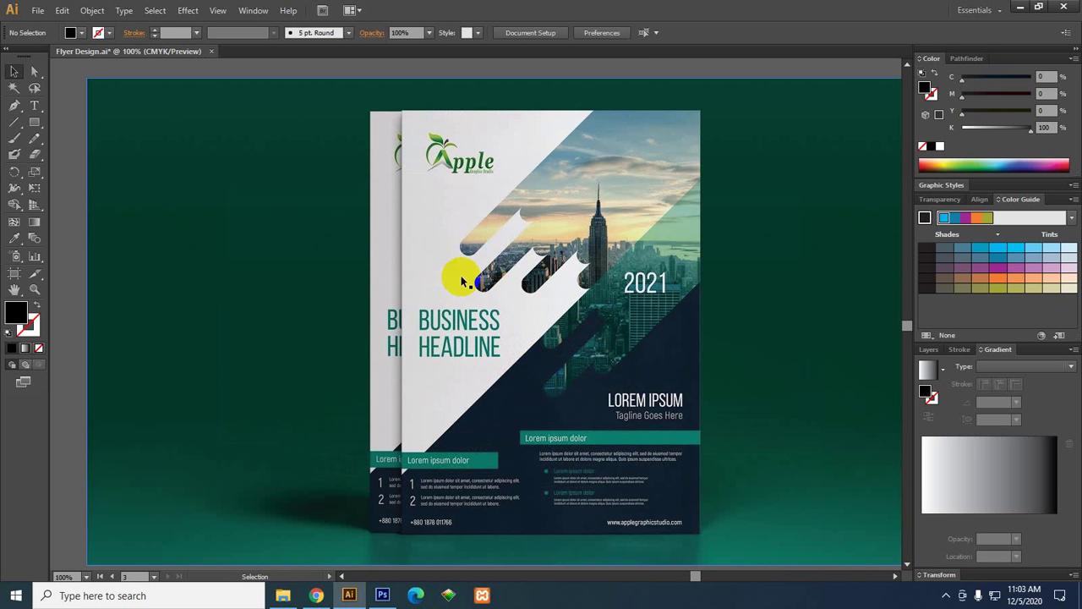
key(a)
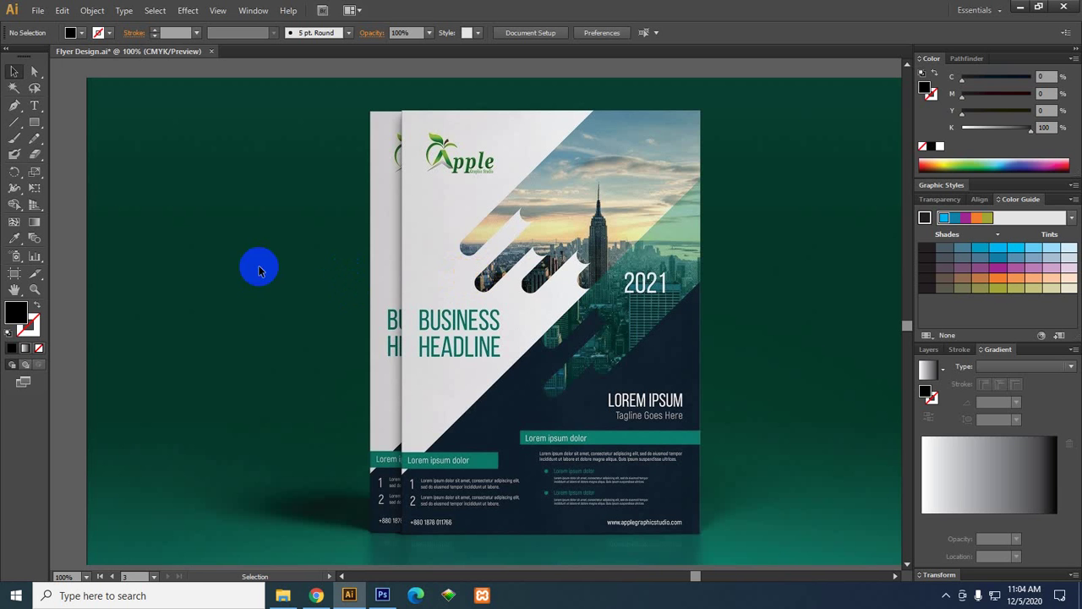
Draw a tall black rounded rectangle about 0.64 by 3.79 in on the green background beside the flyer.
click(30, 124)
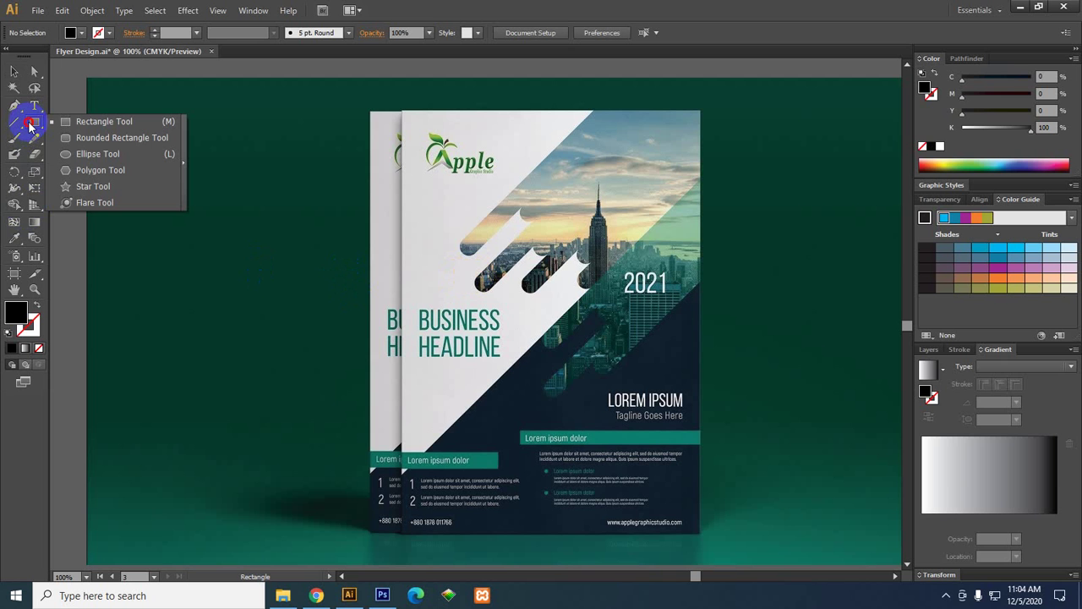
click(85, 138)
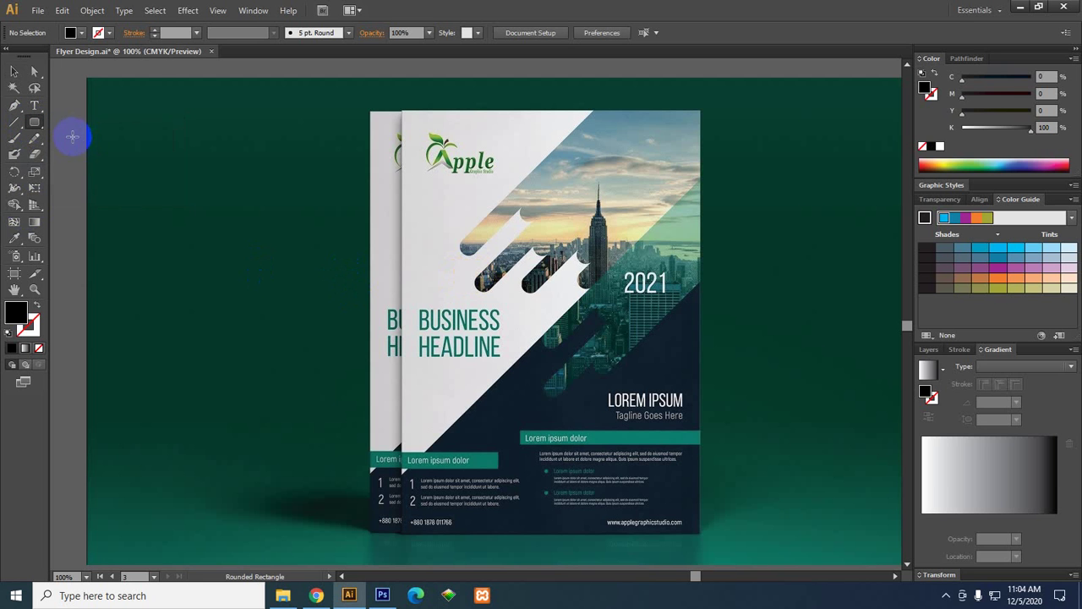
scroll(322, 270, left, 3)
drag(293, 198, 319, 380)
scroll(307, 218, up, 4)
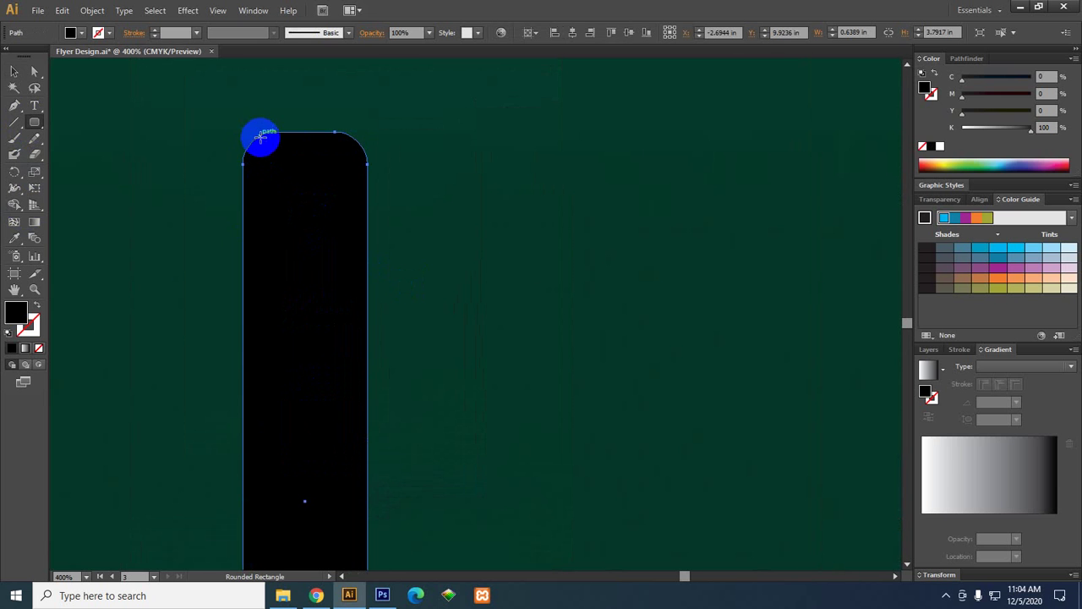
scroll(236, 146, down, 4)
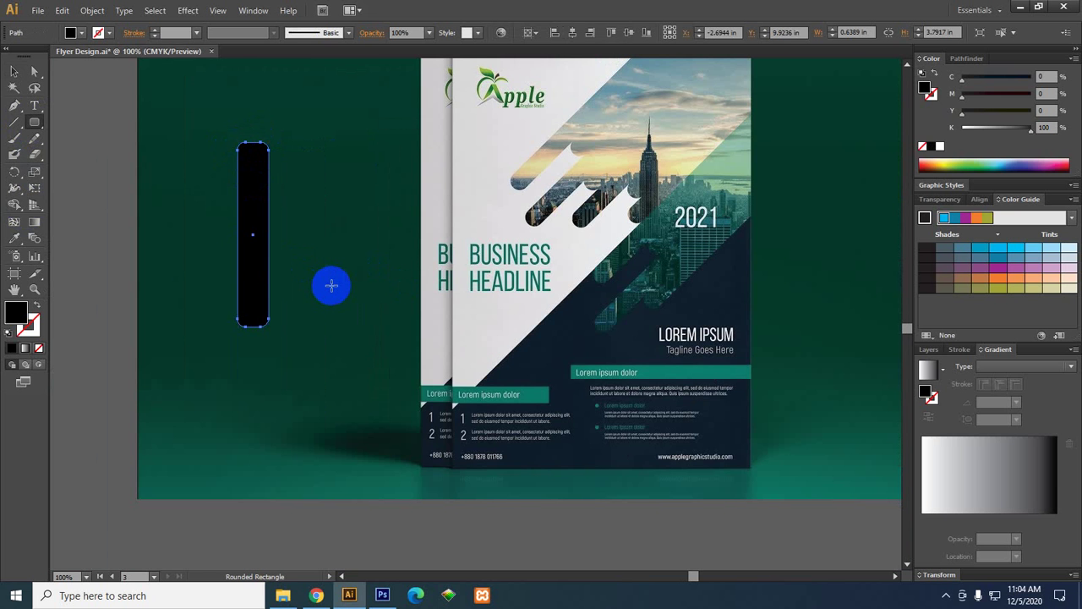
Create a second rounded rectangle 0.6389 in wide and 3.7917 in high with a corner radius of 2, beside the first one.
click(297, 204)
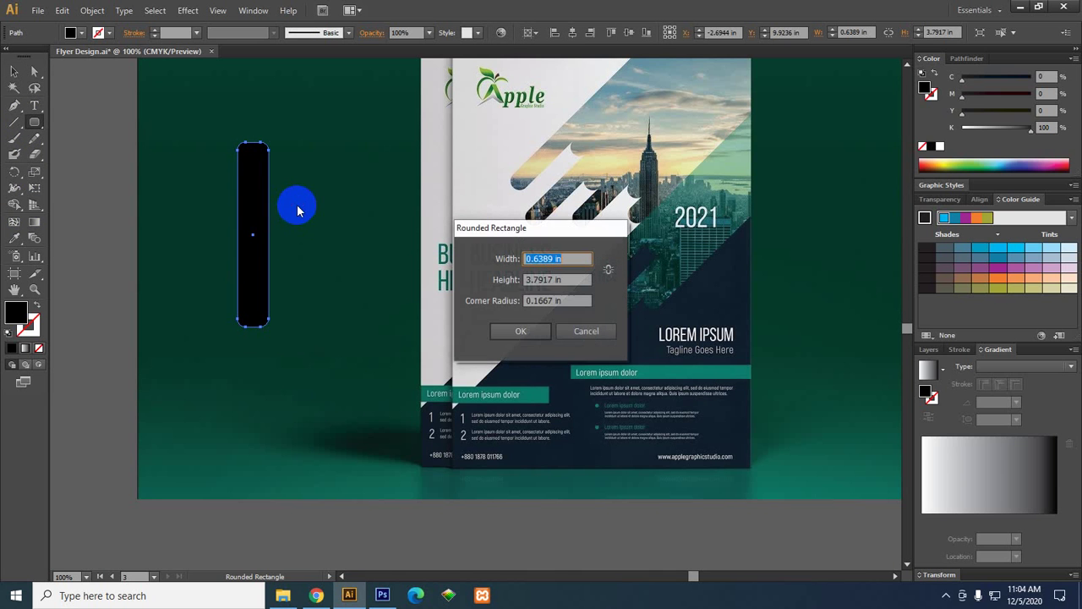
drag(575, 306, 530, 304)
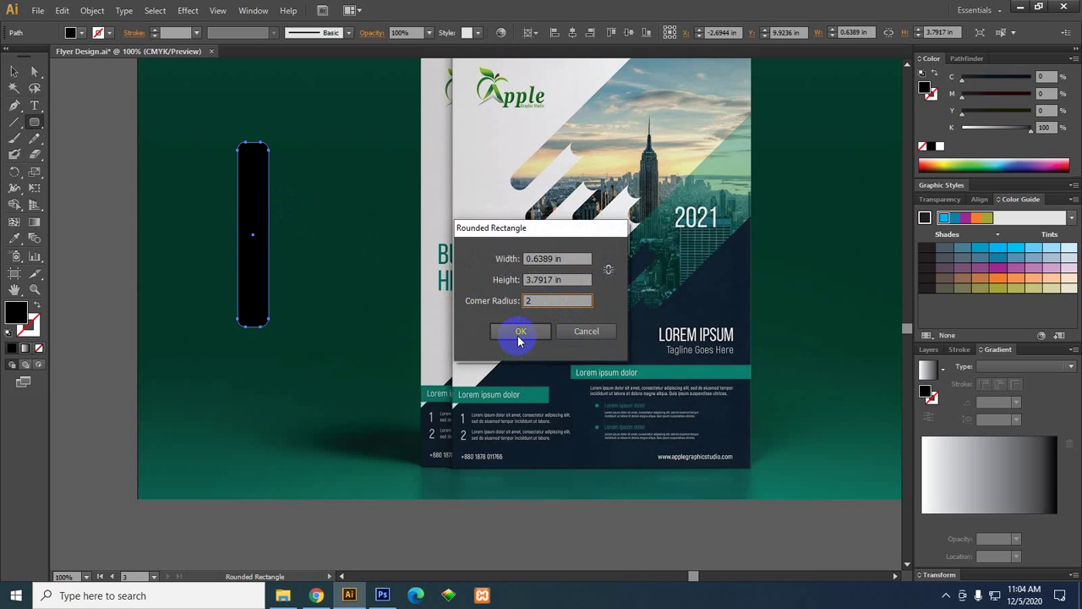
click(519, 339)
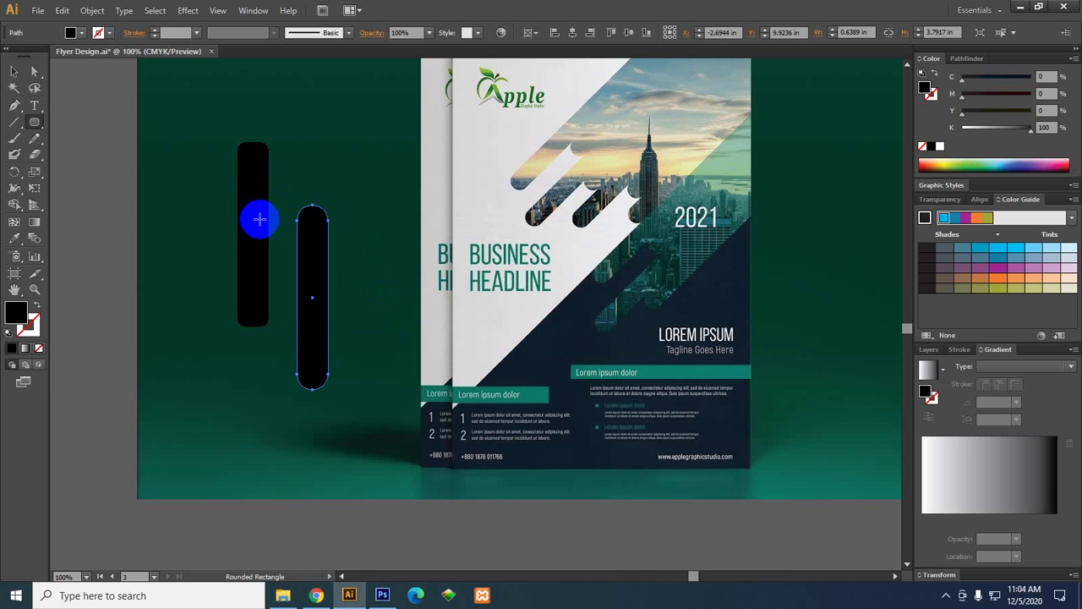
scroll(304, 208, up, 2)
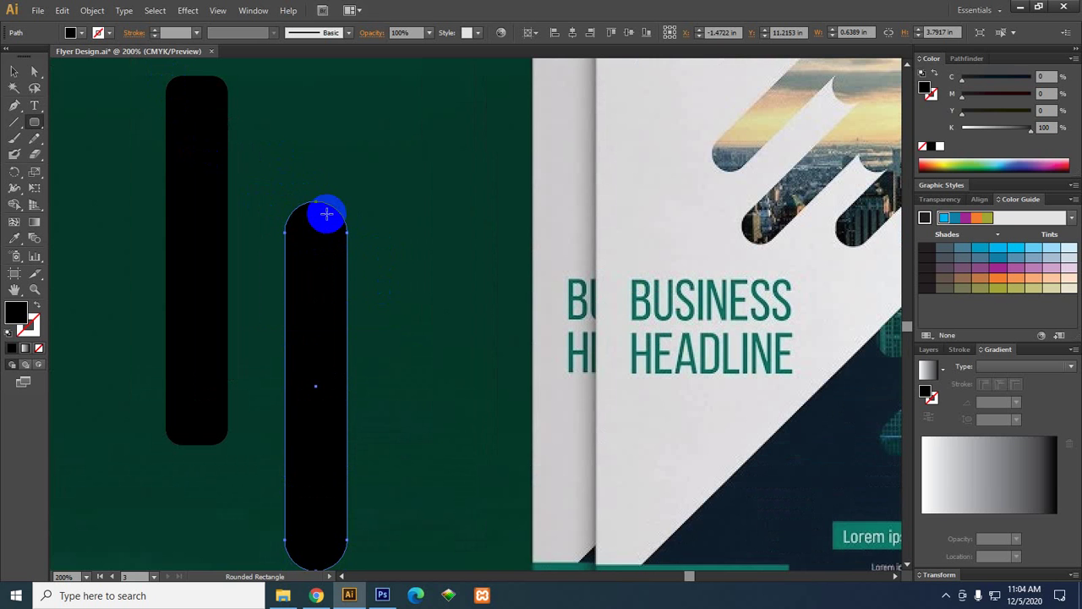
Delete the first rounded rectangle with the less rounded corners, keeping the fully rounded bar.
click(14, 71)
click(338, 217)
scroll(338, 217, down, 2)
click(268, 231)
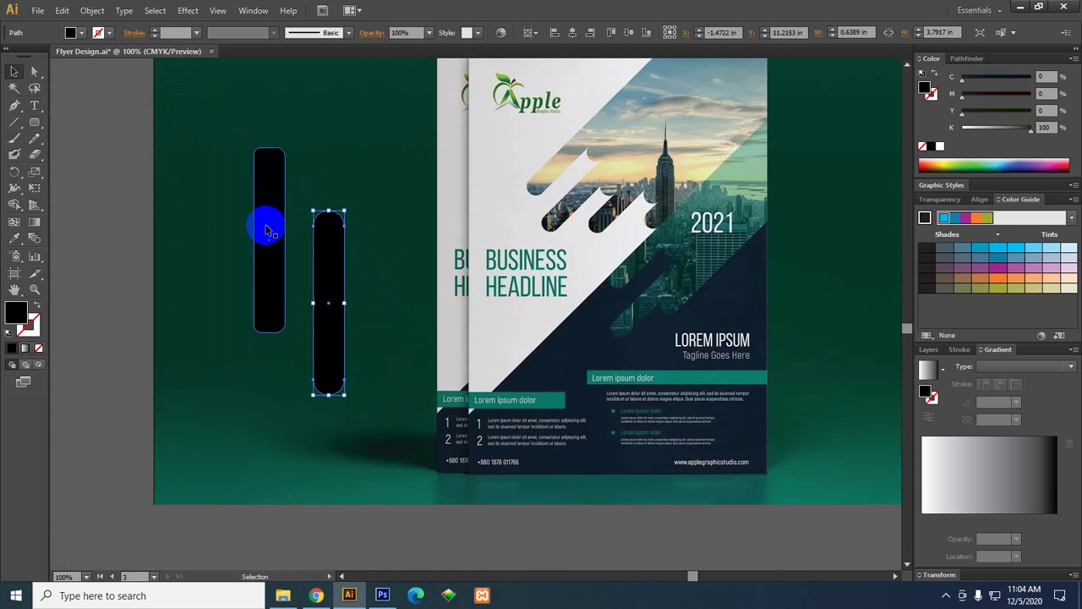
key(Delete)
Duplicate the fully rounded bar into a row of seven touching bars at staggered heights and deselect them.
scroll(320, 237, up, 1)
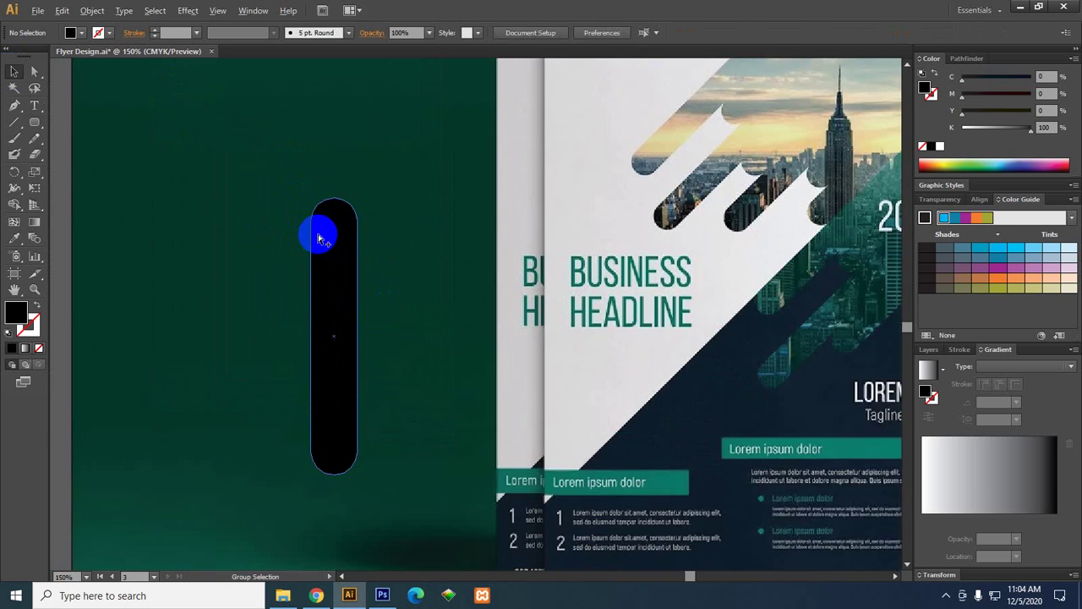
scroll(319, 239, up, 1)
drag(338, 309, 279, 274)
scroll(329, 267, down, 1)
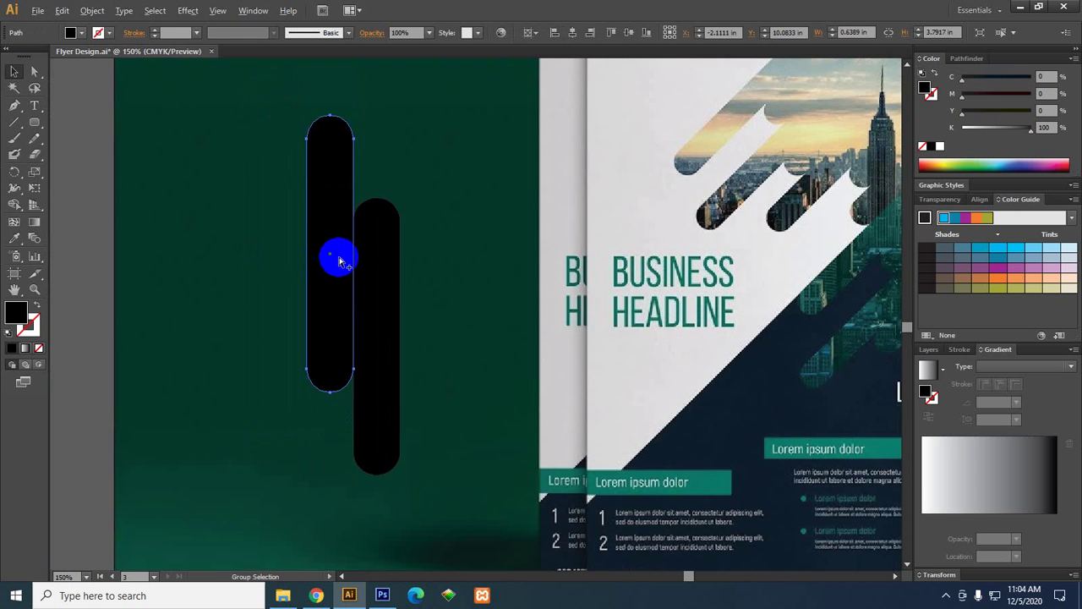
drag(325, 238, 287, 308)
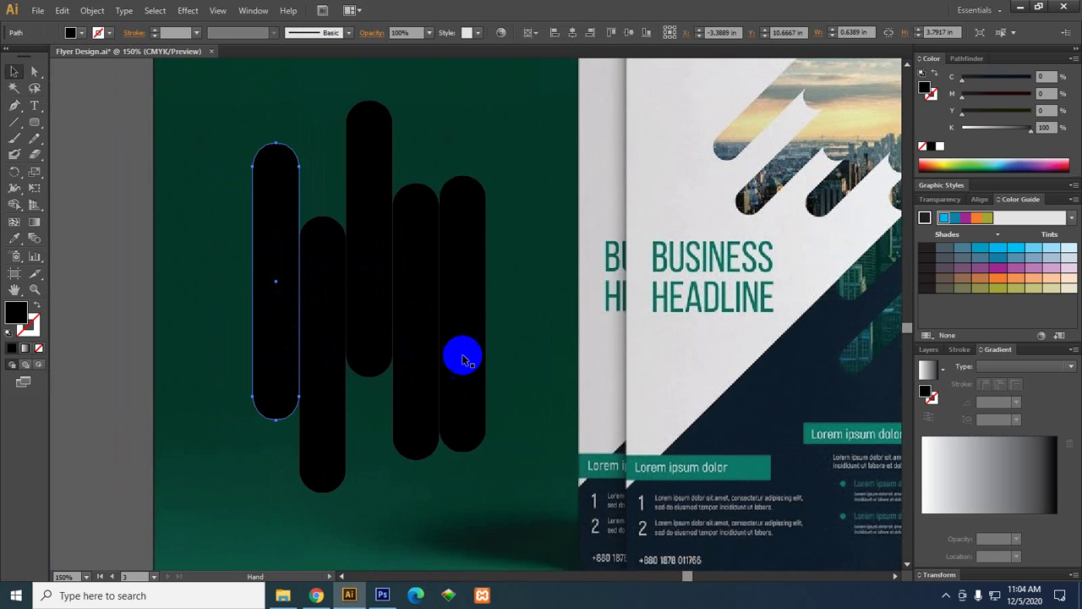
drag(508, 345, 232, 317)
click(130, 285)
scroll(183, 304, down, 1)
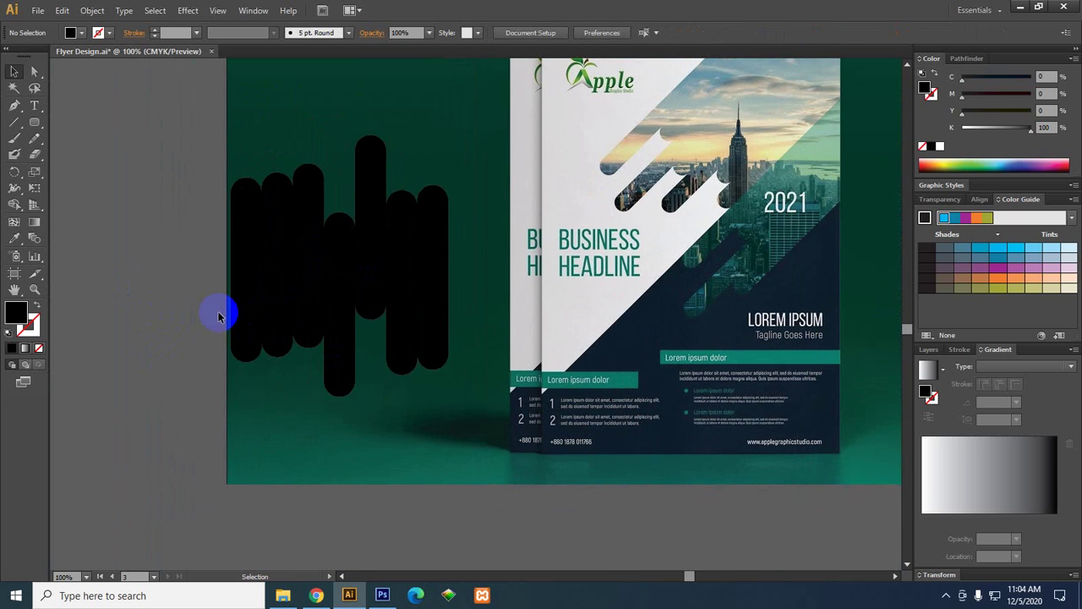
Draw a black rectangle about 4.47 by 4.38 in across the full width of the bars, covering their lower ends, and deselect it.
drag(34, 123, 96, 121)
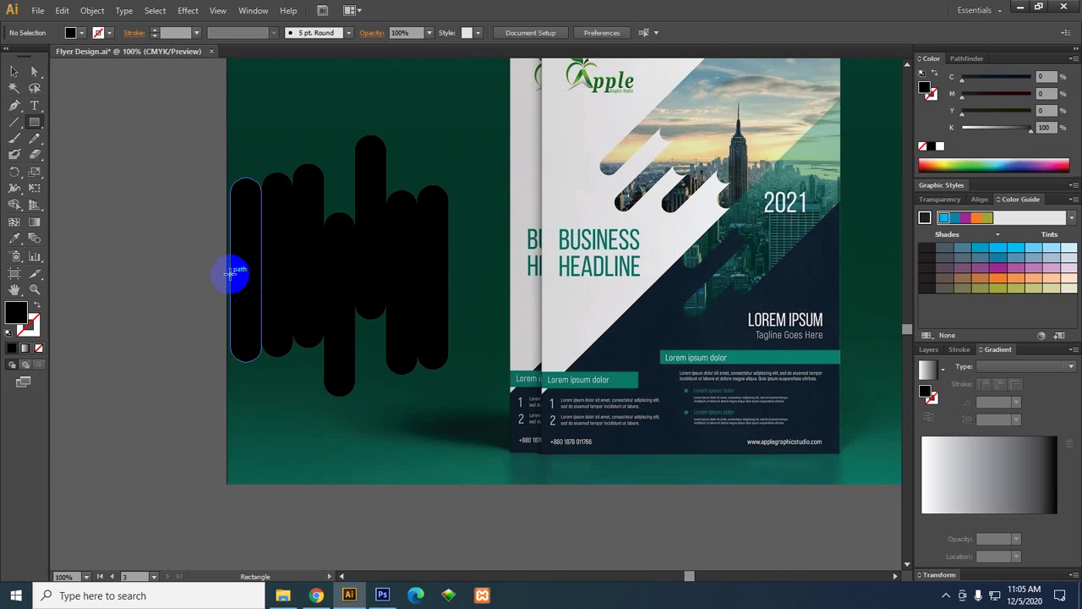
drag(230, 275, 447, 486)
click(13, 72)
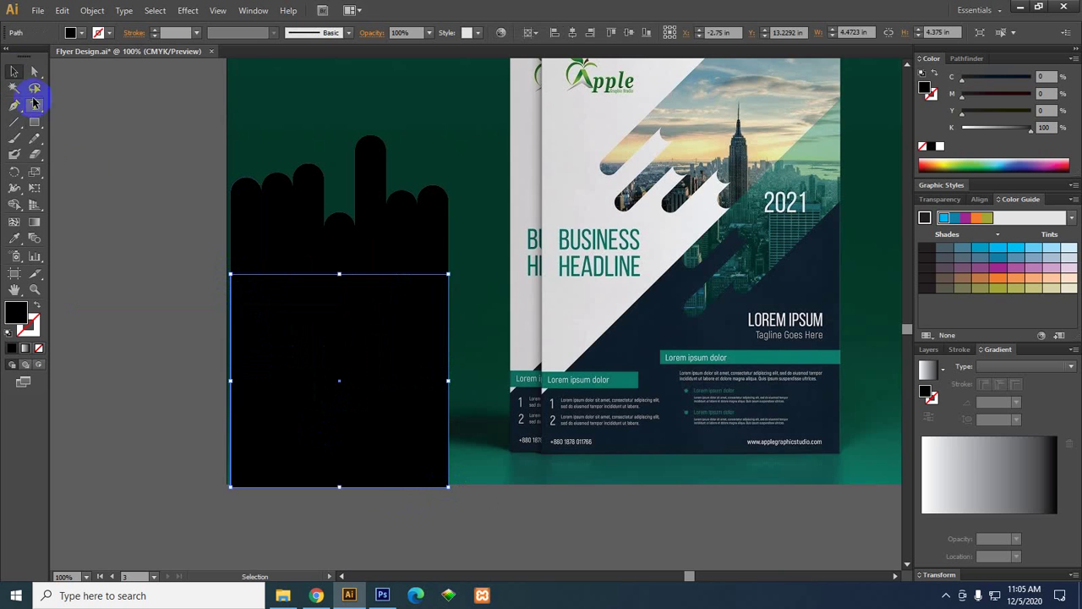
click(89, 175)
scroll(267, 315, up, 3)
scroll(67, 242, down, 3)
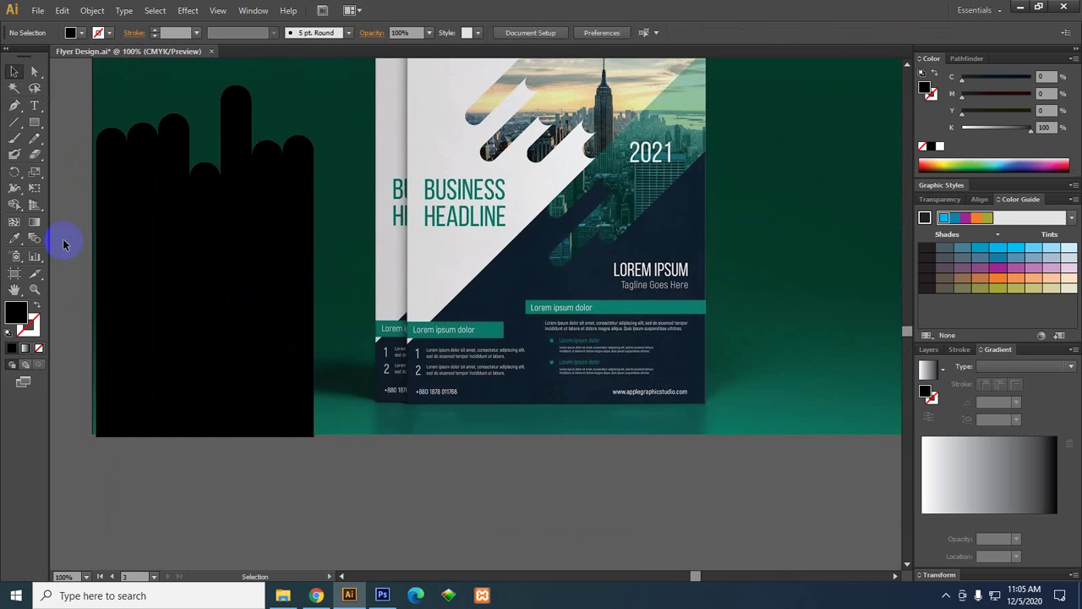
Raise the second and the last rounded bars of the row to vary the staggered heights, and deselect.
drag(68, 241, 131, 246)
drag(139, 142, 385, 360)
click(187, 127)
drag(193, 208, 194, 132)
click(113, 135)
click(358, 193)
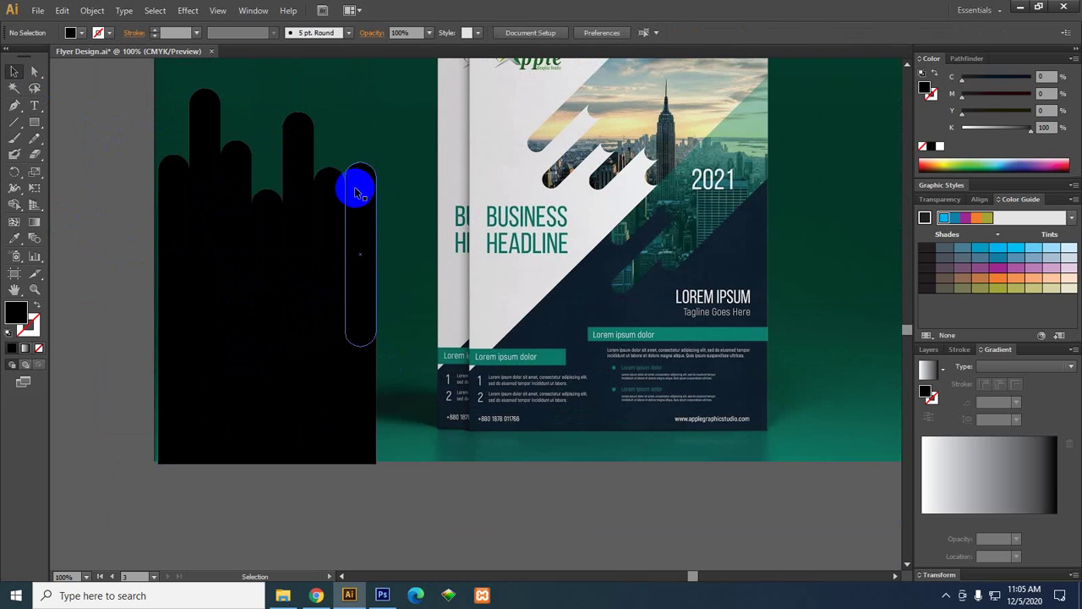
drag(360, 196, 359, 165)
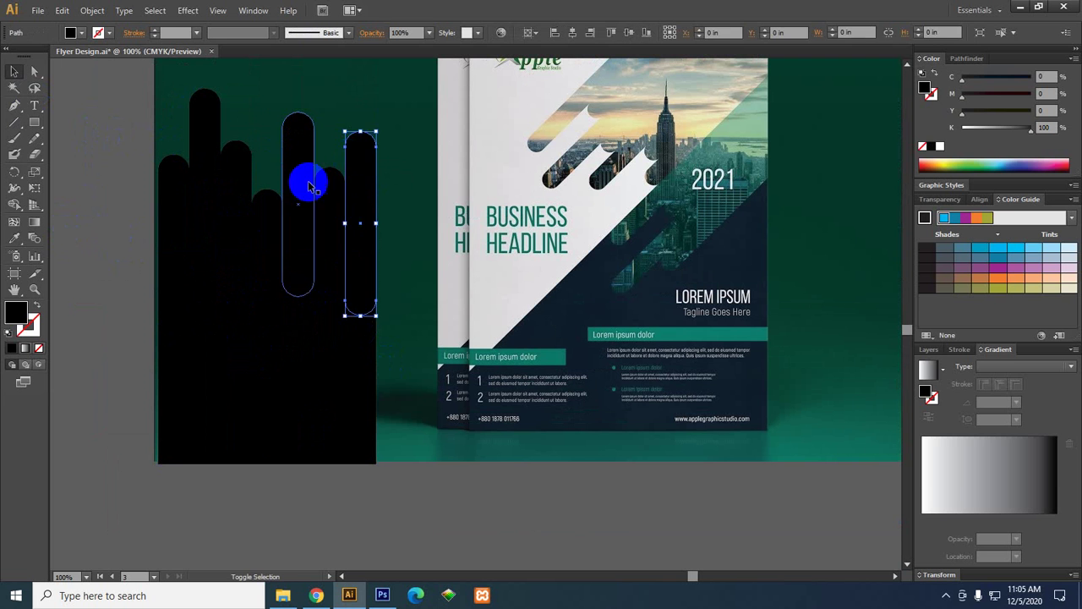
click(73, 144)
drag(79, 144, 108, 188)
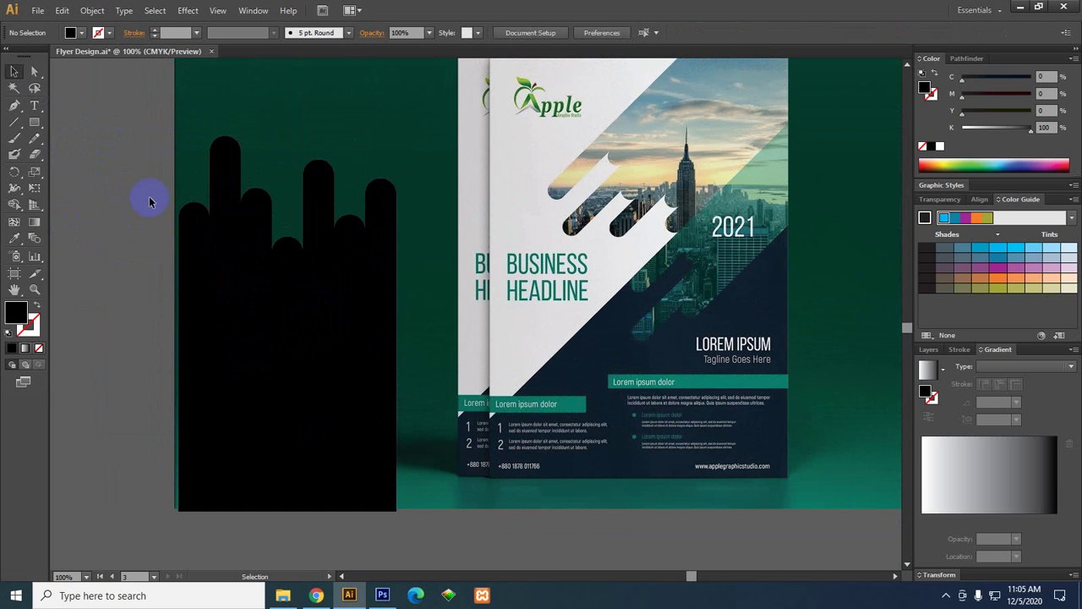
Select all seven bars together with the rectangle and unite them into one shape with Pathfinder.
drag(173, 165, 417, 364)
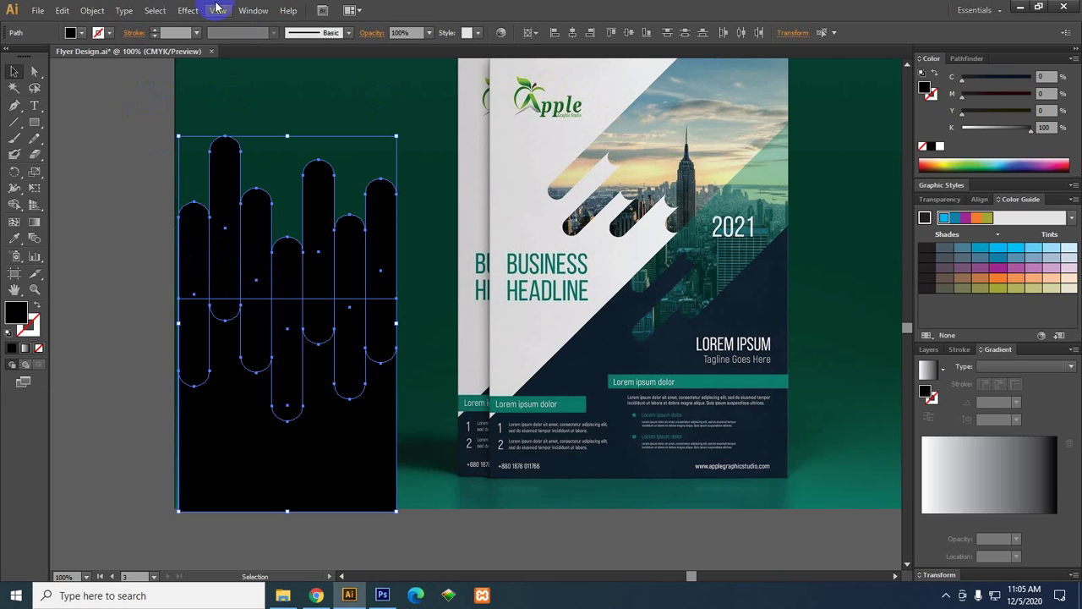
click(253, 10)
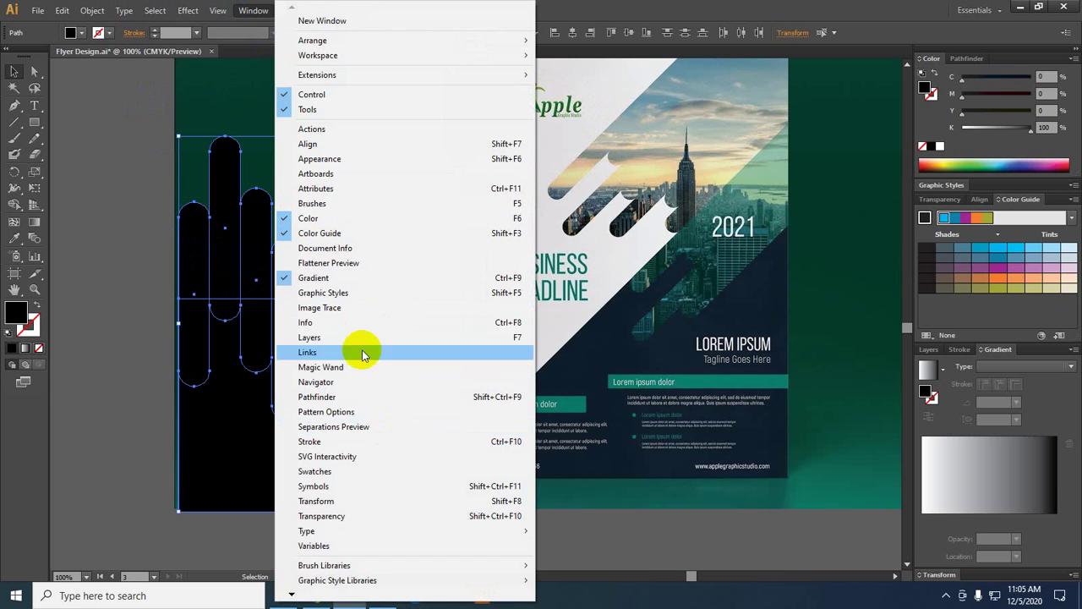
click(362, 396)
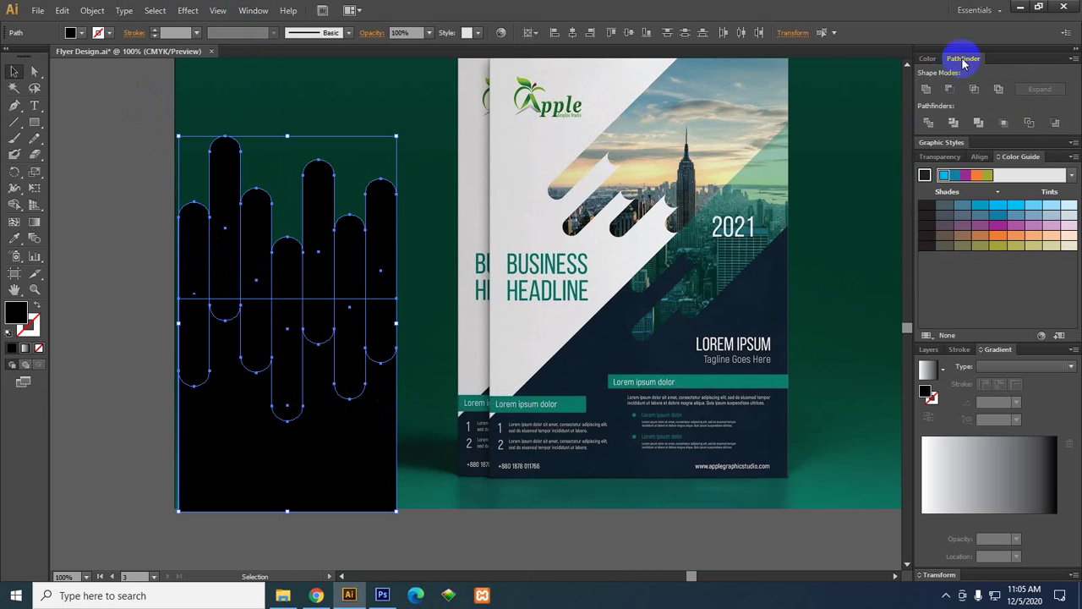
drag(963, 59, 652, 138)
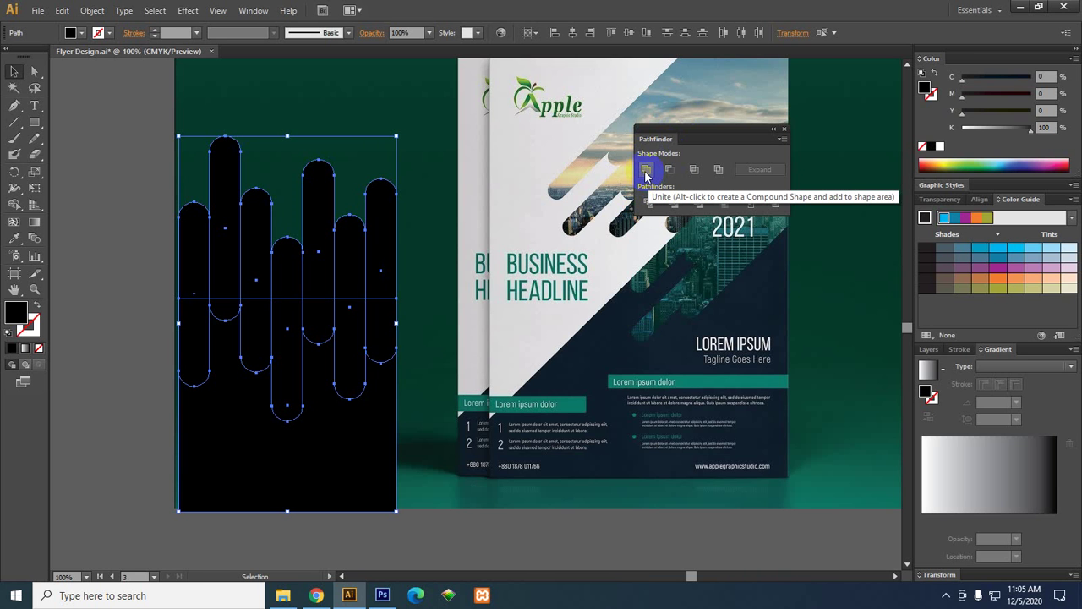
click(646, 172)
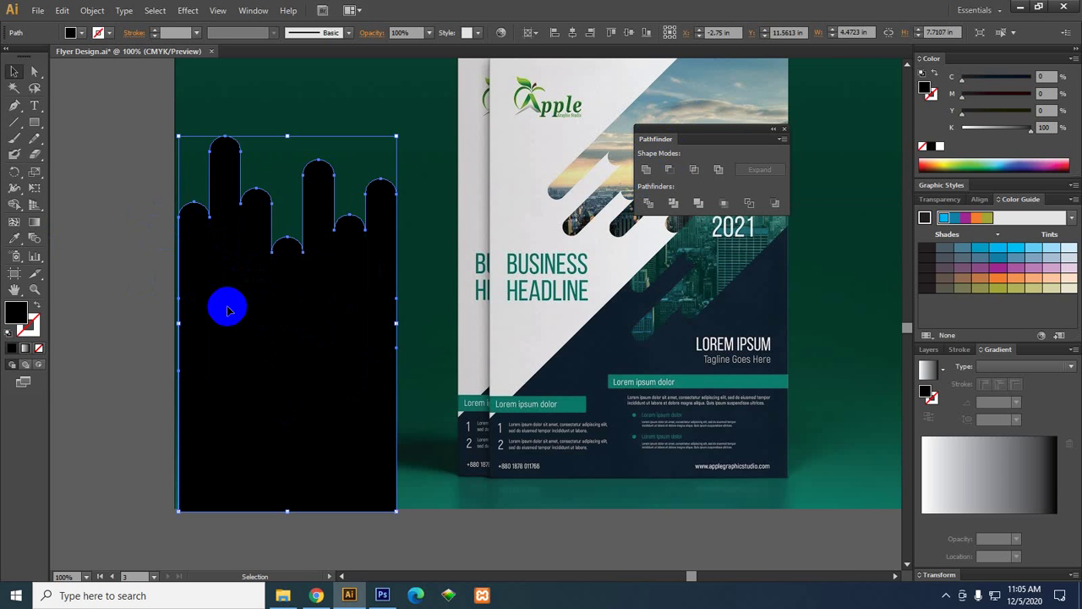
Rotate the united shape so its rounded ends point diagonally down-left and move it over the green flyer.
drag(227, 310, 223, 346)
scroll(226, 335, down, 1)
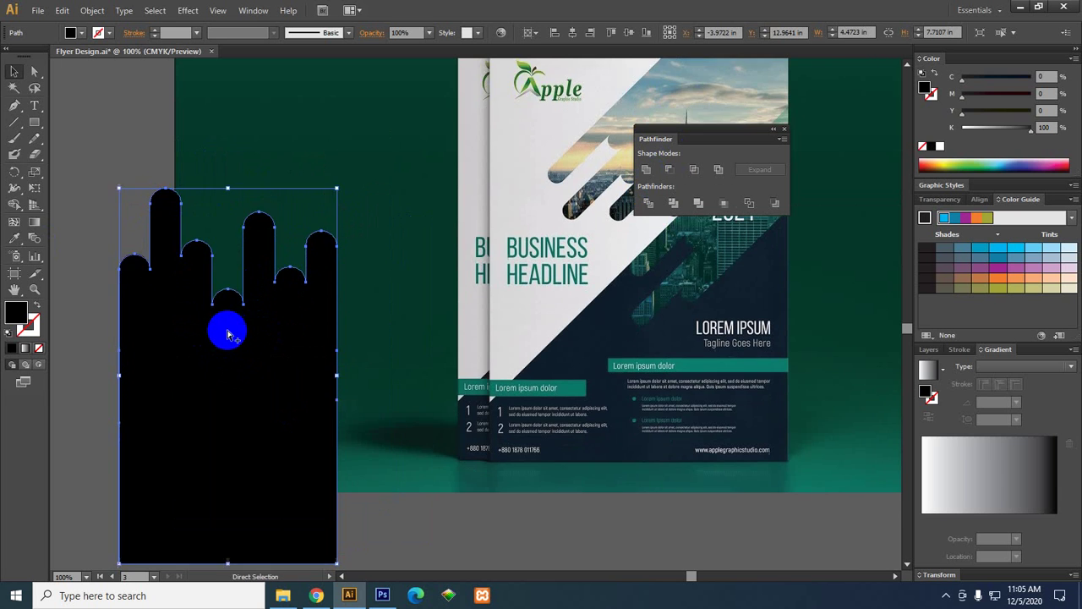
scroll(227, 336, down, 2)
scroll(279, 355, down, 1)
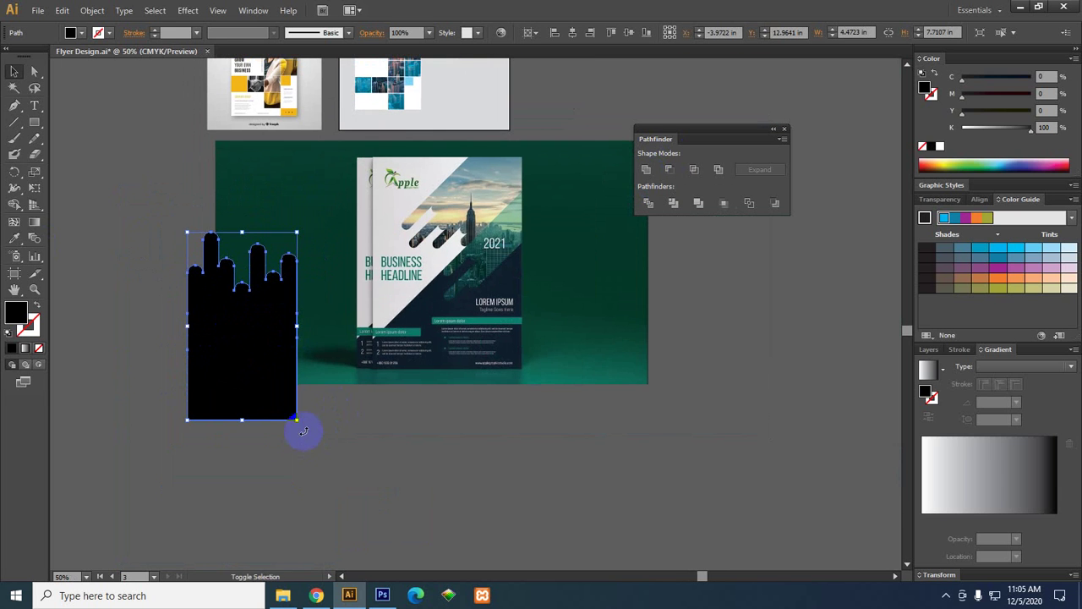
drag(303, 417, 276, 267)
scroll(275, 267, up, 3)
drag(259, 411, 406, 362)
scroll(389, 415, up, 1)
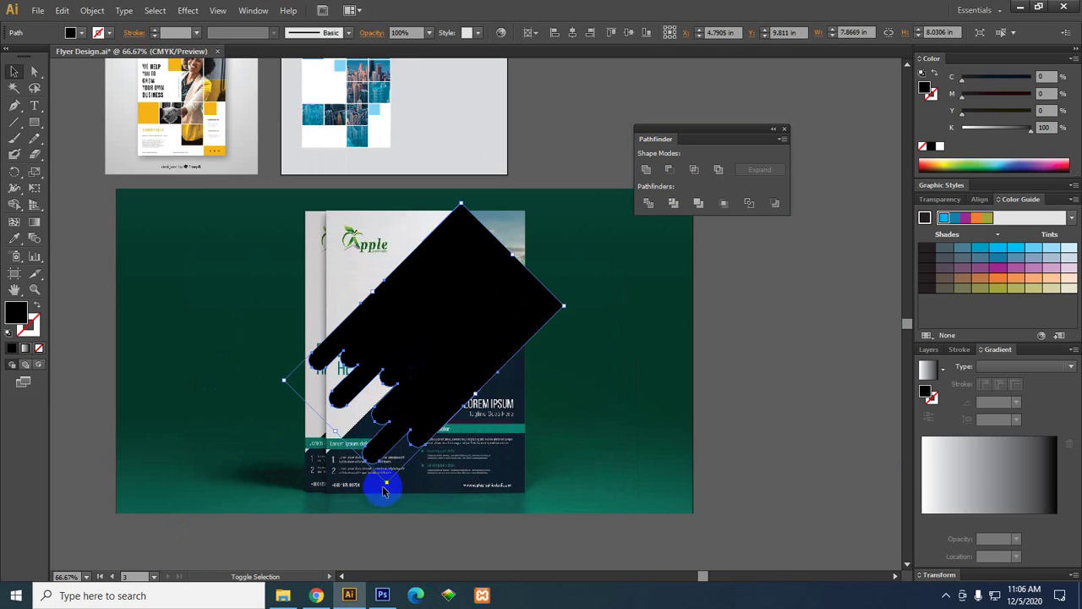
Scale the rotated shape down to about 5.33 by 5.44 in overall and position it over the flyer's diagonal picture area.
drag(387, 489, 446, 280)
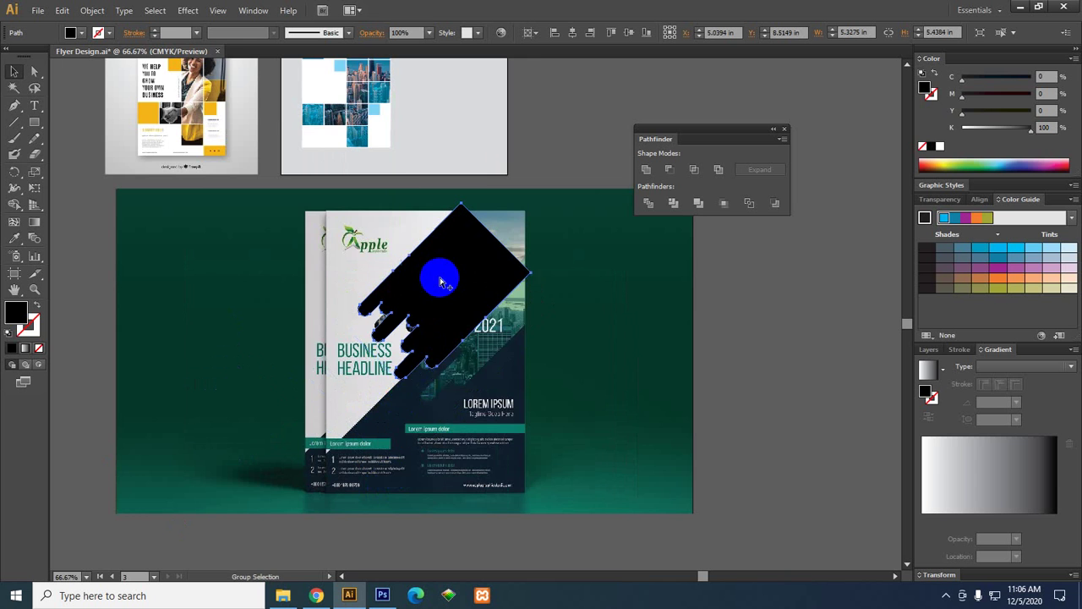
scroll(435, 320, up, 2)
drag(437, 321, 458, 363)
scroll(431, 318, down, 1)
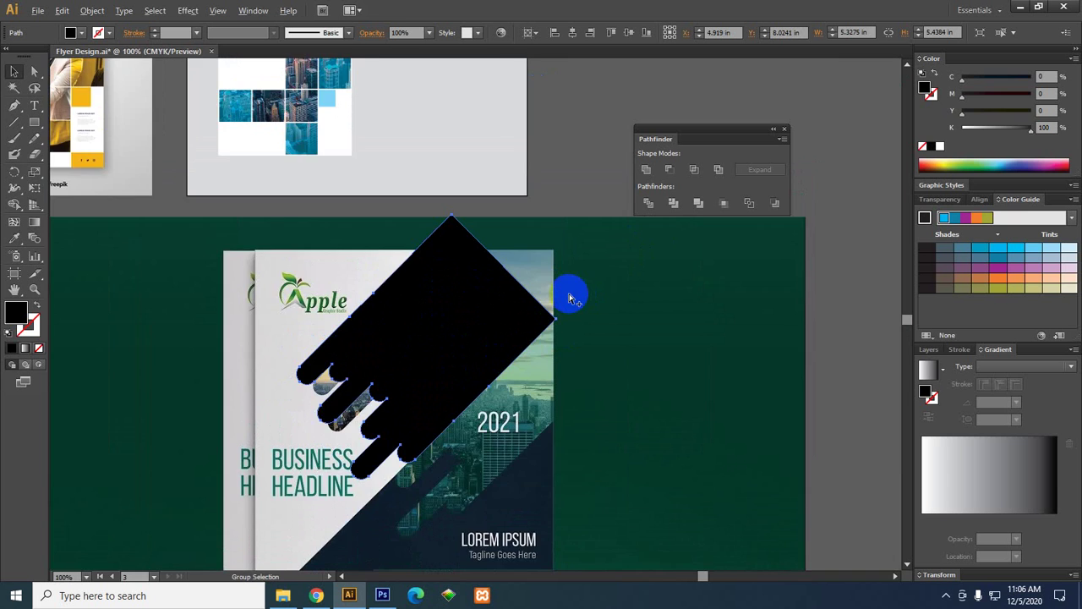
Stretch the shape's two square-end corner points diagonally up-right beyond the flyer's edge, and deselect the shape.
scroll(565, 299, up, 2)
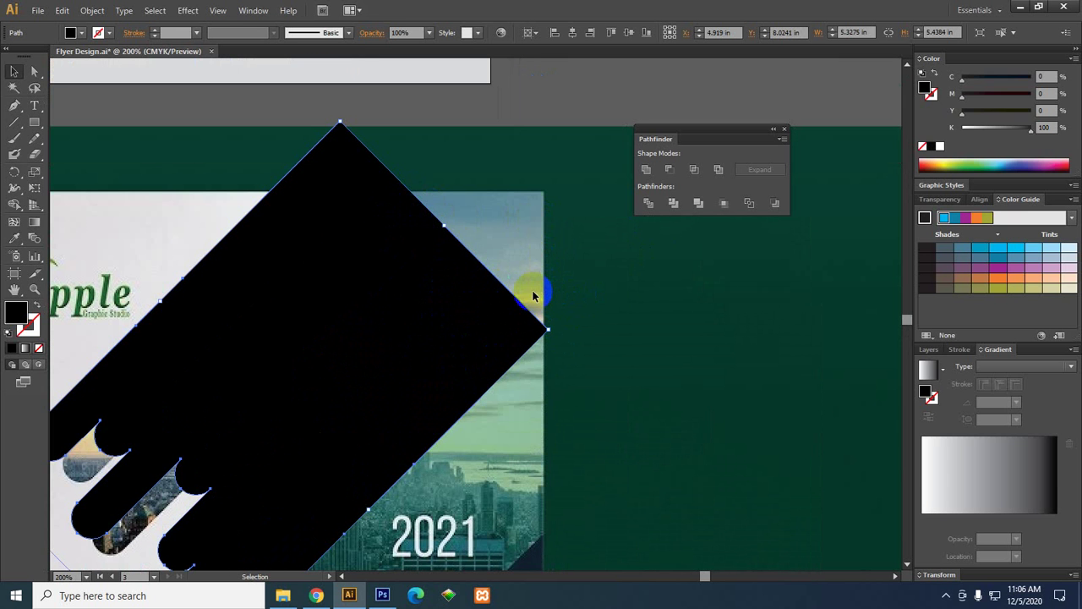
click(34, 73)
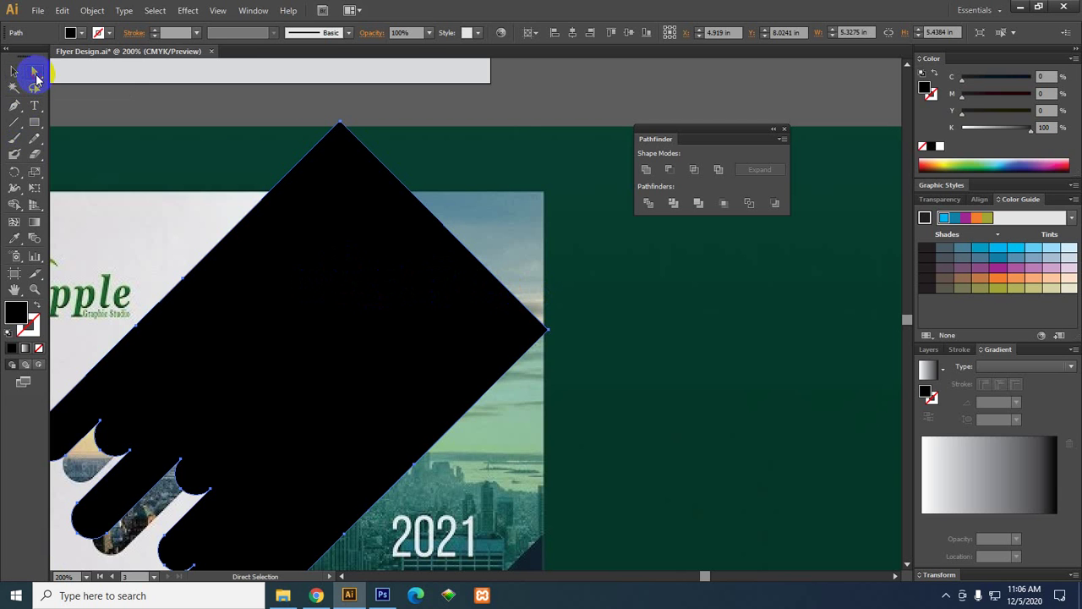
click(341, 126)
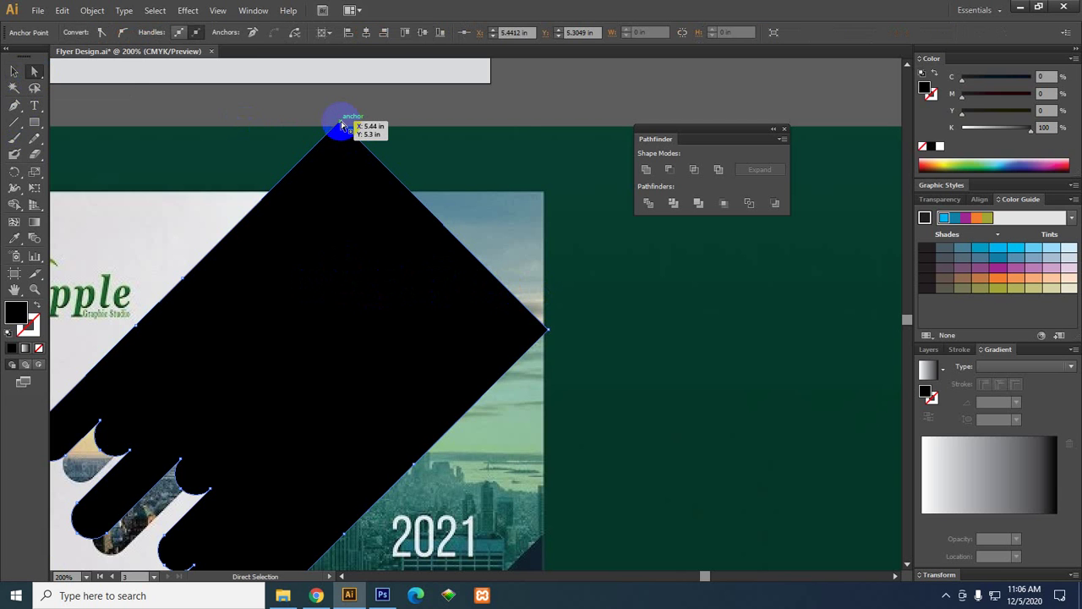
drag(341, 125, 445, 180)
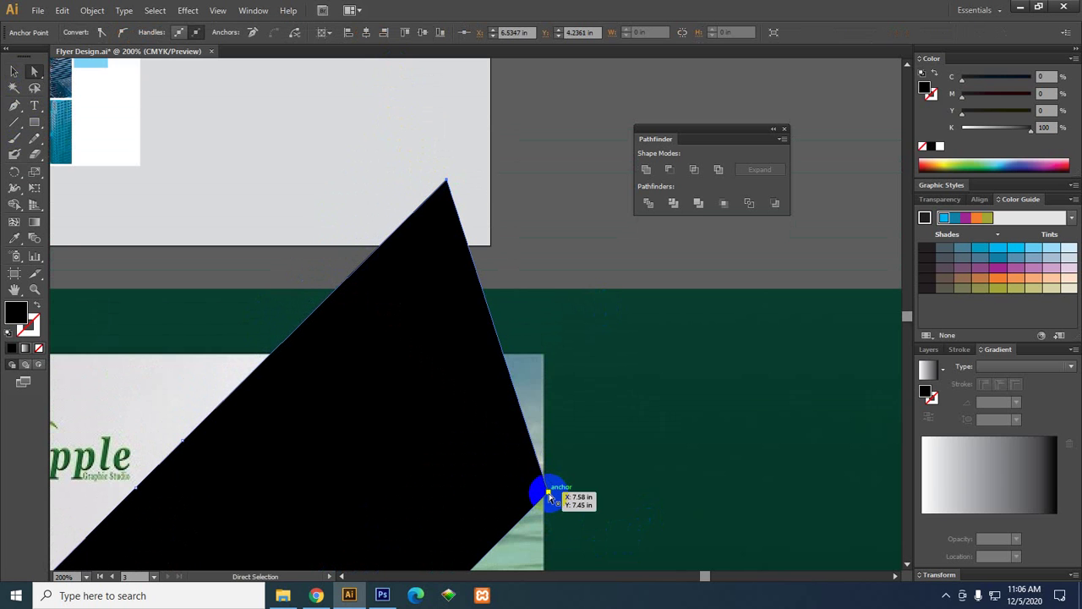
drag(548, 495, 678, 363)
scroll(597, 375, down, 3)
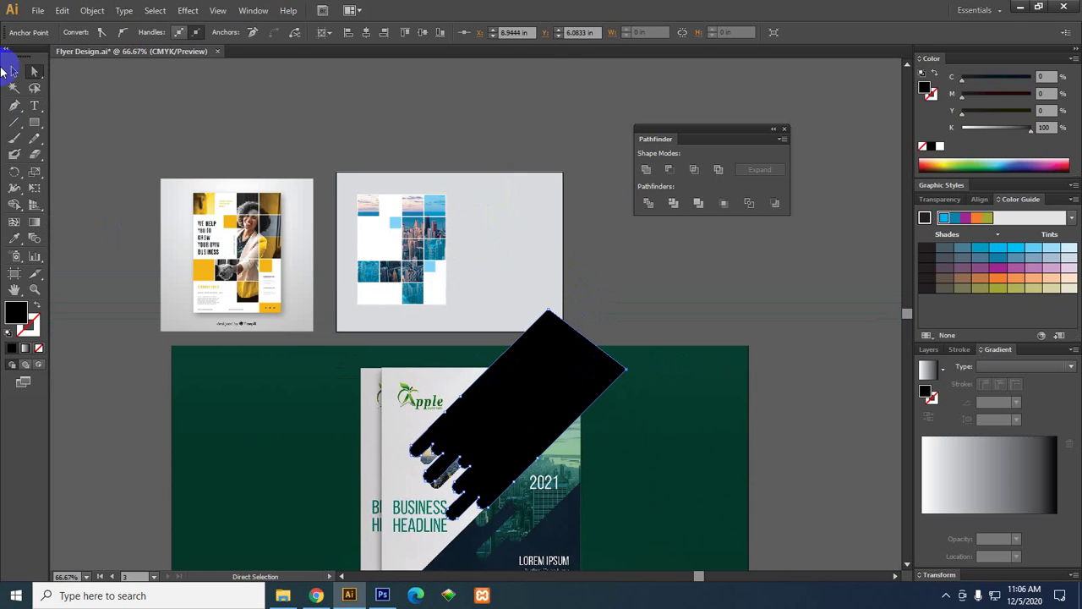
click(17, 74)
scroll(550, 411, up, 2)
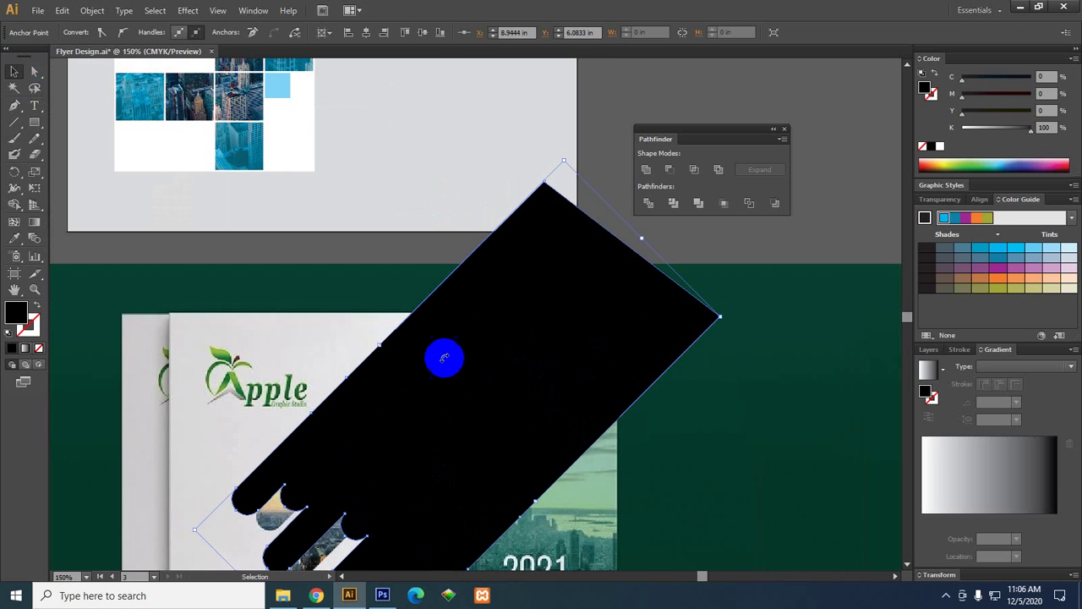
click(403, 319)
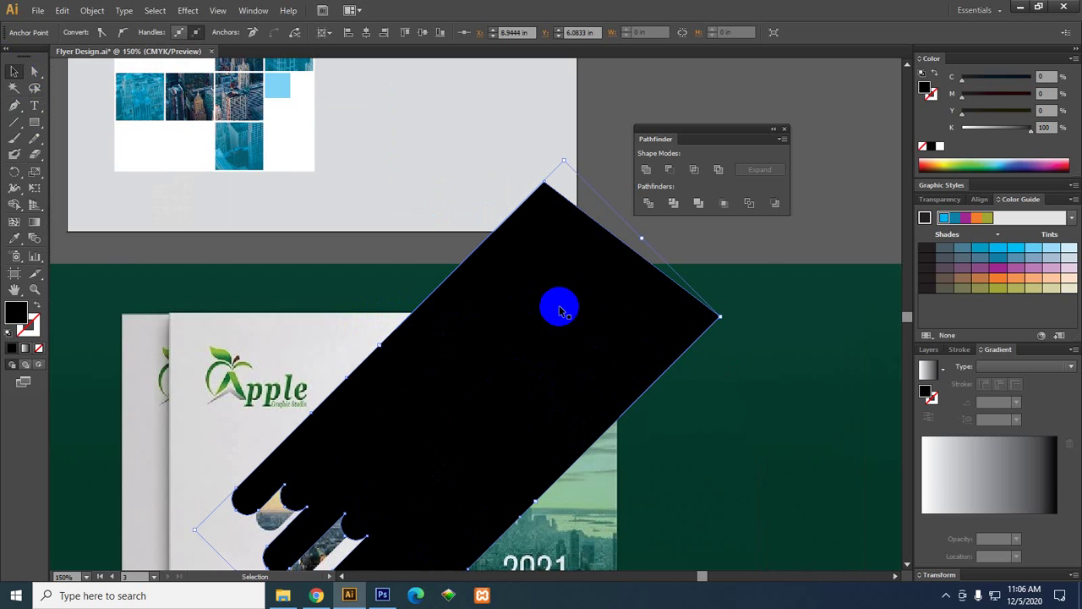
scroll(488, 415, down, 3)
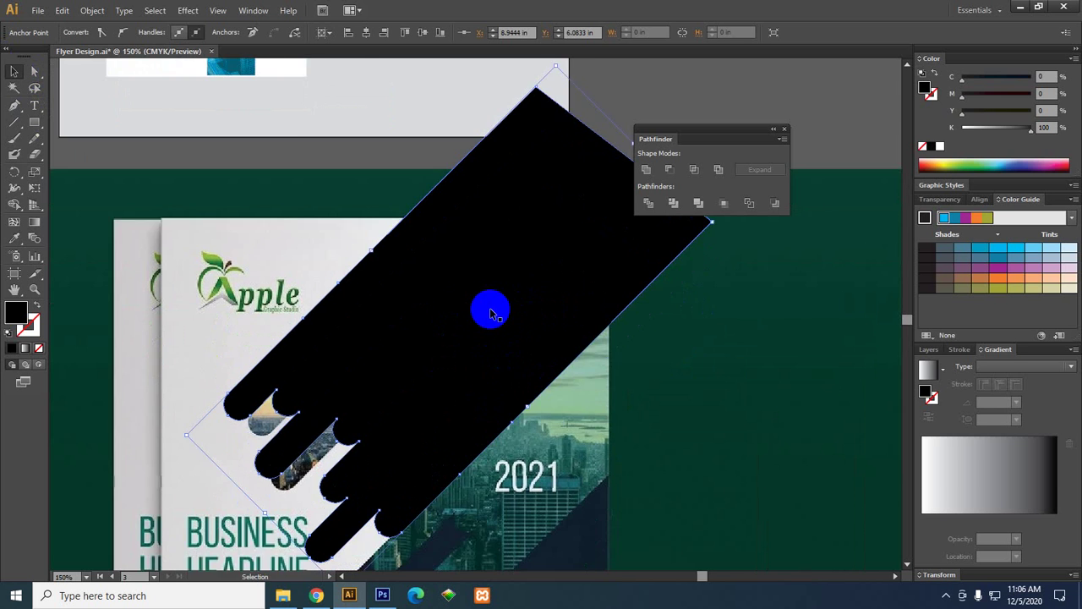
scroll(520, 433, up, 1)
click(591, 431)
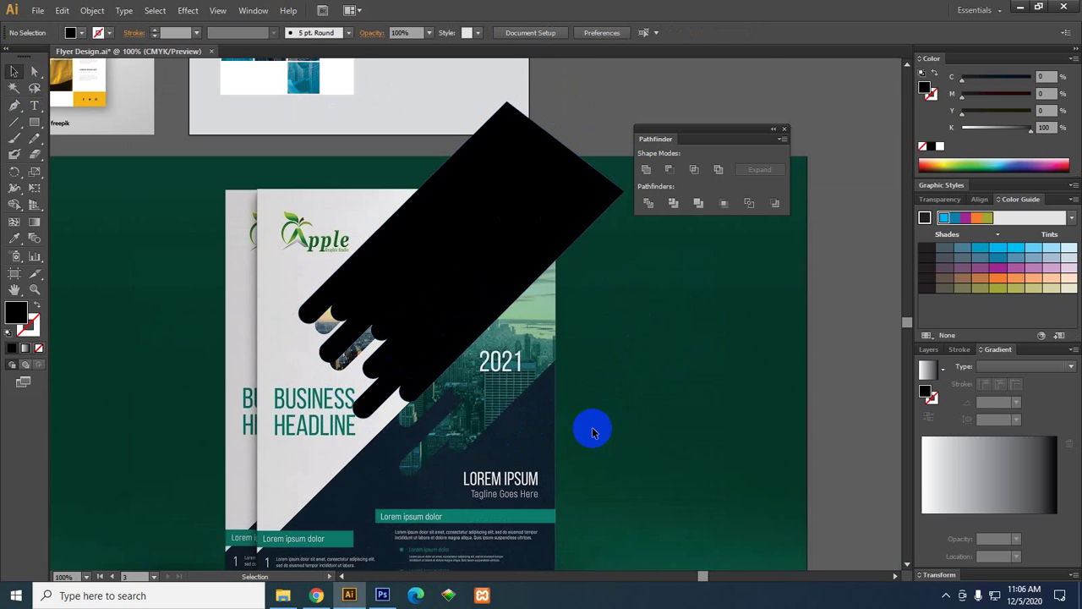
Move the clipped city picture out of the blue mosaic layout to the empty area beside the reference images.
drag(592, 430, 519, 329)
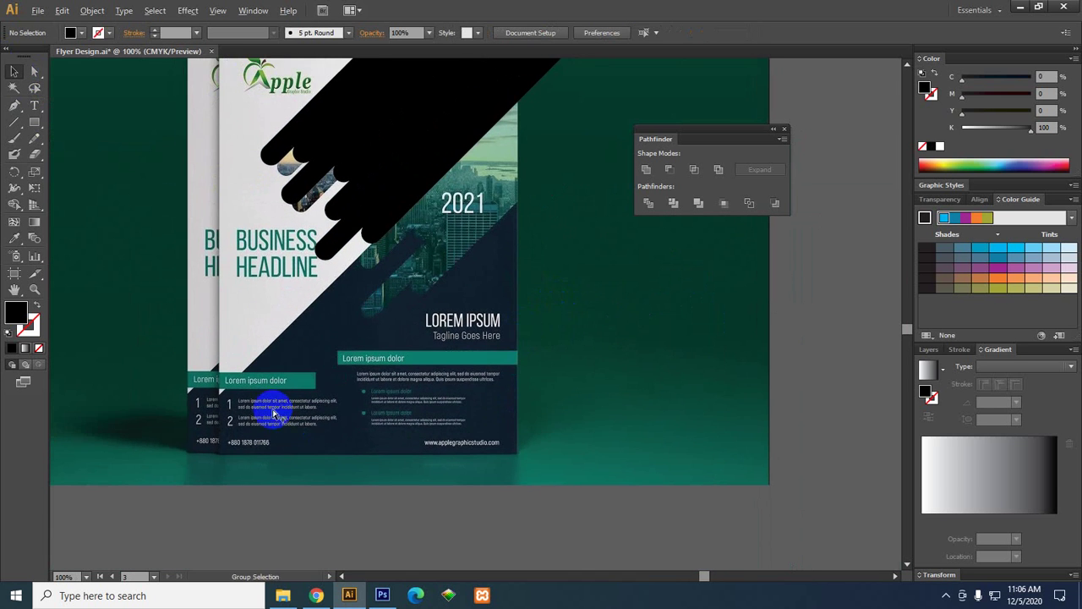
drag(324, 324, 310, 421)
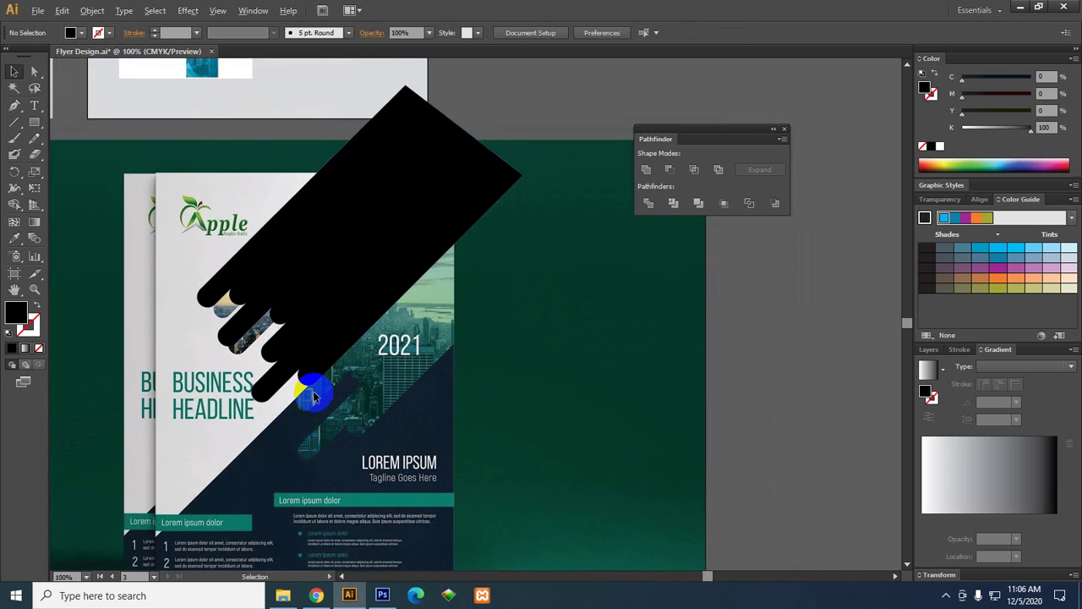
drag(223, 415, 377, 413)
scroll(377, 413, down, 3)
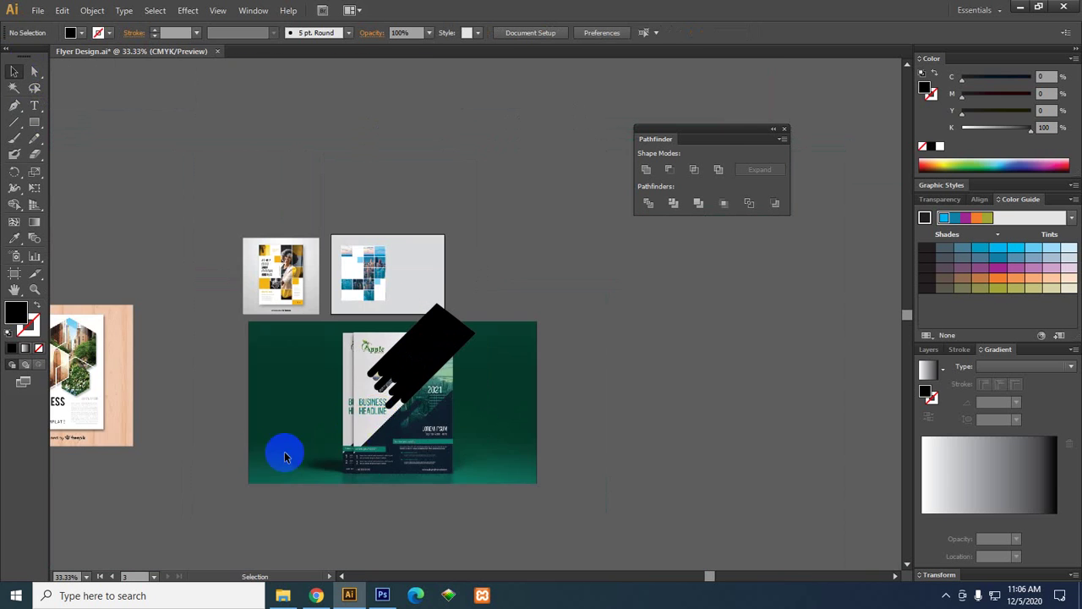
drag(254, 447, 367, 451)
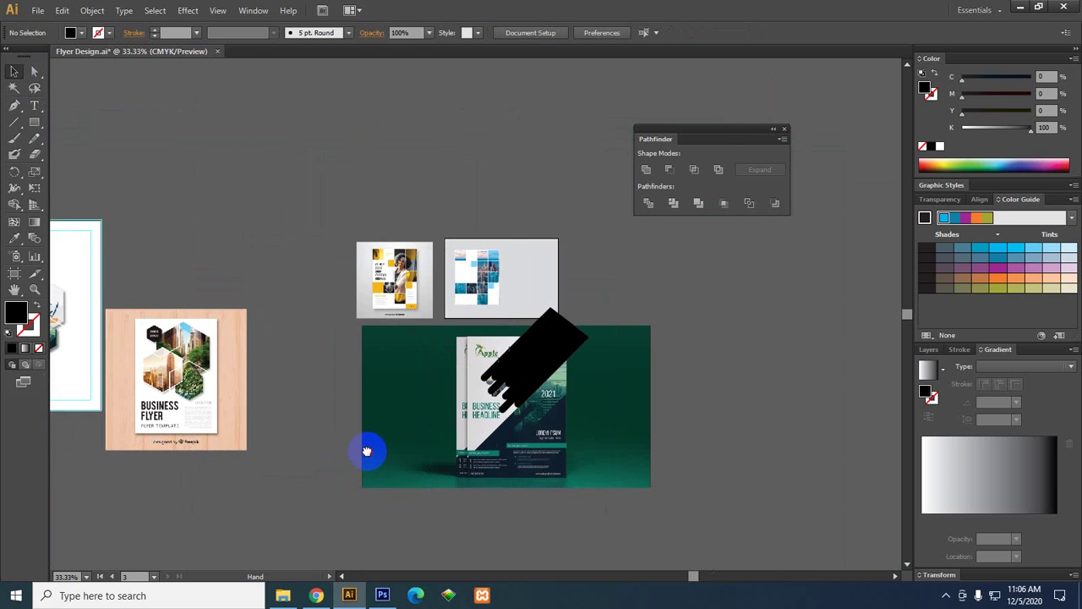
click(497, 271)
drag(483, 275, 743, 303)
Lock the green flyer reference image.
click(414, 471)
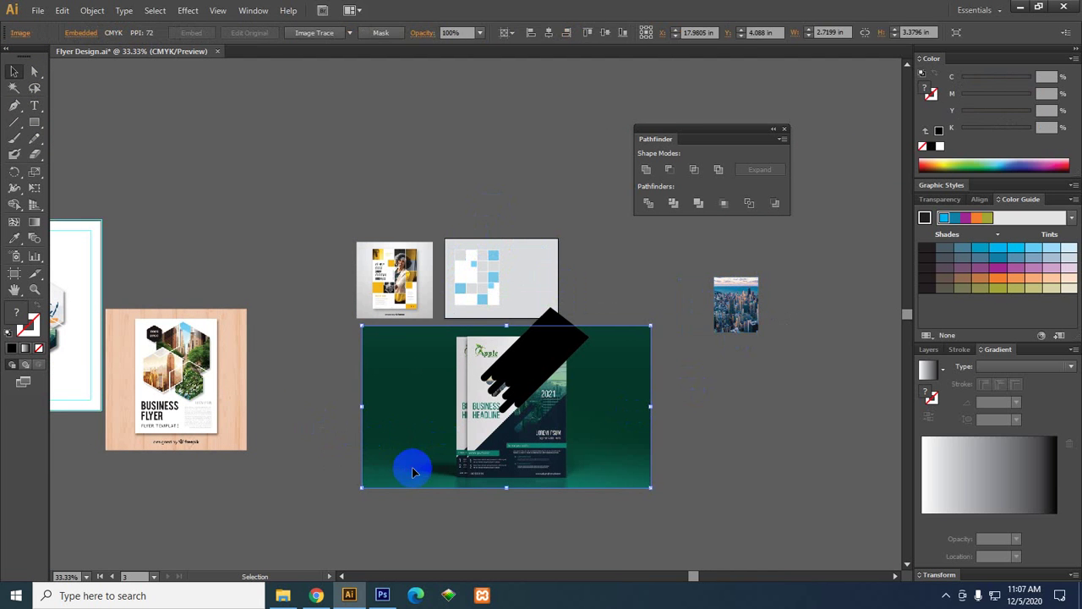
key(ctrl+2)
Try to place the clipped city picture over the black bar shape and enlarge it to cover the shape.
scroll(576, 362, up, 2)
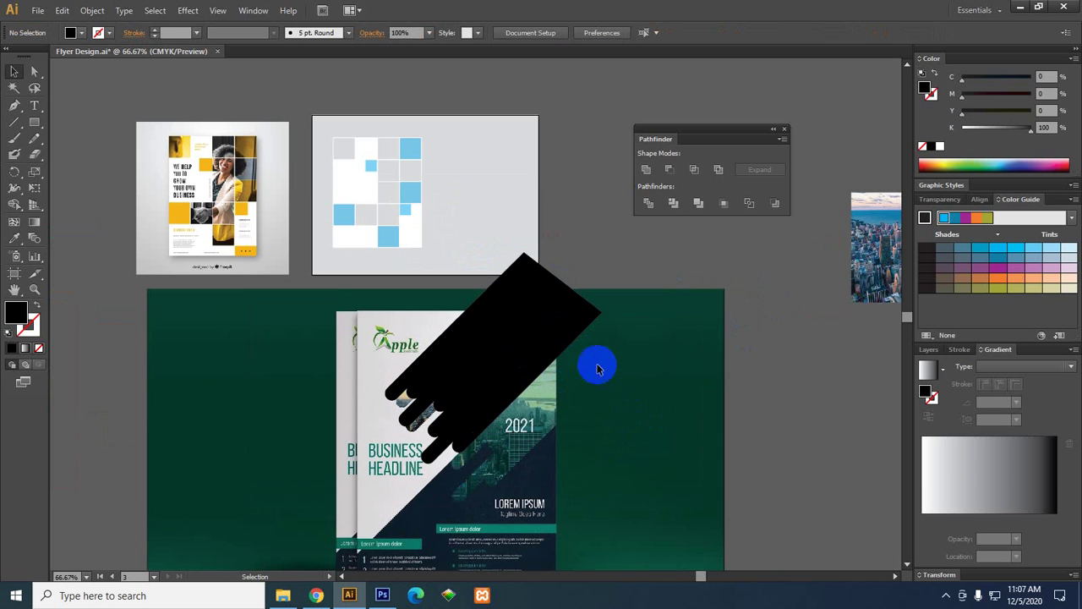
drag(897, 239, 498, 334)
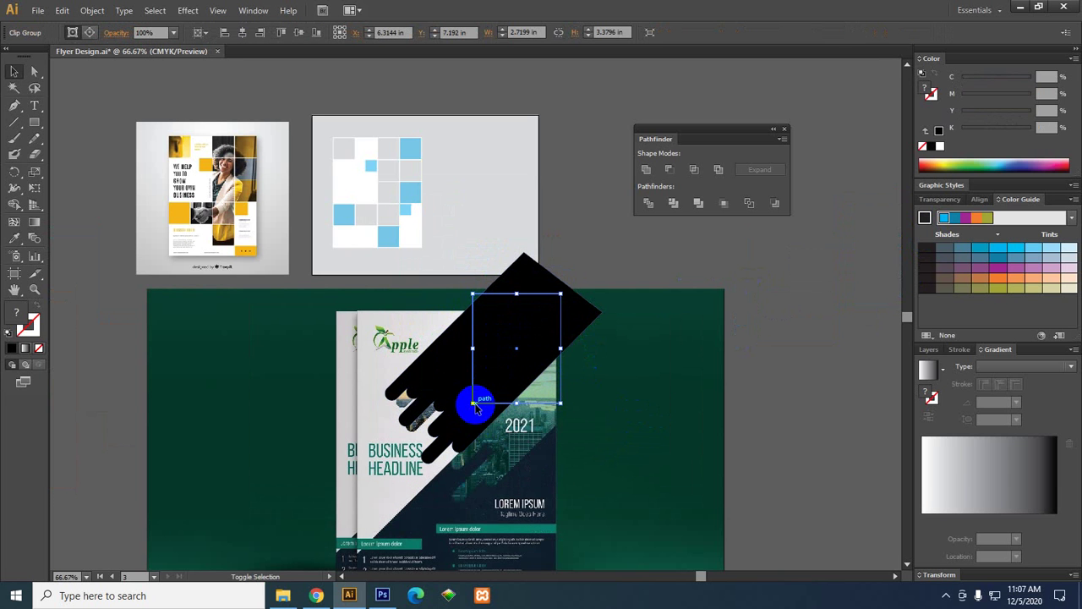
drag(472, 404, 351, 519)
click(603, 463)
scroll(536, 447, up, 1)
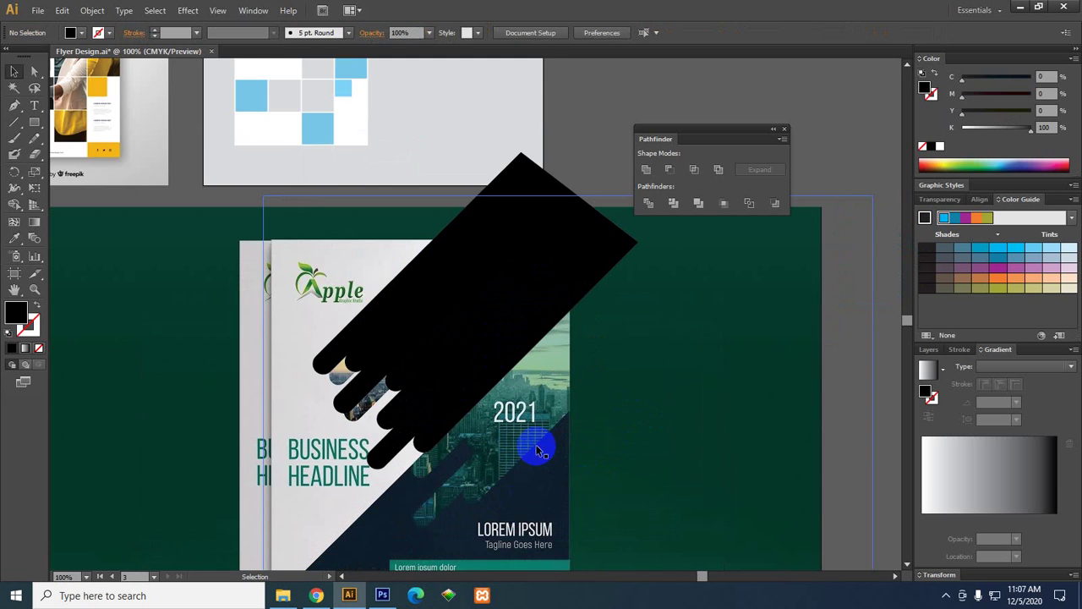
scroll(562, 401, down, 1)
click(573, 396)
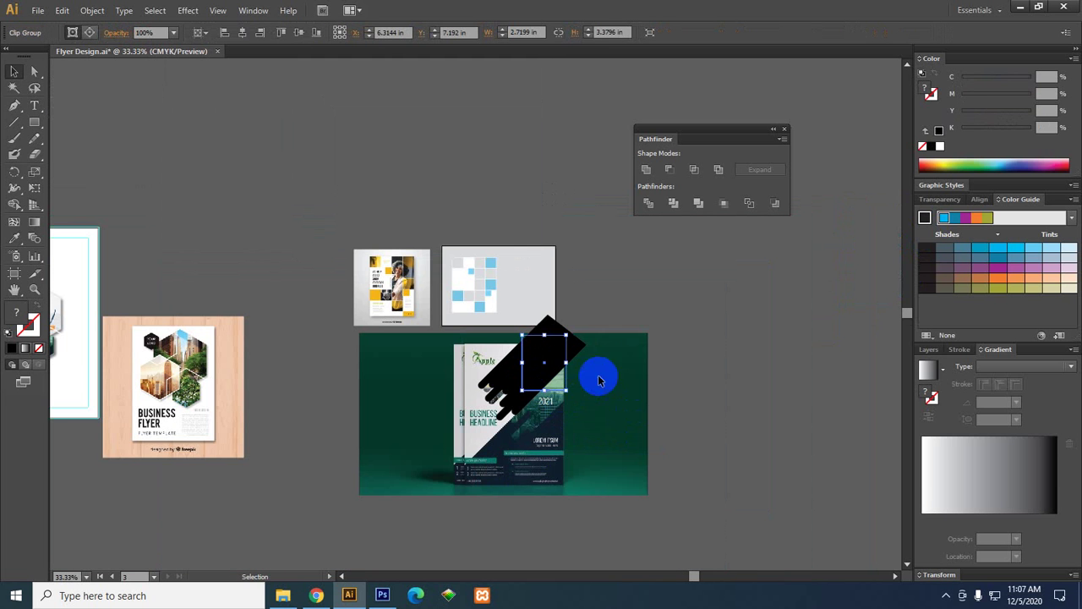
click(710, 322)
drag(694, 308, 501, 310)
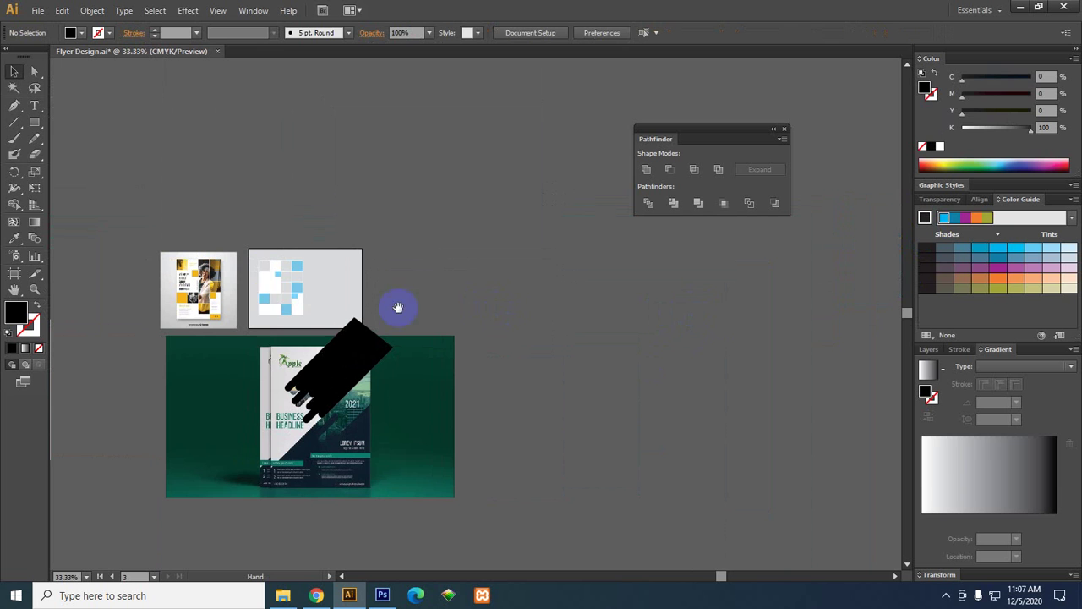
click(284, 294)
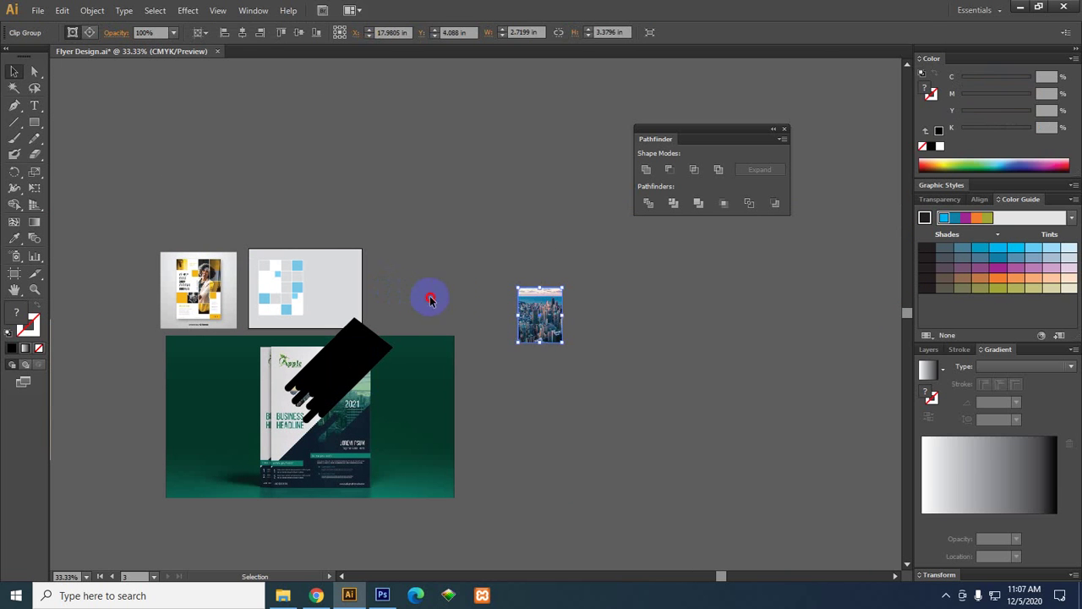
Release the city picture's clipping mask and move the full image to the empty area beside the green flyer.
drag(518, 301, 454, 295)
right_click(496, 299)
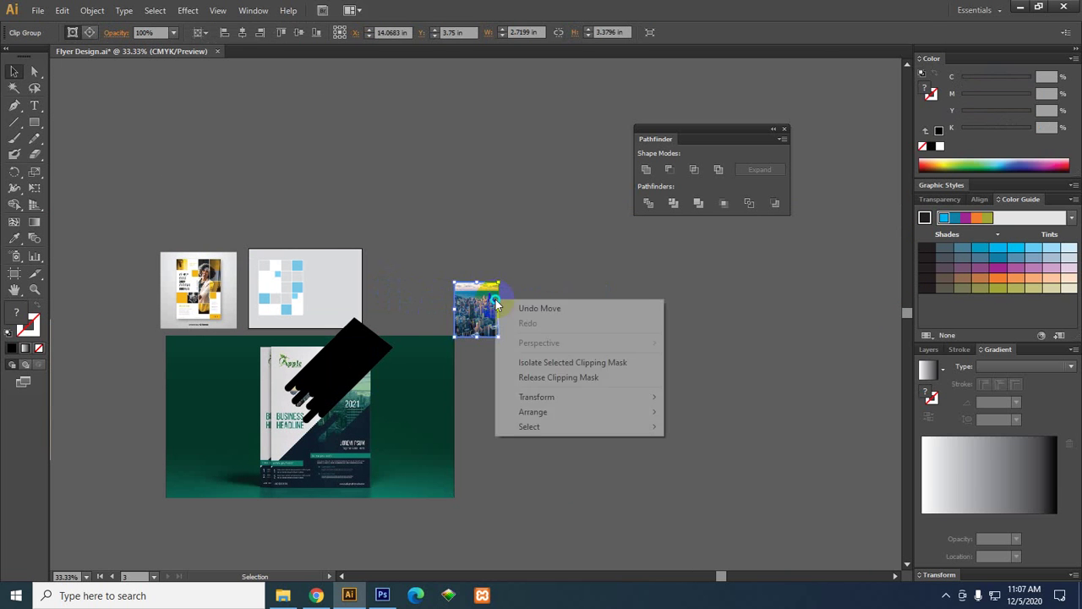
click(585, 380)
drag(510, 316, 561, 375)
drag(480, 262, 522, 319)
scroll(363, 357, up, 2)
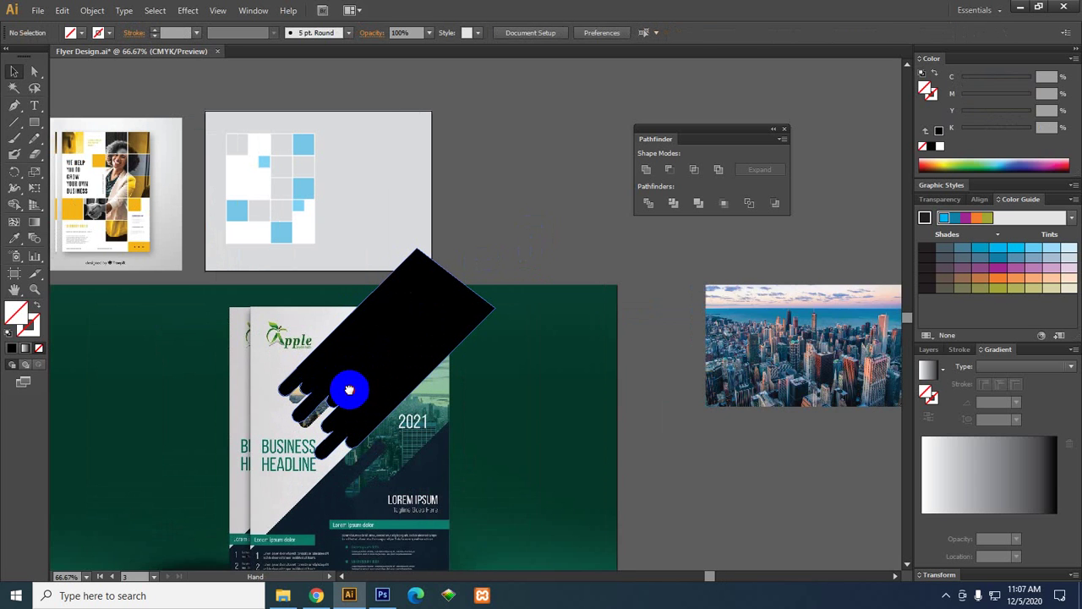
Move the city picture onto the black bar shape over the green flyer and bring the picture to the front.
drag(349, 390, 394, 374)
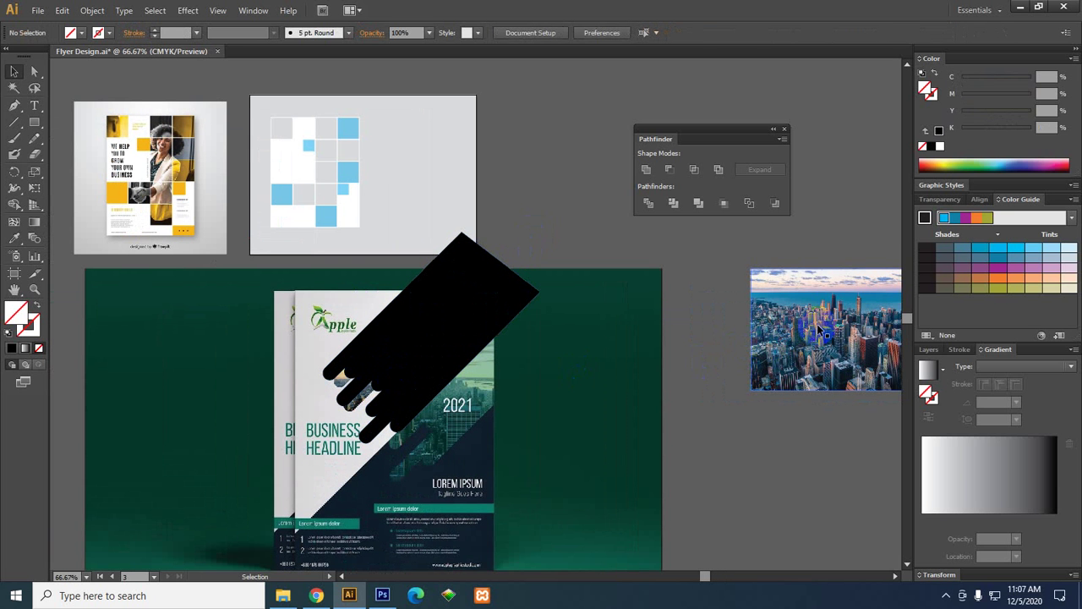
drag(818, 325, 730, 331)
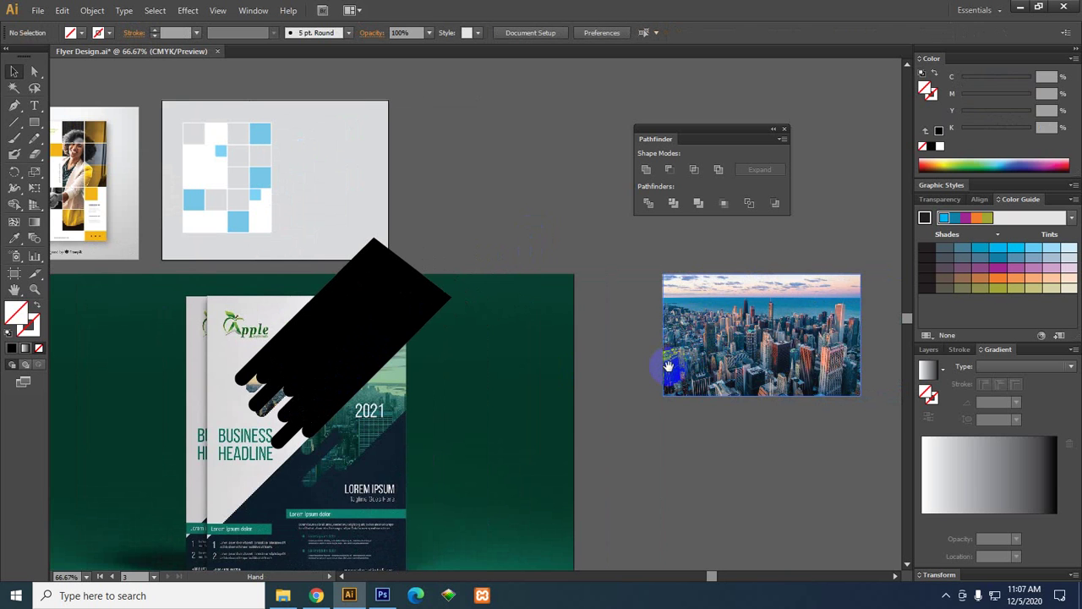
drag(668, 366, 605, 359)
drag(737, 331, 422, 328)
right_click(466, 328)
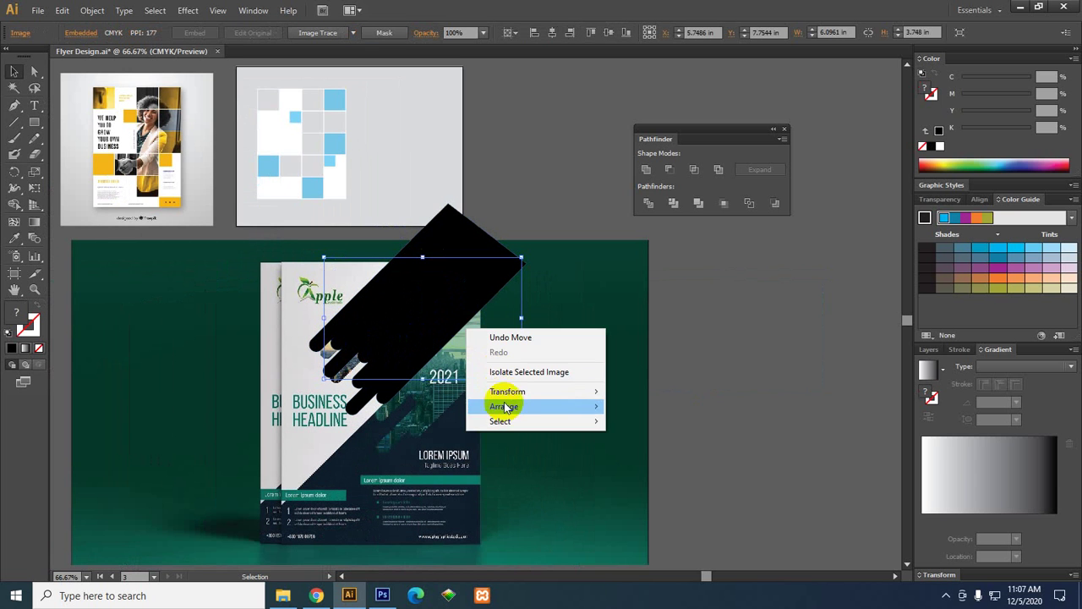
mouse_move(505, 410)
click(651, 406)
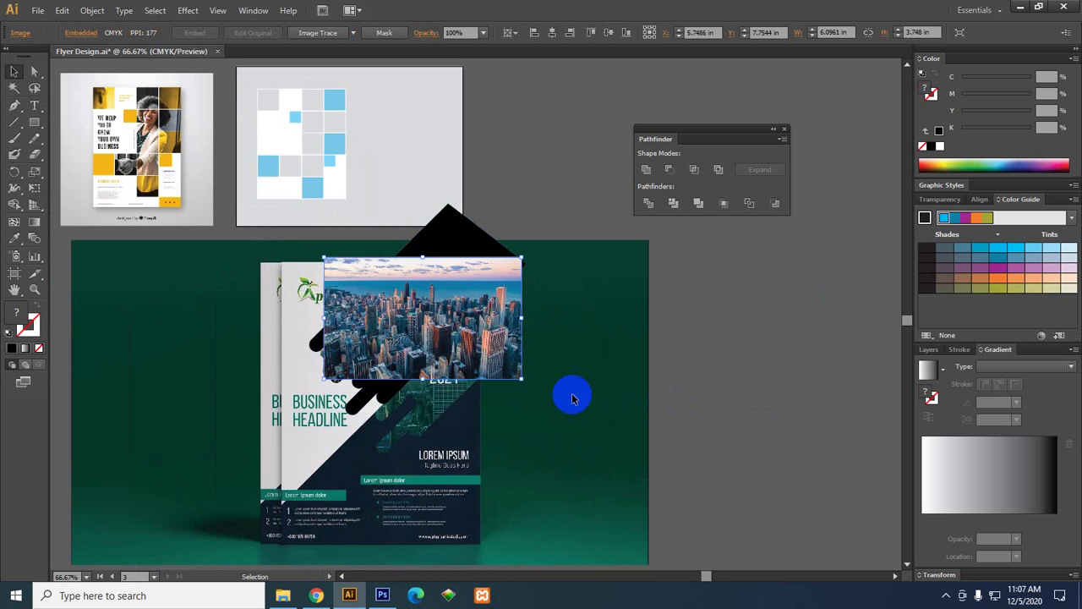
Bring the black bar shape to the front, above the city picture.
right_click(446, 236)
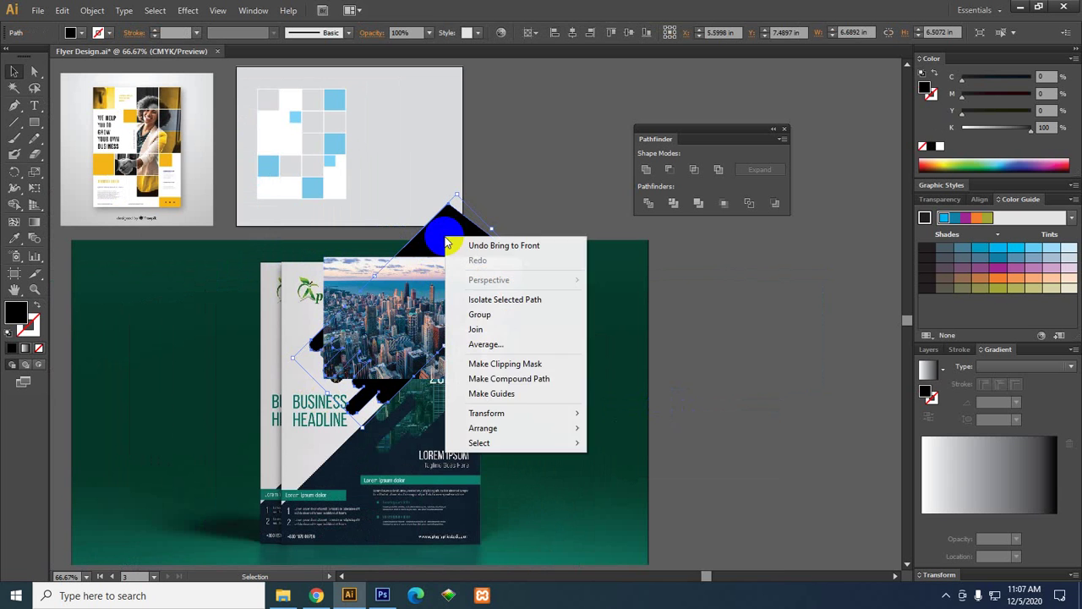
mouse_move(517, 427)
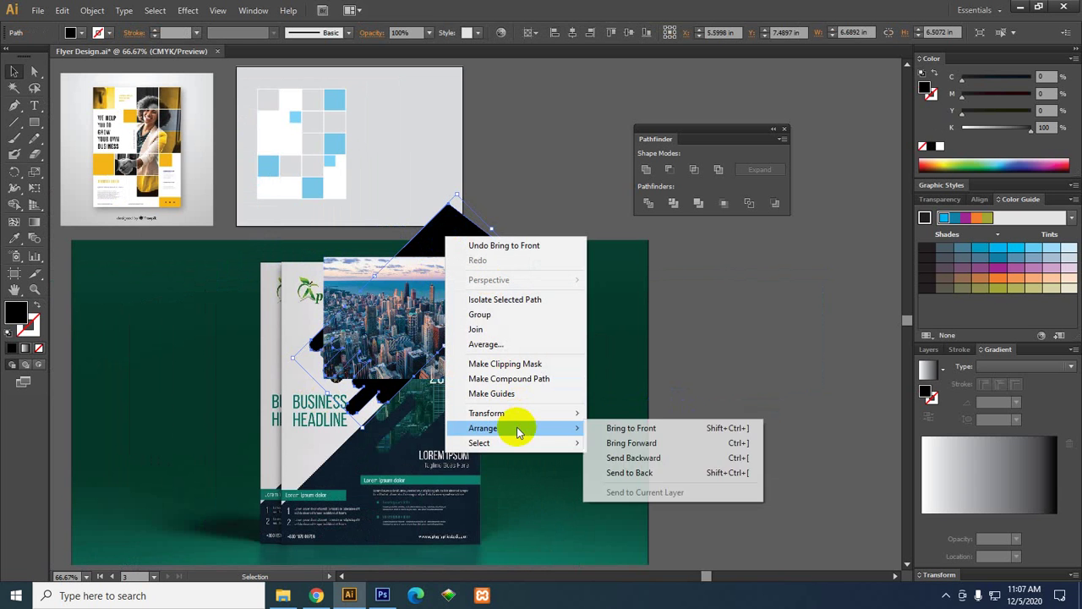
click(621, 428)
Enlarge the city picture proportionally to about 9.89 by 6.08 in behind the black bar shape.
scroll(350, 381, up, 1)
click(335, 244)
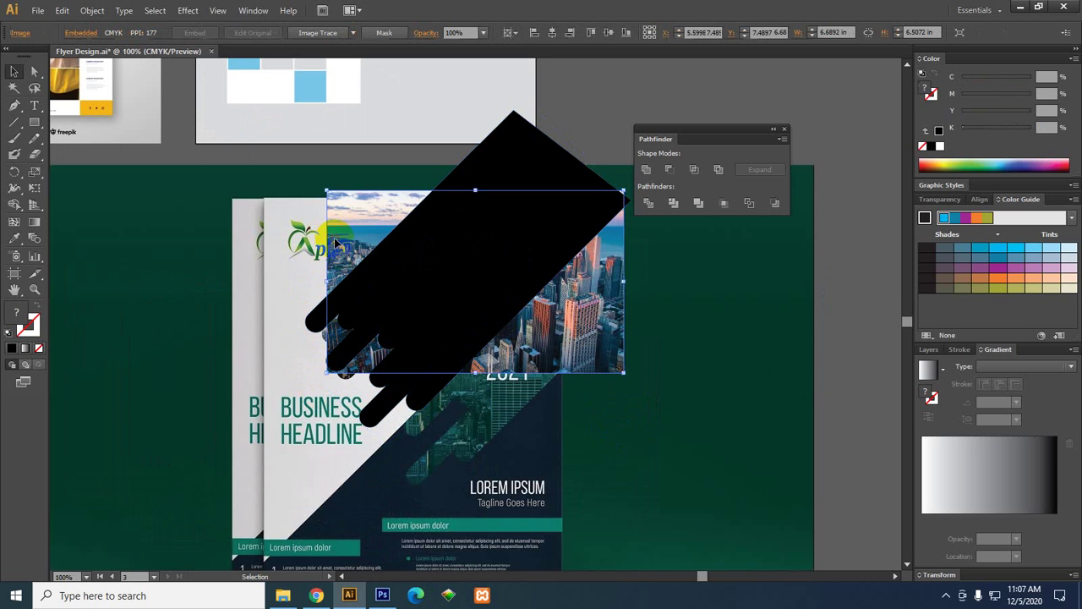
click(331, 378)
drag(325, 374, 238, 428)
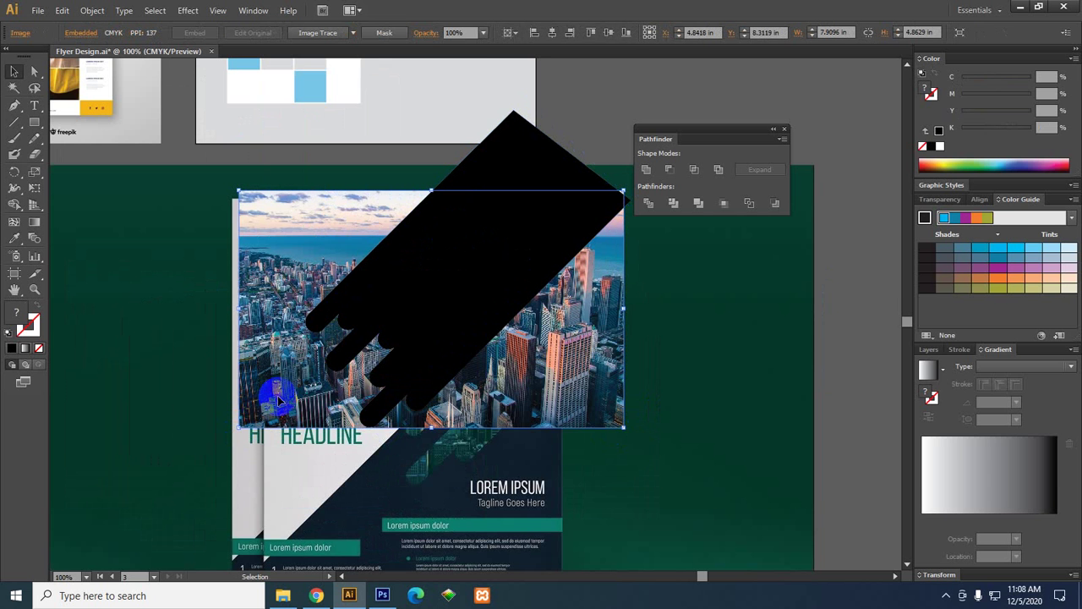
drag(494, 434, 483, 417)
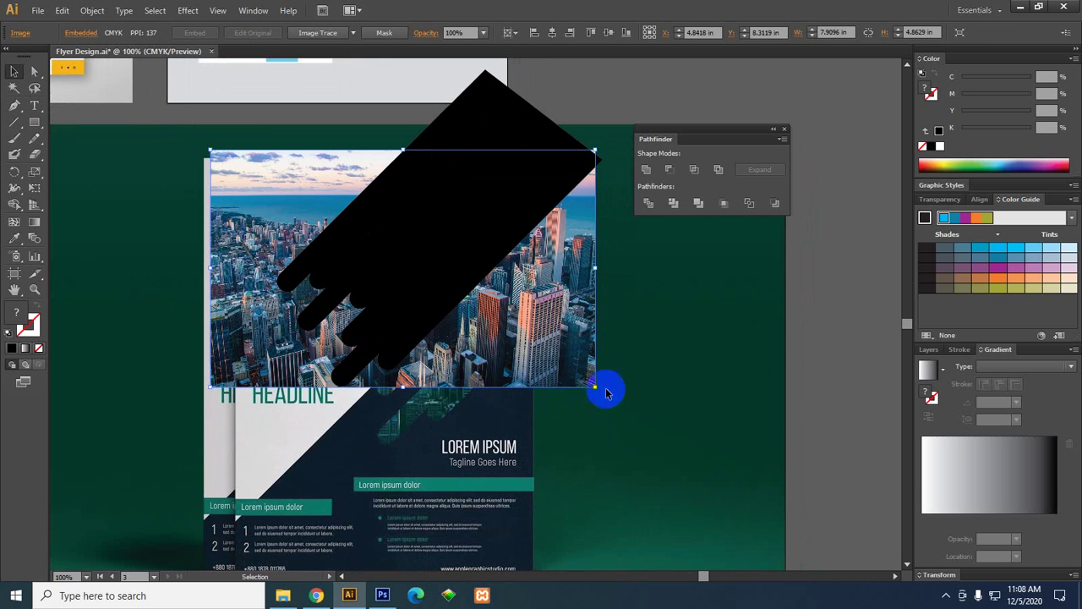
drag(595, 386, 695, 446)
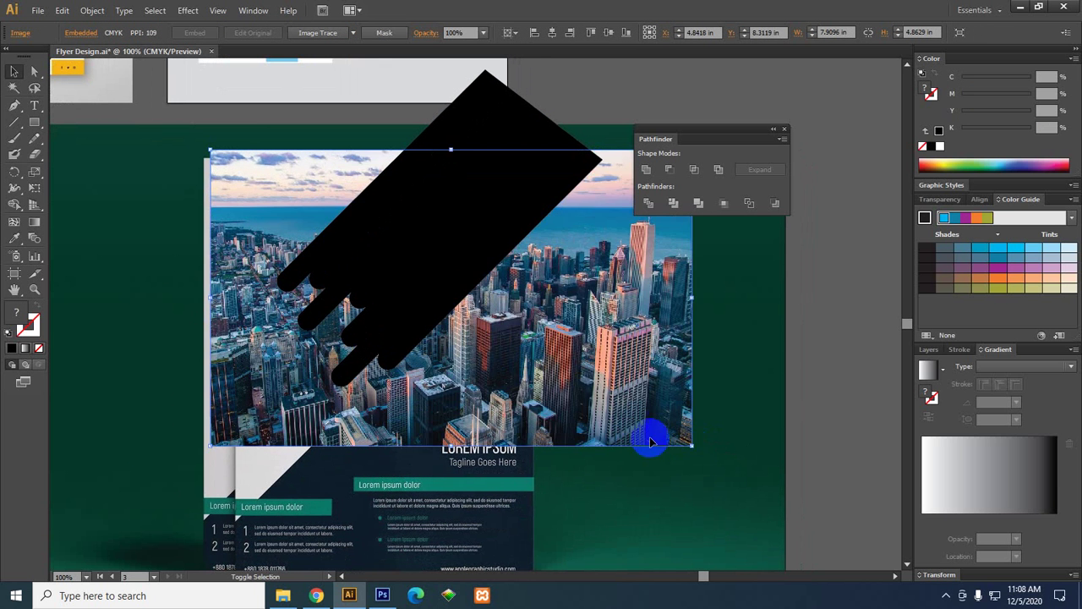
scroll(642, 430, right, 2)
scroll(642, 431, up, 1)
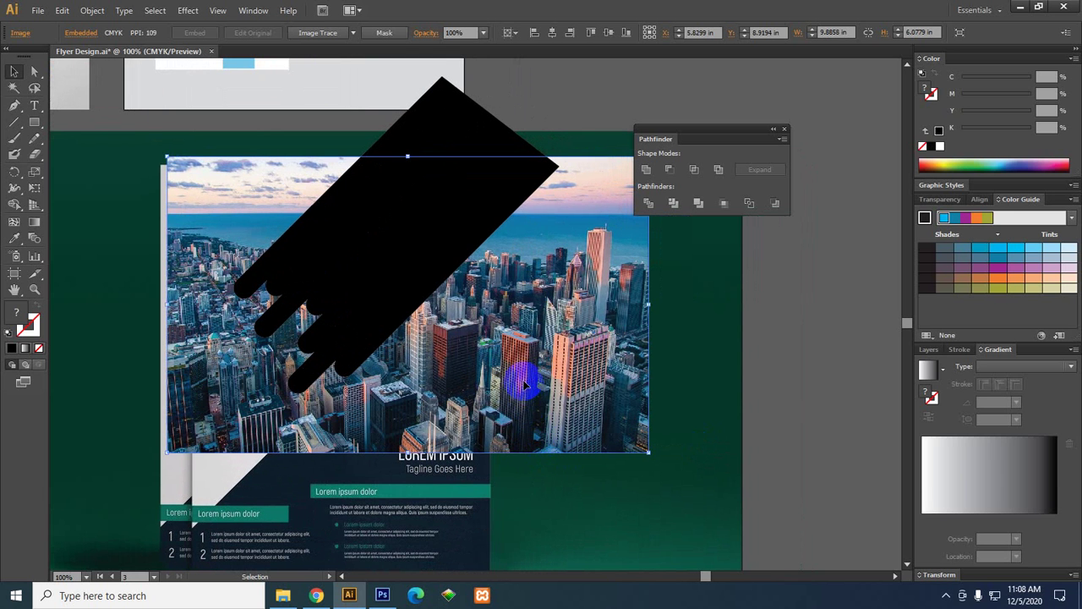
Clear the city picture off the flyer and duplicate the black bar shape about 1.62 in right and 2.57 in down.
key(Delete)
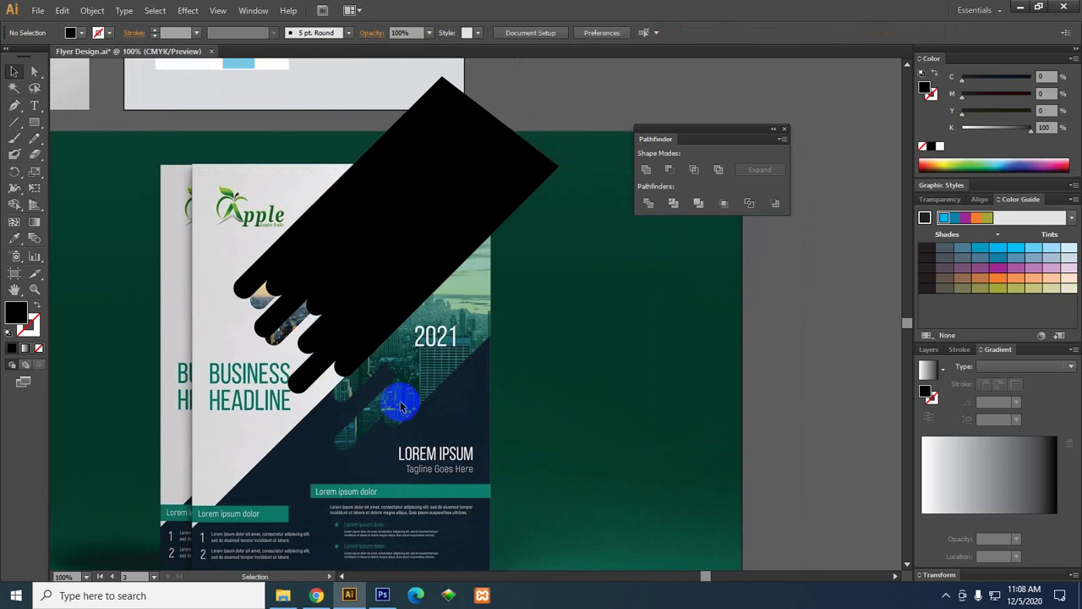
scroll(375, 379, up, 1)
drag(362, 321, 456, 423)
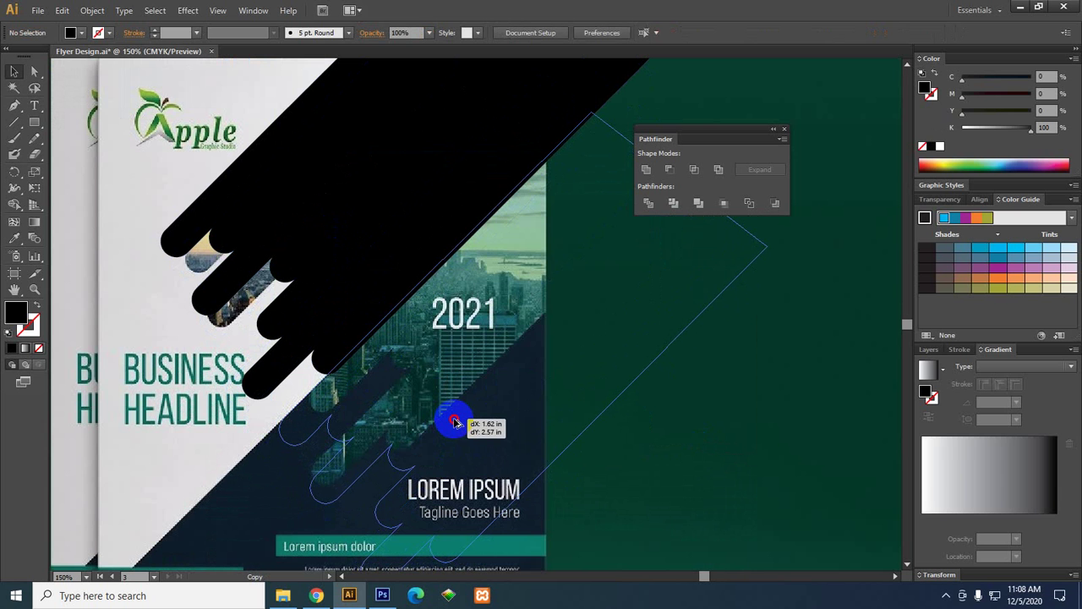
drag(456, 422, 456, 423)
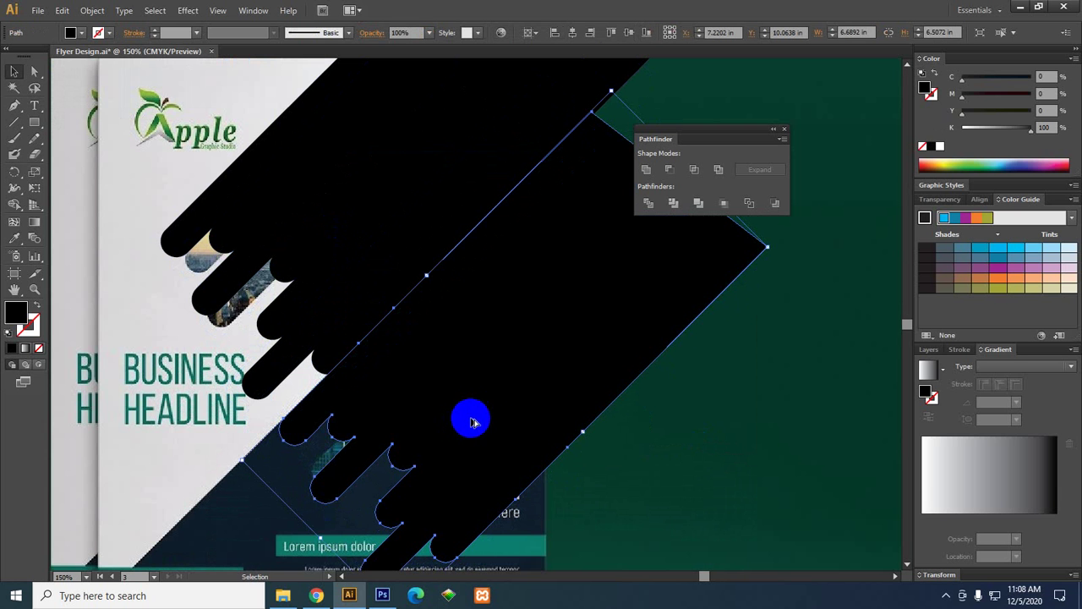
scroll(478, 420, down, 1)
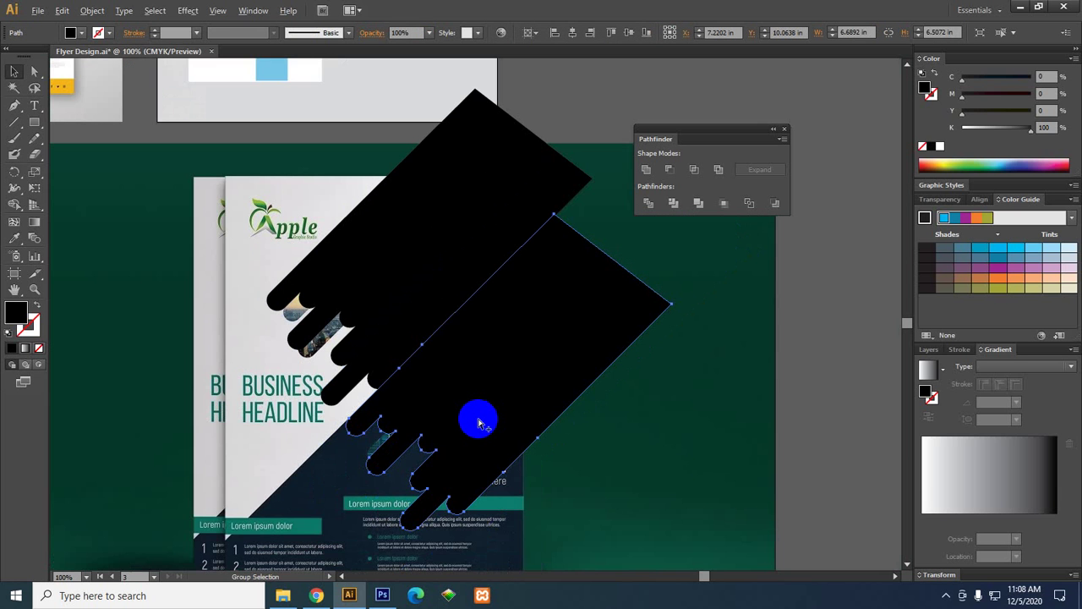
click(594, 440)
drag(594, 445, 582, 427)
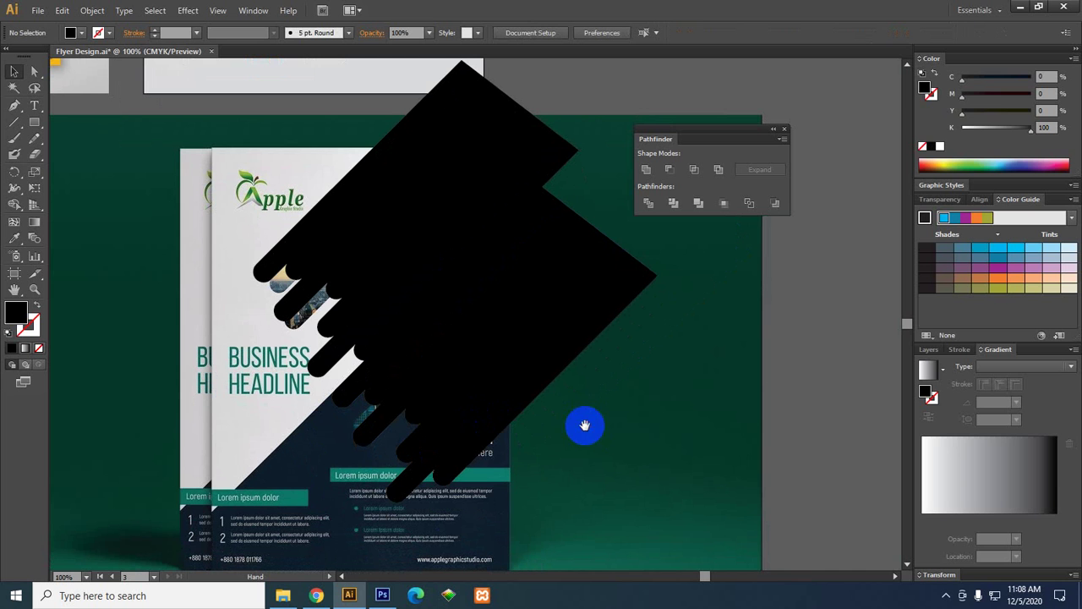
Draw a diagonal line lengthwise across the copied bar shape from the notch between its bars and split the shape with Divide.
click(471, 370)
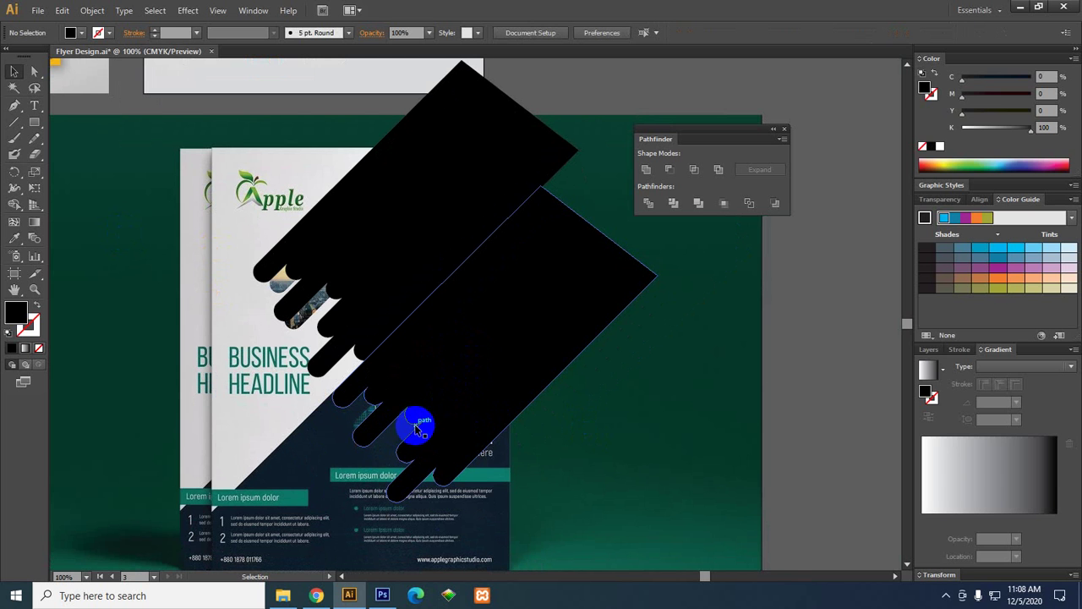
click(13, 123)
drag(71, 185, 710, 185)
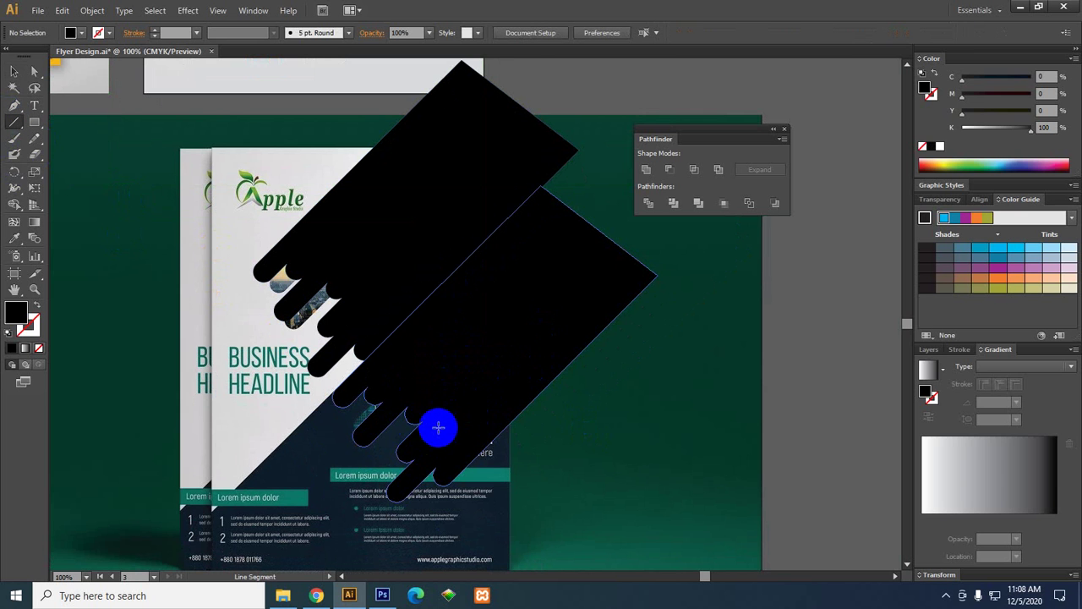
drag(414, 429, 610, 219)
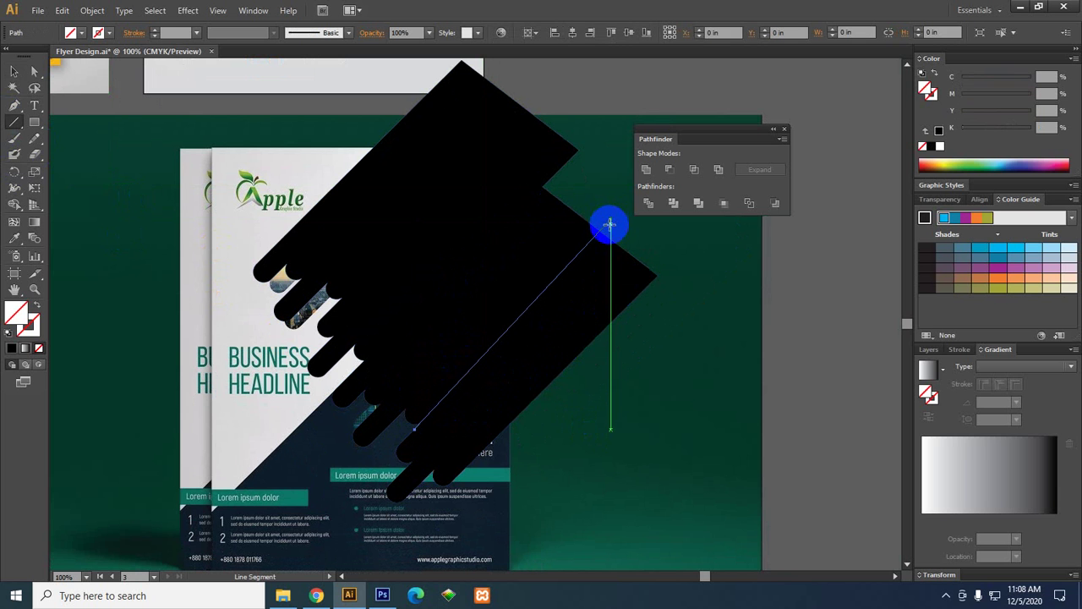
click(14, 71)
shift+click(487, 291)
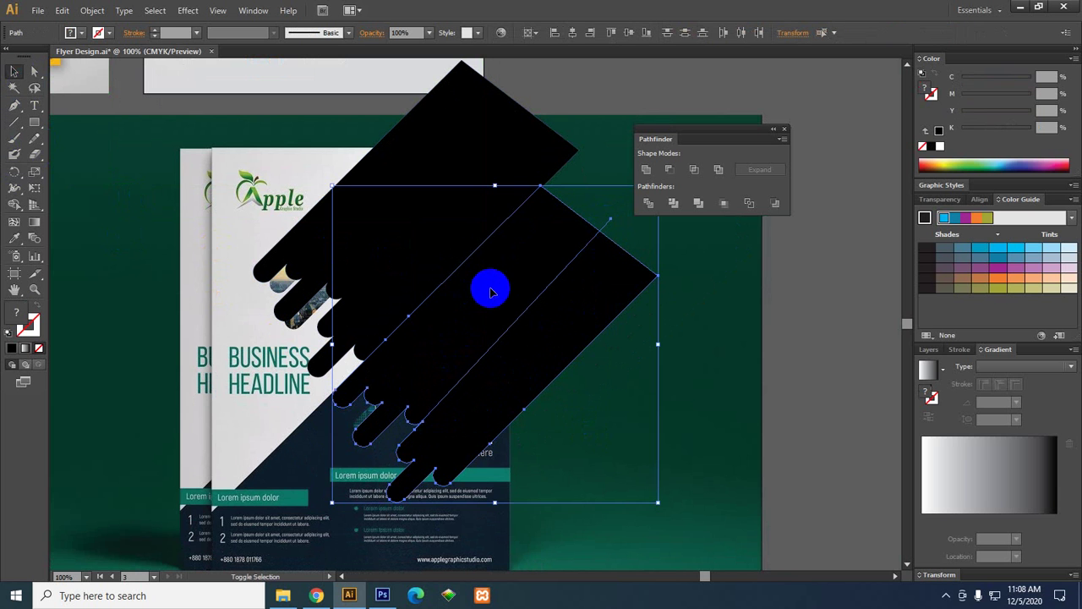
click(649, 204)
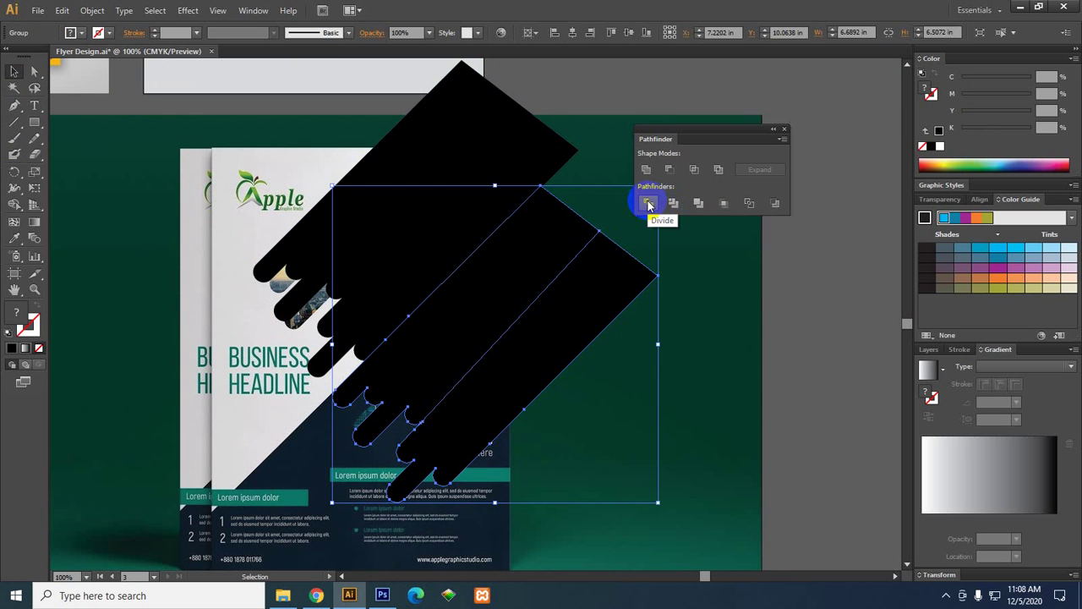
Ungroup the divided copy, pull its lower-right strip away from the flyer and delete it.
right_click(553, 263)
click(613, 348)
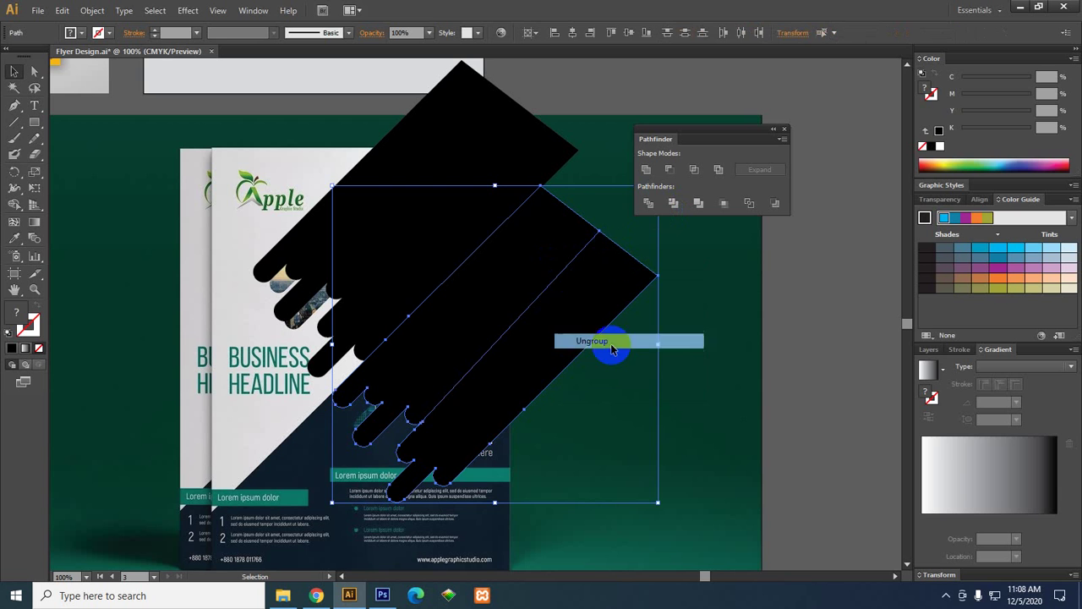
click(620, 422)
drag(552, 347, 650, 437)
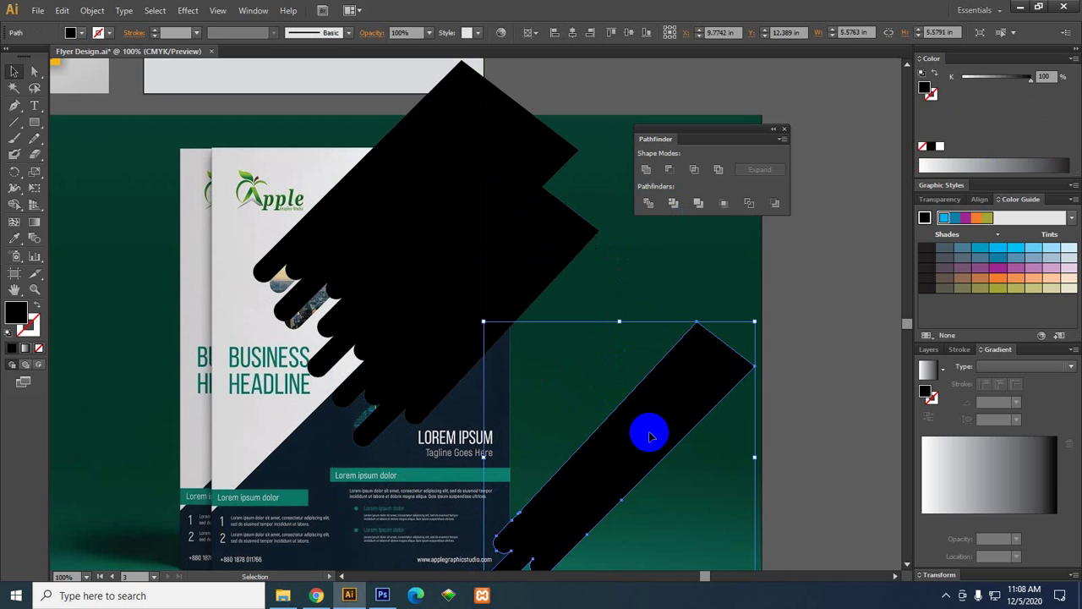
key(Delete)
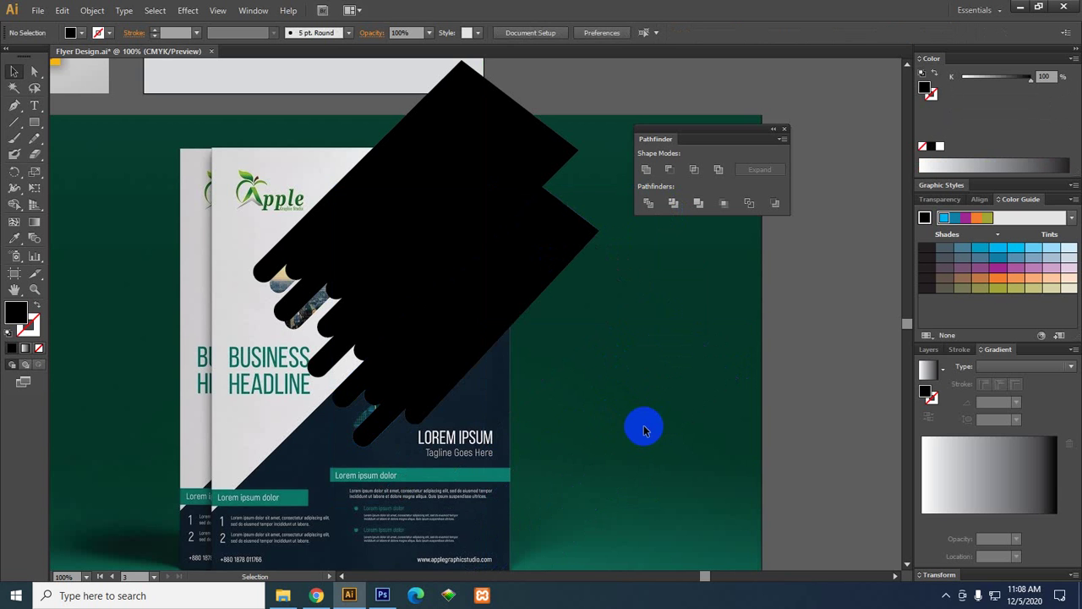
Restore the enlarged city picture in its place behind the black shapes and move the Pathfinder panel off the picture.
click(554, 404)
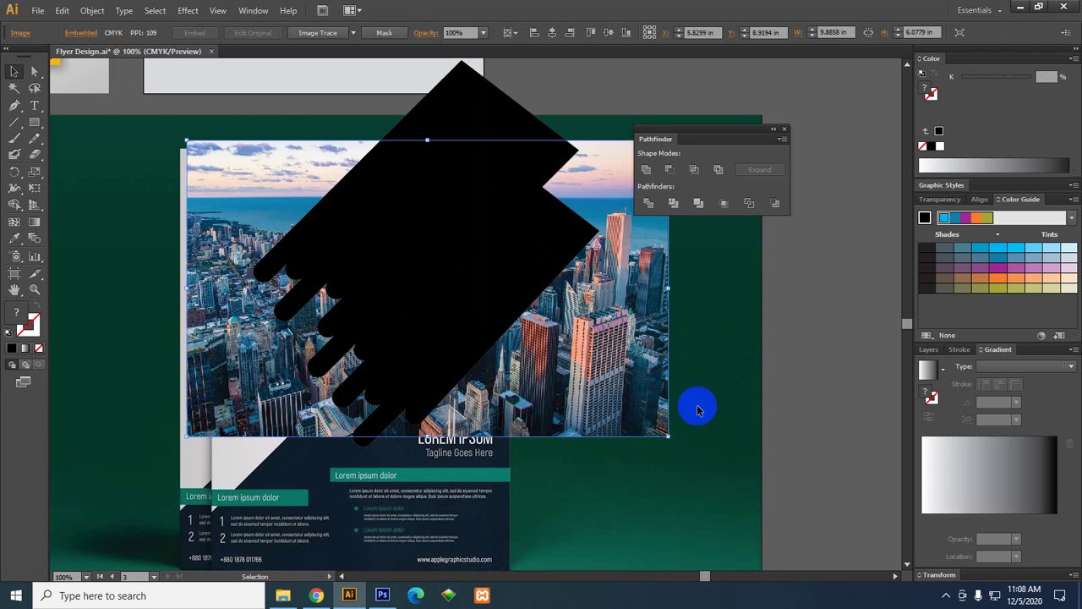
click(591, 341)
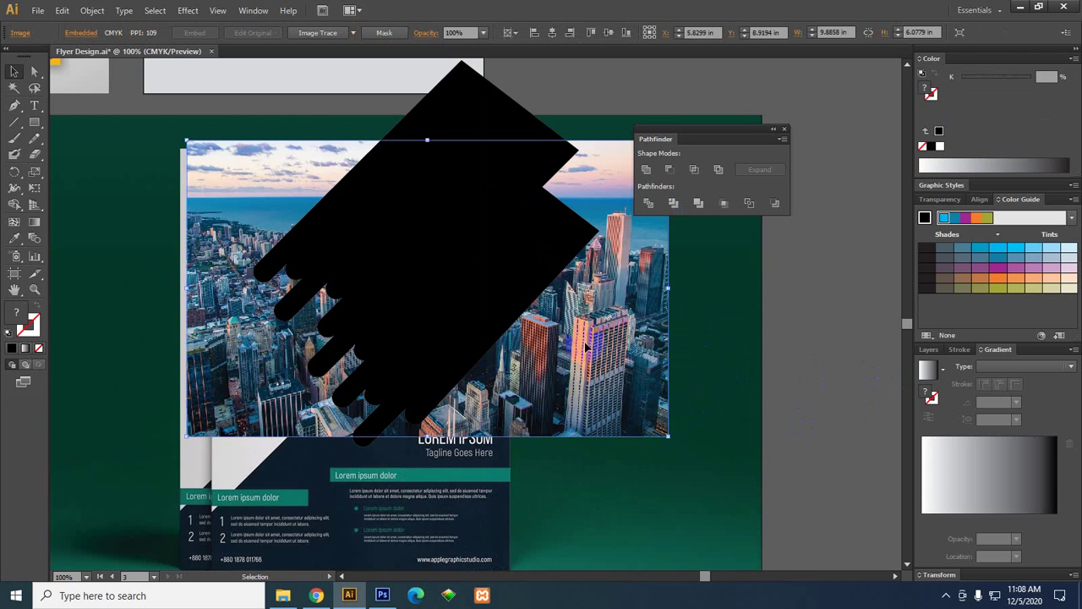
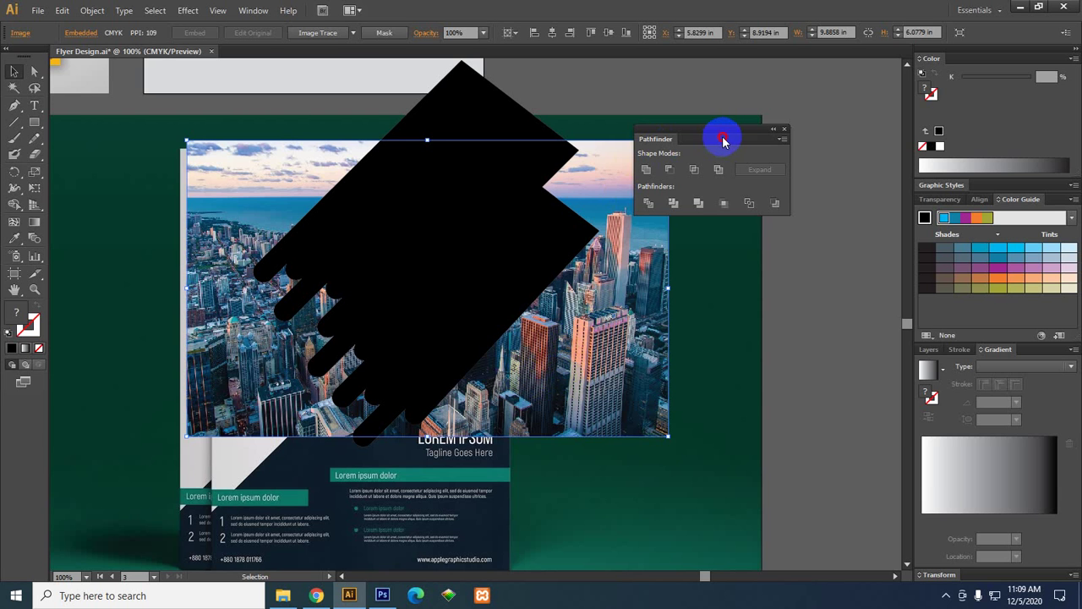
drag(728, 141, 763, 156)
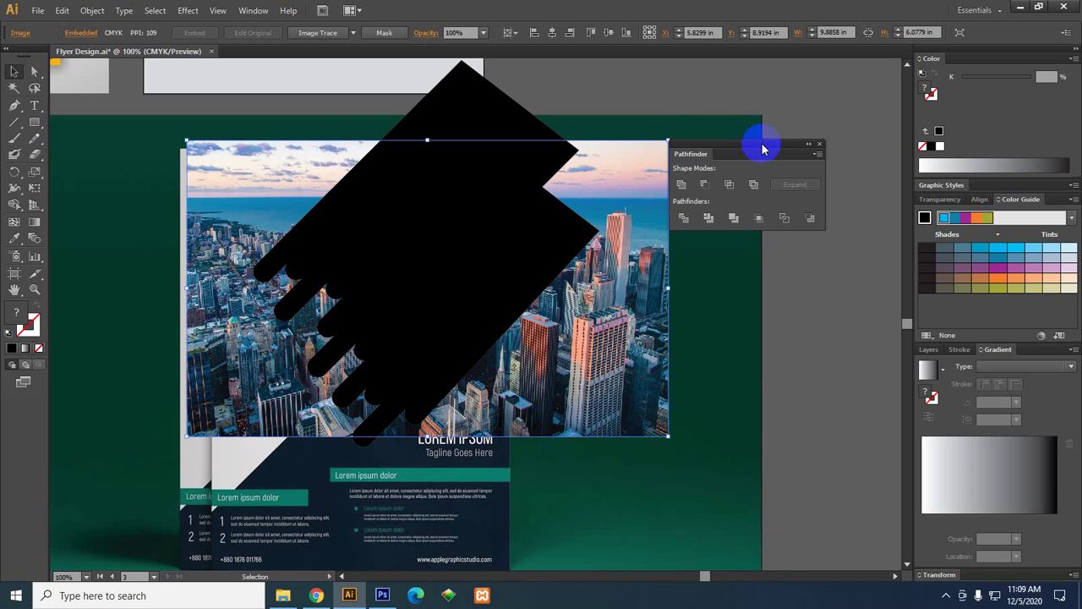
drag(762, 143, 761, 143)
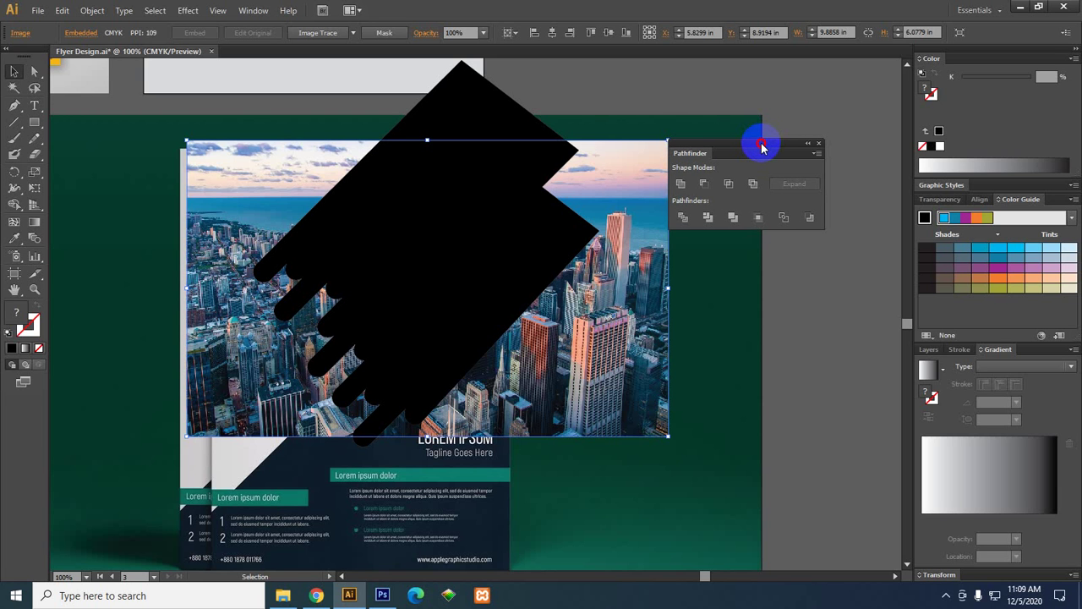
drag(762, 147, 762, 237)
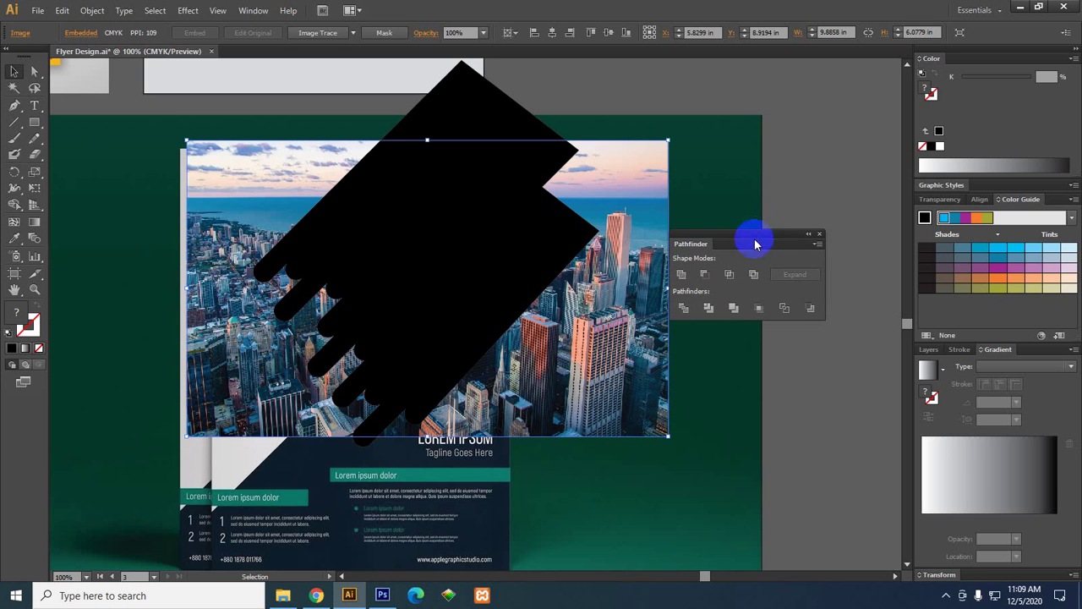
drag(757, 244, 814, 187)
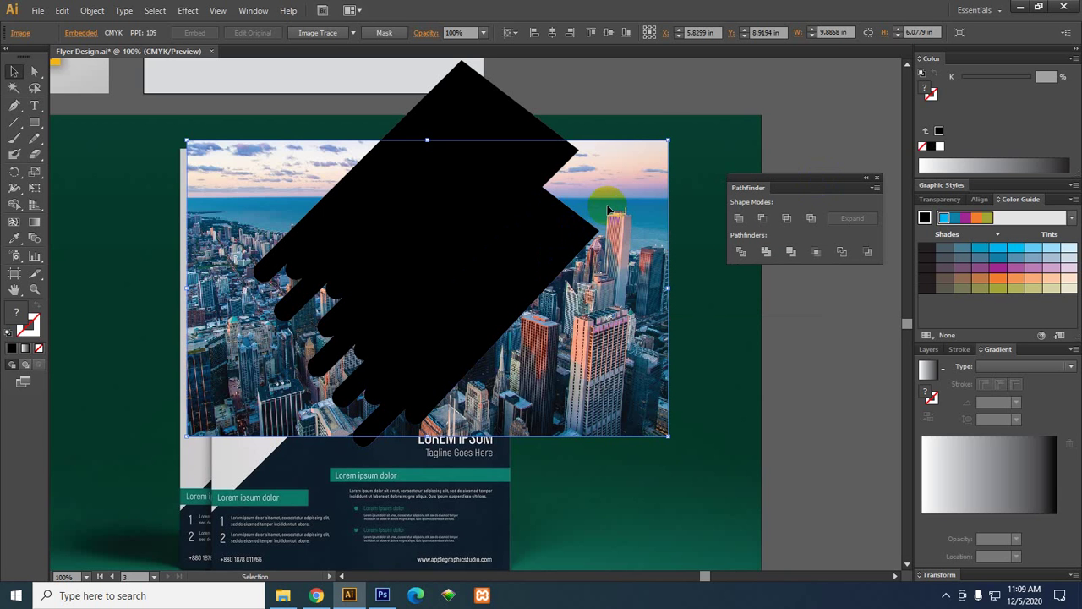
Duplicate the city picture and the lower-right black bar shape in place.
key(a)
click(802, 303)
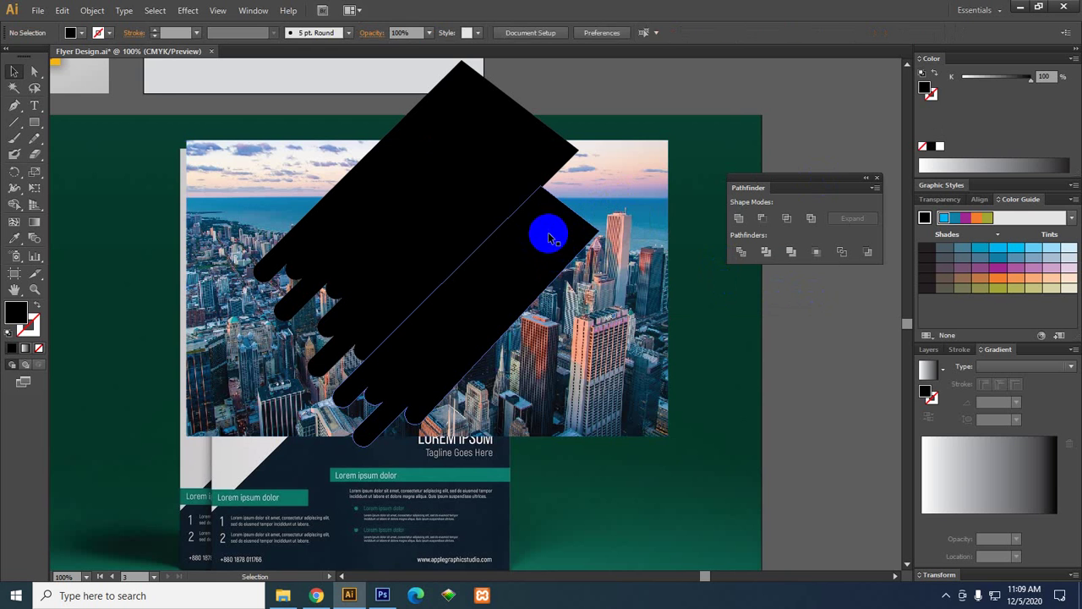
click(550, 239)
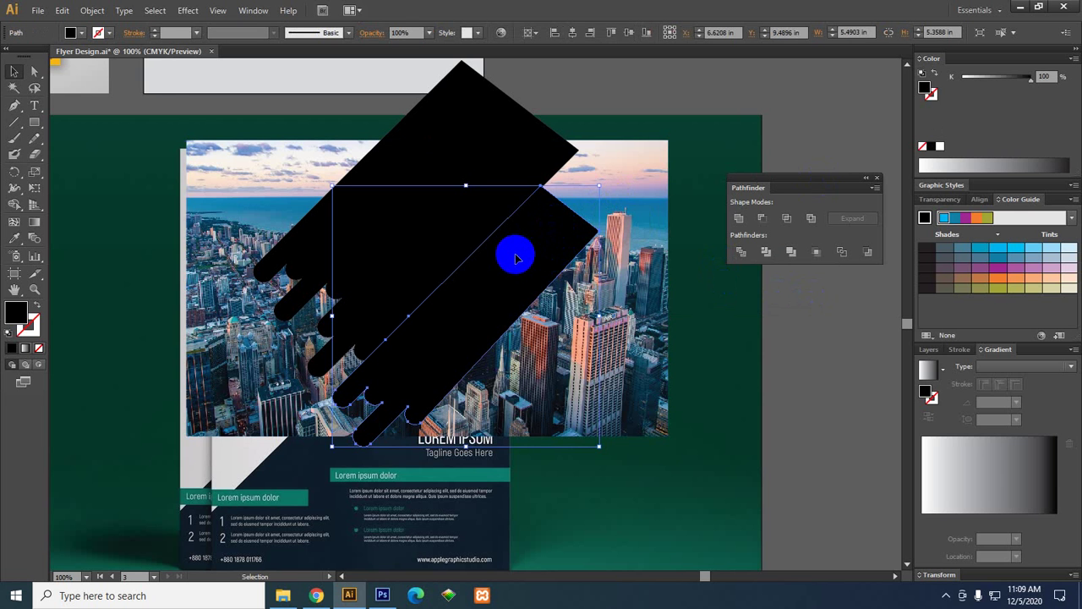
click(564, 394)
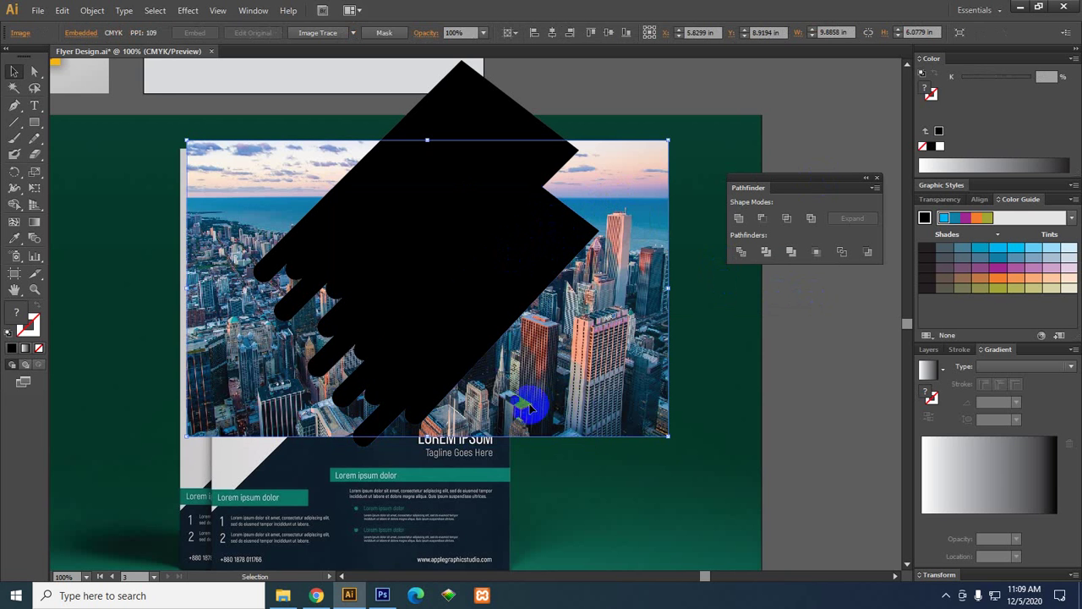
key(a)
click(454, 347)
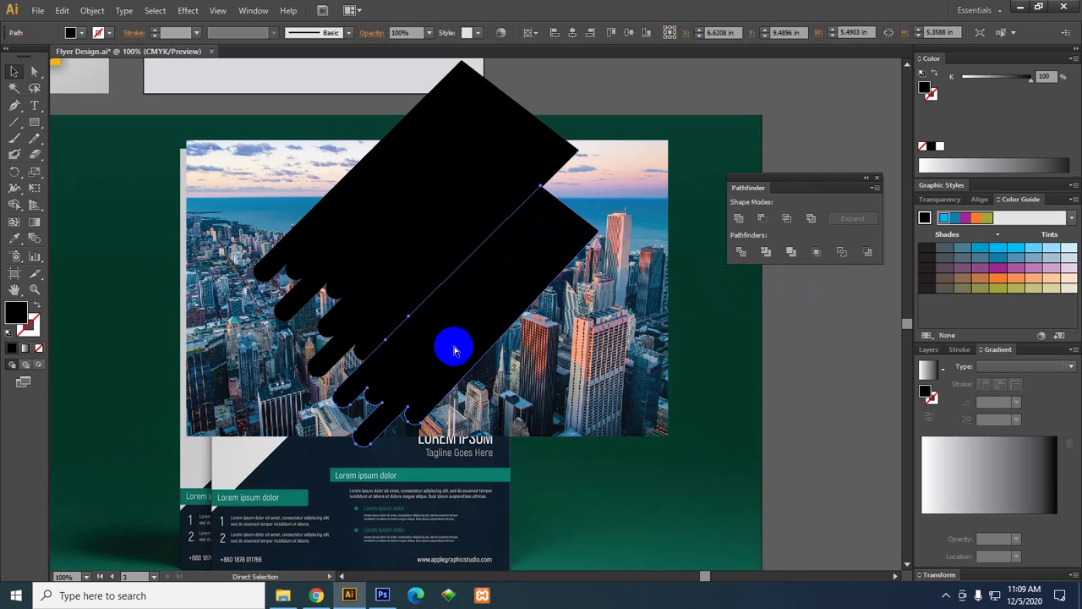
key(v)
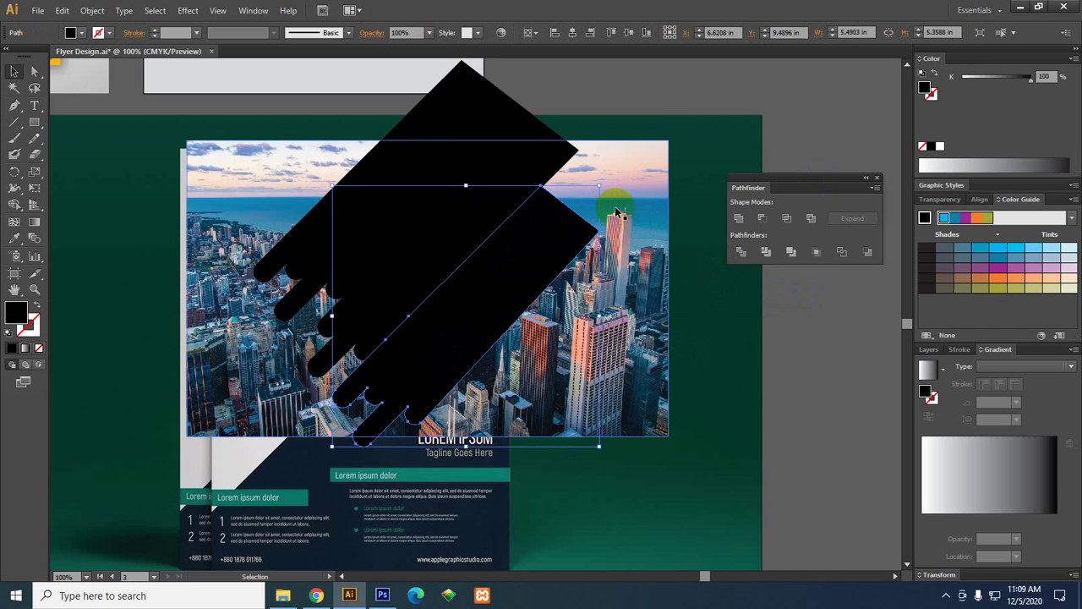
Mask one copy of the city picture with the upper-left black bar shape using a clipping mask.
click(597, 183)
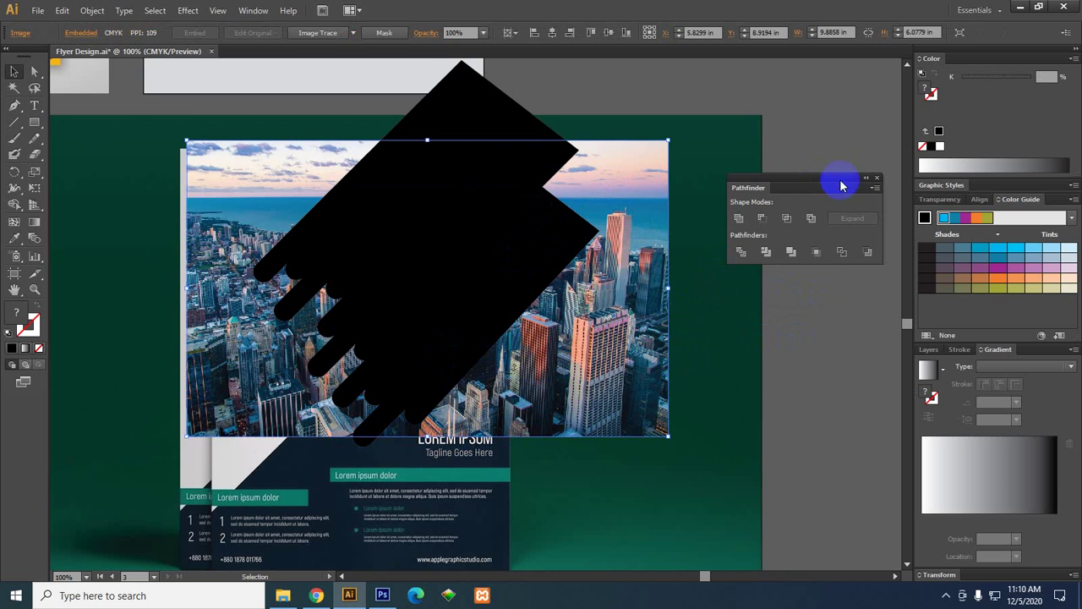
shift+click(463, 123)
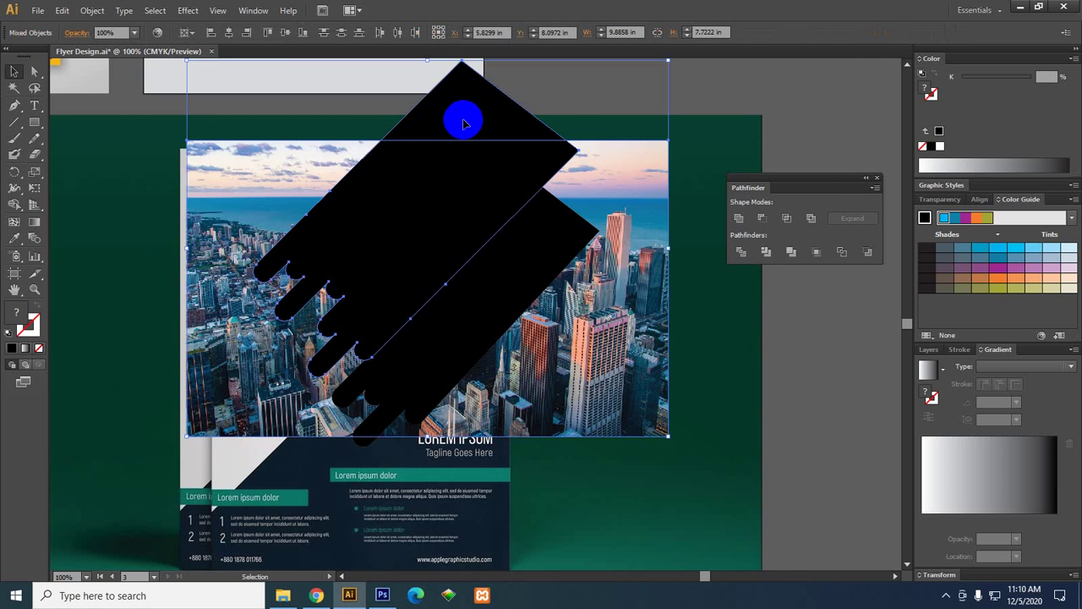
key(ctrl+7)
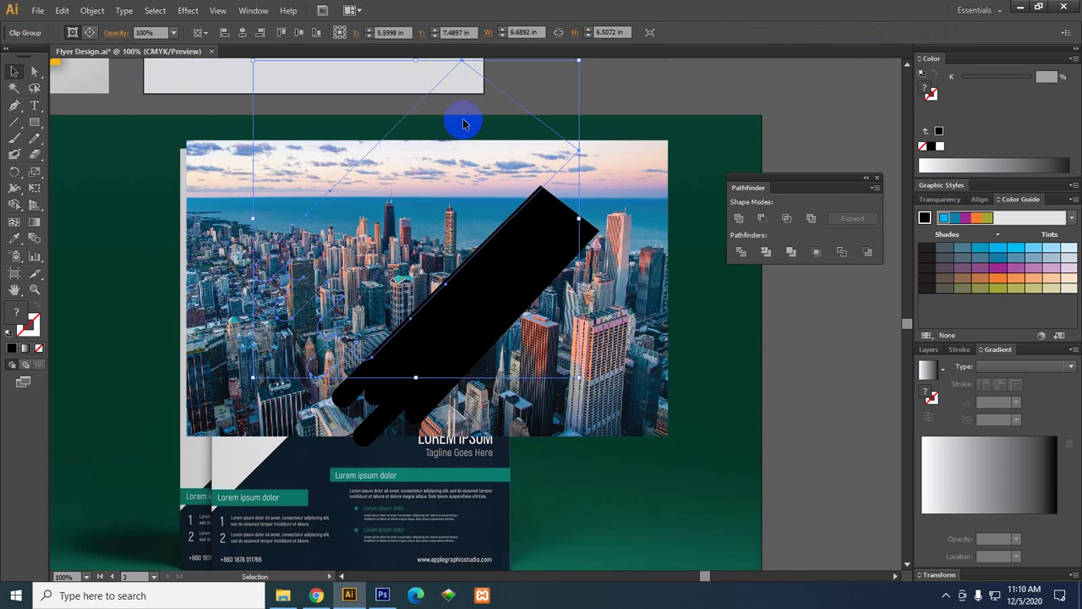
Enlarge the remaining city picture to about 10.34 by 6.36 in and clip it to the lower-right black bar shape.
click(518, 271)
click(455, 429)
drag(427, 437, 423, 451)
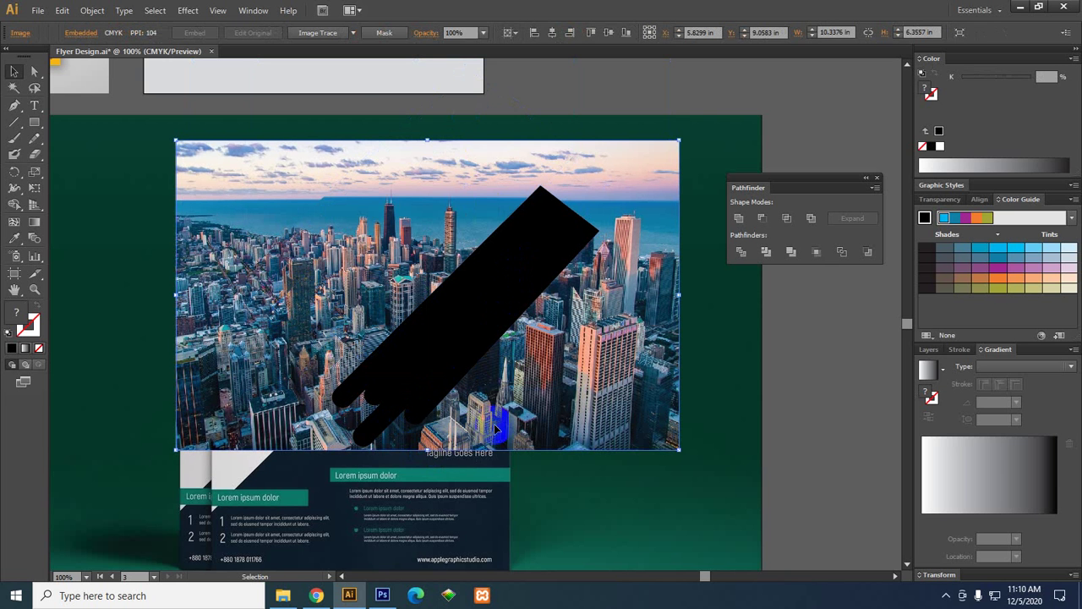
shift+click(459, 345)
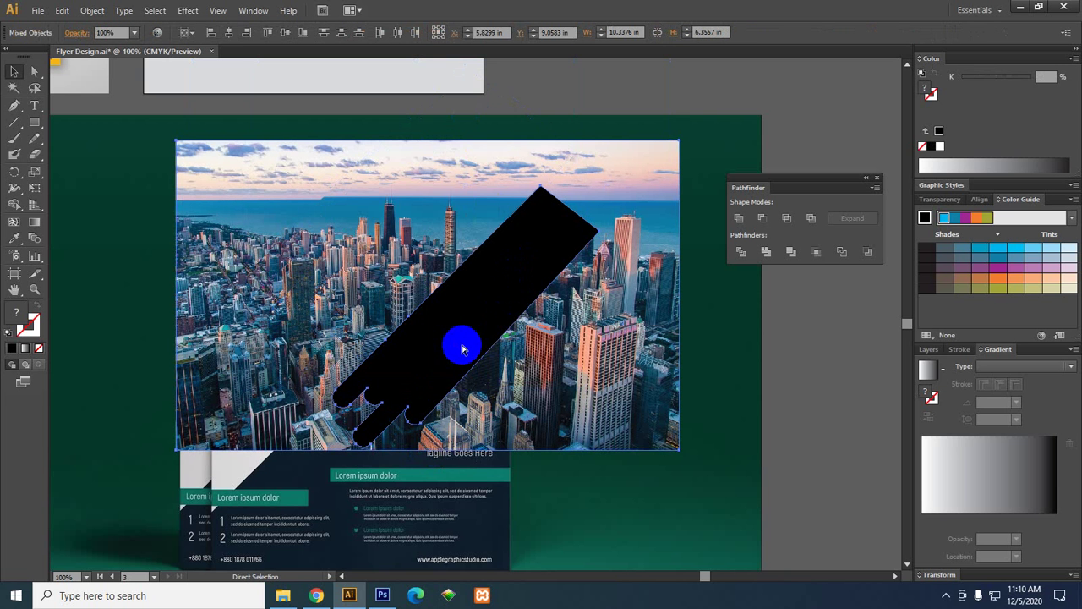
key(ctrl+7)
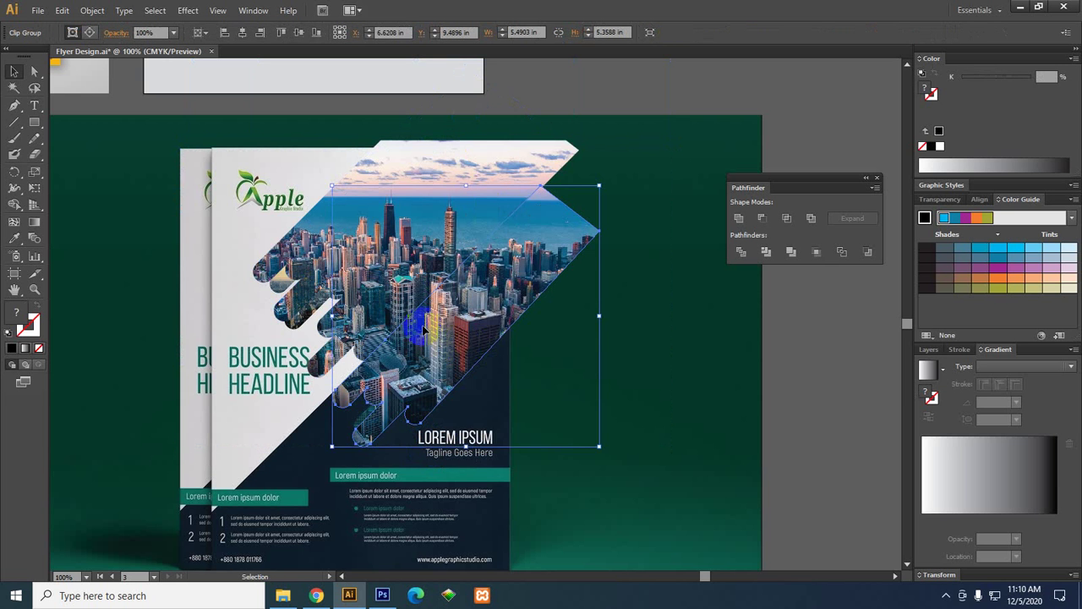
Move the lower clipped picture down and right off the black bar copy, and undo the move.
drag(420, 325, 497, 431)
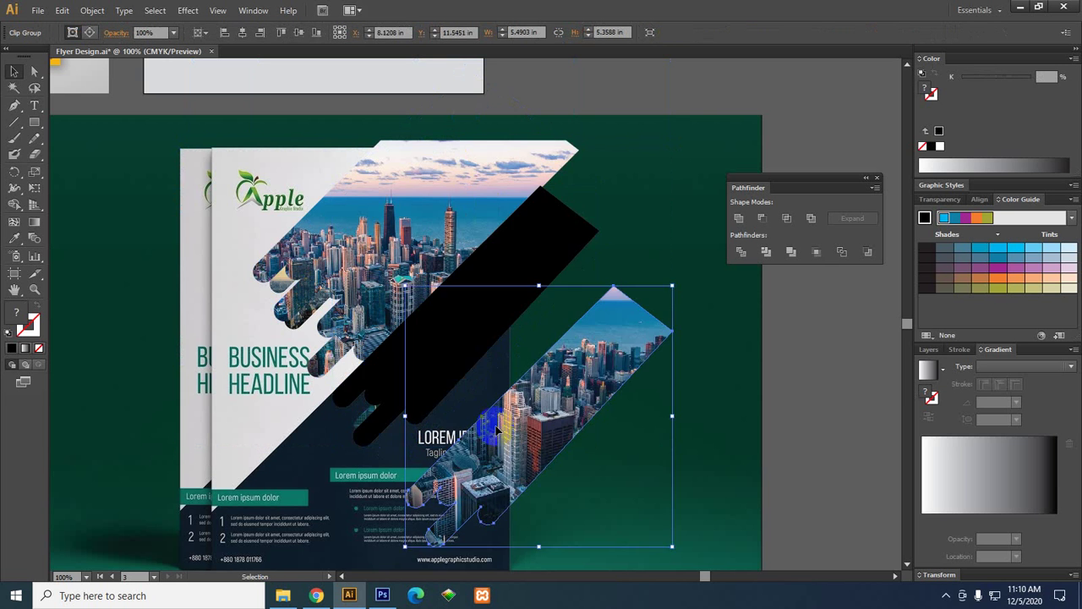
key(a)
click(409, 376)
key(ctrl+z)
key(a)
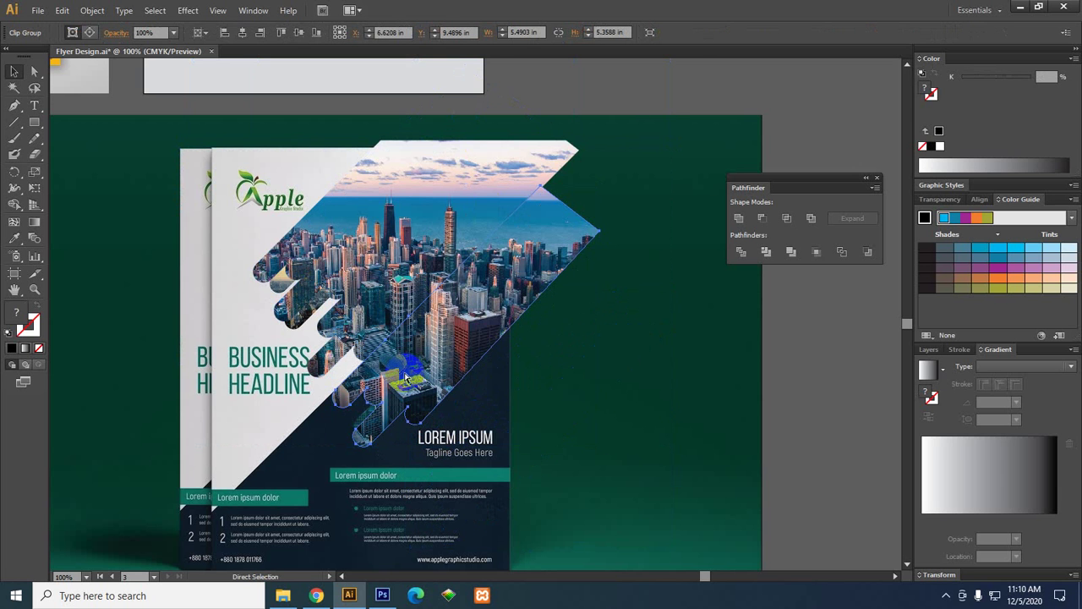
Bring the black bar copy in front of the lower clipped picture, hiding that picture temporarily to reach the copy.
key(ctrl+3)
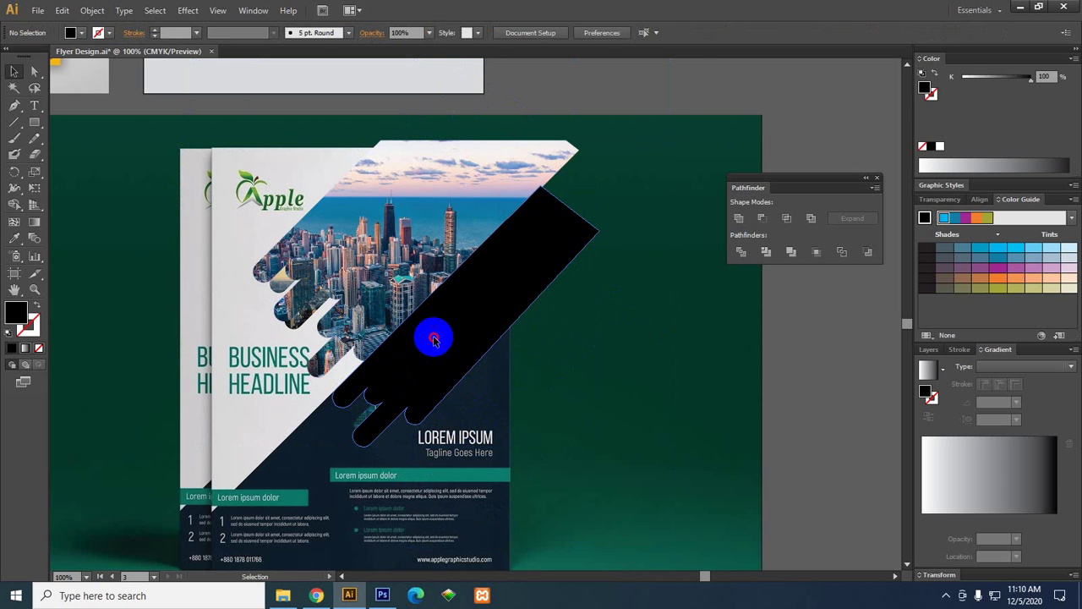
key(v)
right_click(434, 337)
mouse_move(514, 529)
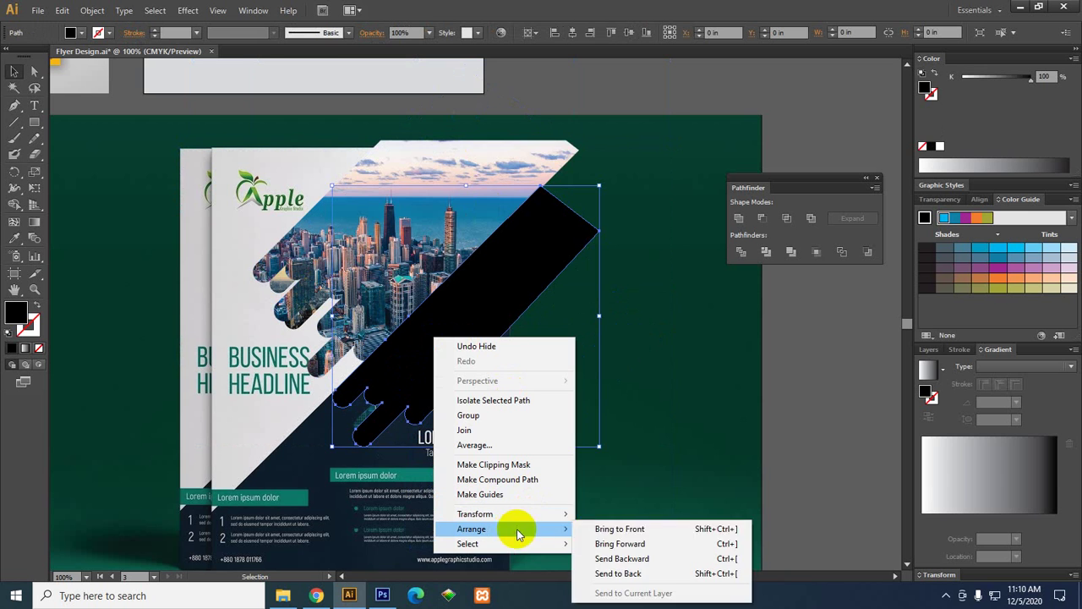
click(597, 529)
click(805, 396)
key(a)
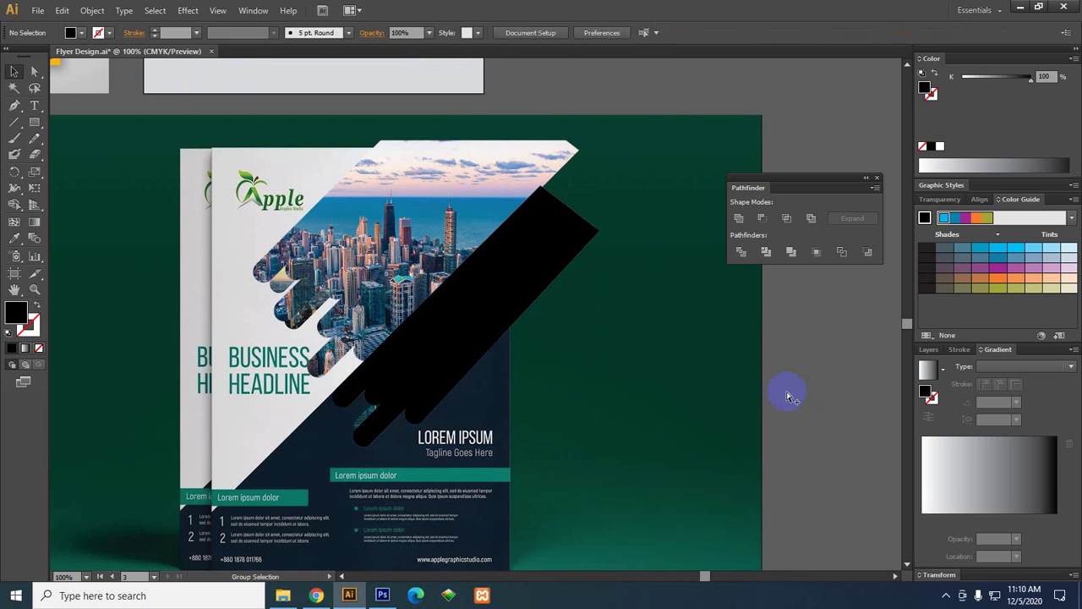
key(v)
Select the lower black bar shape and switch its fill color mode to CMYK.
click(495, 265)
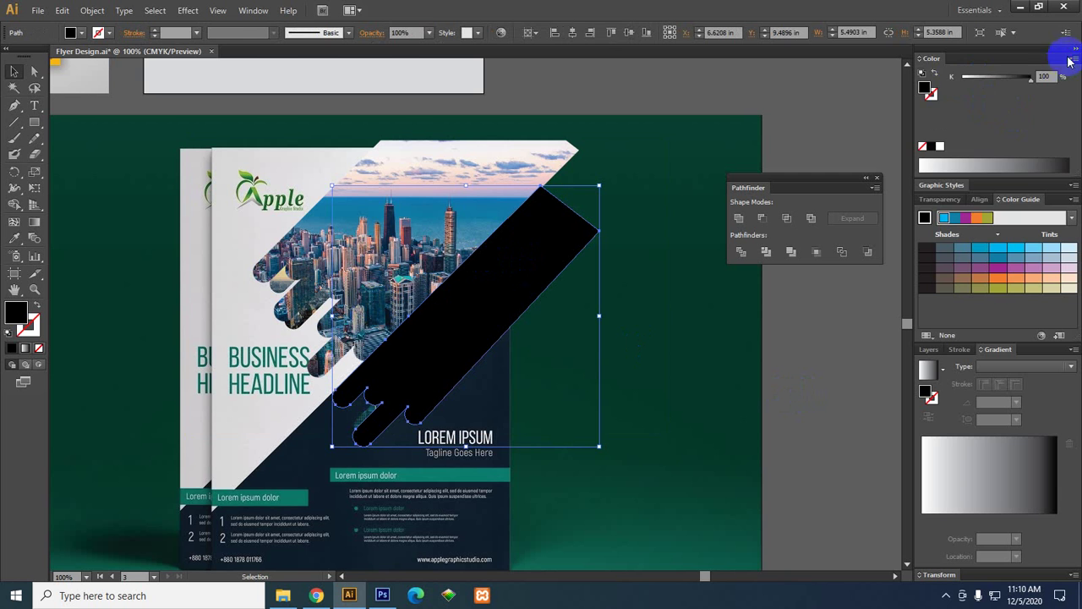
click(1072, 59)
click(972, 127)
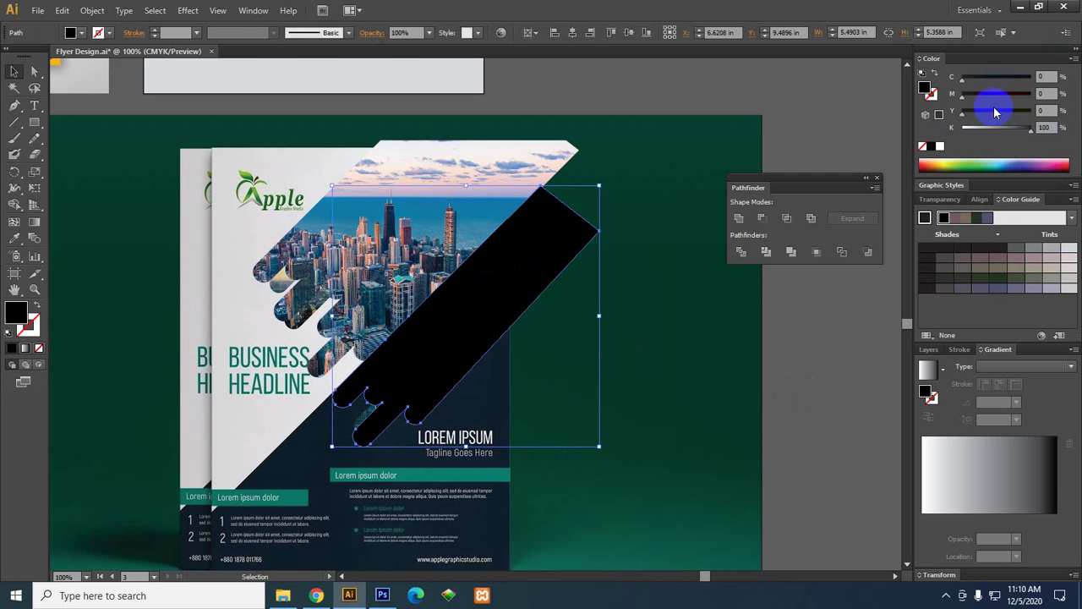
Hide the CMYK color slider options and show them again.
click(1074, 60)
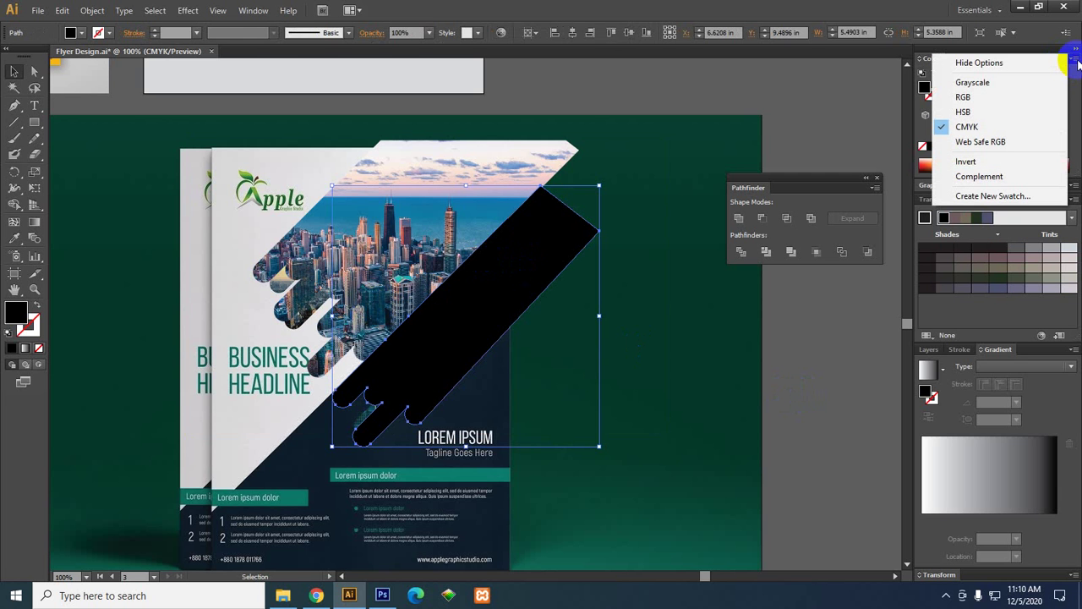
click(981, 65)
click(1072, 59)
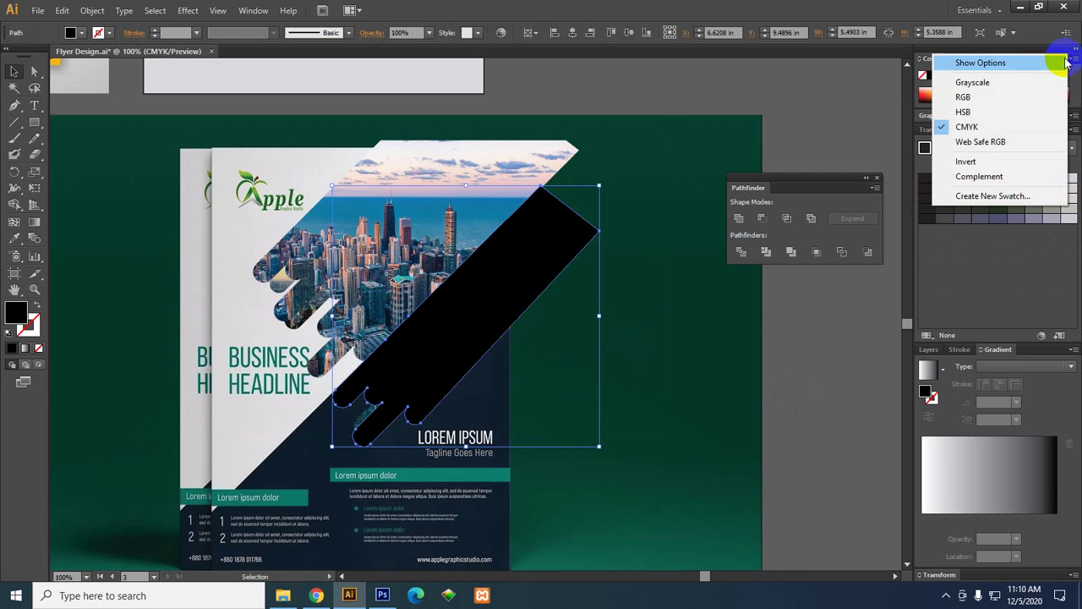
click(1002, 66)
click(1073, 60)
click(1073, 59)
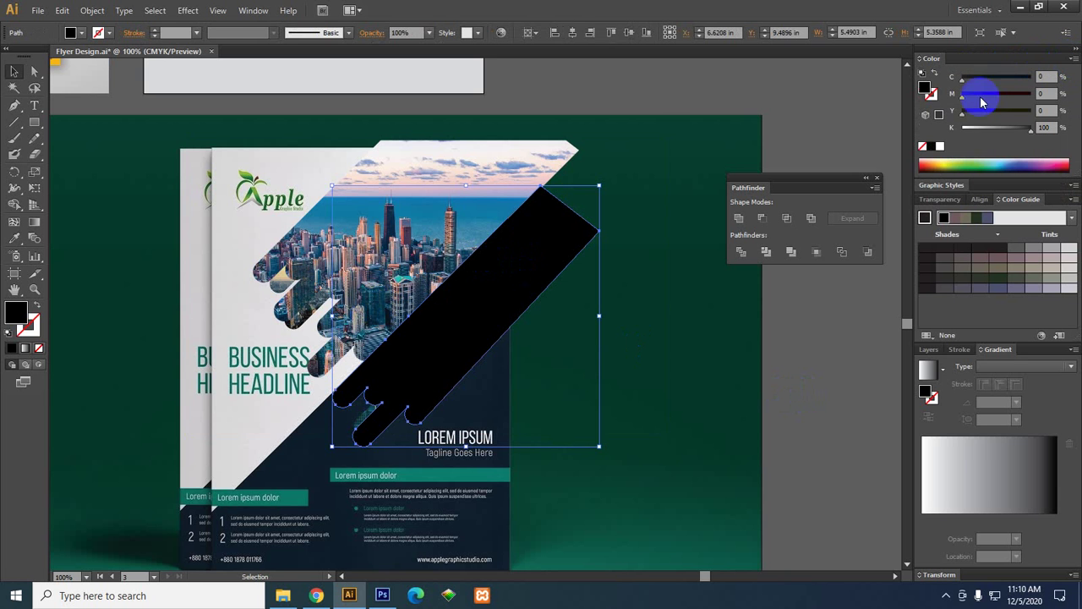
Fill the lower bar shape with cyan at C 100, M 0, Y 0, K 0 and set its opacity to 30%.
click(1019, 162)
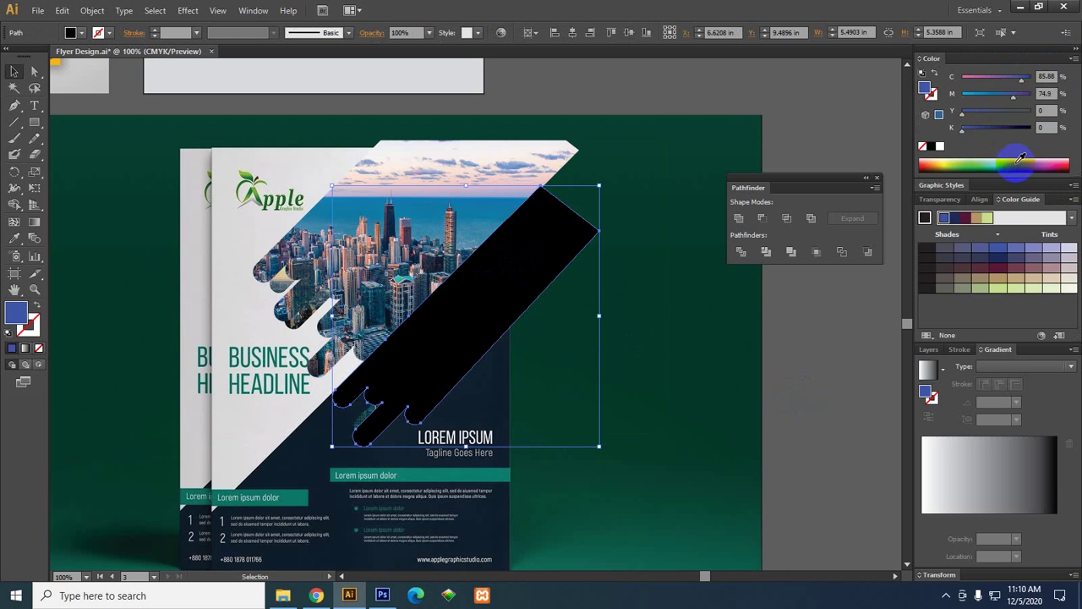
drag(1012, 97, 959, 97)
drag(1020, 80, 1042, 78)
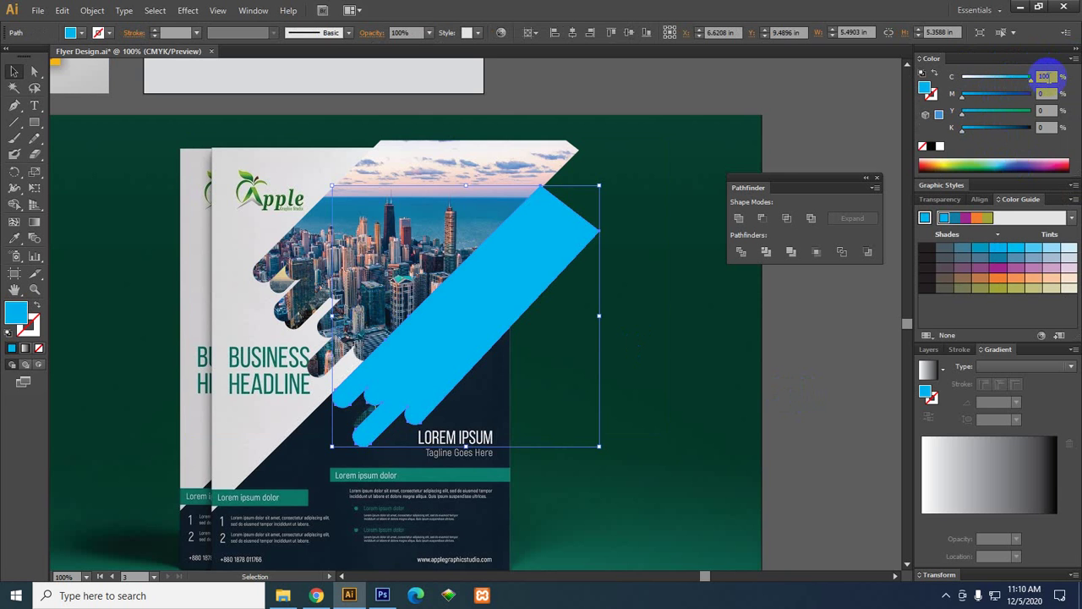
click(408, 40)
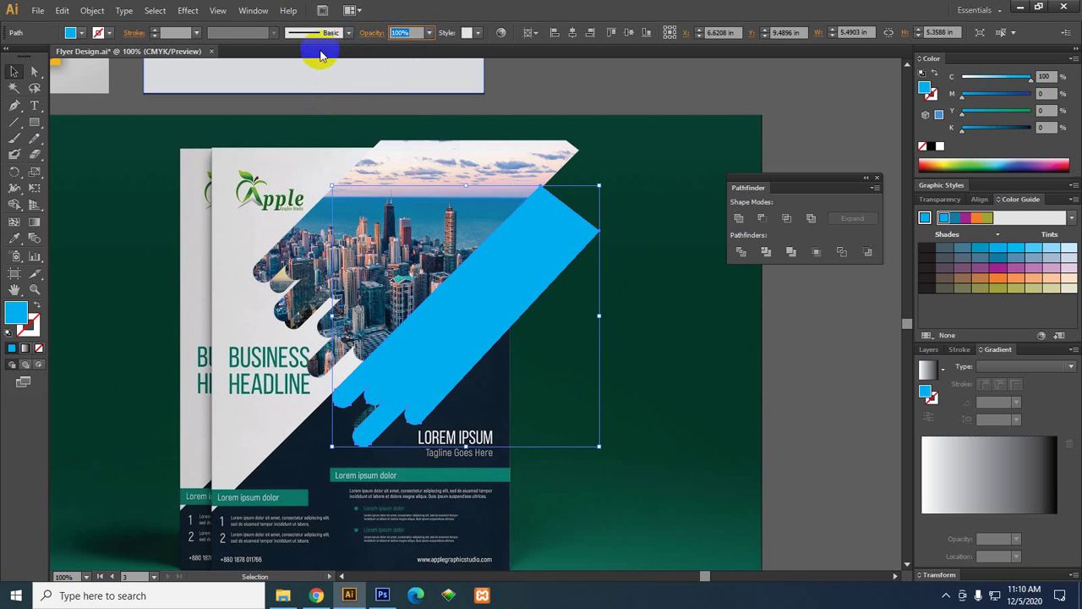
key(Return)
click(797, 280)
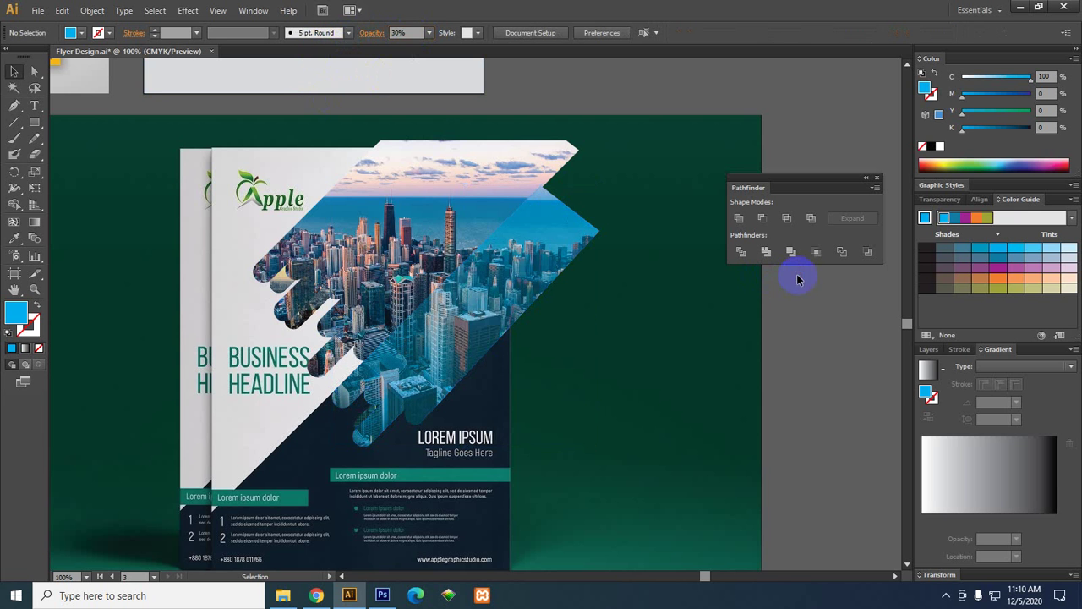
Draw a rectangle about 6.13 by 8.69 in covering the whole front flyer.
scroll(411, 338, down, 1)
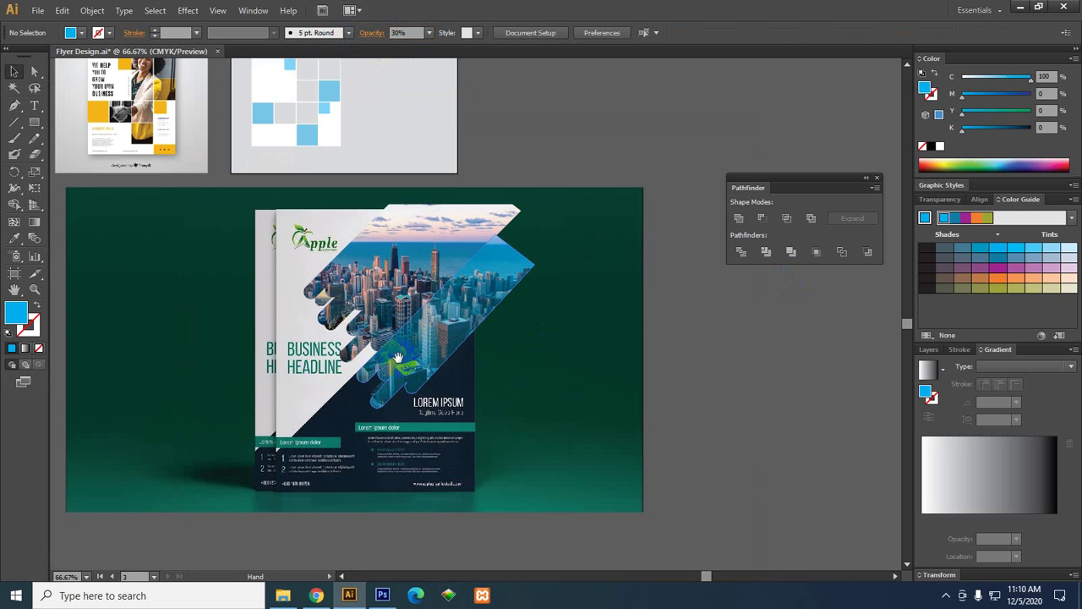
scroll(396, 356, up, 1)
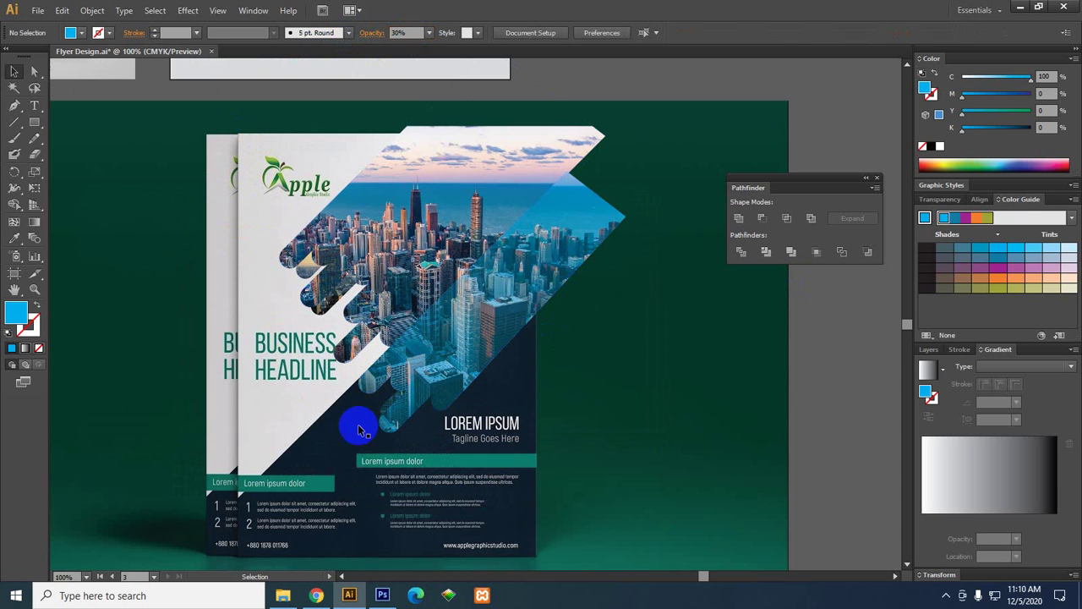
click(35, 121)
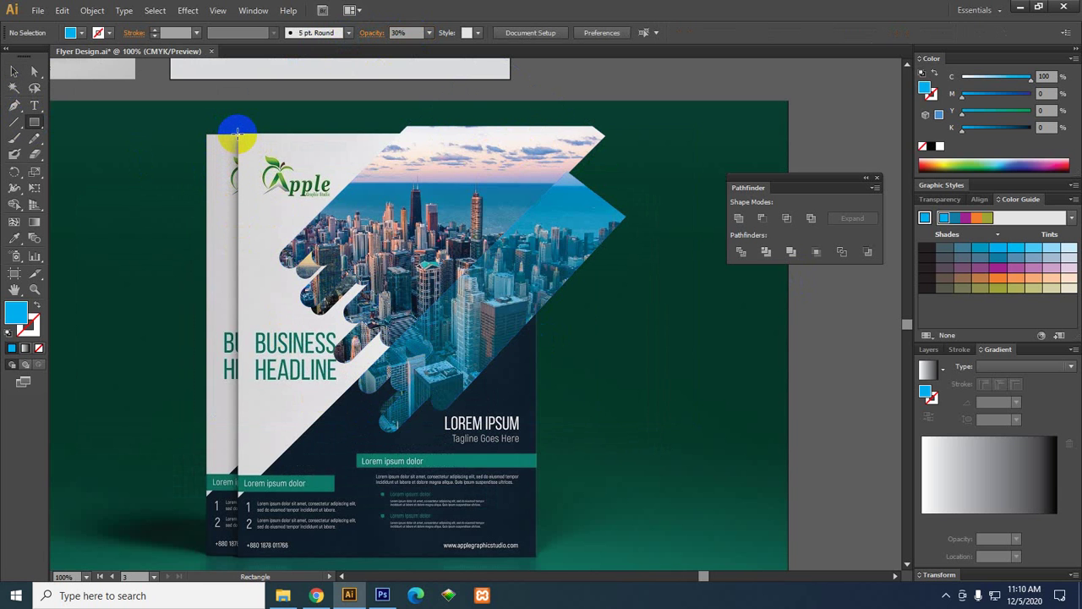
drag(237, 134, 536, 559)
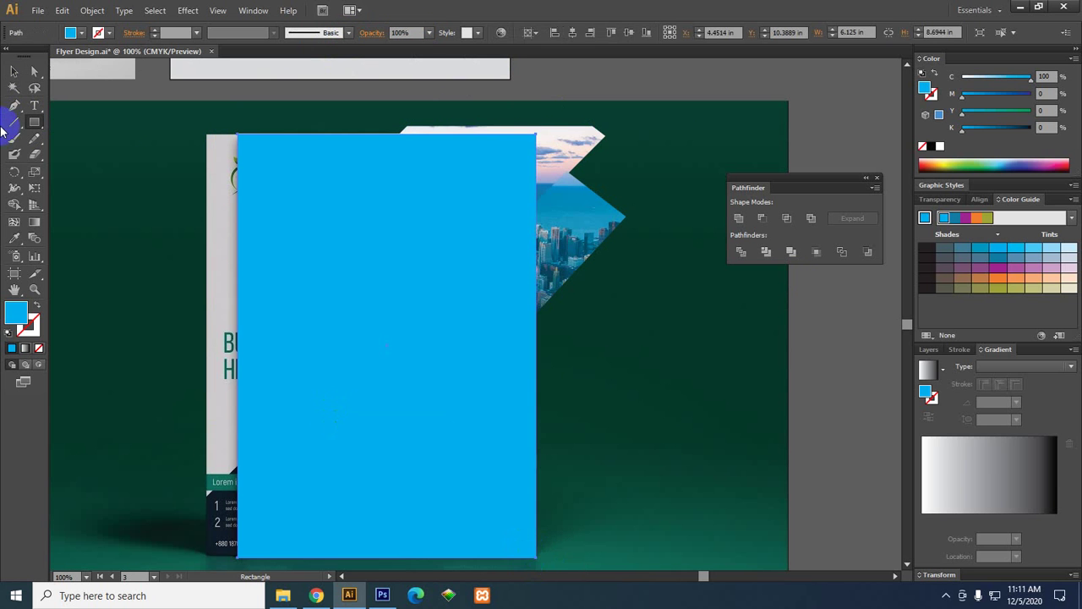
Select the rectangle with both clipped pictures and the cyan overlay and make a clipping mask that trims them to the flyer.
click(14, 71)
drag(235, 129, 566, 414)
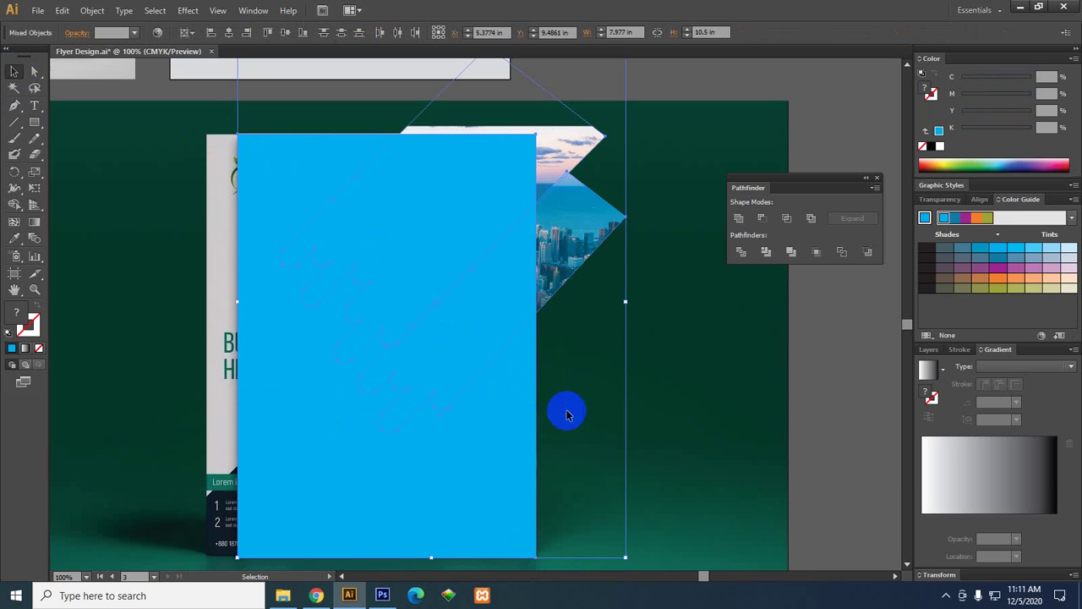
key(a)
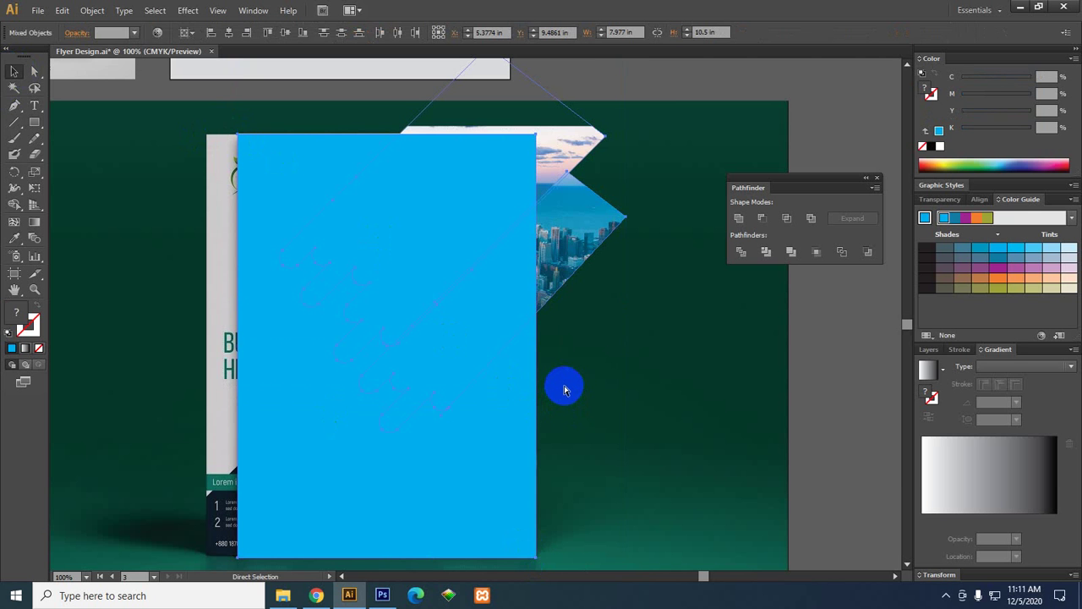
key(ctrl+7)
click(555, 350)
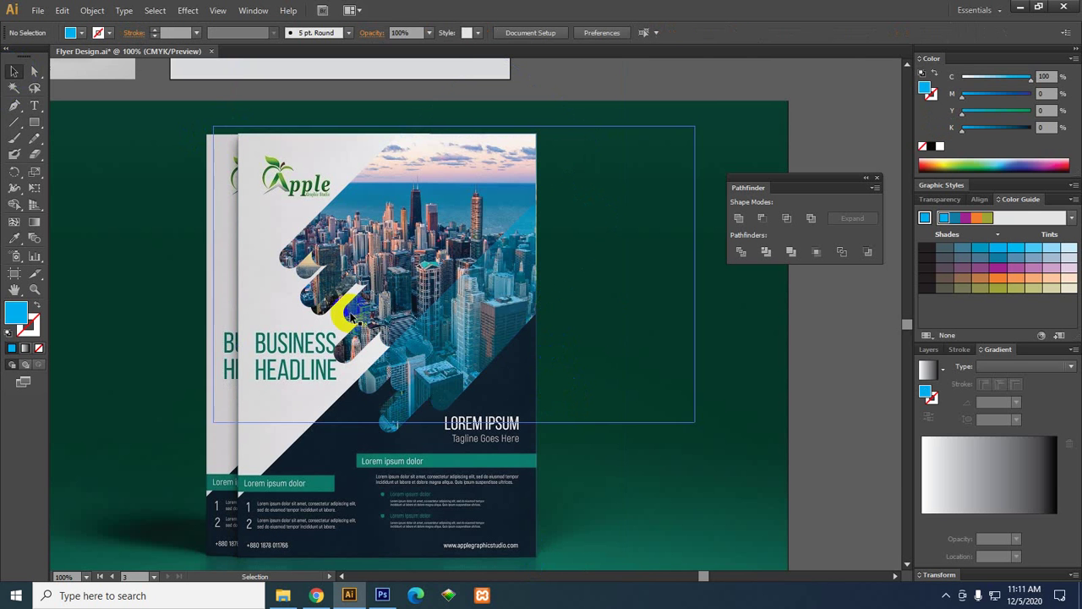
Trace the front flyer's dark lower area as a closed cyan polygon about 6.13 by 7.29 in and take it out of view.
drag(441, 391, 473, 315)
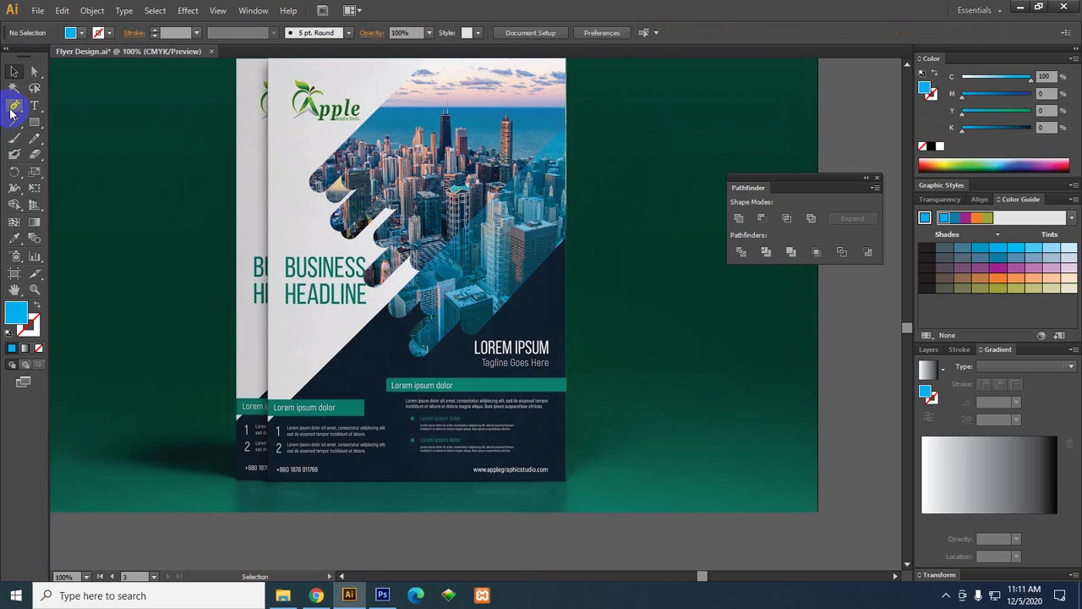
click(14, 107)
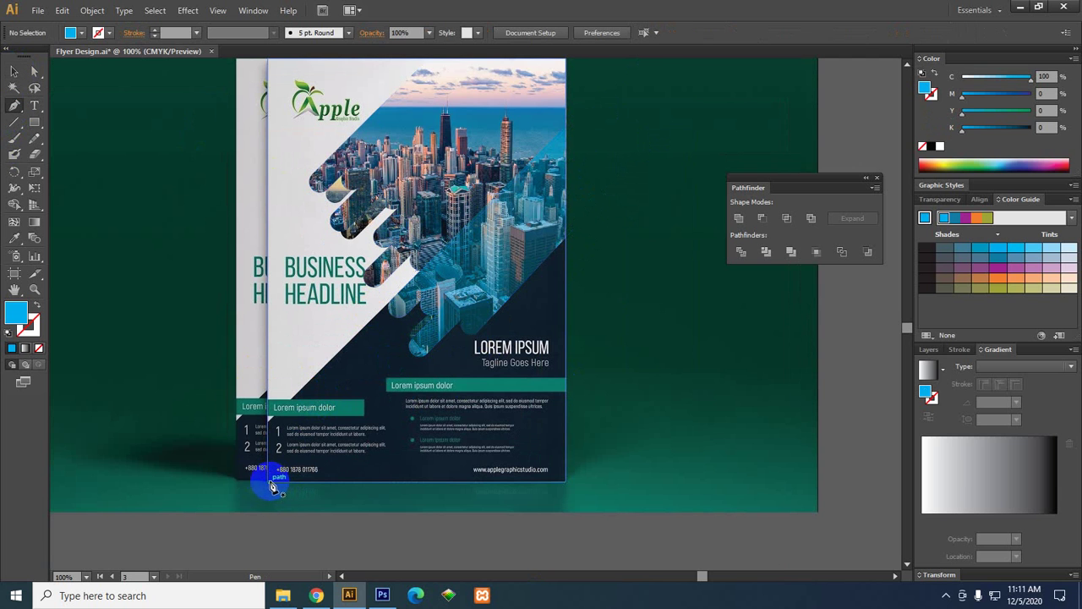
drag(267, 484, 268, 427)
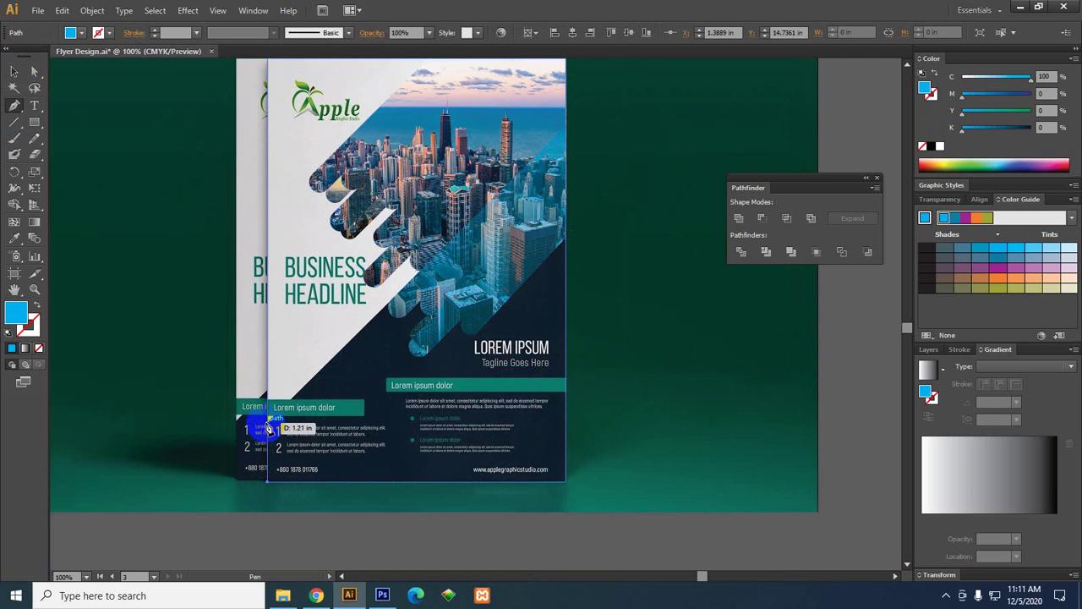
click(268, 422)
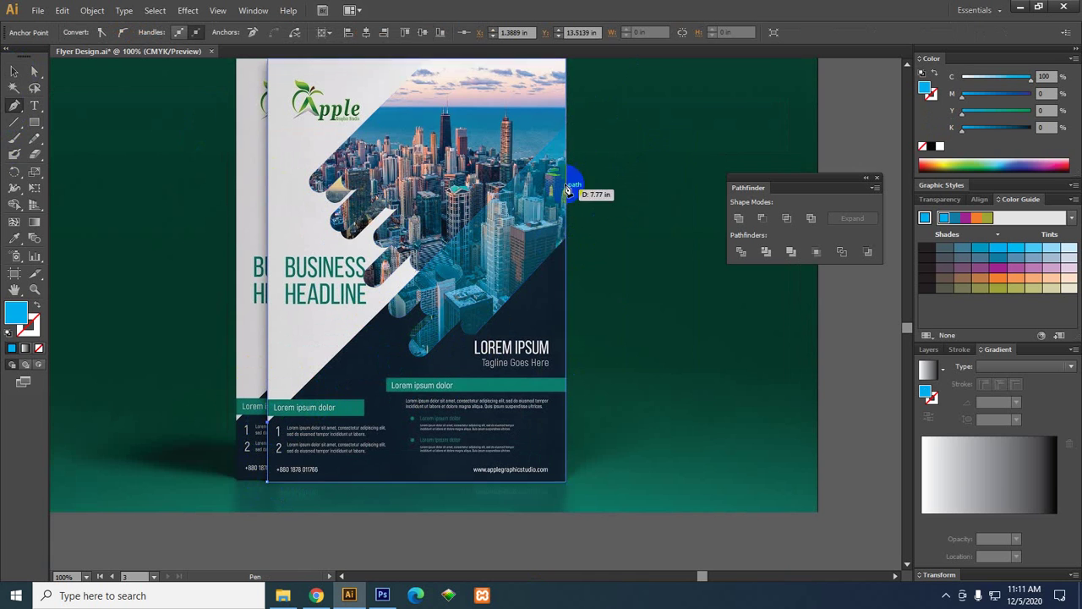
click(566, 128)
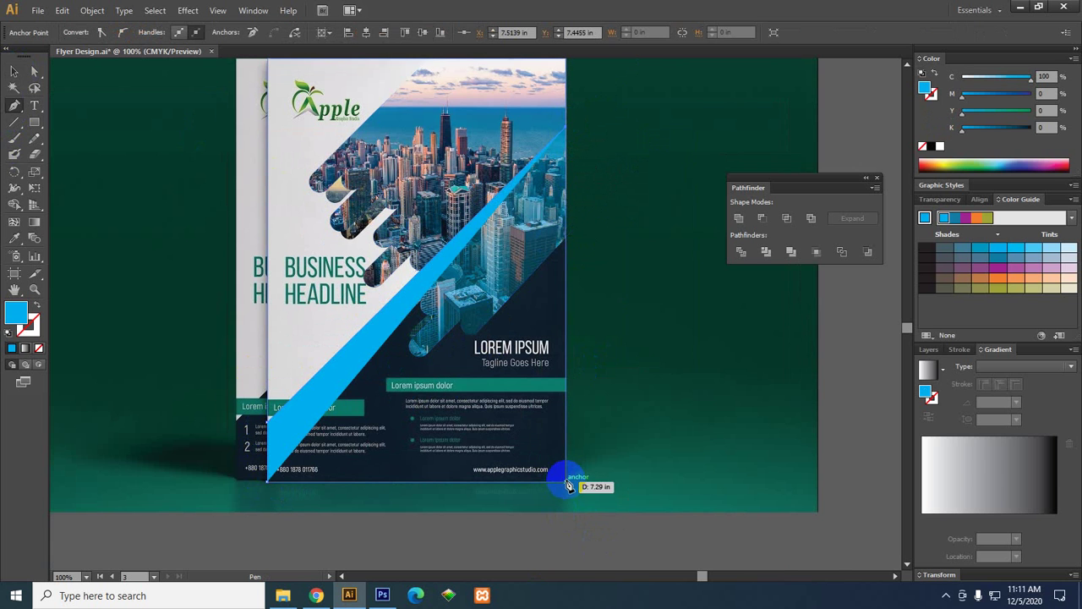
drag(566, 486, 558, 491)
click(267, 488)
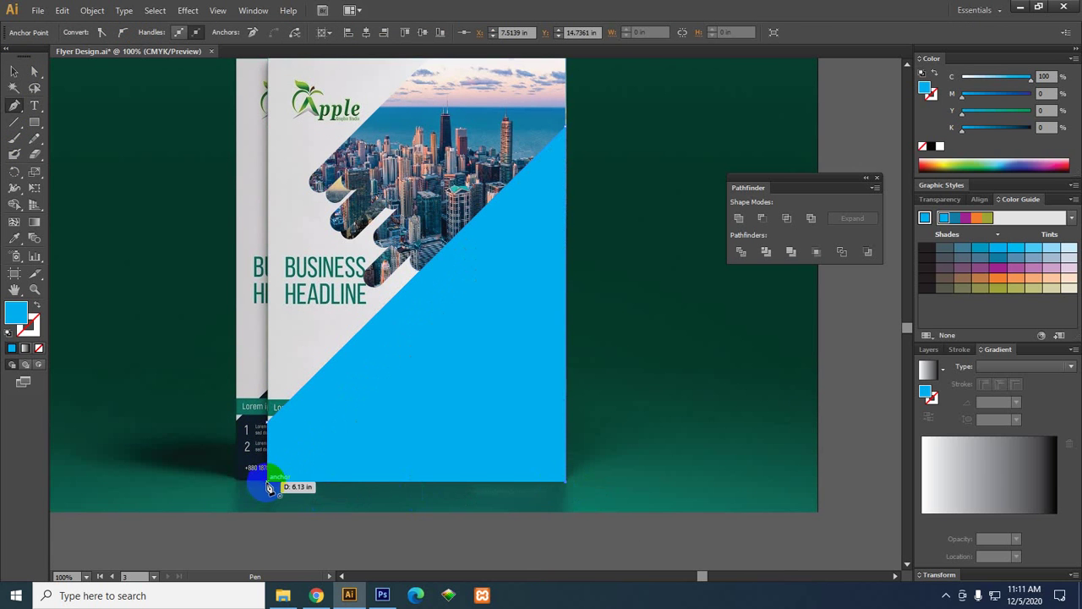
click(15, 72)
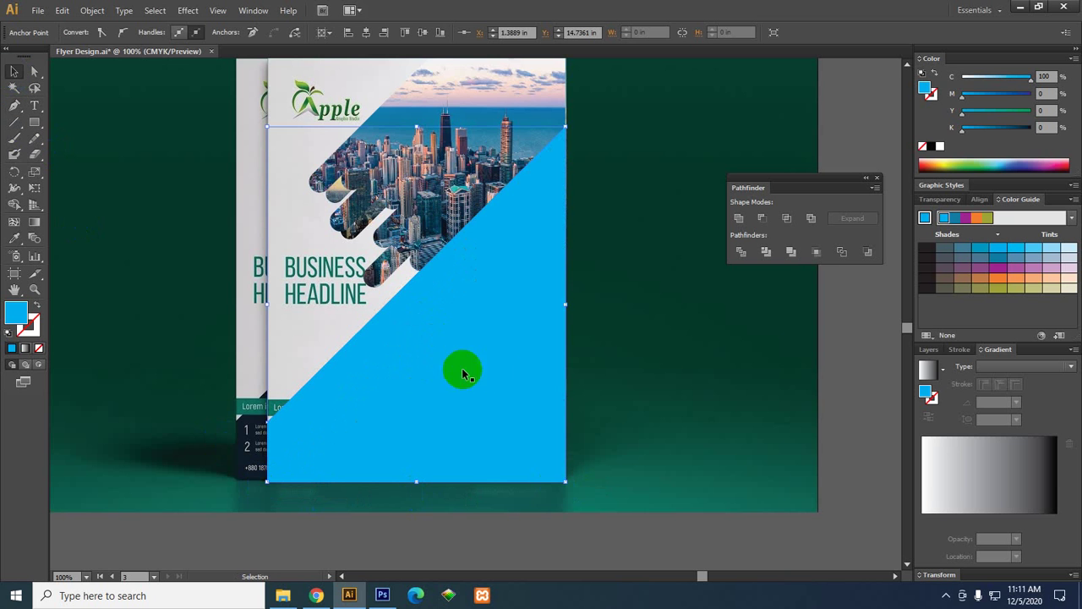
key(Delete)
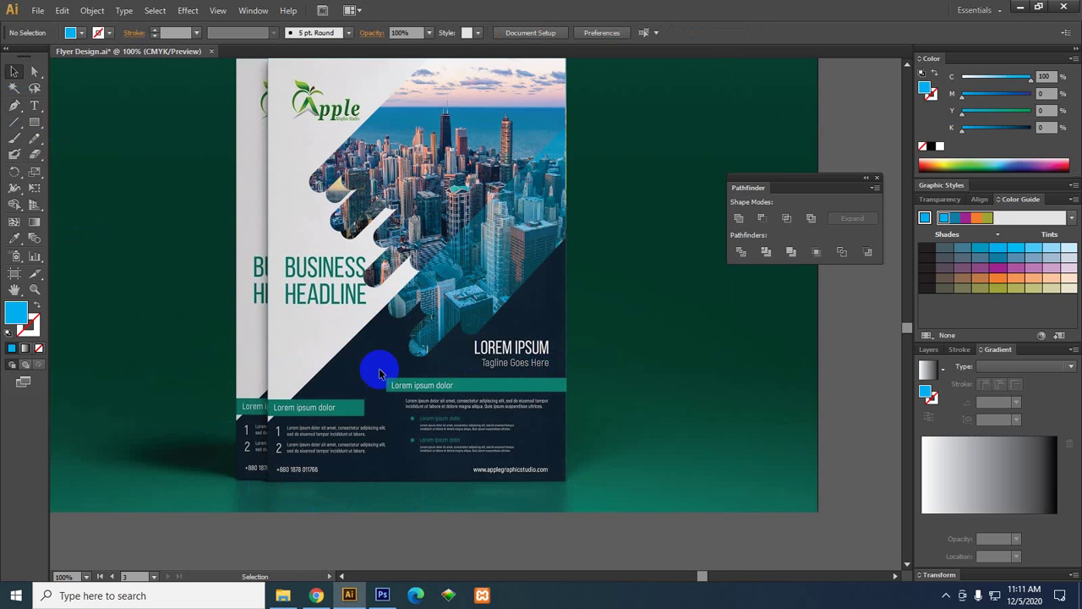
Draw rectangles over the flyer's two green heading bars, about 2 by 0.32 in and 3.69 by 0.26 in.
scroll(375, 367, up, 1)
scroll(328, 410, up, 1)
click(35, 122)
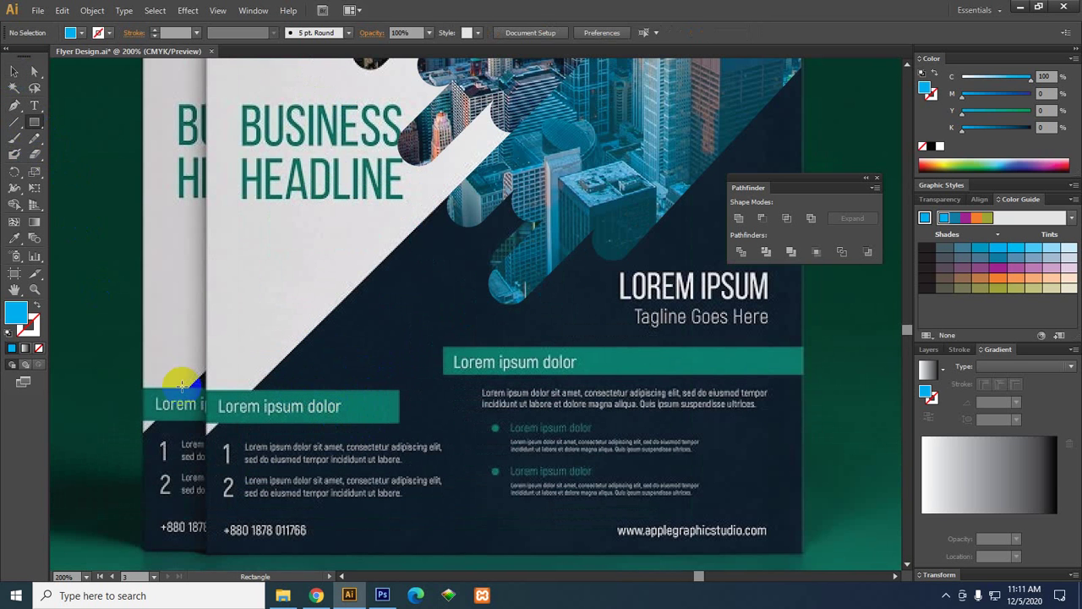
drag(206, 389, 399, 422)
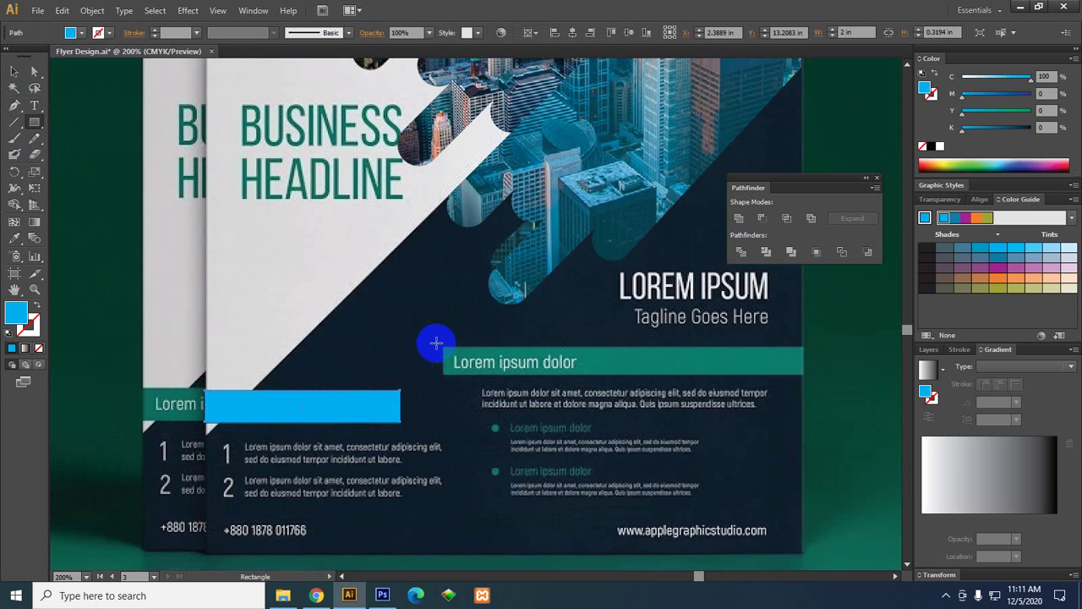
drag(443, 346, 807, 375)
click(12, 74)
Bring back the traced lower shape in place and move all the flyer artwork onto the empty canvas beside the reference mockup.
key(ctrl+minus)
key(ctrl+minus)
key(ctrl+minus)
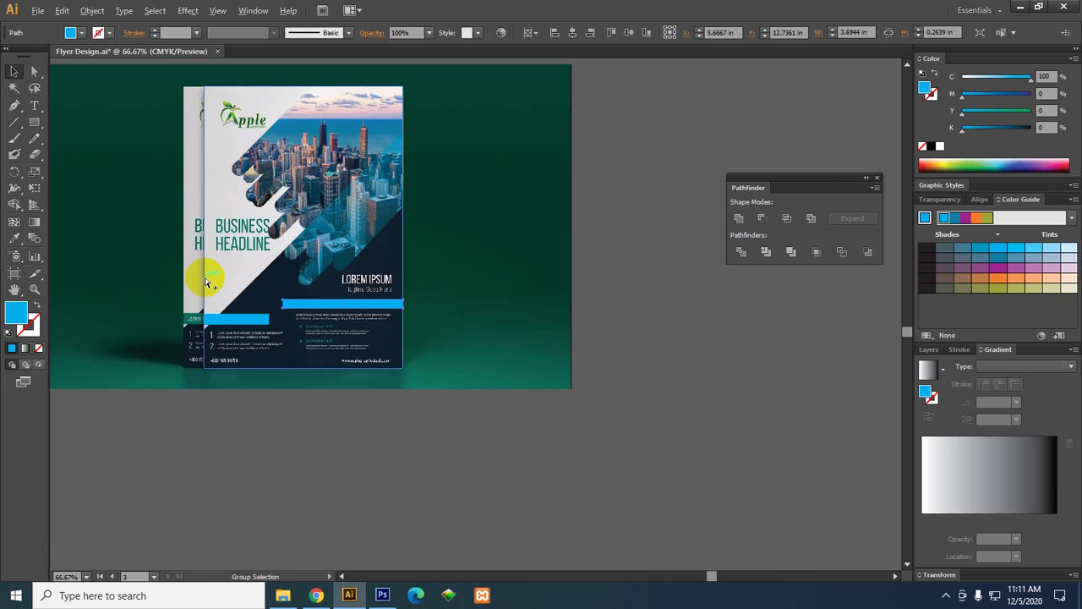
click(405, 472)
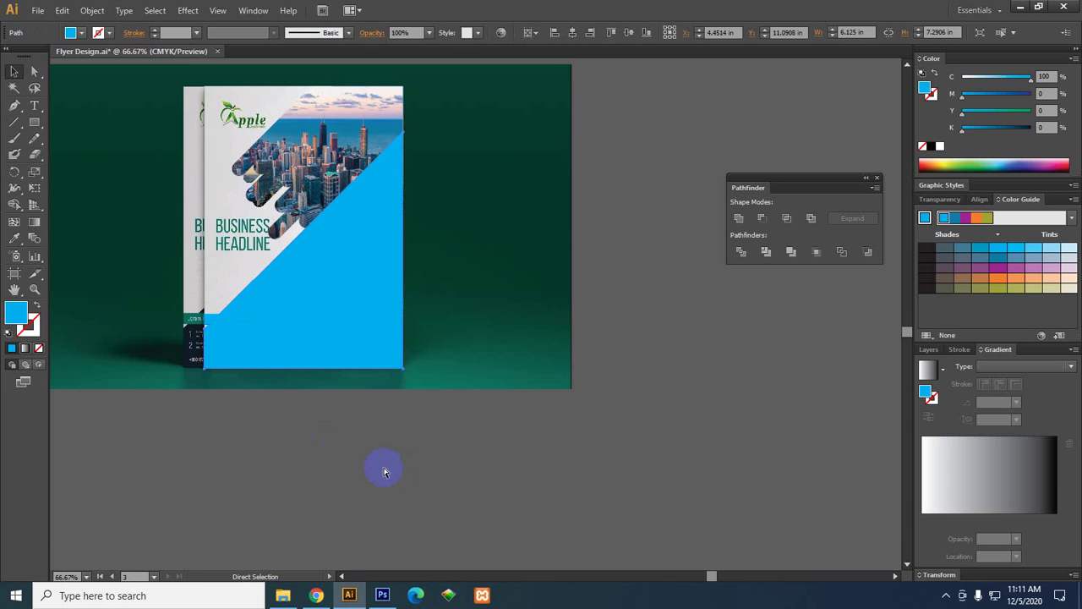
drag(149, 78, 353, 283)
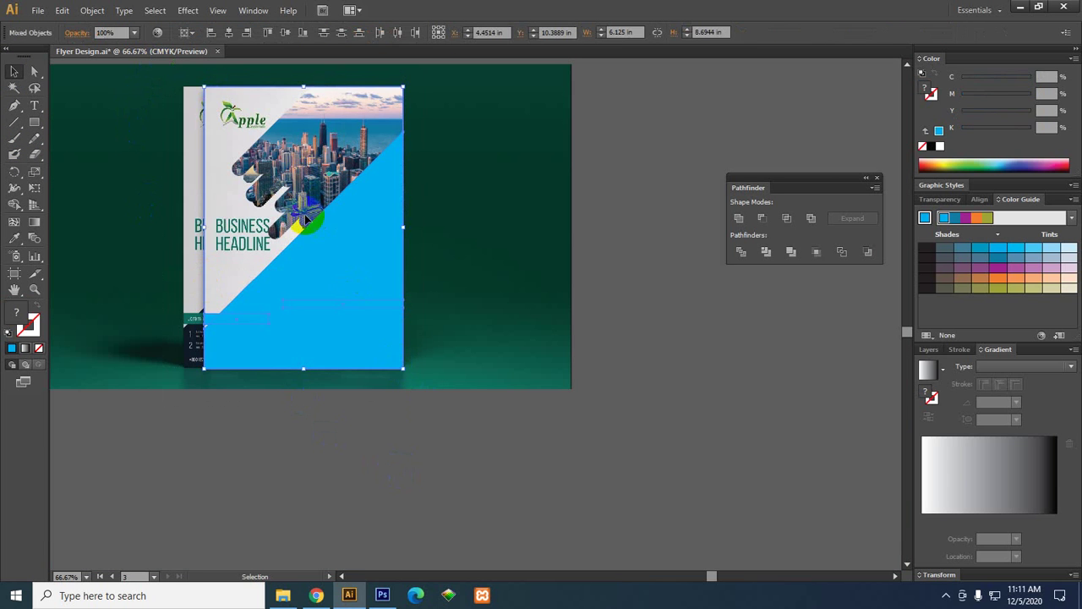
drag(259, 270, 672, 298)
drag(672, 298, 482, 386)
click(420, 253)
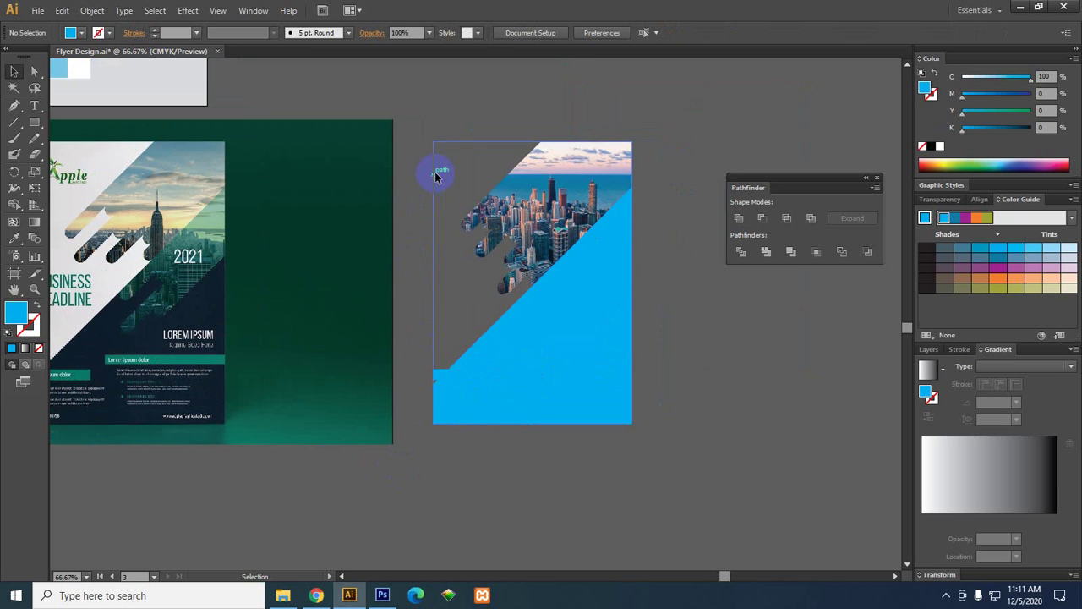
Arrange the cyan lower shape behind the clipped city pictures.
click(436, 144)
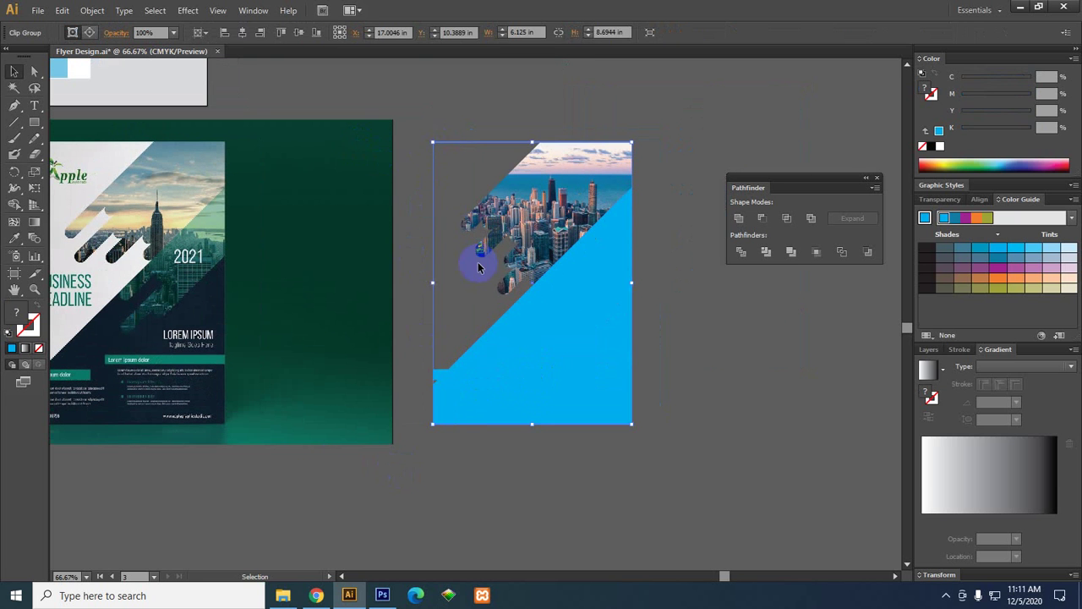
click(471, 332)
click(510, 352)
right_click(510, 355)
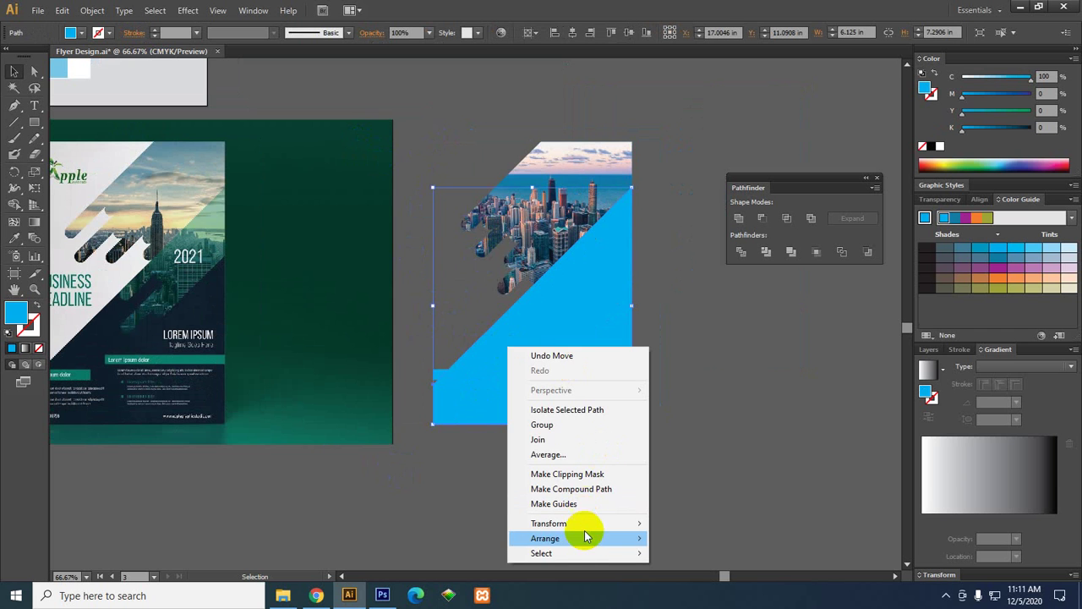
mouse_move(597, 538)
click(691, 520)
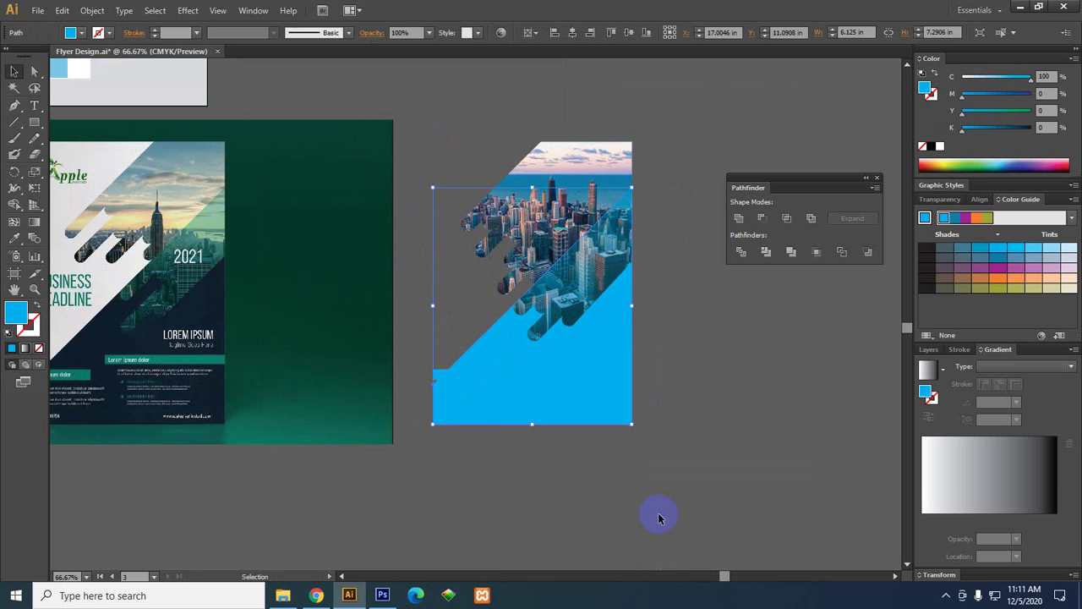
click(644, 507)
Select both heading bars and fill them with light green at C 31, M 0, Y 36, K 0.
drag(496, 459, 511, 460)
click(476, 372)
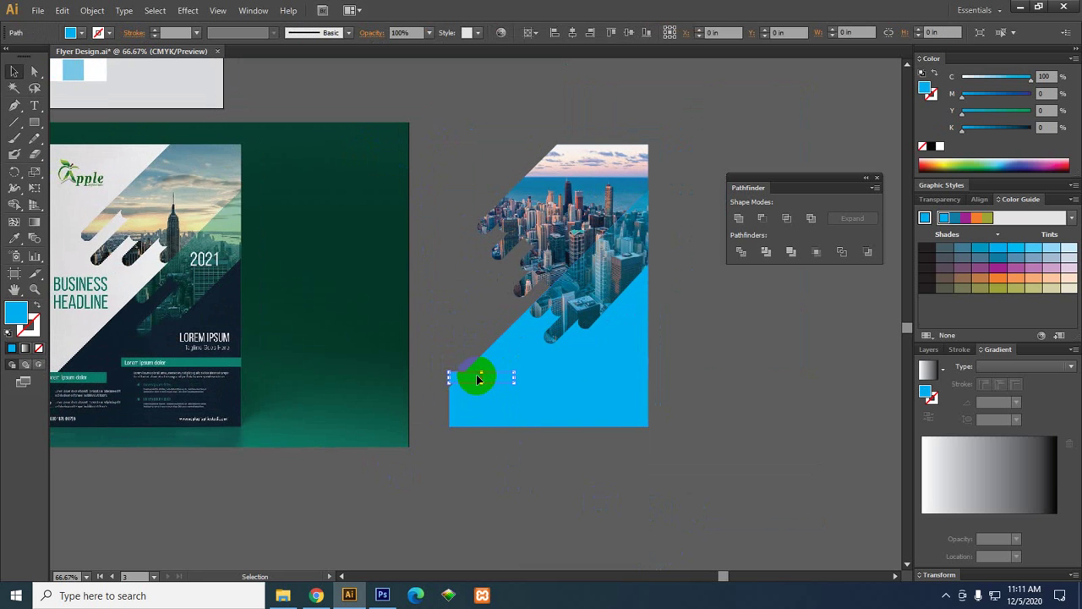
shift+click(619, 396)
click(691, 387)
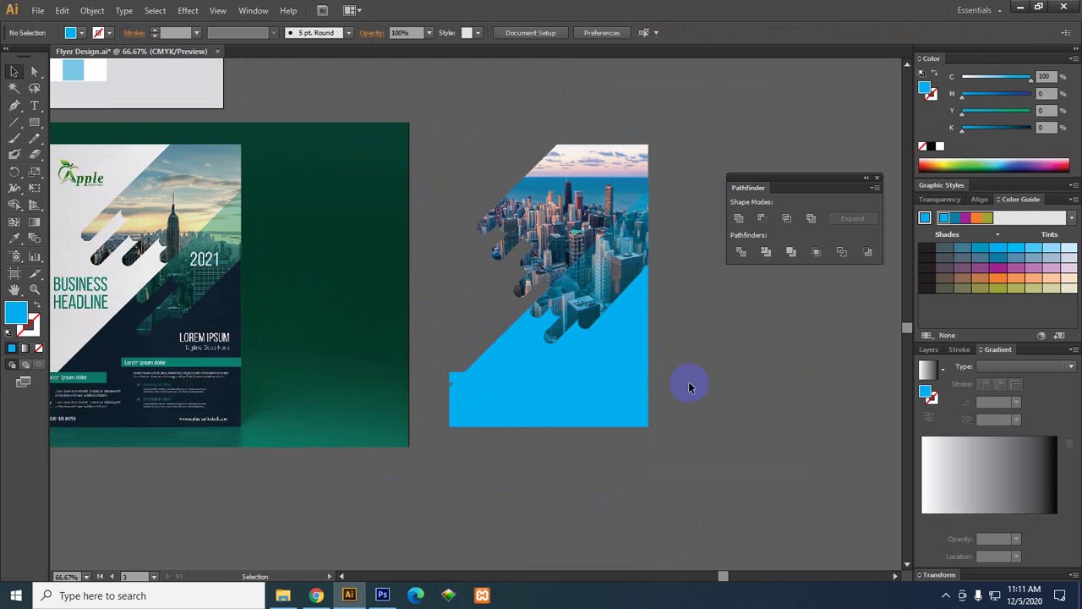
drag(697, 370, 623, 428)
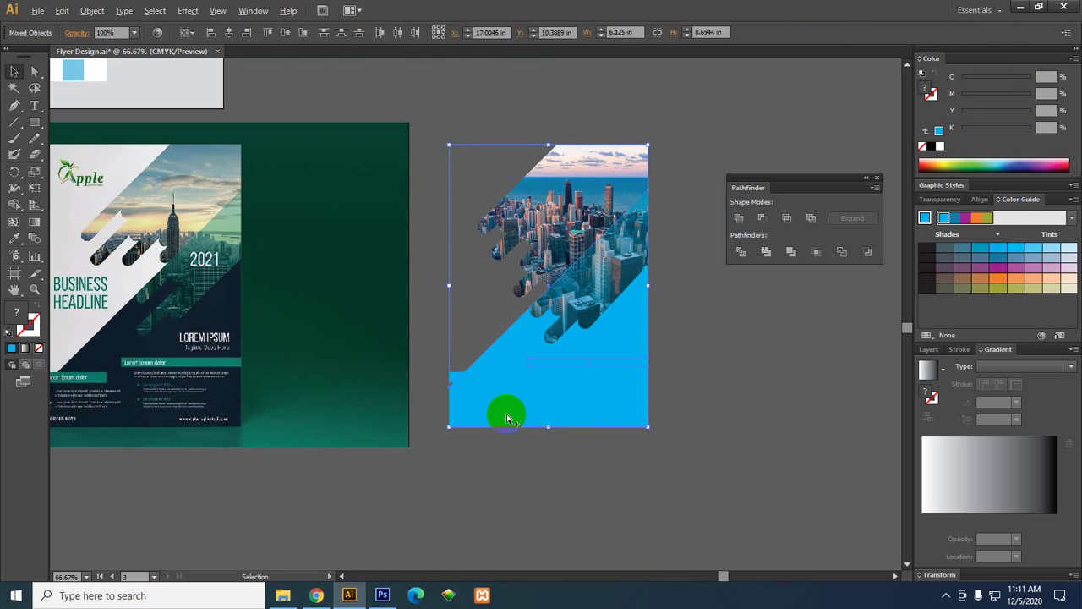
scroll(506, 415, up, 1)
click(502, 482)
click(546, 335)
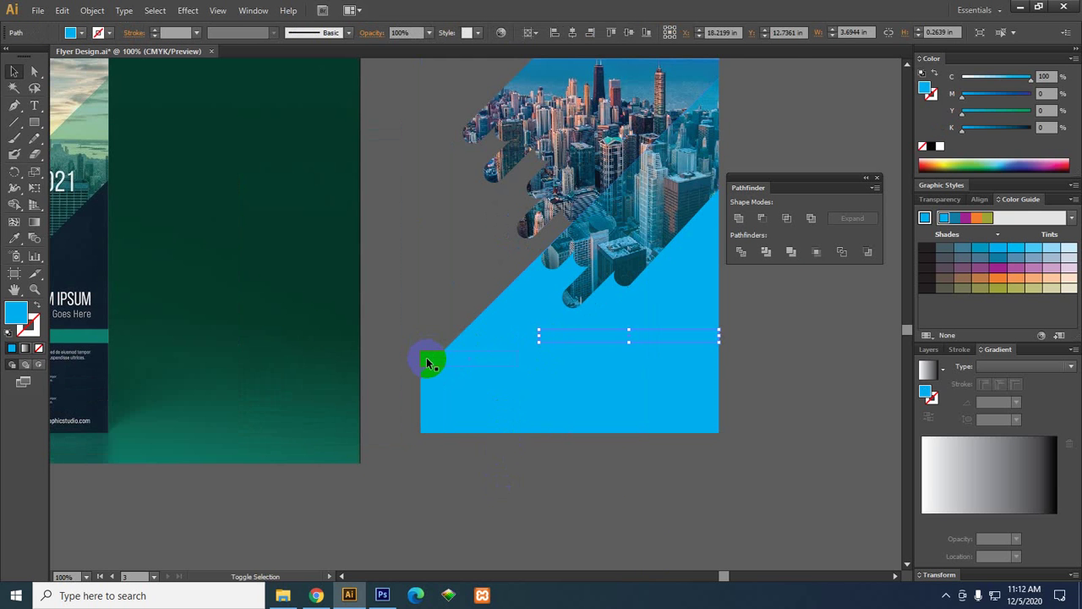
shift+click(426, 361)
drag(964, 110, 986, 111)
drag(1029, 76, 983, 81)
click(816, 442)
Draw a background rectangle about 6.13 by 8.69 in over the whole recreated flyer and send it behind the other artwork.
scroll(817, 442, down, 1)
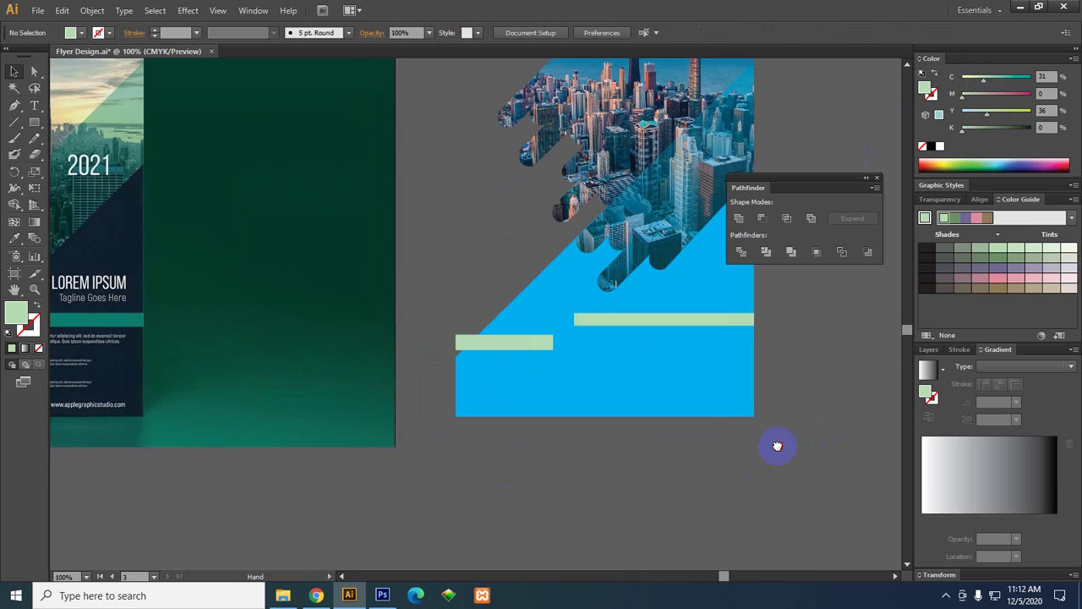
drag(741, 443, 662, 465)
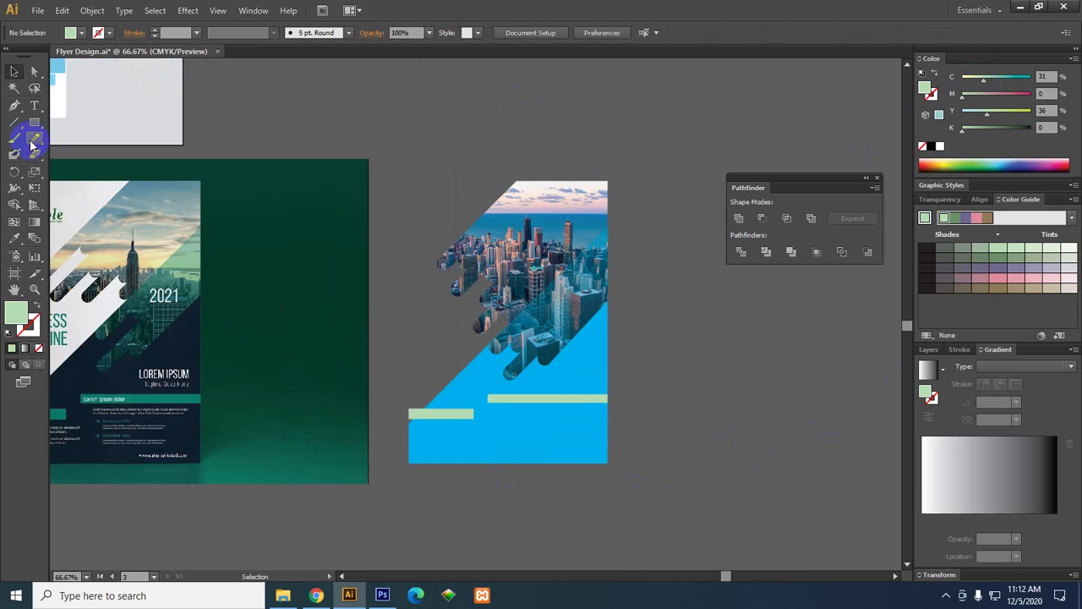
click(35, 121)
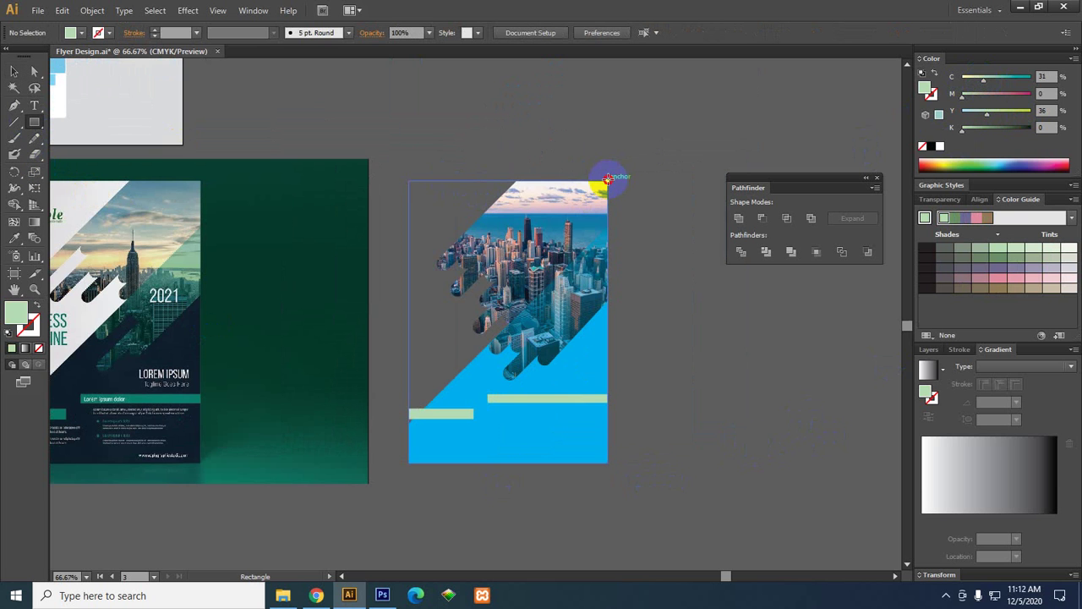
drag(607, 181, 409, 463)
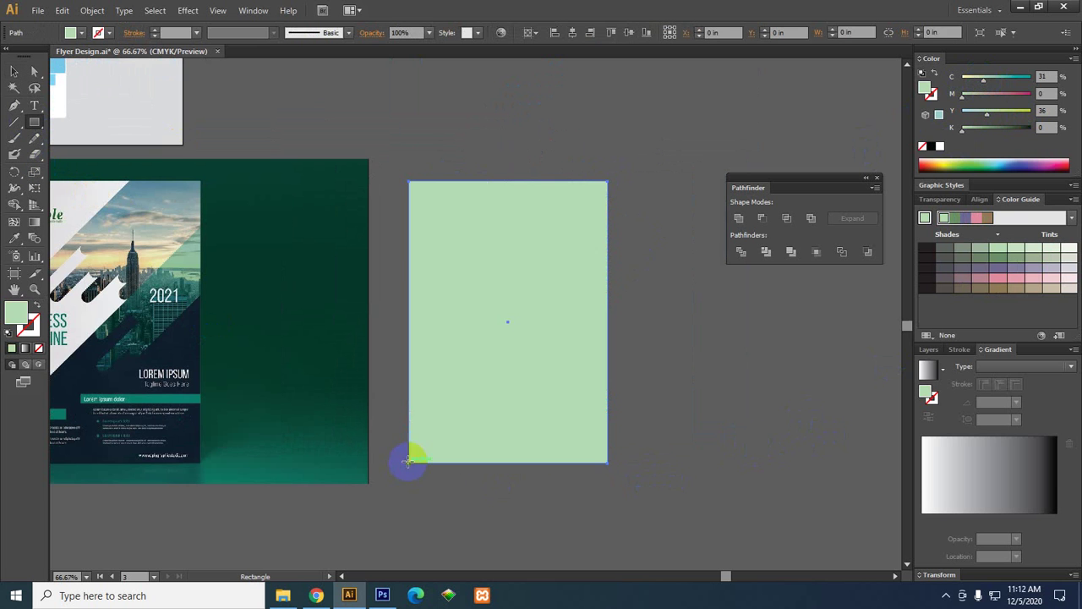
right_click(437, 233)
mouse_move(494, 426)
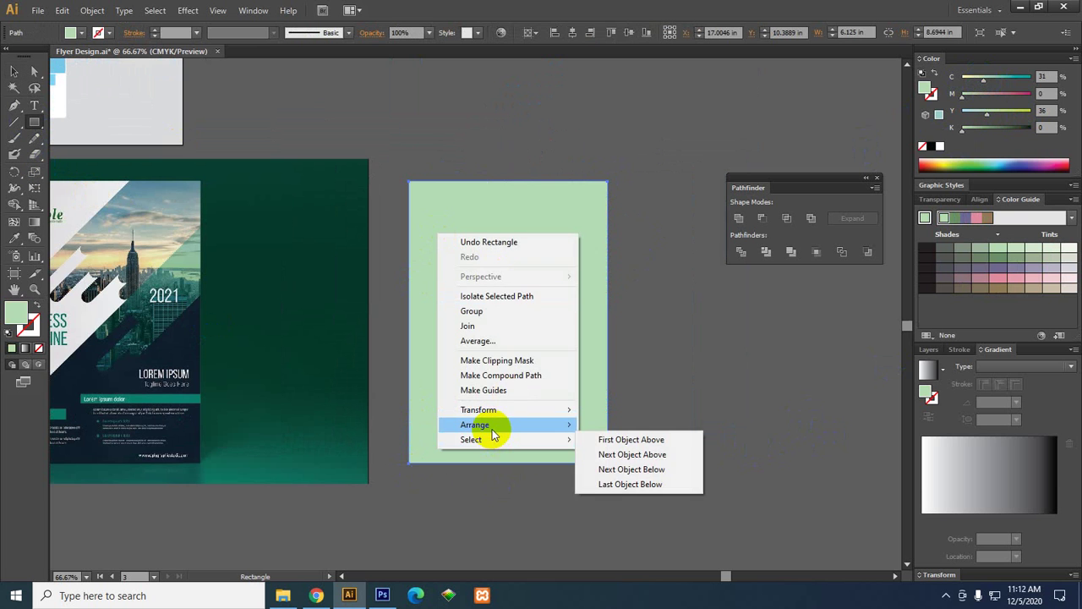
click(623, 470)
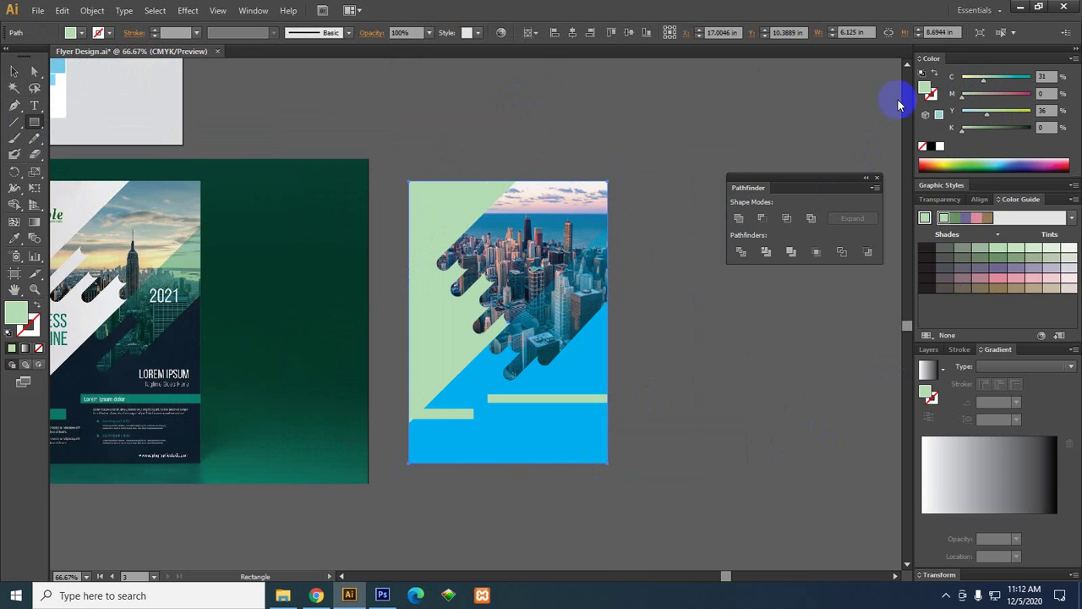
Fill the background rectangle with light gray at C 0, M 0, Y 0, K 21.
click(940, 146)
drag(962, 130, 976, 130)
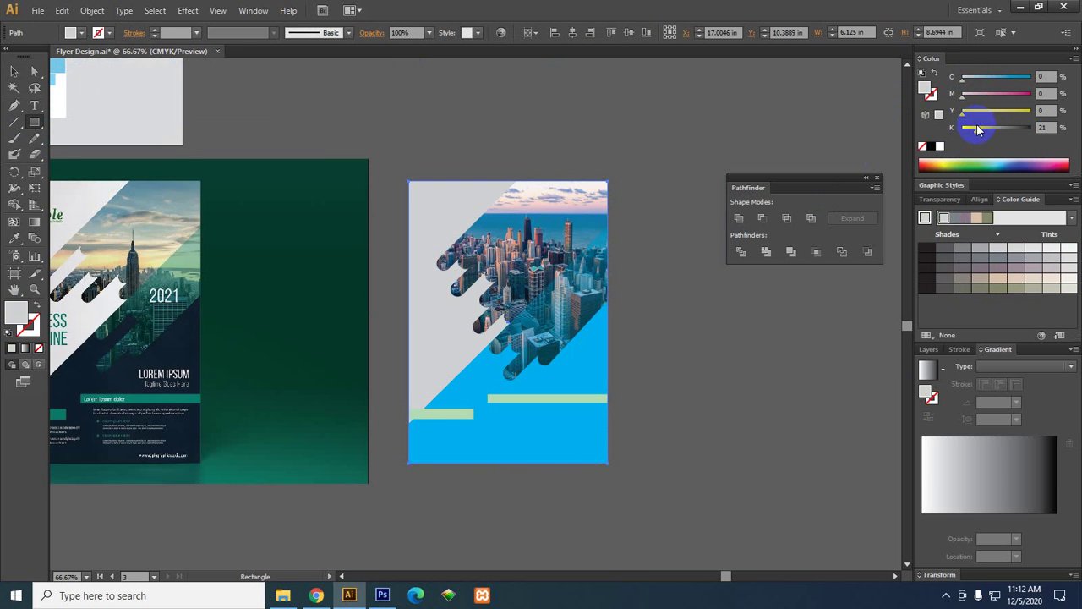
click(14, 71)
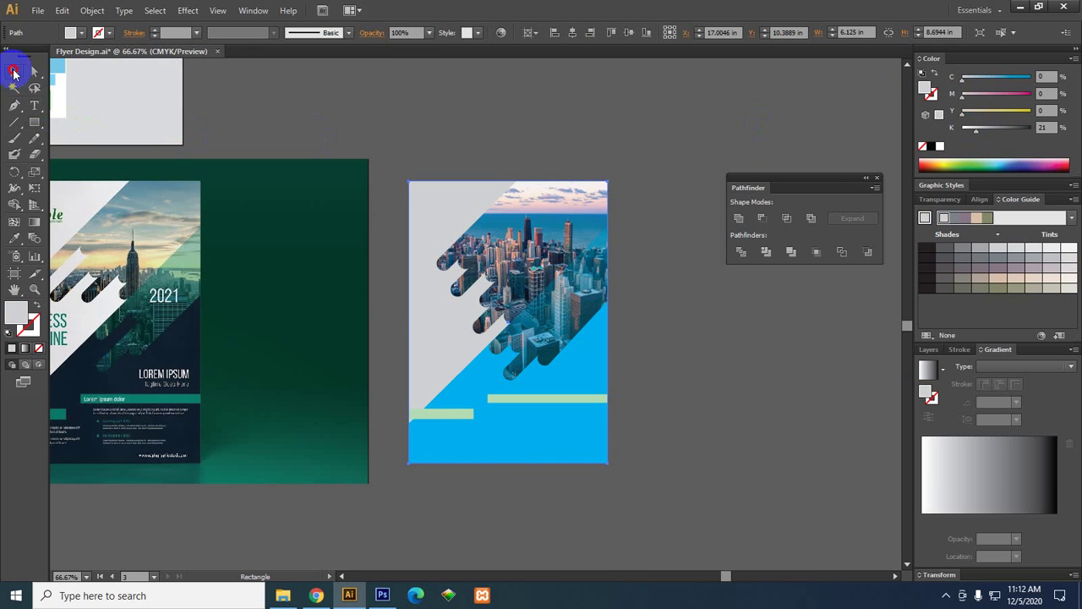
click(432, 127)
drag(398, 131, 497, 117)
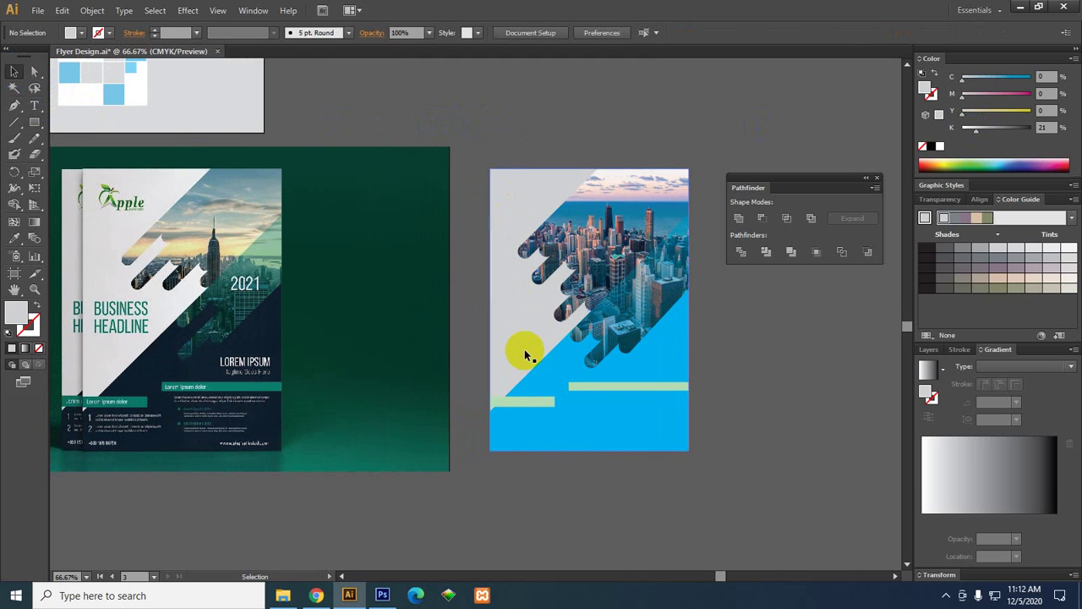
Examine the recreated flyer's heading bars, gray background and the staggered rounded edges of the city picture.
click(541, 403)
shift+click(569, 386)
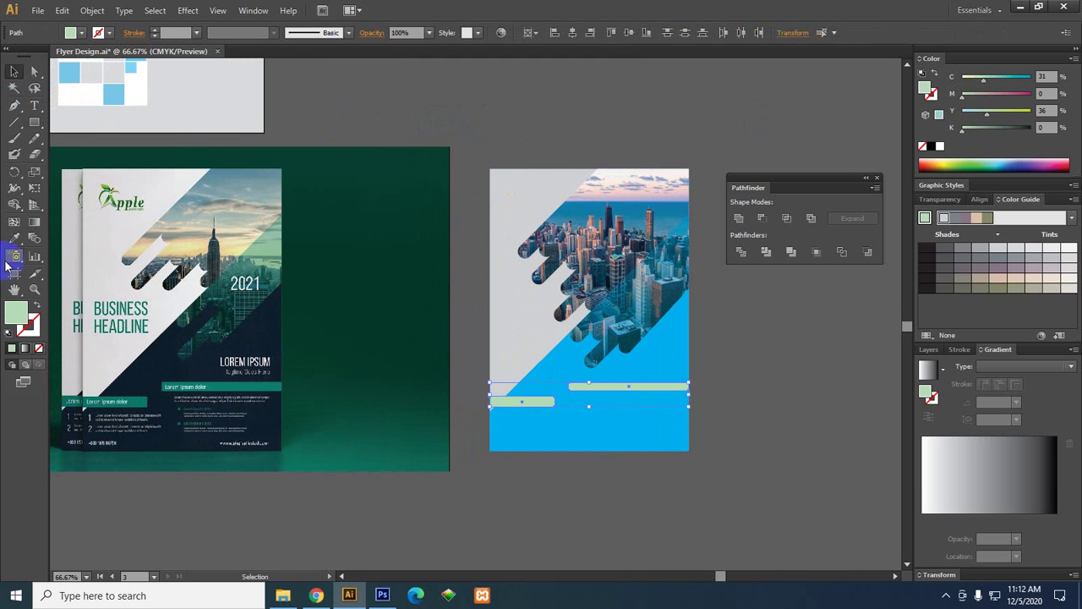
click(552, 120)
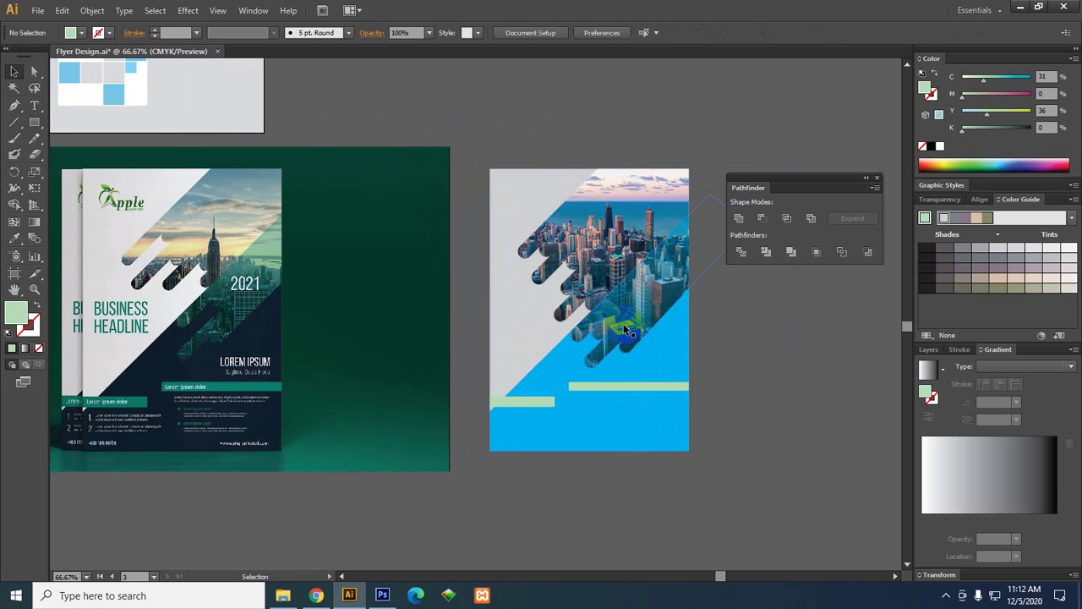
drag(626, 330, 531, 260)
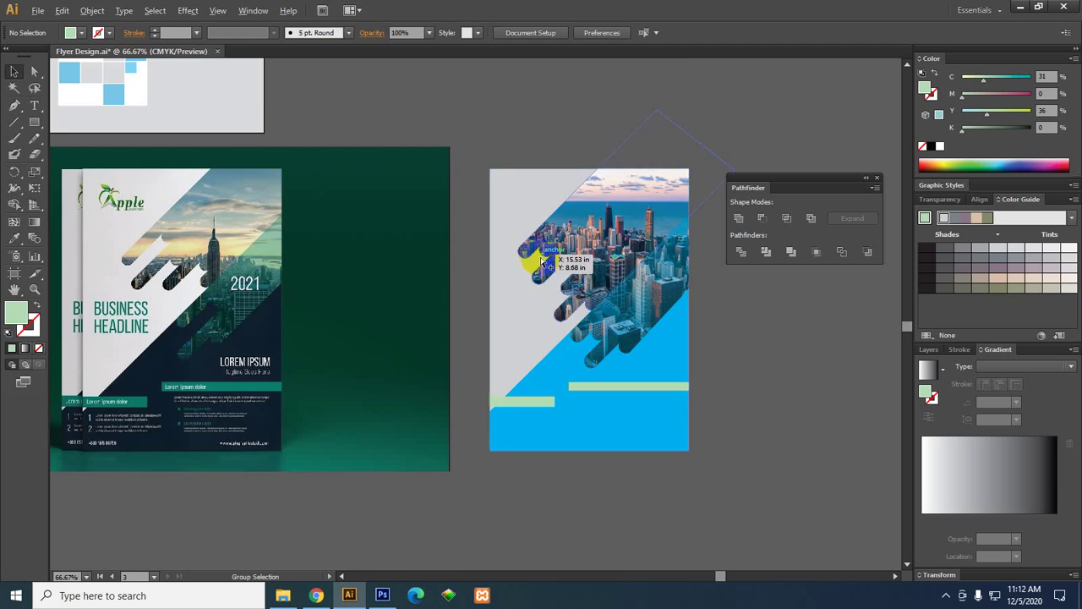
scroll(542, 260, up, 2)
scroll(542, 260, down, 2)
click(499, 194)
scroll(536, 248, up, 2)
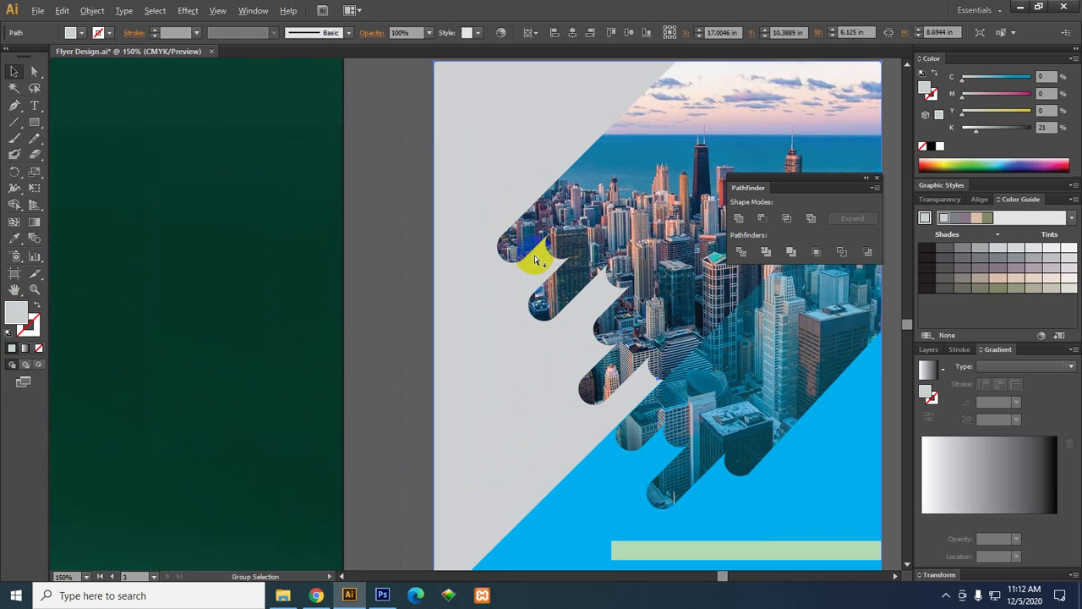
scroll(470, 253, down, 2)
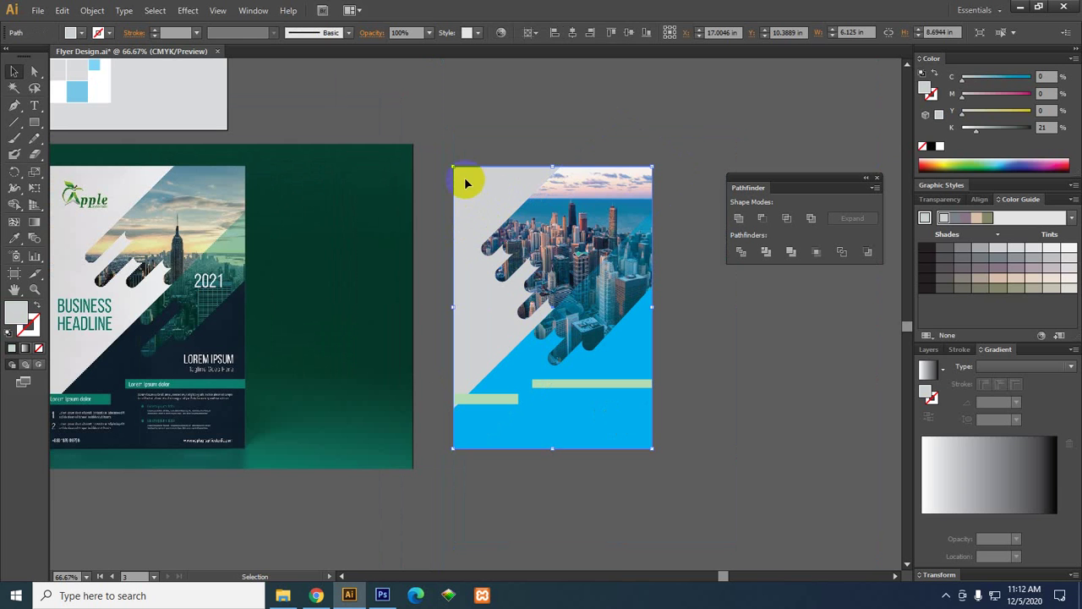
Move the gray background rectangle away from behind the recreated flyer and delete it.
drag(462, 203, 249, 186)
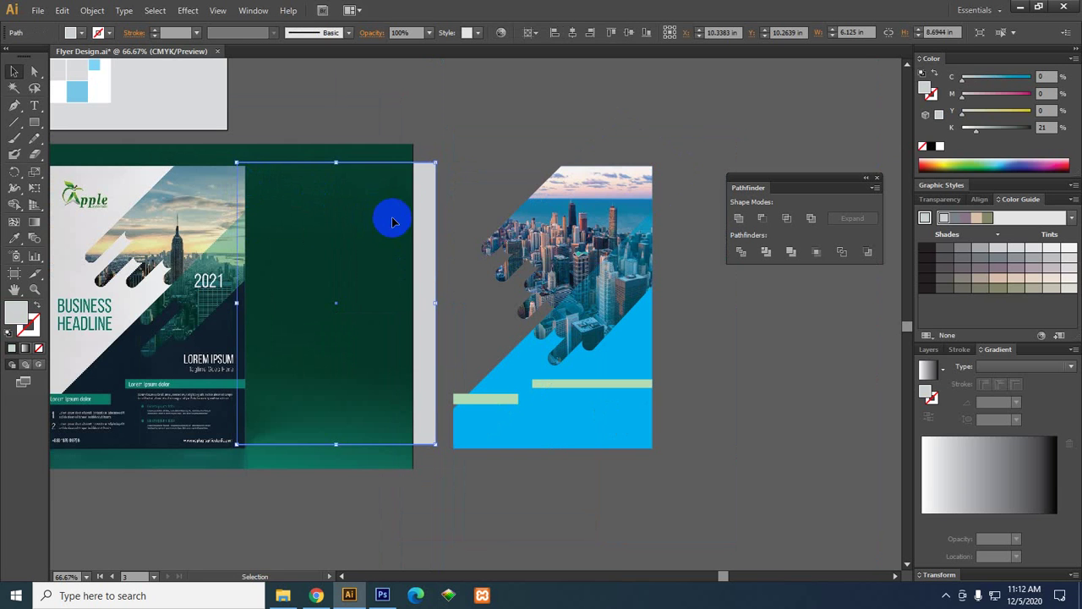
drag(429, 219, 522, 137)
key(ctrl+z)
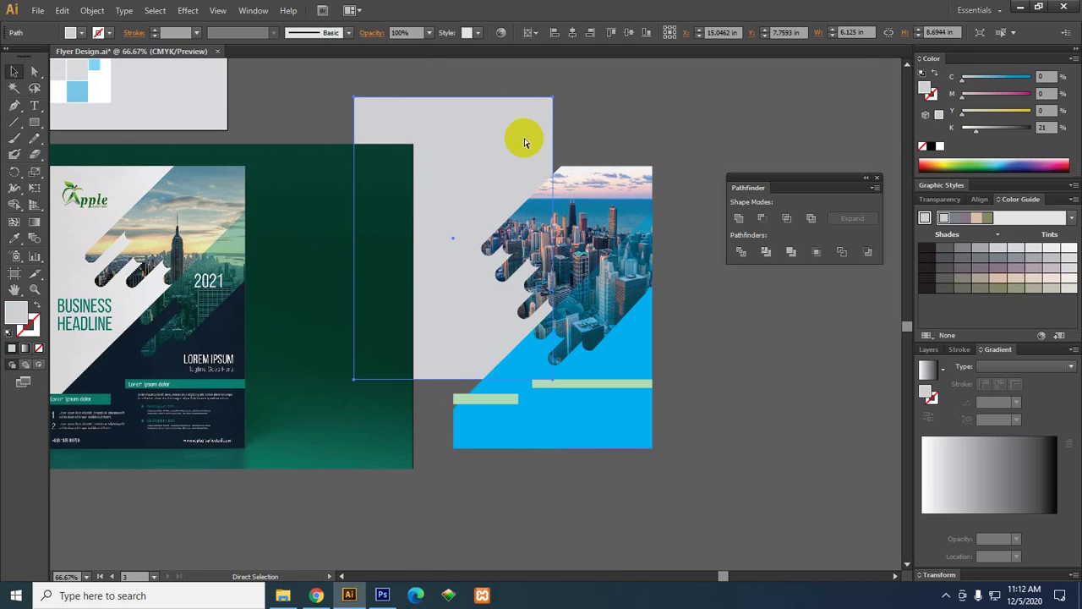
key(Delete)
Redraw the light gray background rectangle about 6.13 by 8.78 in over the recreated flyer and send it behind all other artwork.
click(33, 122)
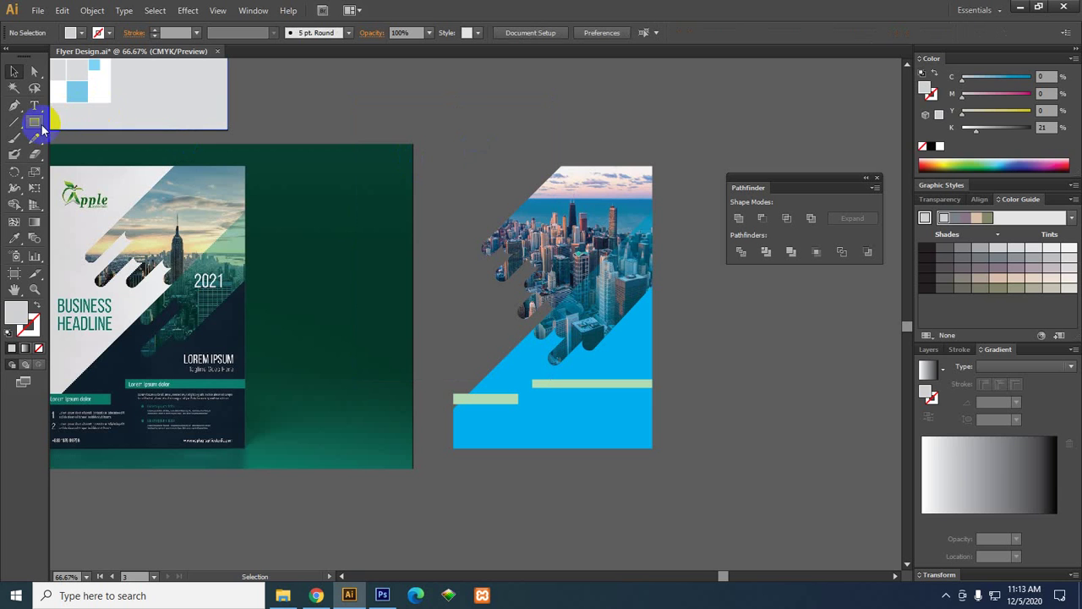
drag(650, 160, 453, 450)
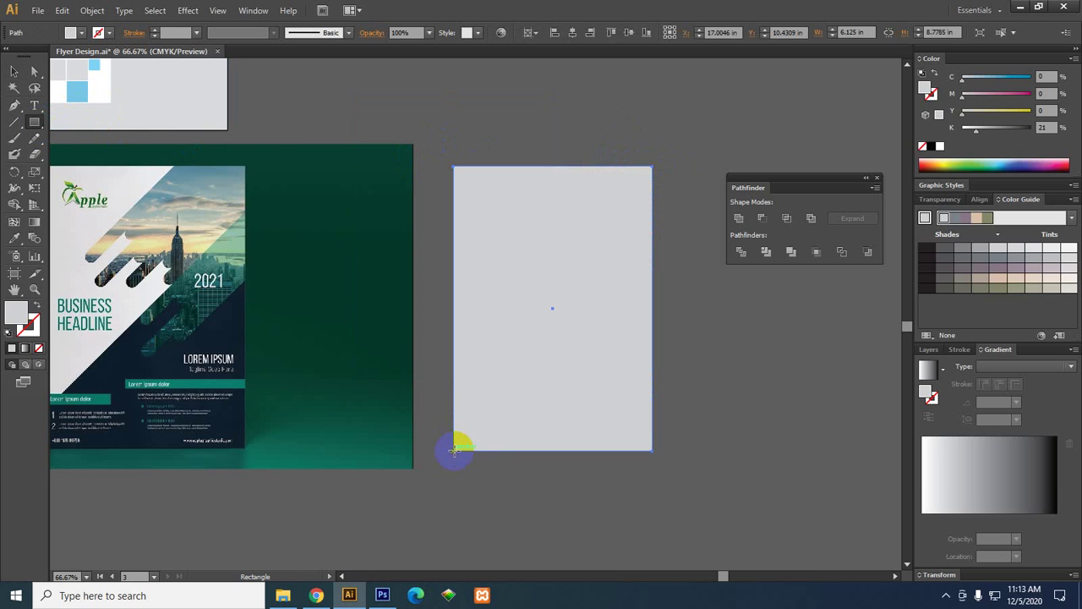
right_click(524, 265)
mouse_move(599, 453)
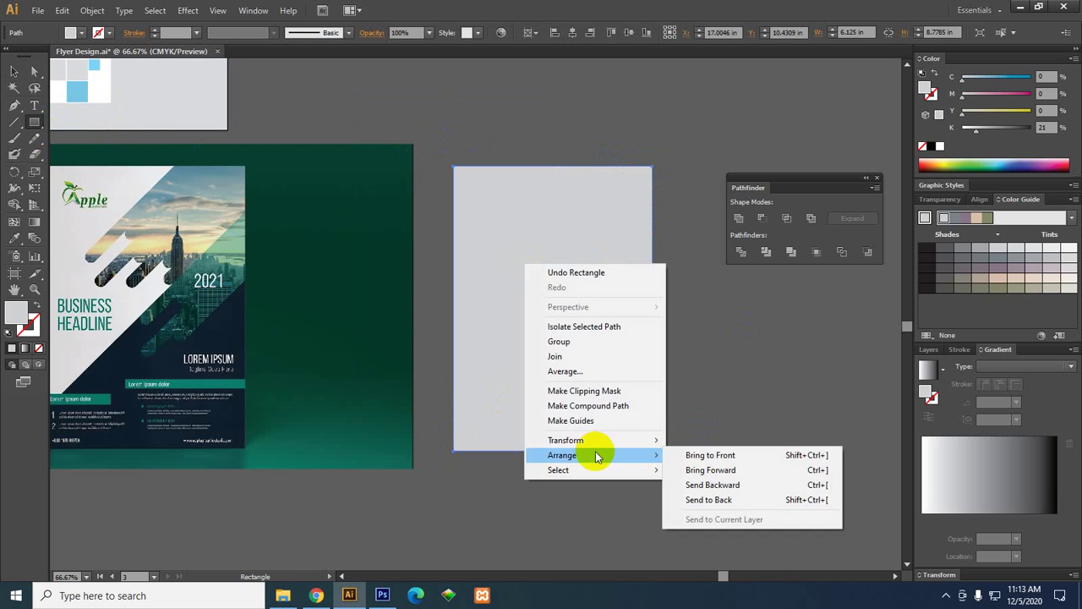
click(712, 501)
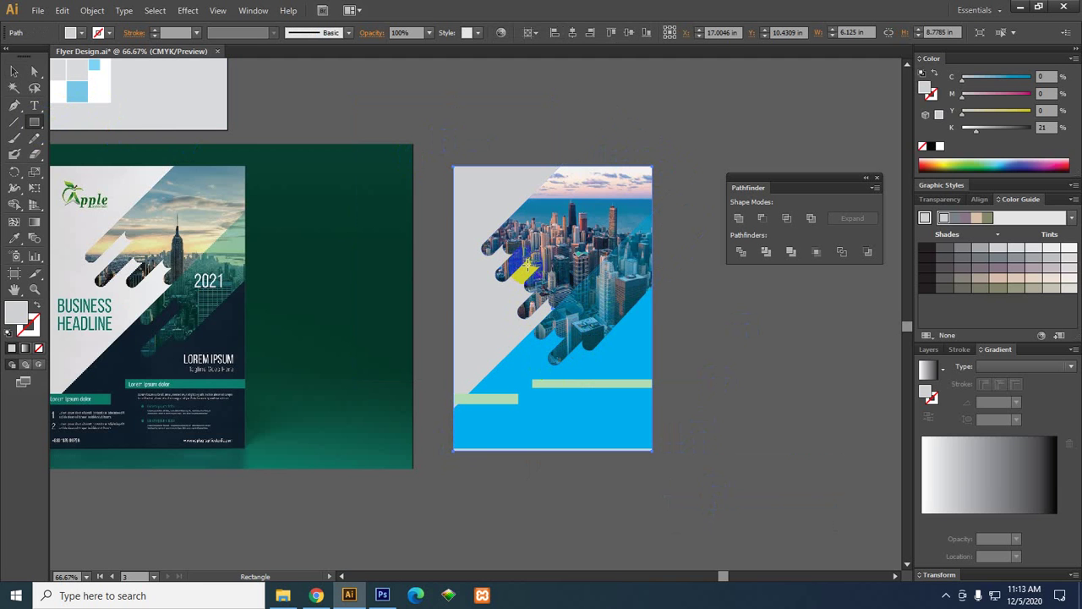
click(15, 71)
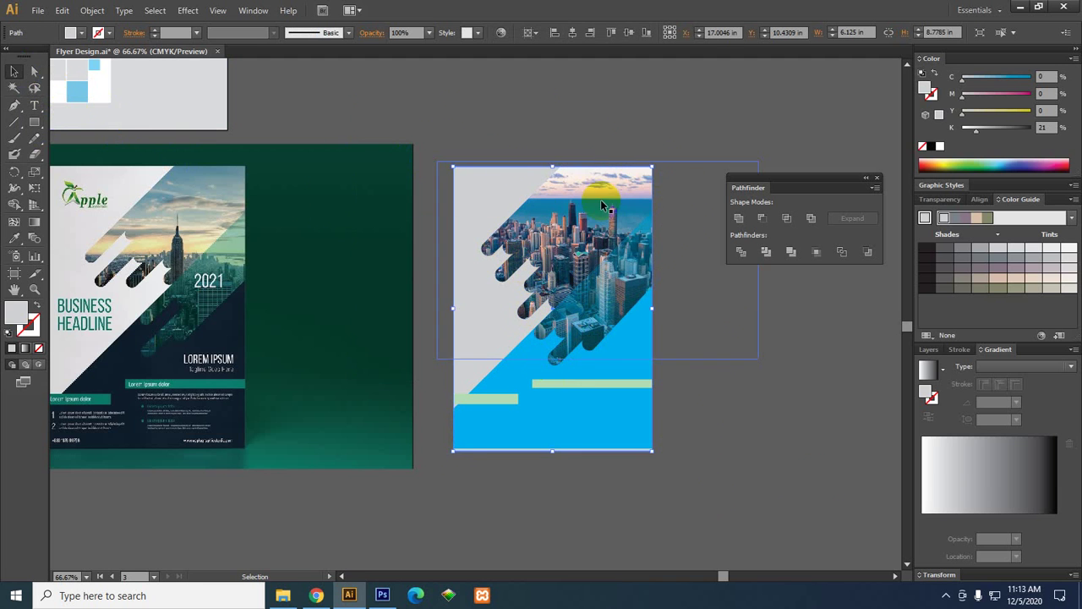
Examine the recreated city flyer beside its green reference and compare it with the other flyer layouts in the document.
scroll(502, 200, left, 3)
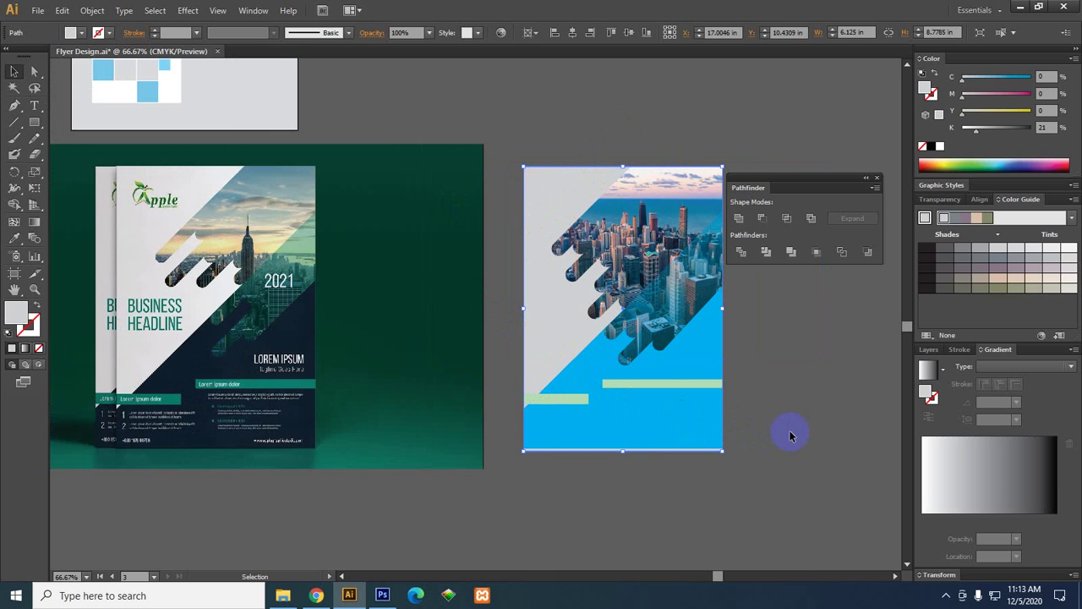
scroll(492, 309, down, 3)
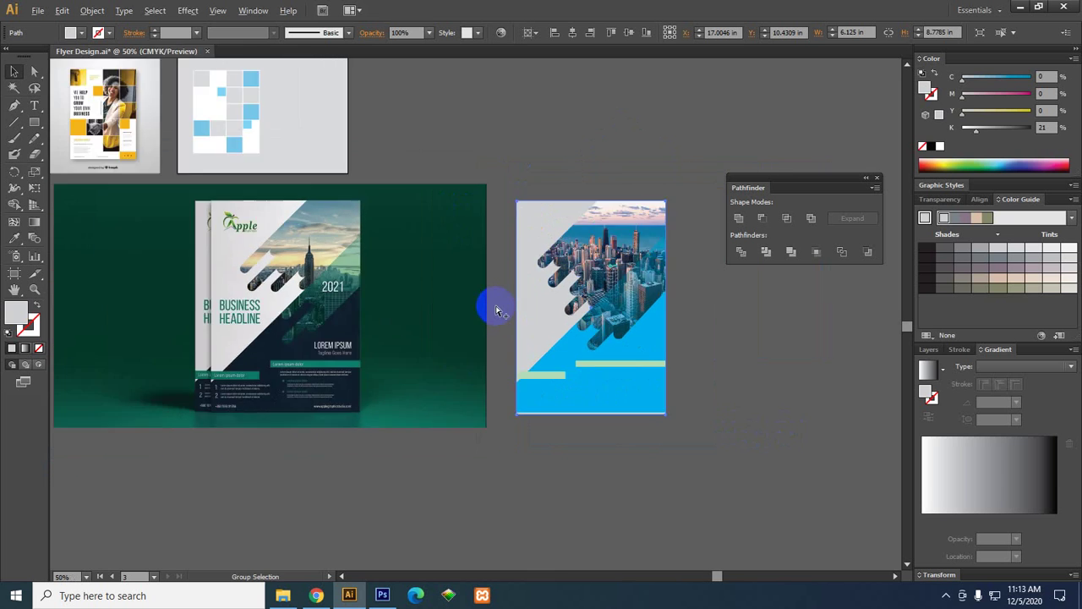
scroll(364, 318, left, 3)
drag(365, 318, 312, 307)
drag(478, 291, 408, 344)
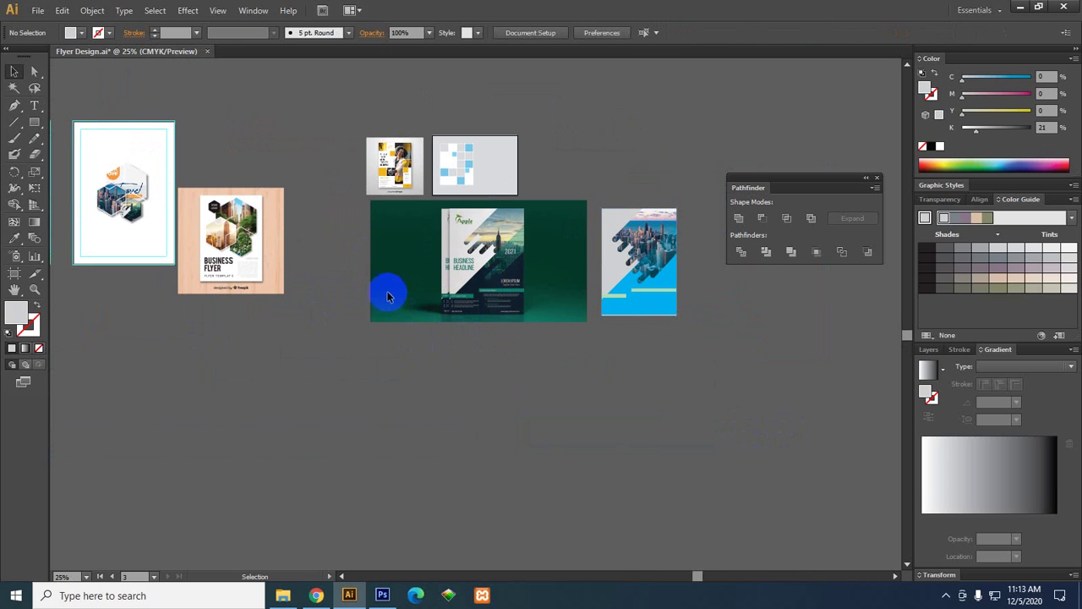
key(space)
drag(437, 274, 439, 355)
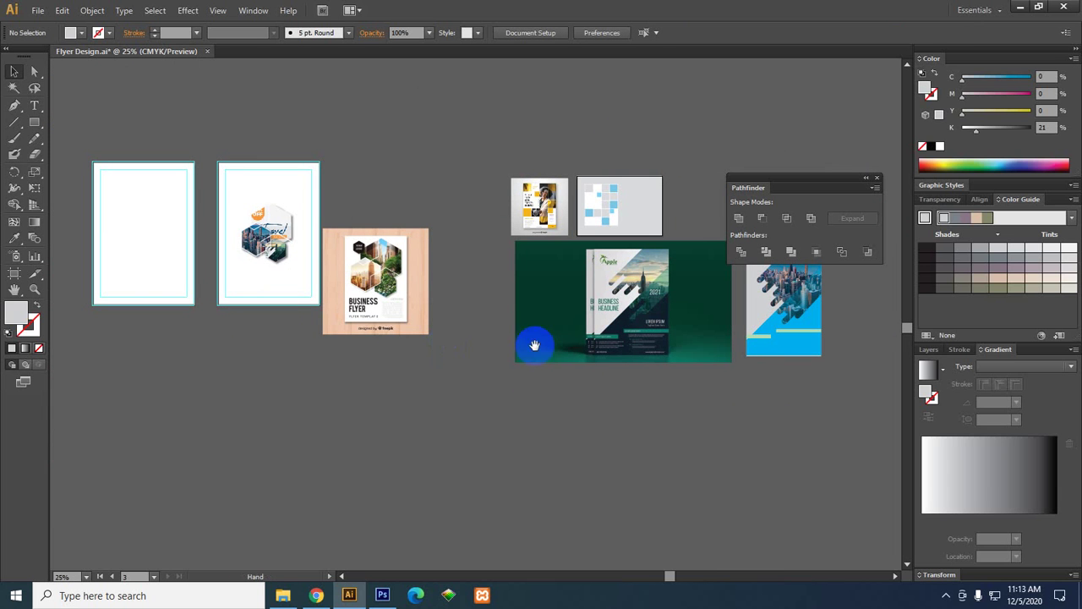
drag(701, 355, 527, 370)
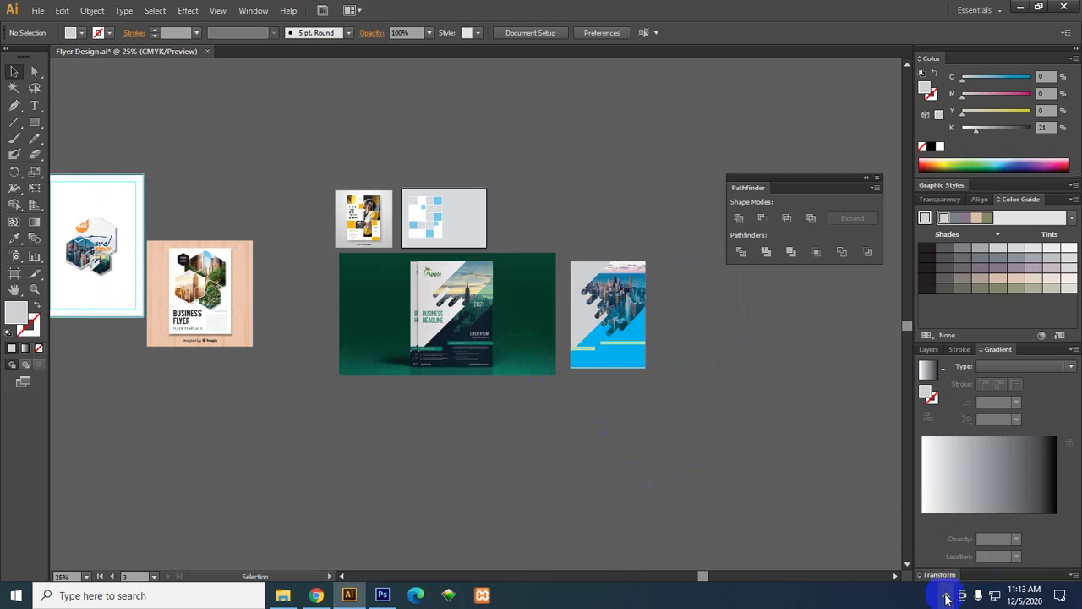